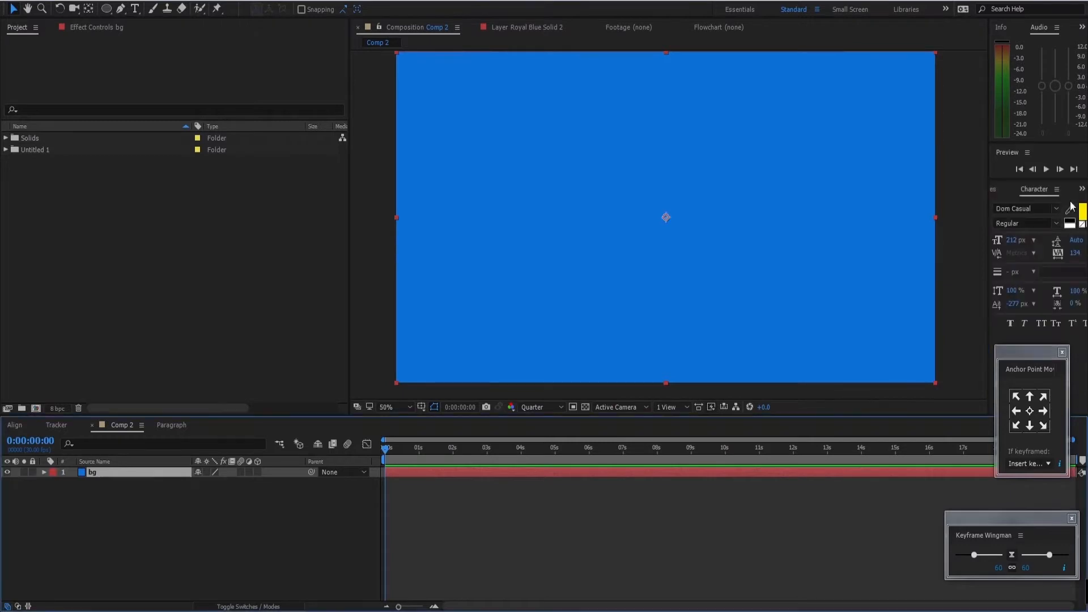
Find the Gradient Ramp effect and apply it to the bg solid layer.
click(1081, 190)
click(1056, 206)
drag(1040, 205, 955, 203)
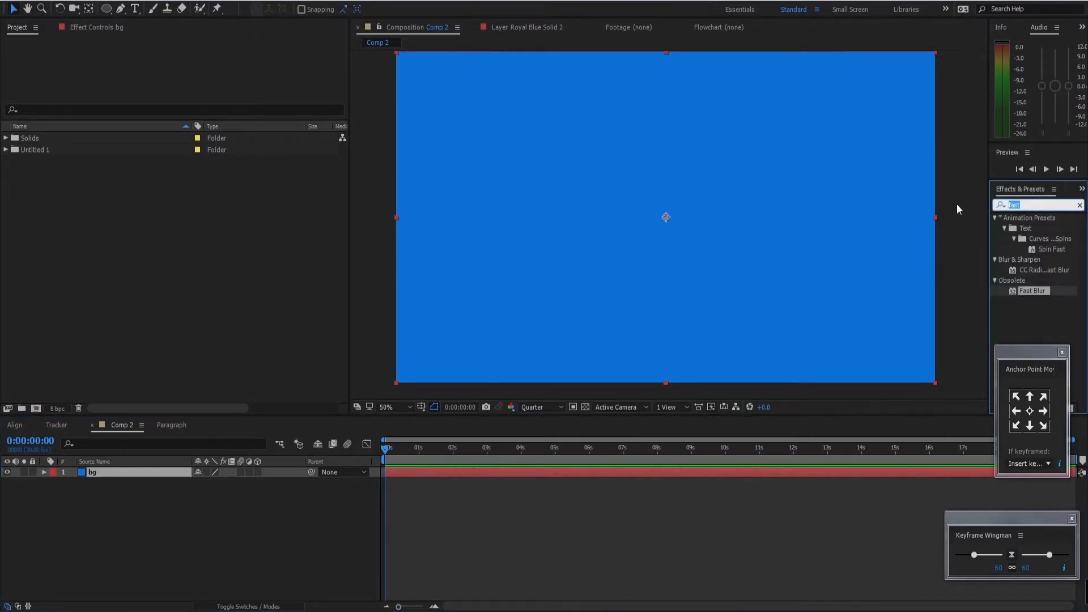
text(ramp)
click(994, 205)
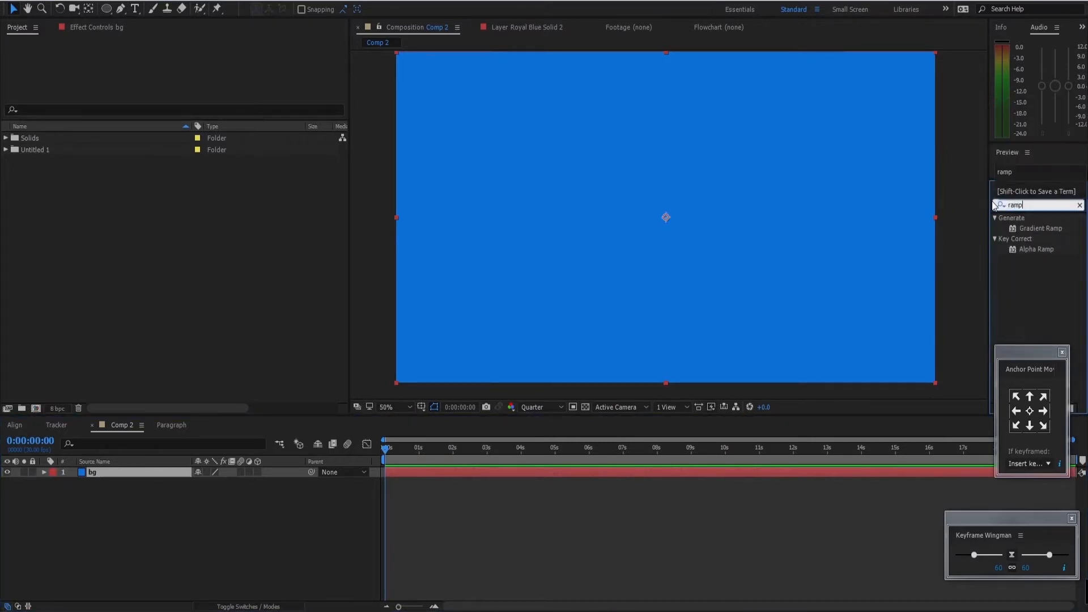
double_click(1052, 227)
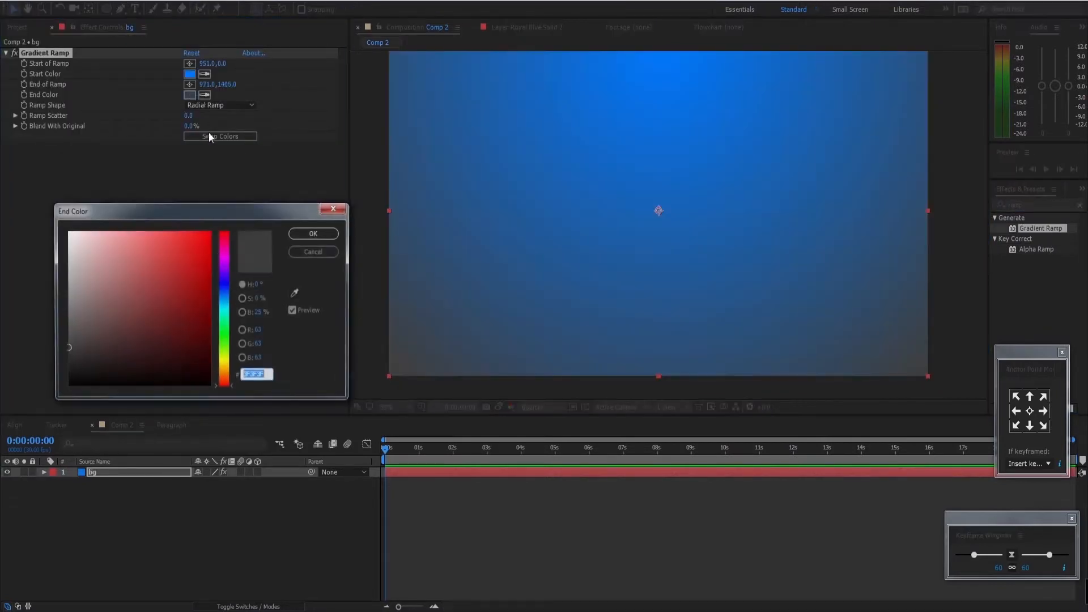
Set the Gradient Ramp's end color to the muted green 6BA373.
click(224, 331)
click(200, 253)
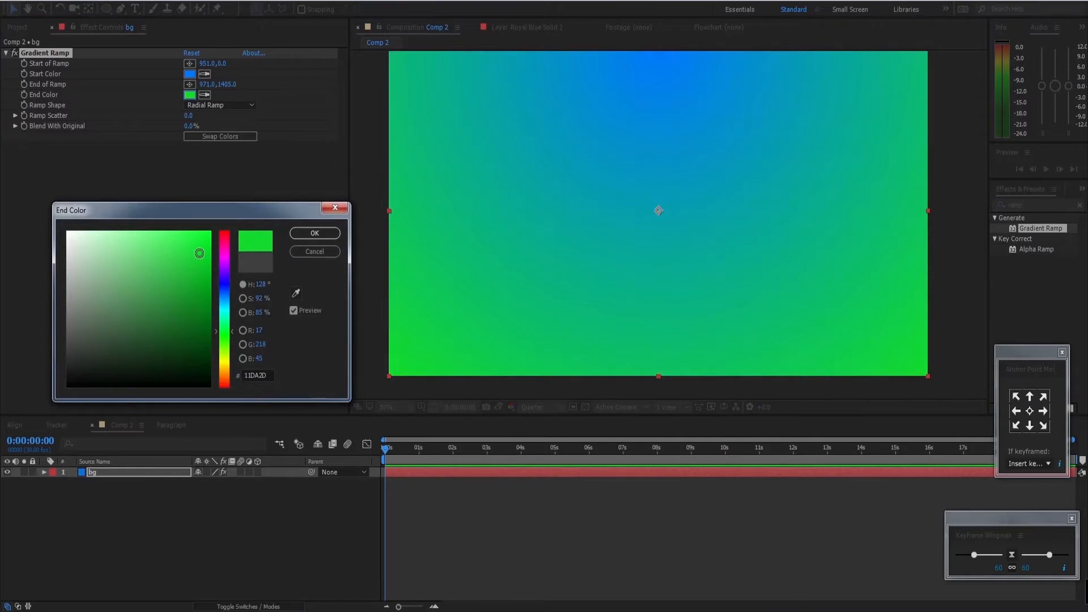
click(116, 286)
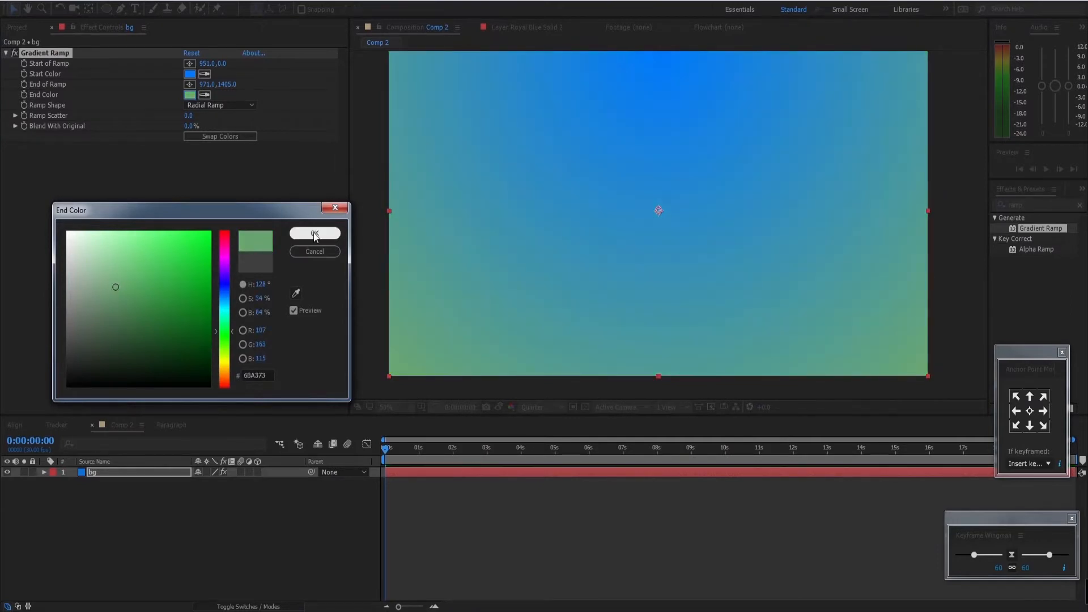
click(314, 235)
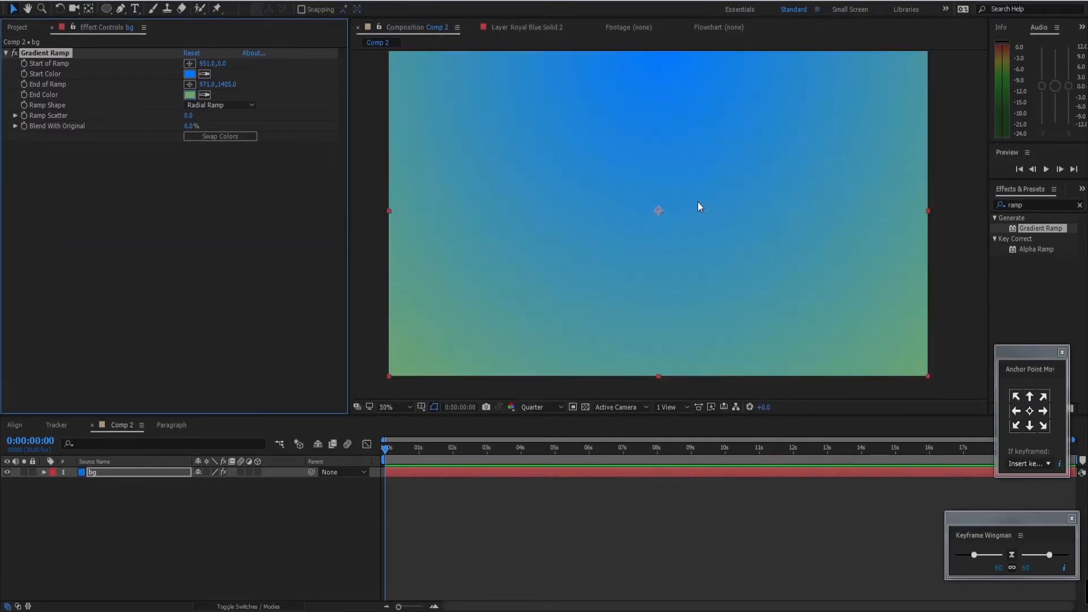
drag(698, 202, 714, 200)
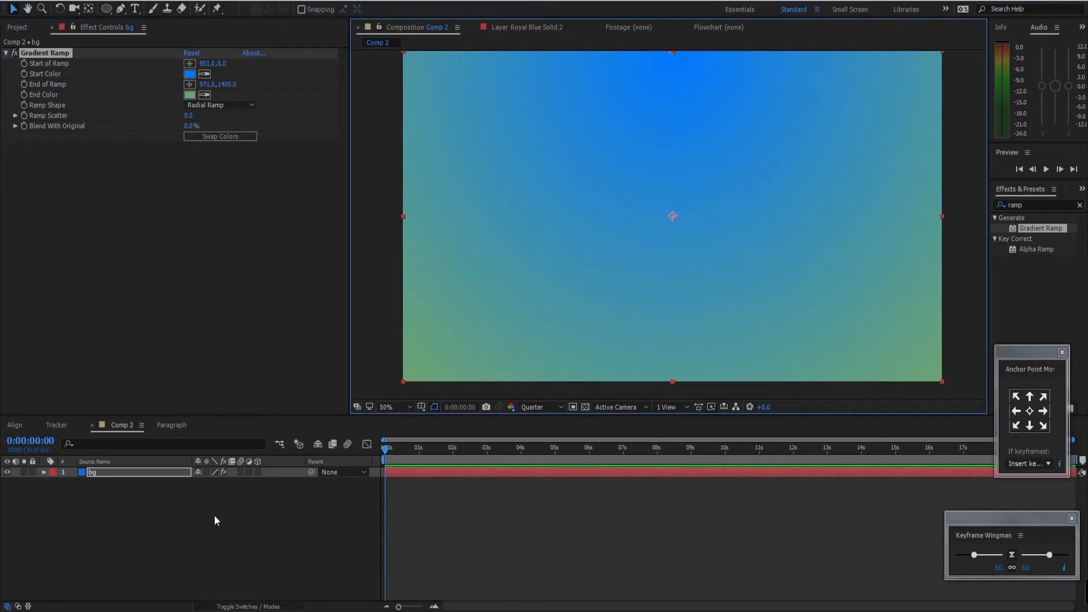
Duplicate the bg layer and rename the upper copy spl.
click(136, 472)
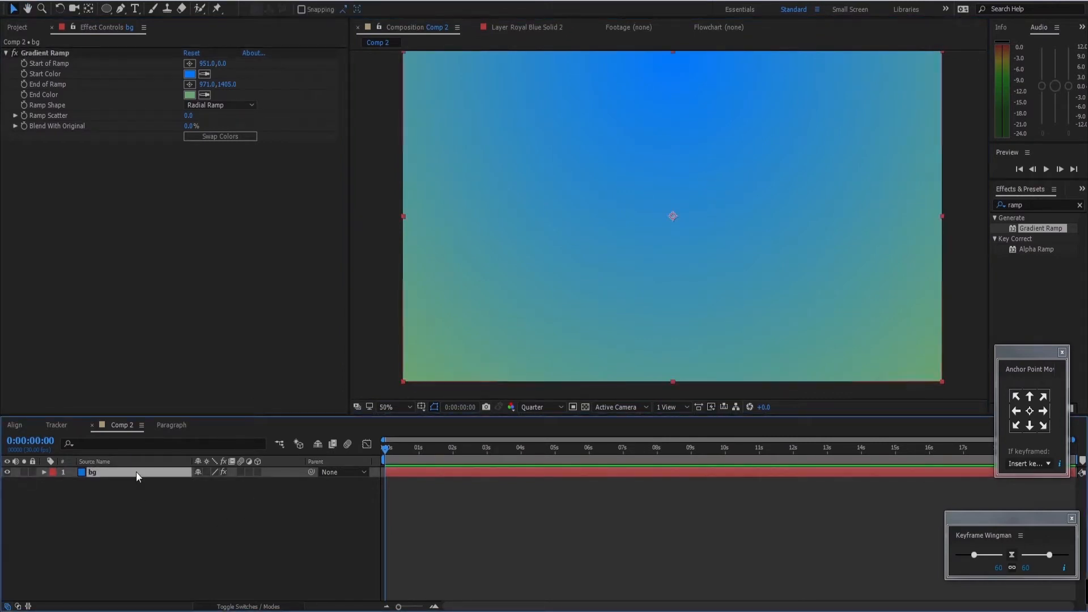
key(ctrl+d)
click(141, 505)
click(129, 474)
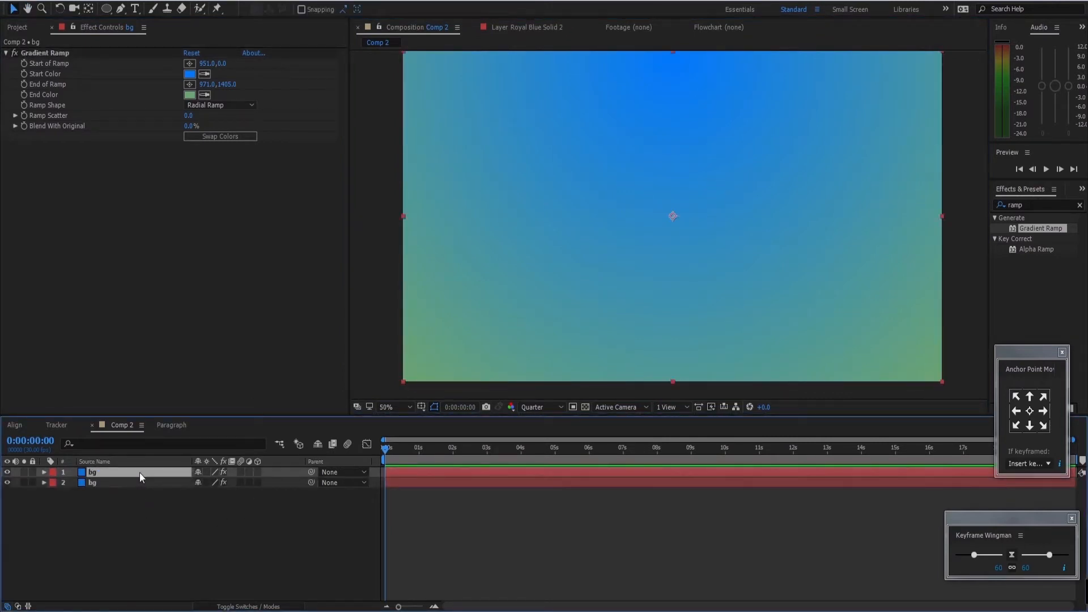
key(Return)
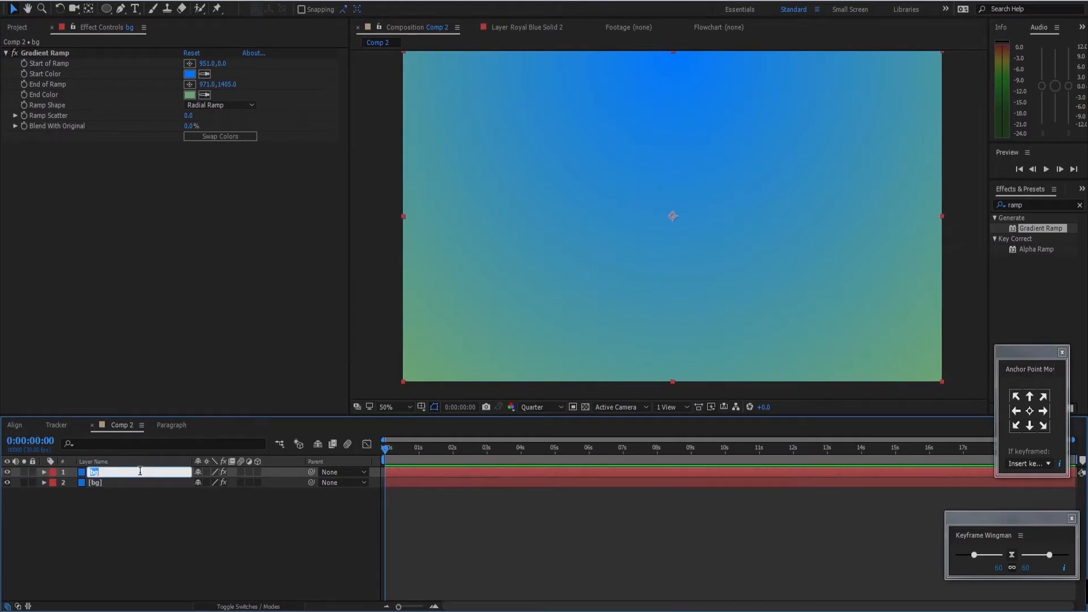
text(spl)
click(111, 491)
click(113, 473)
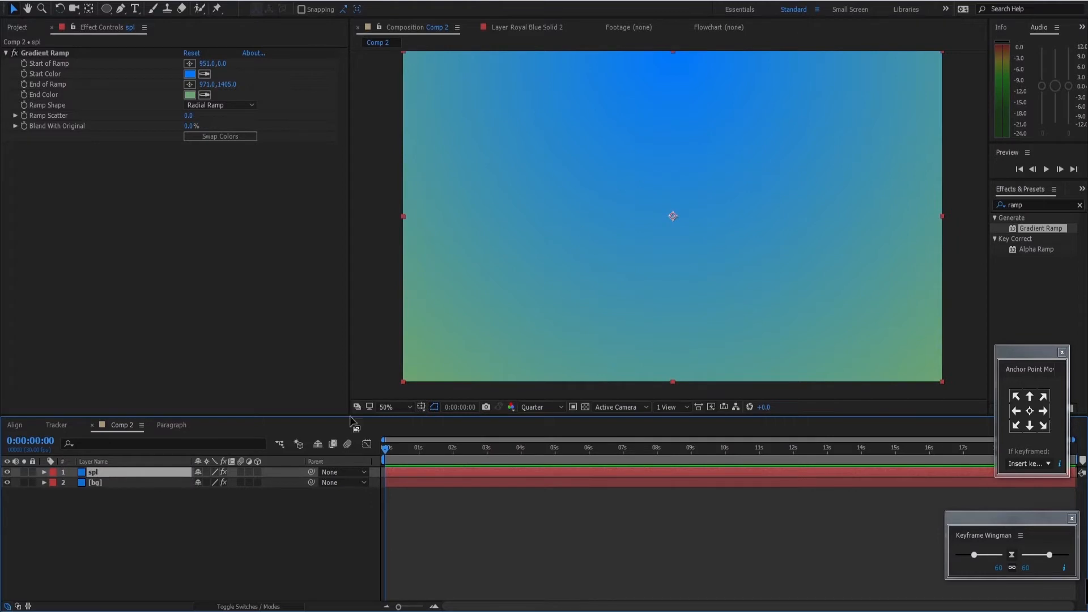
Find the Fractal Noise effect and apply it to the spl layer.
click(141, 509)
click(143, 472)
drag(1035, 204, 949, 210)
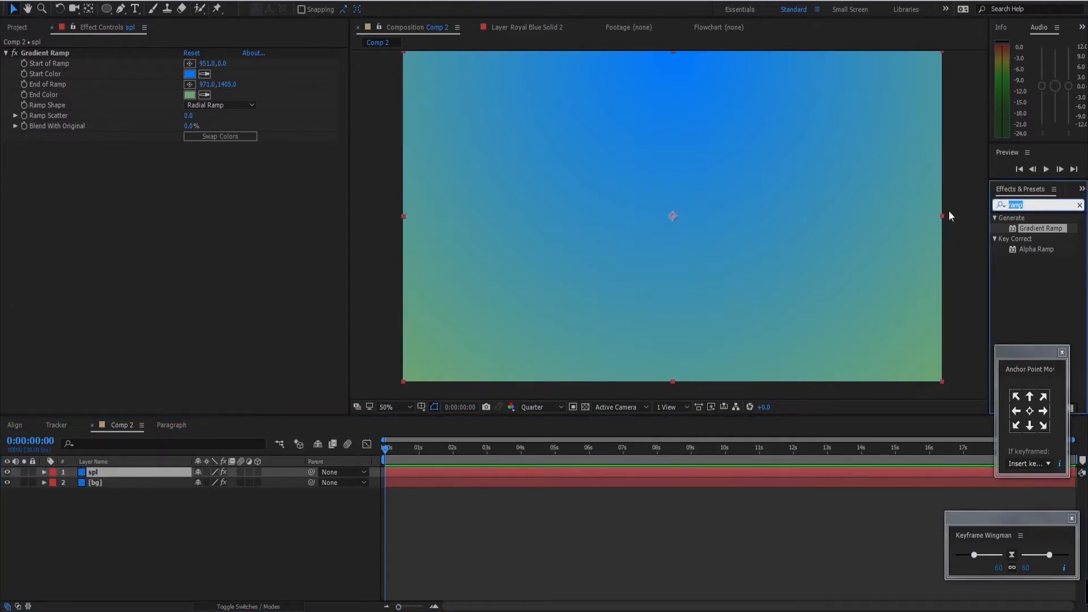
text(rac)
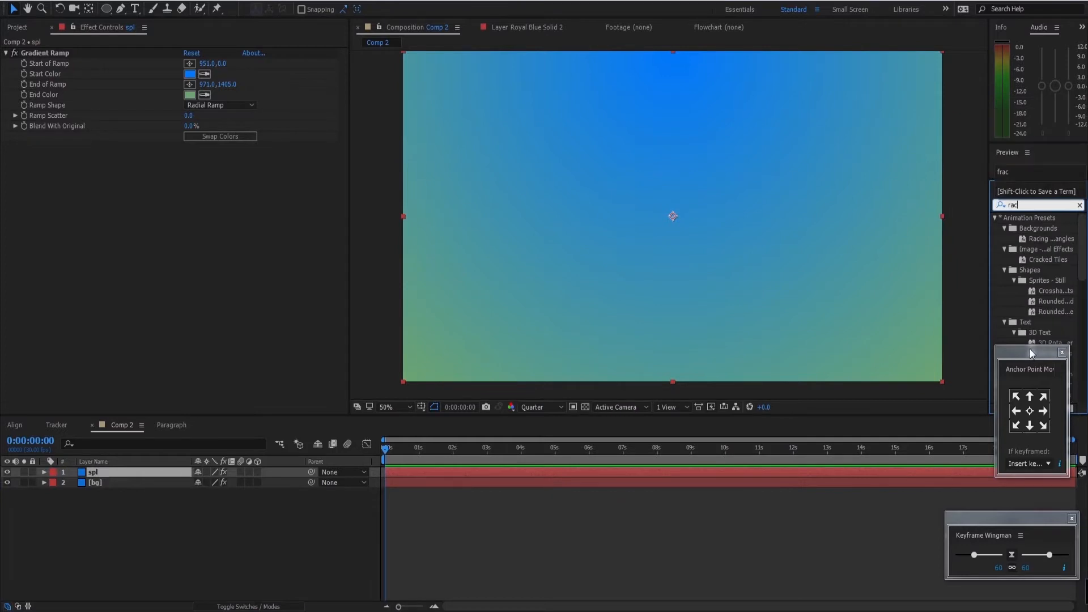
drag(1030, 351, 880, 464)
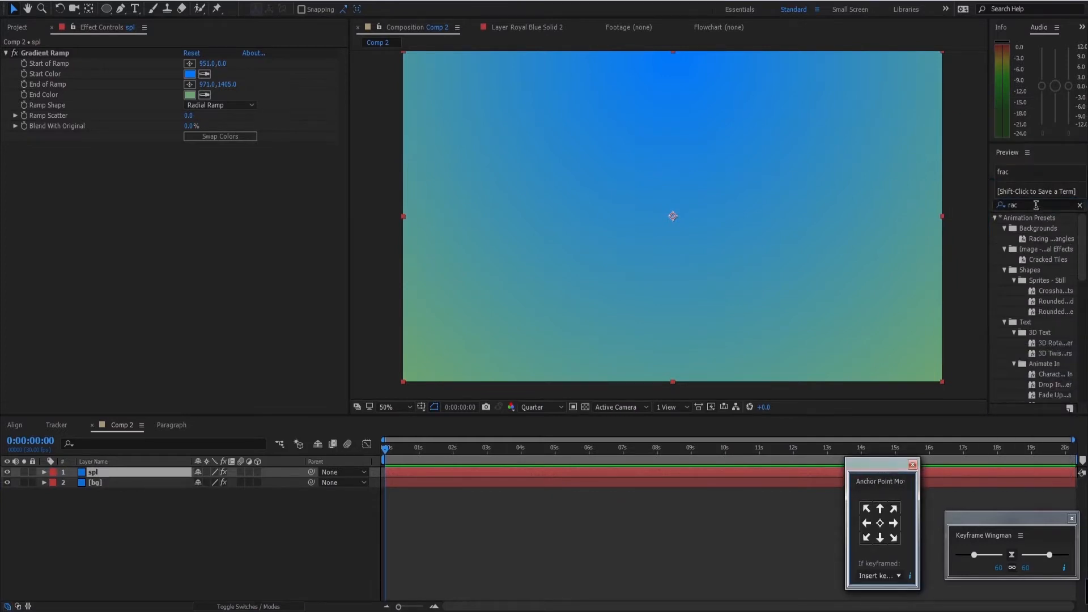
drag(1035, 205, 961, 209)
text(frac)
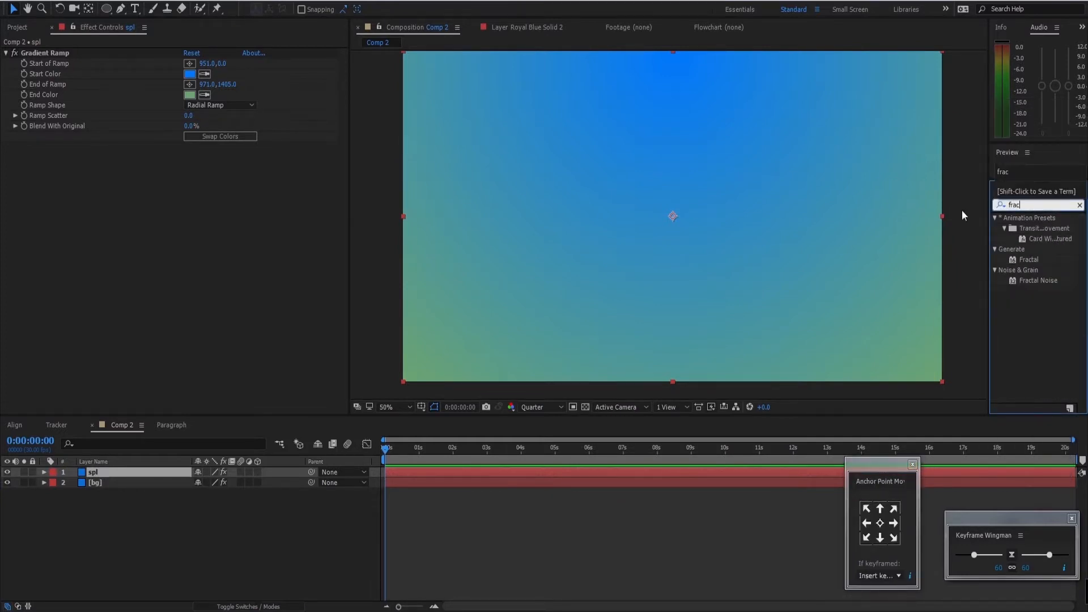
double_click(1036, 280)
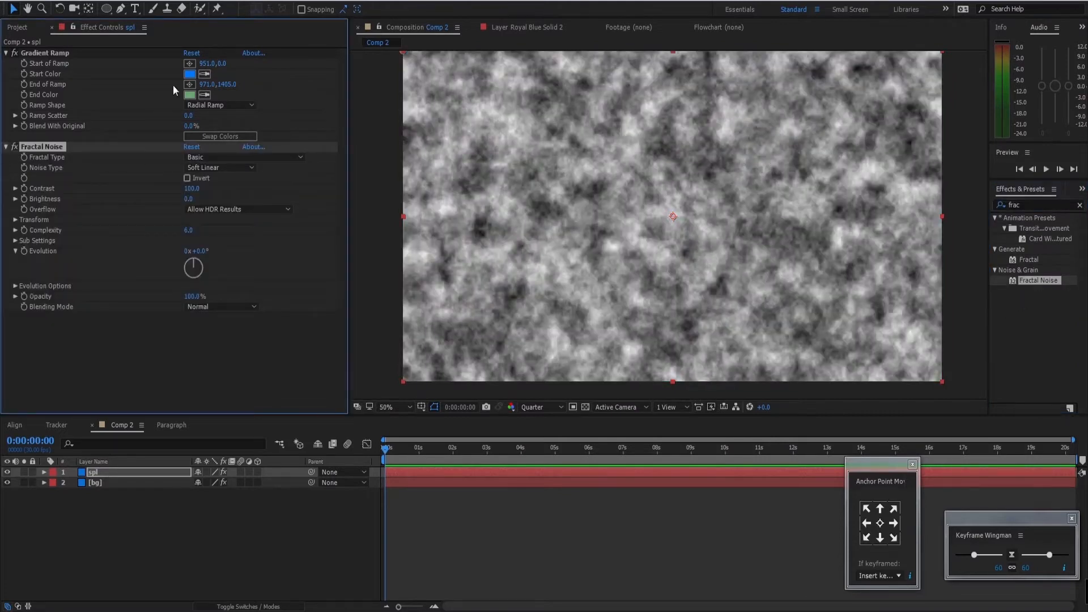
Remove the Gradient Ramp effect from the spl layer.
click(62, 246)
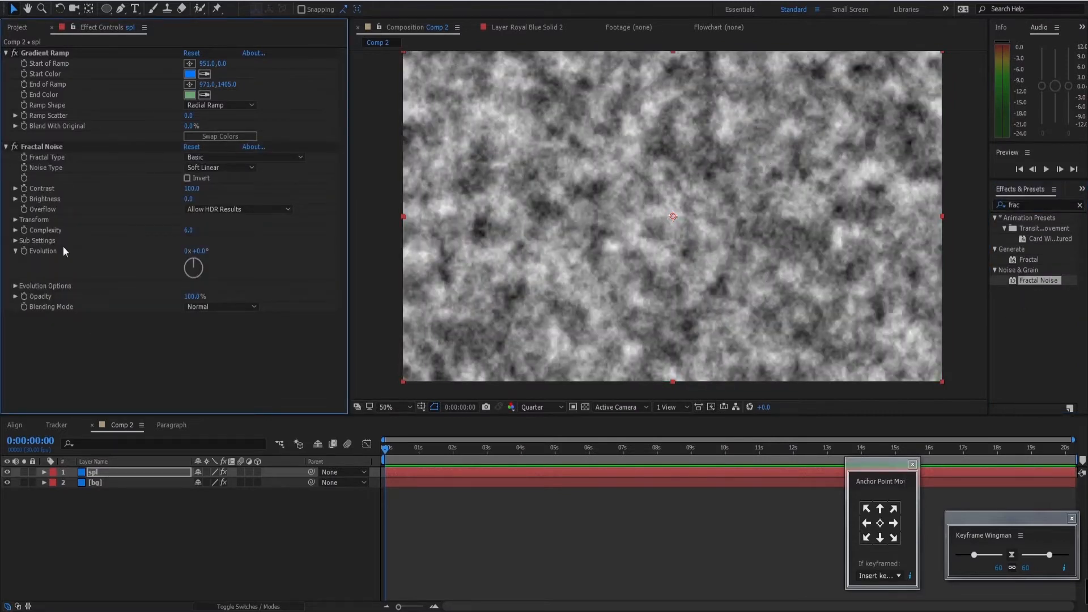
click(50, 146)
click(48, 53)
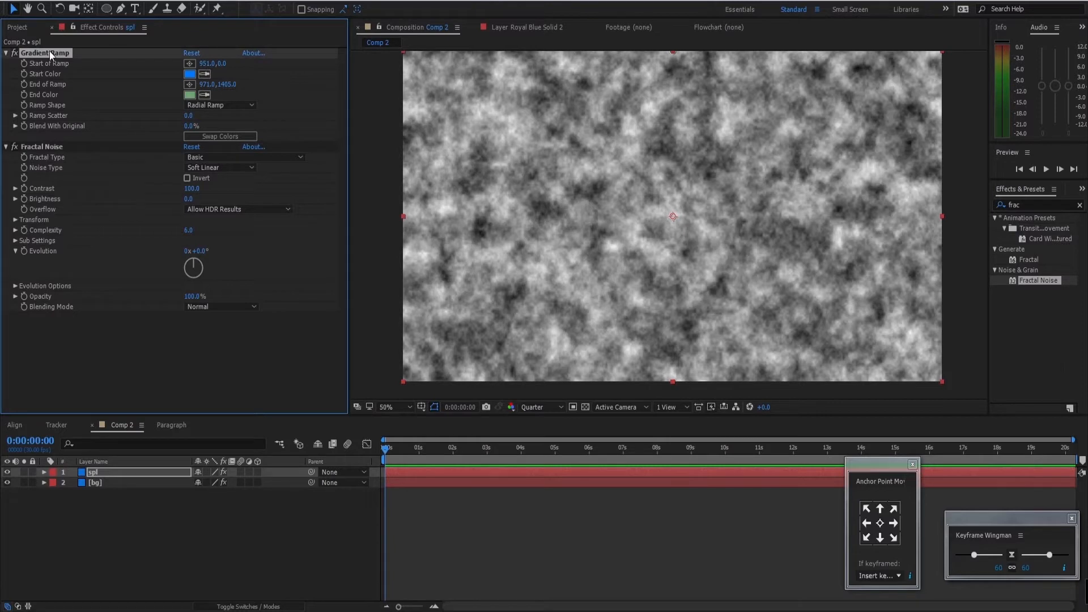
key(Delete)
click(49, 52)
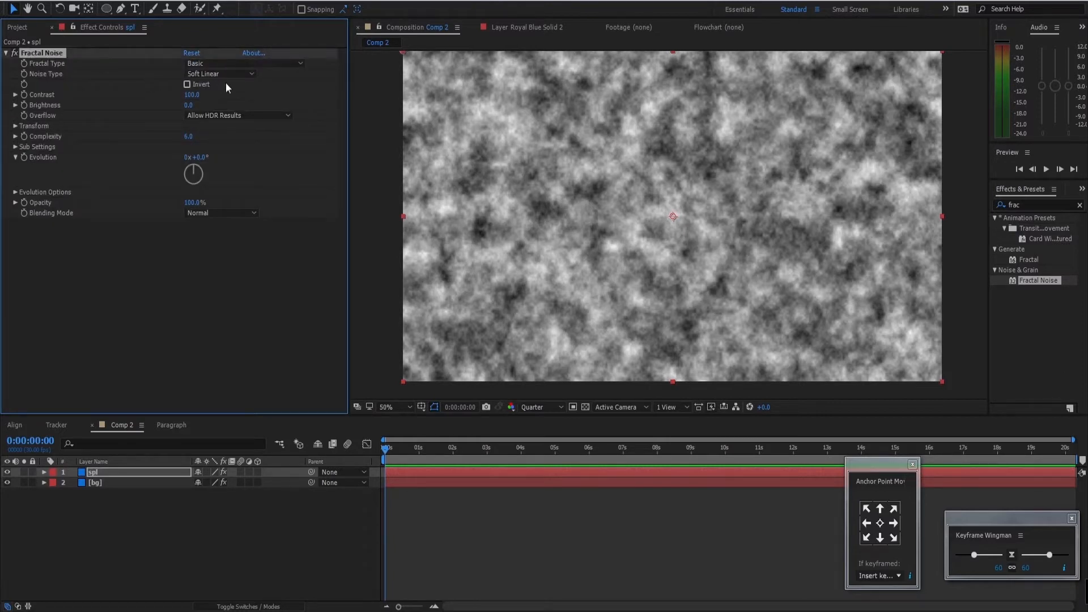
Set the spl layer's Fractal Noise contrast to 282, brightness to -113 and evolution to 7°.
drag(196, 94, 292, 87)
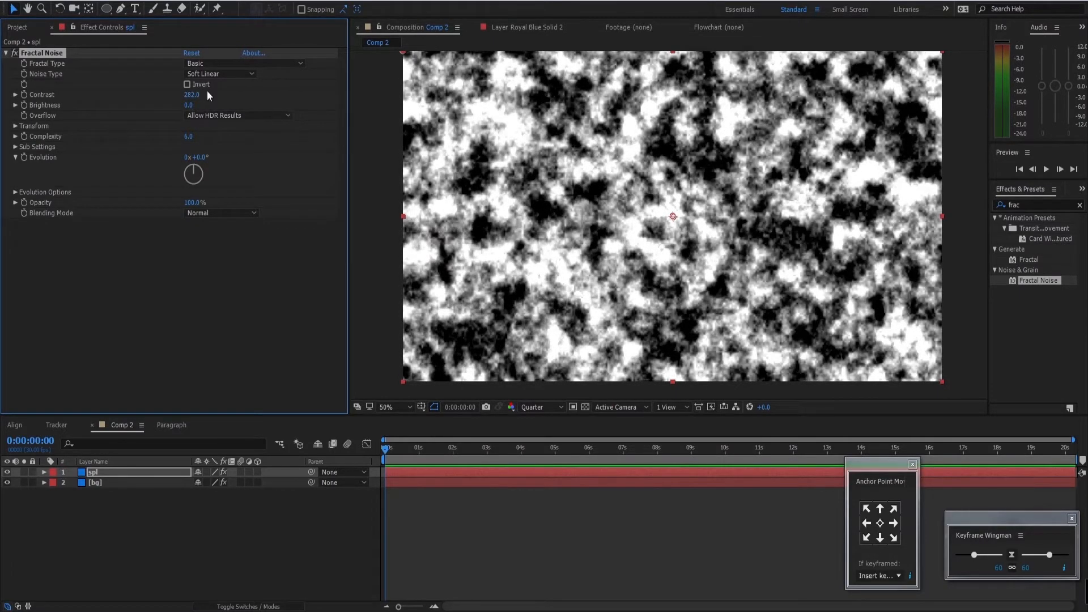
drag(188, 106, 132, 112)
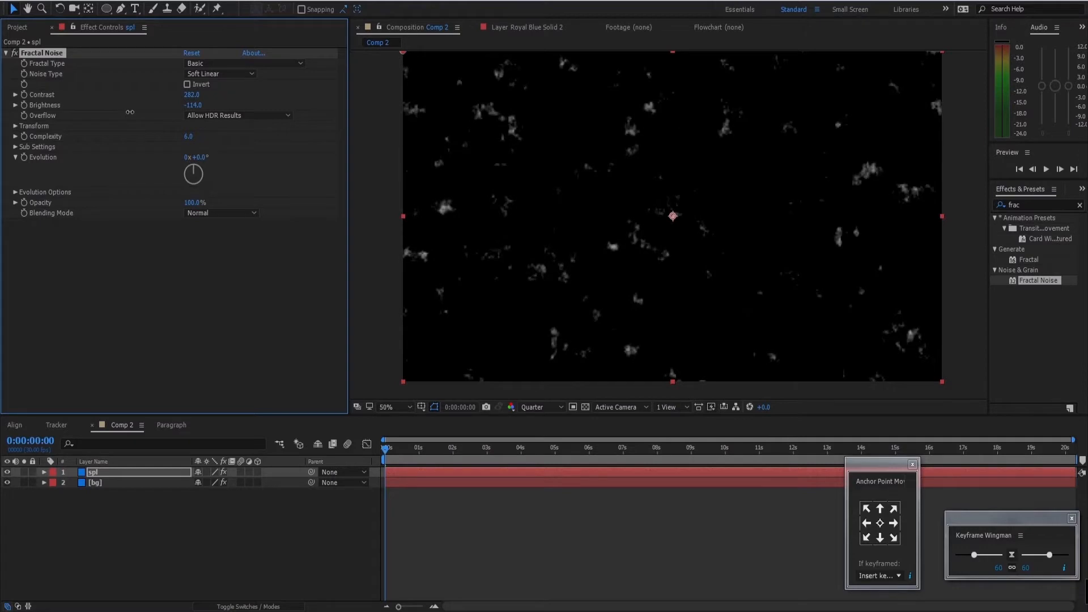
drag(130, 111, 130, 111)
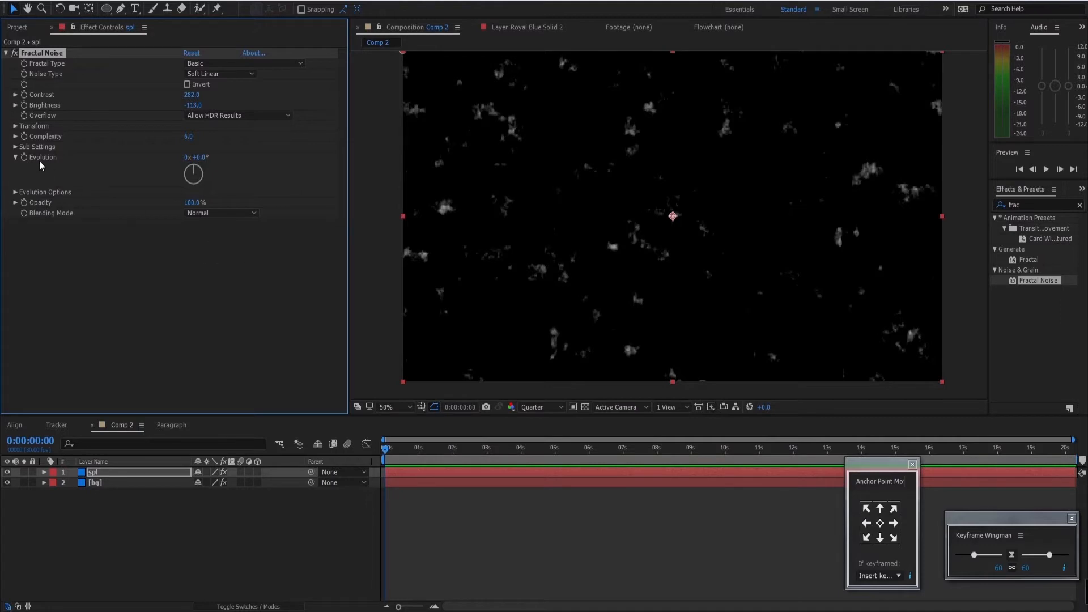
drag(196, 157, 220, 170)
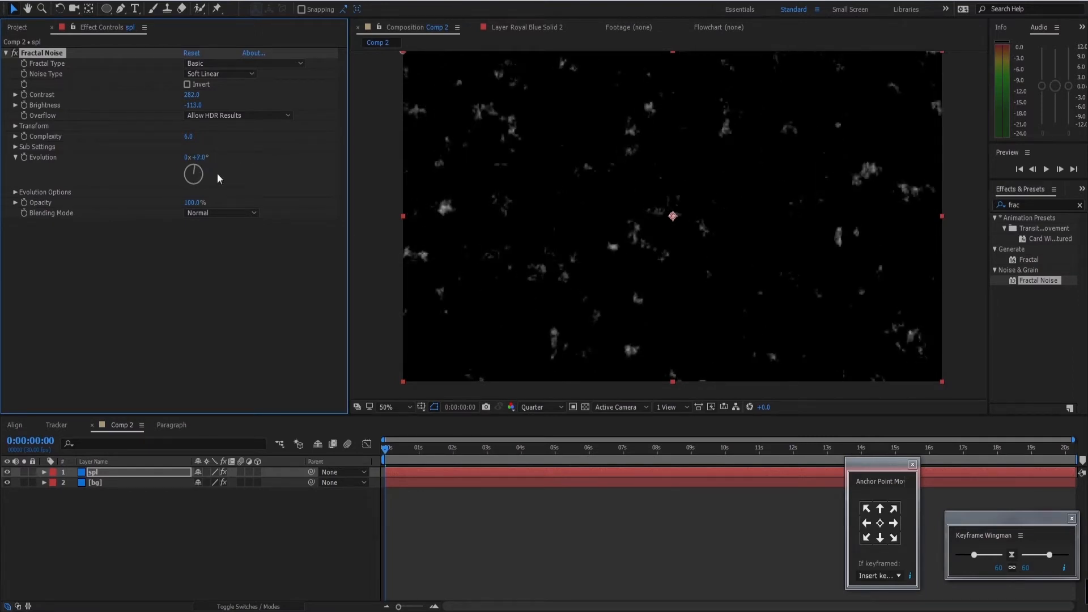
Add the expression time*200 to the Fractal Noise evolution and preview the animation.
alt+click(23, 157)
text(t)
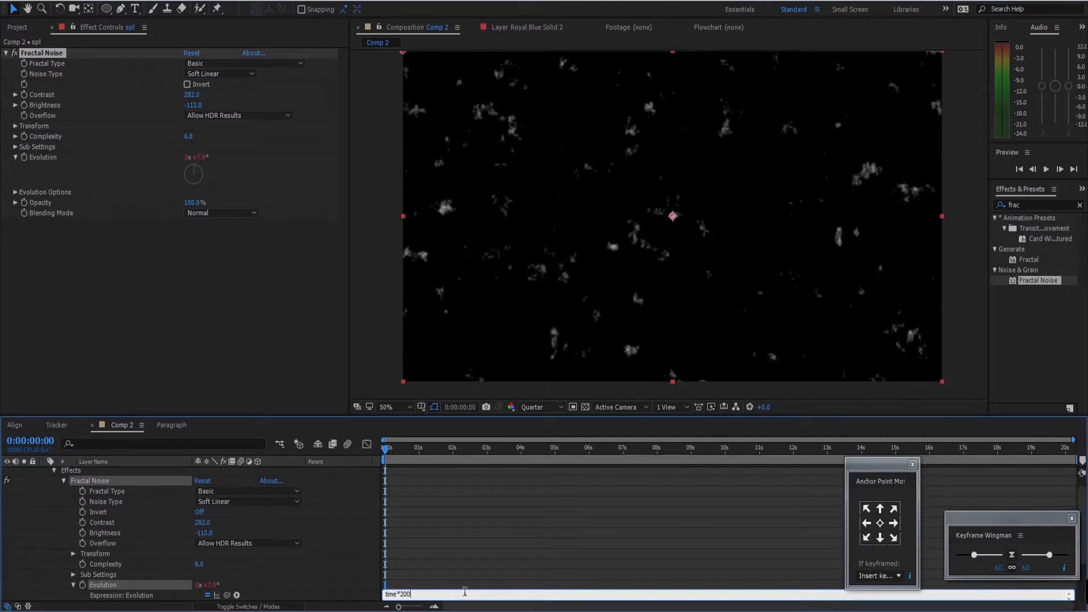
text(ime*200)
click(498, 536)
key(space)
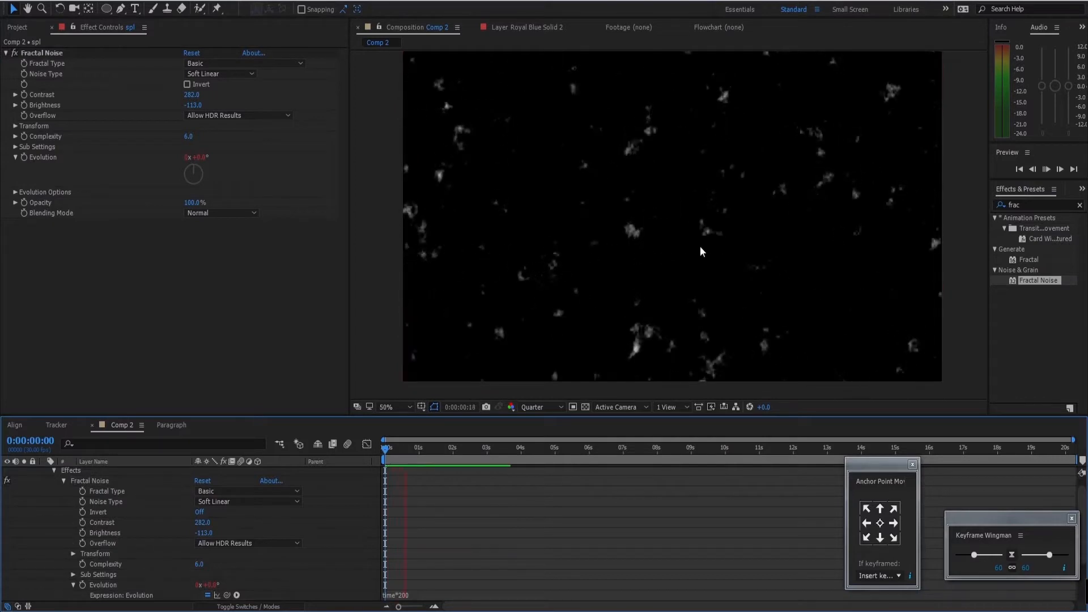
key(space)
Remove the evolution expression and return the playhead to the start of the composition.
click(417, 594)
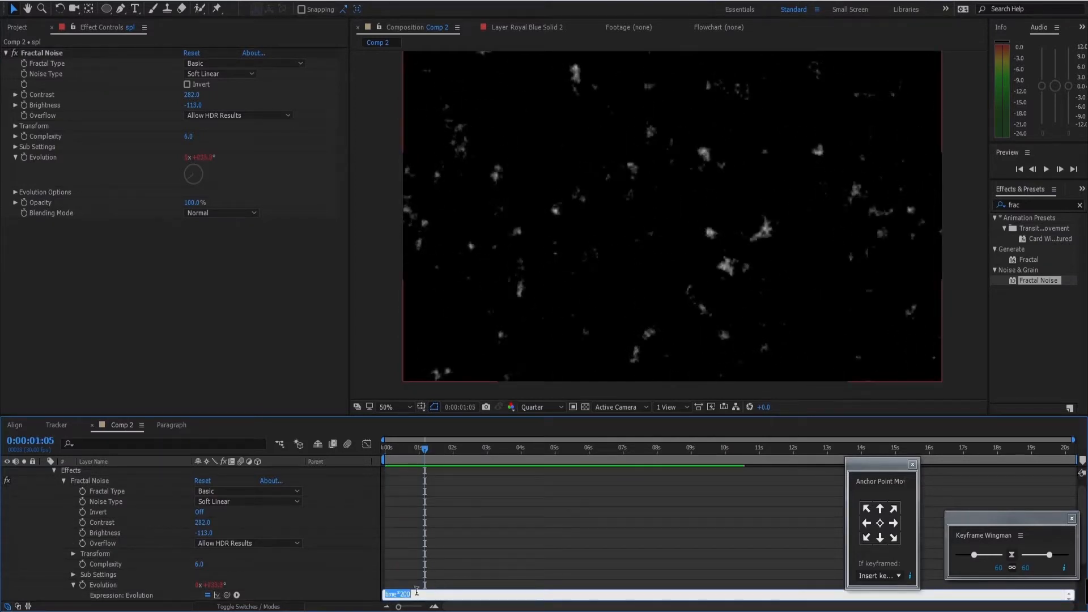
key(BackSpace)
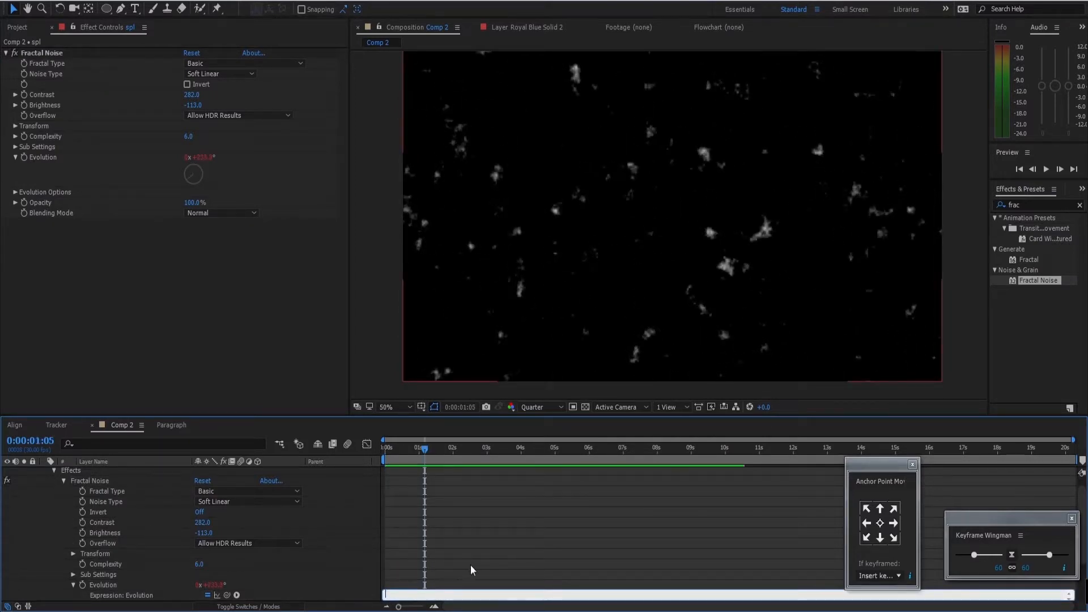
click(447, 522)
drag(436, 451, 384, 458)
click(400, 450)
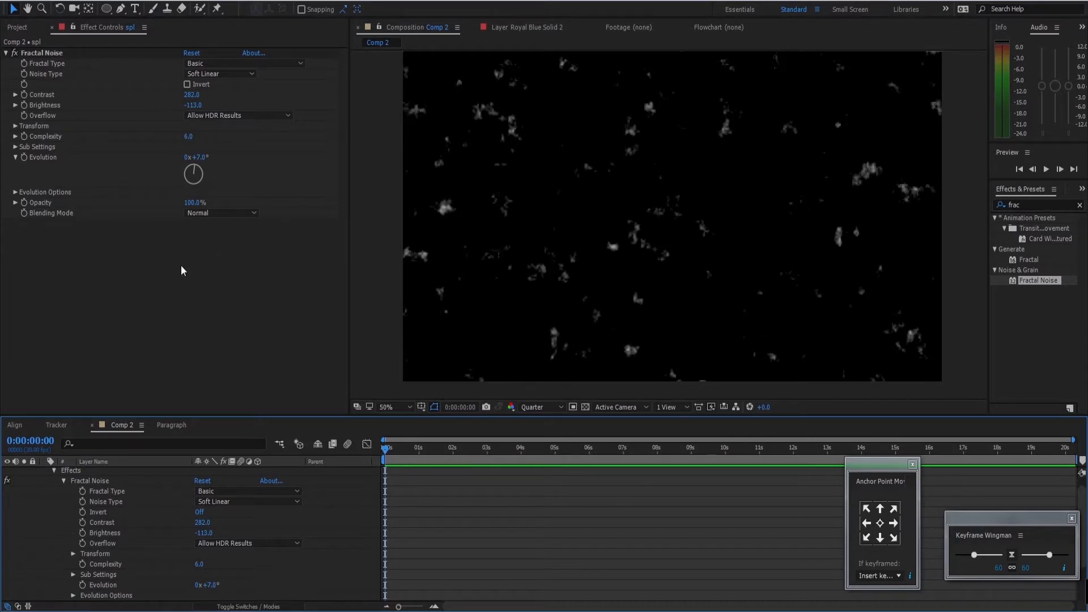
Add a Fractal Noise evolution keyframe at 0 seconds and reveal only the spl layer's keyframed properties.
click(24, 158)
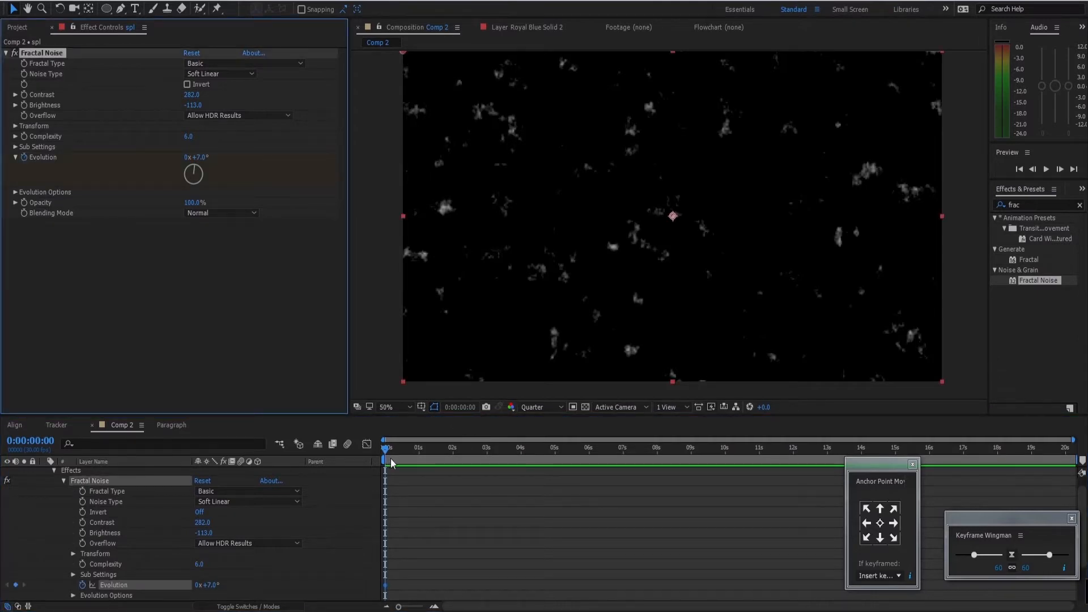
key(u)
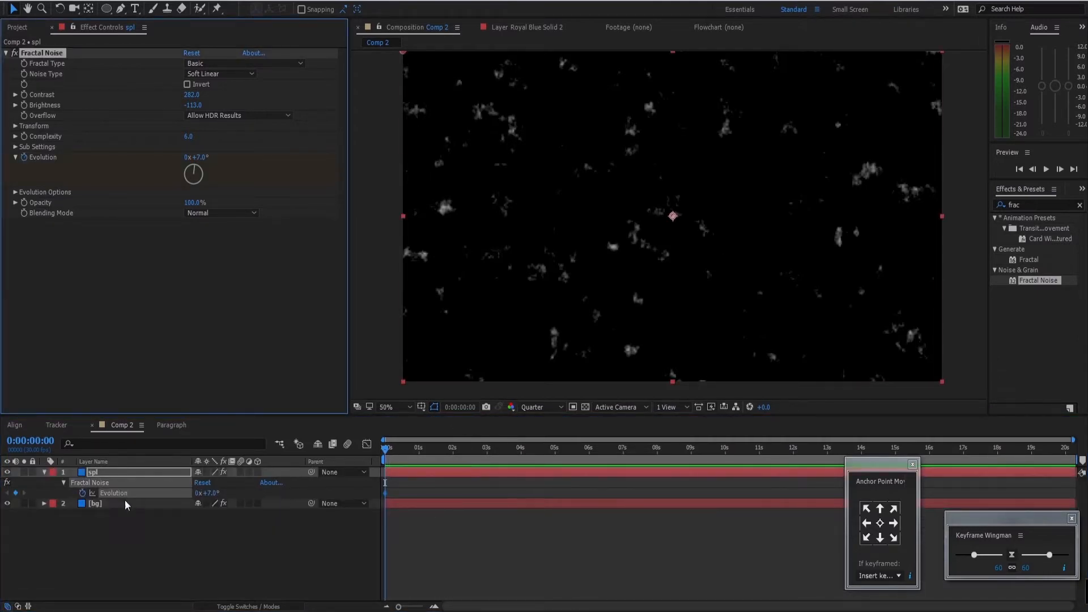
click(119, 473)
key(u)
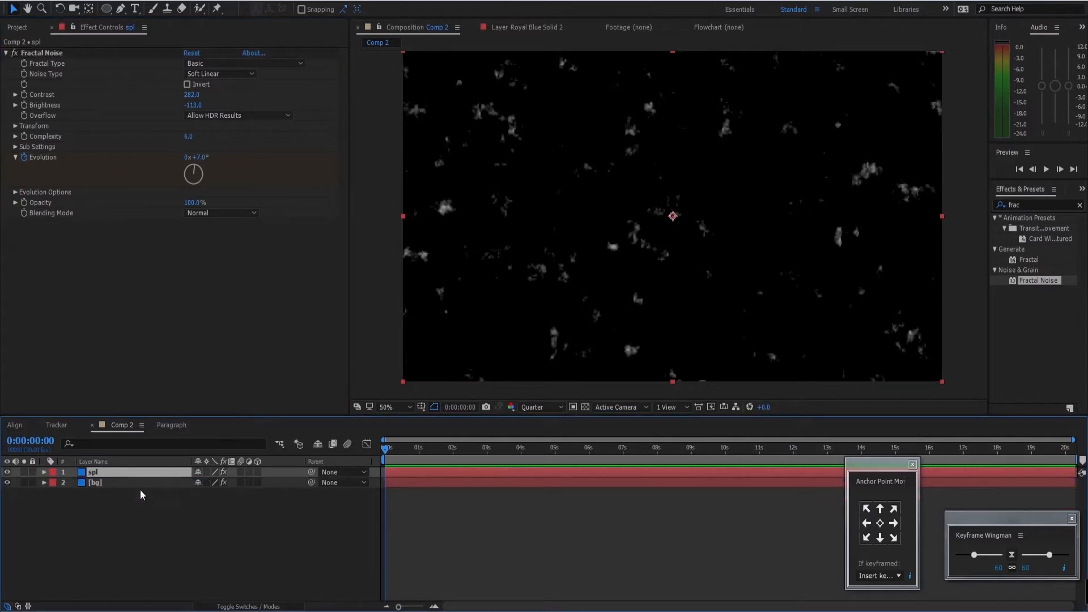
key(u)
Add Fractal Noise evolution keyframes of 79° at 0:00:01:00, 13° at 0:00:02:00 and 101° at 0:00:03:09.
drag(385, 452, 420, 468)
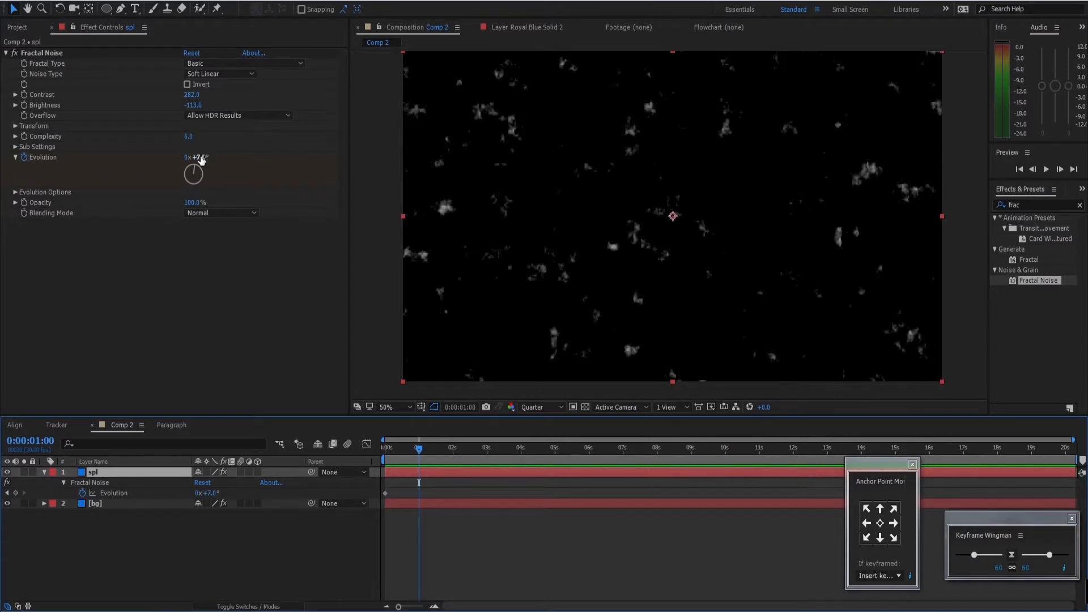
drag(198, 157, 246, 162)
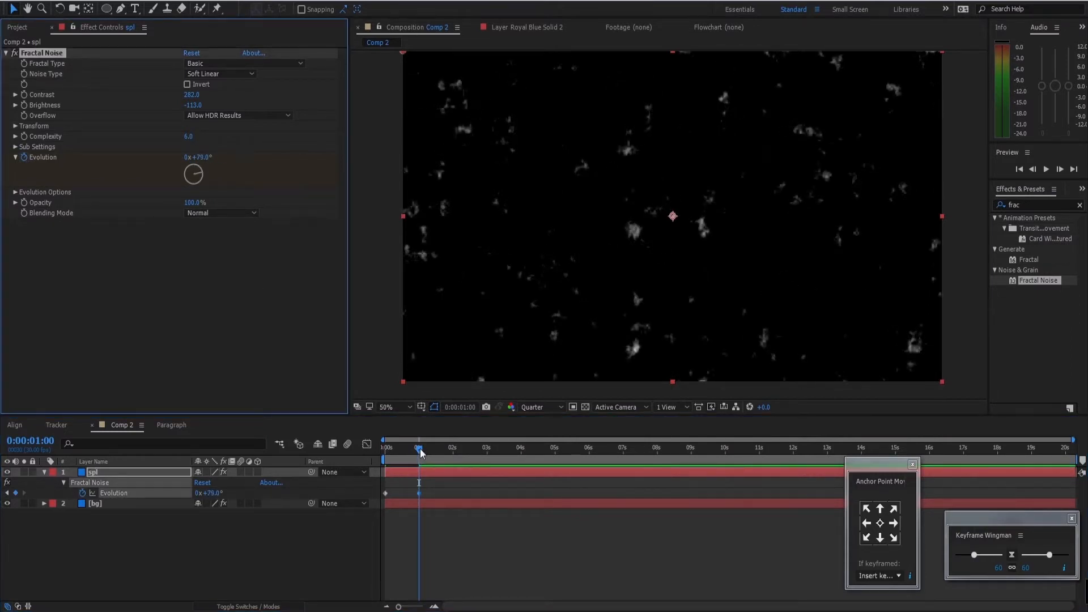
drag(419, 449, 454, 454)
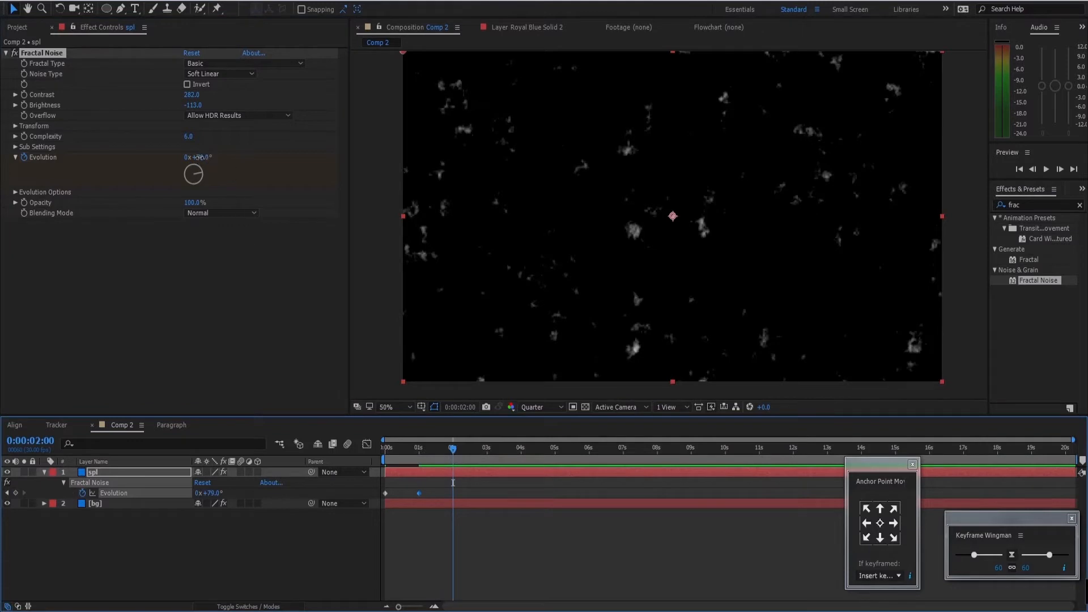
drag(201, 159, 185, 160)
drag(426, 451, 497, 449)
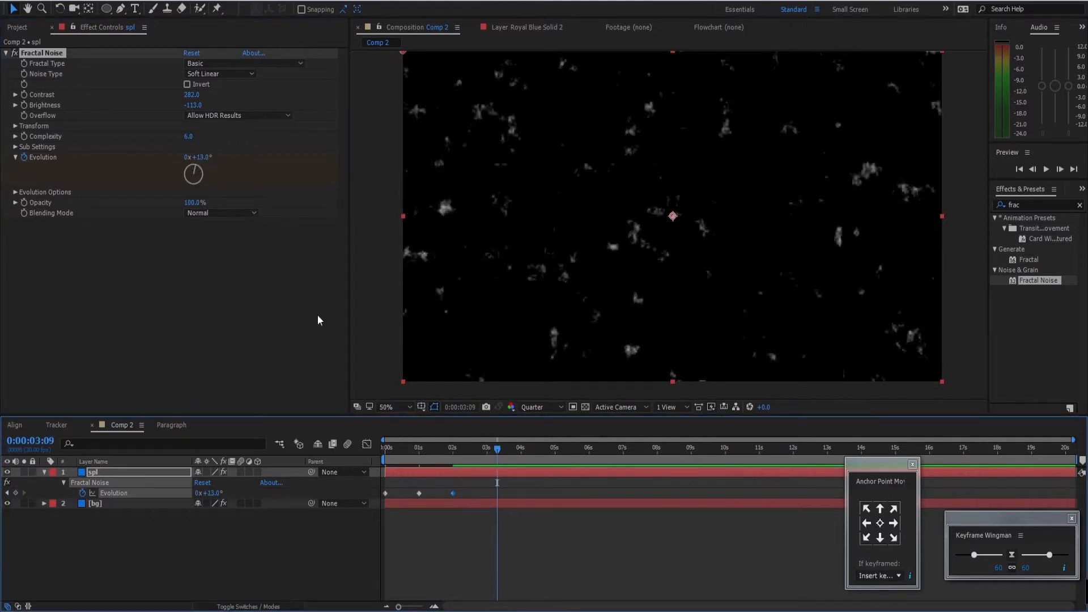
drag(207, 158, 257, 157)
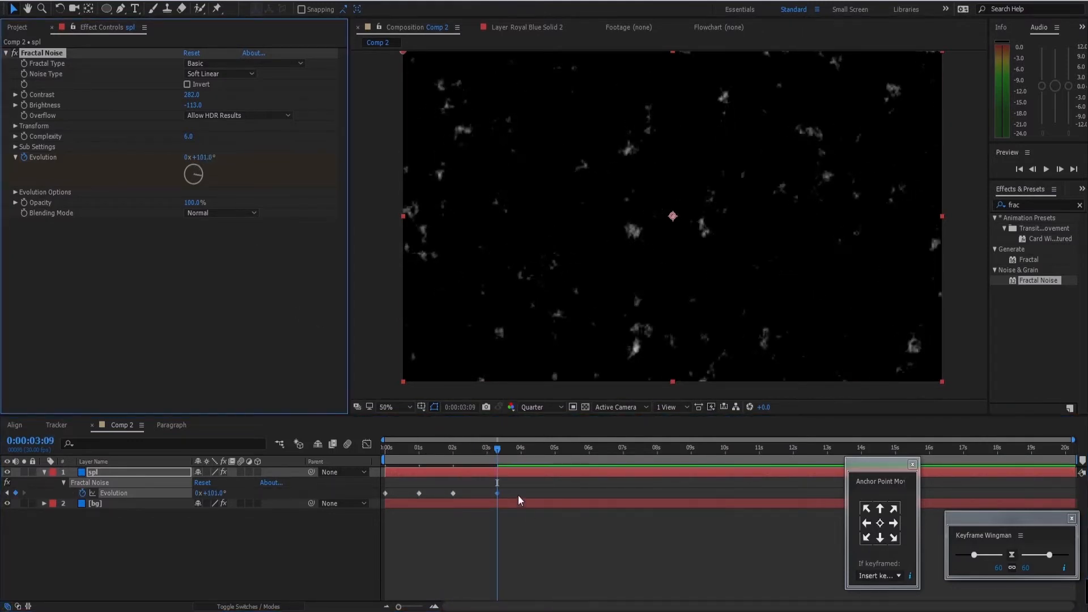
Convert all four evolution keyframes to hold keyframes and preview the animation from the start.
drag(518, 495, 374, 502)
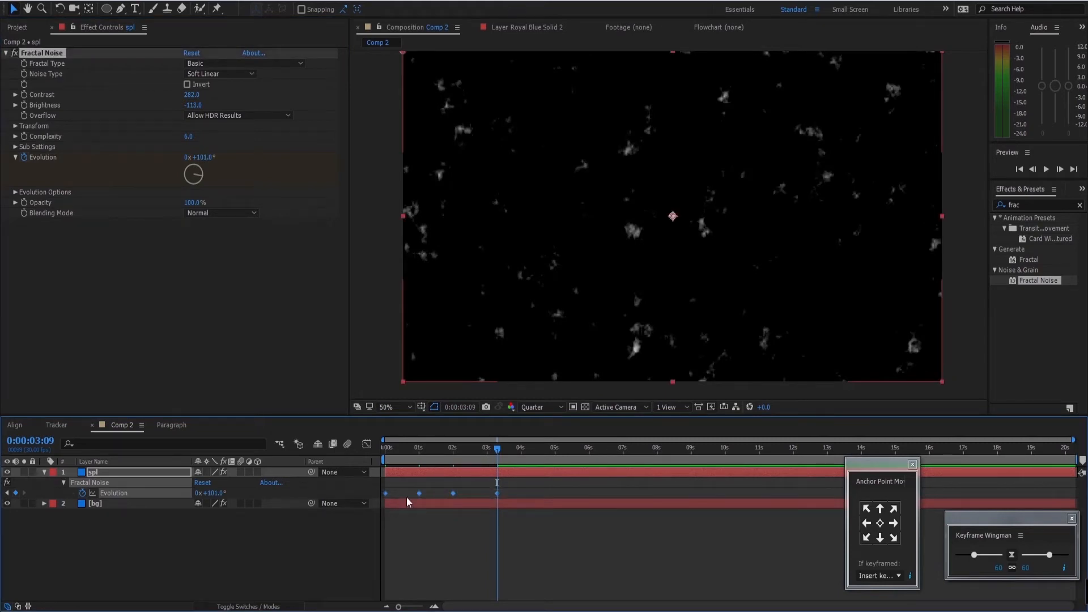
right_click(453, 493)
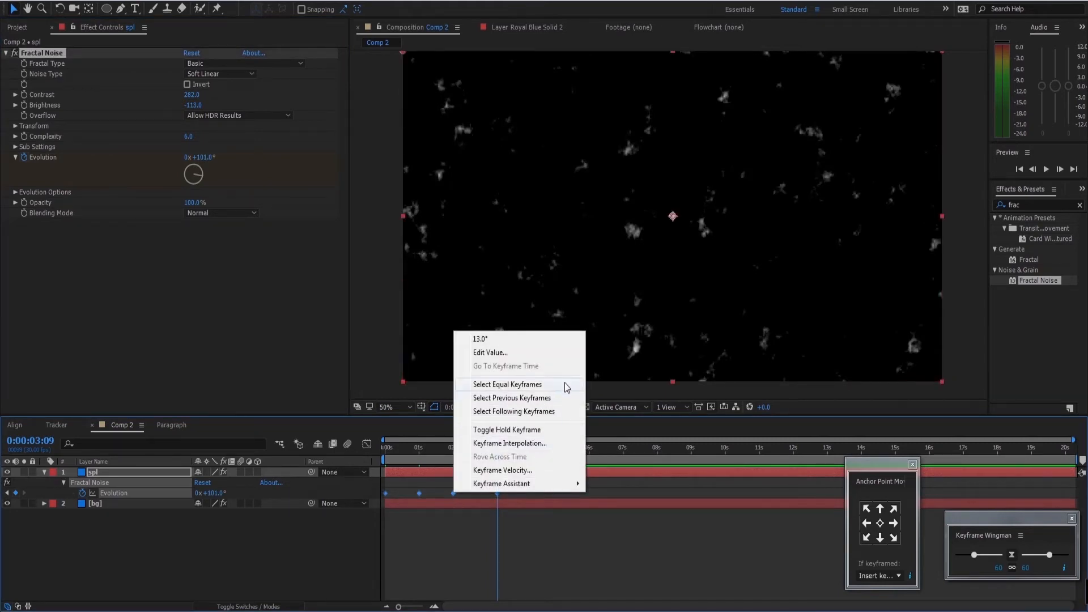
click(553, 433)
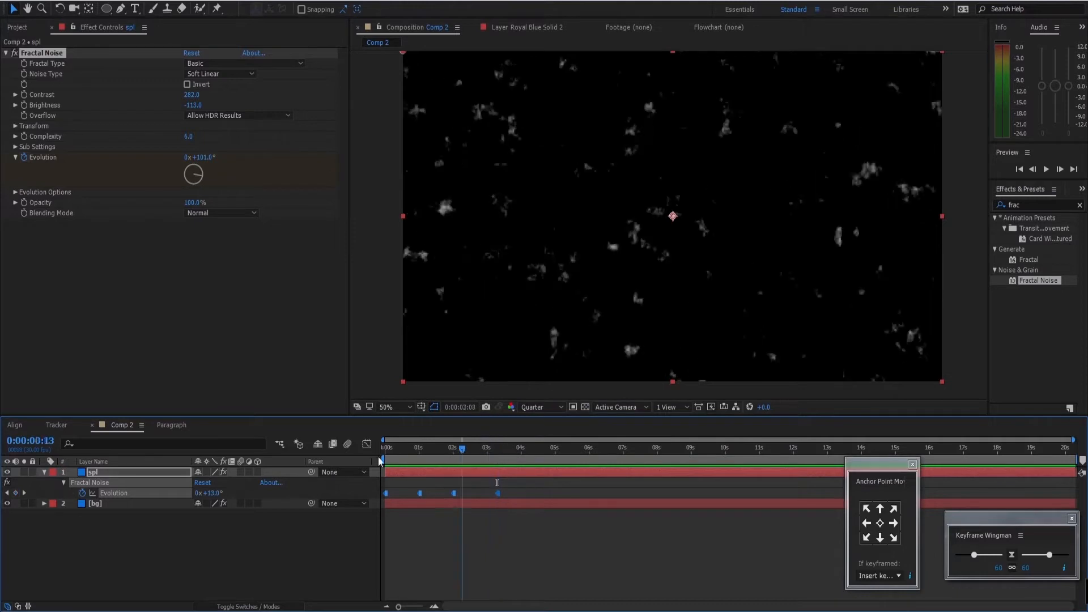
key(Home)
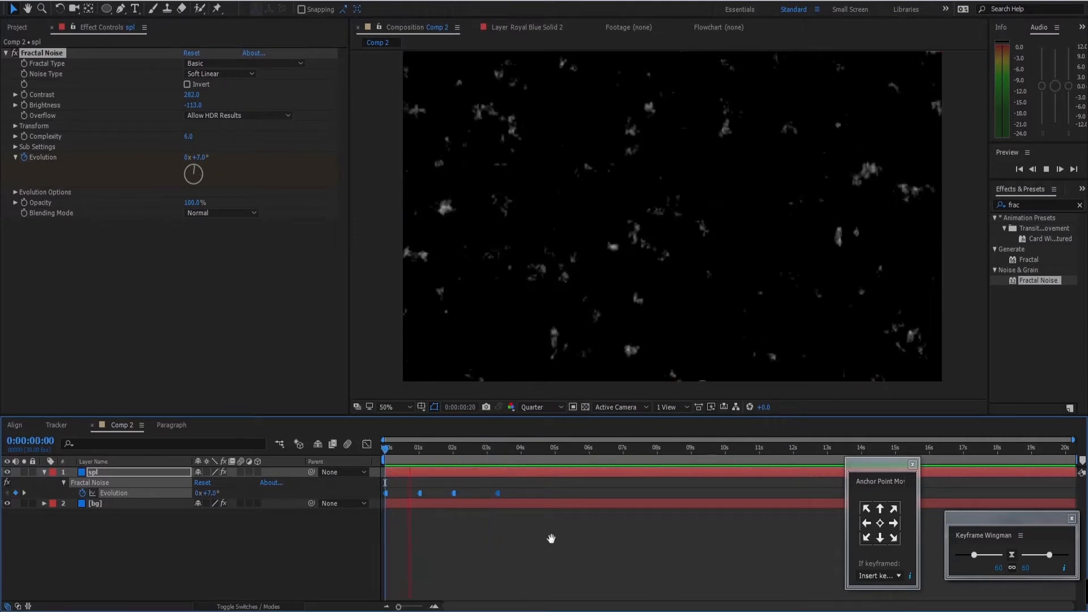
Compress the four evolution keyframes proportionally so the last falls at about 1.25 seconds, and preview the faster animation.
drag(524, 491, 377, 499)
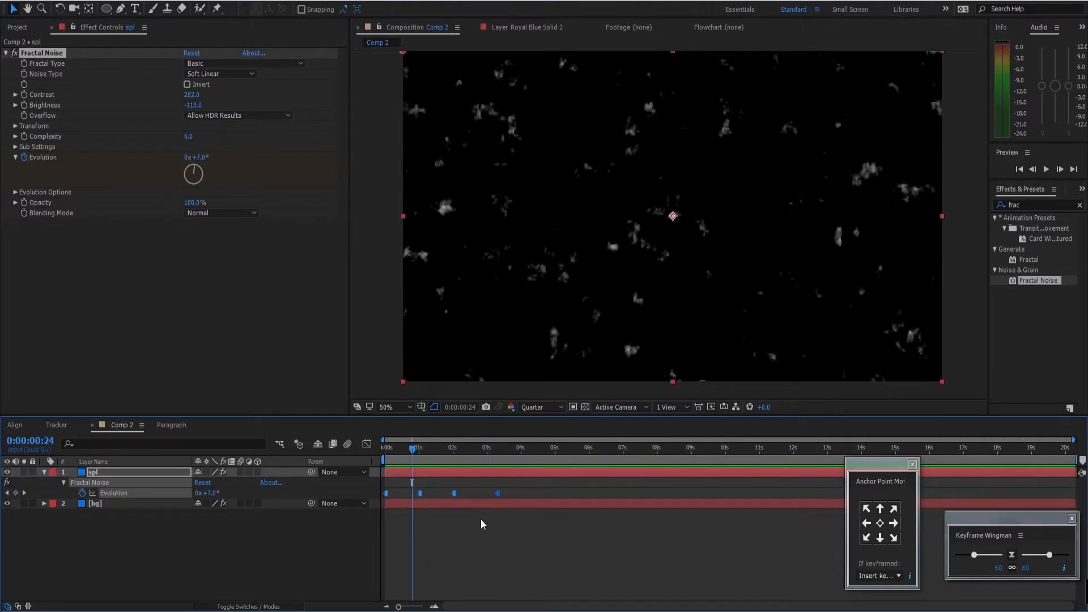
drag(499, 496, 427, 502)
key(Home)
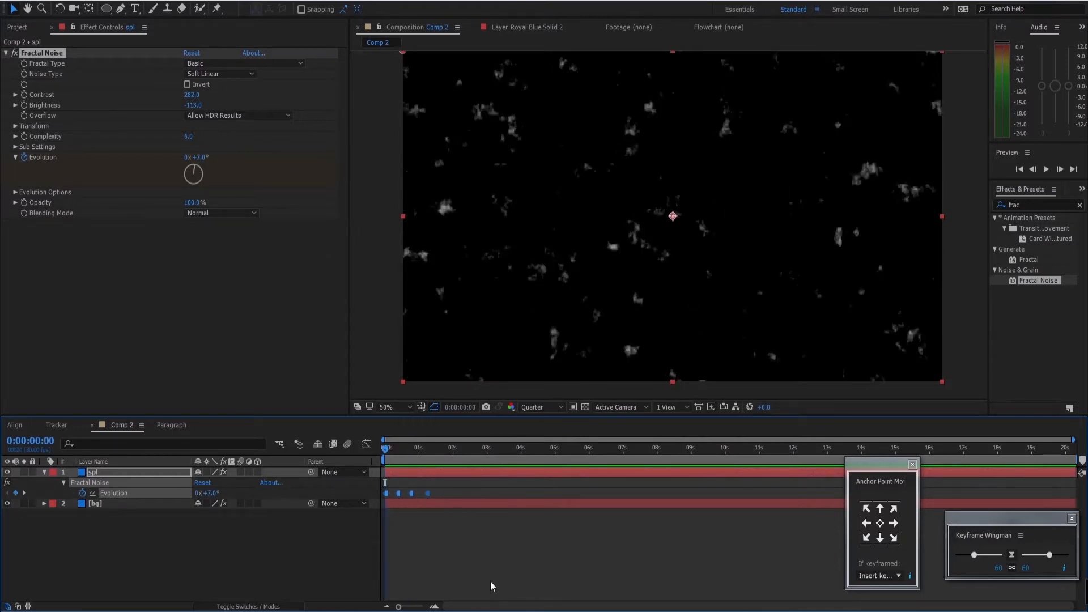
click(463, 552)
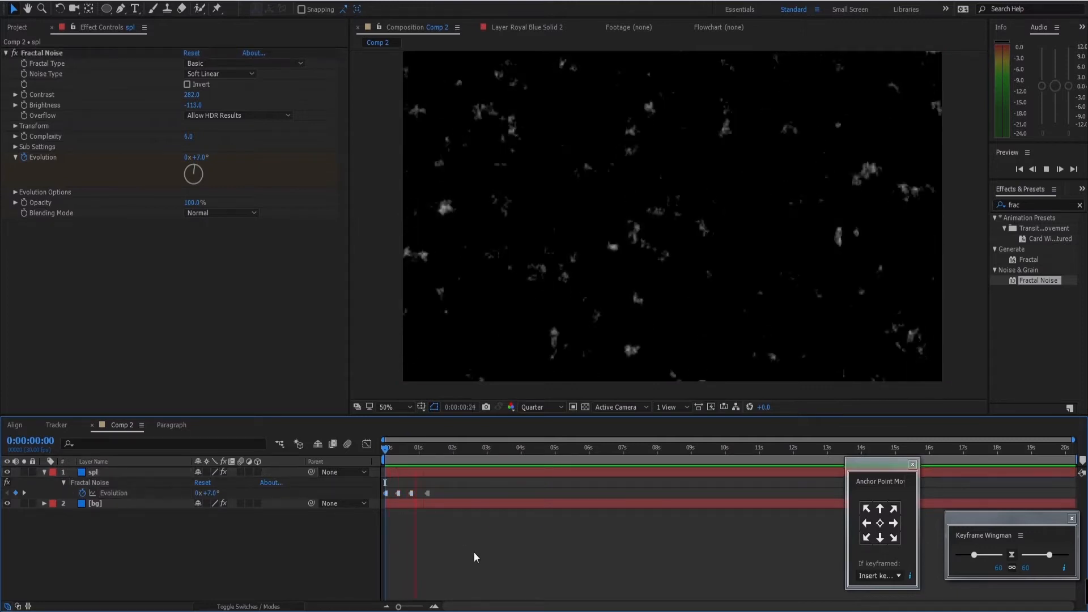
click(448, 453)
key(space)
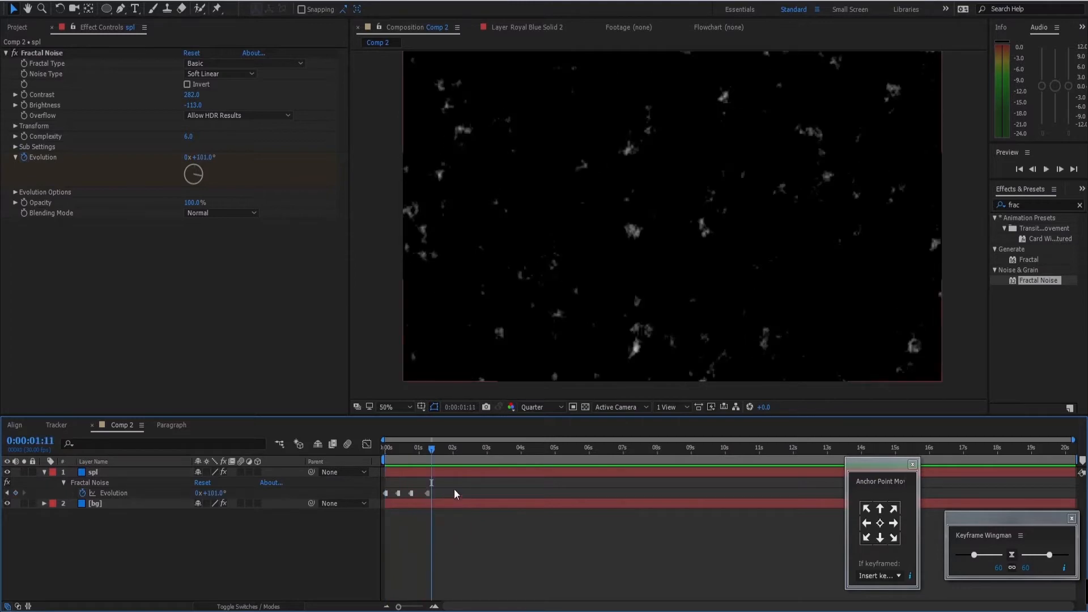
Copy the four evolution keyframes and paste them twice in sequence, extending the pattern to about 4.5 seconds.
drag(454, 488, 375, 495)
drag(431, 450, 512, 457)
key(ctrl+c)
key(ctrl+v)
key(ctrl+v)
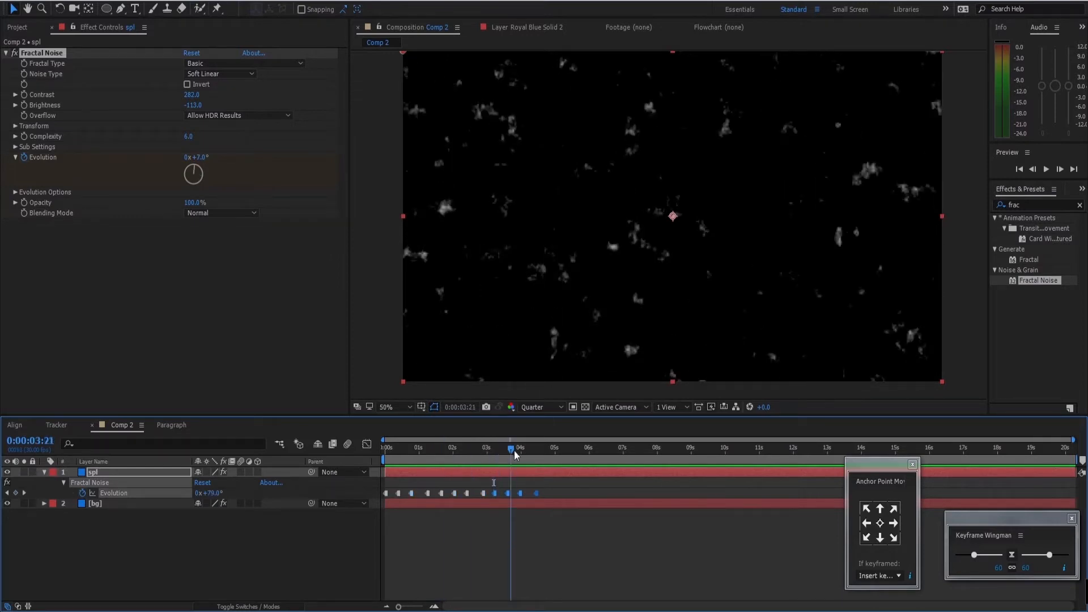
Duplicate the whole evolution keyframe sequence at 0:00:04:24 and the doubled sequence at 0:00:09:19, filling about 19 seconds.
drag(565, 493, 380, 508)
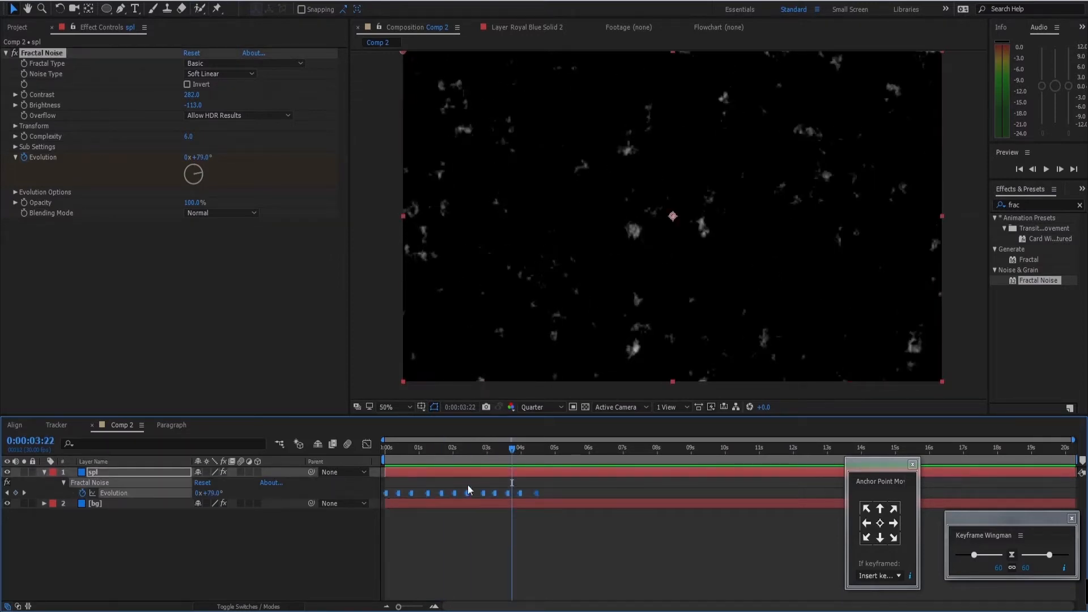
drag(511, 450, 547, 451)
key(ctrl+v)
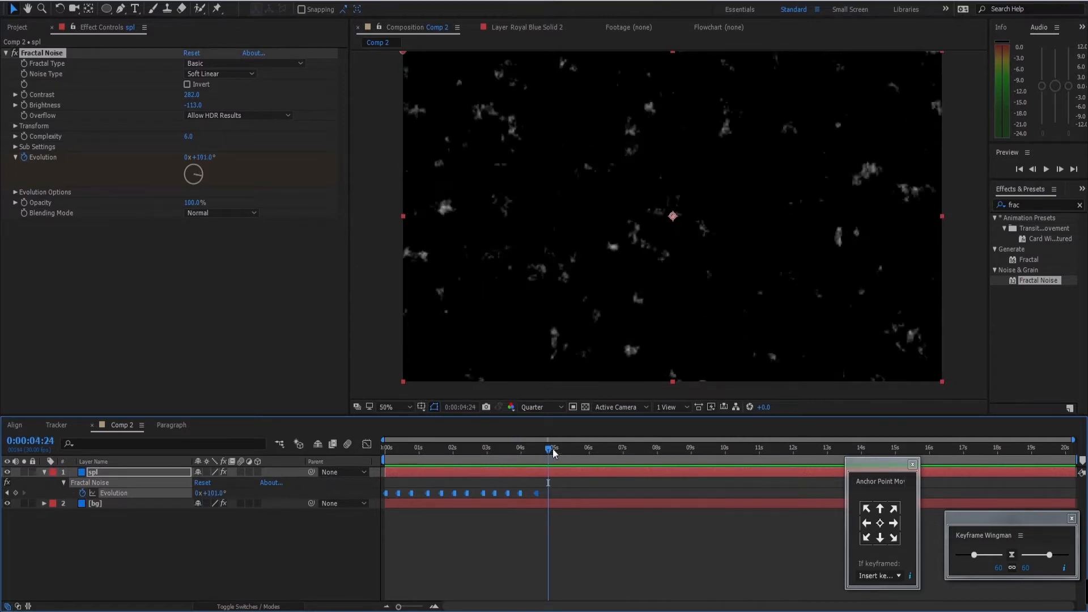
drag(723, 487, 375, 508)
click(559, 450)
drag(692, 451, 713, 451)
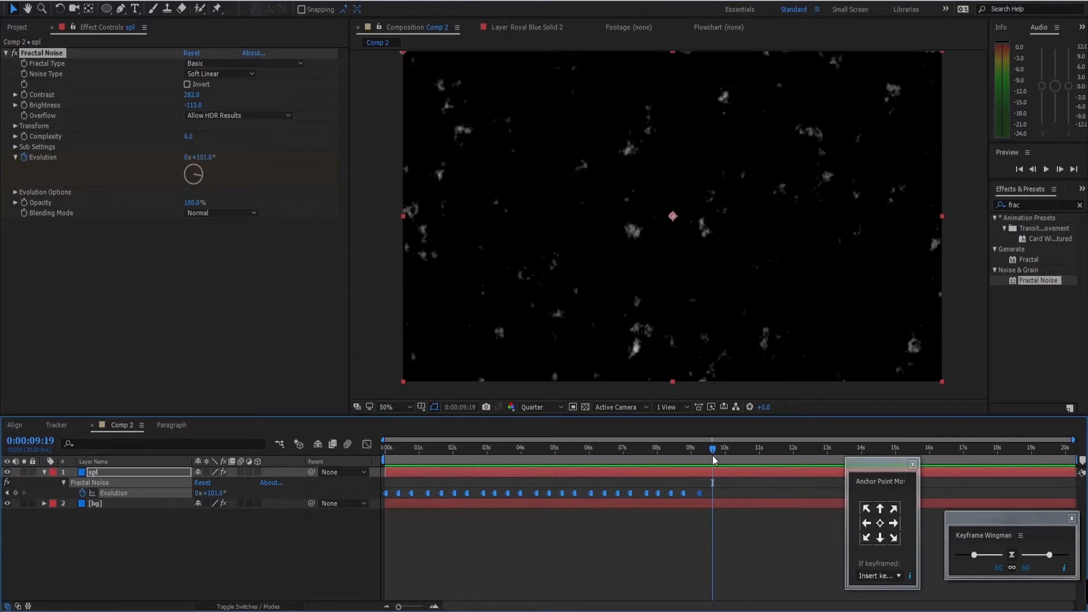
key(ctrl+v)
Move the playhead to 0:00:01:02 and set the spl layer's blending mode to Add.
click(477, 450)
drag(485, 450, 421, 450)
click(131, 472)
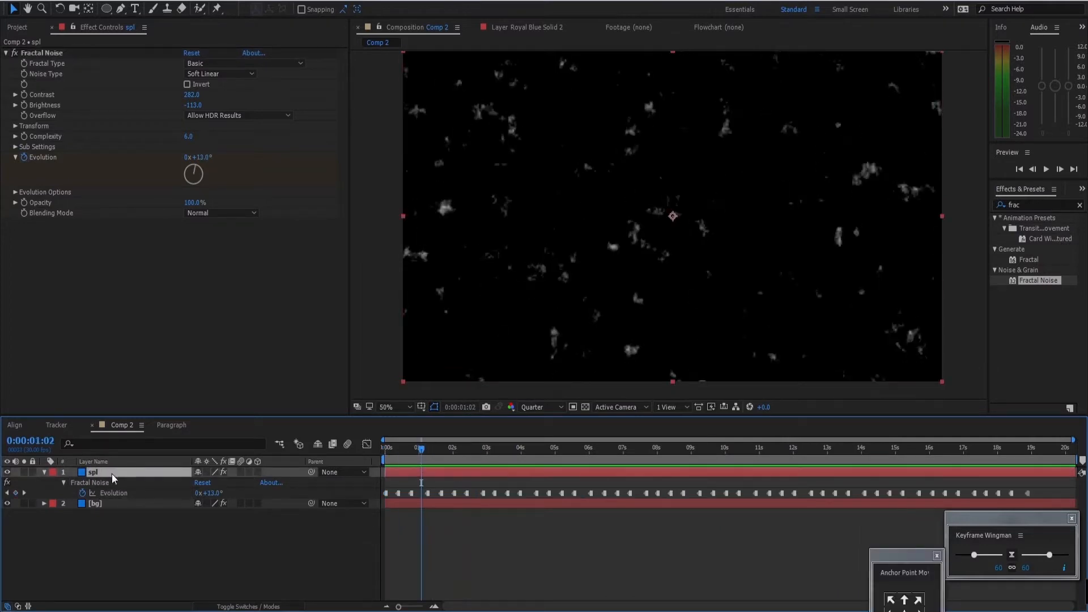
click(250, 606)
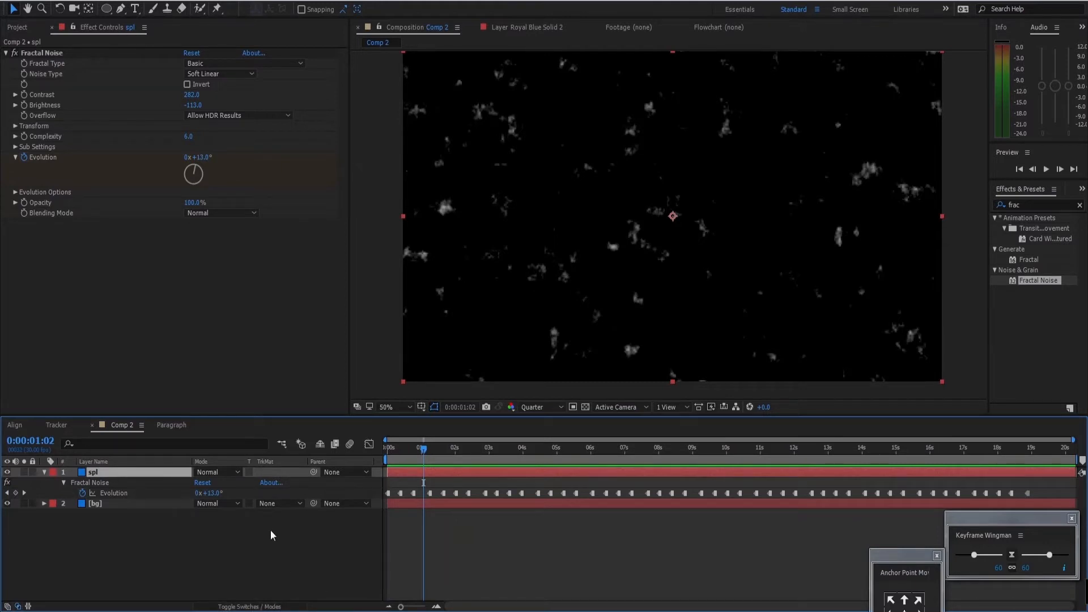
click(237, 472)
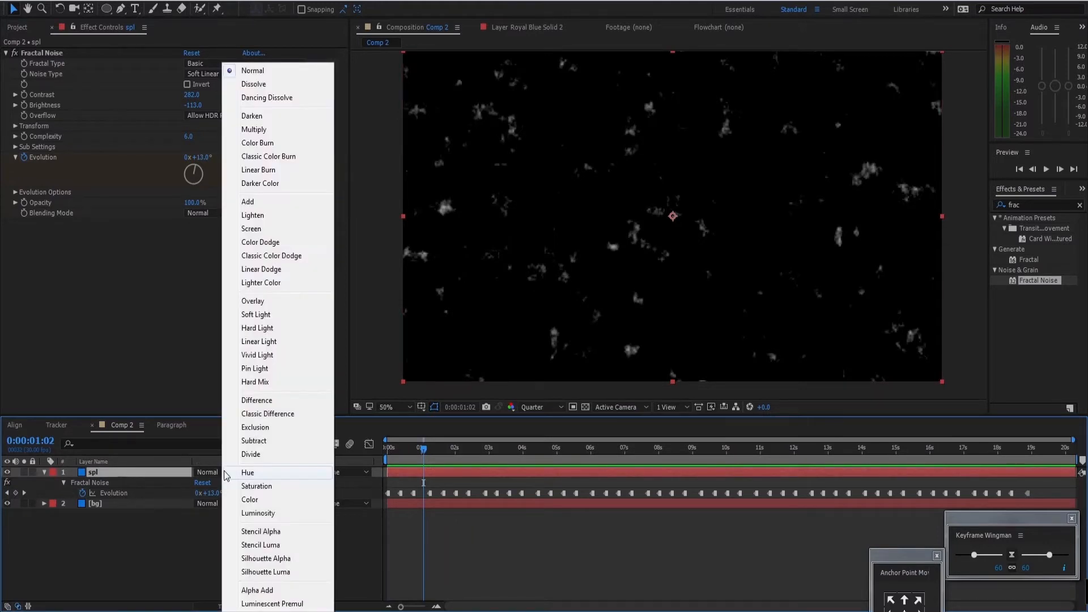
click(297, 202)
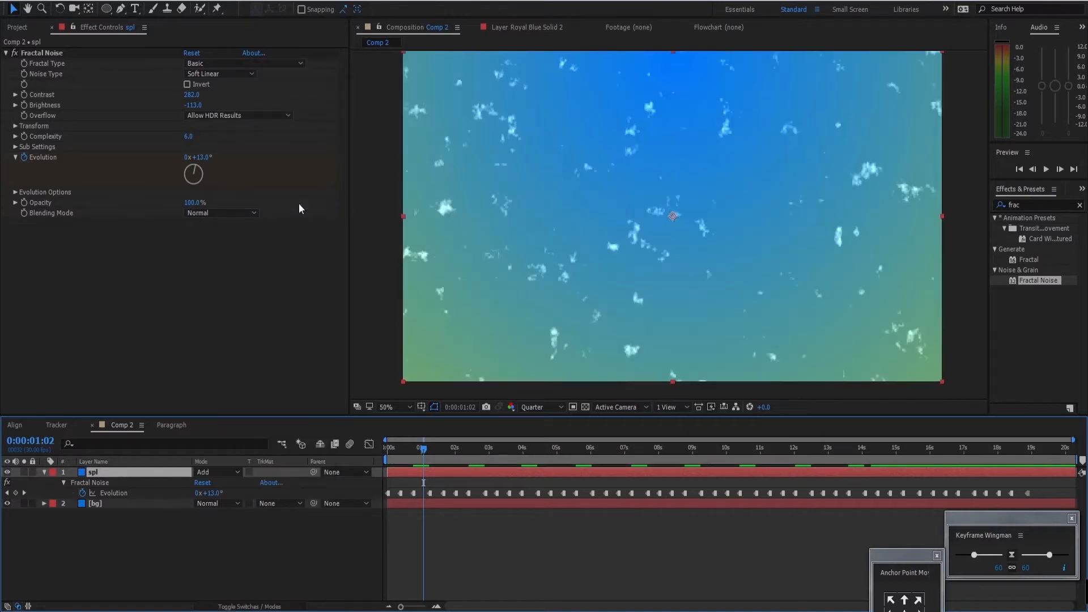
Set the spl layer's opacity to 77% and return the playhead to the start of the composition.
key(t)
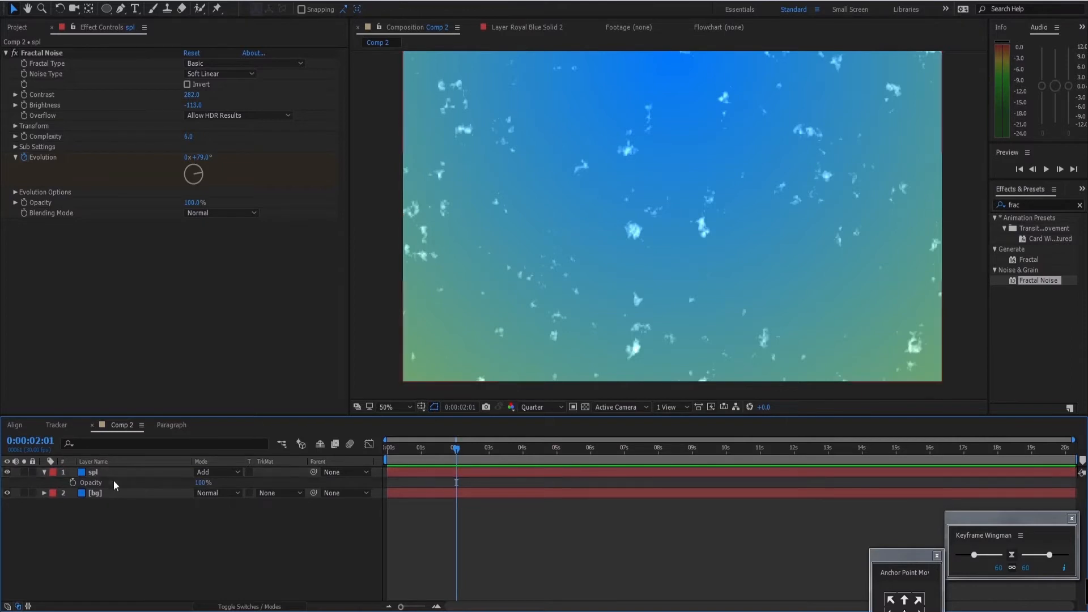
drag(203, 485, 181, 488)
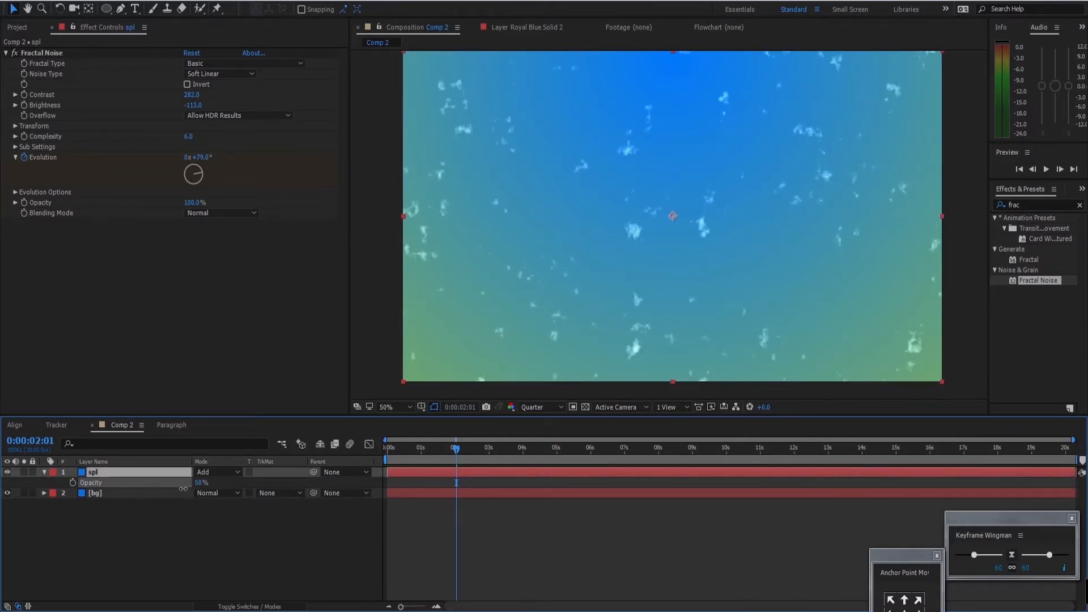
click(267, 566)
drag(456, 451, 388, 451)
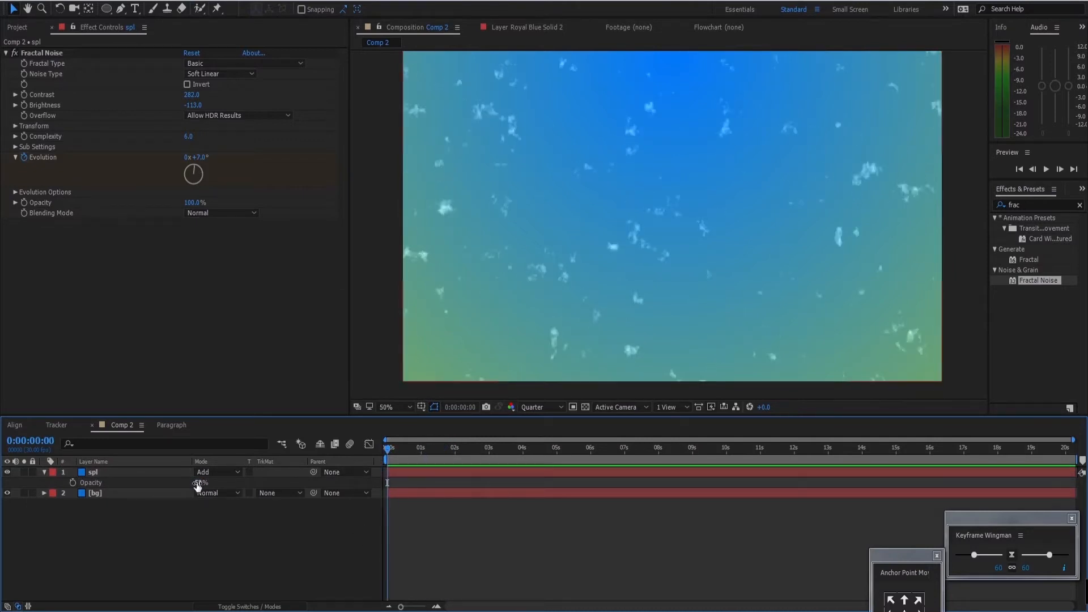
drag(198, 483, 211, 482)
click(292, 527)
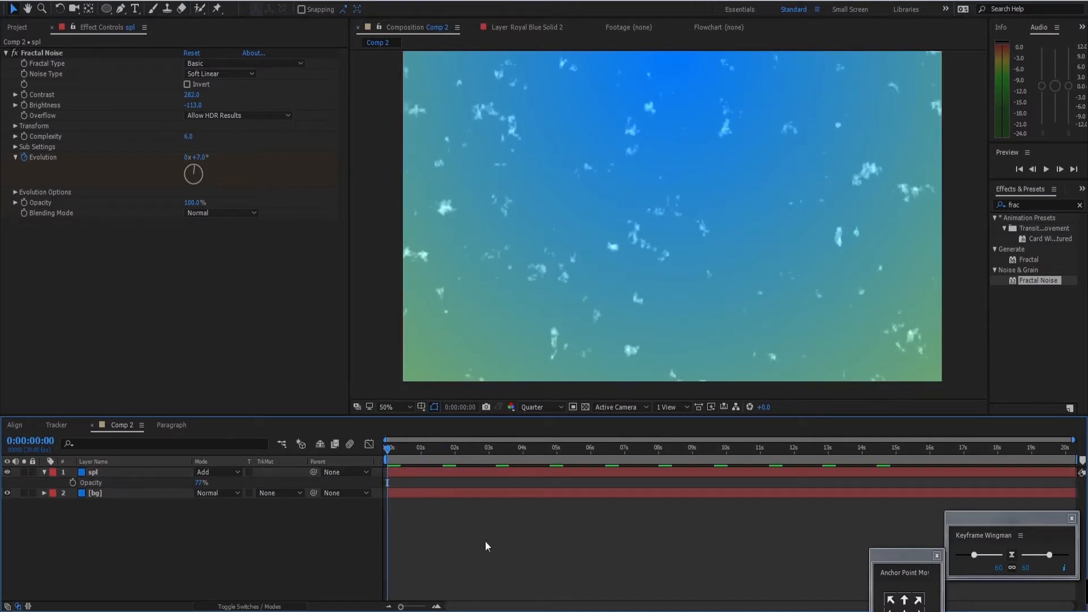
Preview the blended noise animation over the gradient and place the playhead at 0:00:00:09.
key(space)
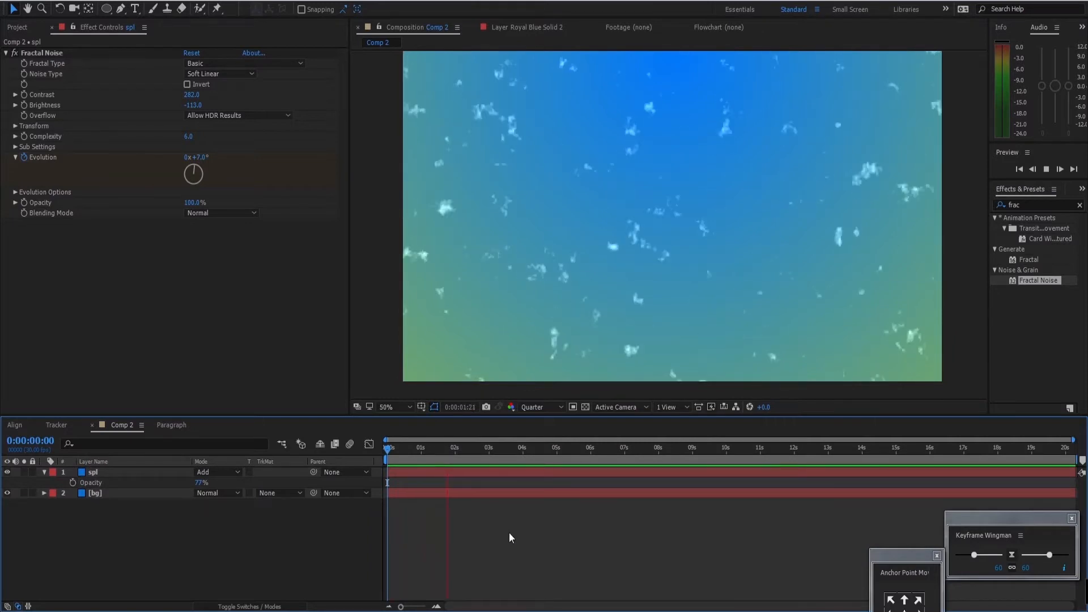
drag(455, 448, 433, 458)
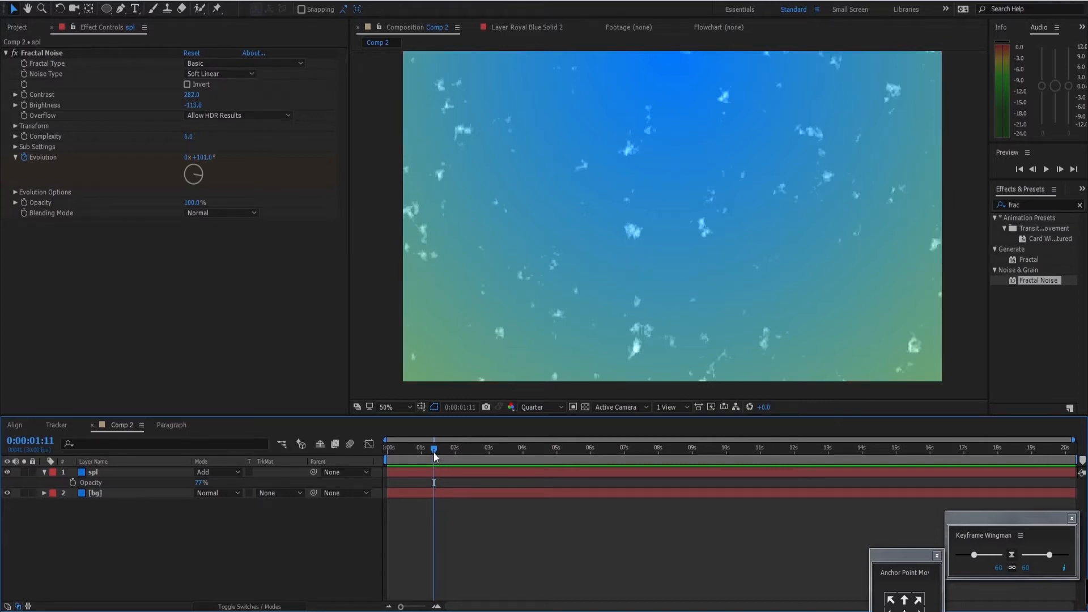
drag(433, 452, 397, 452)
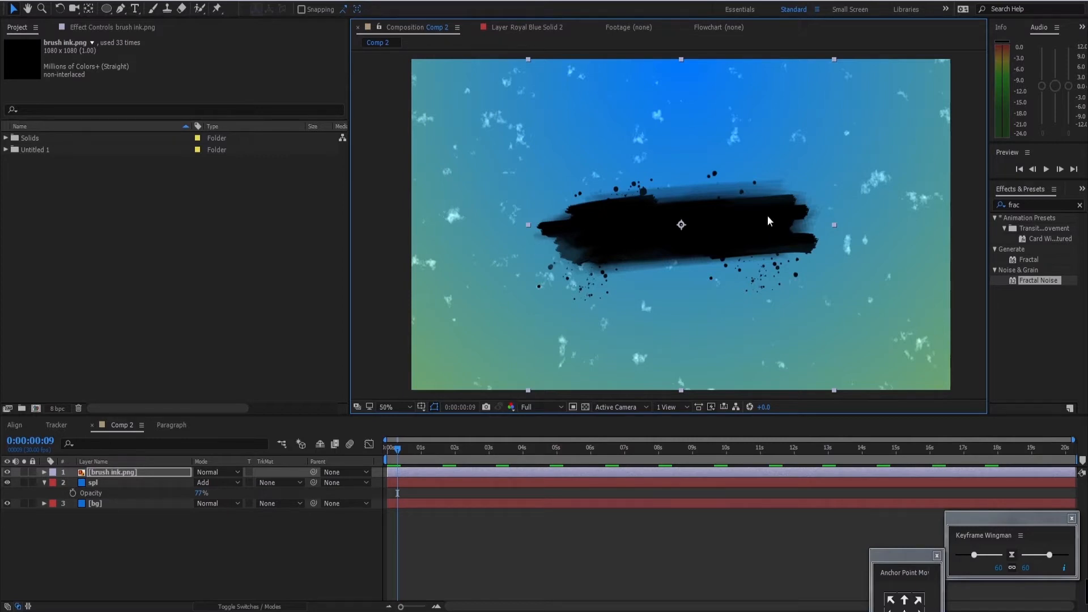
Search the effects for "rou" and apply Roughen Edges to the brush ink.png layer.
drag(736, 217, 702, 205)
scroll(733, 218, up, 1)
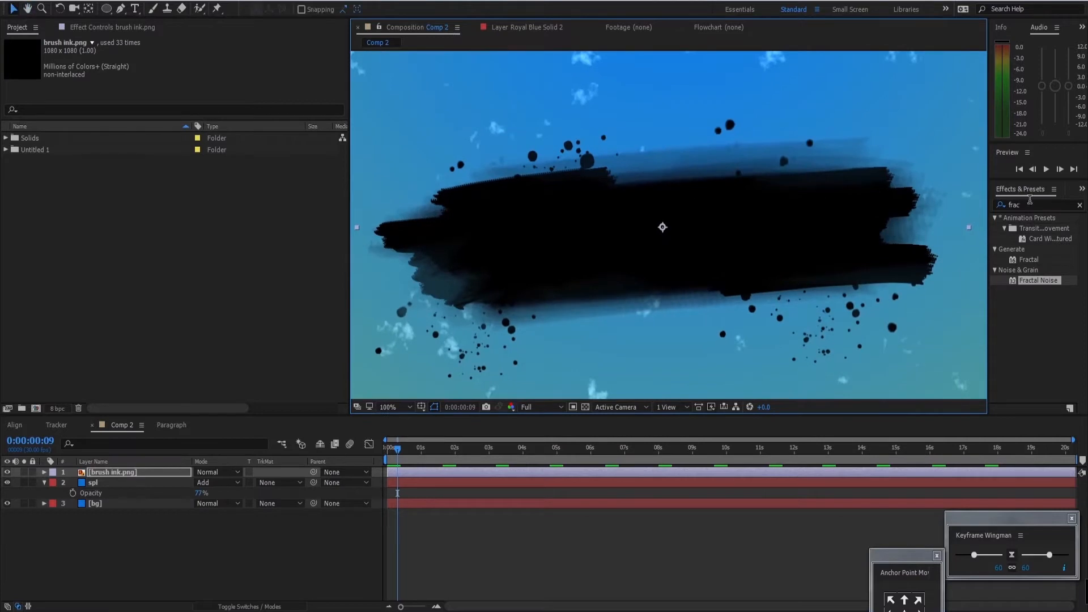
drag(1038, 205, 1022, 205)
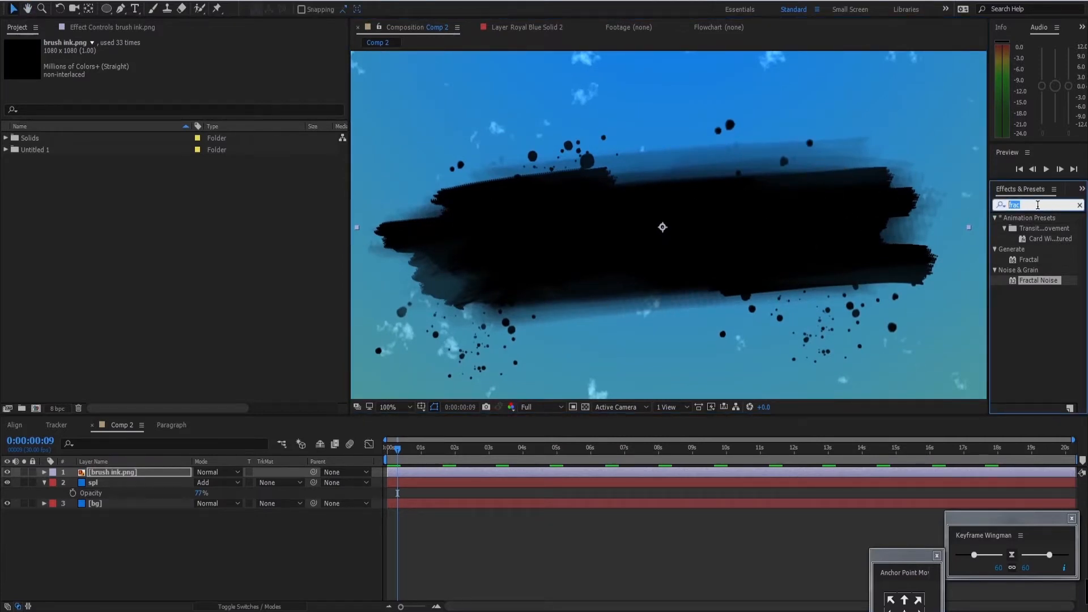
text(rou)
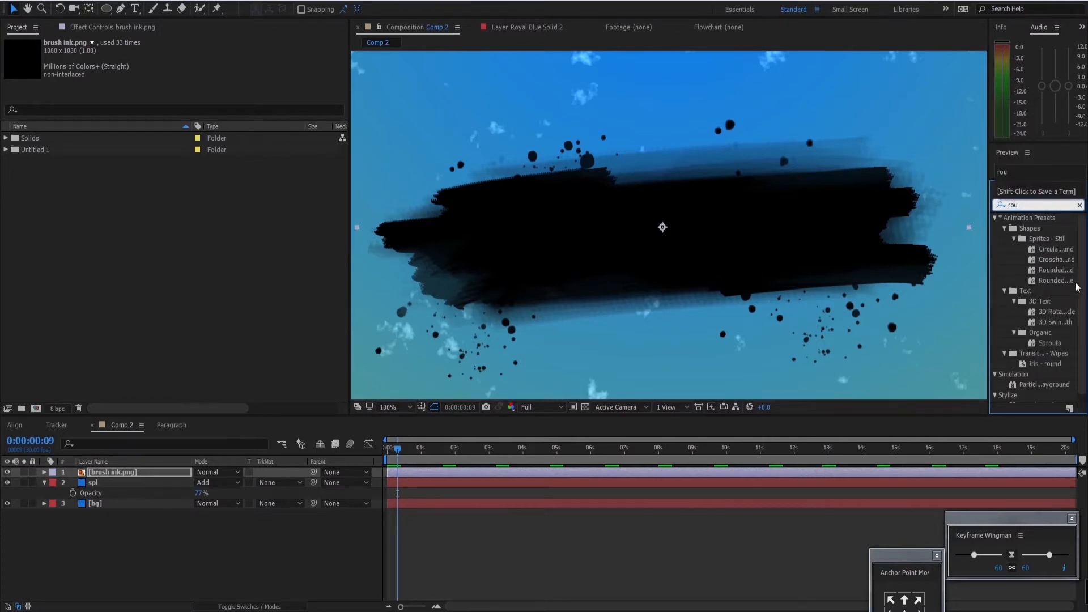
scroll(1037, 340, down, 1)
double_click(1052, 397)
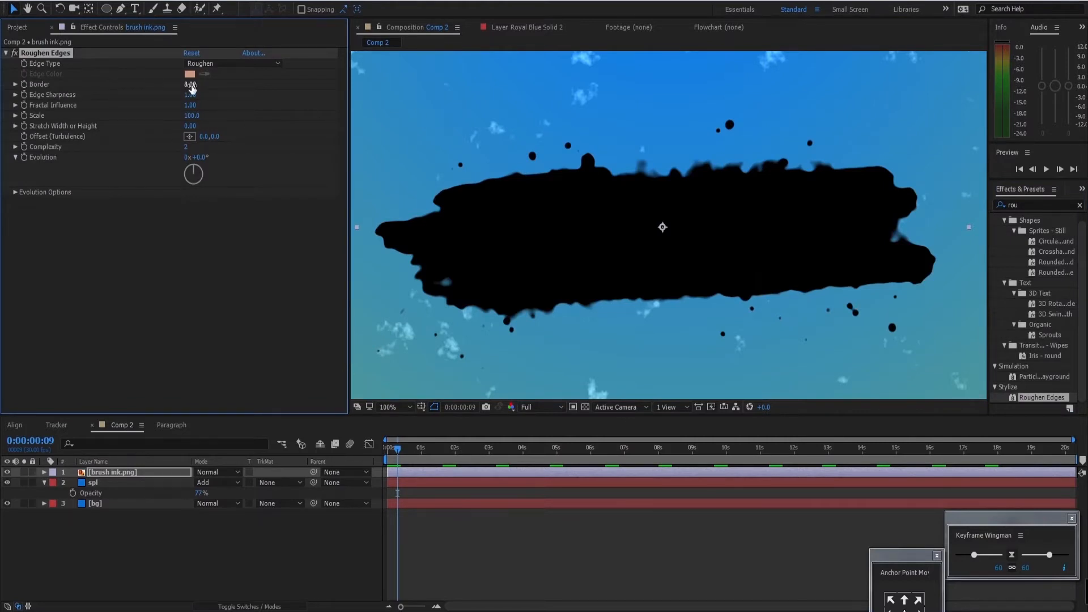
Set the brush ink.png layer's Roughen Edges border to 2.90 and edge sharpness to 0.81, and lower its fractal influence.
drag(190, 85, 166, 93)
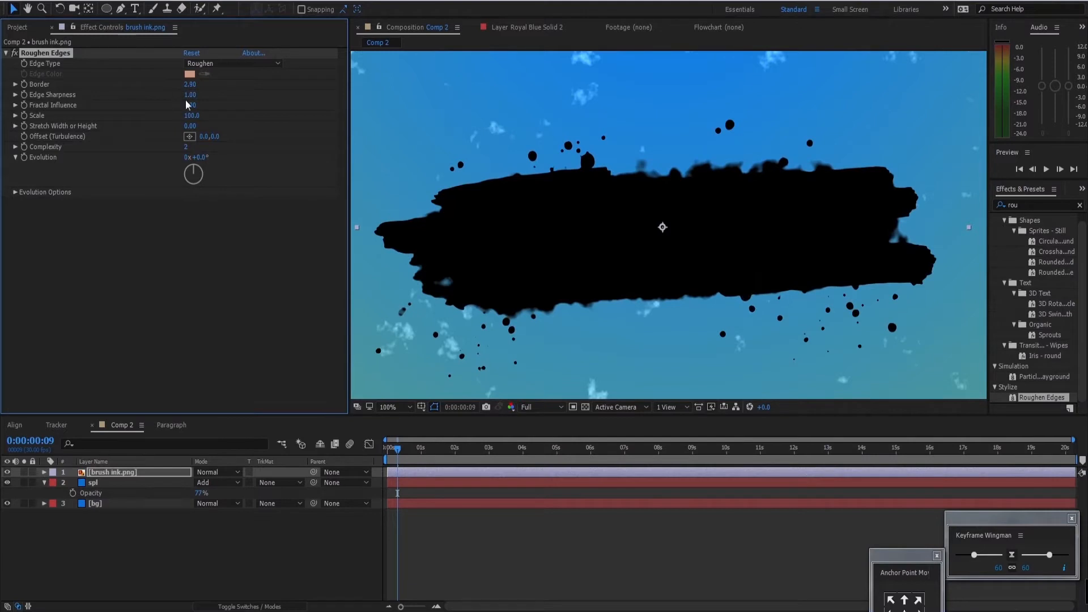
mouse_move(181, 96)
mouse_down()
mouse_move(92, 106)
mouse_move(149, 102)
mouse_move(135, 103)
mouse_up()
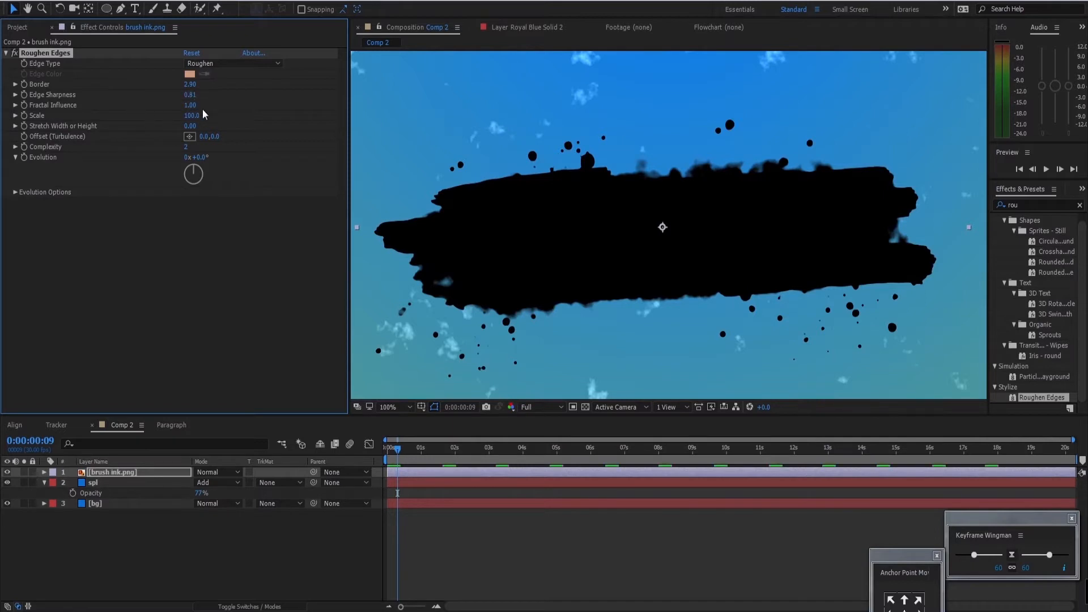
mouse_move(191, 107)
mouse_down()
mouse_move(174, 111)
mouse_move(245, 103)
mouse_move(171, 111)
mouse_move(238, 105)
mouse_move(229, 106)
mouse_up()
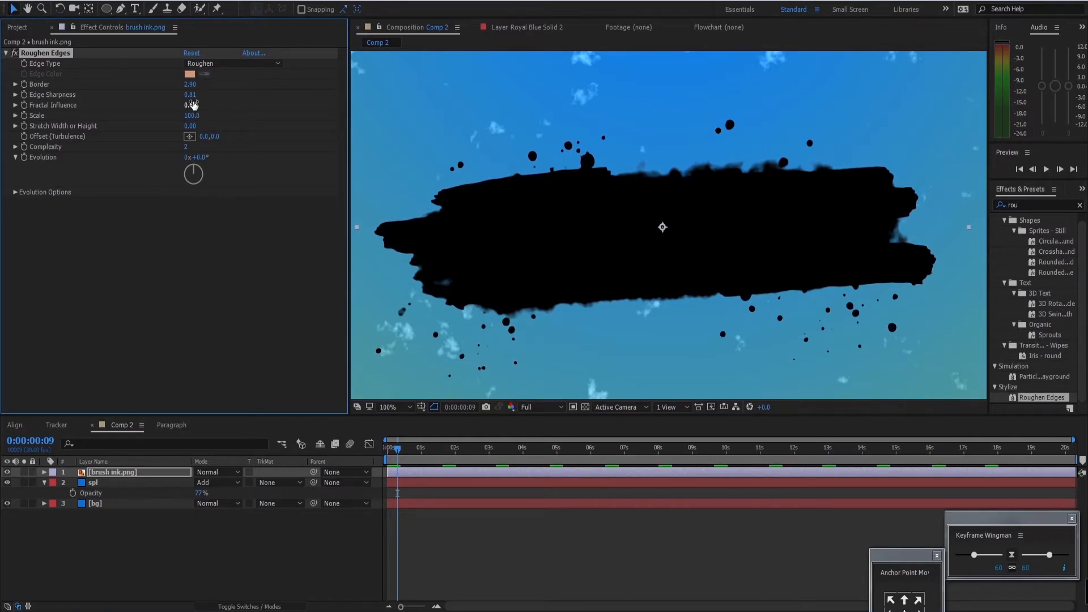
Set the Roughen Edges scale to 298 and evolution to 1x+56° and return the playhead to the composition start.
mouse_move(193, 118)
mouse_down()
mouse_move(334, 120)
mouse_move(315, 125)
mouse_up()
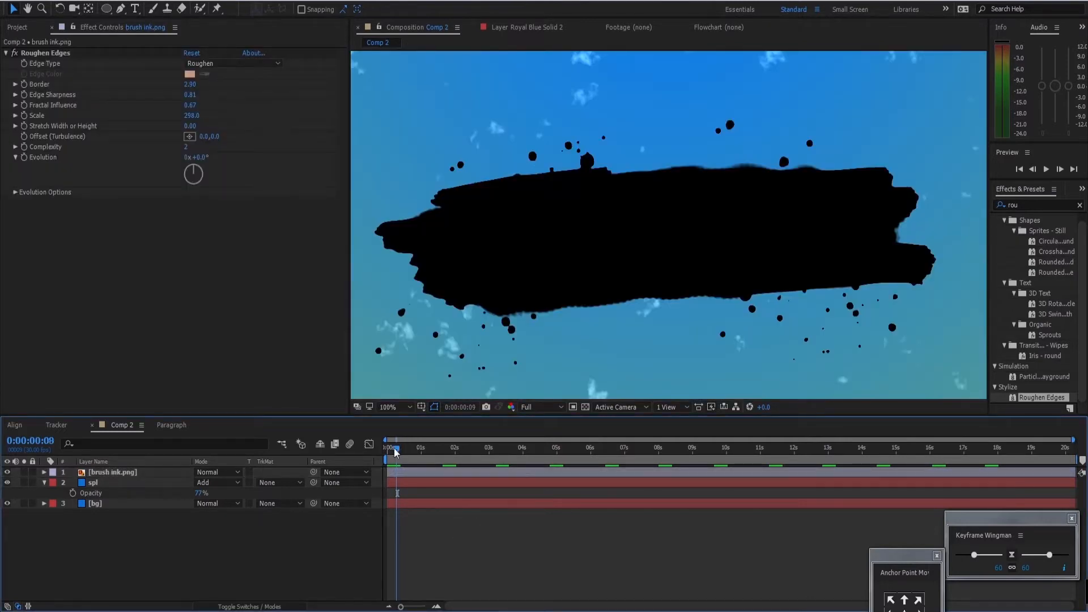
mouse_move(395, 451)
mouse_down()
mouse_move(380, 455)
mouse_move(420, 464)
mouse_move(395, 464)
mouse_up()
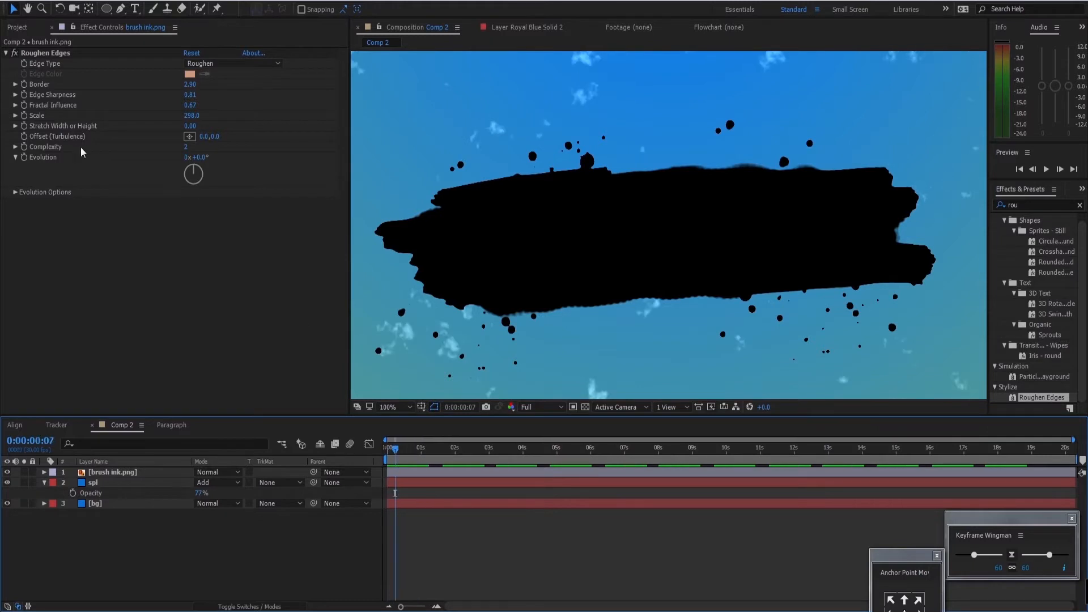
mouse_move(199, 157)
mouse_down()
mouse_move(523, 187)
mouse_move(211, 228)
mouse_move(634, 253)
mouse_move(510, 258)
mouse_up()
drag(400, 465, 387, 465)
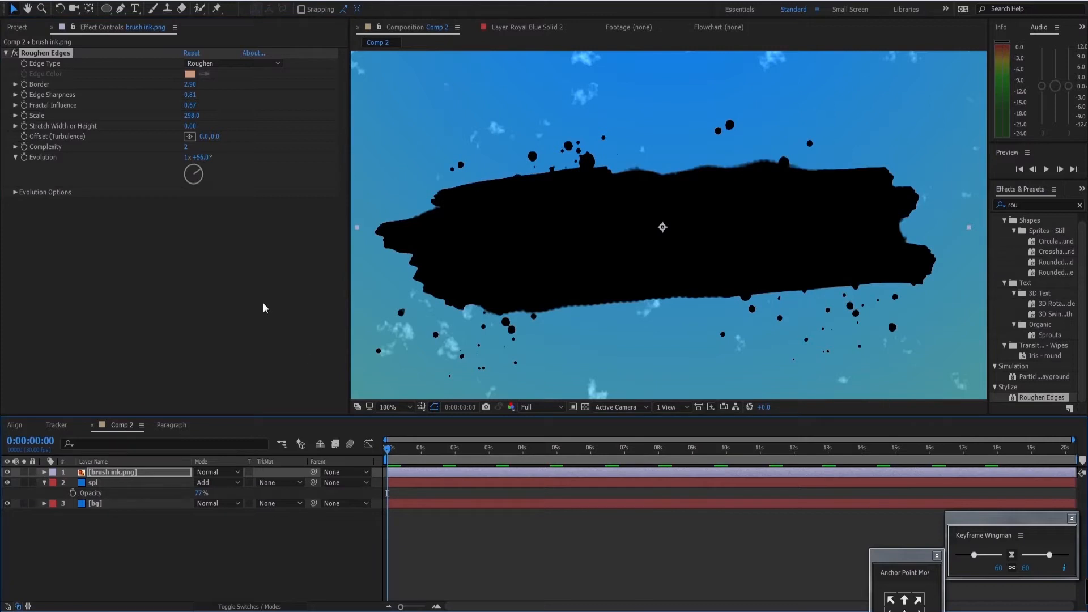
Keyframe the Roughen Edges Scale at 298 at the composition start and 722 at 0:00:00:06.
click(24, 115)
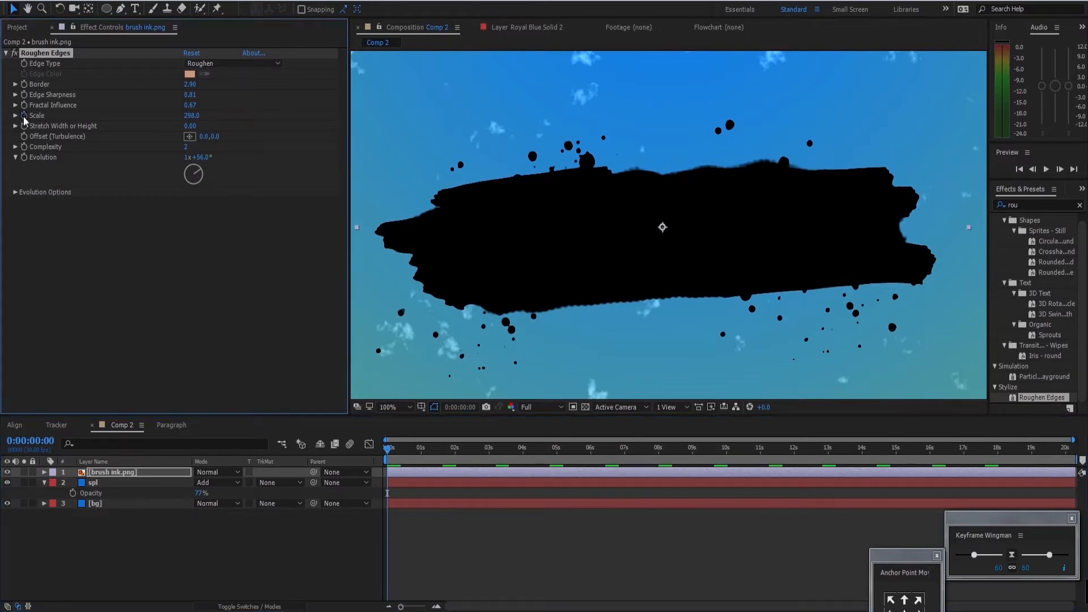
key(u)
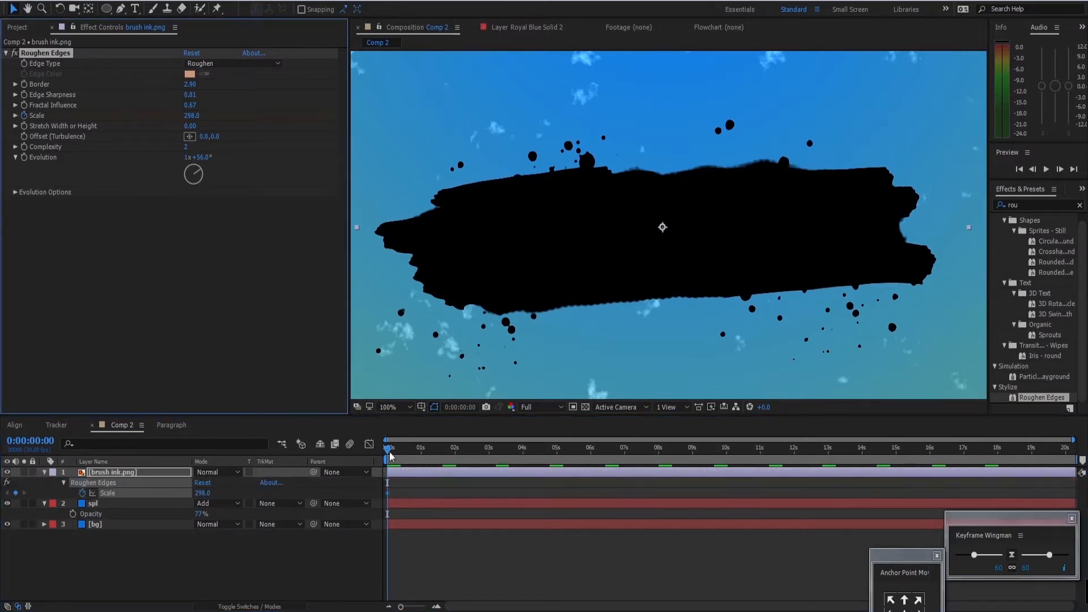
drag(389, 452, 394, 452)
drag(191, 116, 435, 111)
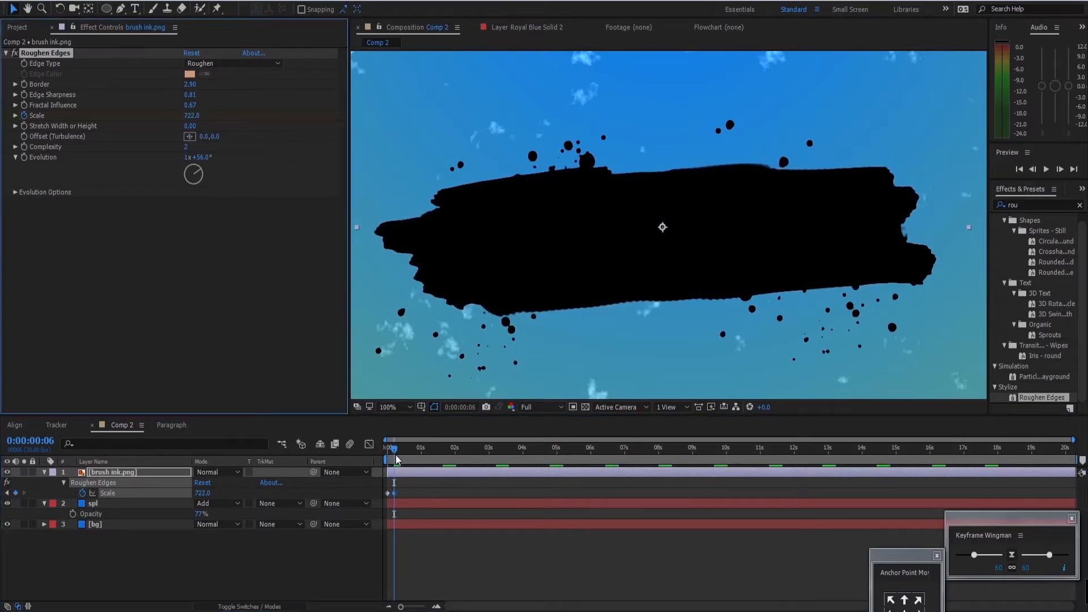
Add a Scale keyframe of 336 at 0:00:00:14, paste the 722 keyframe at 0:00:00:20, and preview the edge animation.
drag(396, 455, 403, 453)
mouse_move(193, 115)
mouse_down()
mouse_move(147, 124)
mouse_move(159, 146)
mouse_move(150, 119)
mouse_move(263, 130)
mouse_move(202, 132)
mouse_up()
drag(404, 448, 413, 448)
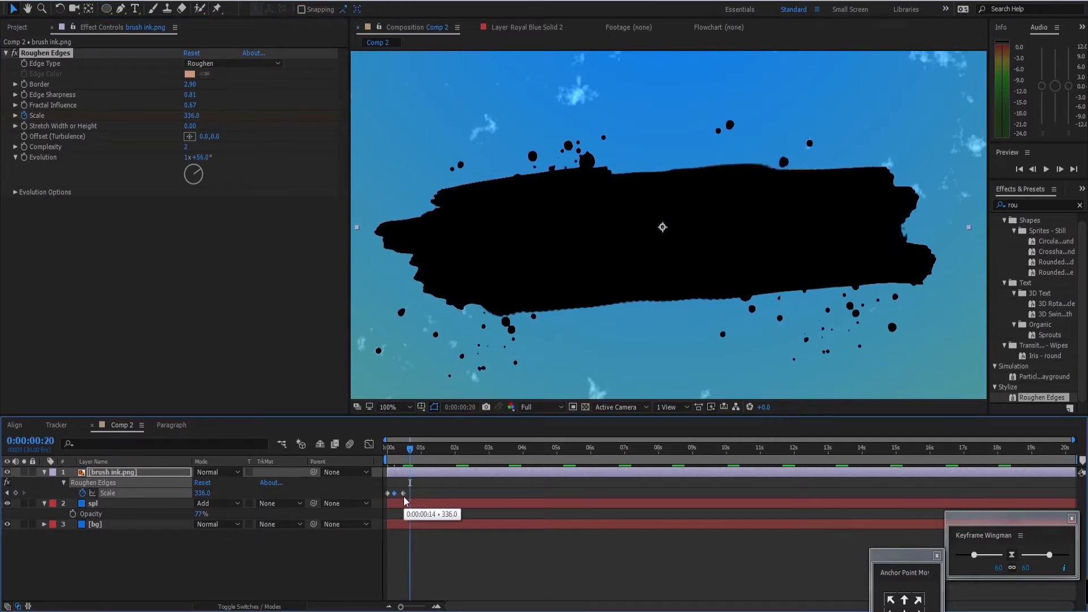
key(ctrl+v)
key(Home)
key(space)
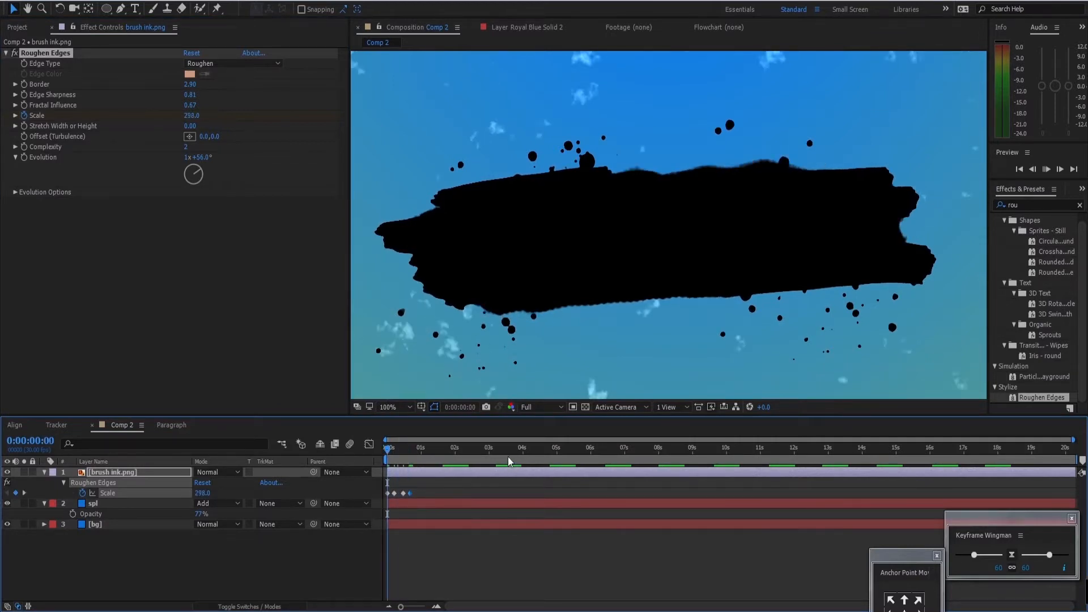
key(space)
Try toggling hold interpolation on the four Roughen Edges Scale keyframes and return to the composition start.
drag(433, 490, 380, 503)
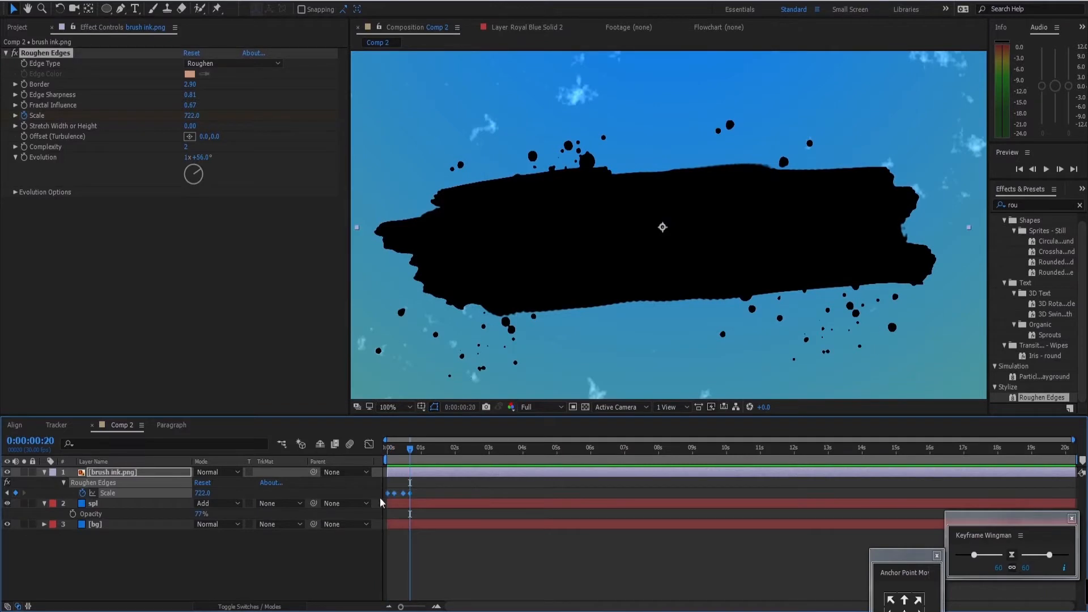
right_click(409, 494)
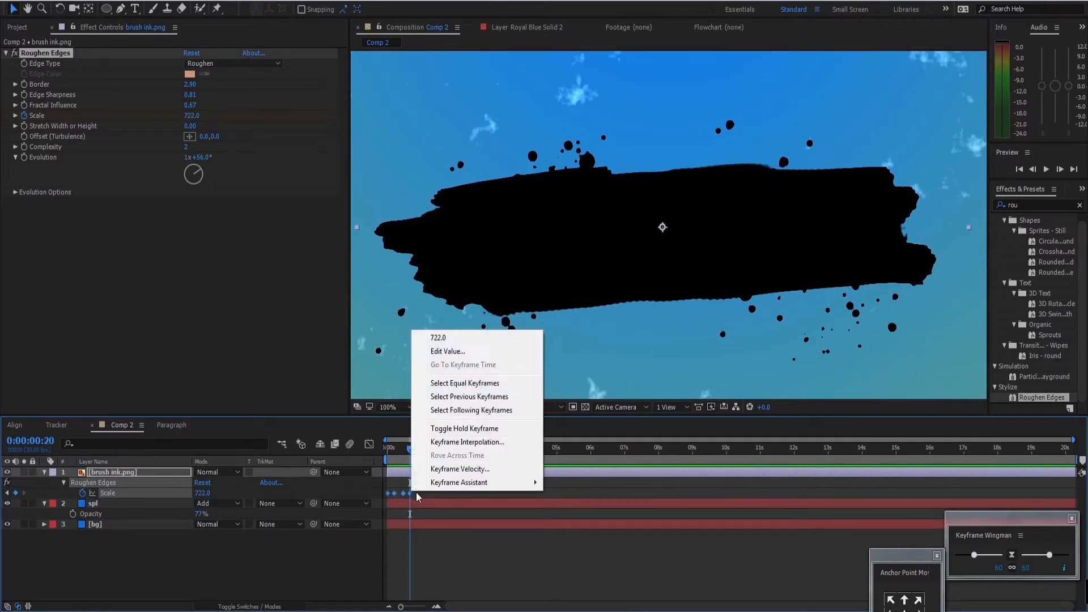
click(516, 431)
key(Home)
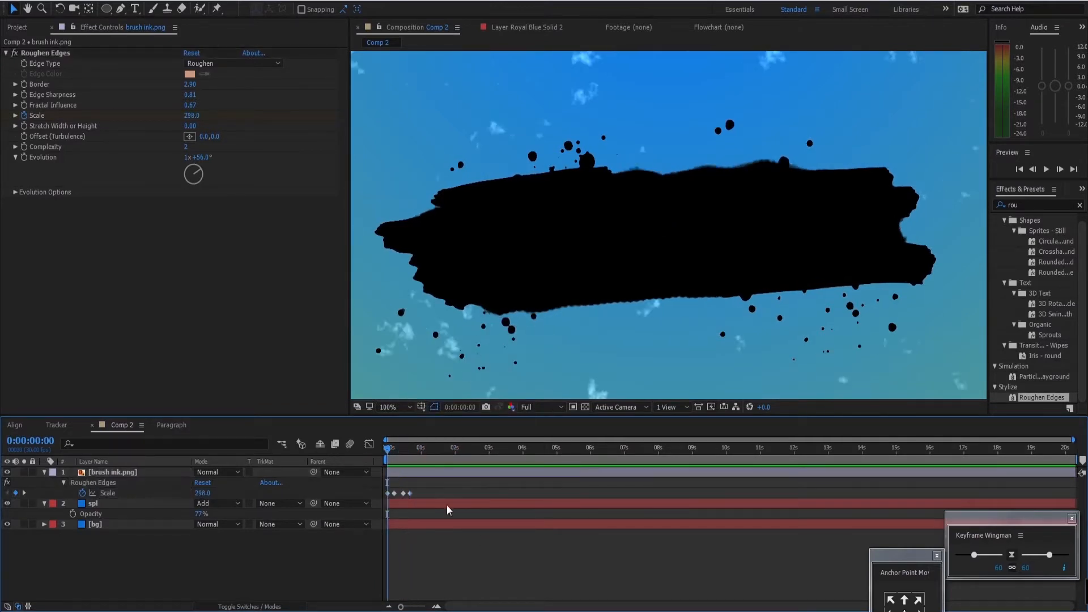
Try easing the four Scale keyframes and stretching them out to about three seconds, checking the playback.
drag(432, 487, 370, 498)
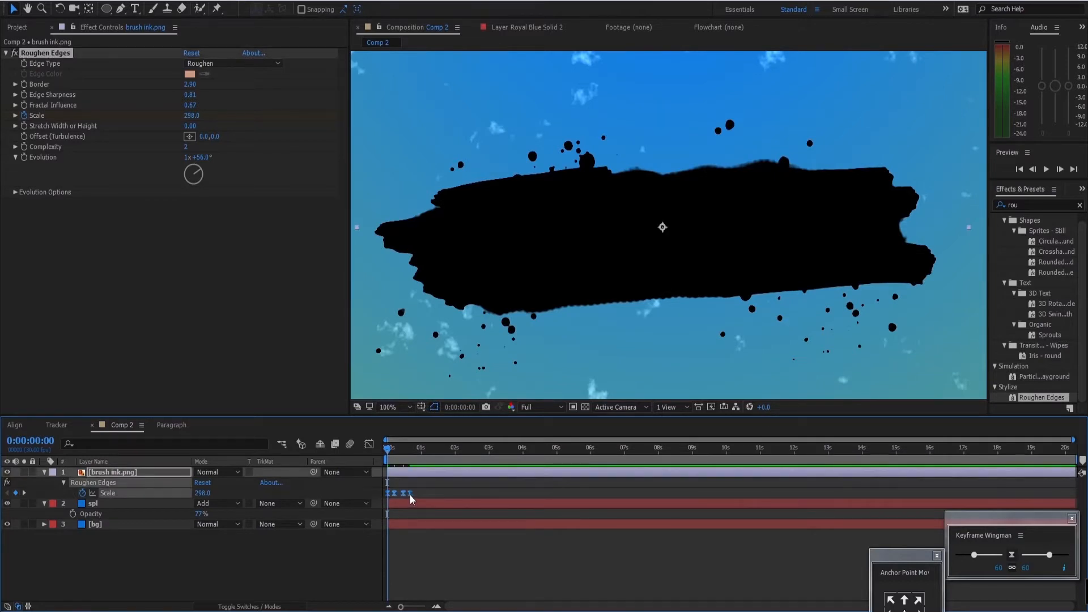
click(559, 558)
key(space)
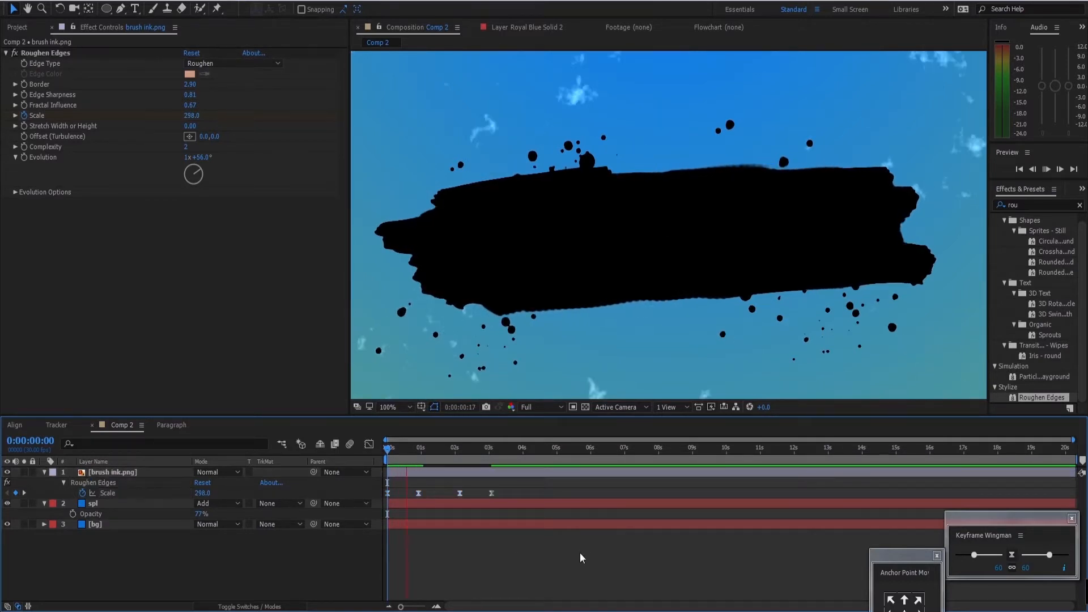
drag(436, 447, 396, 467)
Compress the four Scale keyframes into about the first second and convert them to hold keyframes.
drag(538, 484, 379, 499)
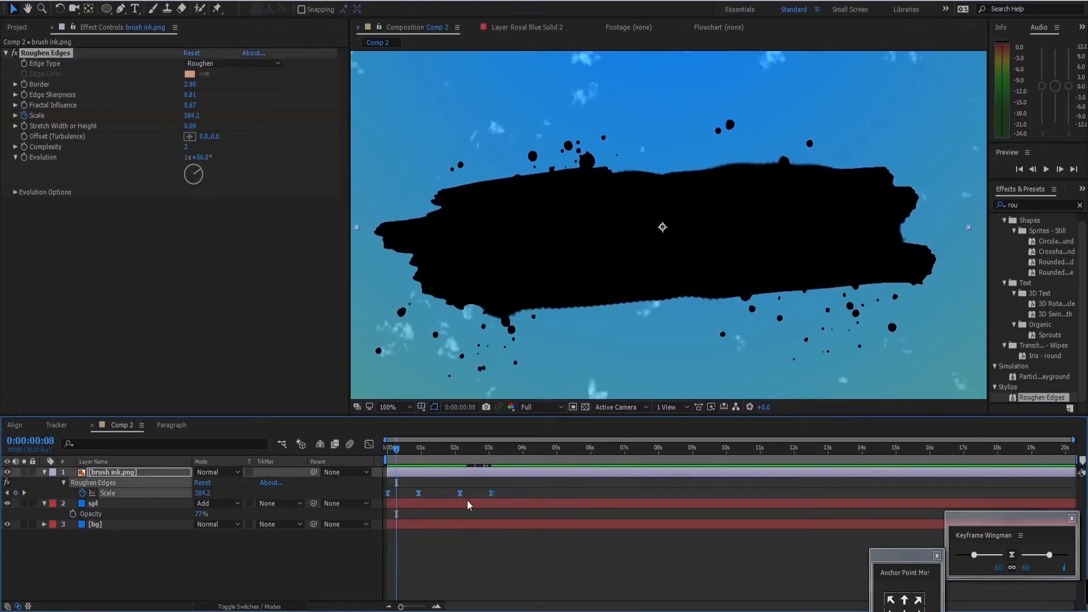
drag(491, 496, 369, 498)
right_click(402, 494)
click(447, 426)
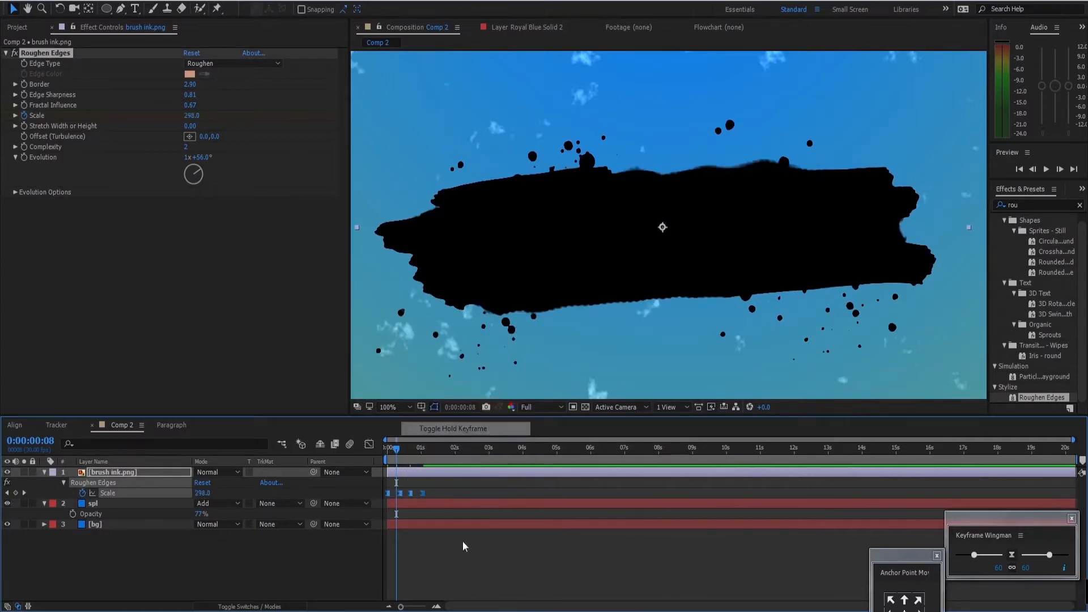
Duplicate the four hold Scale keyframes twice along the timeline, starting the last copy at 0:00:02:24.
click(392, 449)
mouse_move(393, 449)
mouse_down()
mouse_move(379, 453)
mouse_move(486, 456)
mouse_up()
key(ctrl+v)
key(ctrl+v)
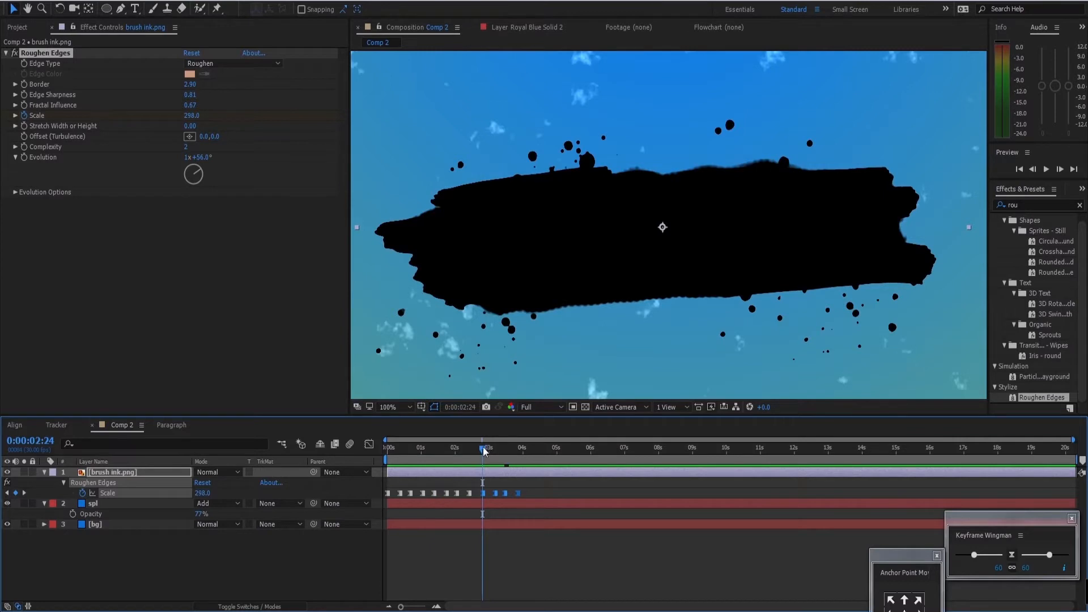
Preview the stepped rough-edge animation of the brush from the start, with the whole composition in view.
key(Home)
key(space)
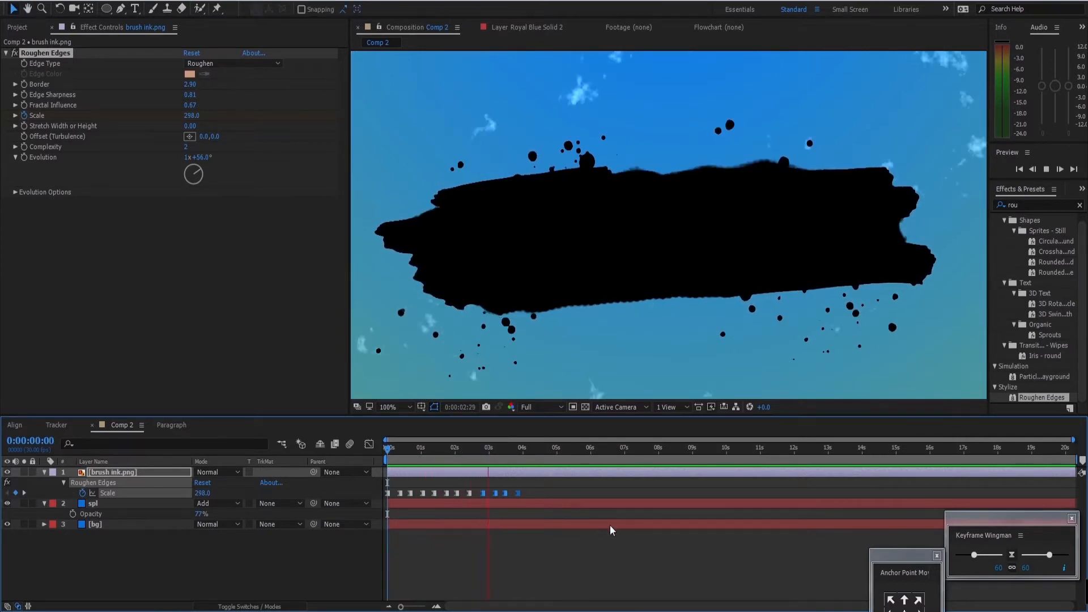
key(space)
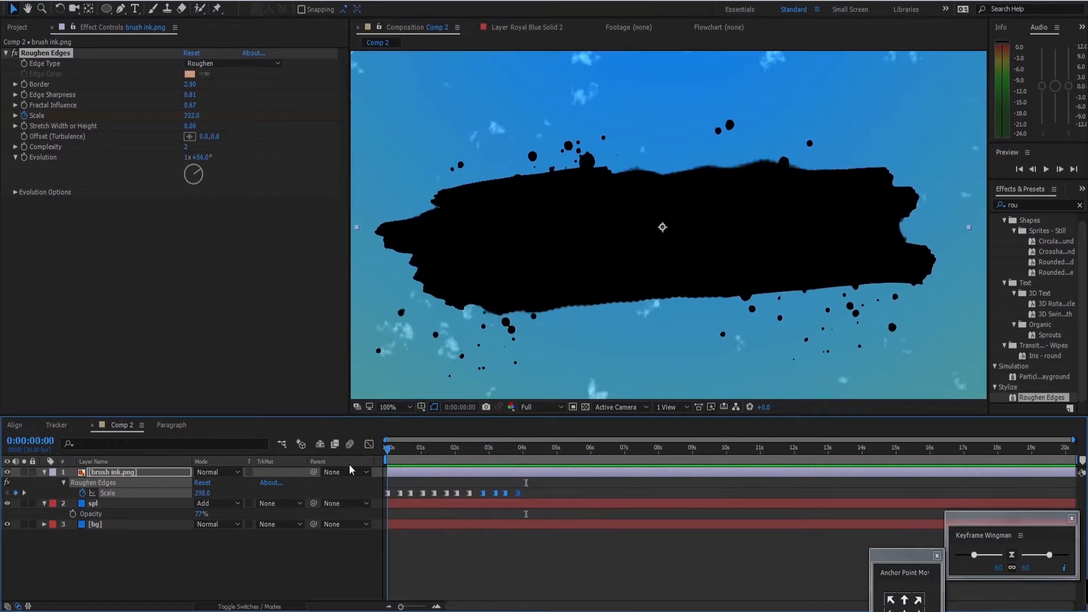
key(space)
key(space)
scroll(707, 194, down, 1)
key(space)
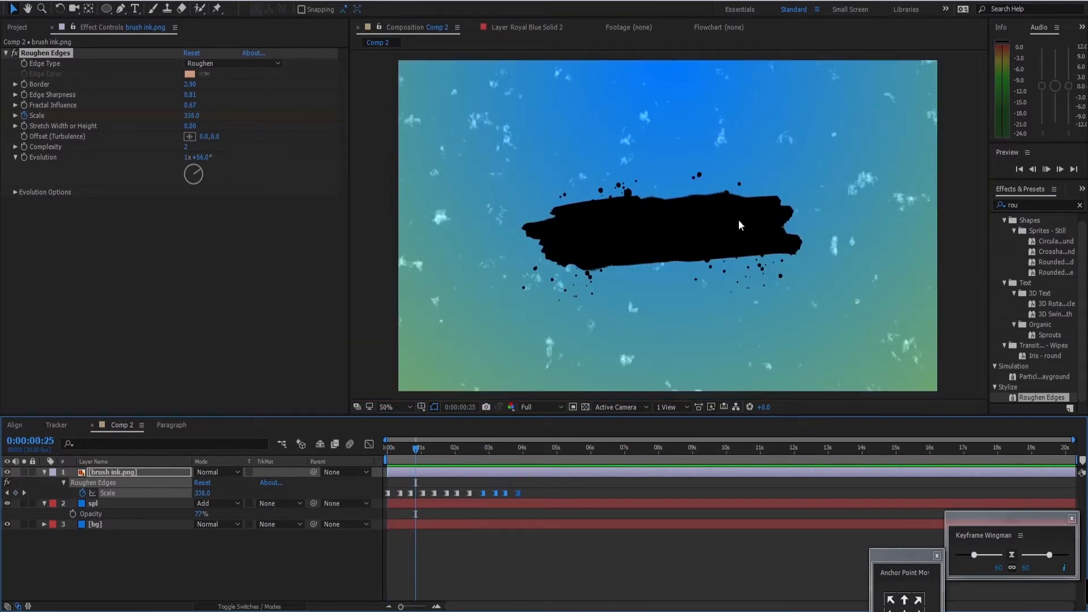
click(470, 452)
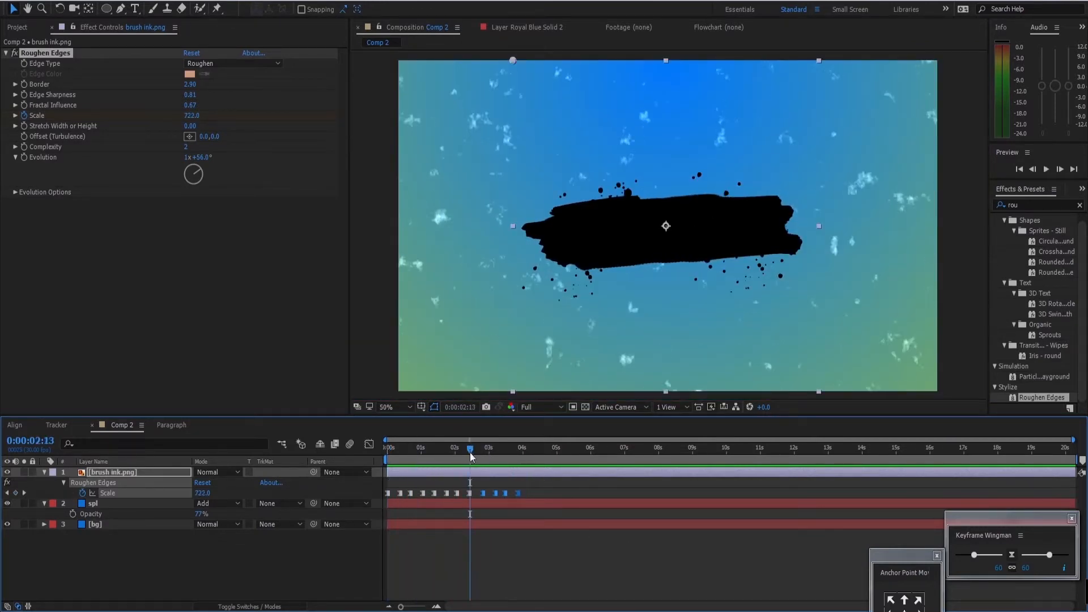
drag(470, 452, 340, 461)
key(space)
key(space)
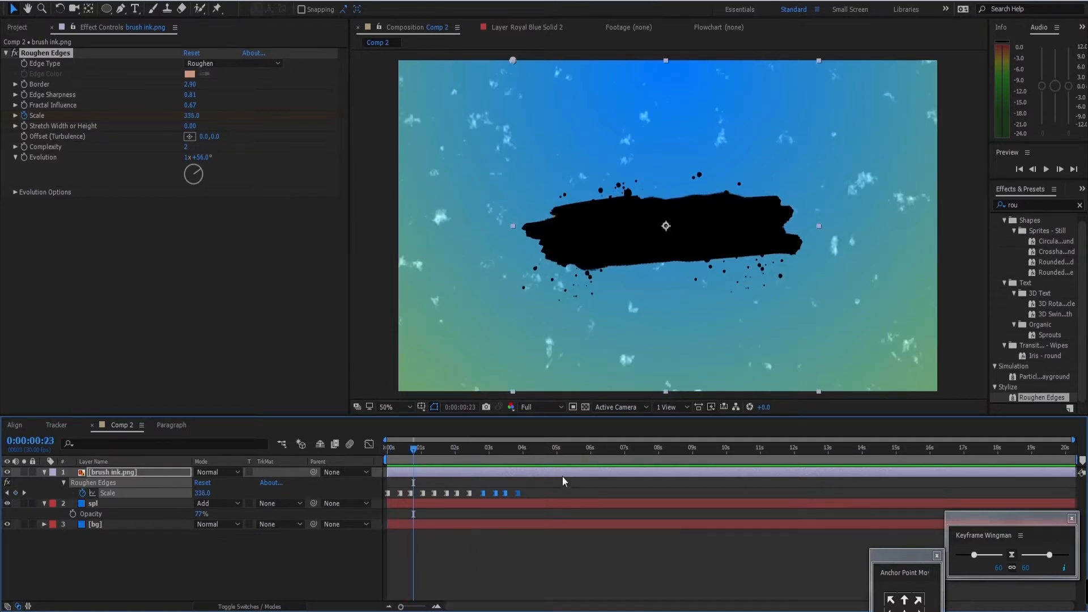
Compress all the Scale keyframes together so they end just before three seconds, and play back the faster jitter.
drag(540, 487, 385, 498)
drag(519, 493, 483, 496)
drag(413, 450, 343, 456)
key(space)
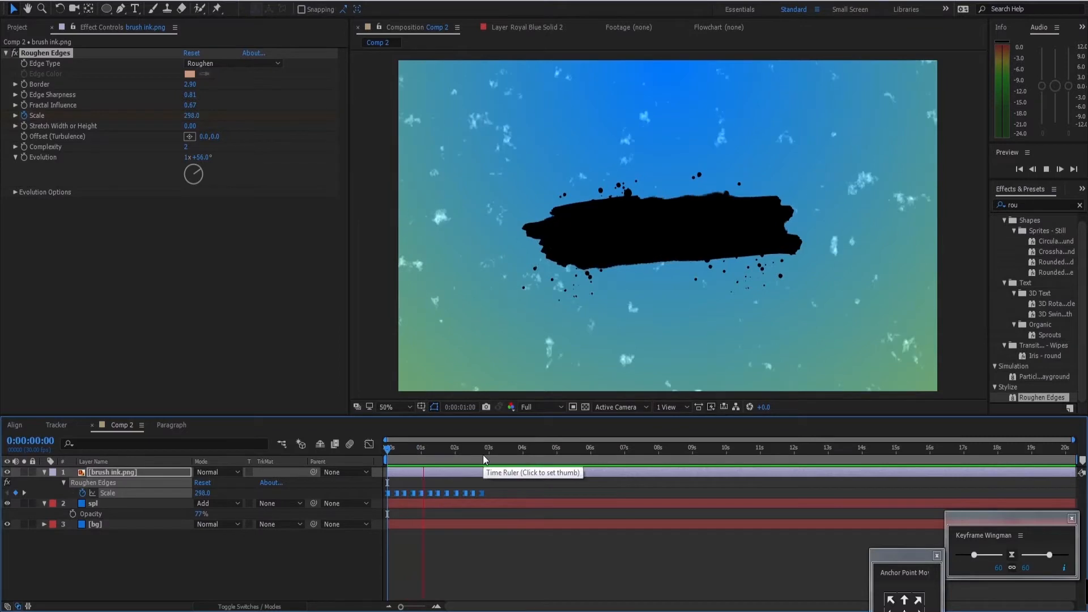
Copy the whole set of Scale keyframes and paste it at 0:00:03:01.
click(478, 451)
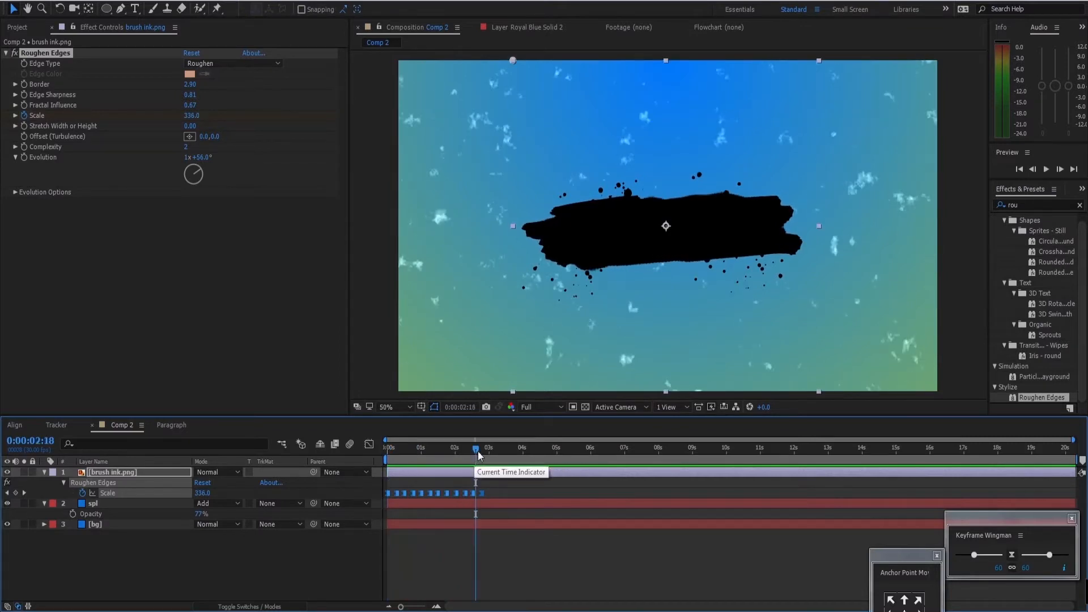
drag(478, 451, 490, 451)
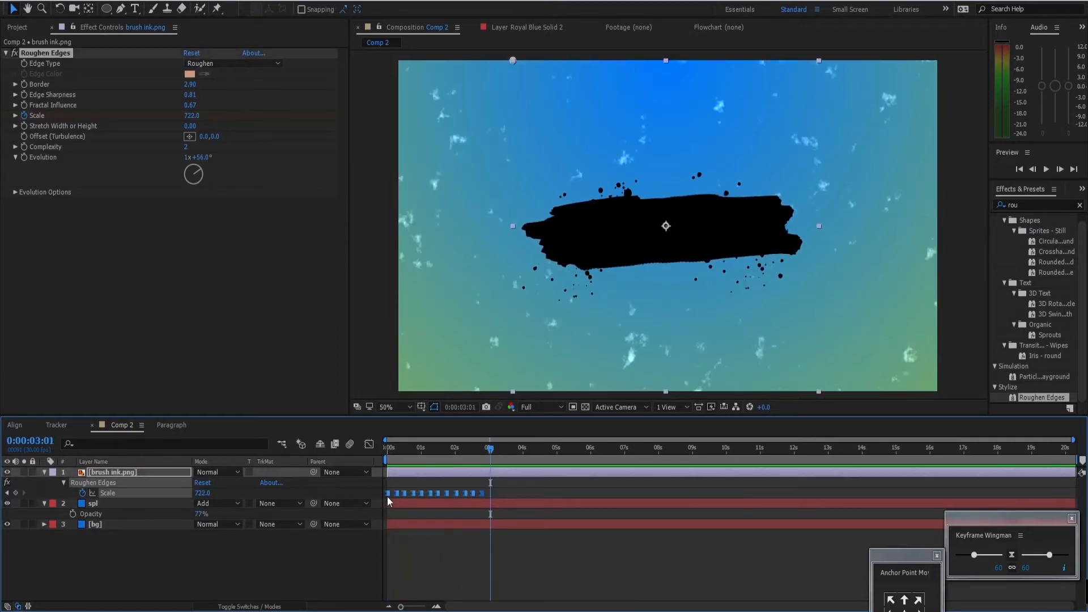
key(ctrl+c)
key(ctrl+v)
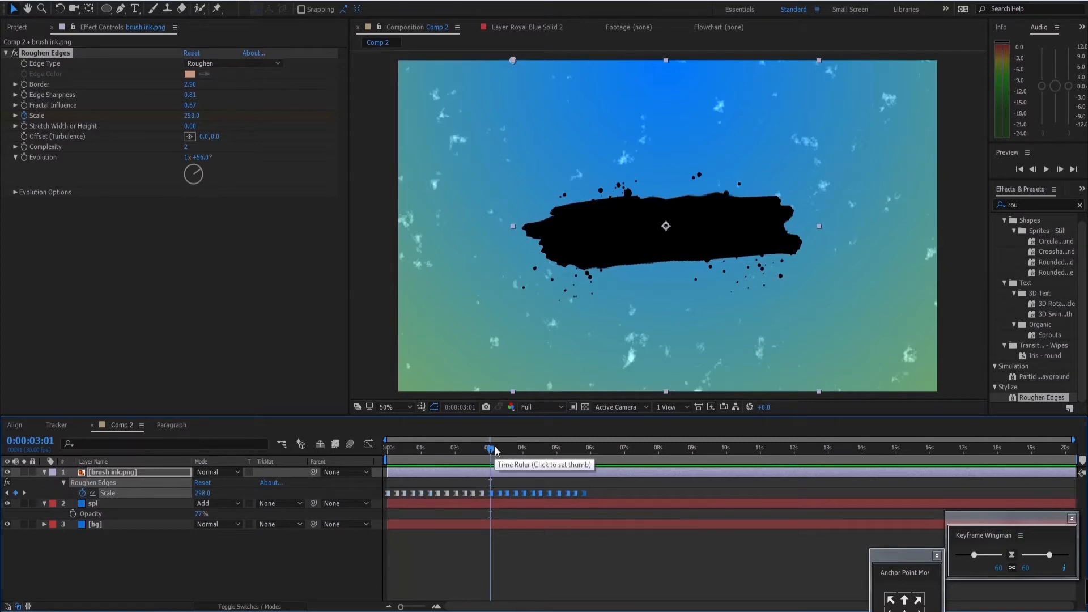
Preview the extended edge jitter and save the project, leaving the playhead at 0:00:00:19.
drag(495, 450, 590, 470)
key(Home)
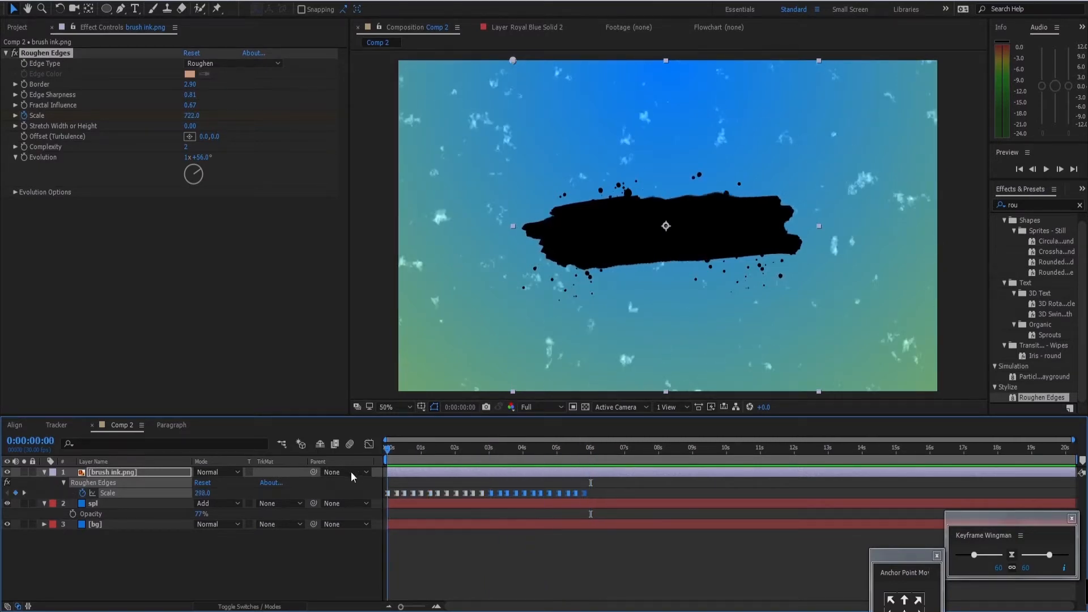
key(space)
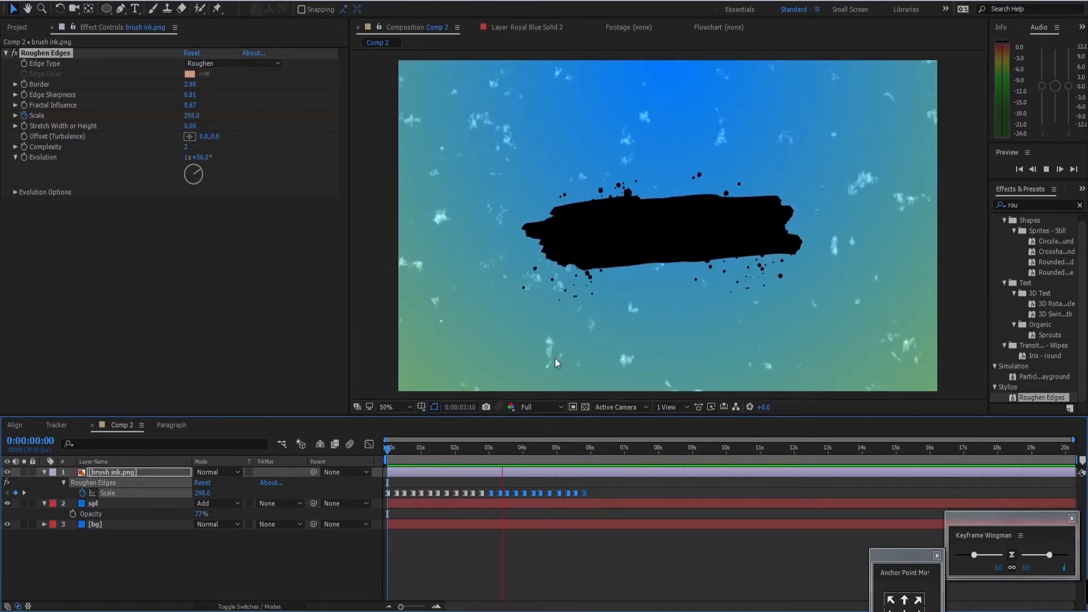
drag(506, 448, 559, 460)
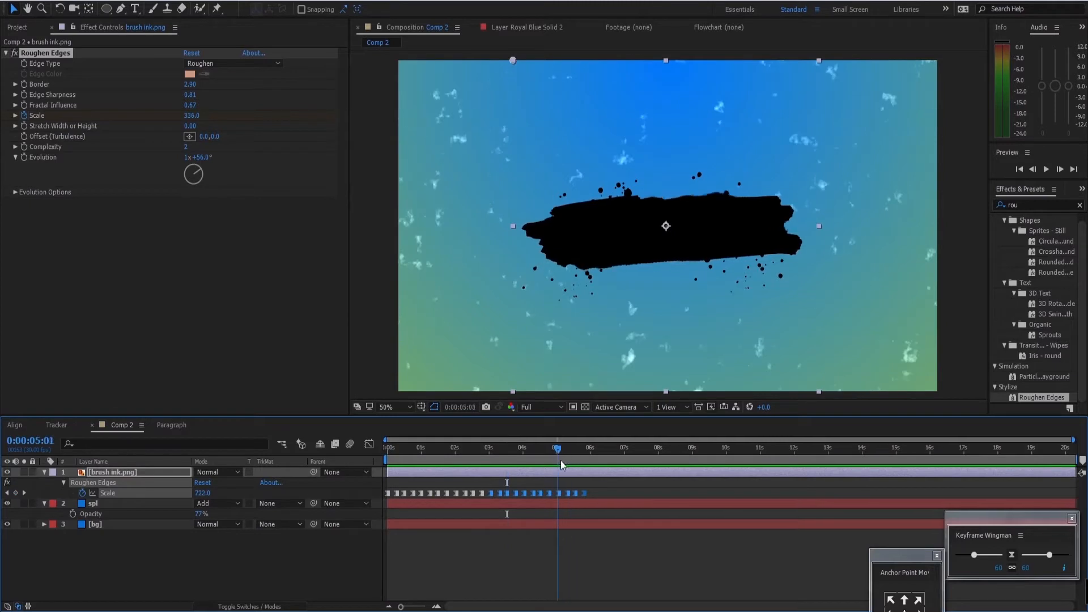
click(645, 542)
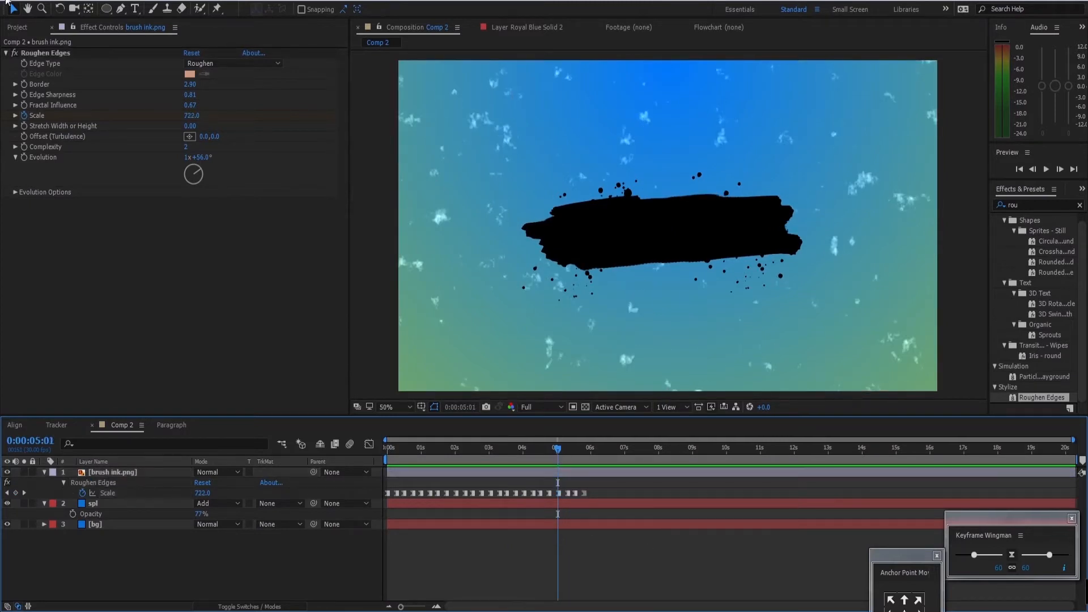
key(ctrl+s)
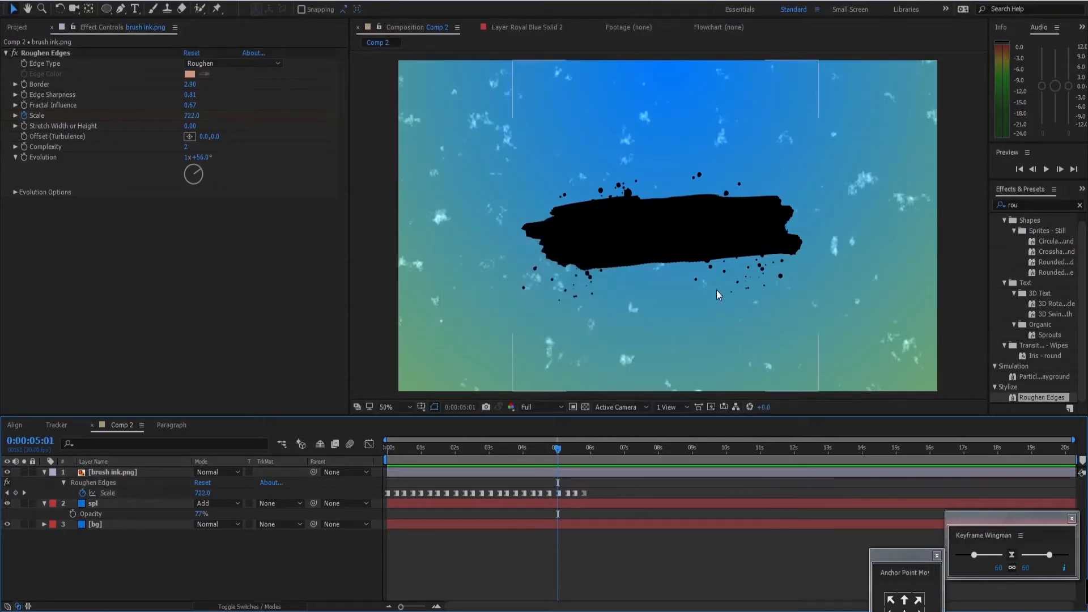
drag(558, 448, 360, 478)
key(space)
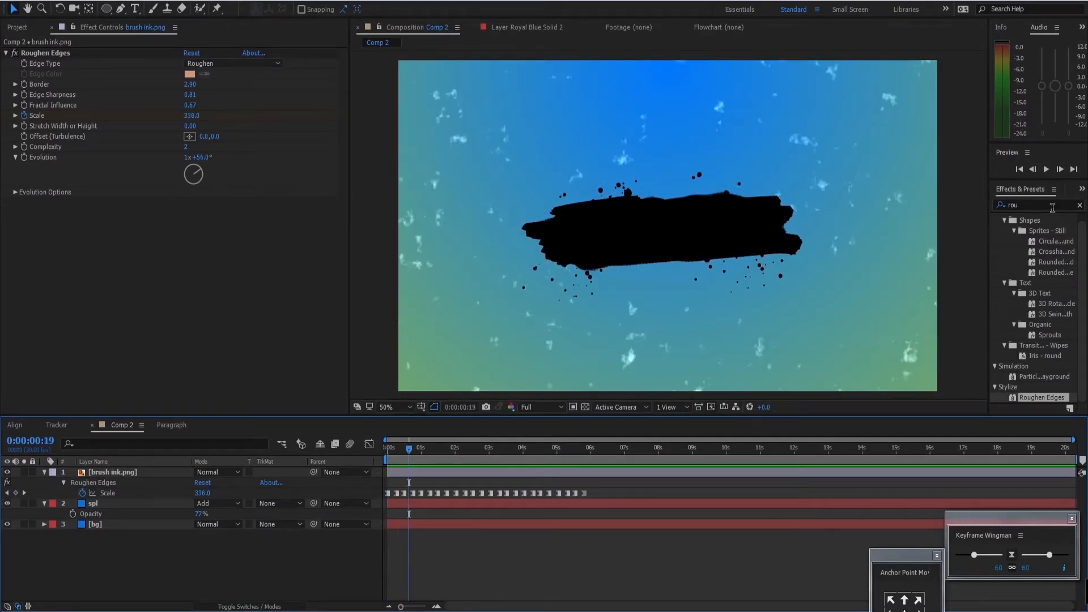
Search the effects for "line" and select the Linear Wipe transition effect.
drag(1053, 207, 961, 210)
text(line)
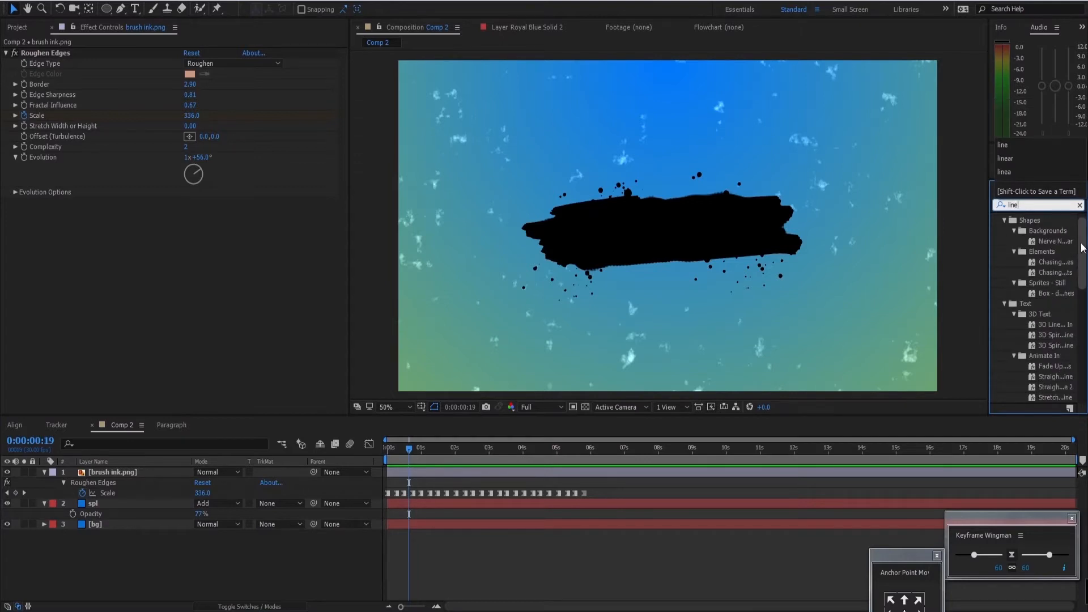
scroll(1026, 391, down, 10)
click(1032, 399)
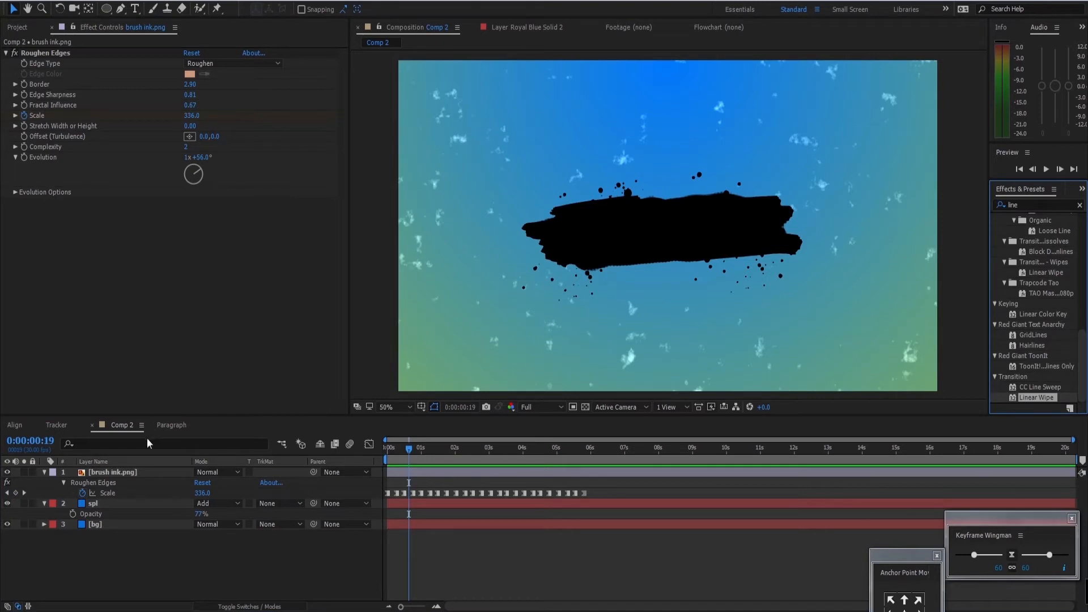
Apply Linear Wipe to the brush ink.png layer with wipe angle 80°, feather 23 and a 0% Transition Completion keyframe at 0:00:00:19.
click(113, 472)
mouse_move(1032, 397)
mouse_down()
mouse_move(567, 255)
mouse_move(167, 242)
mouse_move(204, 213)
mouse_move(244, 216)
mouse_move(193, 228)
mouse_move(238, 227)
mouse_move(220, 230)
mouse_move(193, 225)
mouse_move(200, 257)
mouse_up()
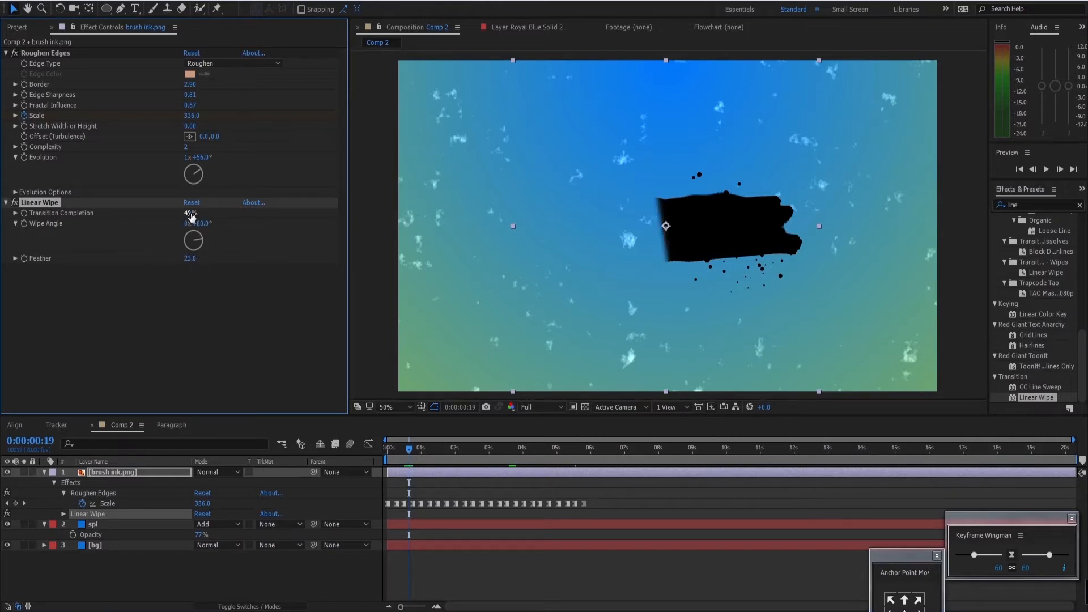
drag(225, 214, 152, 214)
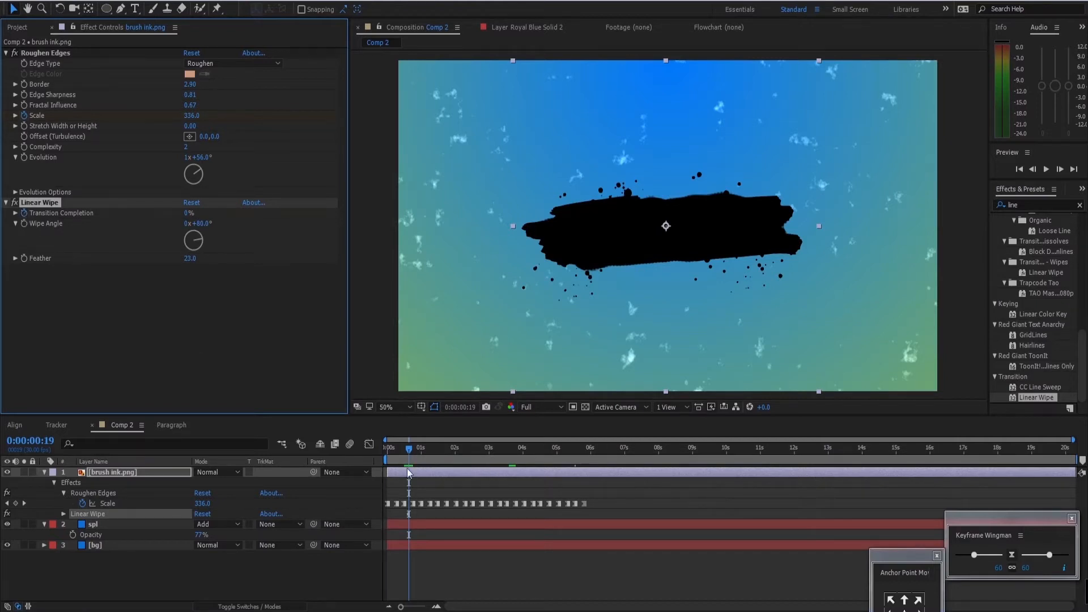
Reveal the brush layer's animated properties, move the Transition Completion keyframe to 0:00:00:06 and set it to 100%.
key(u)
key(u)
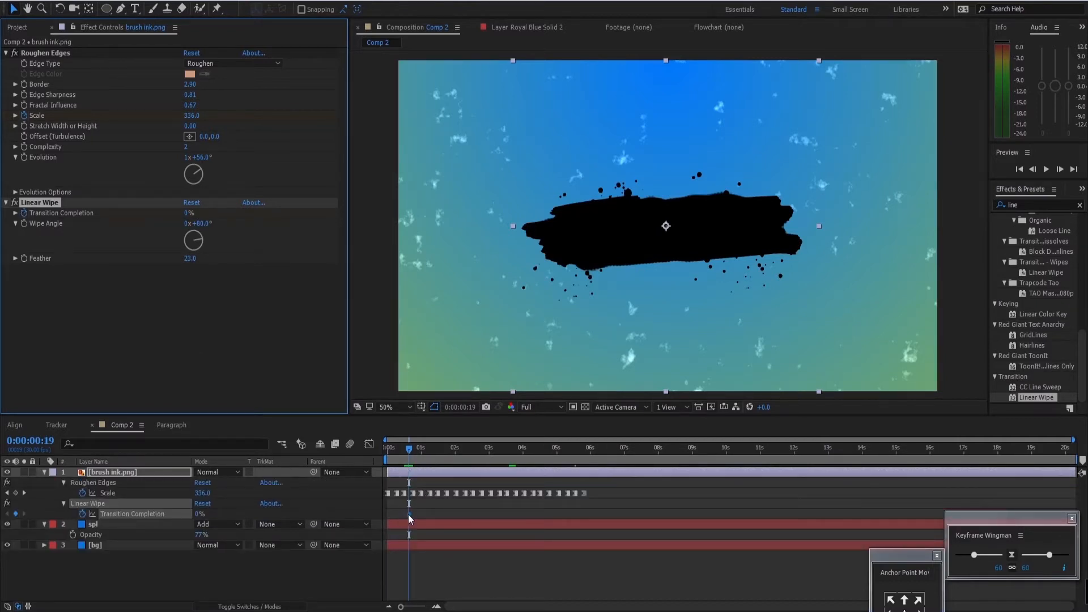
drag(408, 514, 394, 514)
key(Home)
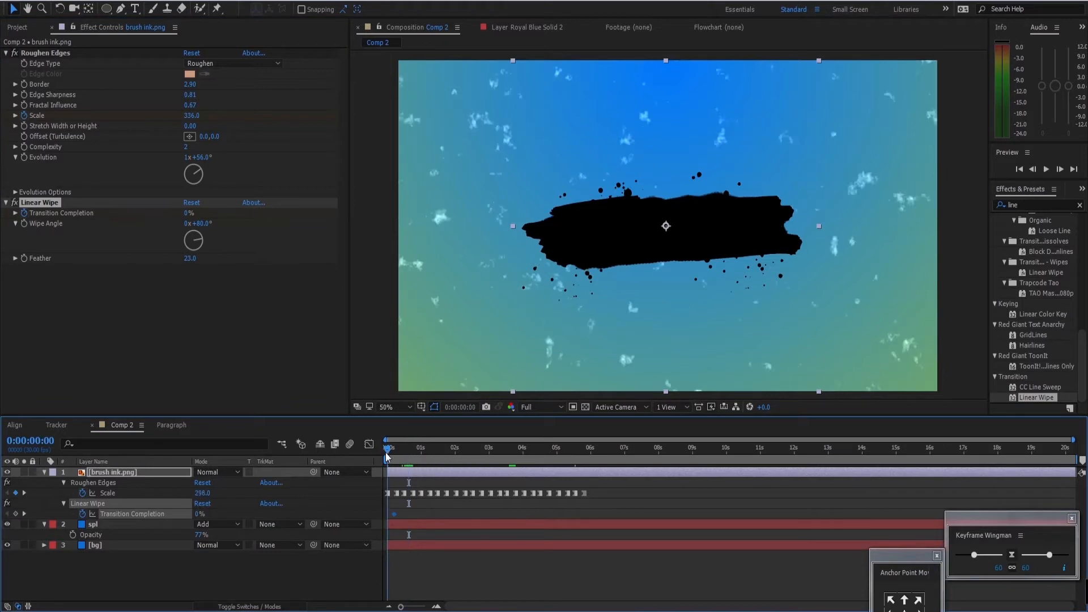
mouse_move(387, 457)
mouse_down()
mouse_move(407, 454)
mouse_move(393, 456)
mouse_up()
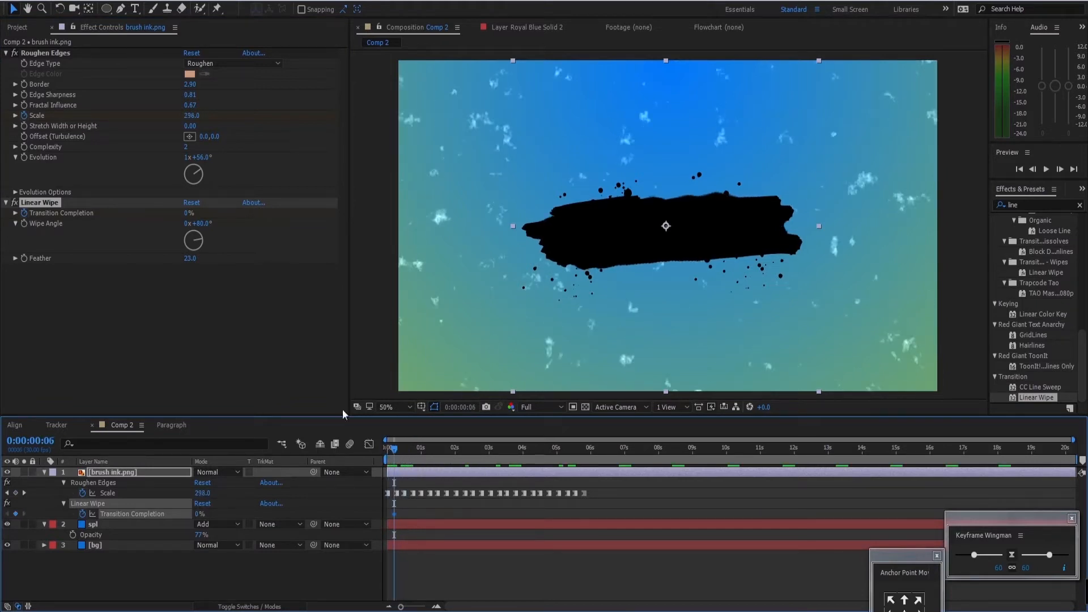
drag(188, 214, 261, 222)
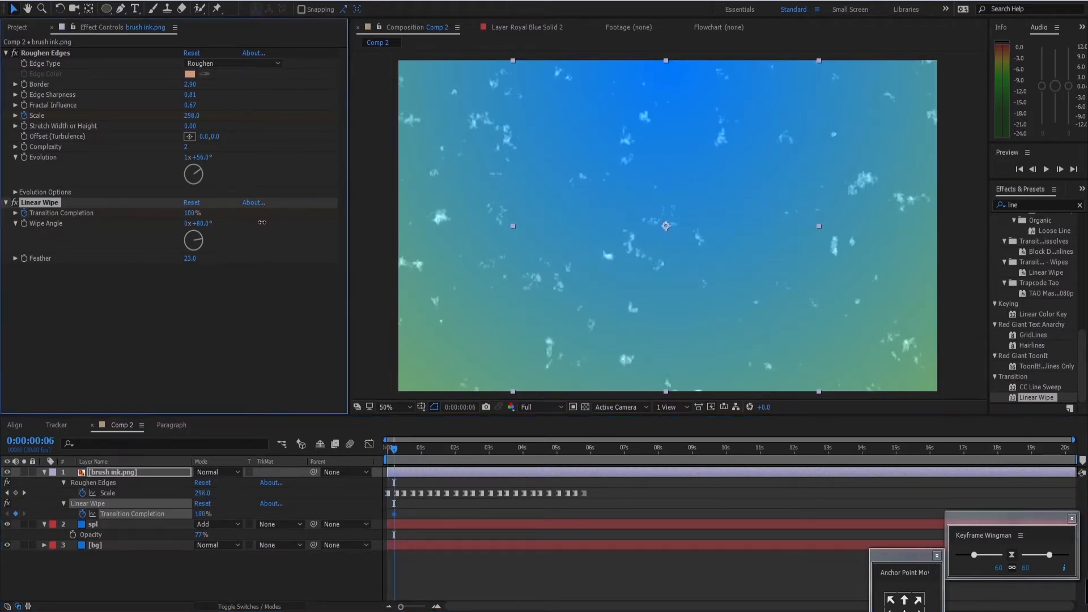
Add a 0% Transition Completion keyframe at 0:00:00:29 and preview the wipe from the start.
drag(396, 448, 420, 448)
drag(188, 213, 108, 224)
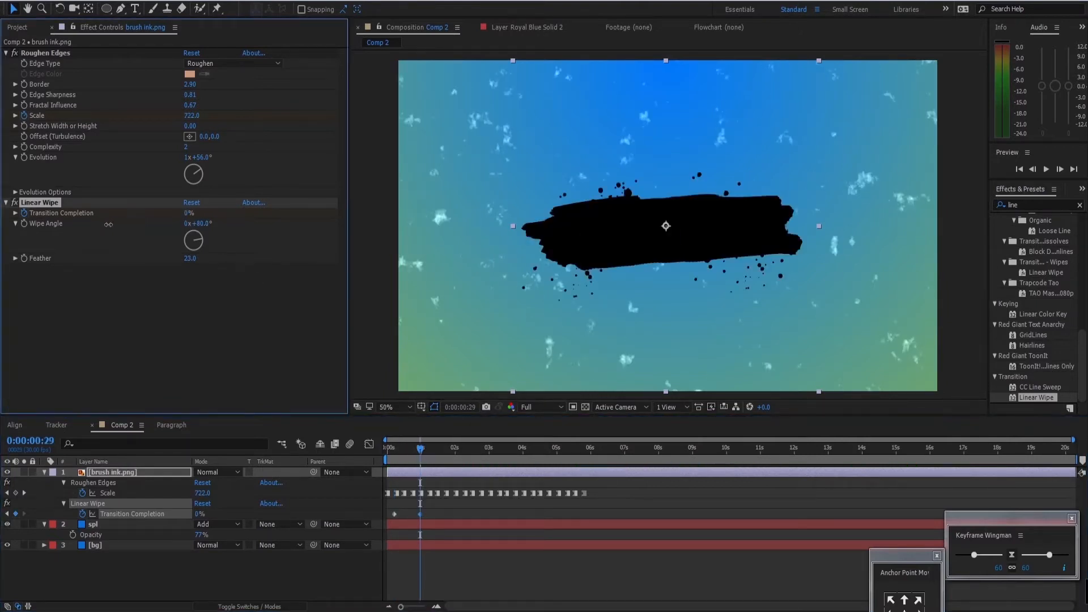
drag(420, 450, 368, 452)
click(467, 500)
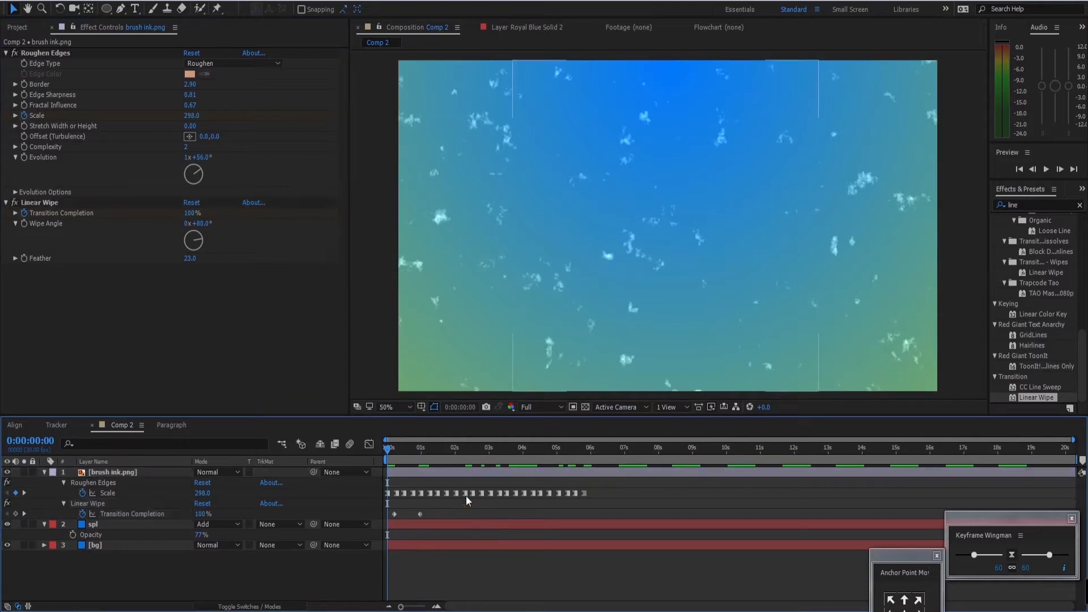
key(space)
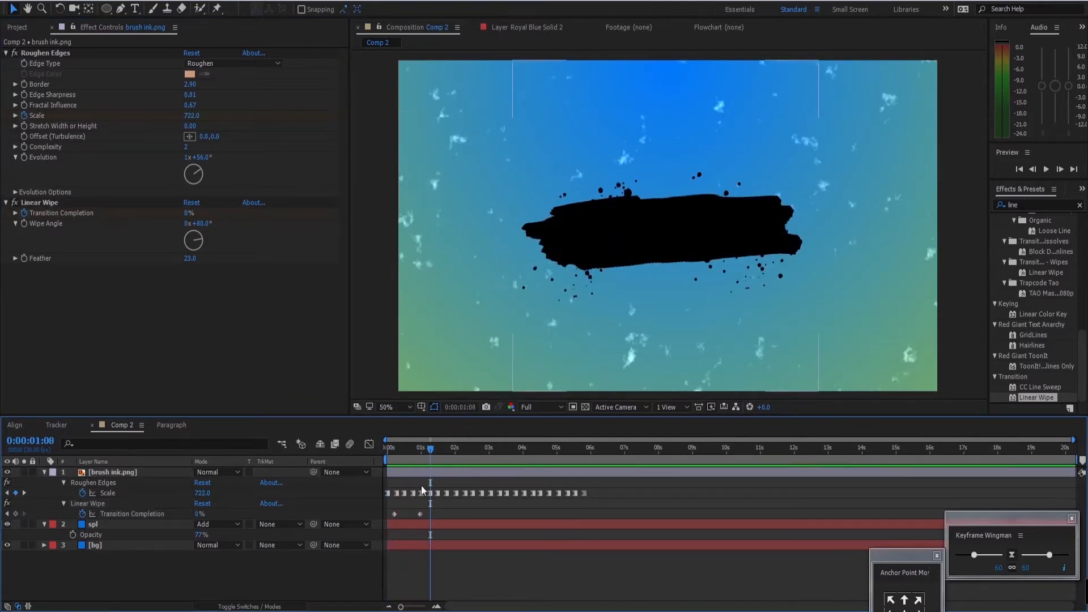
Move the 0% Transition Completion keyframe to about 0:00:00:17 and ease both wipe keyframes.
drag(420, 513, 406, 516)
drag(431, 450, 378, 453)
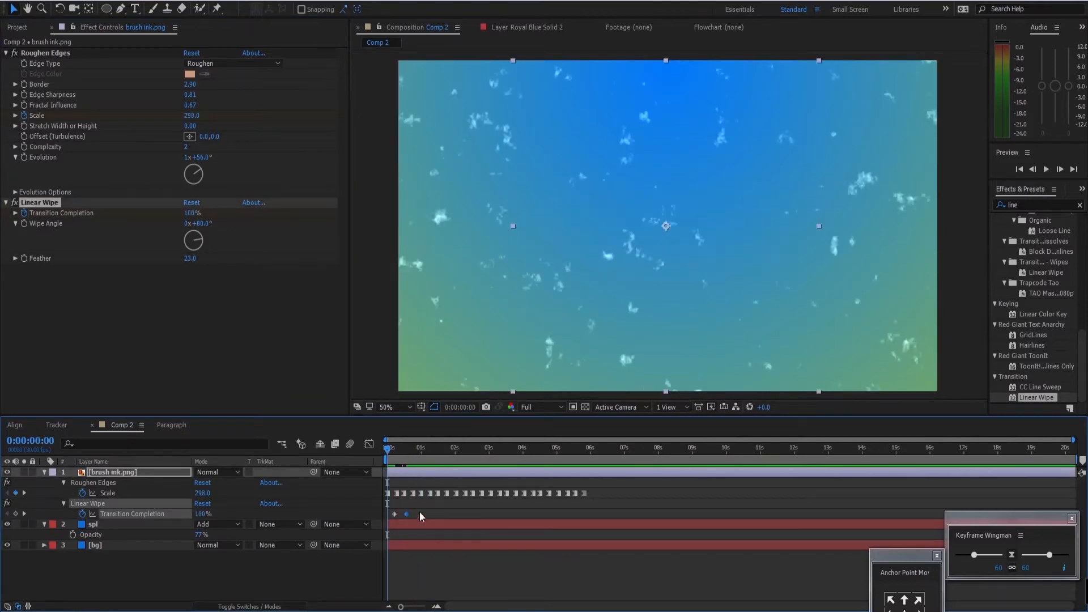
drag(419, 511, 389, 518)
mouse_move(393, 449)
mouse_down()
mouse_move(405, 446)
mouse_move(397, 450)
mouse_up()
Inspect the speed curve of the Transition Completion keyframes in the graph editor, comparing it with and without easing.
click(370, 444)
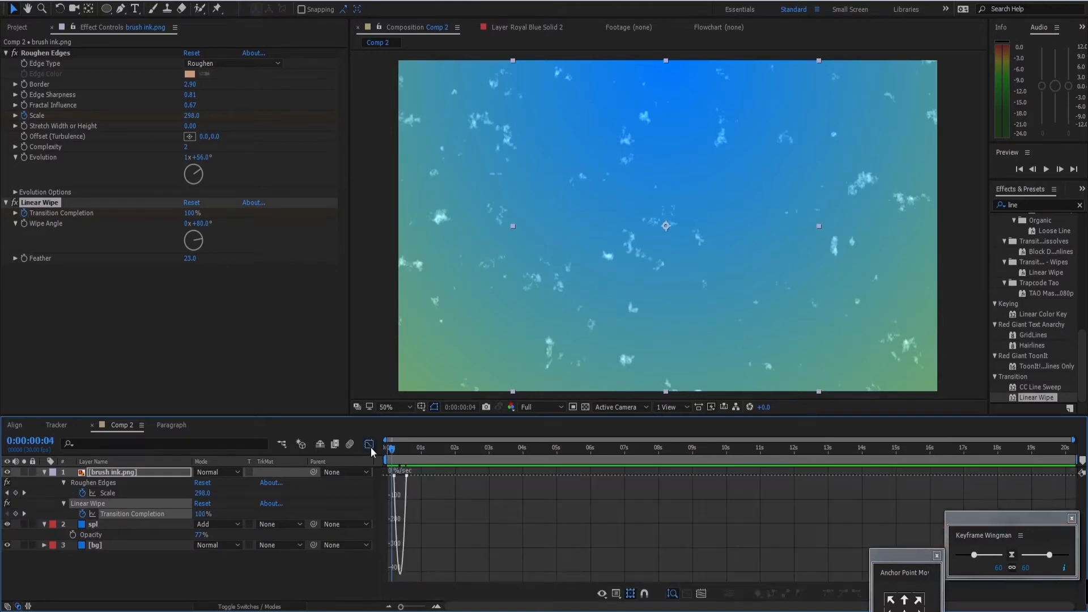
drag(401, 606, 417, 606)
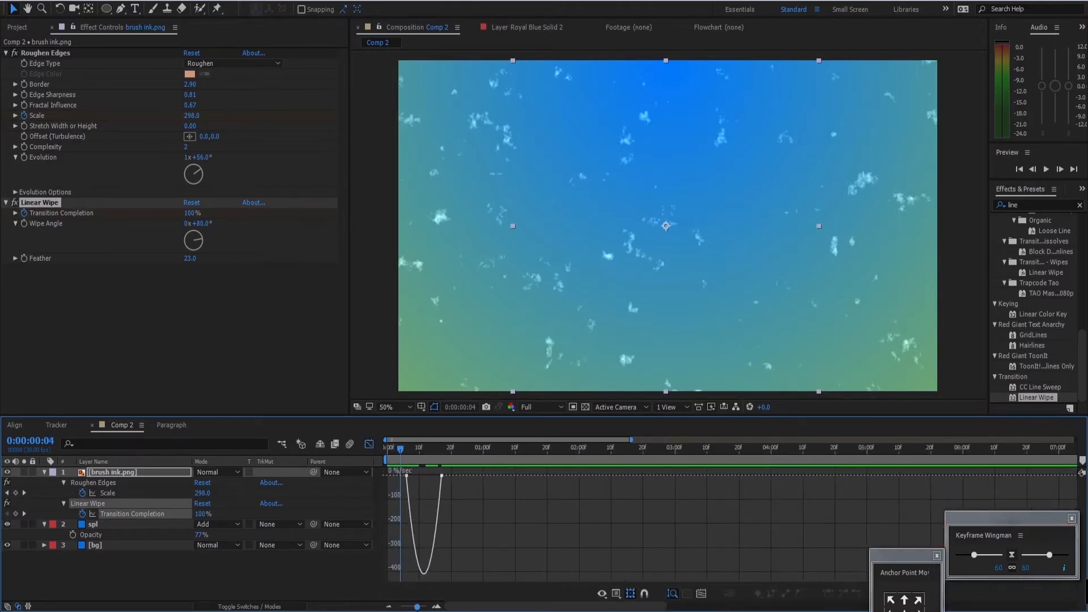
key(ctrl+z)
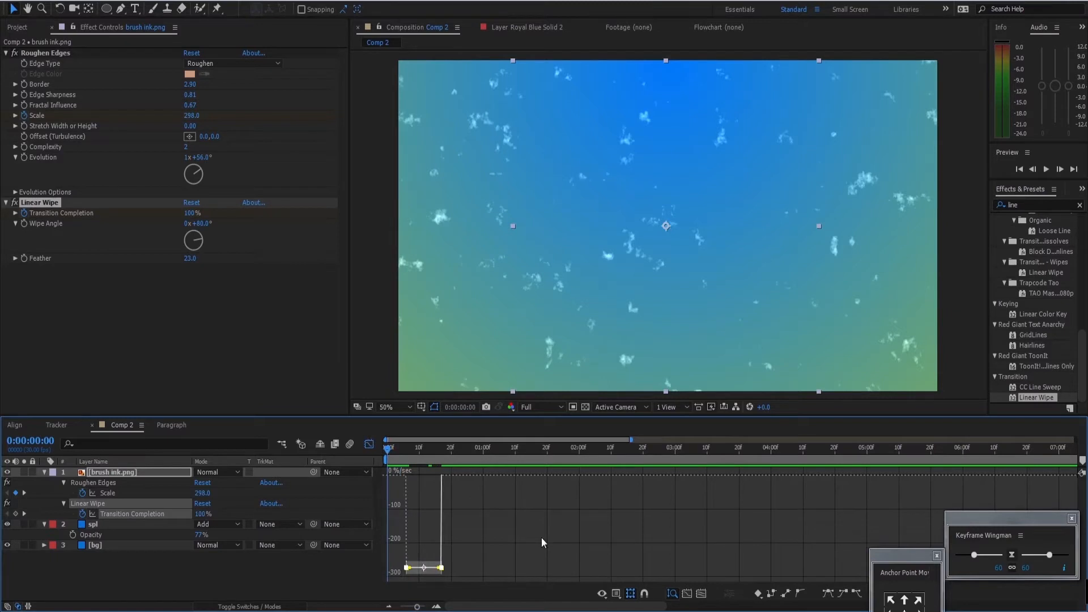
key(ctrl+shift+z)
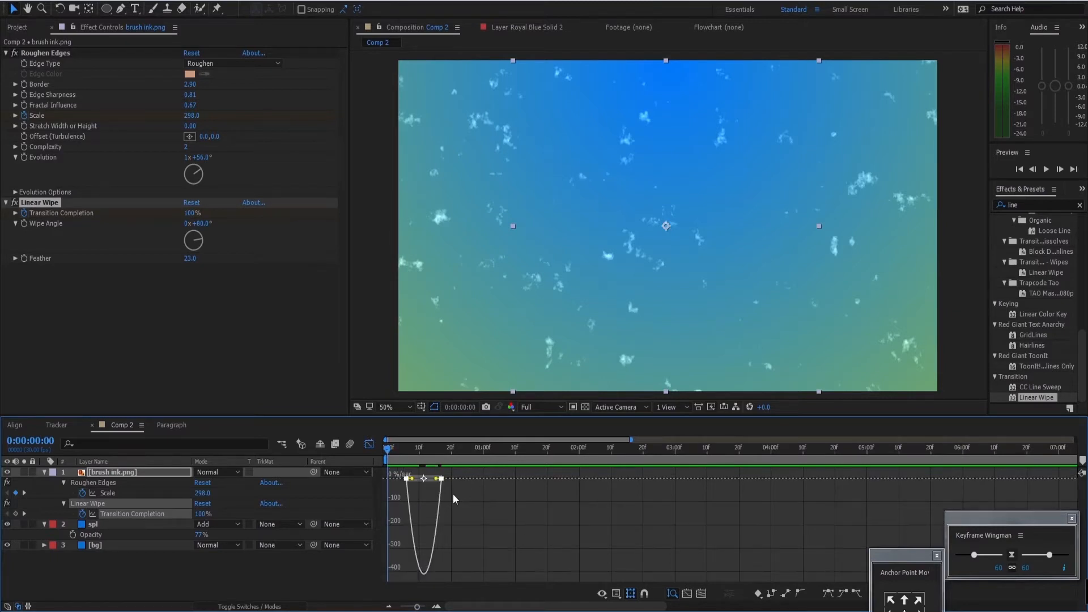
click(369, 443)
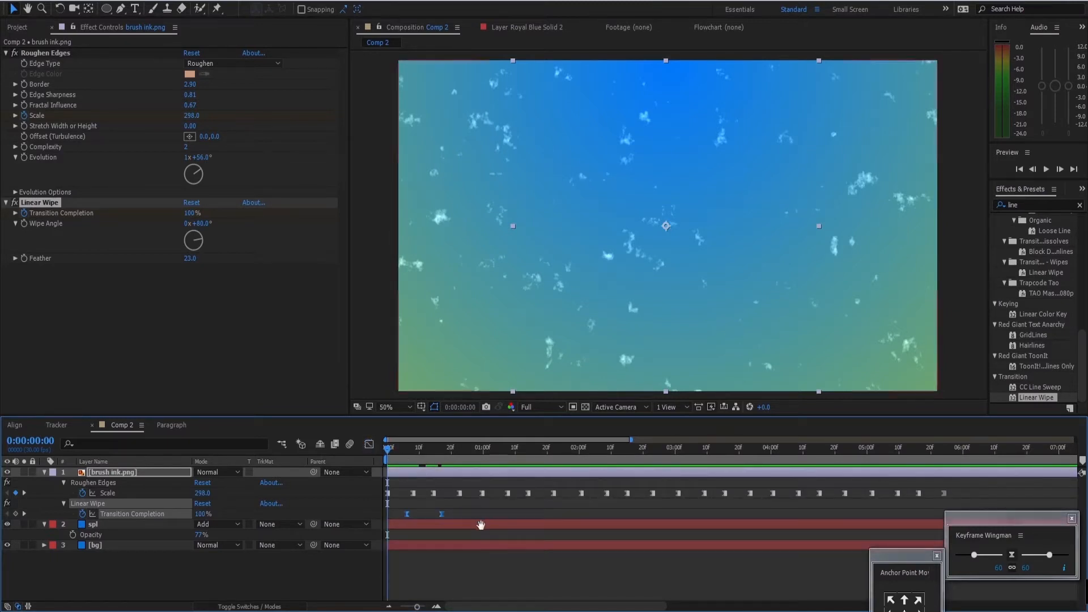
Move the 0% Transition Completion keyframe to 0:00:00:20 and preview the slower brush reveal.
key(space)
key(space)
click(418, 509)
drag(442, 513, 451, 514)
key(space)
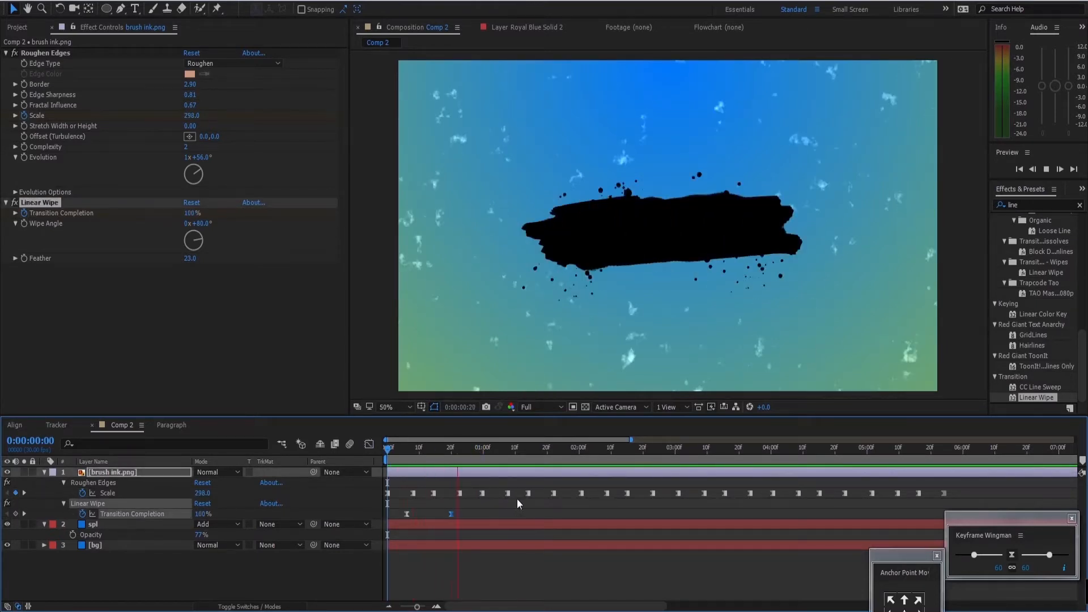
drag(482, 461, 420, 456)
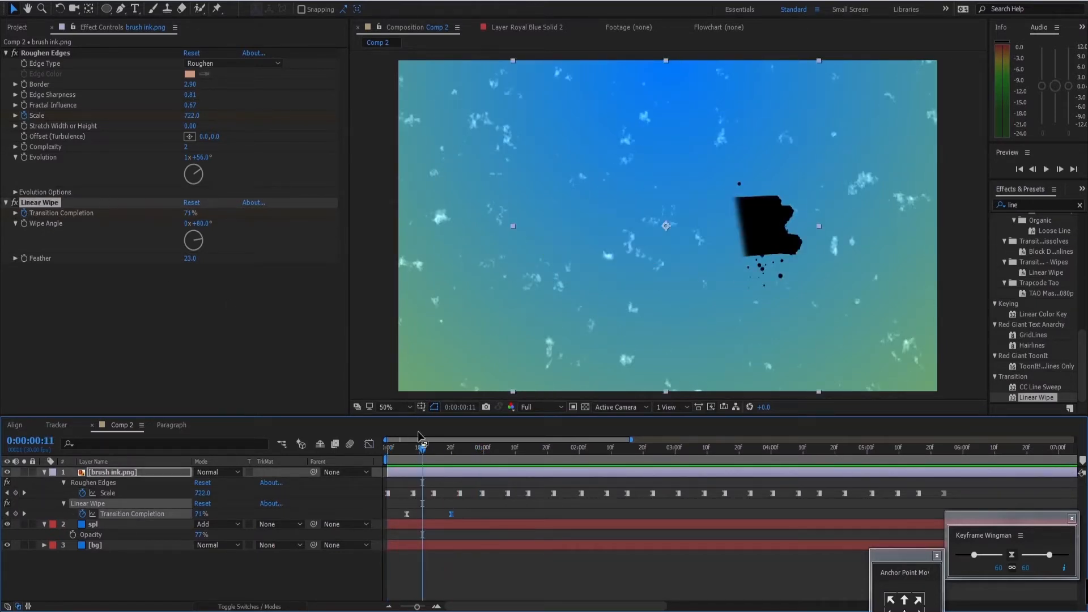
click(405, 451)
key(space)
Collapse the brush ink.png layer's properties and play back the wipe reveal, leaving the playhead at 0:00:00:14.
click(43, 473)
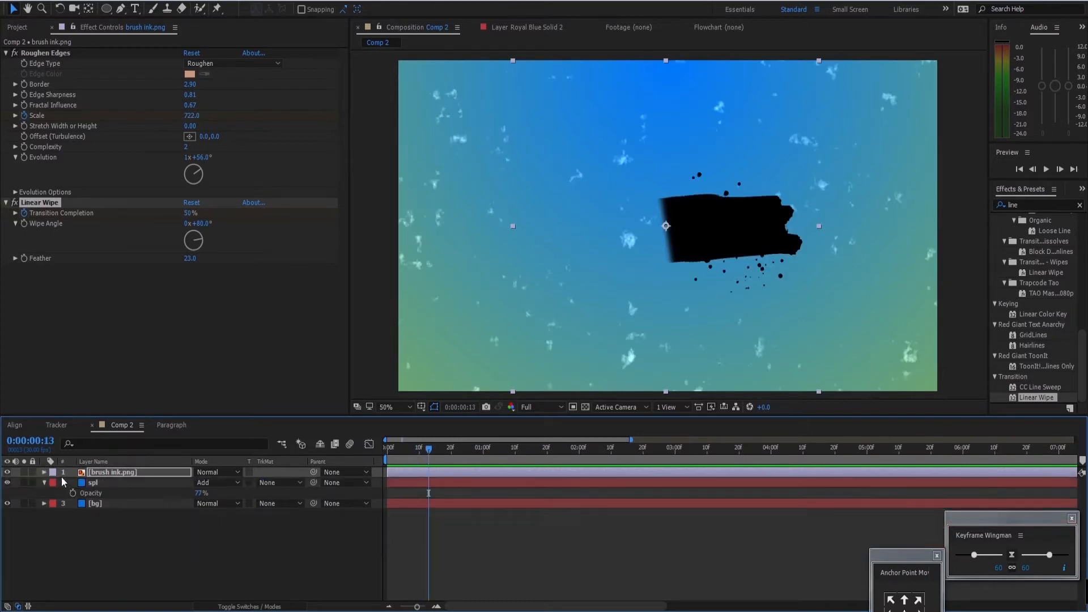
click(104, 471)
mouse_move(413, 455)
mouse_down()
mouse_move(392, 459)
mouse_move(445, 458)
mouse_move(385, 462)
mouse_up()
key(space)
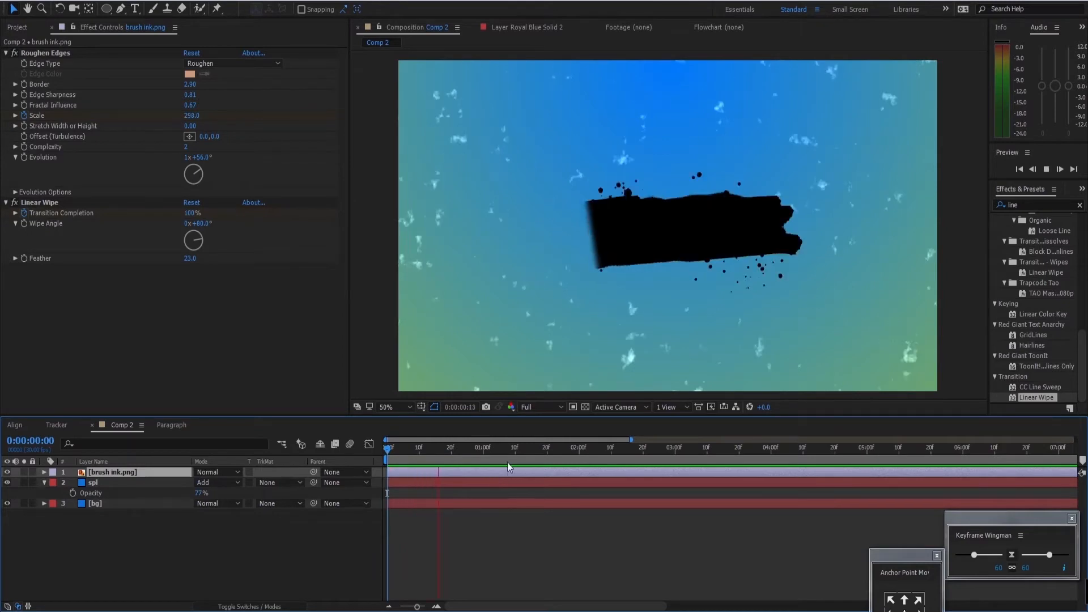
mouse_move(472, 456)
mouse_down()
mouse_move(389, 462)
mouse_move(499, 475)
mouse_move(387, 461)
mouse_up()
click(152, 532)
click(135, 473)
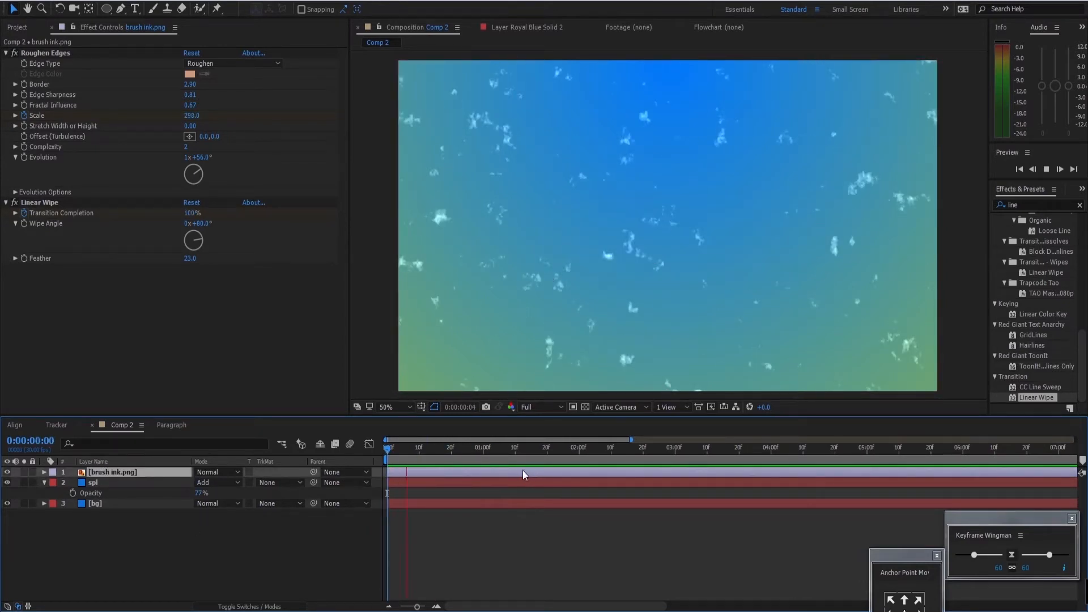
key(space)
mouse_move(525, 462)
mouse_down()
mouse_move(391, 457)
mouse_move(430, 458)
mouse_up()
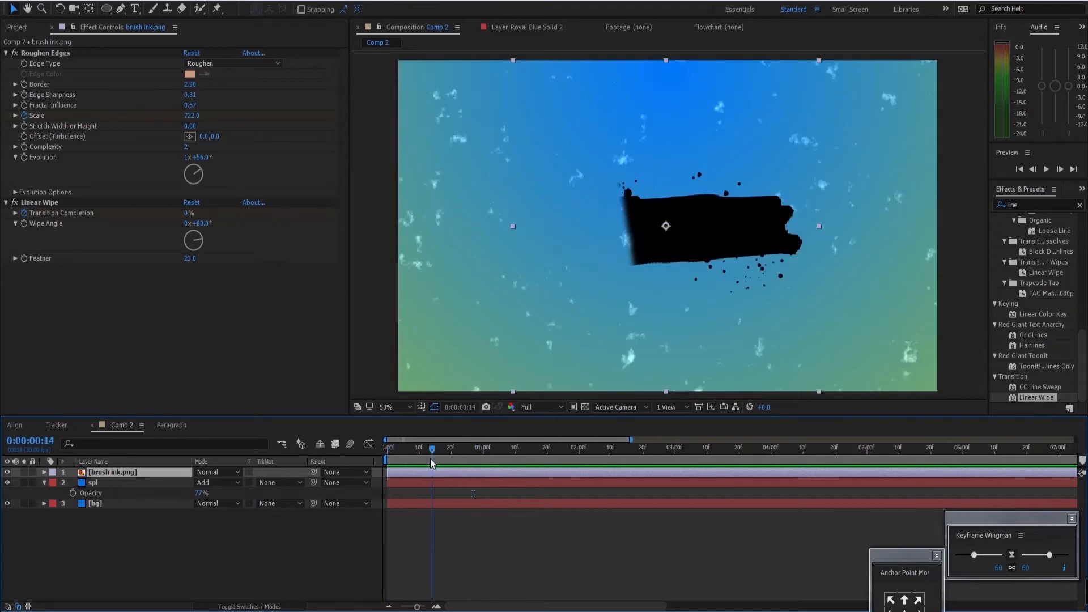
Duplicate the brush ink.png layer and set the lower copy's rotation to -15°.
click(144, 475)
key(ctrl+d)
click(137, 481)
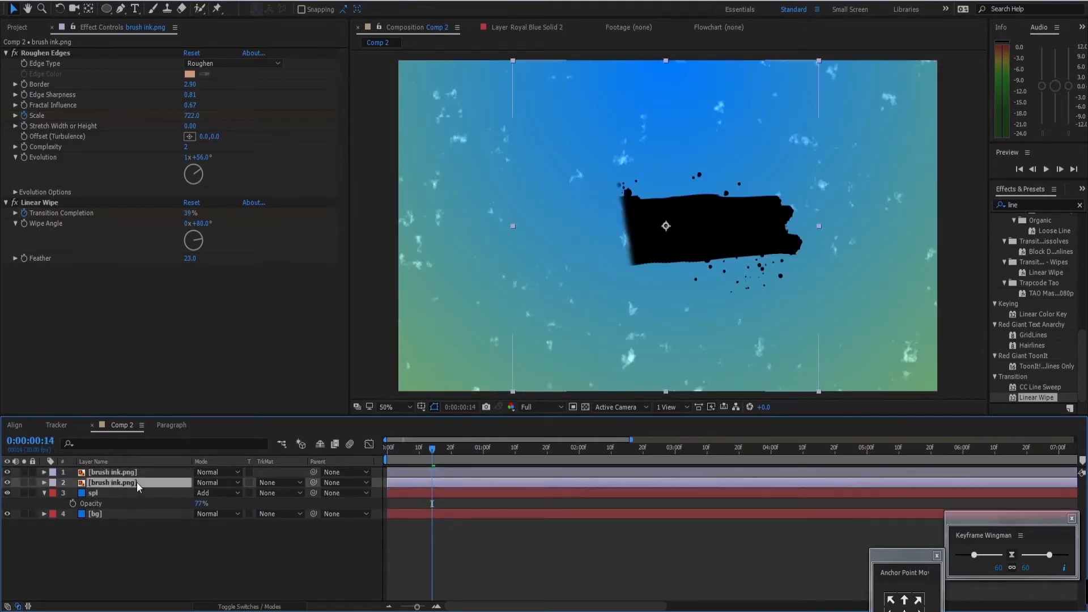
key(r)
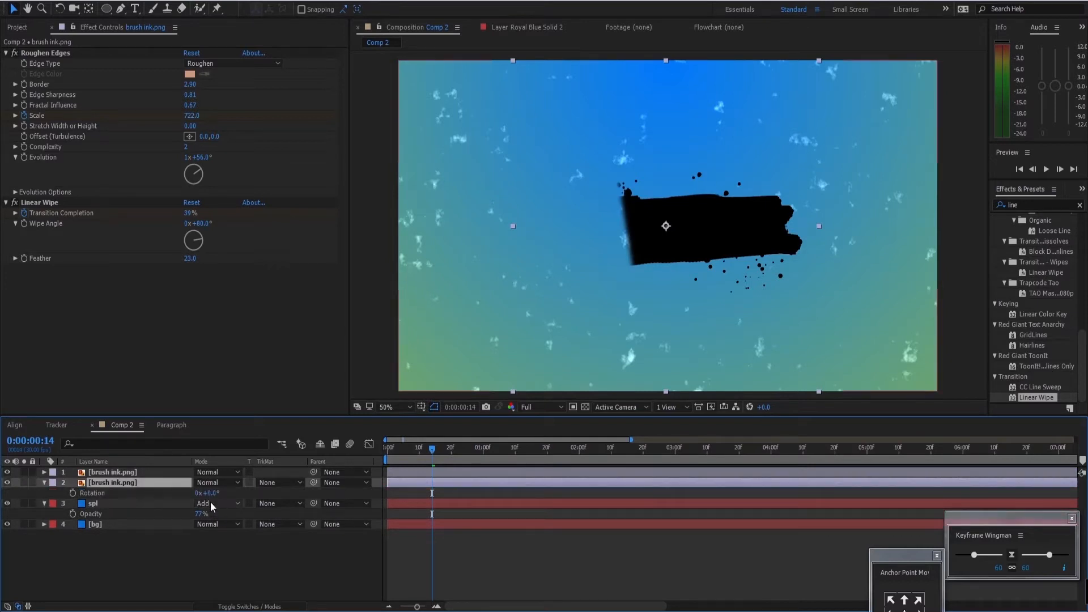
drag(210, 493, 203, 492)
Set the opacity of the rotated brush ink.png copy to 77%.
click(139, 484)
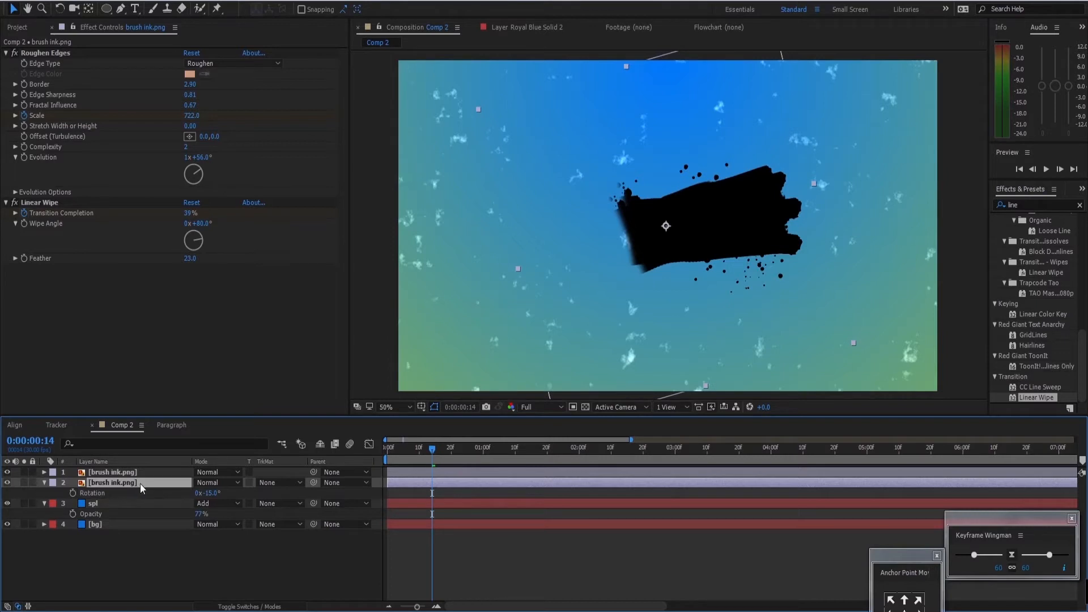
key(t)
drag(200, 493, 187, 493)
Duplicate the semi-transparent brush ink.png copy and set the new copy's rotation to -209°.
click(149, 482)
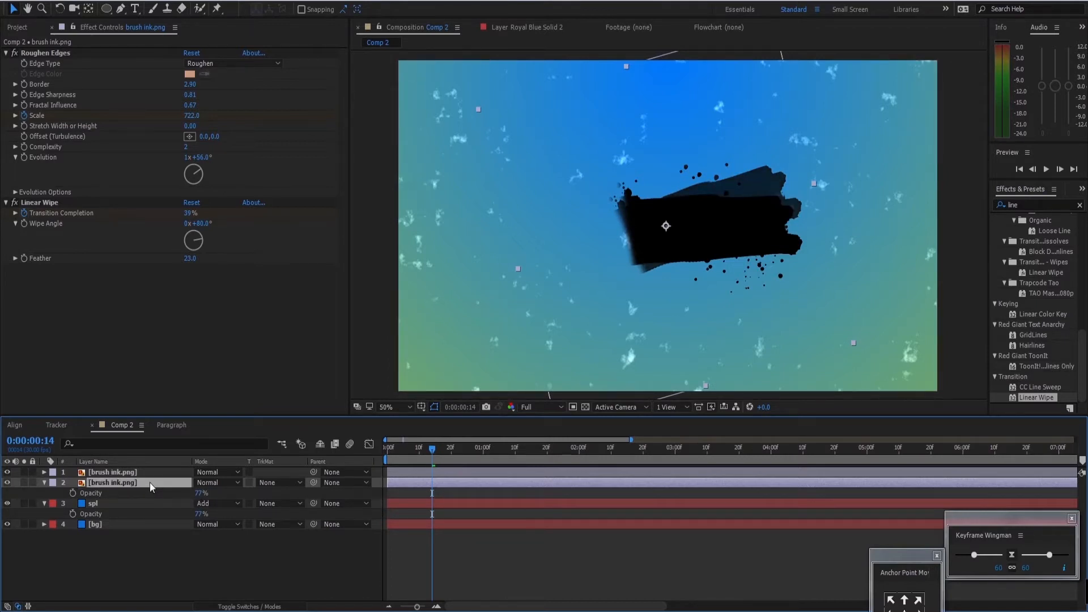
key(ctrl+d)
key(r)
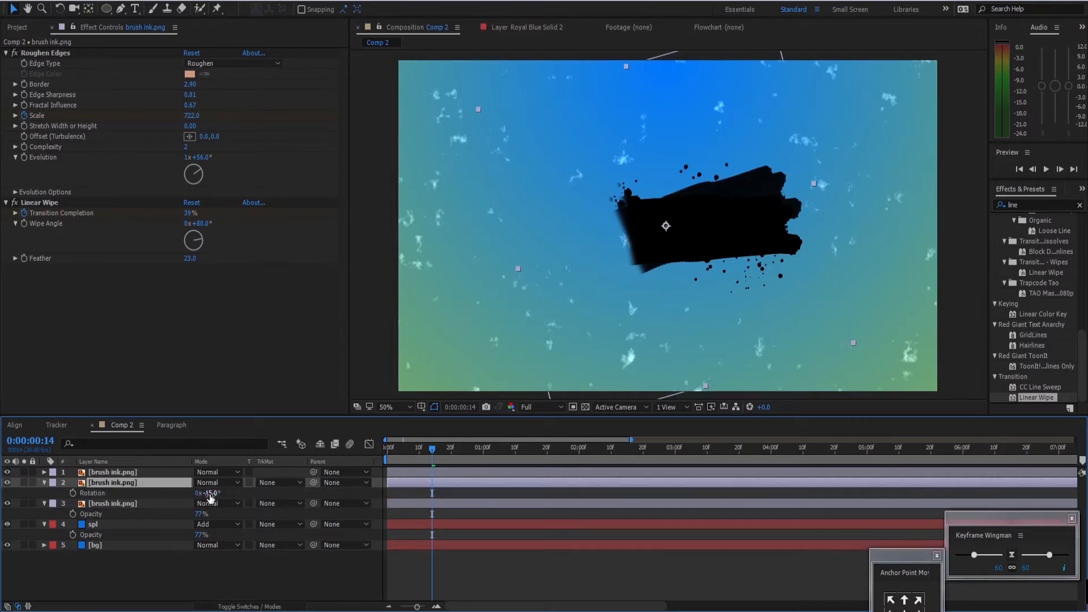
mouse_move(210, 494)
mouse_down()
mouse_move(229, 493)
mouse_move(109, 494)
mouse_up()
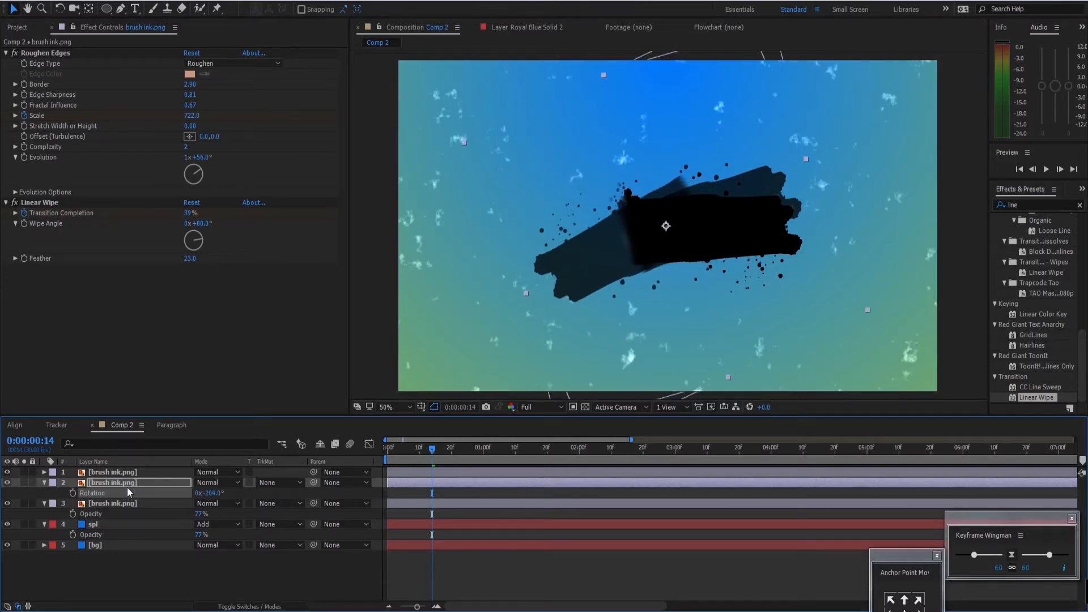
Lower the opacity of the second rotated brush ink.png copy to 46%.
click(130, 483)
key(t)
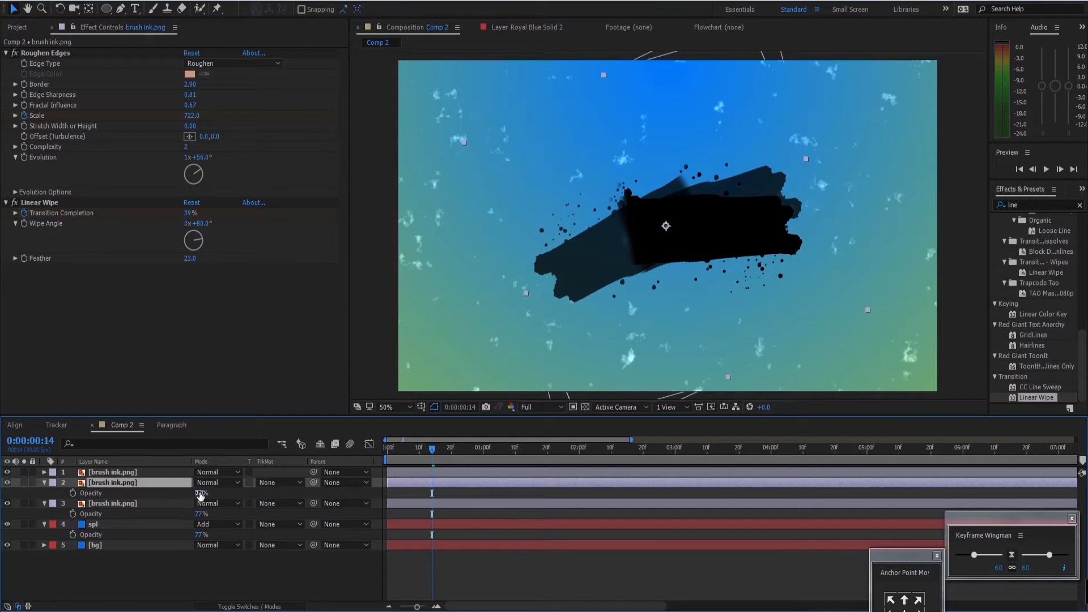
drag(198, 493, 182, 493)
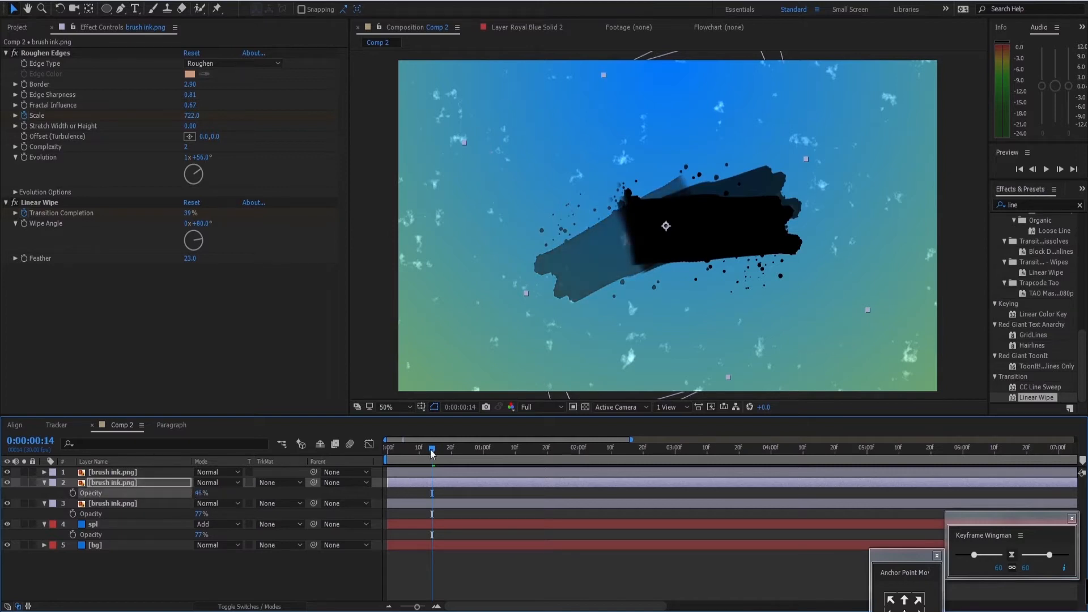
Preview the layered brush reveal from the start several times and stop playback at 0:00:01:03.
key(Home)
key(space)
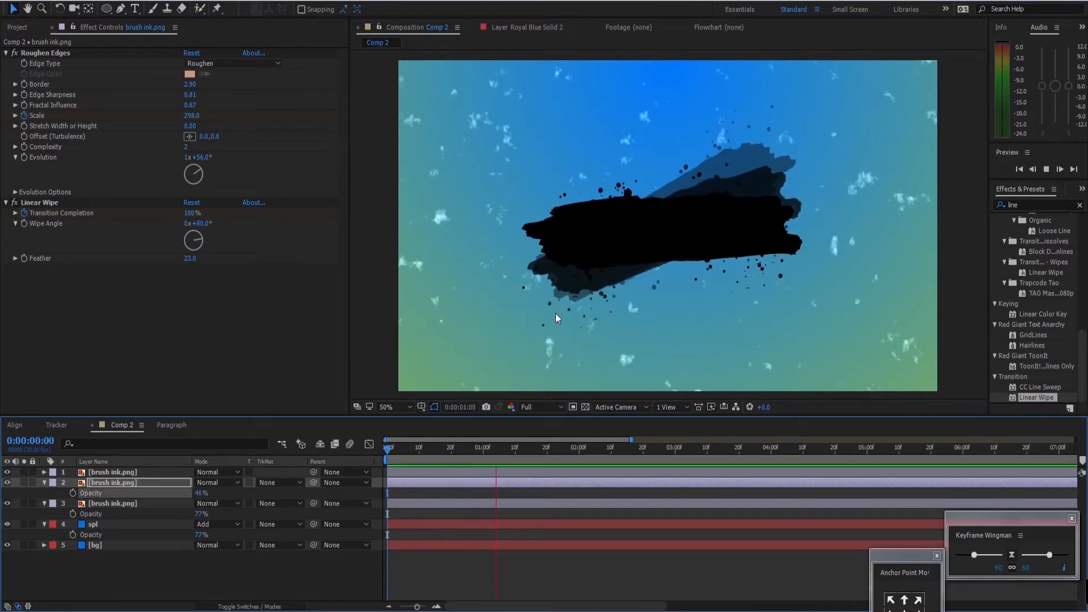
key(space)
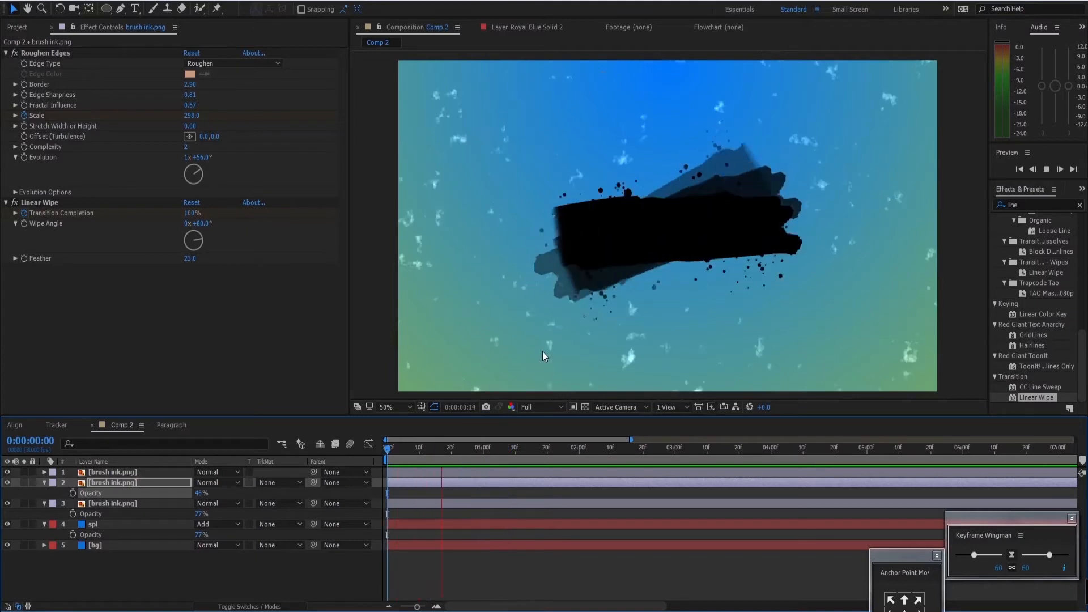
key(space)
key(Home)
key(space)
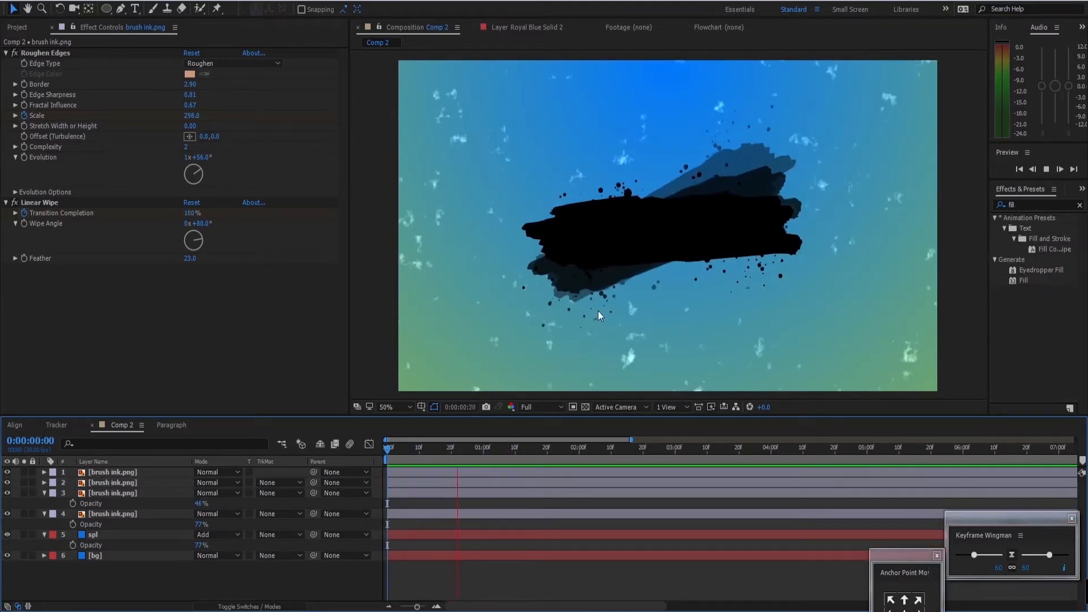
key(space)
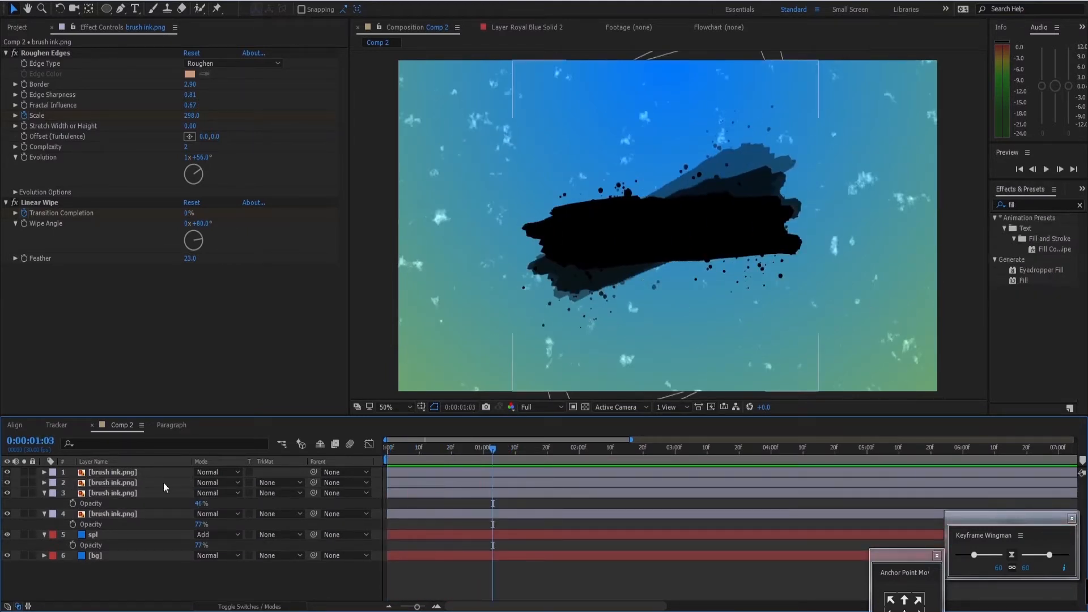
Solo the topmost brush ink.png layer and display the composition over the transparency grid.
click(131, 473)
click(7, 473)
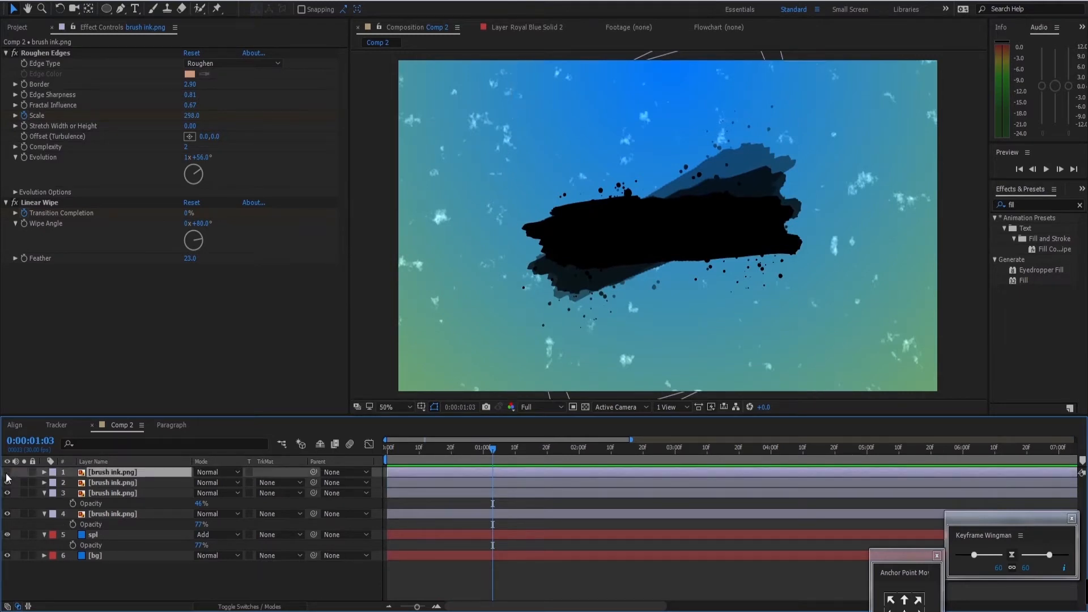
click(6, 474)
click(24, 472)
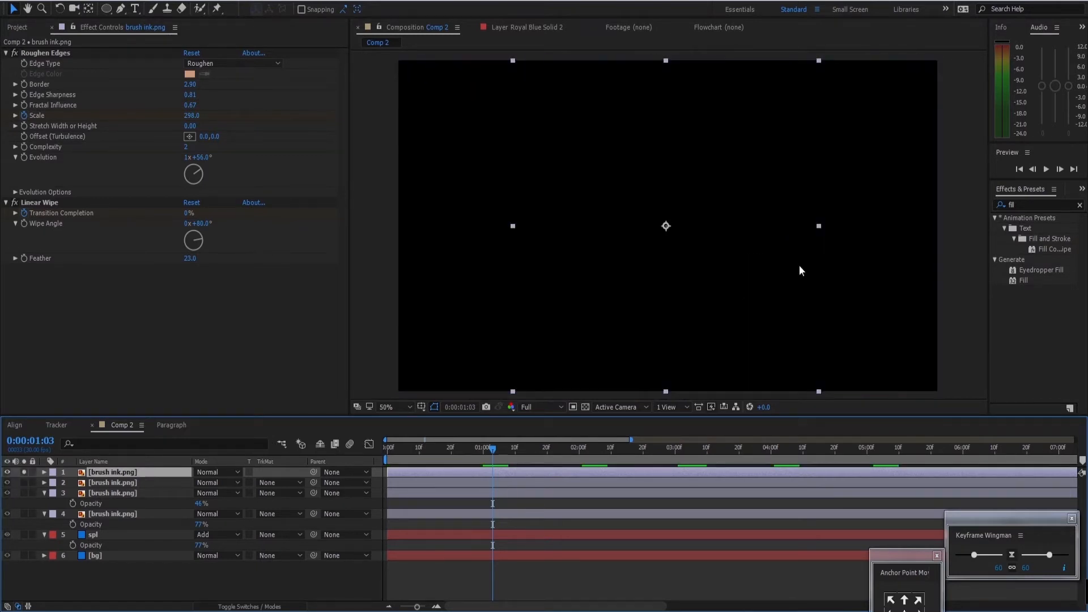
click(585, 406)
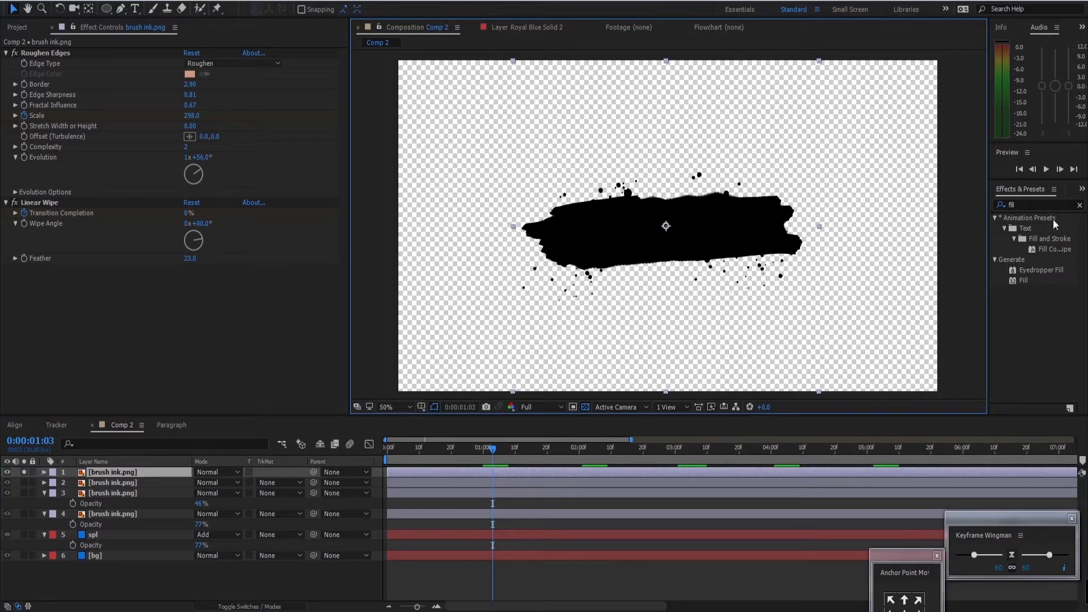
Apply CC Bend It to the topmost brush ink.png layer, with start and end points at the stroke's left and right ends and Bend 25.
click(1040, 205)
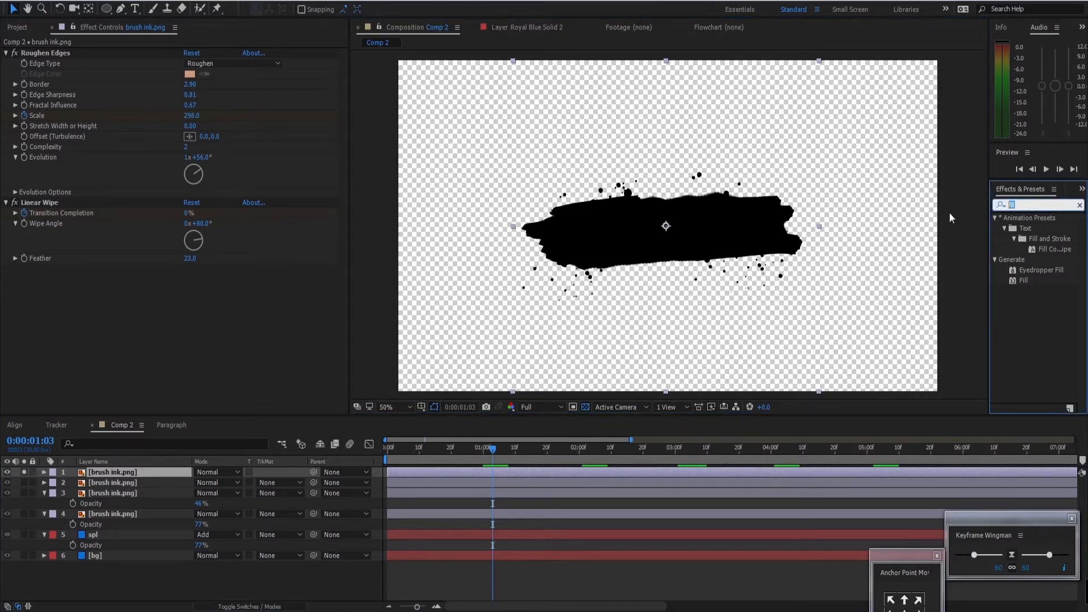
text(bend)
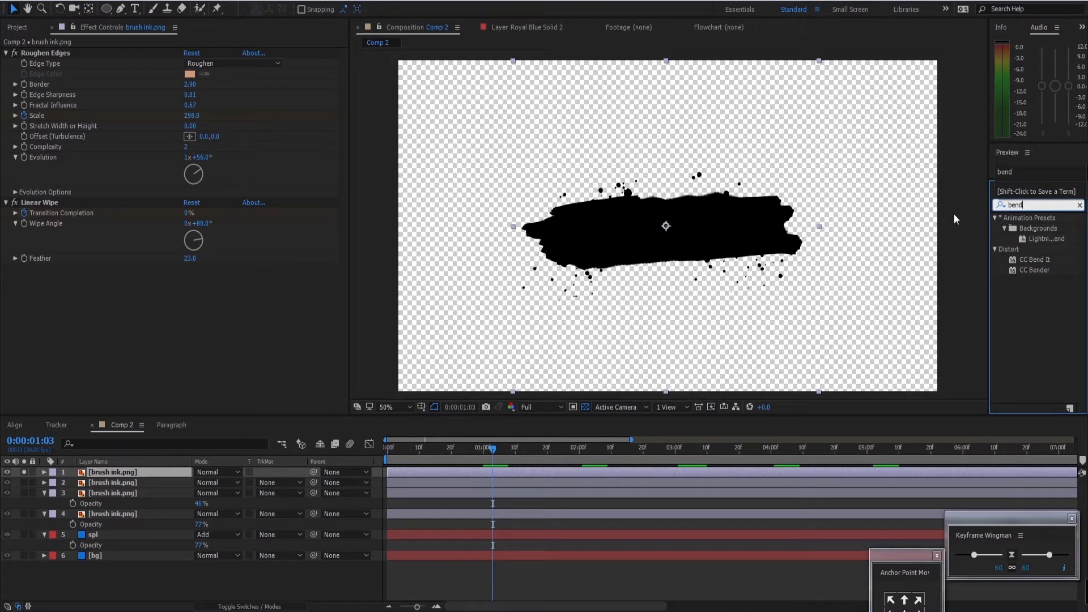
double_click(1045, 259)
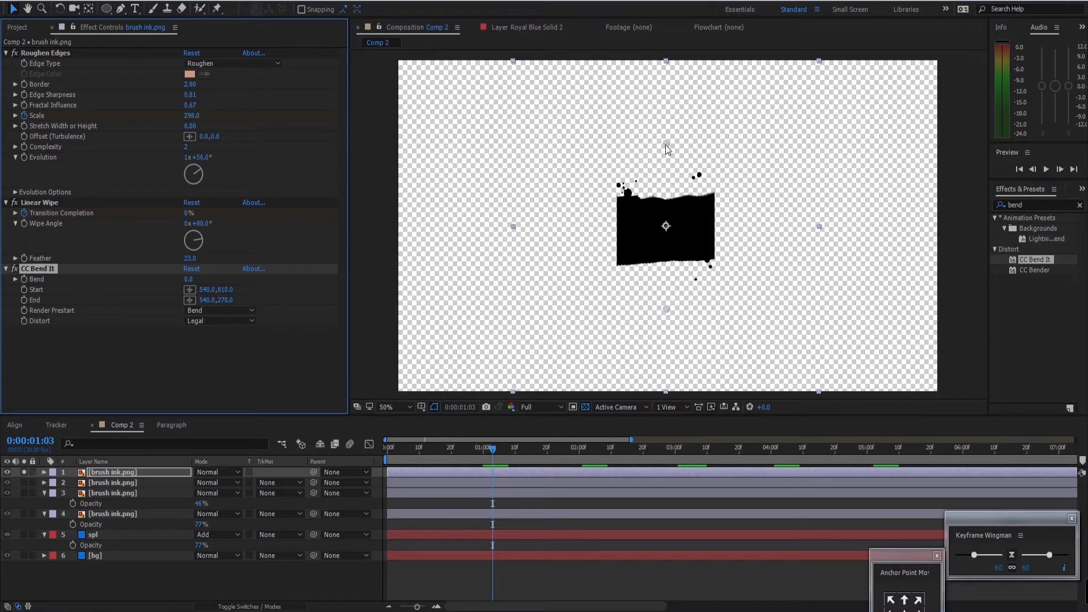
mouse_move(665, 143)
mouse_down()
mouse_move(673, 127)
mouse_move(812, 212)
mouse_up()
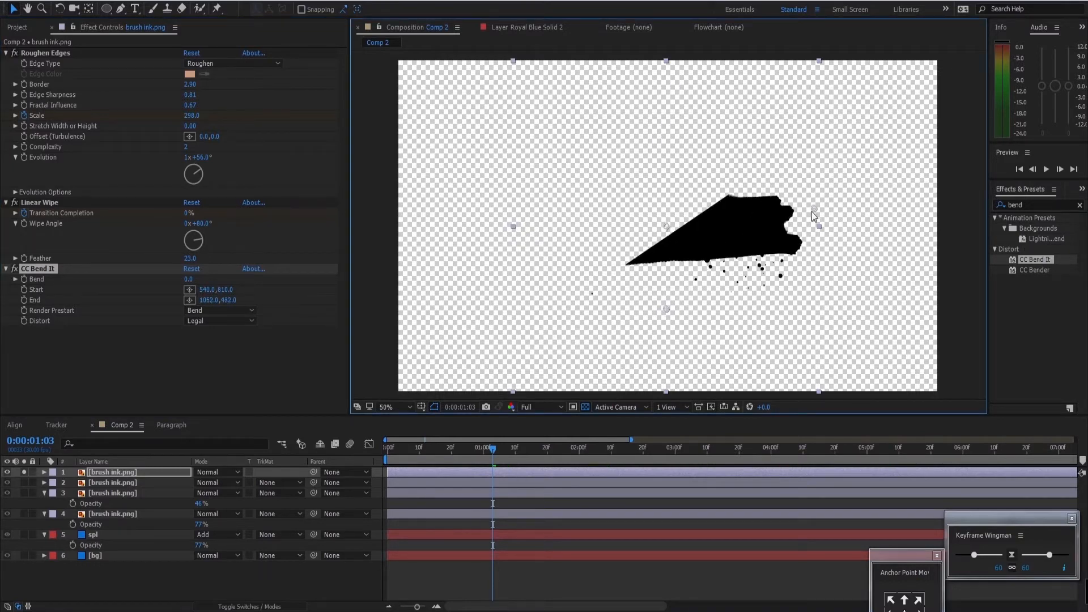
mouse_move(668, 305)
mouse_down()
mouse_move(518, 245)
mouse_move(504, 228)
mouse_up()
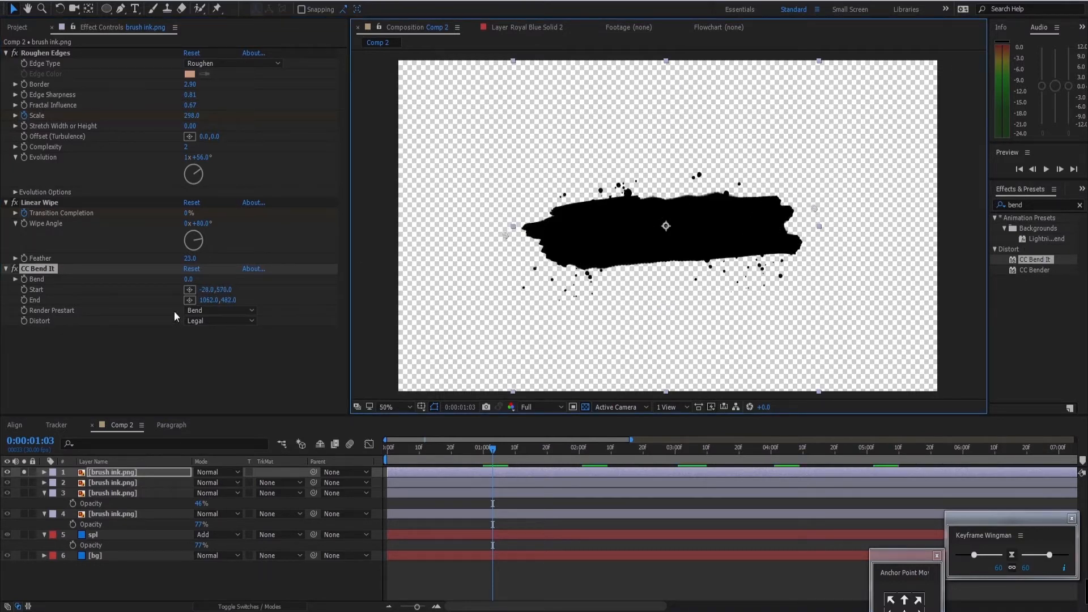
mouse_move(188, 278)
mouse_down()
mouse_move(225, 281)
mouse_move(190, 281)
mouse_move(203, 281)
mouse_up()
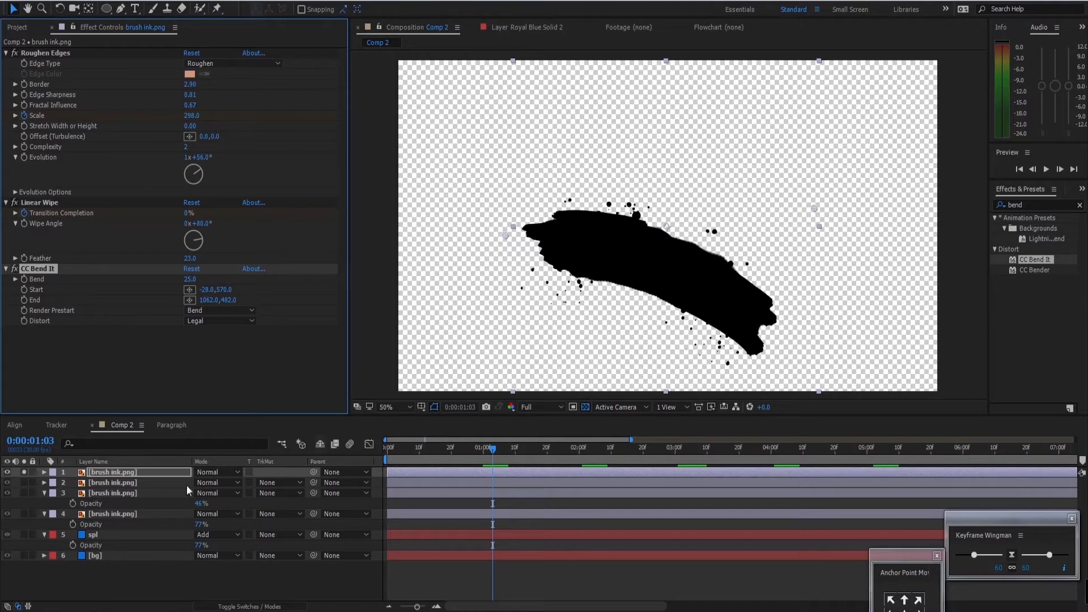
Unsolo the bent brush ink.png layer, then rotate it to -20° and move it up over the black strokes.
click(171, 468)
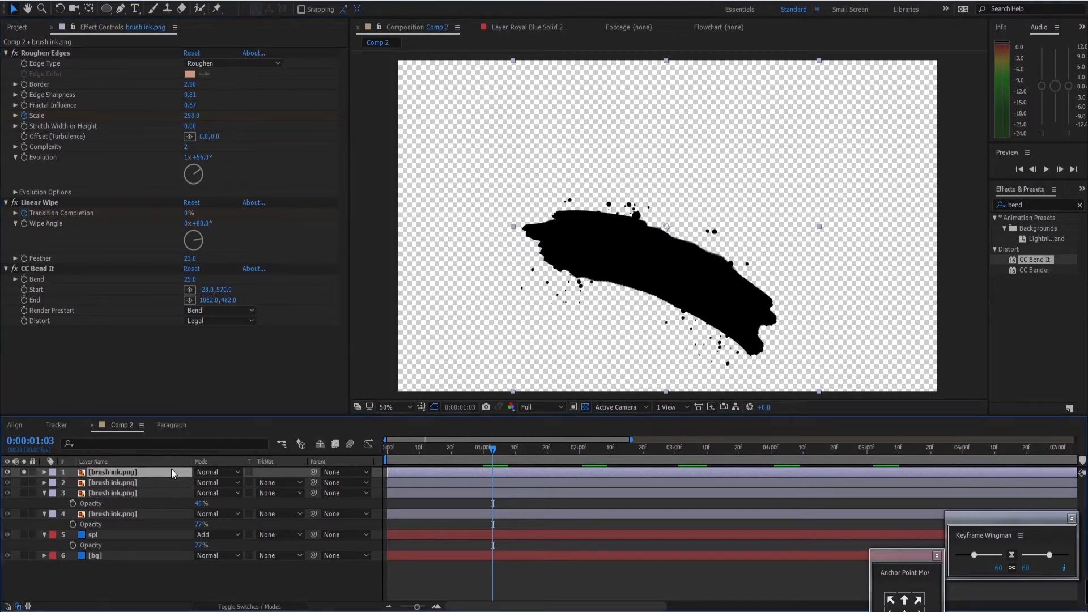
click(23, 472)
key(r)
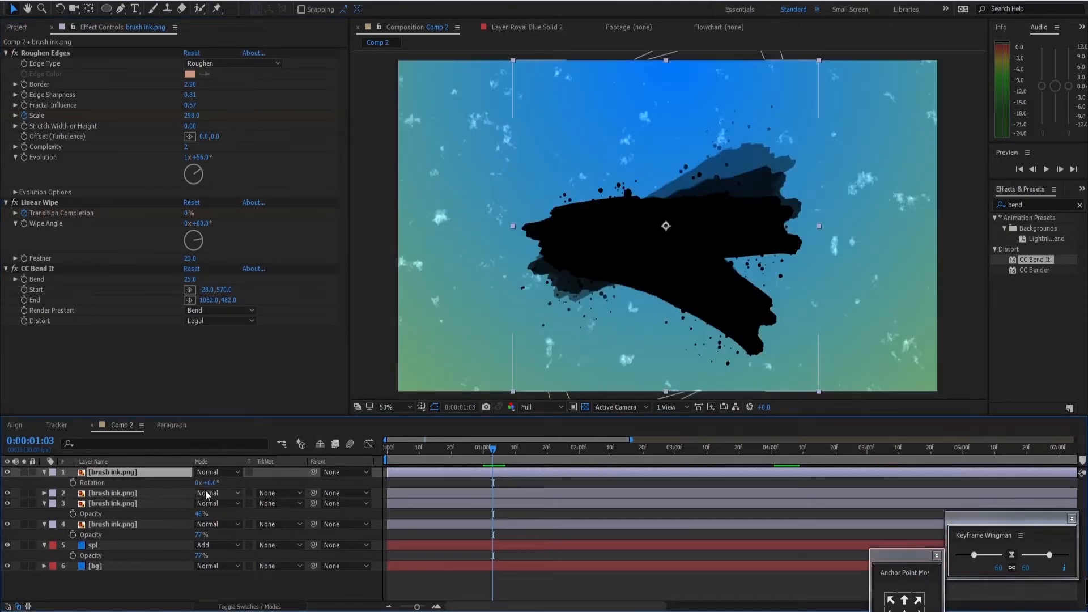
drag(210, 483, 198, 482)
mouse_move(726, 300)
mouse_down()
mouse_move(731, 245)
mouse_move(716, 229)
mouse_up()
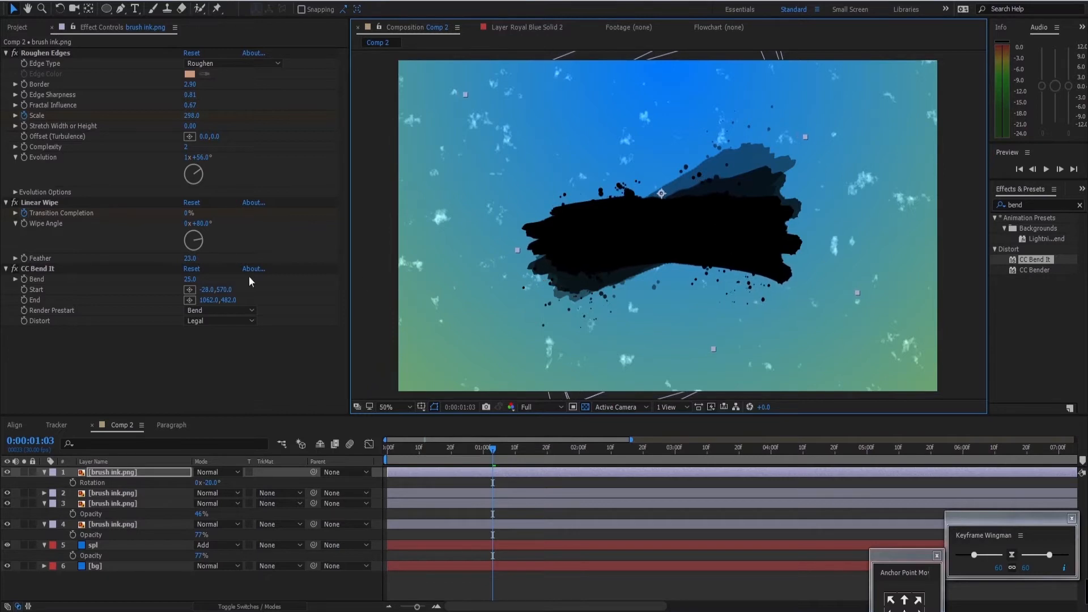
Apply a Fill effect to the bent brush ink.png layer and set its color to yellow FFF000.
click(1035, 205)
text(fil)
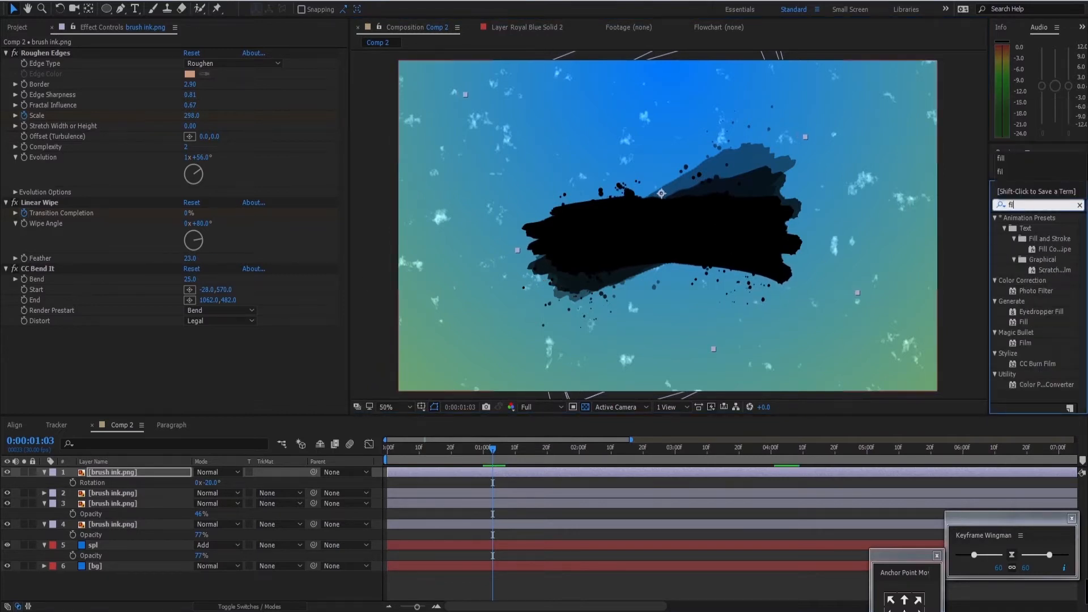
text(l)
drag(1021, 282, 313, 218)
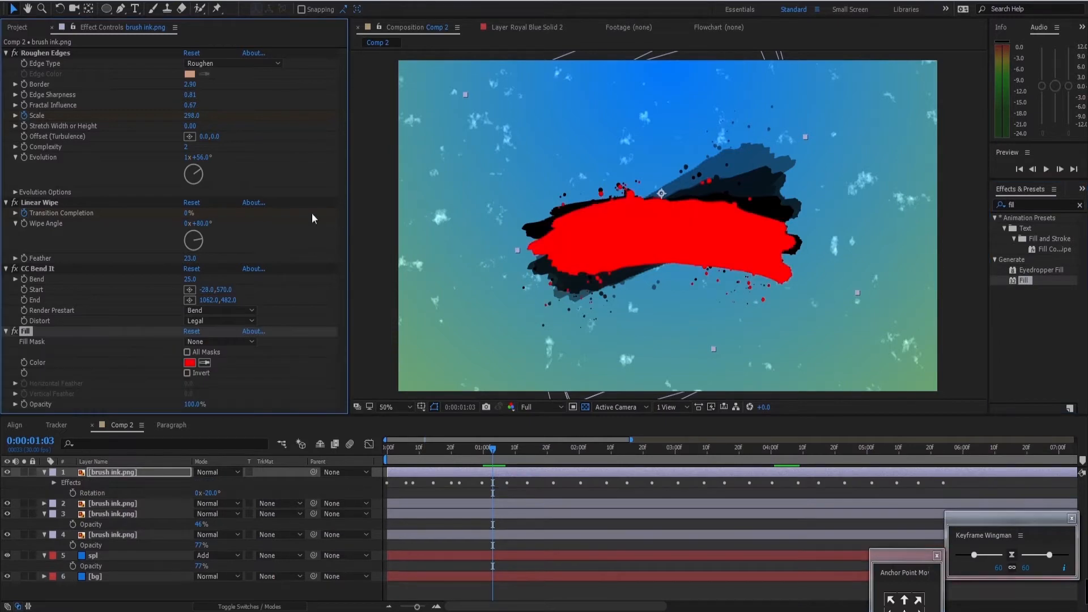
click(189, 363)
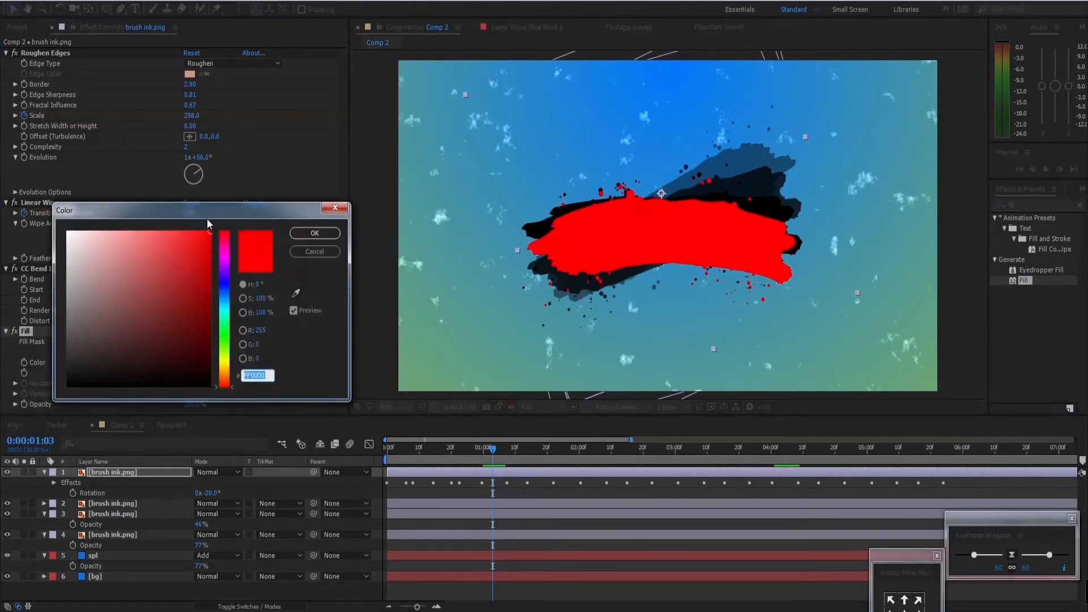
click(225, 364)
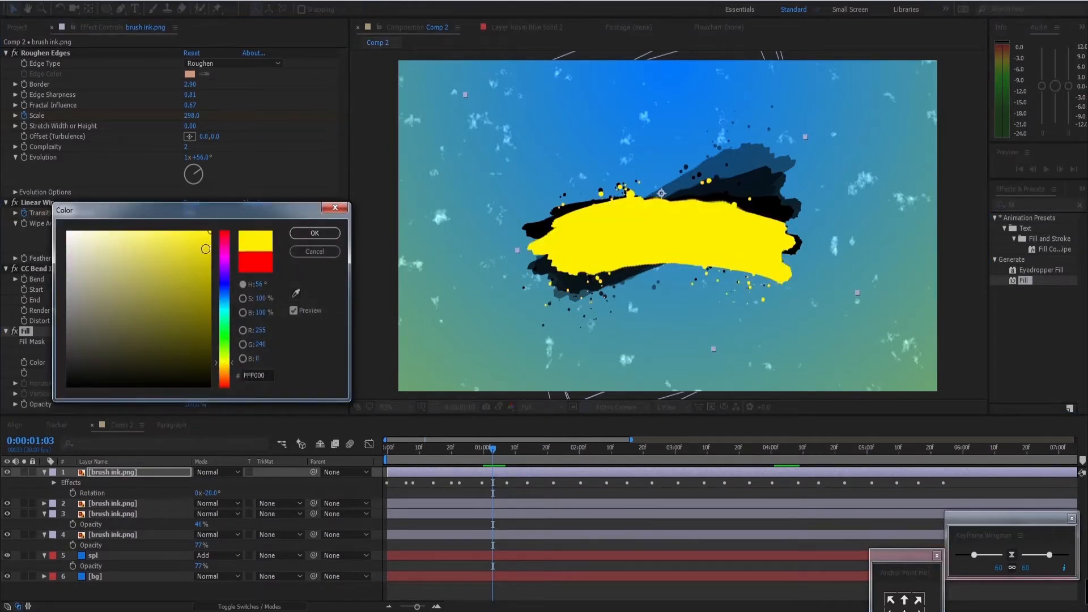
click(314, 233)
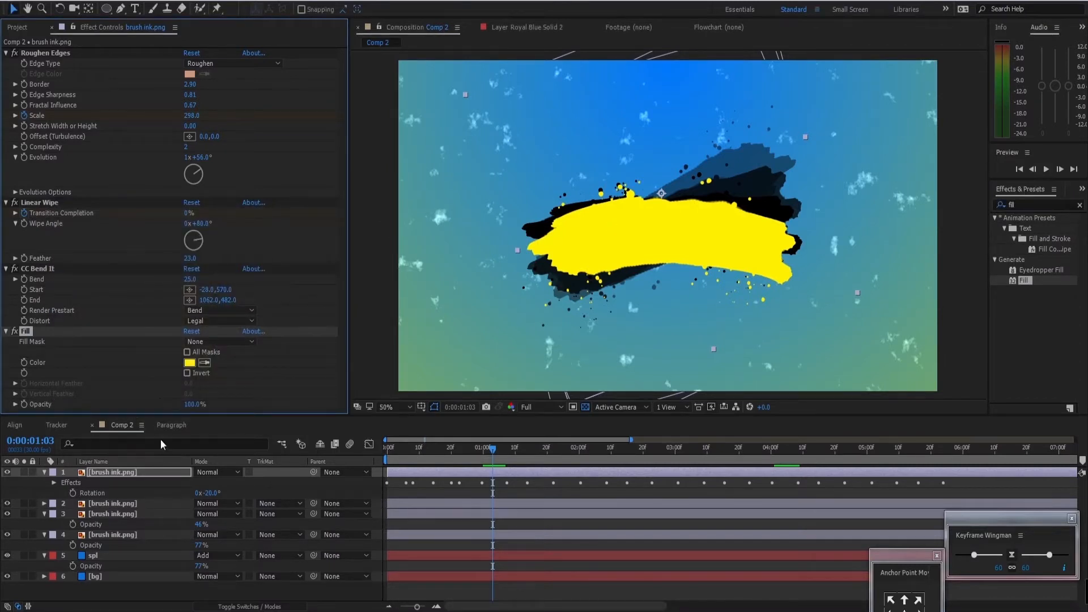
Pre-compose the three black brush ink.png layers into a new composition named text matte.
click(159, 503)
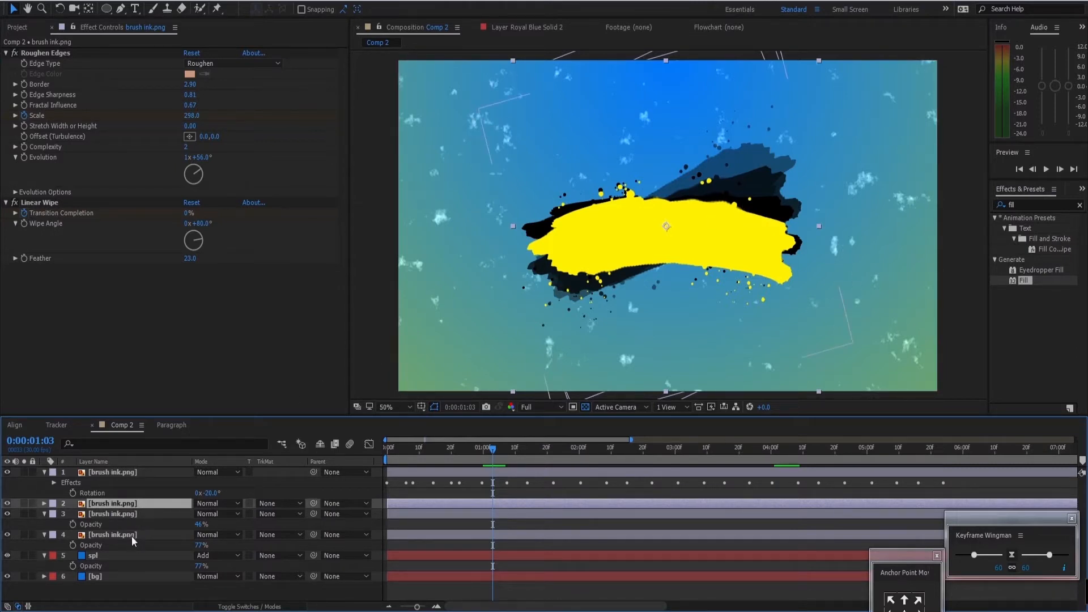
ctrl+click(125, 514)
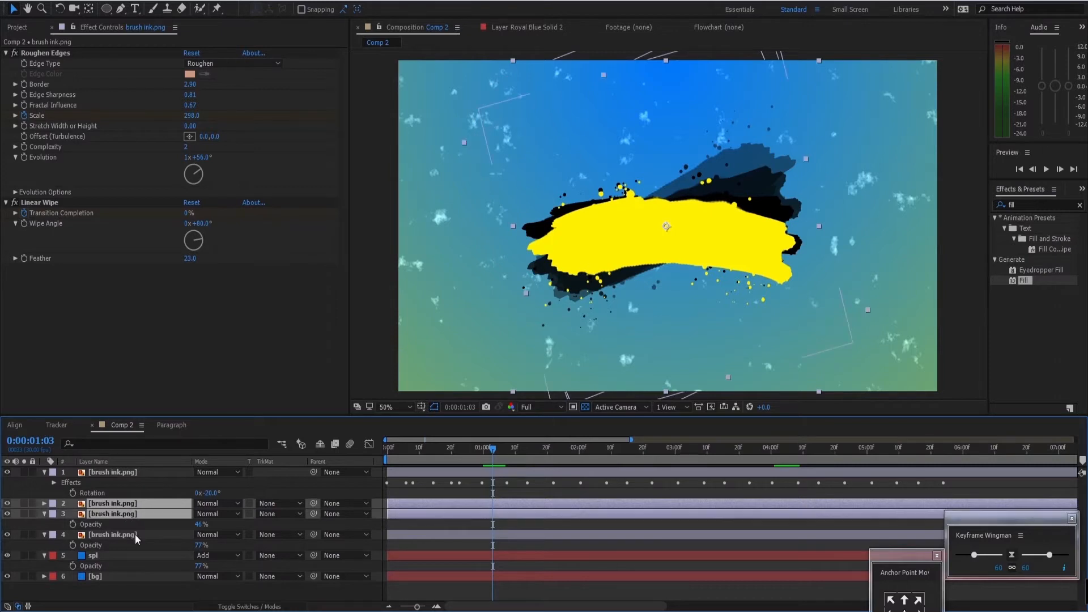
ctrl+click(134, 535)
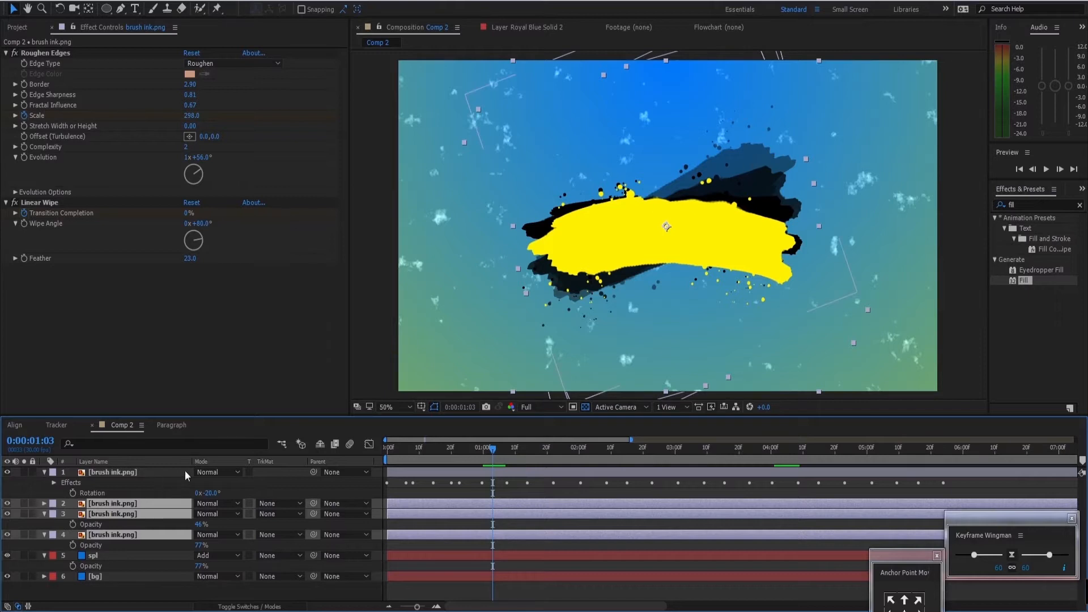
key(ctrl+shift+c)
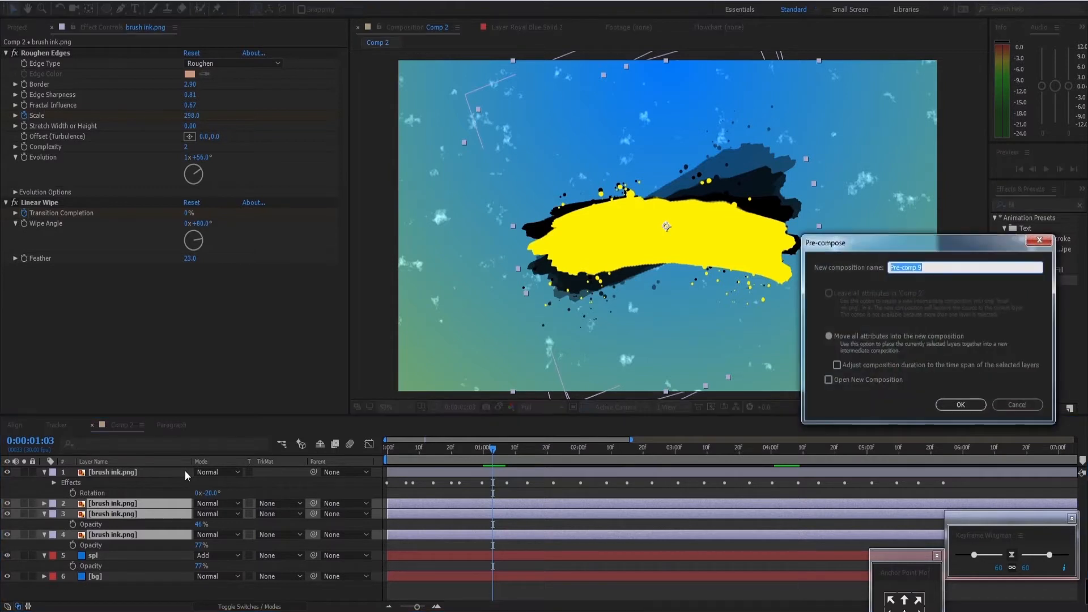
drag(892, 239, 391, 326)
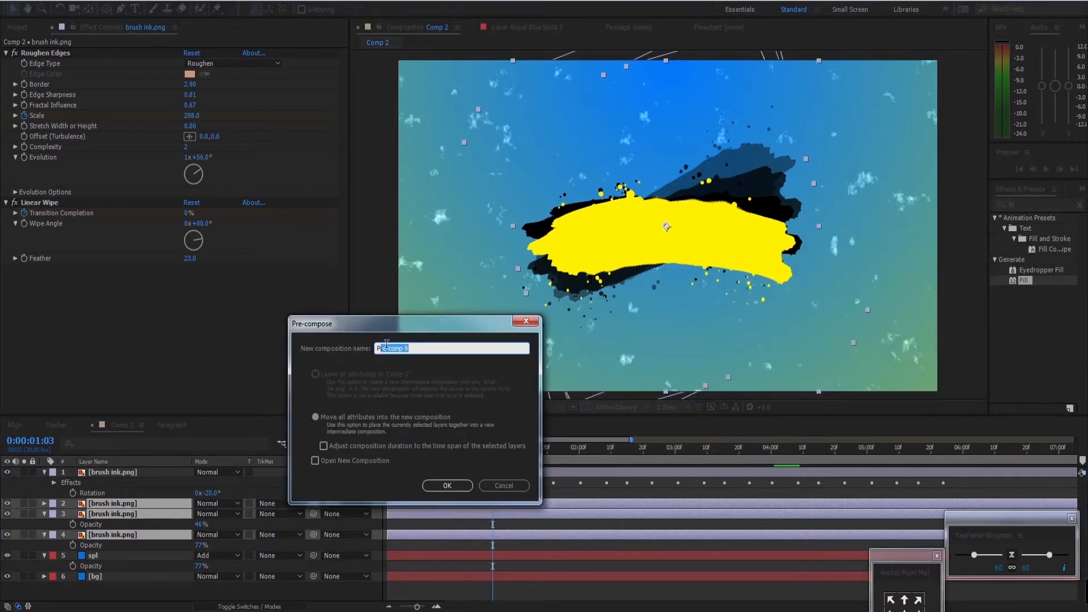
text(text mate)
drag(372, 329, 410, 337)
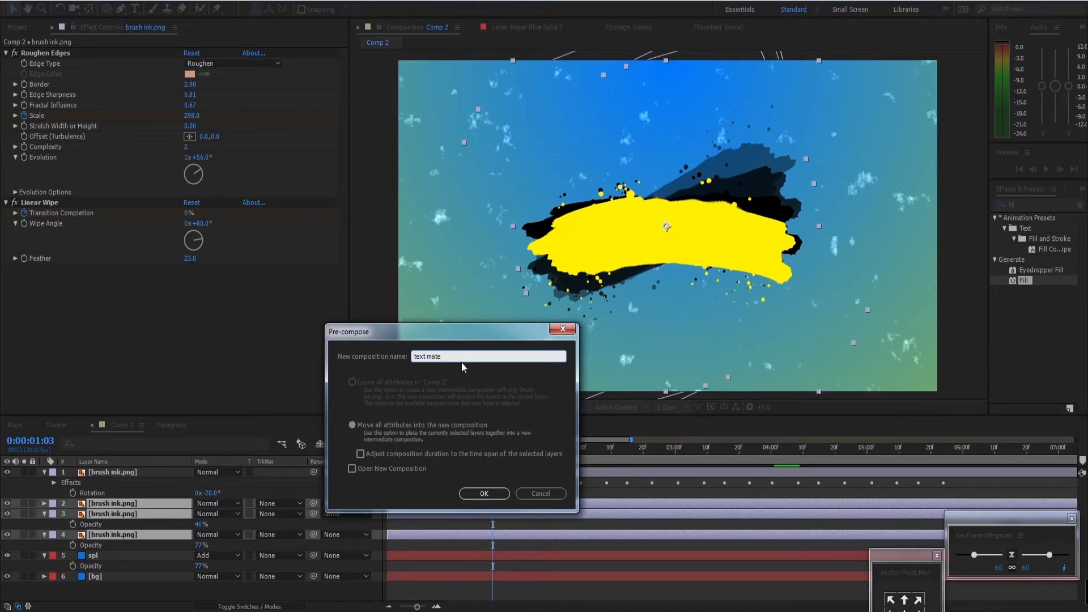
drag(459, 340, 450, 337)
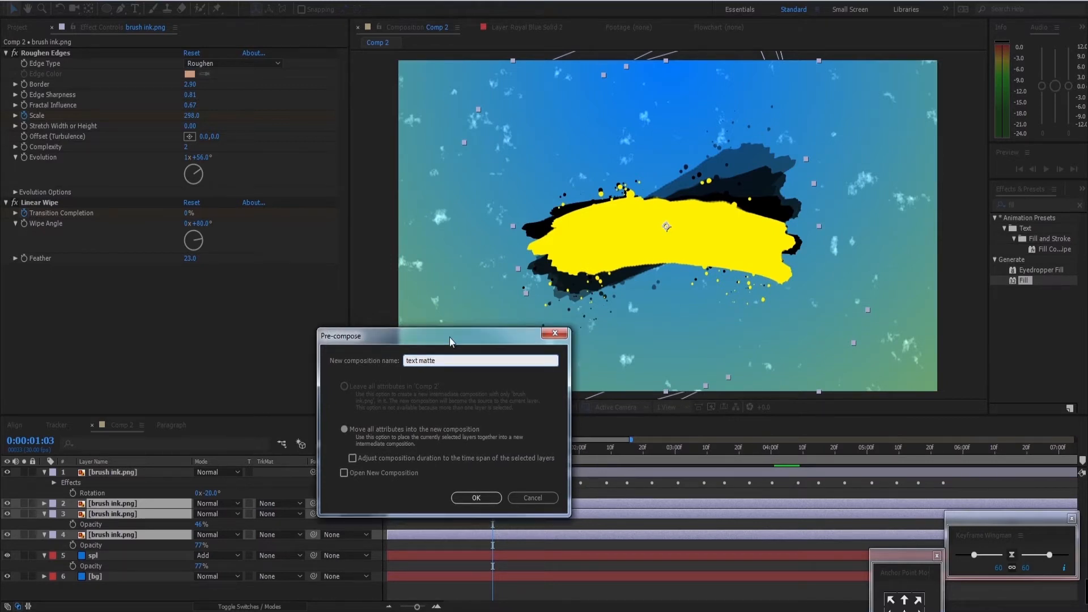
click(476, 496)
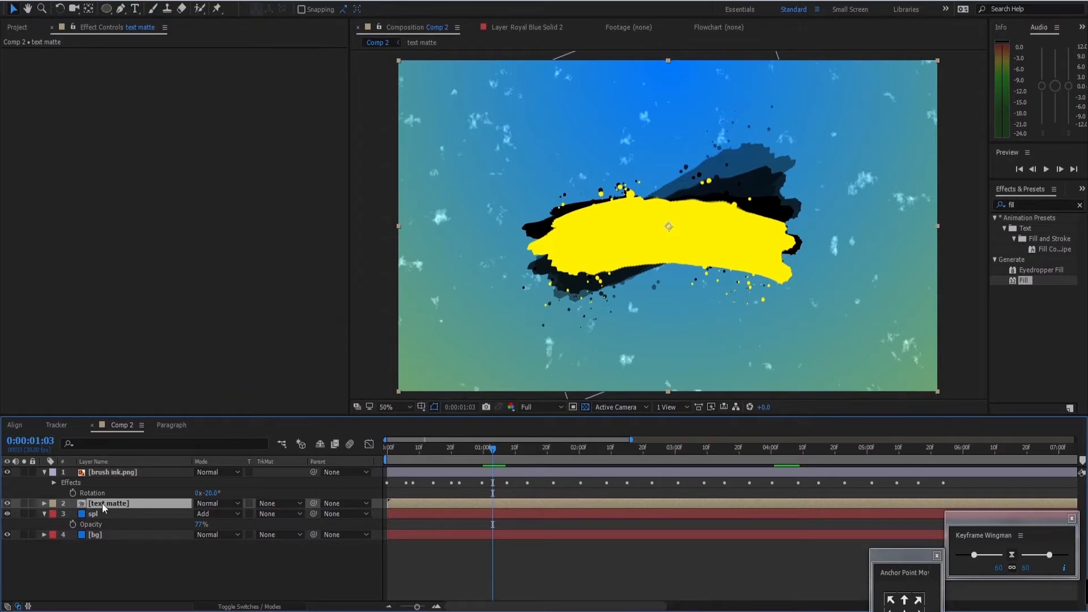
Check the text matte layer by toggling its visibility, preview the reveal from the start and park the playhead at 0:00:00:22.
click(7, 503)
click(8, 503)
key(shift+Escape)
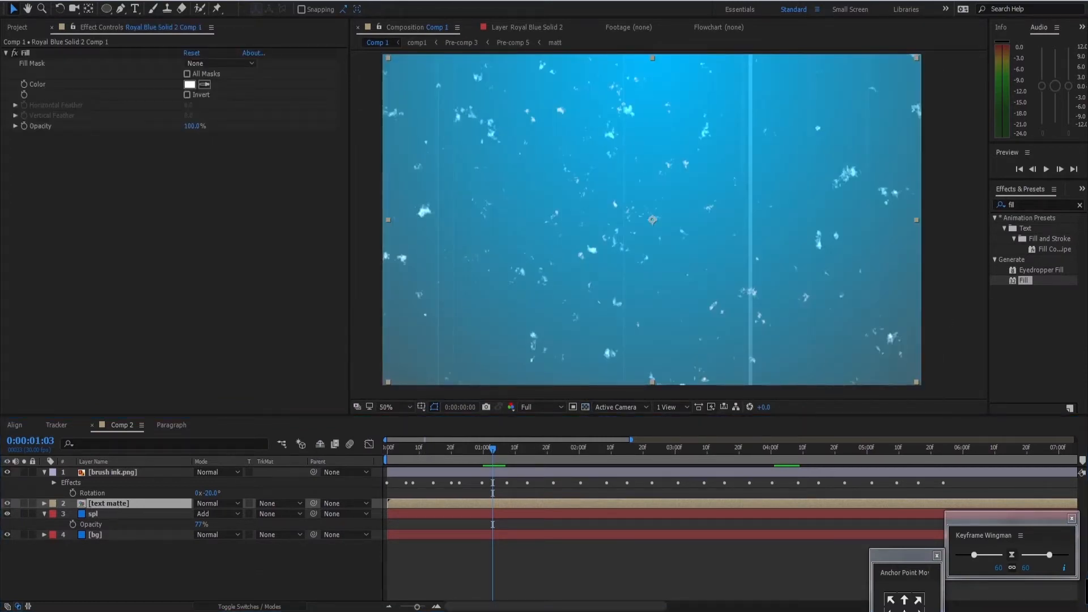
key(space)
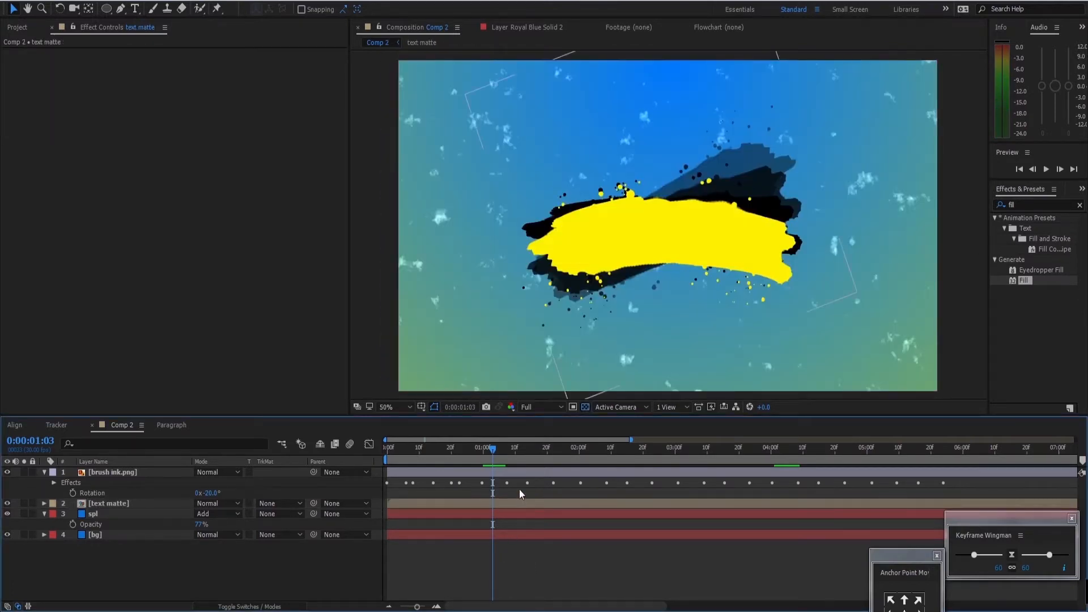
key(space)
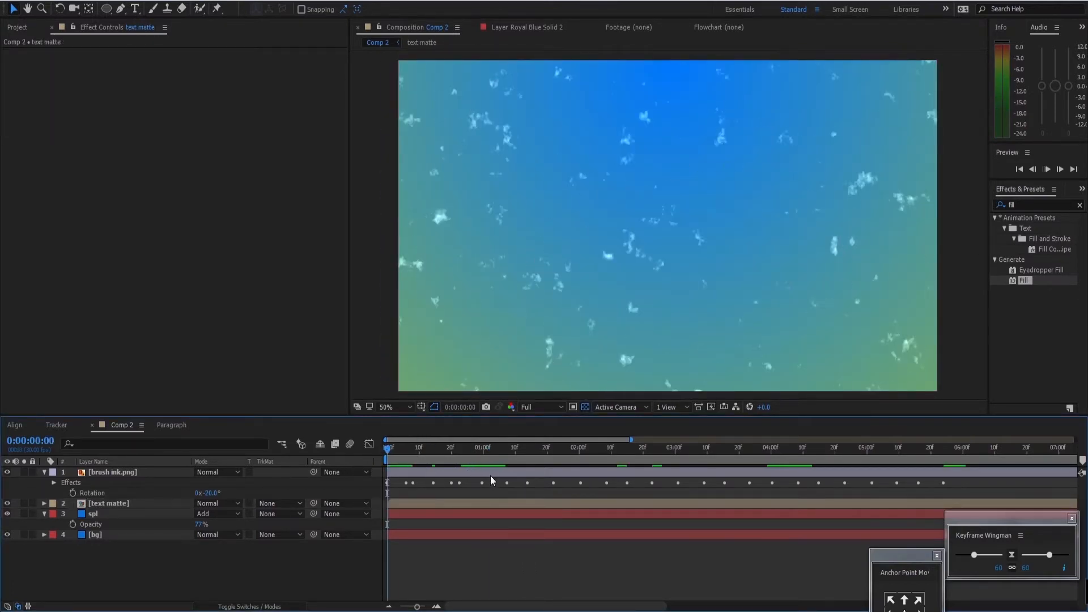
key(space)
drag(496, 451, 457, 472)
Add a text layer reading TEXT ONE directly above the text matte layer.
click(120, 502)
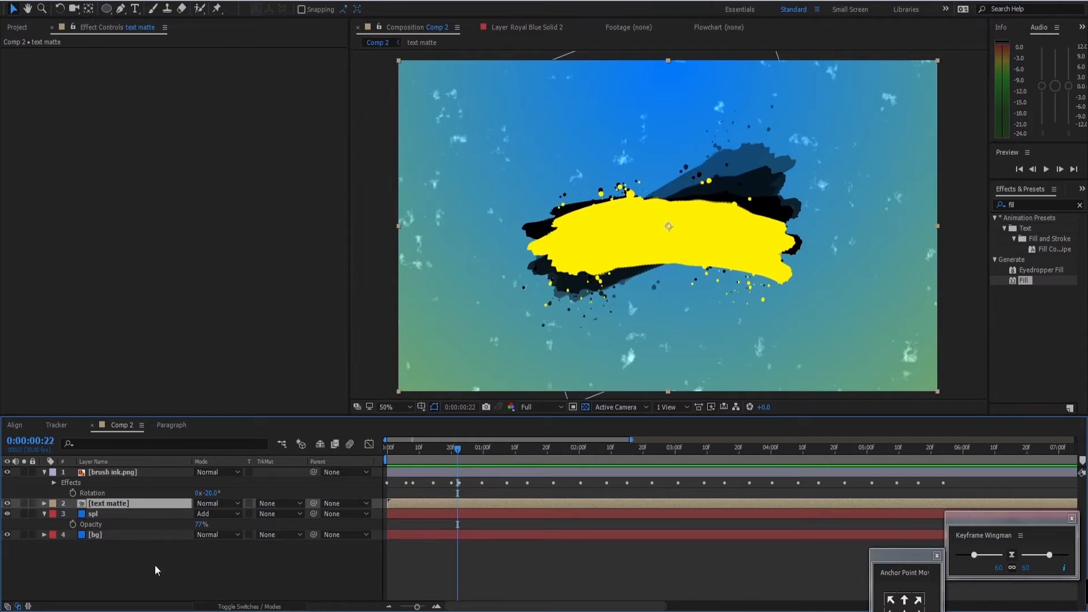
click(135, 9)
click(621, 236)
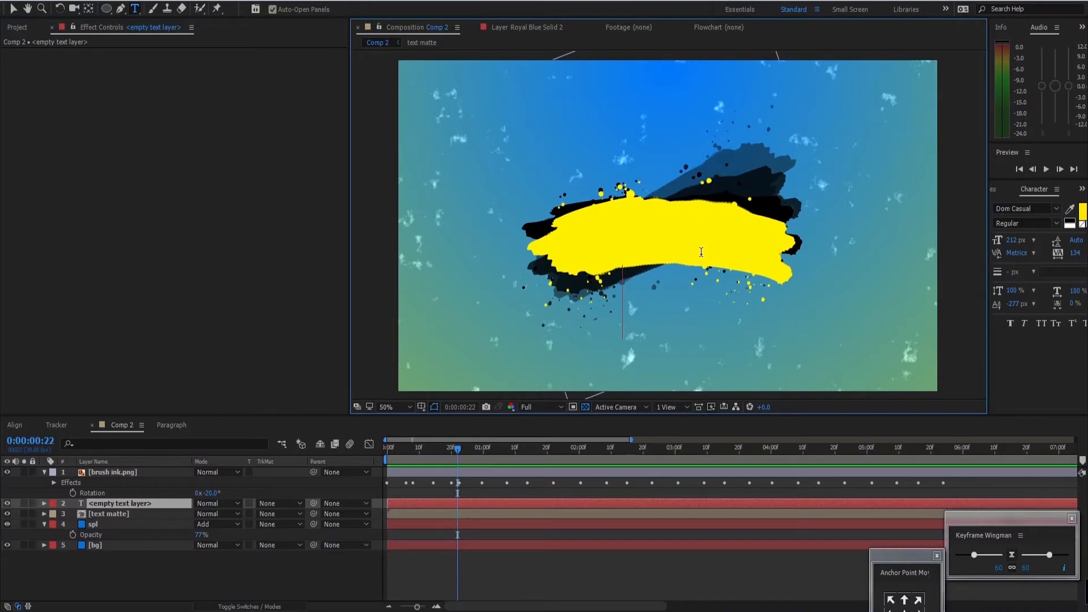
text(T)
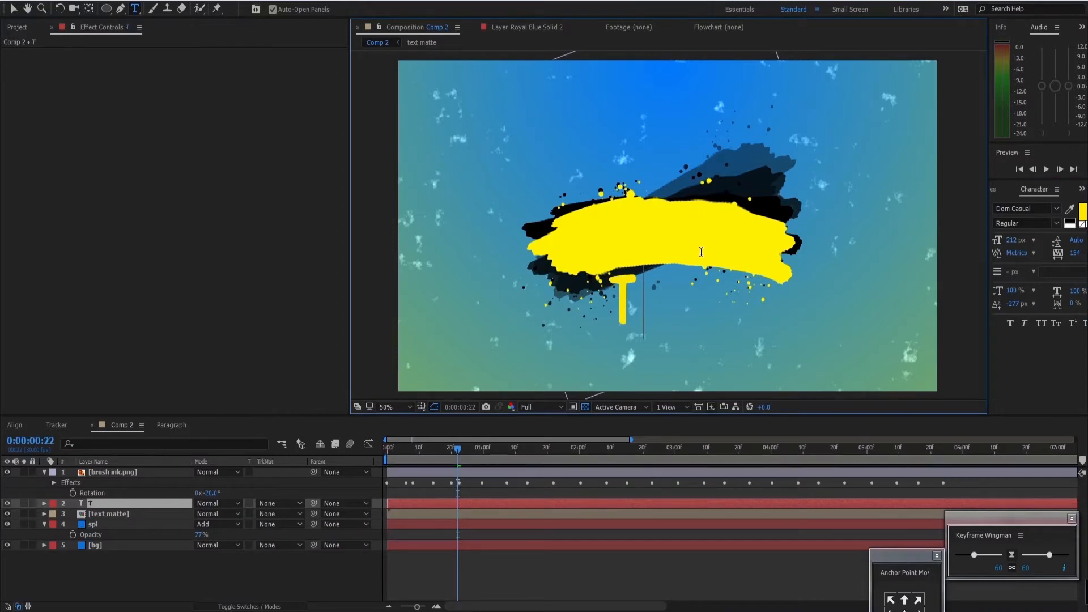
text(EXT)
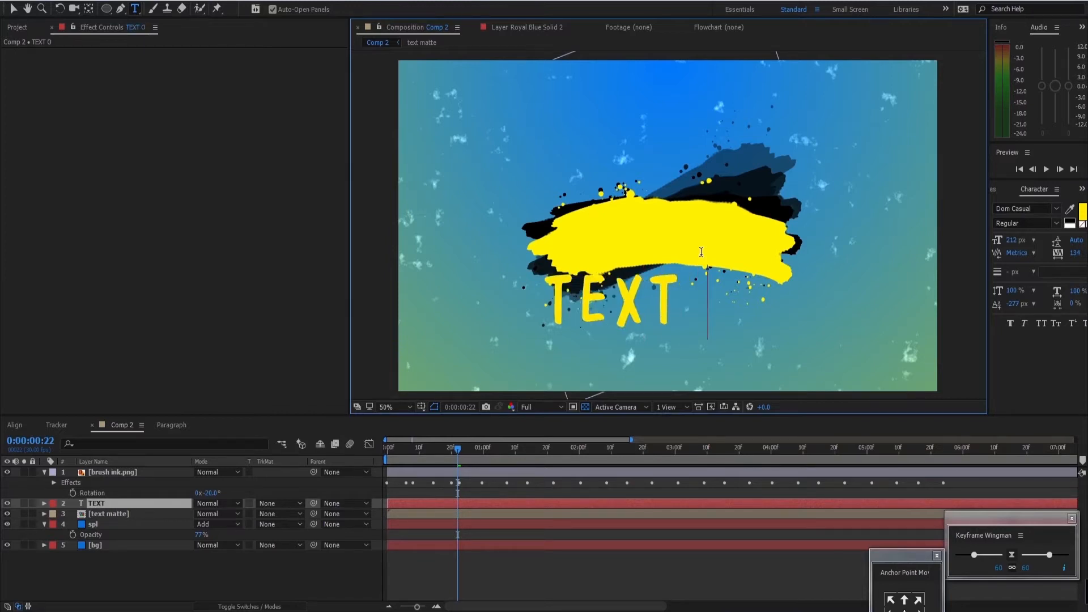
text( ONE)
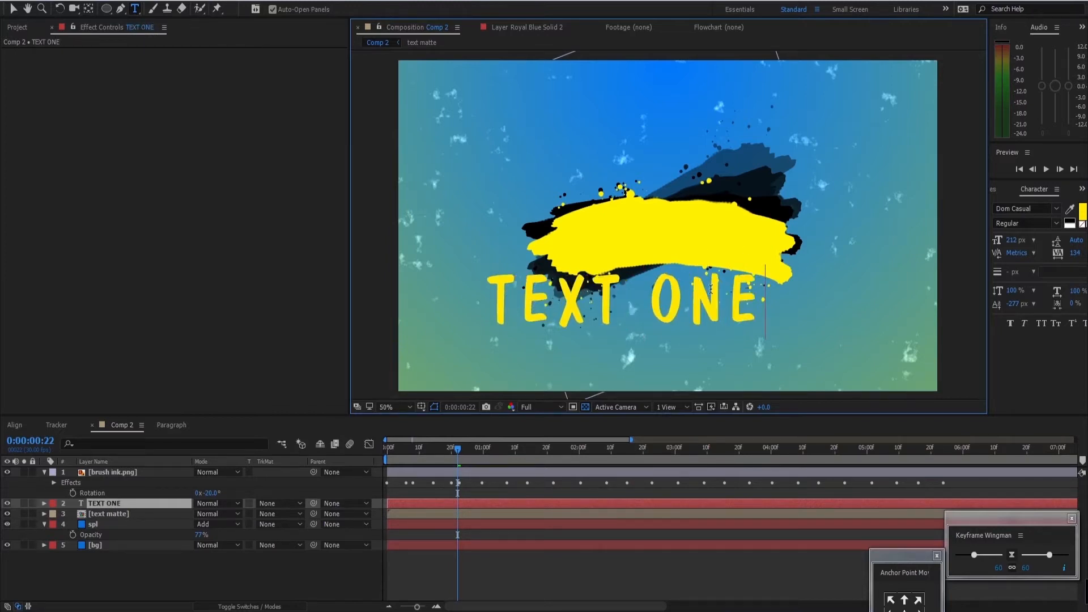
Change the fill color of all the TEXT ONE characters to dark grey.
key(ctrl+a)
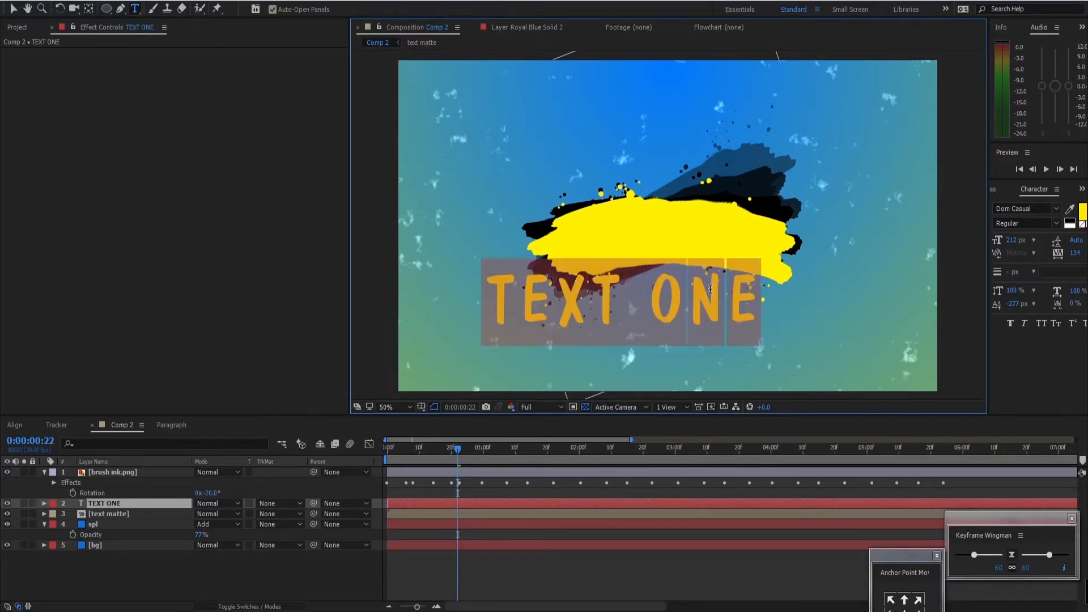
click(1083, 213)
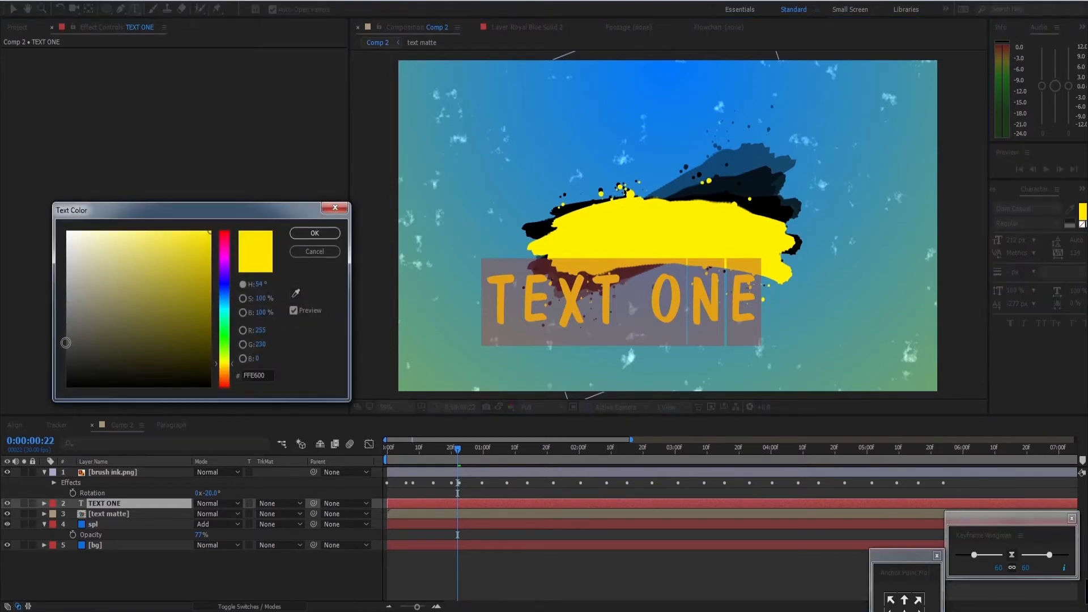
click(68, 343)
drag(68, 342, 50, 364)
click(315, 234)
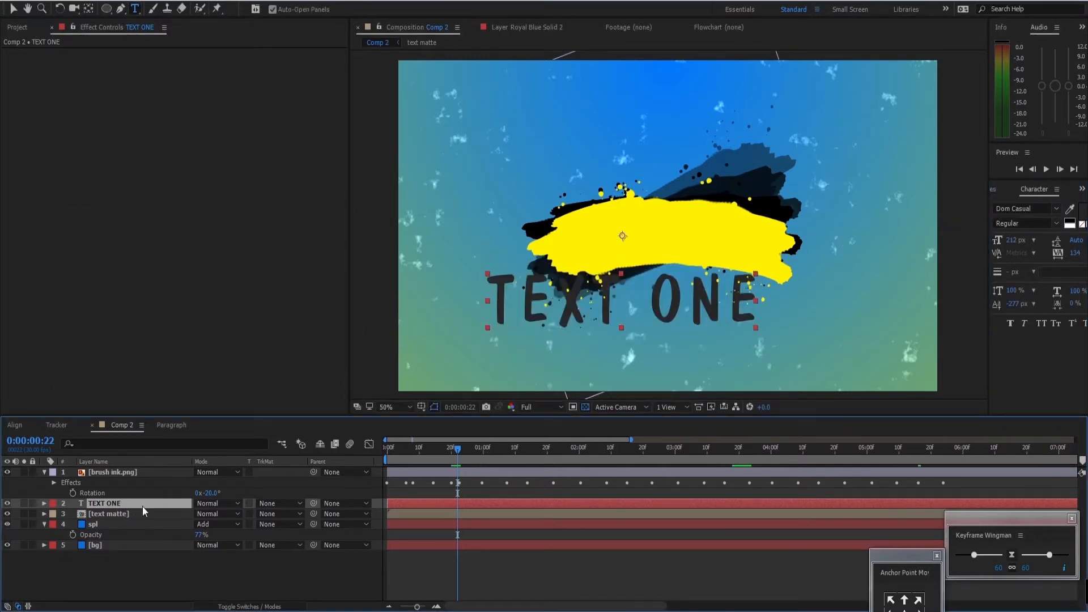
Scale the TEXT ONE layer down to 61%.
key(s)
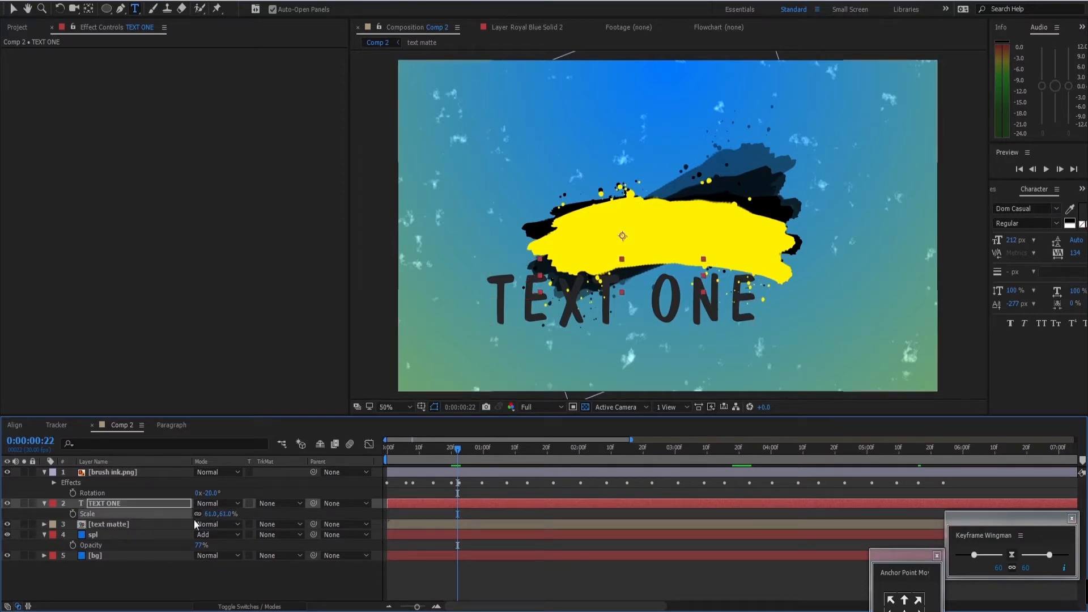
key(Caps_Lock)
key(Caps_Lock)
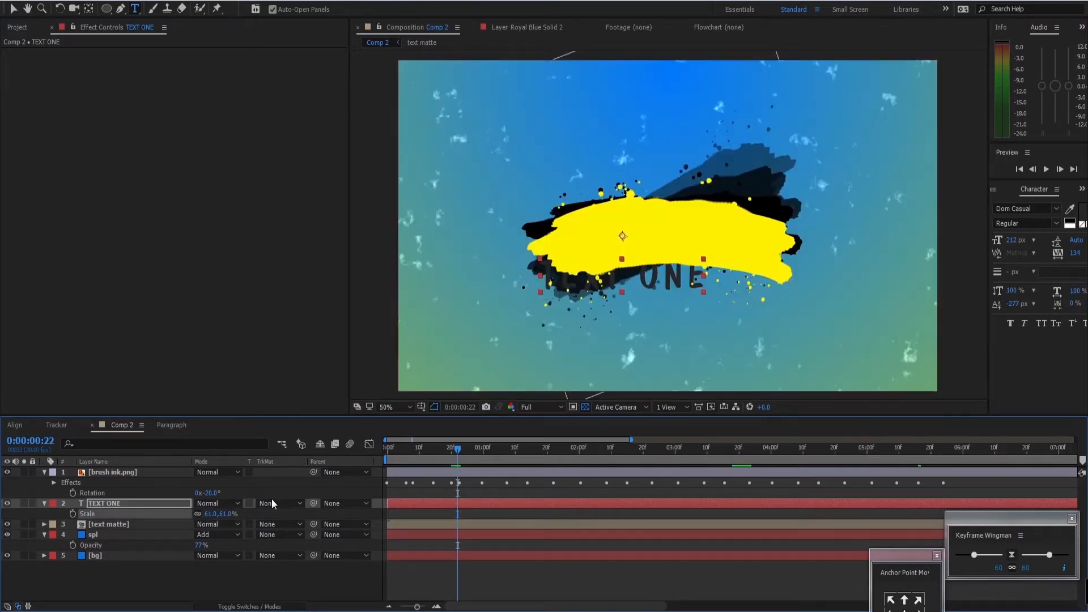
Move the TEXT ONE layer up onto the yellow brush stroke.
click(12, 8)
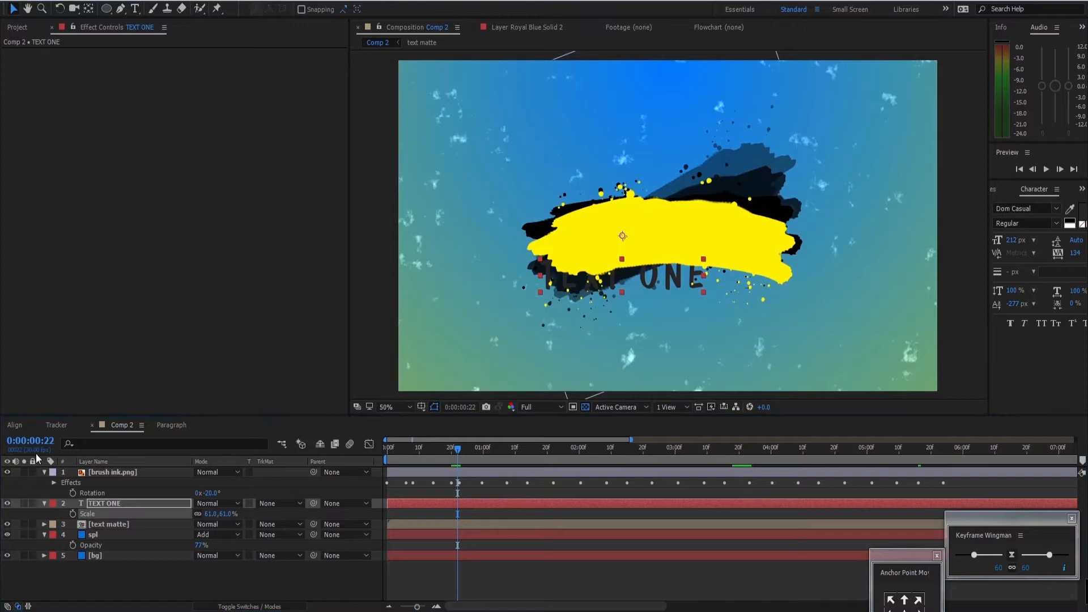
click(103, 501)
drag(151, 466, 144, 499)
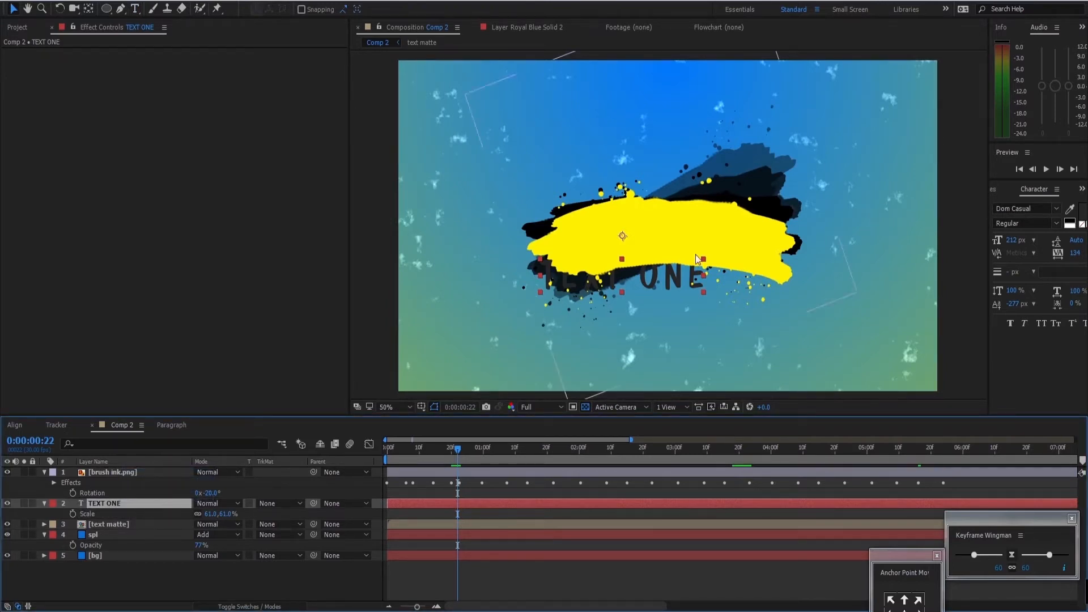
drag(693, 286, 712, 249)
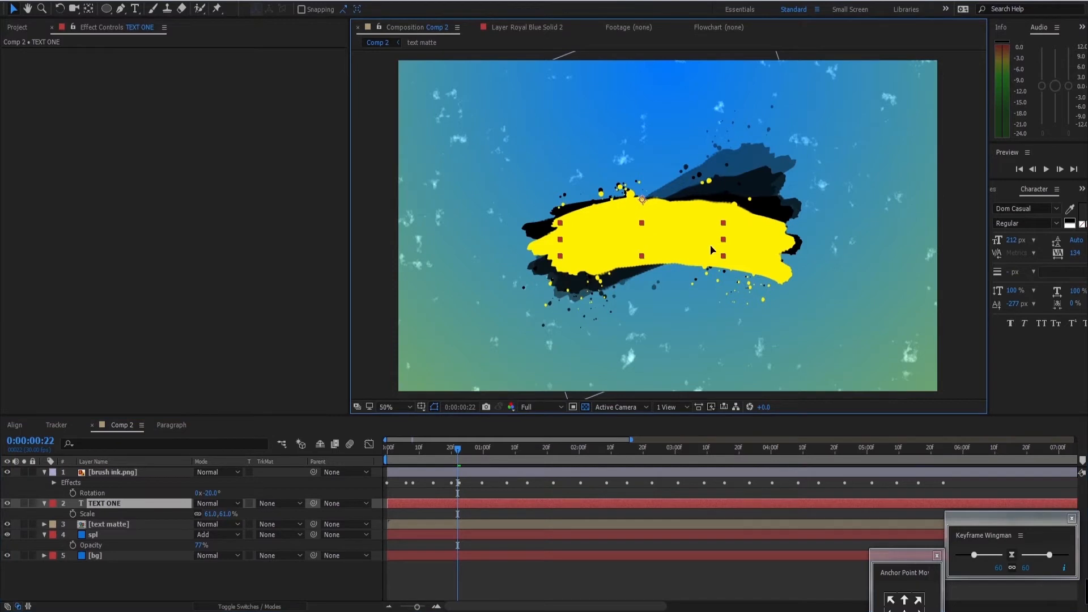
Hide the yellow brush ink.png layer and fine-tune the position of TEXT ONE over the black brush stroke.
click(129, 472)
click(7, 472)
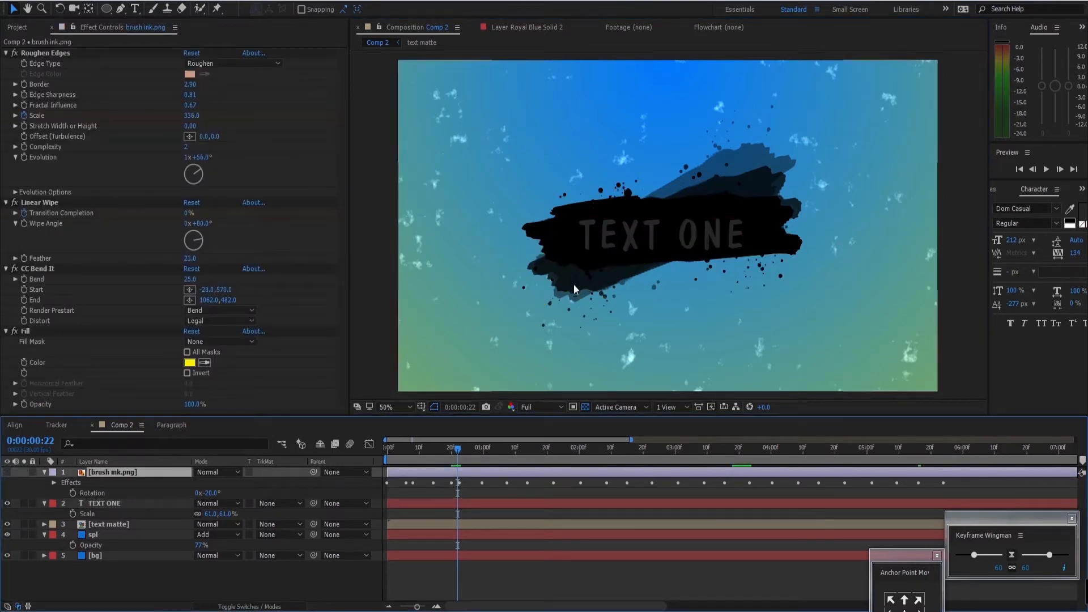
click(85, 502)
click(697, 240)
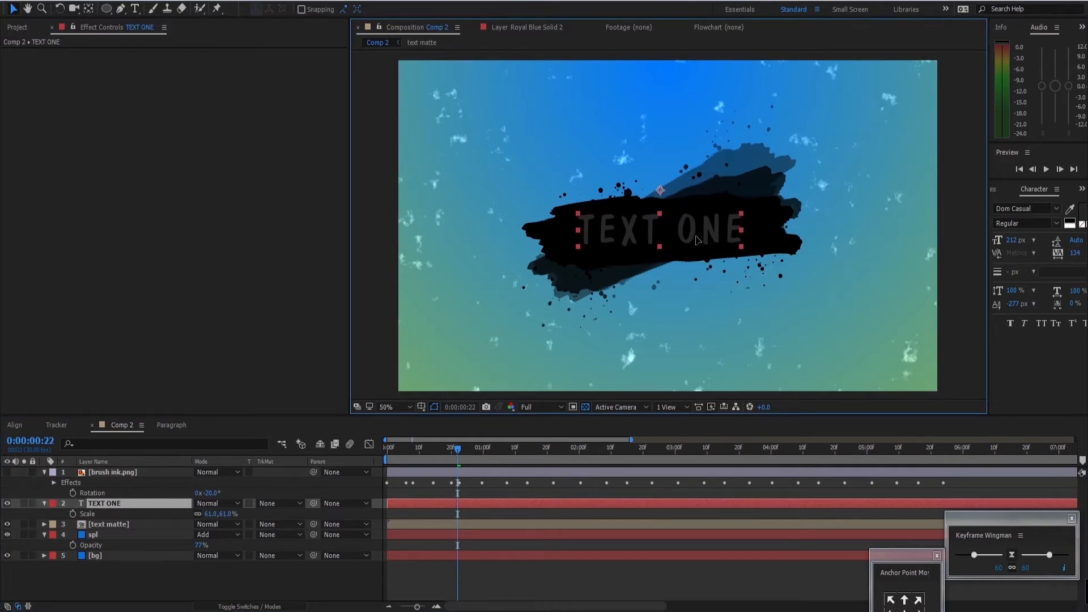
drag(696, 237, 698, 238)
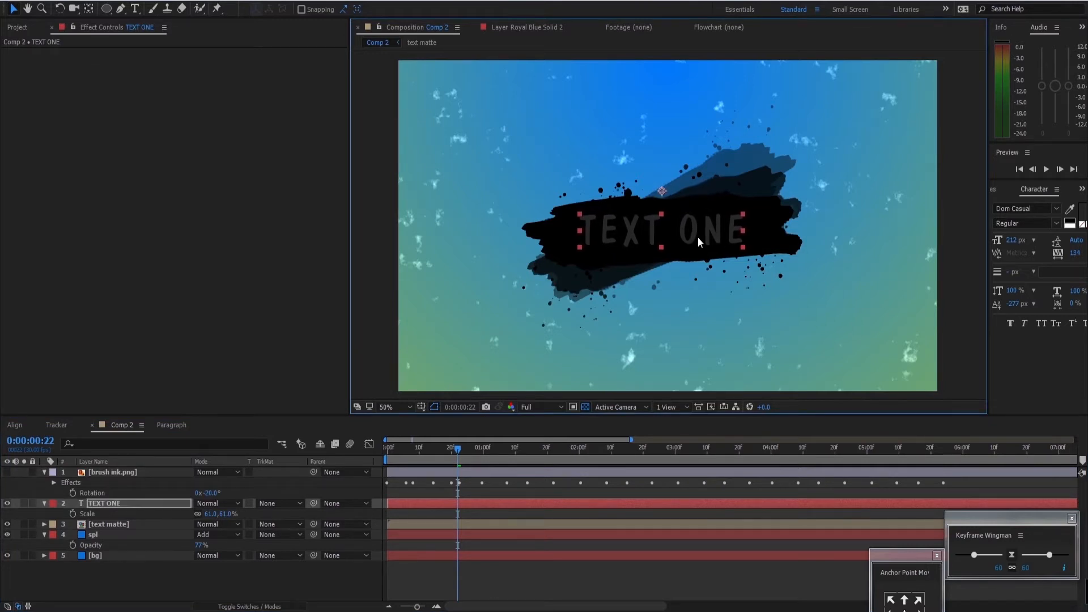
Center the anchor point of TEXT ONE, nudge the text slightly, and show the brush ink.png layer again.
drag(898, 551, 881, 513)
click(860, 453)
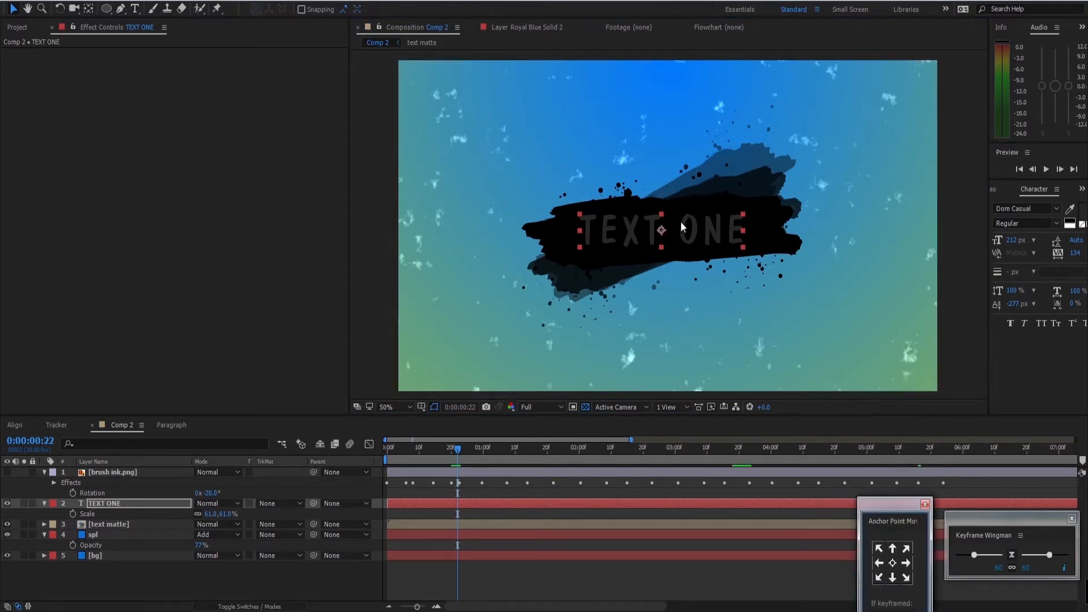
drag(681, 222, 712, 230)
click(137, 502)
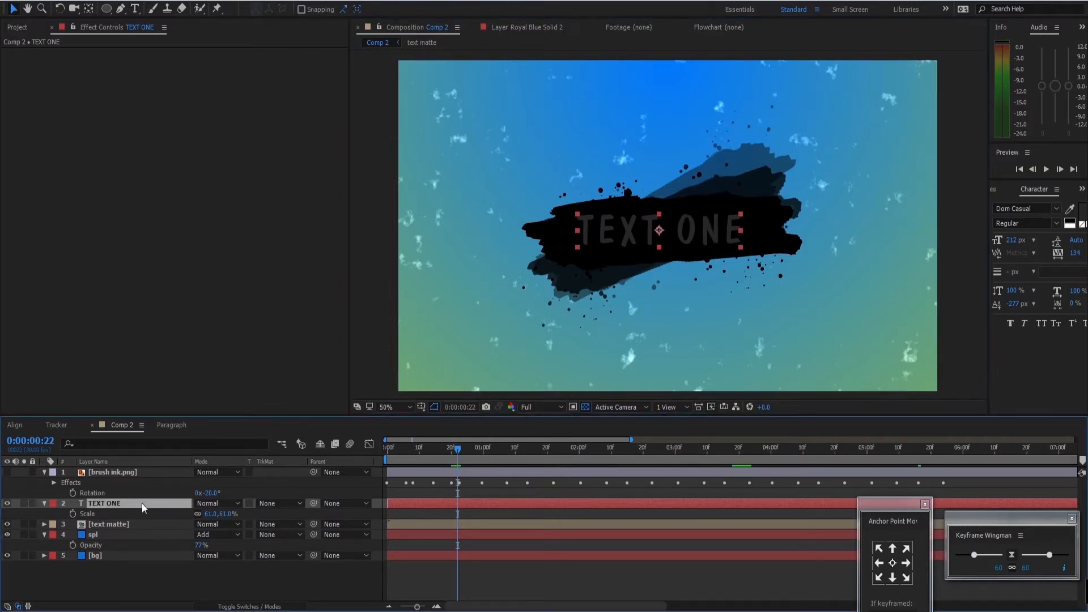
click(7, 471)
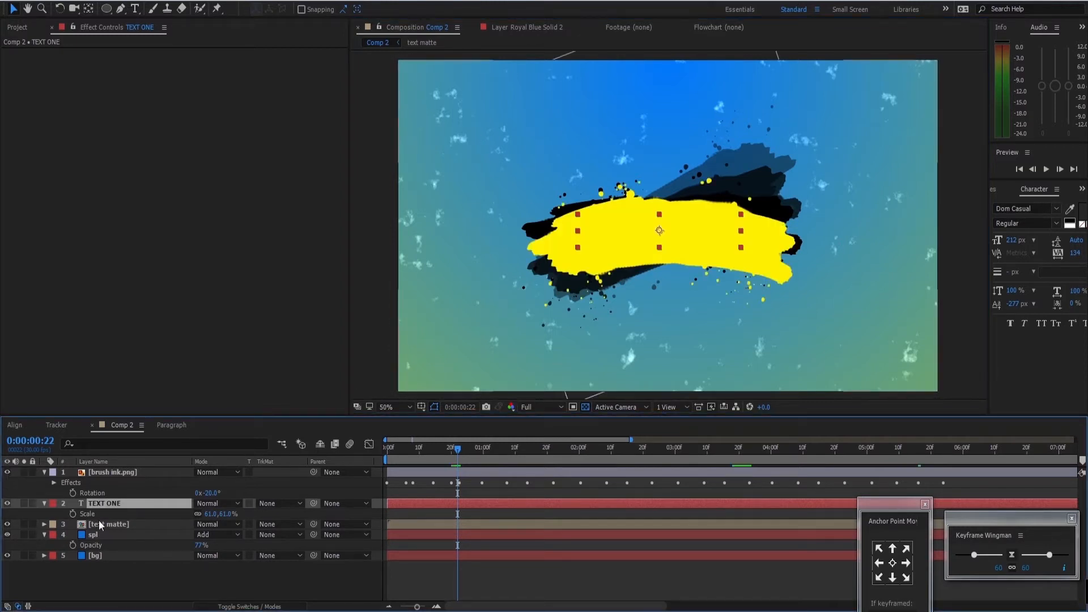
Move the text matte layer directly above TEXT ONE and set the text's track matte to Alpha Inverted Matte.
click(165, 526)
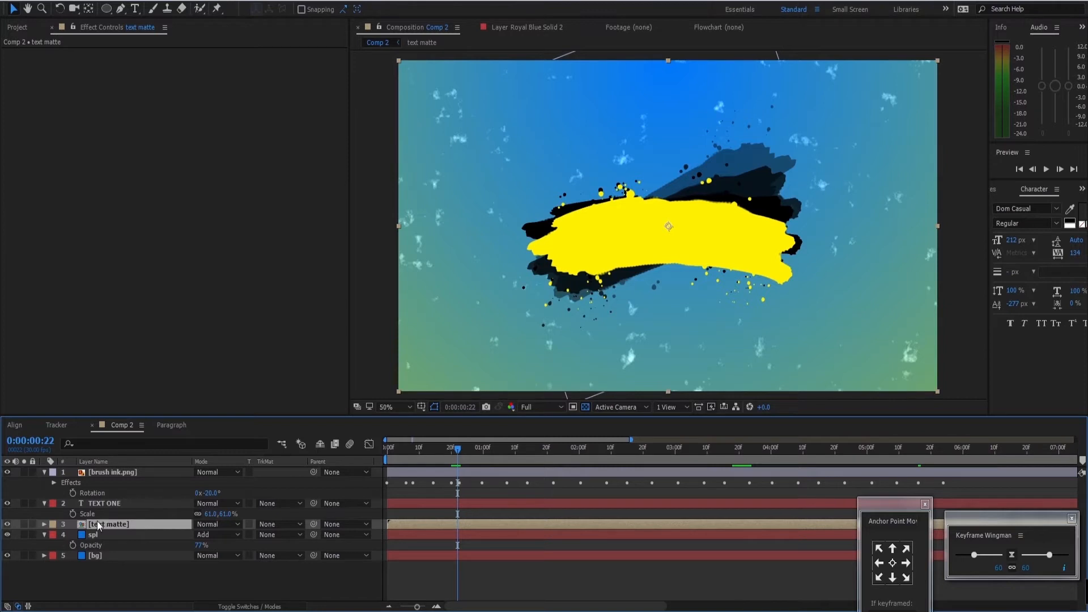
drag(97, 523, 134, 498)
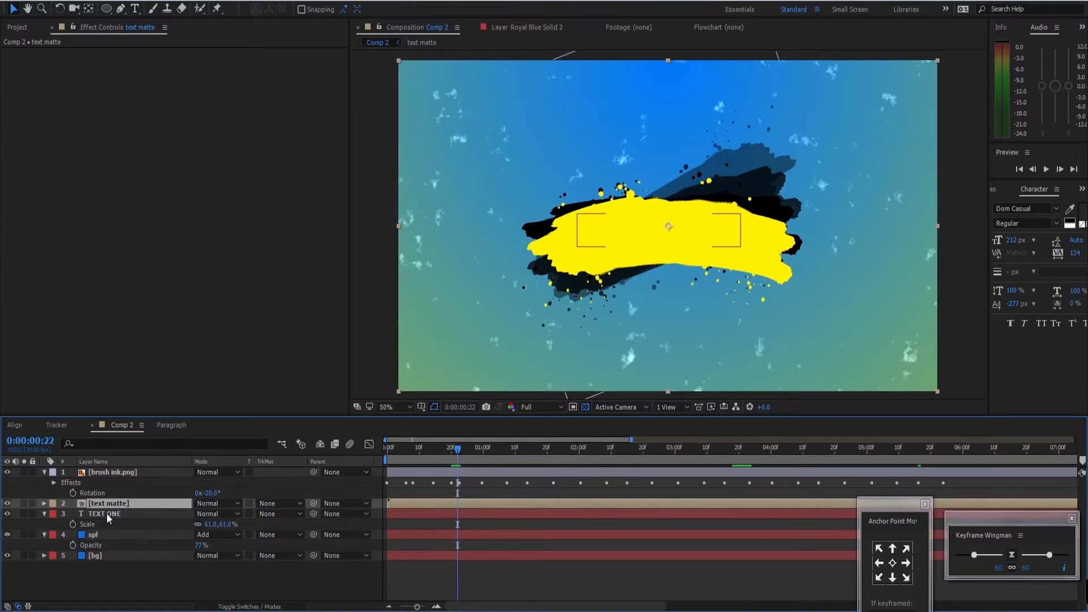
click(112, 512)
click(270, 514)
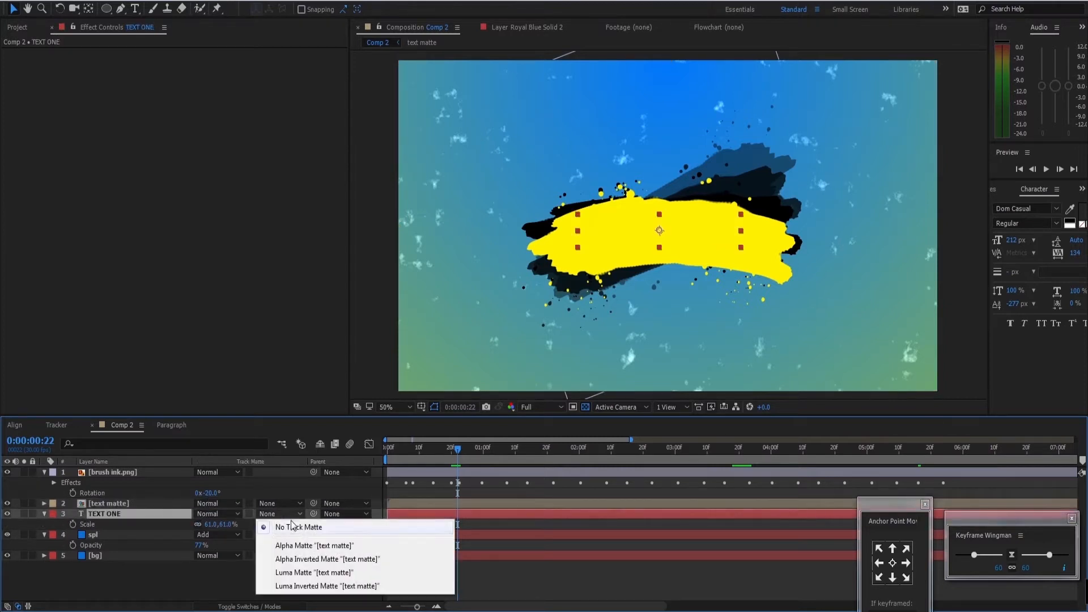
click(314, 559)
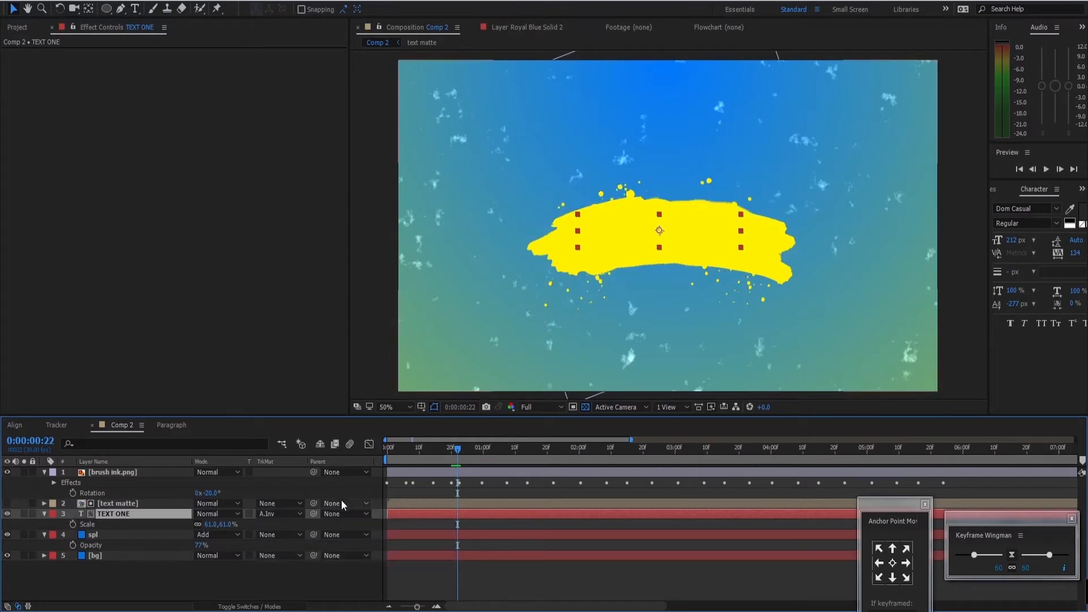
Hide the brush ink.png layer and change the track matte of TEXT ONE to Alpha Matte.
click(6, 472)
click(278, 514)
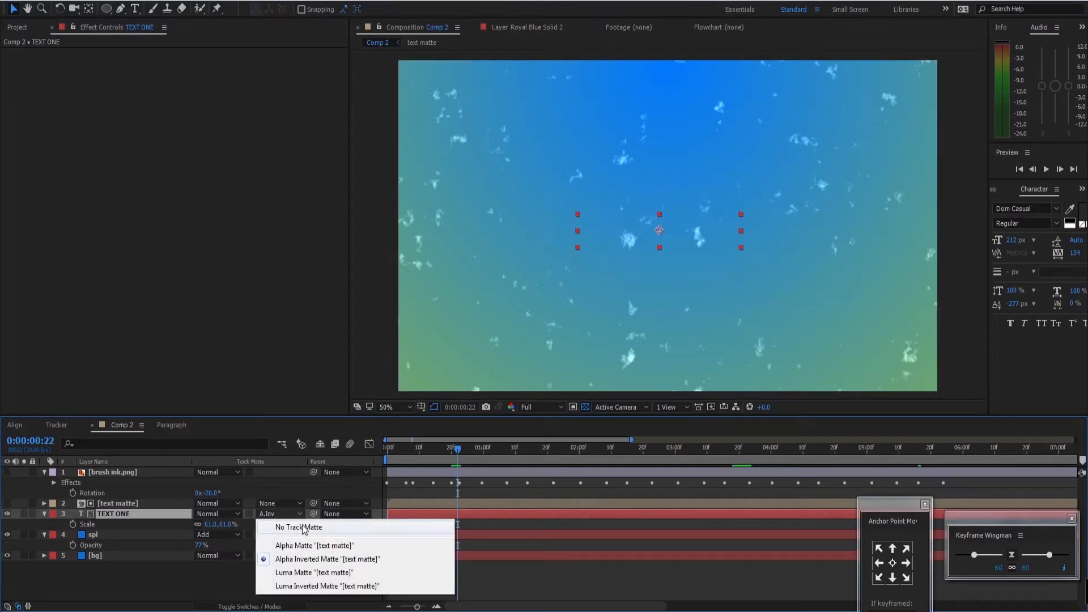
click(316, 545)
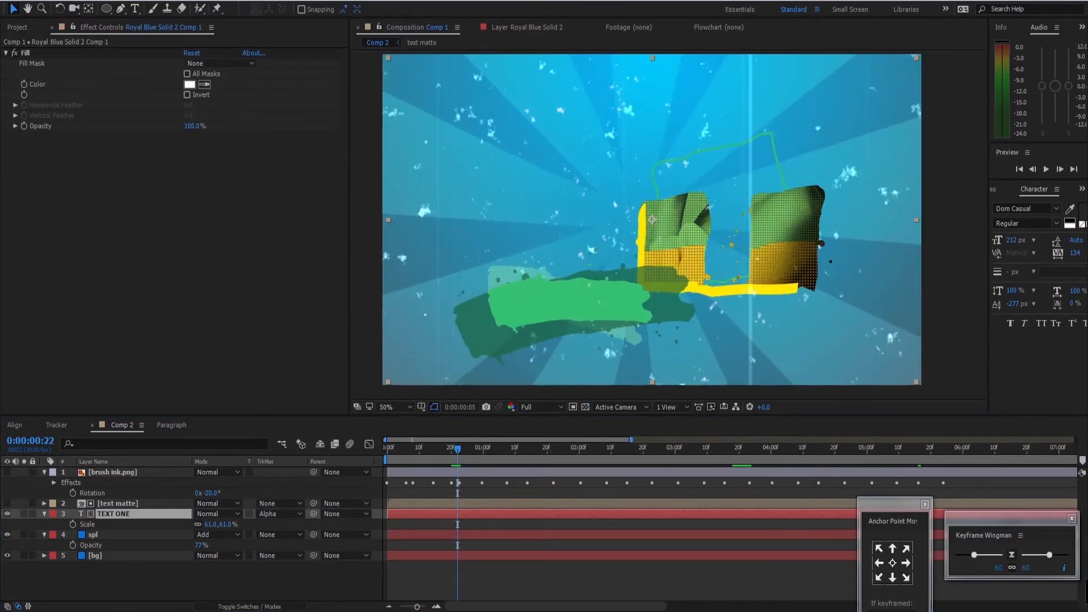
Preview the matted TEXT ONE reveal in Comp 2 from the start.
click(492, 569)
drag(457, 449, 379, 456)
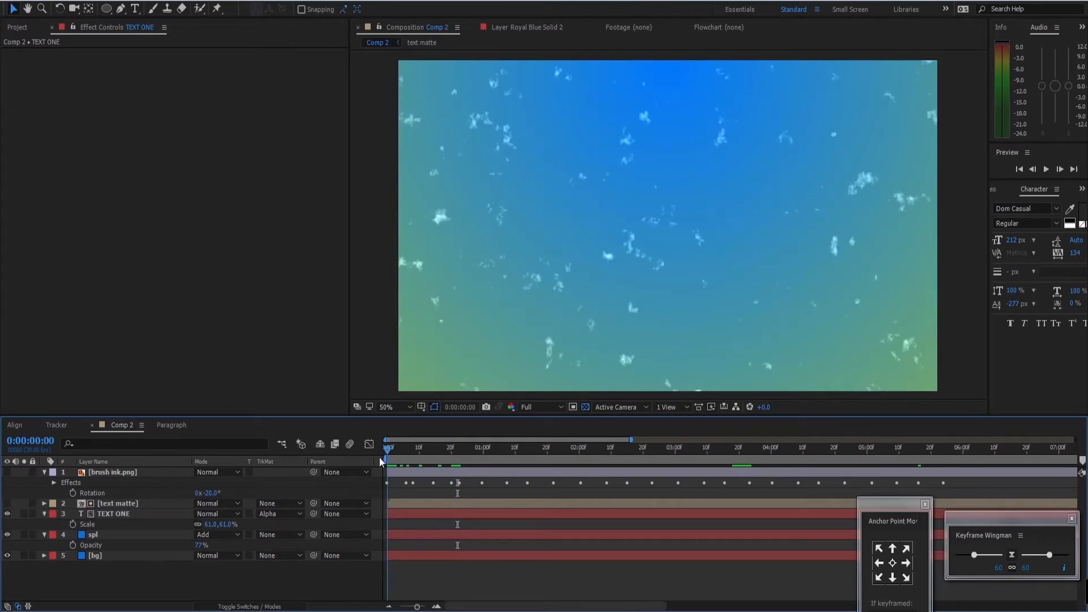
drag(487, 451, 406, 455)
key(space)
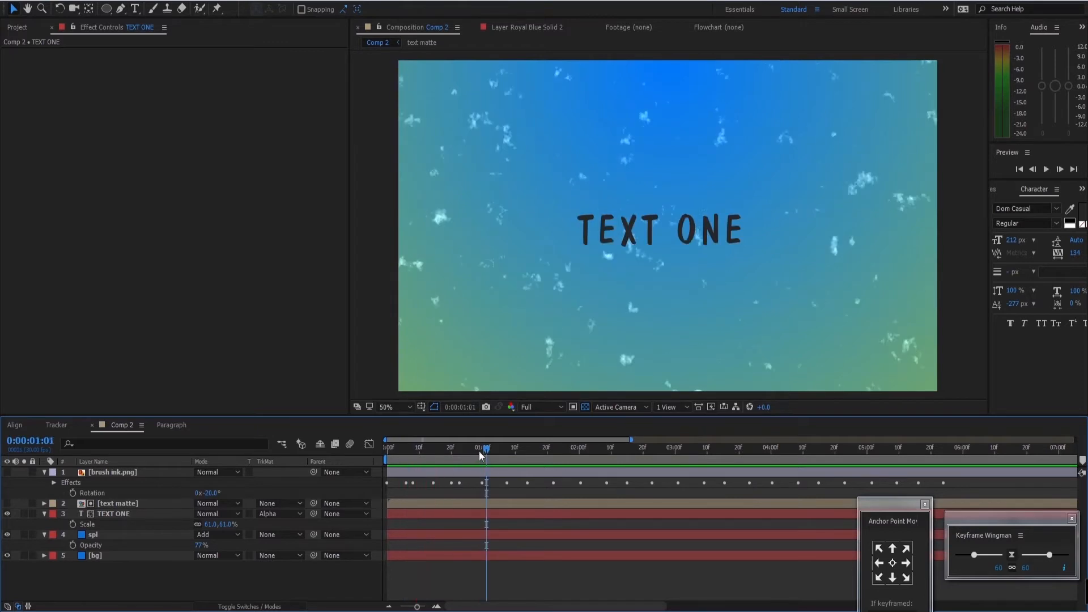
key(space)
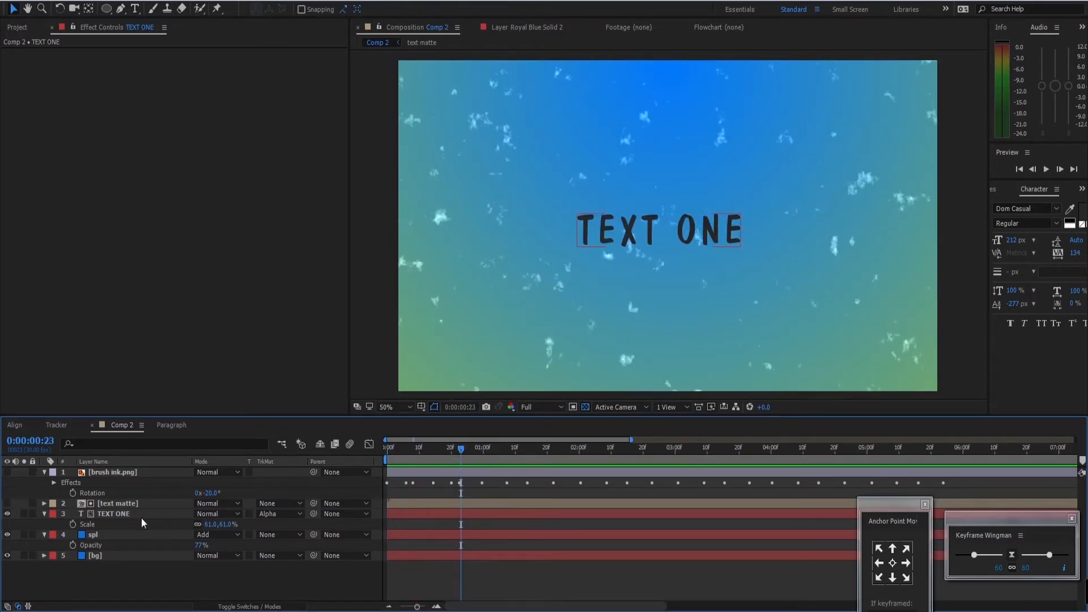
Open the text matte composition and display the keyframes of all three brush ink.png layers in an enlarged timeline.
double_click(135, 501)
mouse_move(413, 449)
mouse_down()
mouse_move(355, 451)
mouse_move(404, 452)
mouse_up()
key(space)
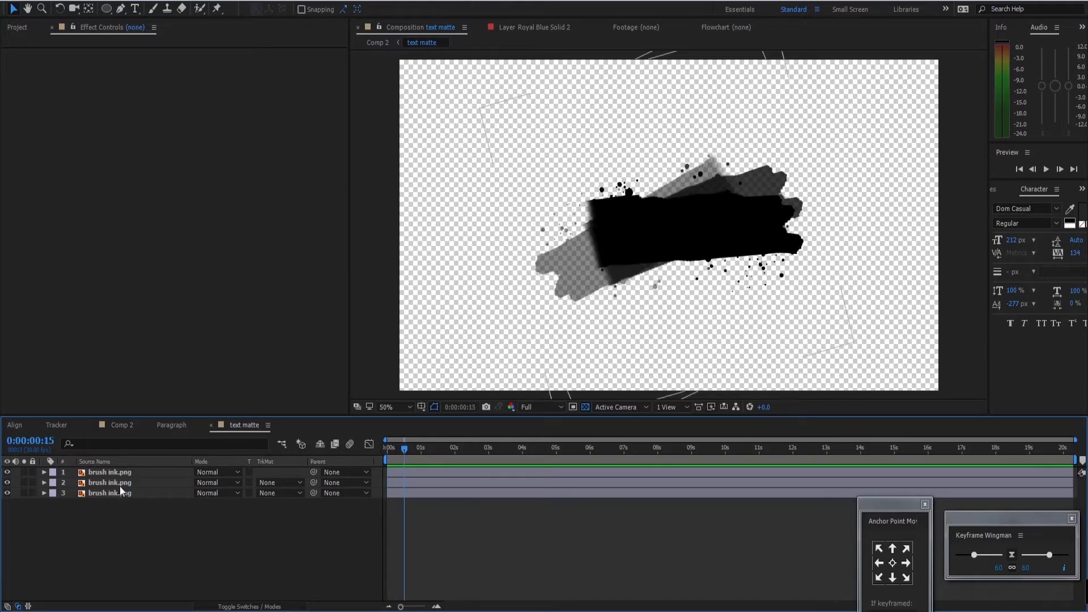
drag(158, 527, 137, 468)
key(u)
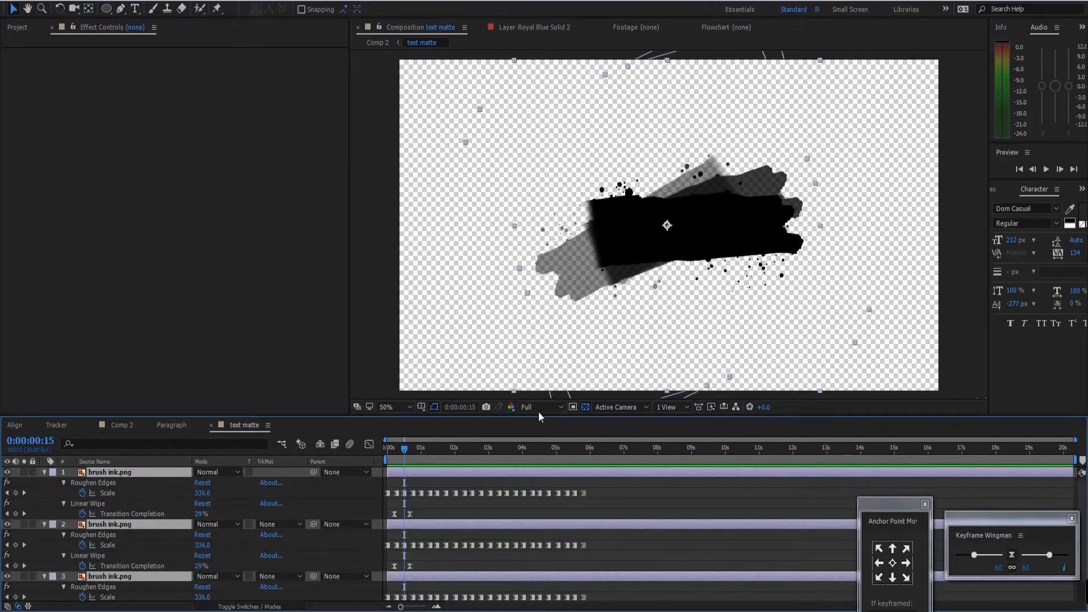
drag(538, 416, 548, 361)
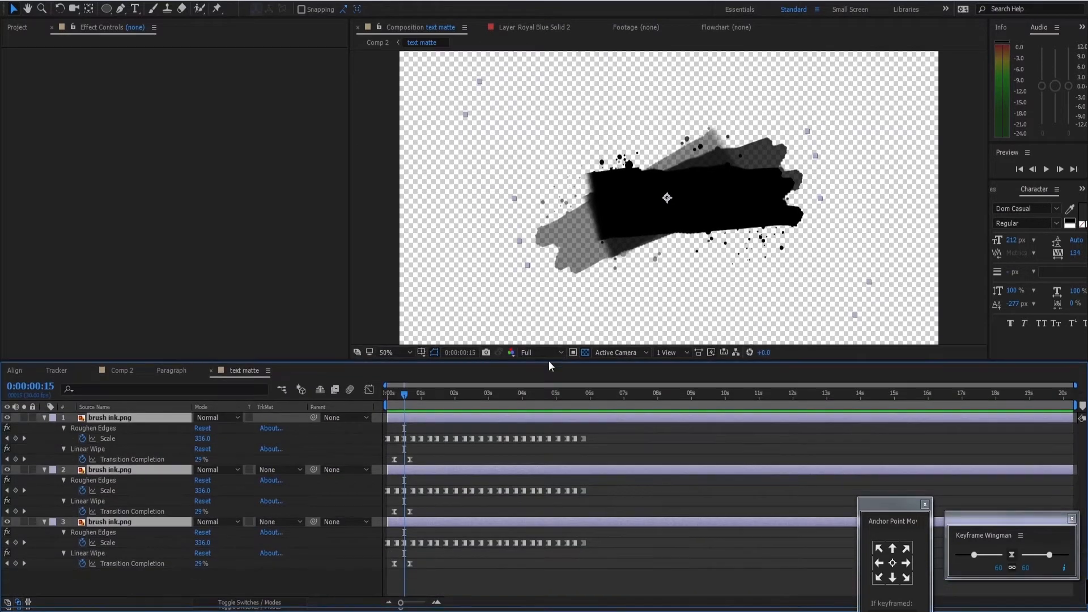
Shift the first brush ink.png layer in text matte a few frames later and preview the reveal from the start.
click(136, 416)
drag(440, 417, 372, 396)
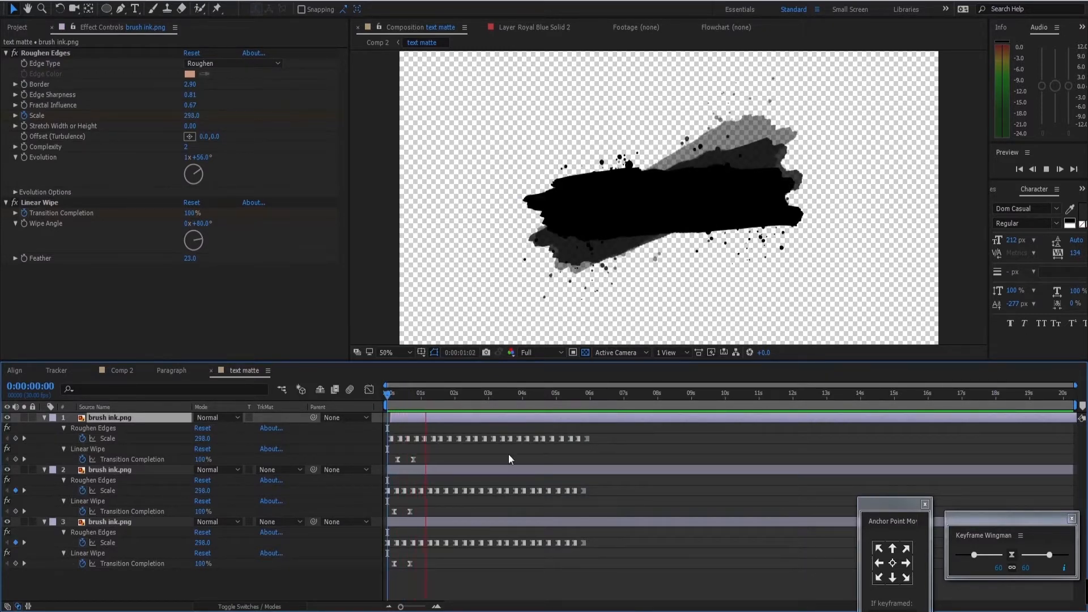
key(space)
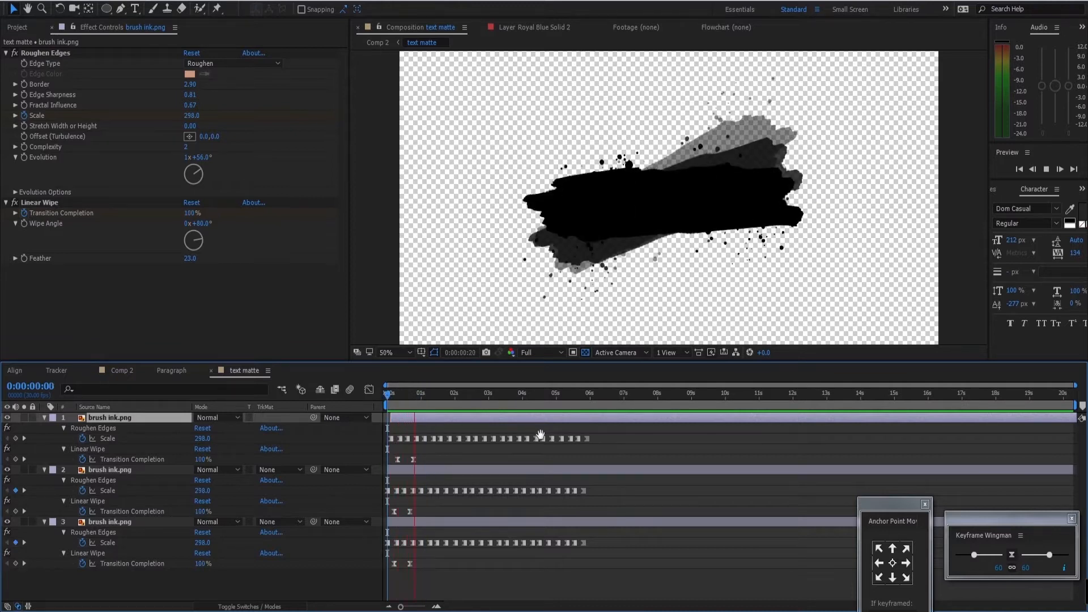
key(space)
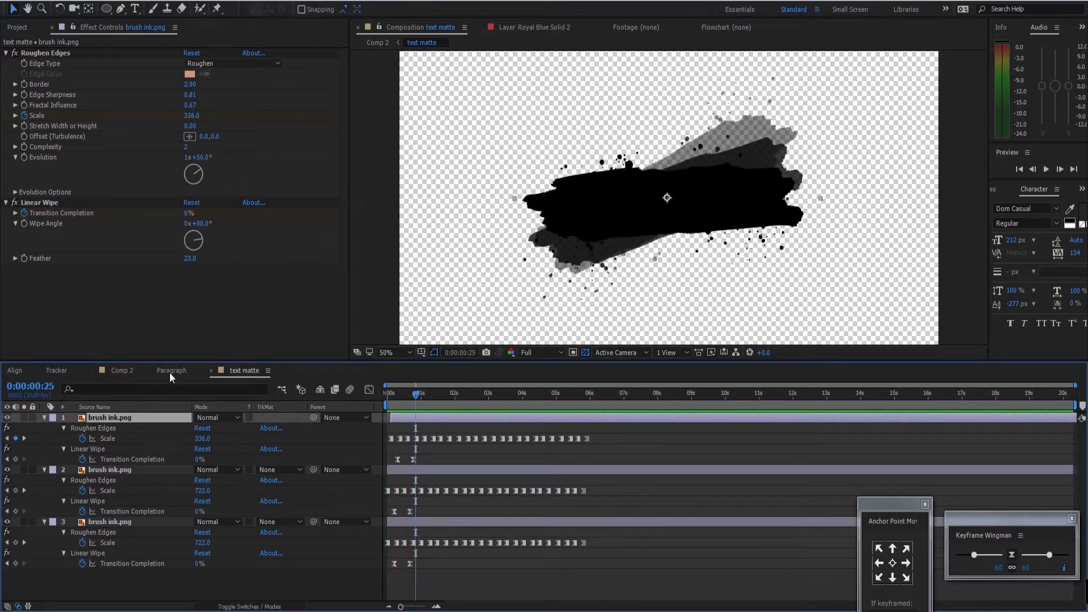
Return to Comp 2 and play the text reveal from the beginning.
click(127, 372)
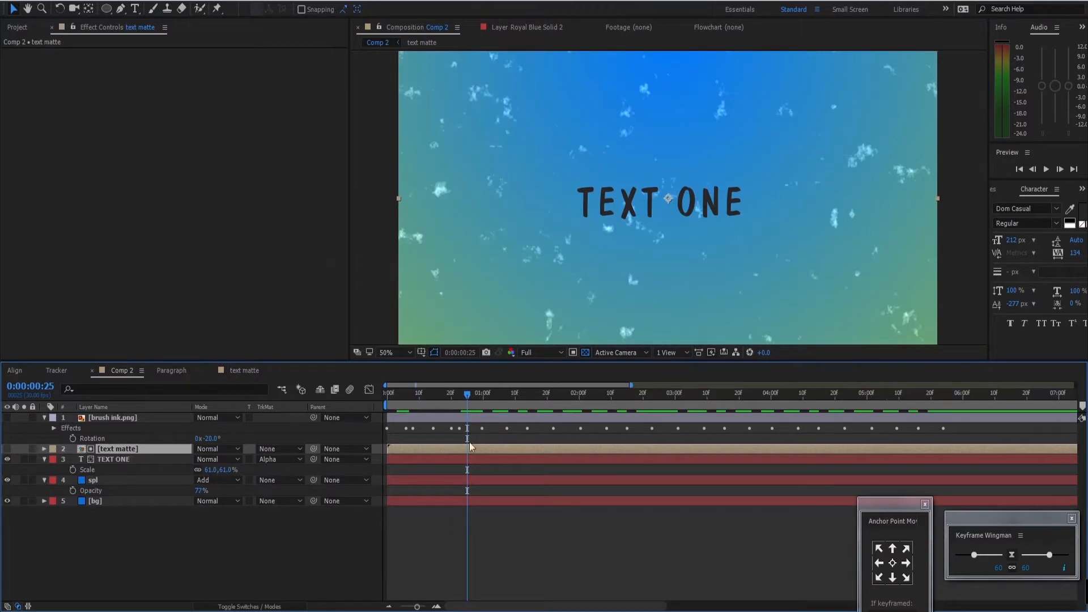
drag(464, 393, 358, 406)
key(space)
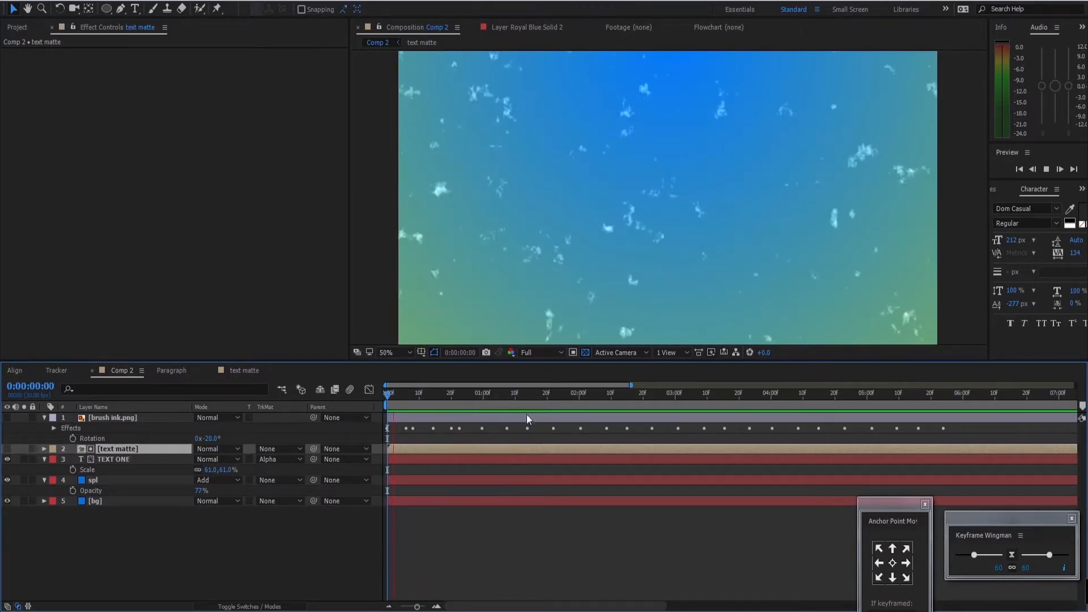
key(space)
Show the brush ink.png layer, move it below TEXT ONE, and start both layers one frame later.
click(8, 415)
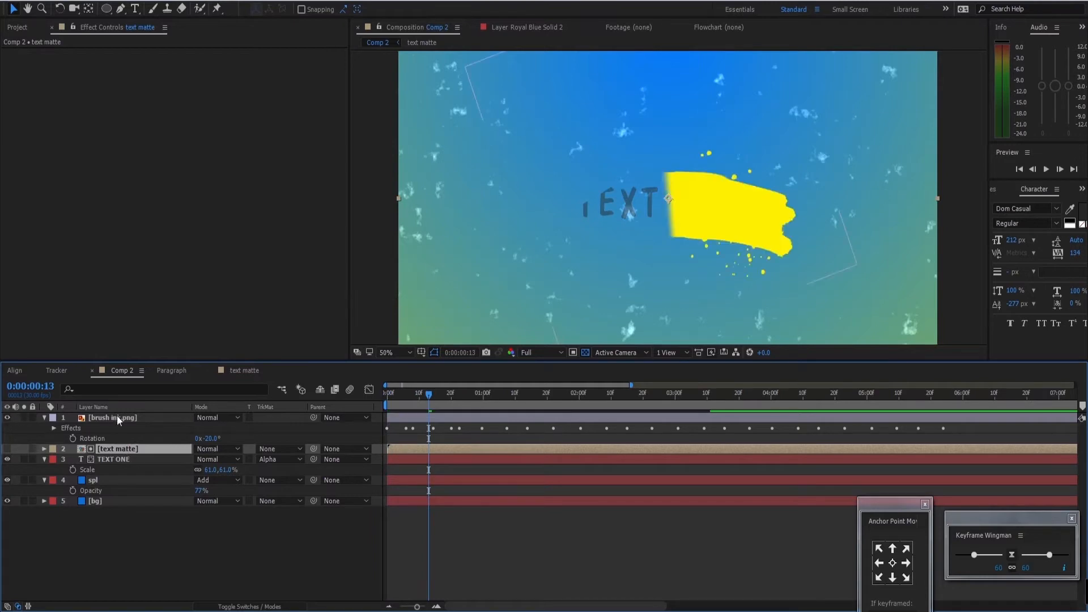
mouse_move(117, 415)
mouse_down()
mouse_move(139, 454)
mouse_move(165, 451)
mouse_move(165, 464)
mouse_up()
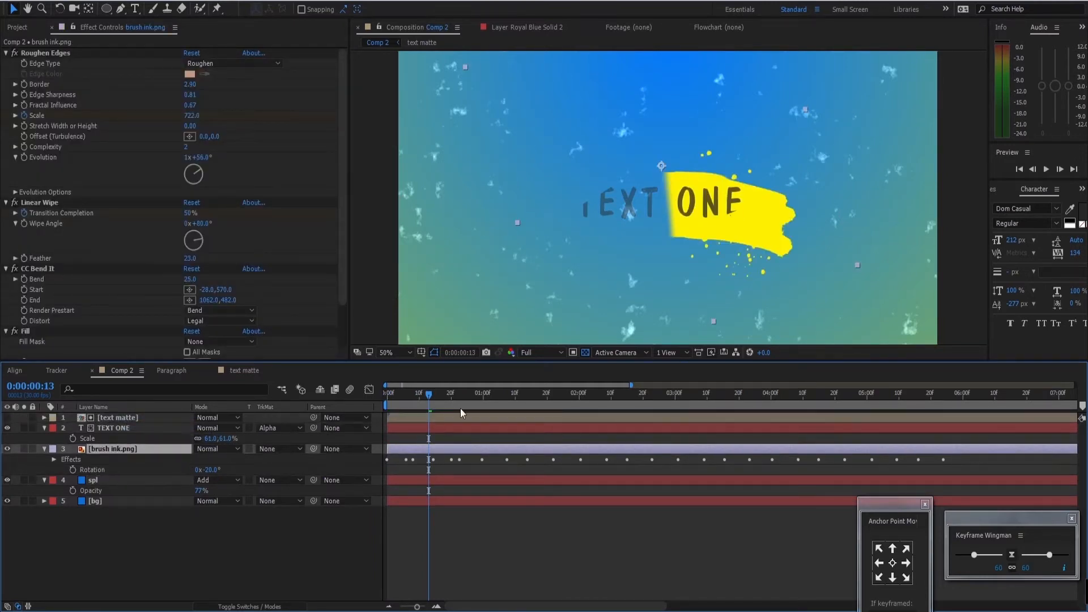
drag(460, 408, 375, 396)
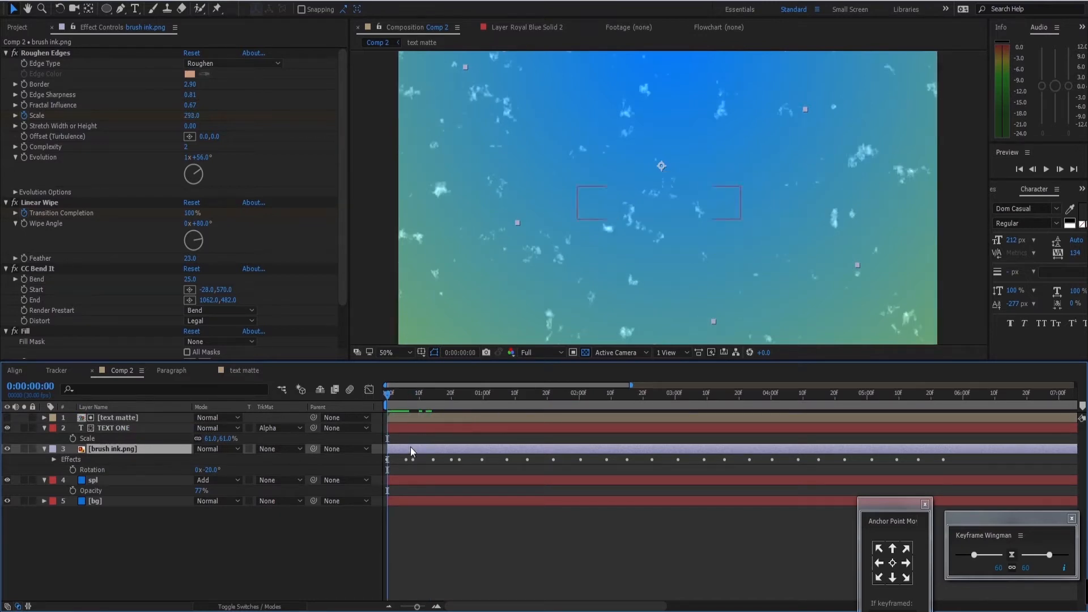
ctrl+click(128, 427)
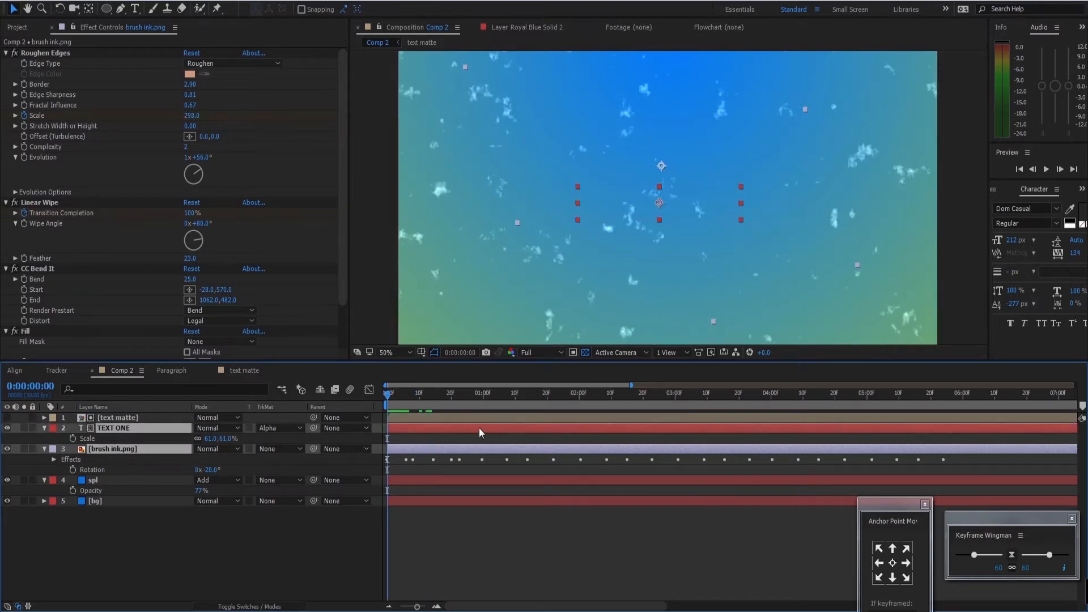
drag(423, 429, 429, 428)
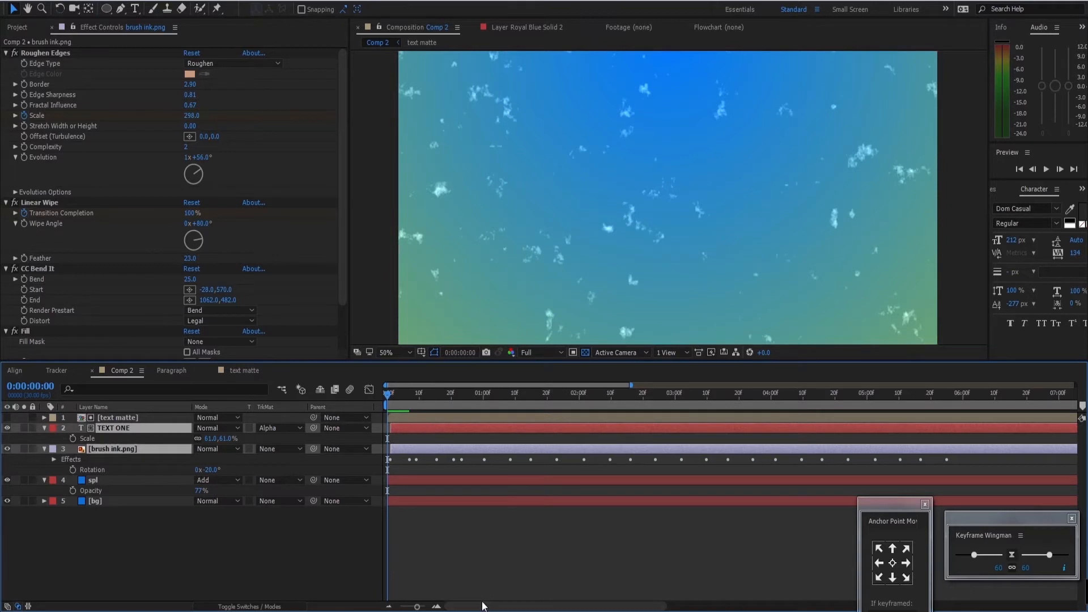
Zoom in on the timeline and preview TEXT ONE revealing together with the yellow brush stroke.
drag(415, 606, 426, 605)
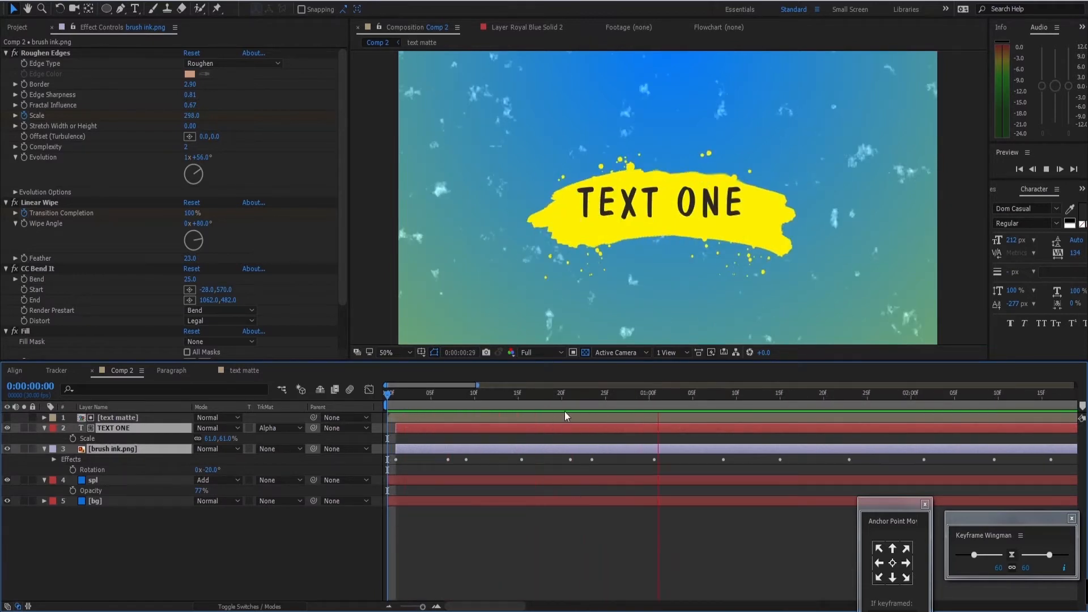
key(space)
drag(638, 395, 646, 401)
key(space)
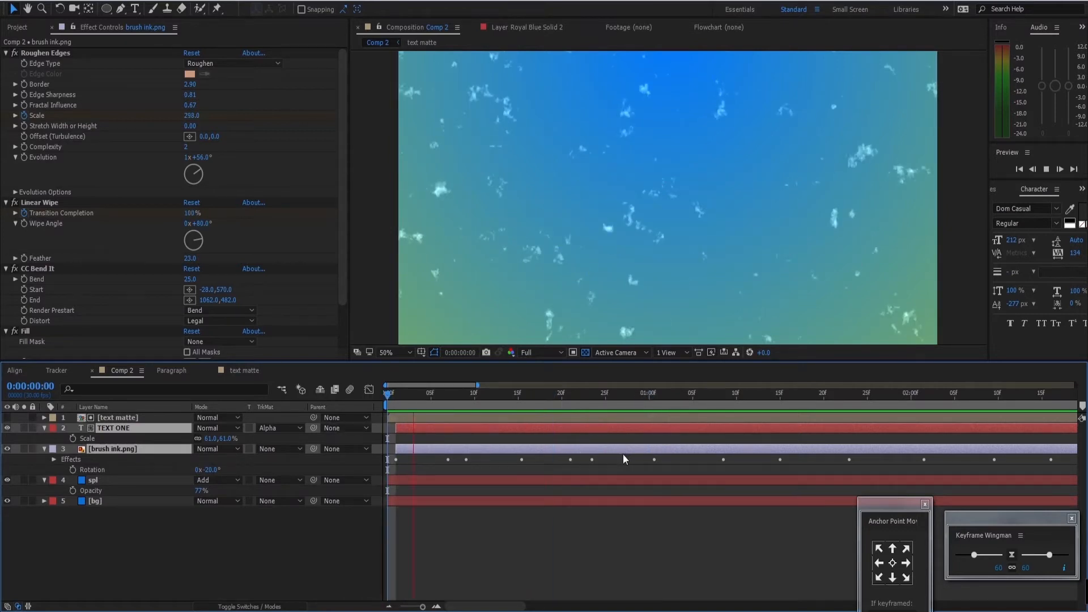
Nudge TEXT ONE slightly down to center it on the yellow brush stroke and replay the reveal from the start.
click(141, 429)
drag(654, 196, 658, 200)
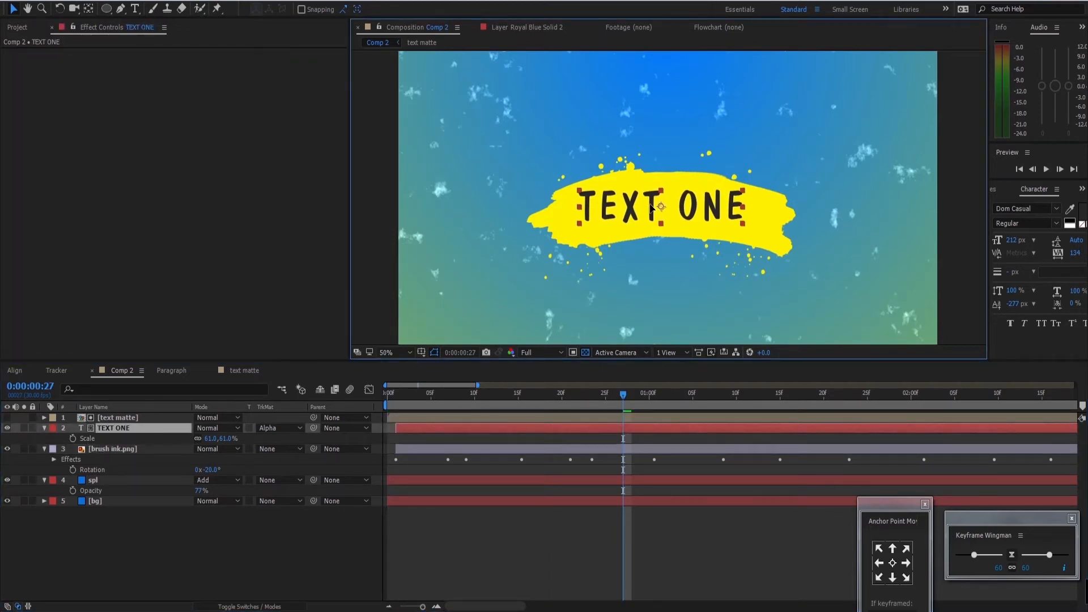
click(358, 428)
key(Home)
key(space)
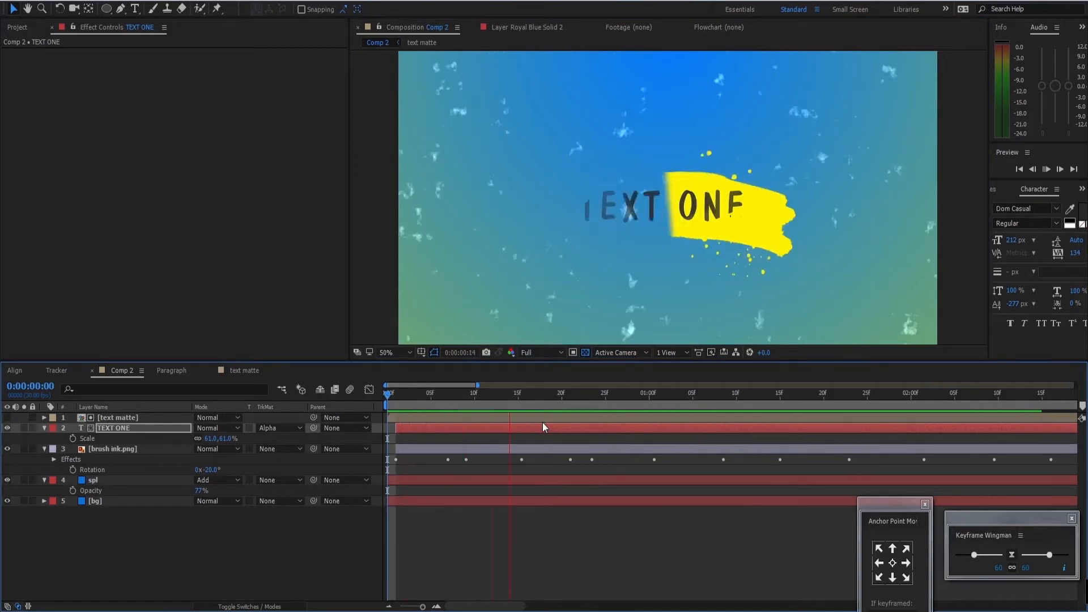
Duplicate the brush ink.png layer, rotate the copy slightly clockwise behind TEXT ONE, and reduce its opacity to 81%.
click(157, 419)
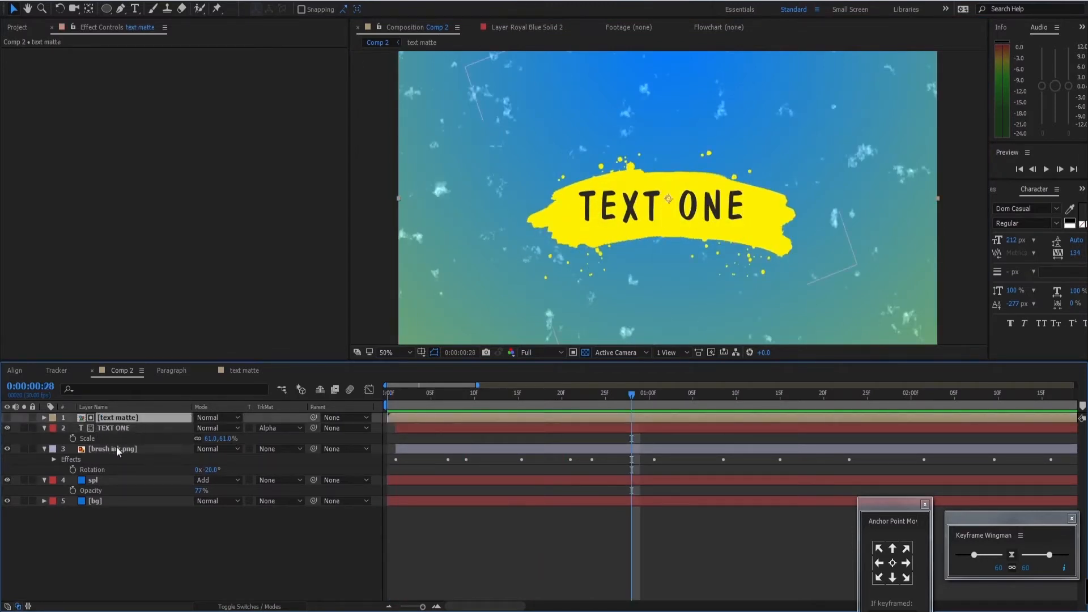
click(155, 448)
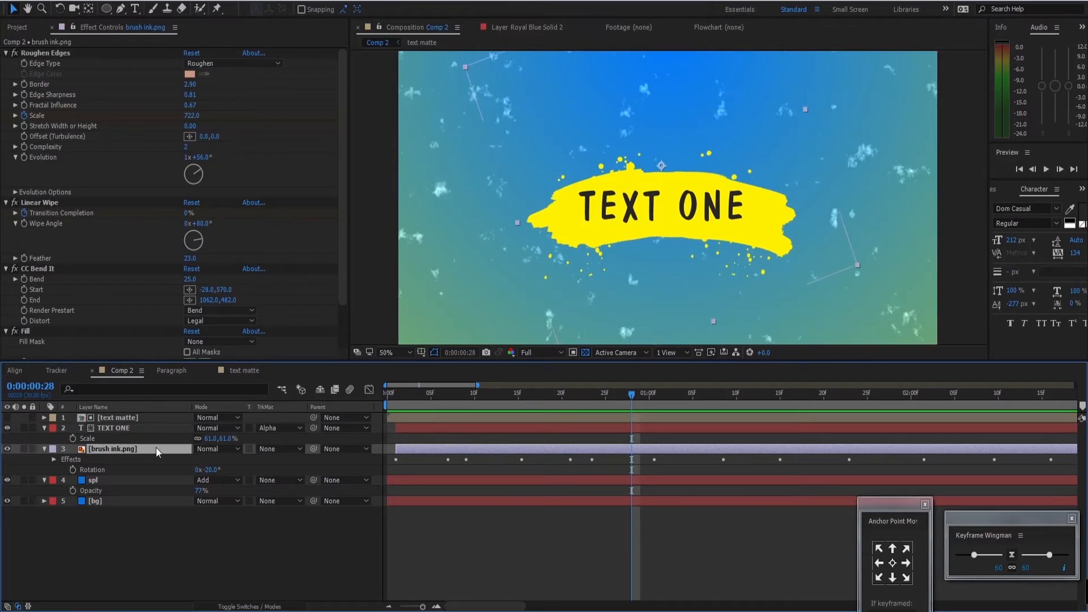
key(ctrl+d)
key(r)
mouse_move(207, 459)
mouse_down()
mouse_move(226, 459)
mouse_move(193, 459)
mouse_up()
key(t)
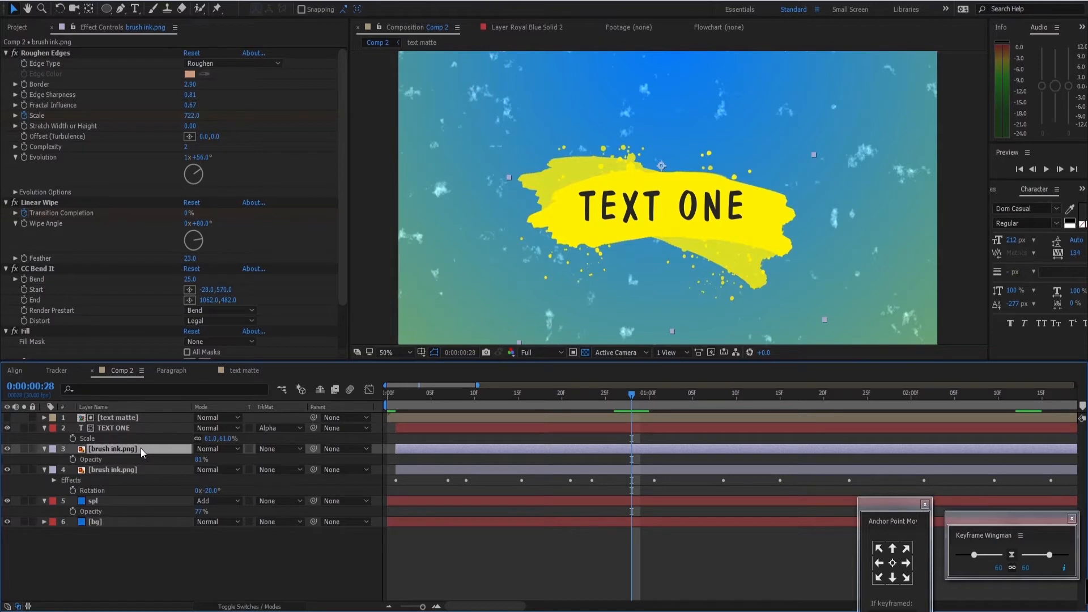
Duplicate the brush ink.png copy again, rotate it to -32°, and move it down and left beneath the main stroke.
key(ctrl+d)
key(r)
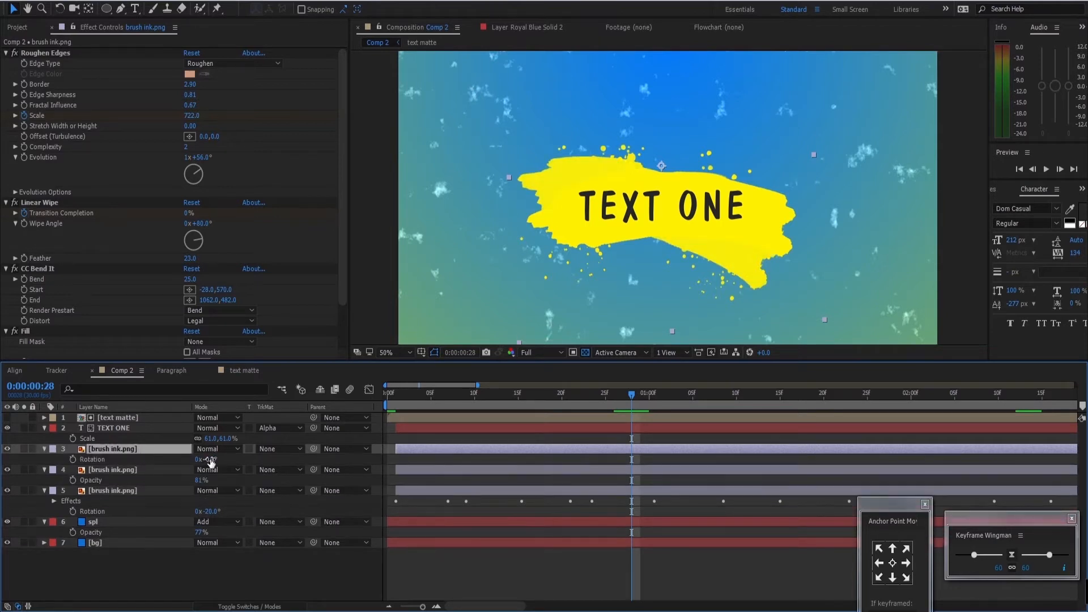
drag(211, 459, 198, 459)
key(Return)
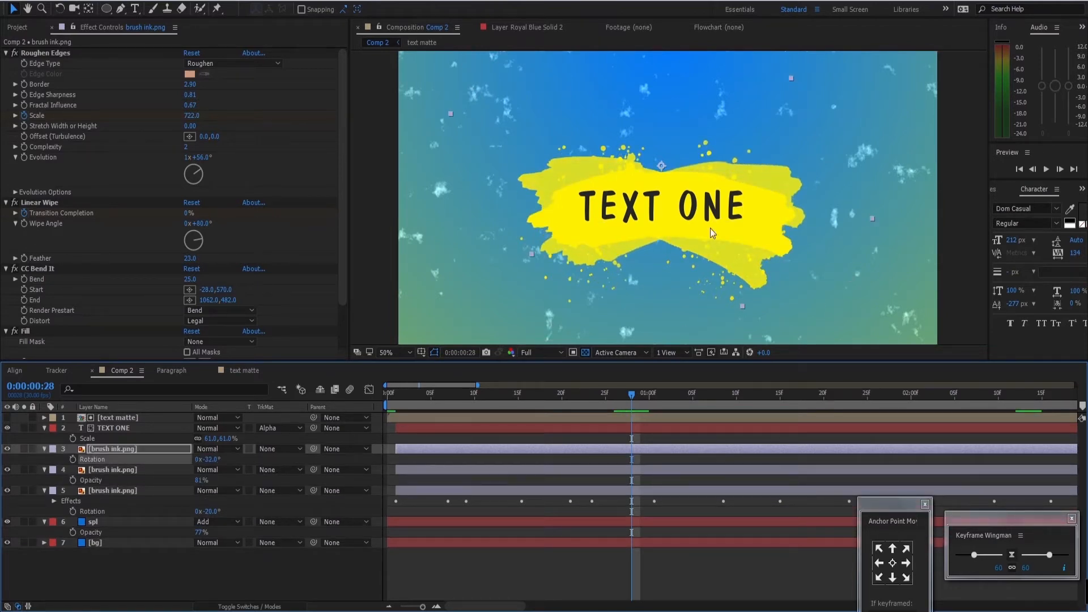
drag(771, 177, 735, 199)
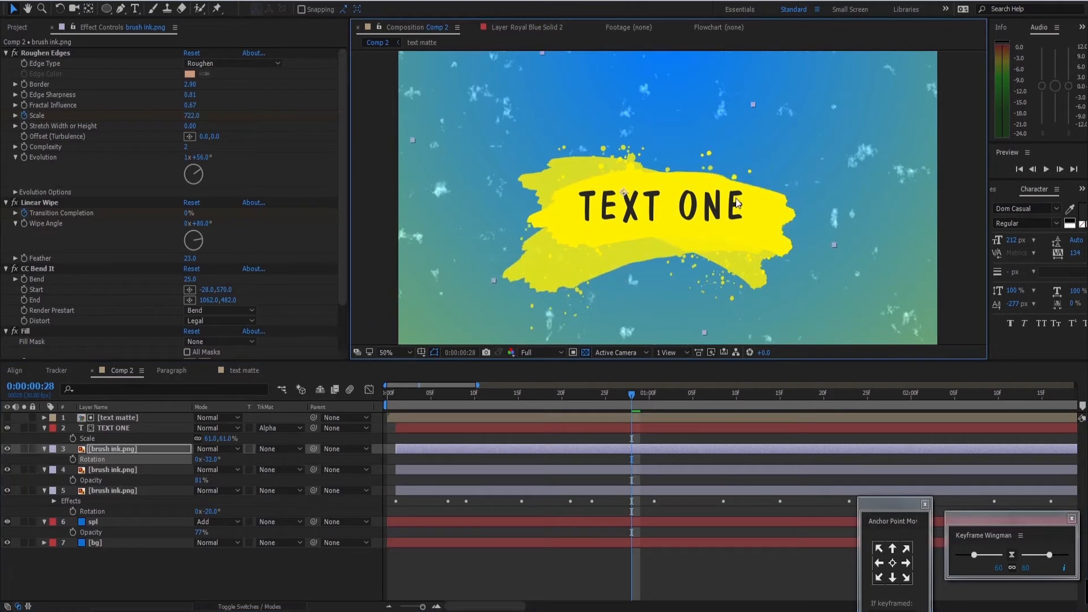
Set the opacity of the newest brush ink.png copy to 45% and deselect it.
click(158, 447)
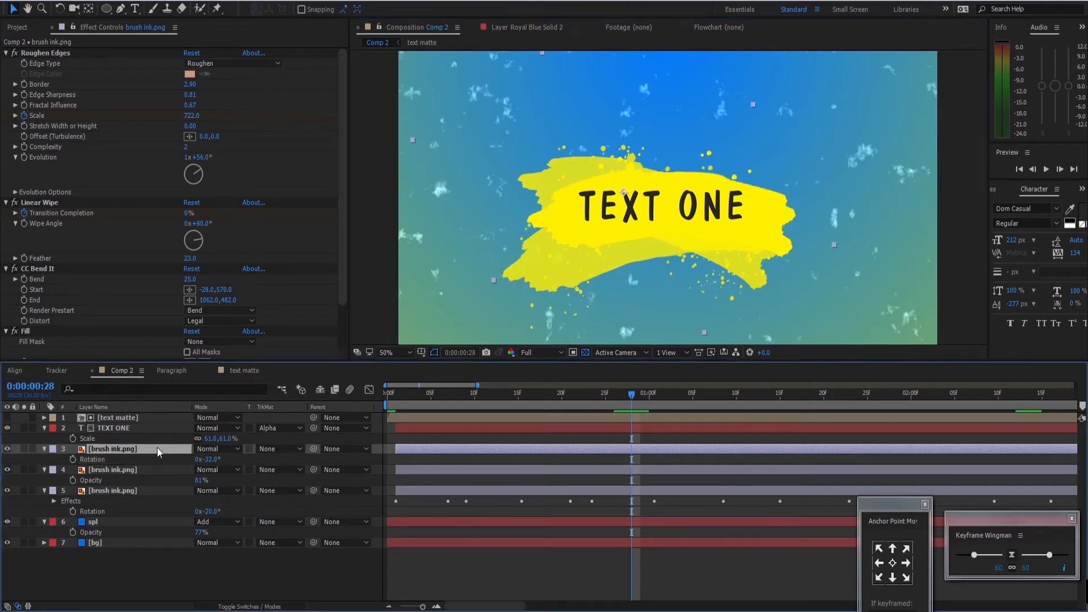
key(t)
drag(200, 460, 180, 463)
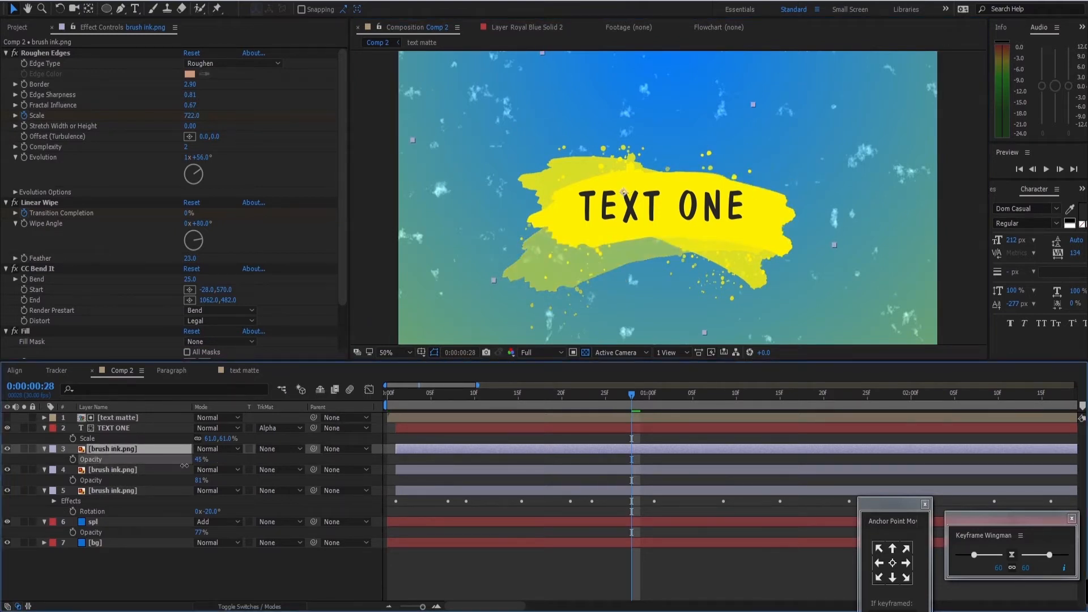
click(215, 564)
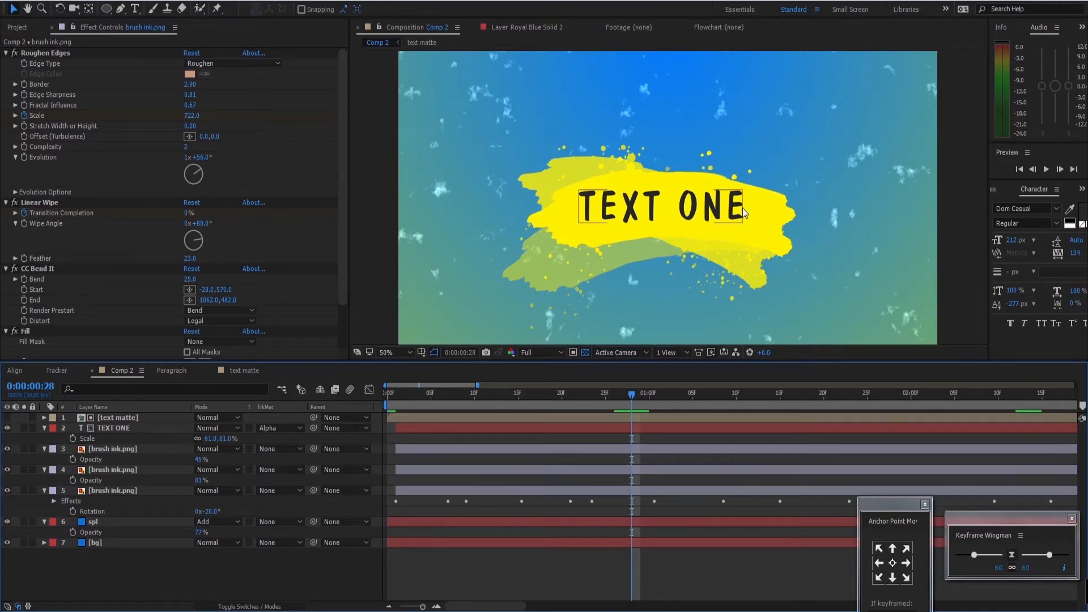
Play back the layered brush strokes around TEXT ONE and inspect the composition at a closer view.
scroll(741, 208, down, 2)
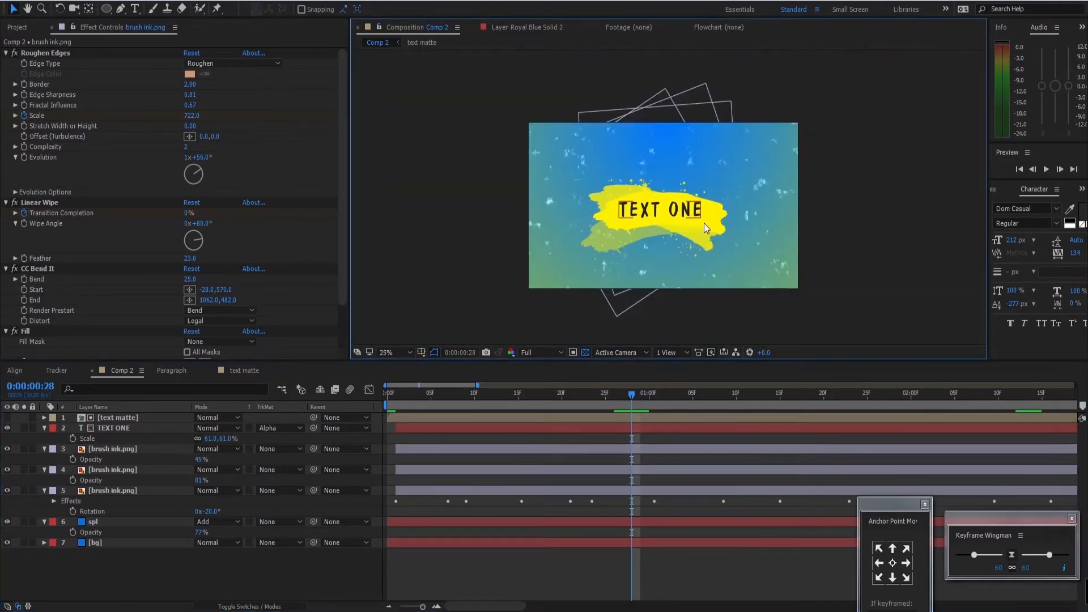
key(space)
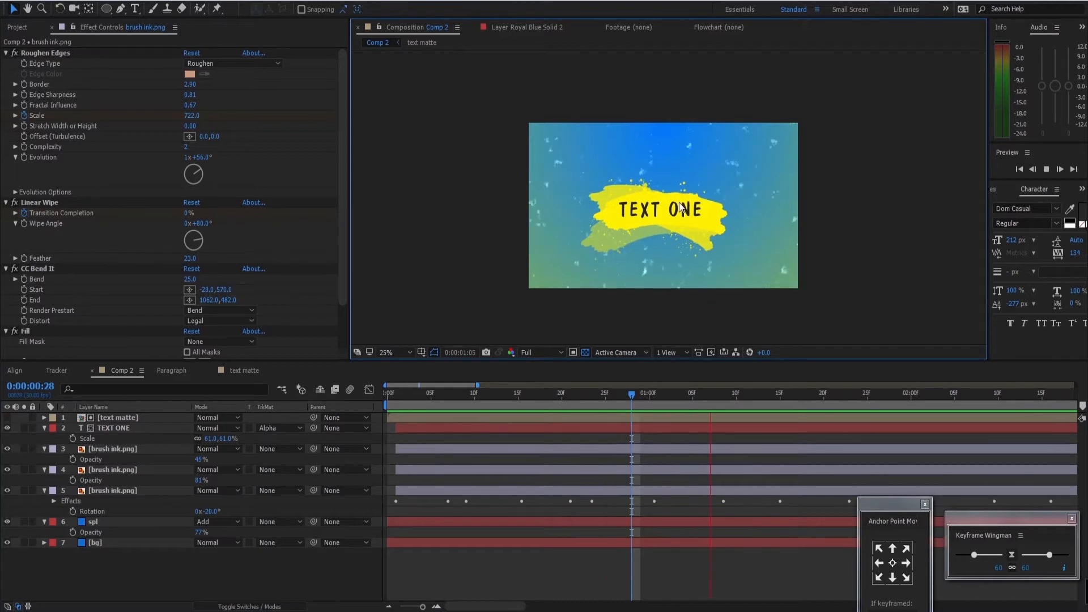
scroll(680, 203, up, 2)
scroll(679, 203, down, 2)
scroll(670, 201, up, 2)
drag(677, 187, 677, 188)
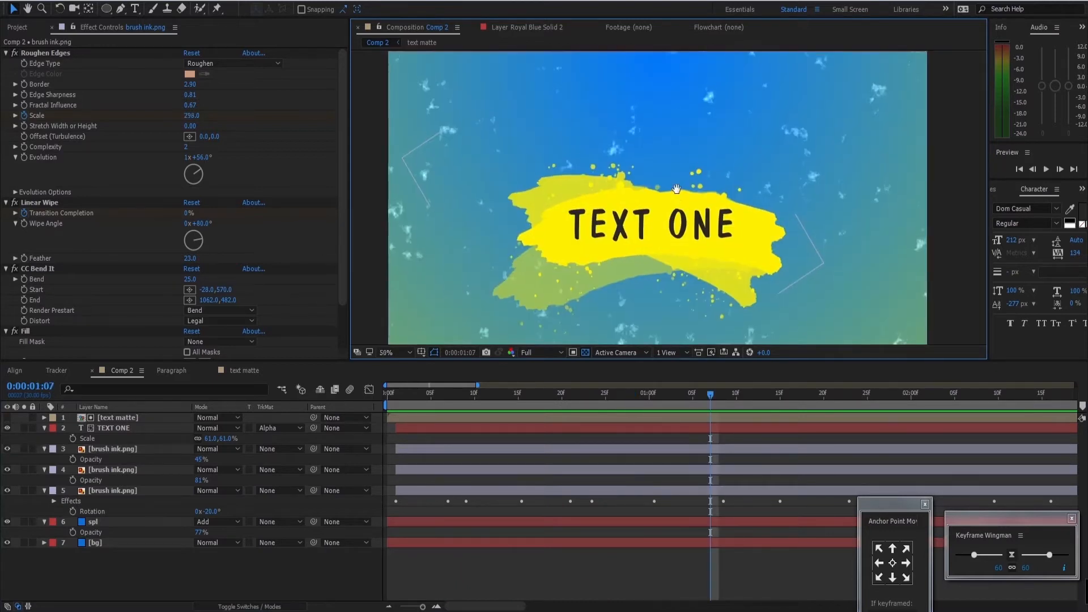
Change the fill color of TEXT ONE to a medium green.
click(141, 429)
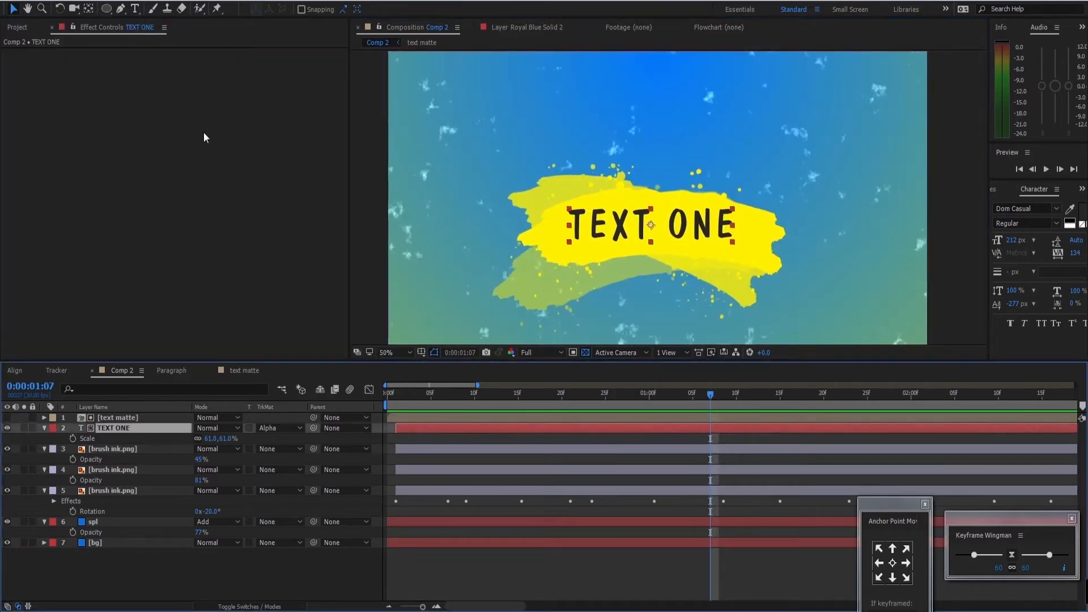
click(1083, 213)
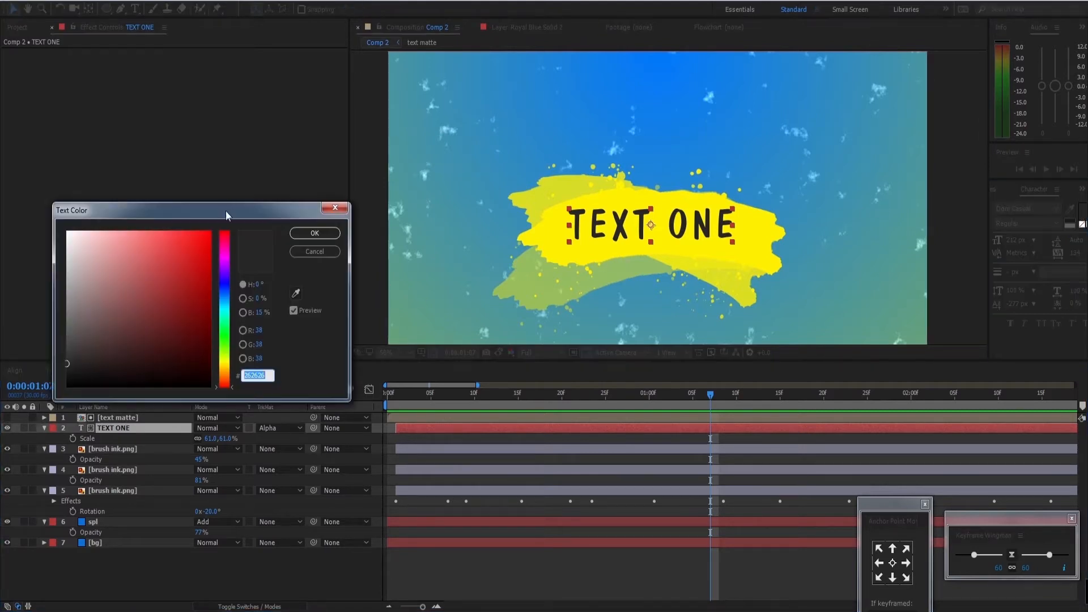
drag(226, 216, 278, 187)
click(277, 309)
click(246, 217)
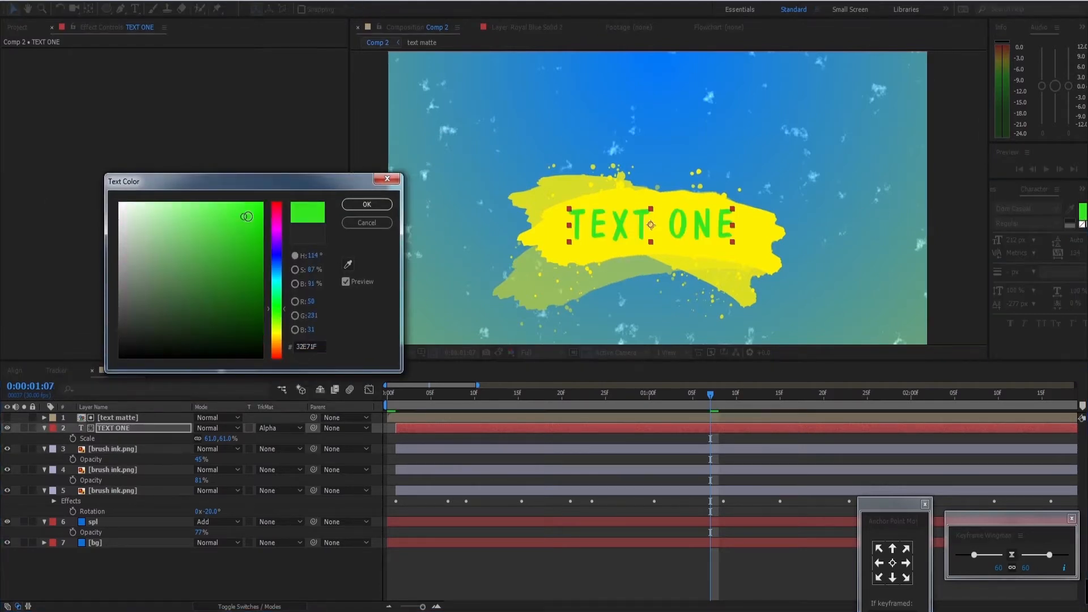
click(366, 204)
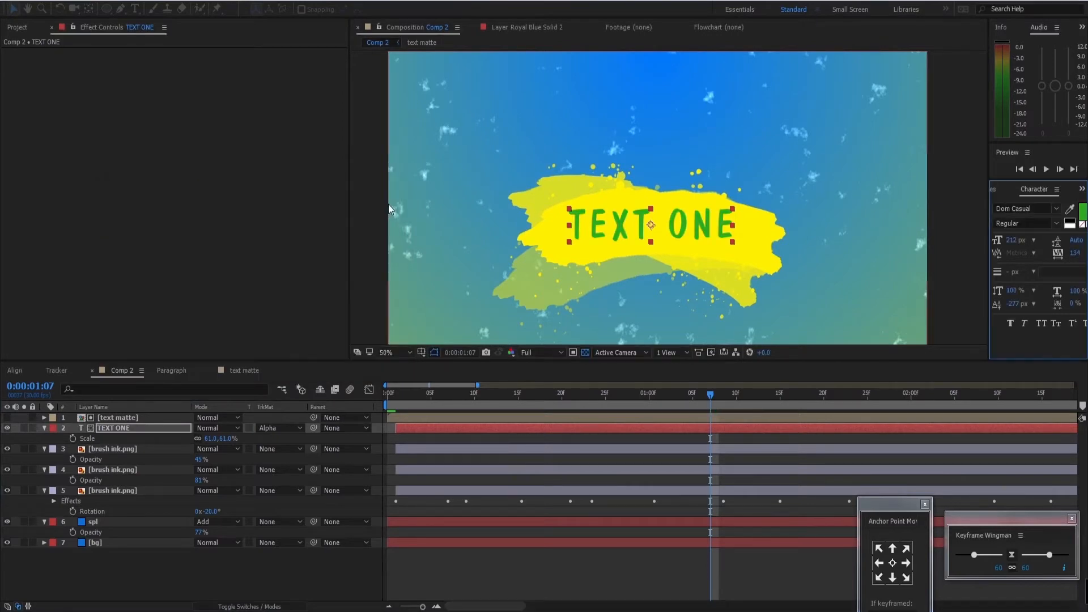
Preview the green TEXT ONE reveal and return to the first frame.
scroll(701, 213, down, 2)
scroll(705, 195, up, 2)
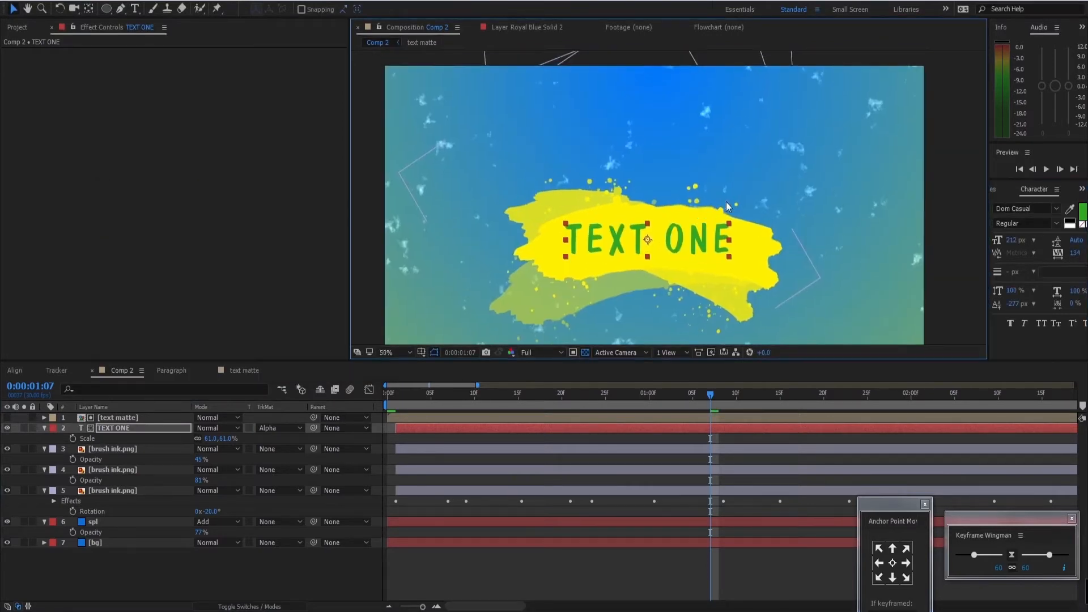
key(space)
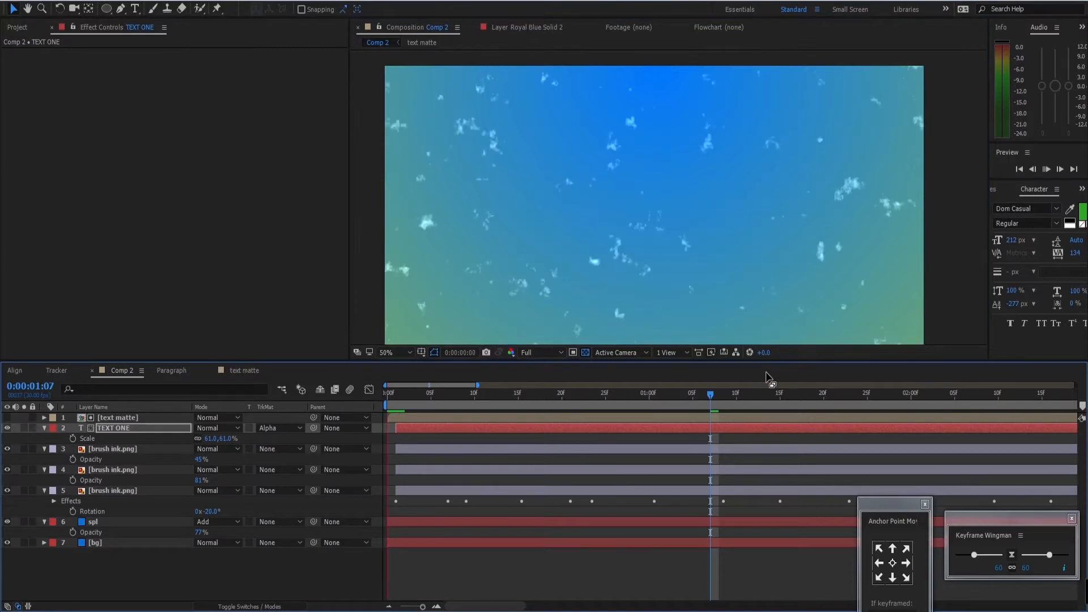
key(space)
key(Home)
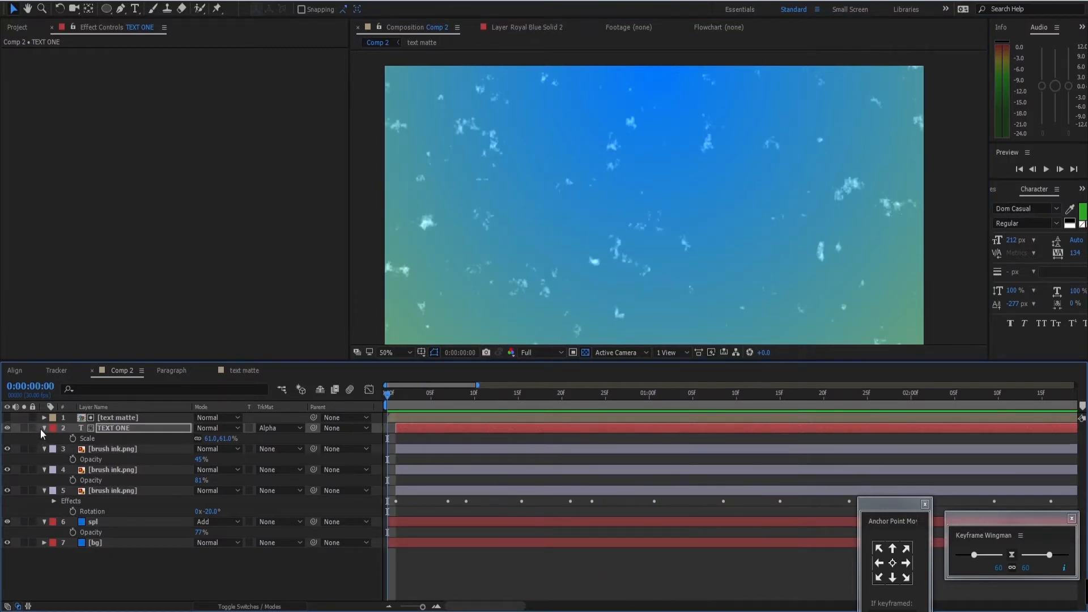
Reveal TEXT ONE's Position property, enable keyframing on it, and place the first keyframe at frame 12.
click(44, 428)
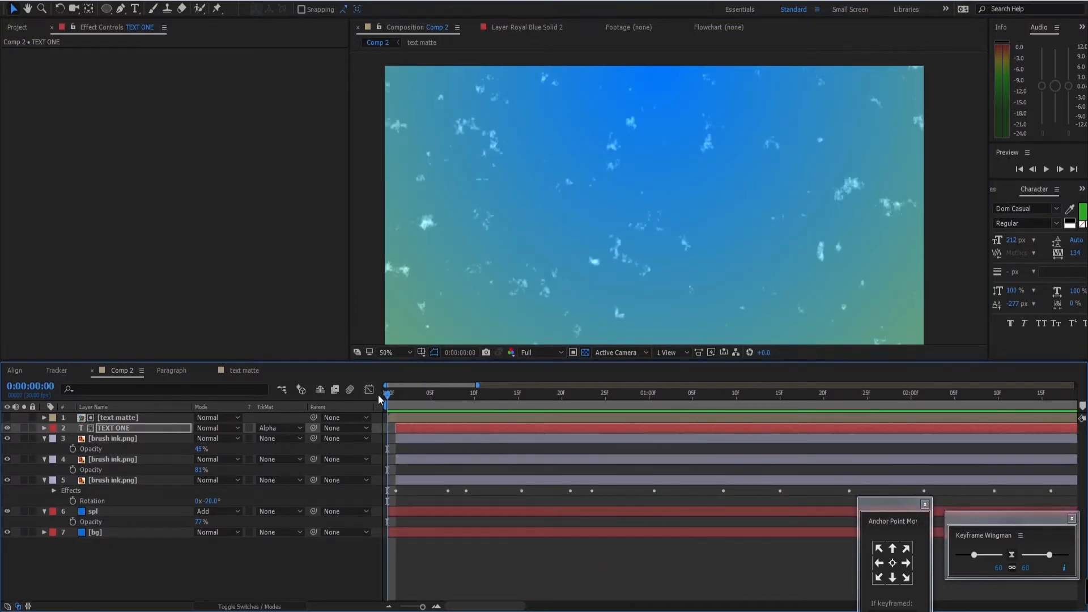
mouse_move(386, 395)
mouse_down()
mouse_move(465, 397)
mouse_move(358, 402)
mouse_move(594, 402)
mouse_up()
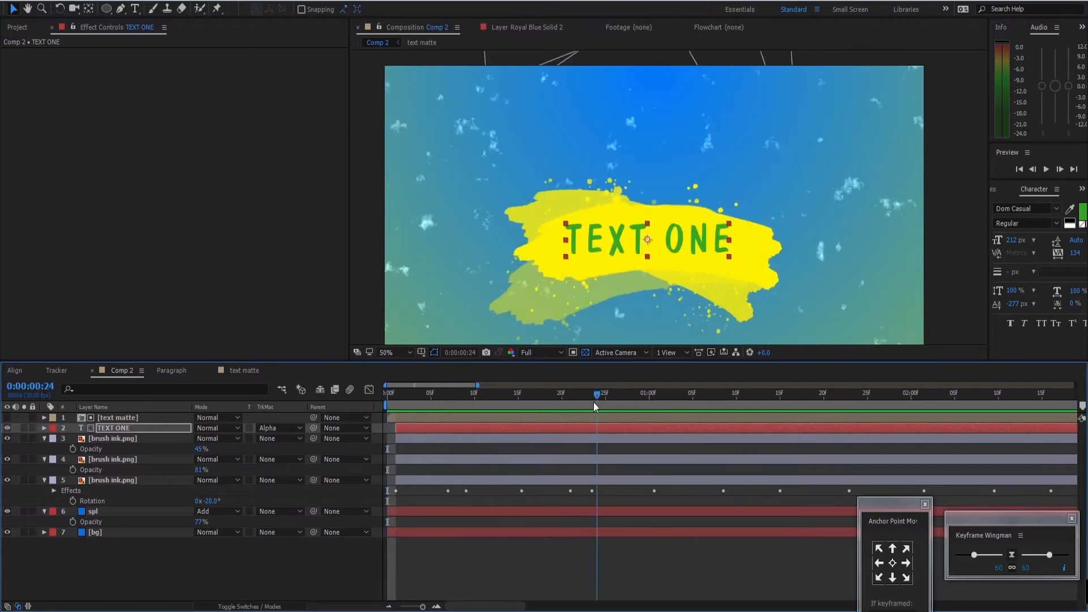
click(132, 428)
key(p)
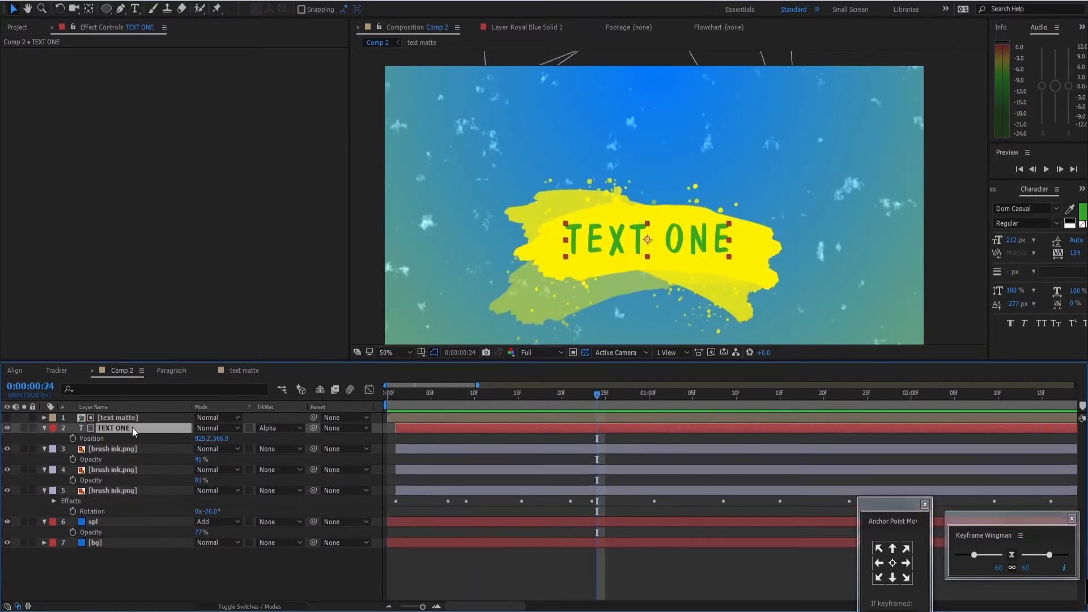
click(564, 392)
click(405, 393)
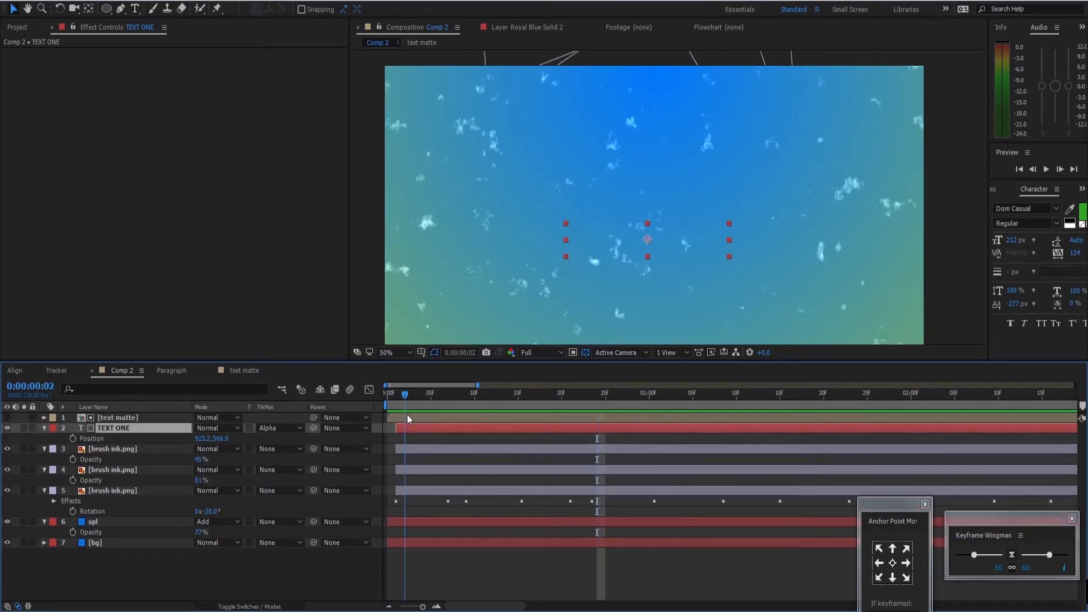
click(72, 438)
drag(423, 403, 526, 404)
drag(405, 437, 493, 438)
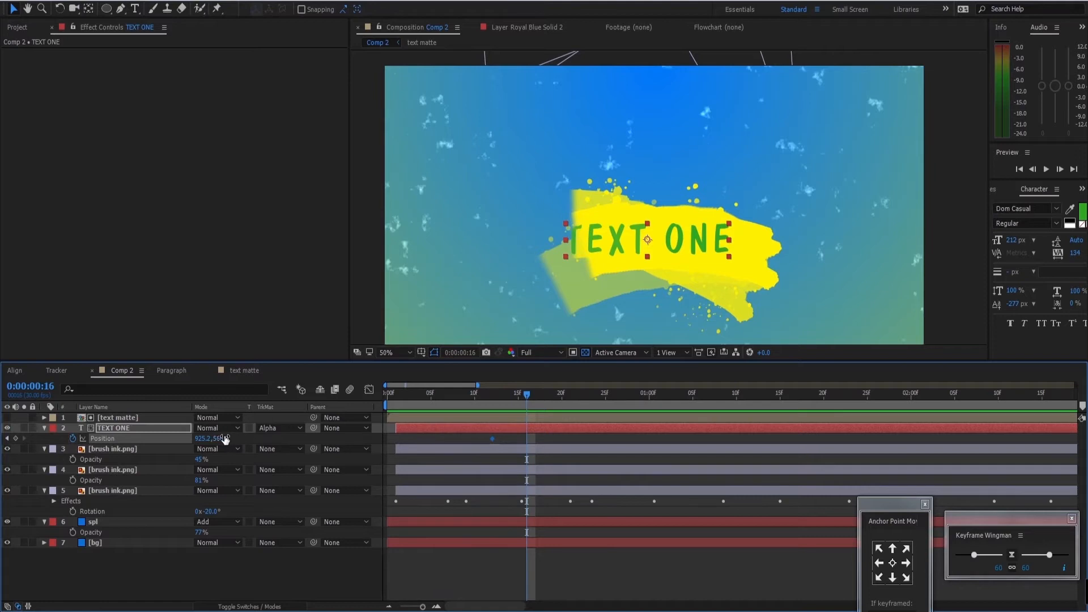
Keyframe small vertical Position shifts for TEXT ONE at frames 16, 20, 23 and 28, with 925.2, 600.9 at frame 28.
mouse_move(221, 439)
mouse_down()
mouse_move(236, 438)
mouse_move(212, 439)
mouse_up()
click(561, 397)
click(589, 394)
drag(601, 395, 631, 395)
drag(222, 439, 239, 438)
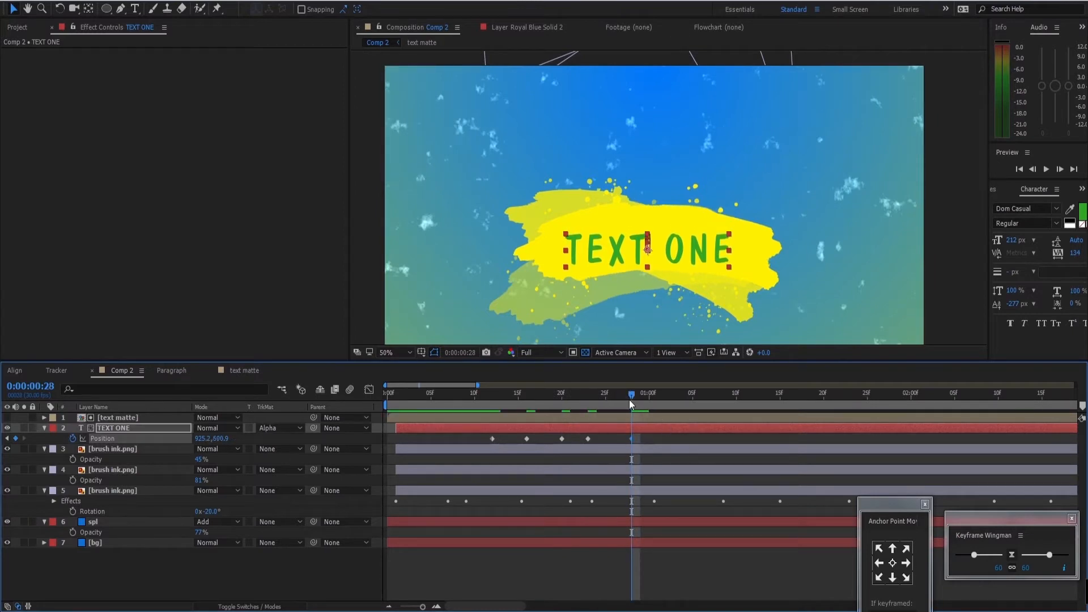
Keyframe TEXT ONE's Position at 892.2, 600.9 on 0:00:01:02, 892.2, 573.9 on 0:00:01:06, and 892.2, 609.9 on 0:00:01:12.
drag(631, 395, 666, 395)
drag(204, 439, 190, 439)
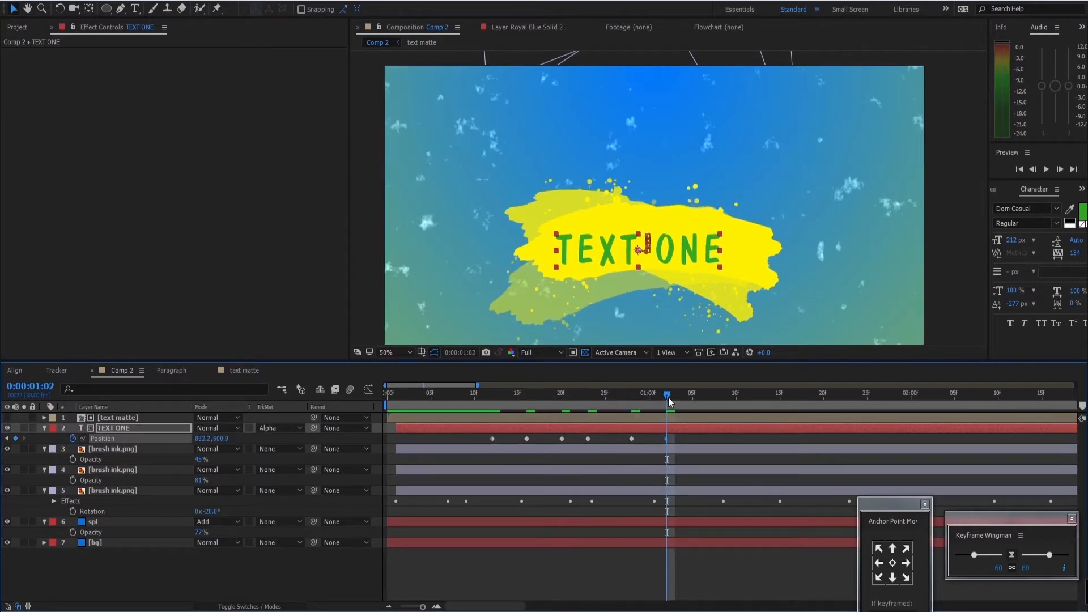
drag(666, 395, 702, 395)
drag(224, 439, 217, 439)
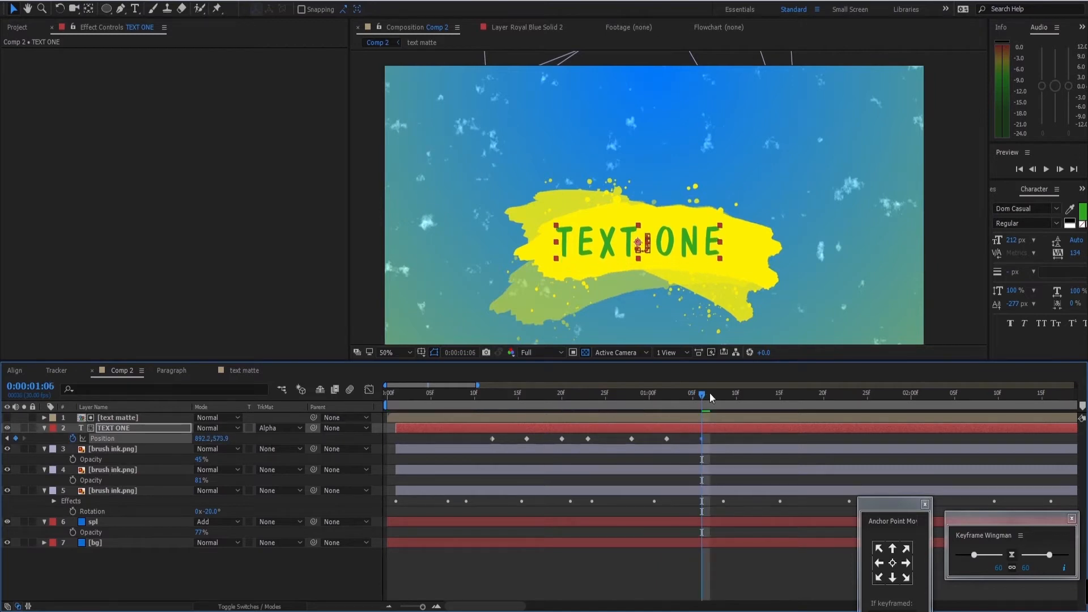
drag(709, 393, 753, 395)
drag(235, 438, 246, 439)
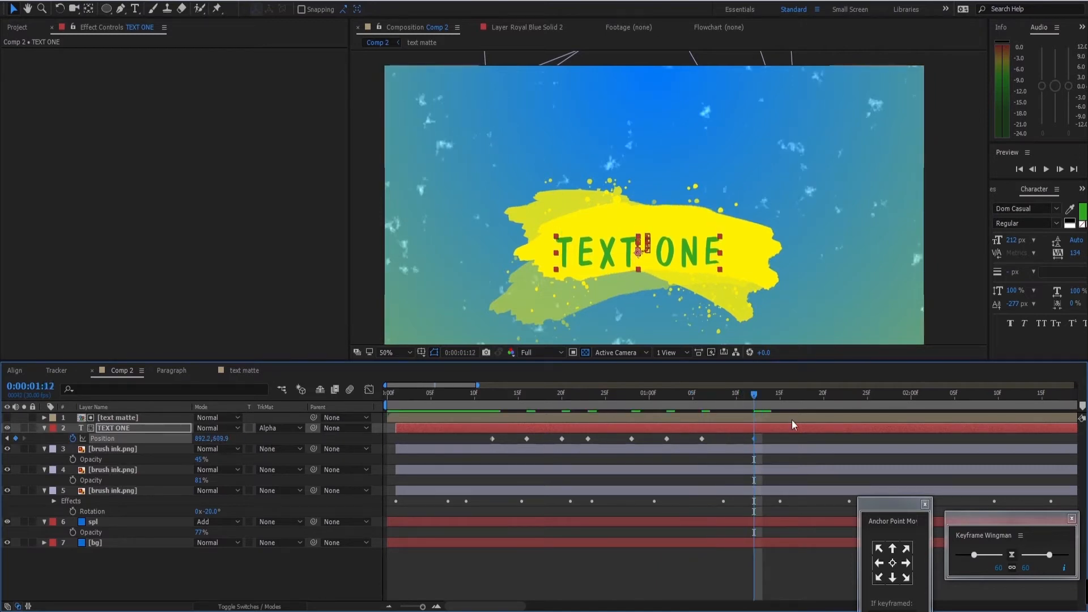
Convert all of TEXT ONE's Position keyframes to hold keyframes and preview the jittering text.
drag(769, 434, 463, 451)
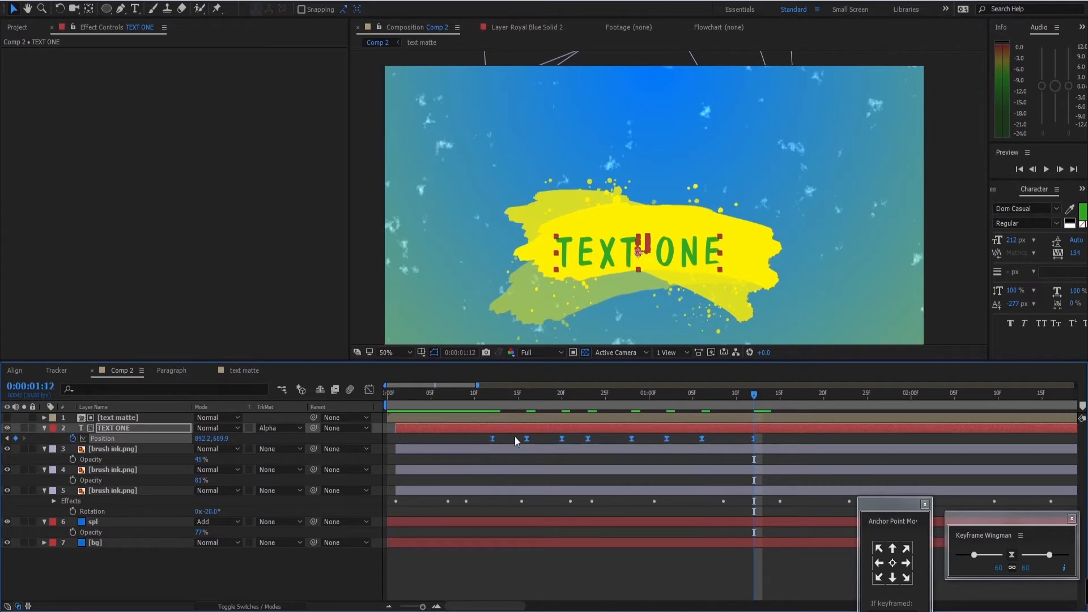
key(F9)
right_click(492, 439)
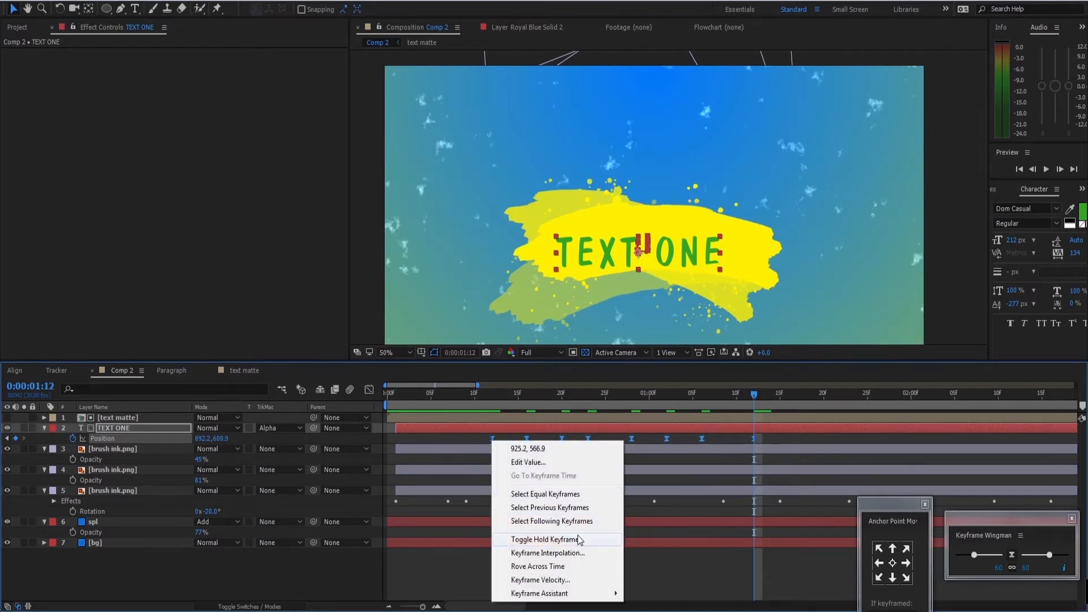
click(570, 494)
click(448, 393)
key(space)
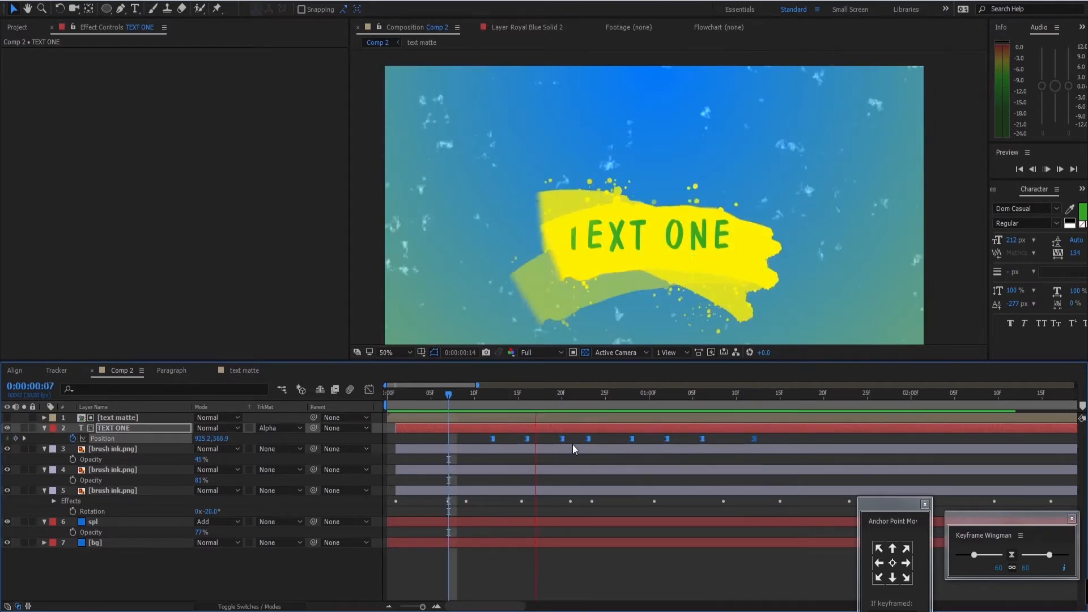
key(space)
Stretch TEXT ONE's Position keyframes proportionally so the last one lands at about 0:00:02:01, and preview the slower jitter from the start.
drag(778, 438, 476, 448)
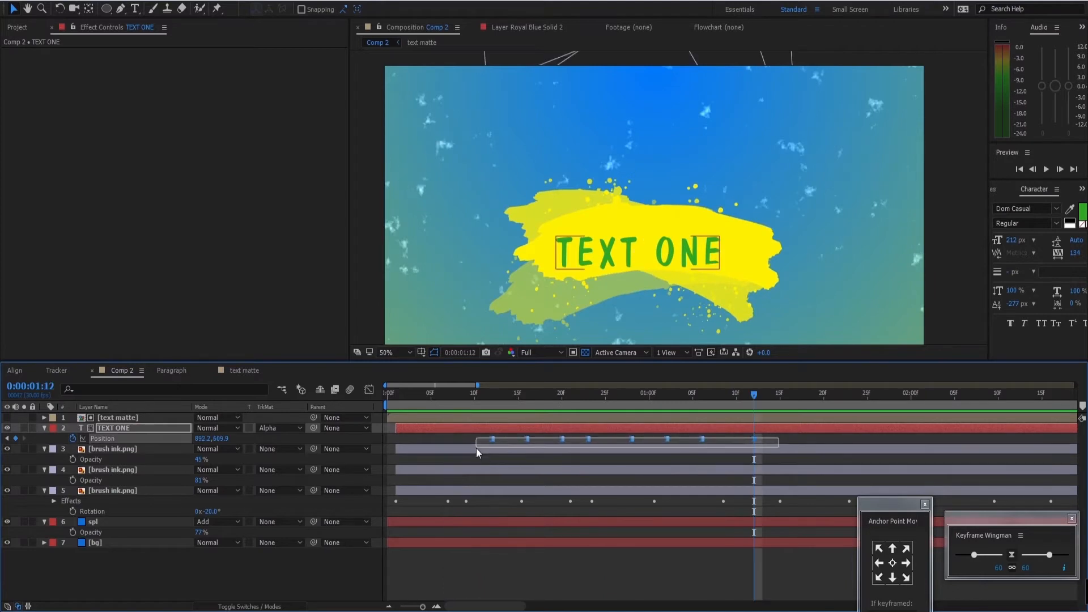
drag(755, 439, 924, 440)
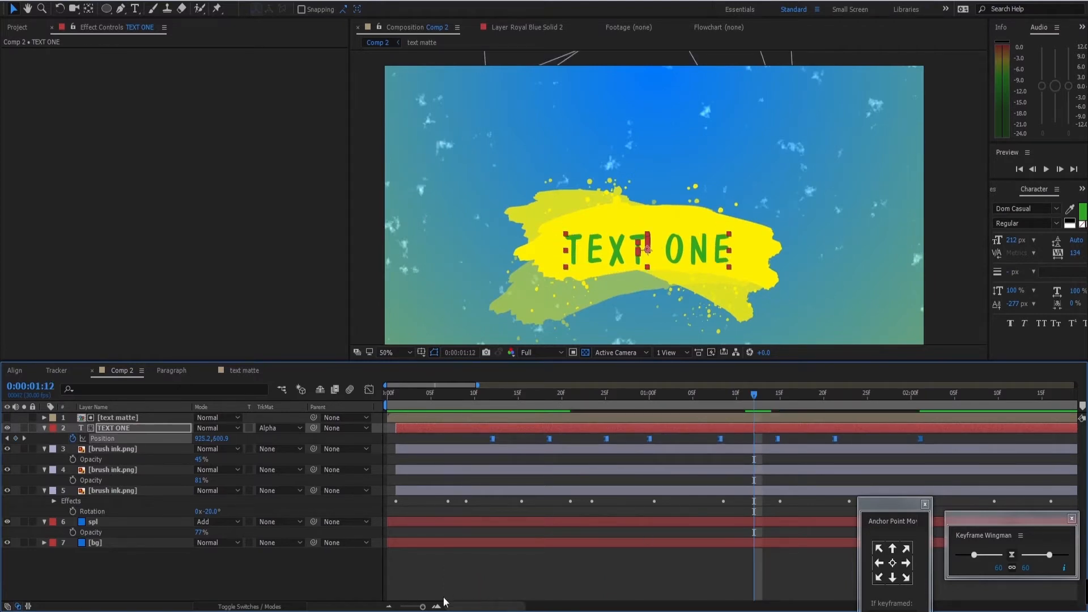
drag(421, 607, 399, 607)
drag(435, 395, 386, 406)
key(space)
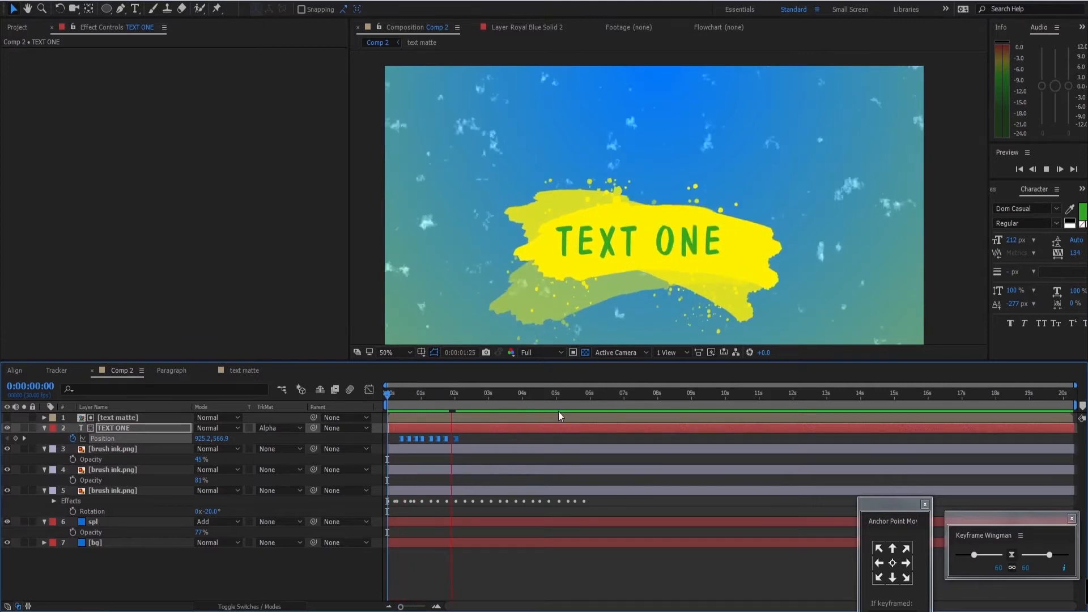
key(space)
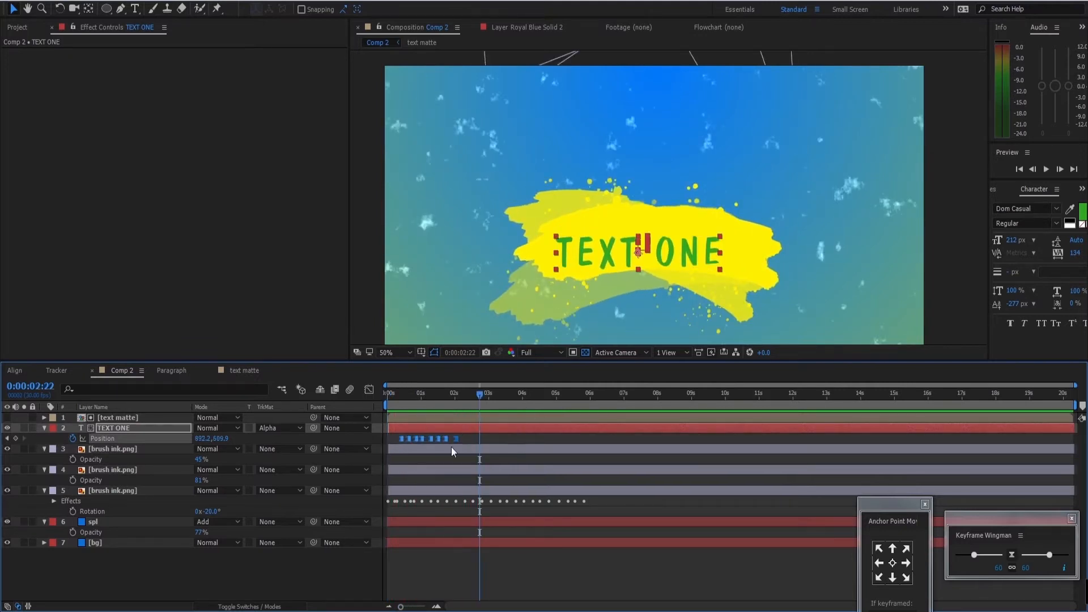
Stretch TEXT ONE's Position keyframes until the last one sits at about 0:00:02:22, and preview the slower jitter from the start.
drag(457, 439, 479, 439)
key(Home)
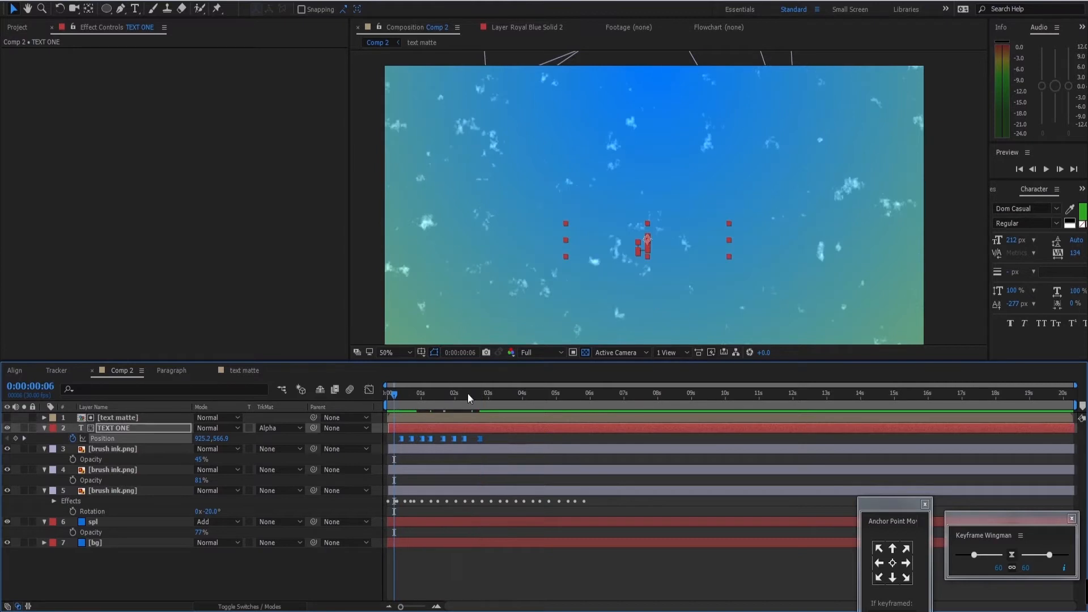
key(space)
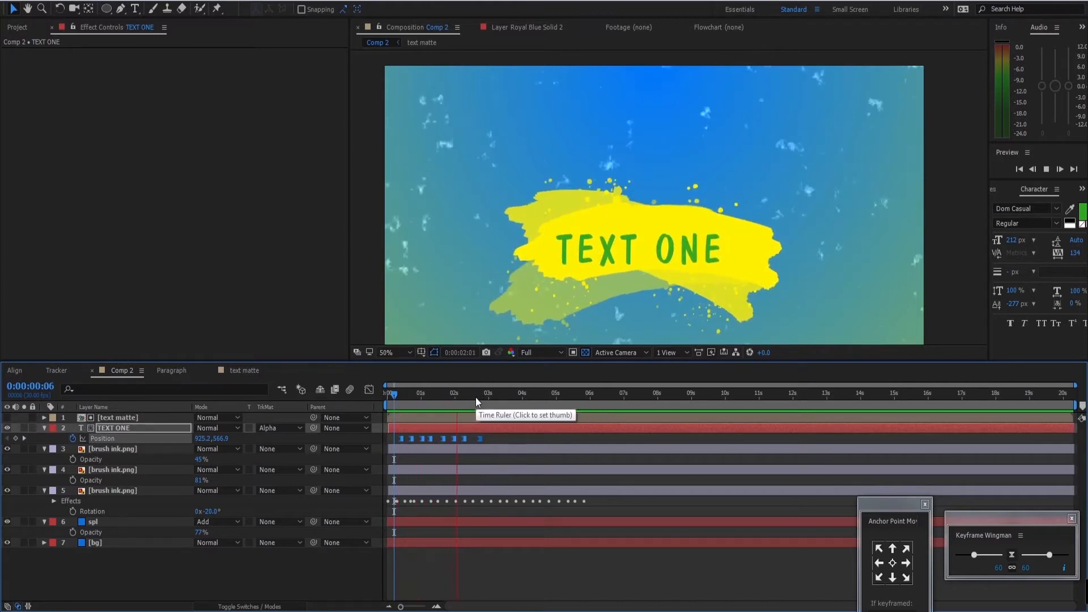
key(space)
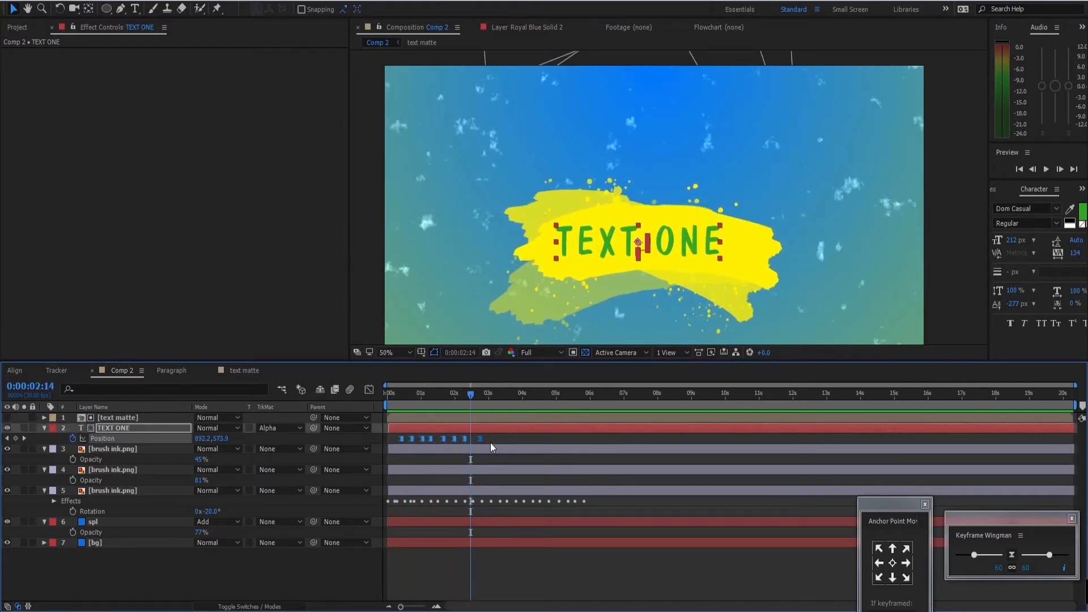
Paste a copy of TEXT ONE's Position keyframes at 0:00:03:06 and preview the extended jitter from the start.
click(496, 393)
key(ctrl+v)
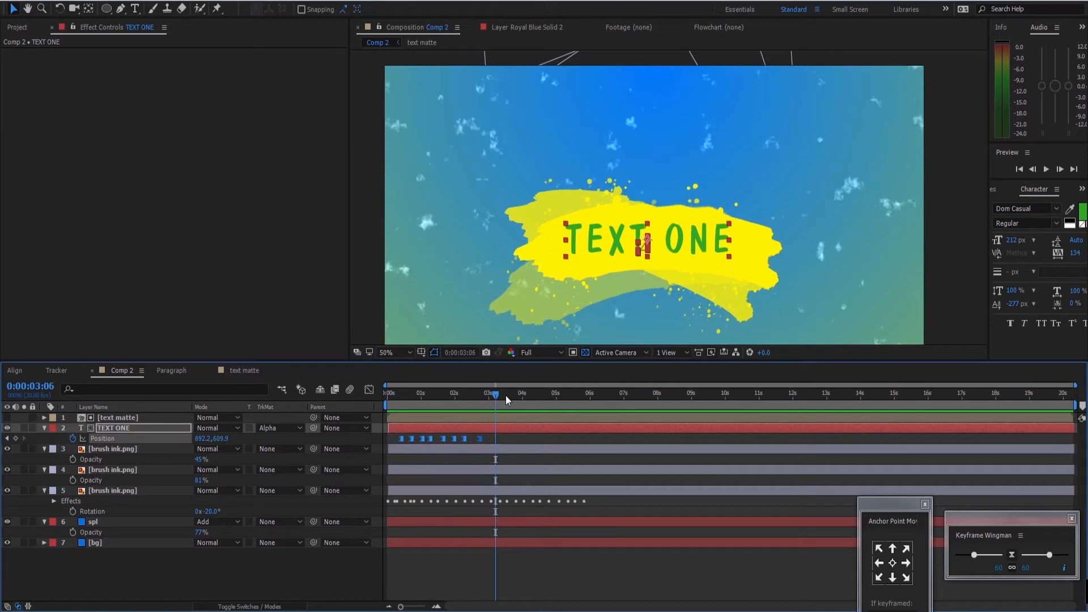
key(space)
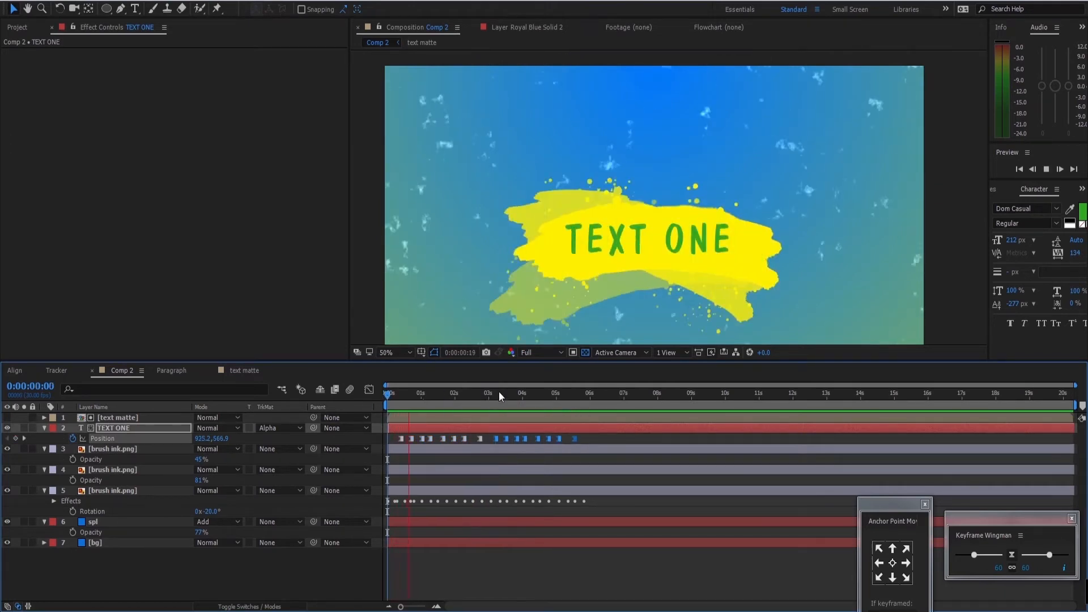
key(space)
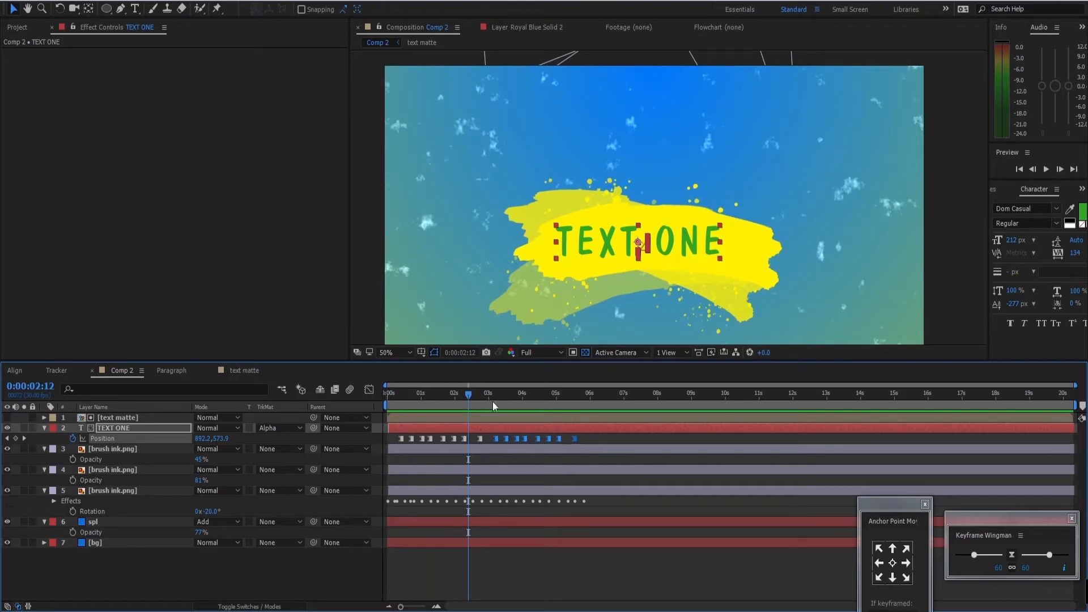
click(135, 417)
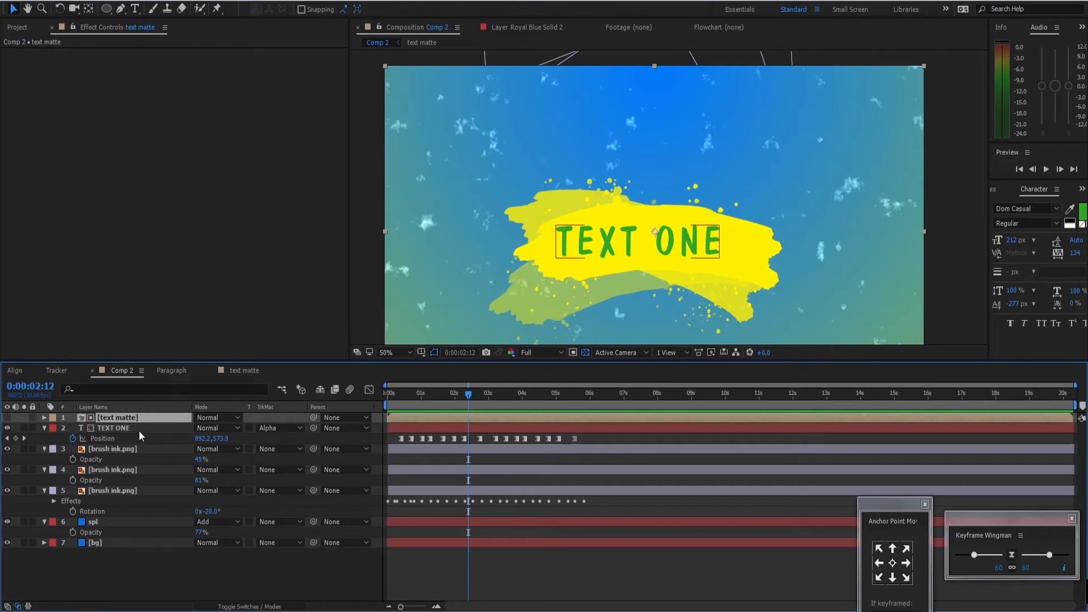
shift+click(130, 490)
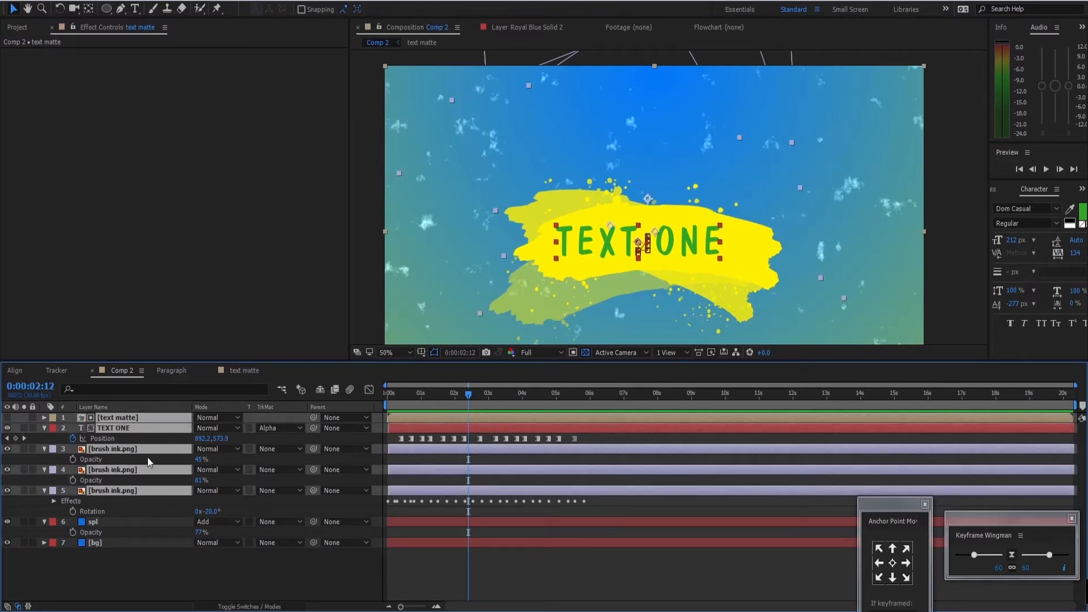
click(162, 555)
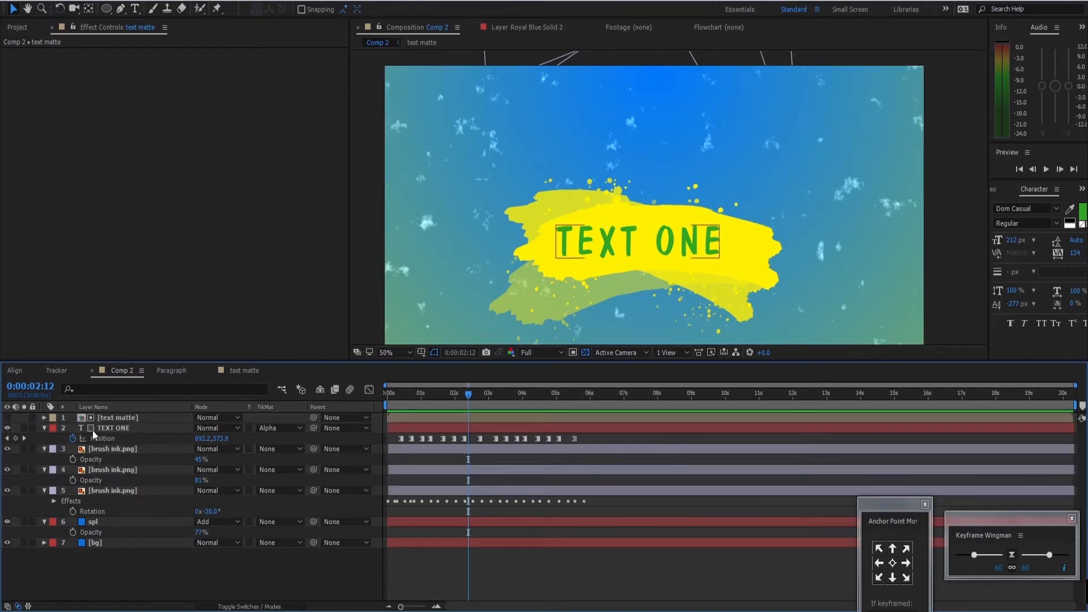
Pre-compose the text matte, TEXT ONE and the three brush ink layers into a composition named tex.
click(114, 488)
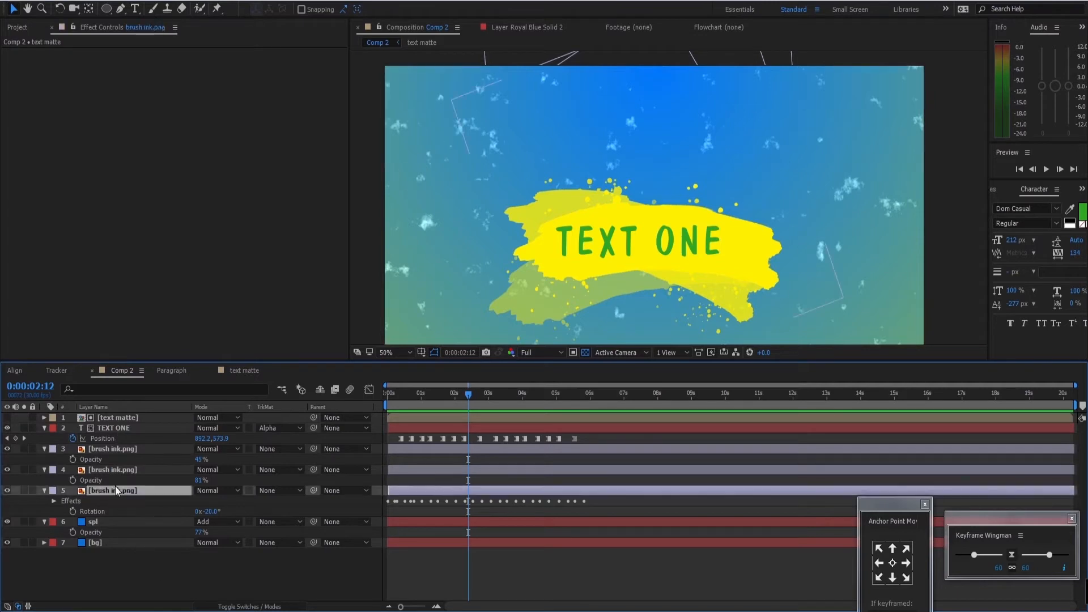
shift+click(128, 417)
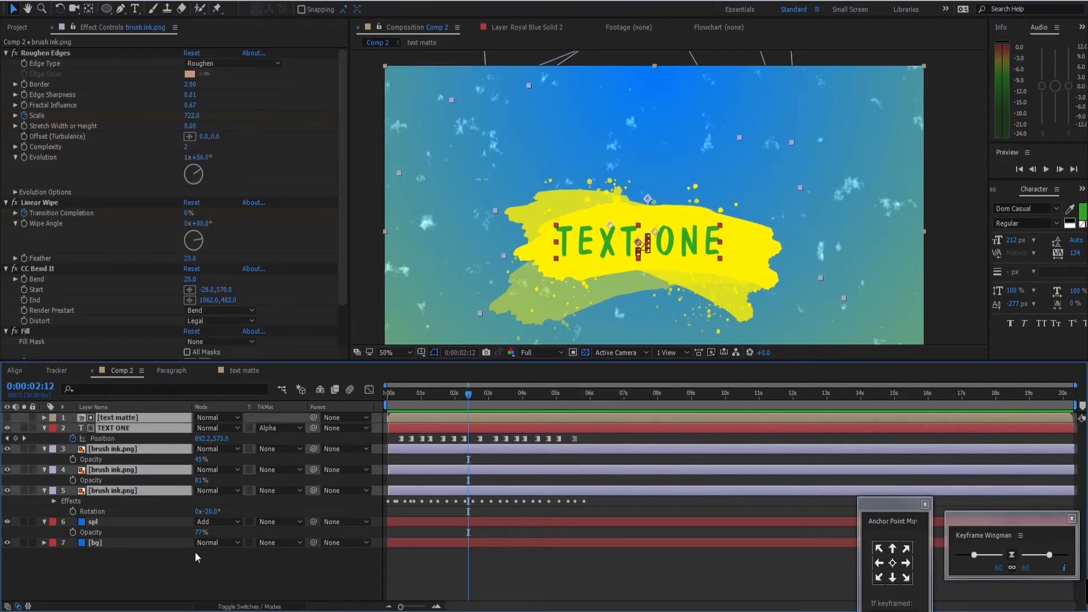
key(ctrl+shift+c)
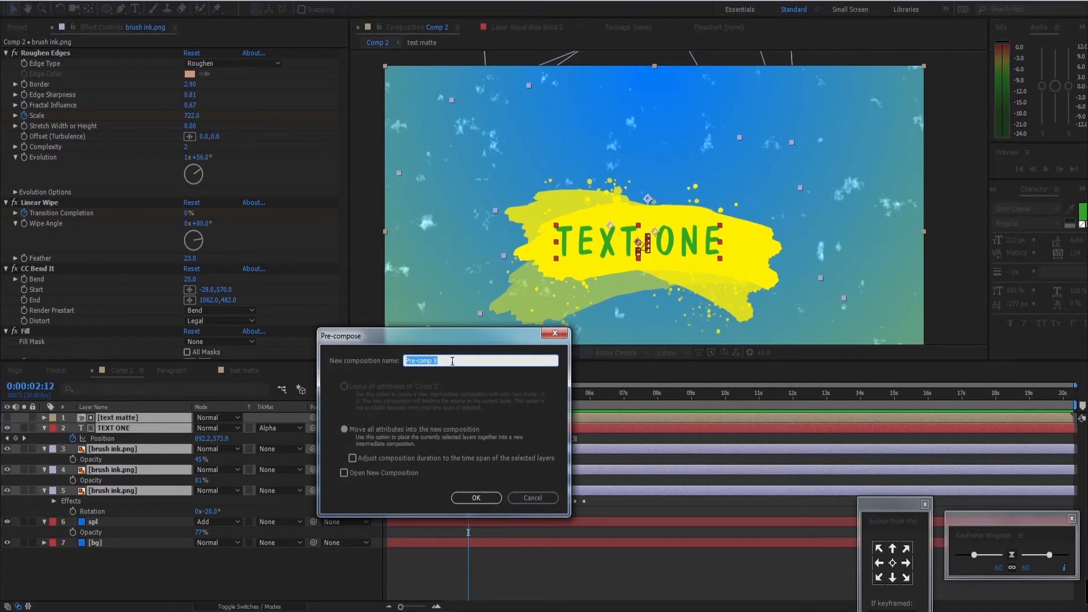
text(tex)
click(477, 498)
key(space)
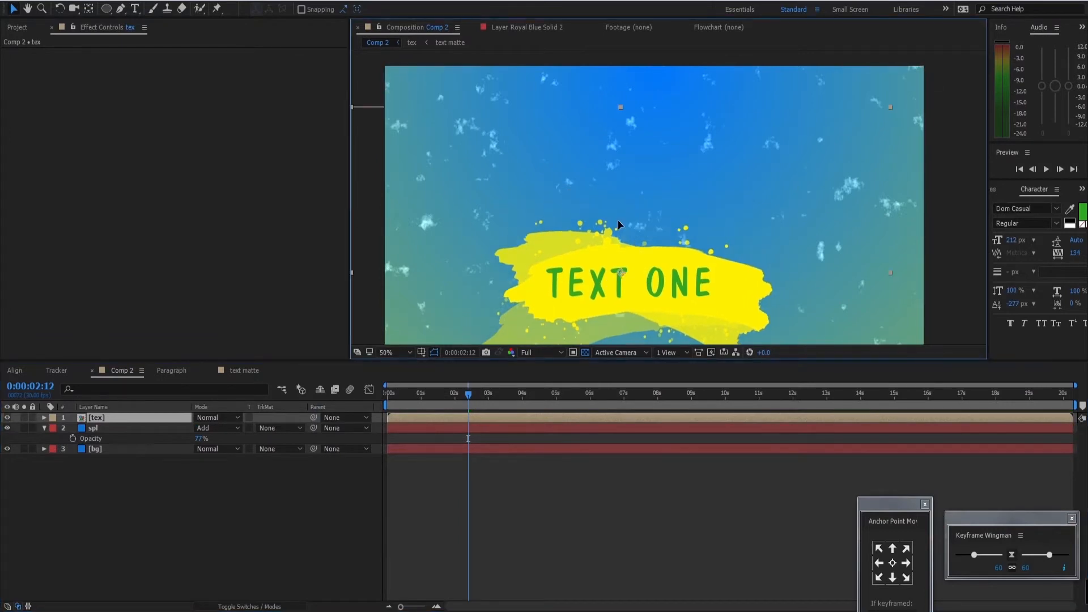
click(705, 161)
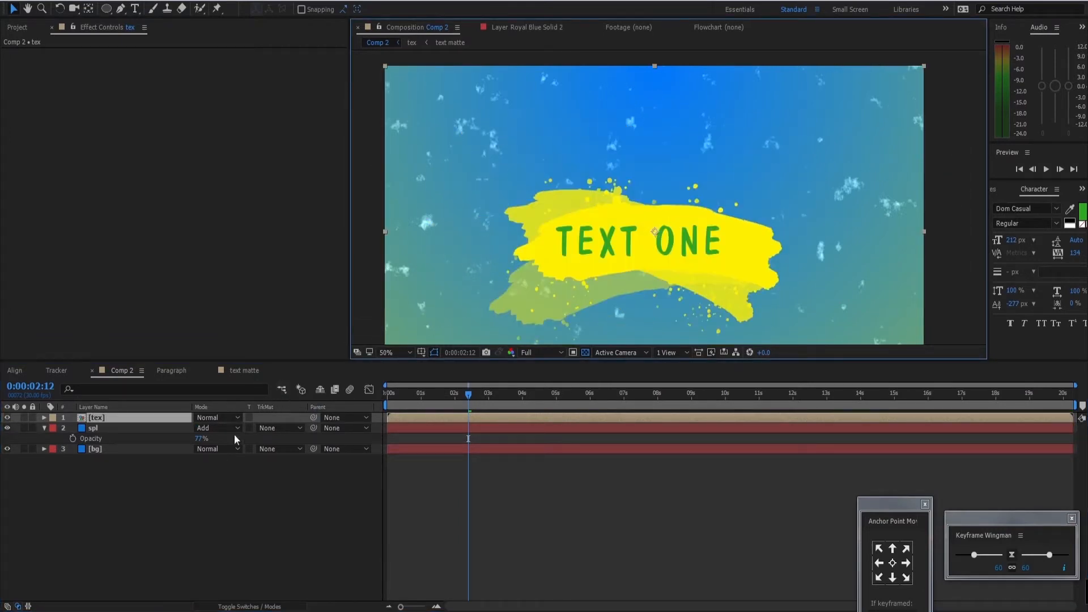
Shift the tex pre-comp left and slightly down in the frame, and preview the composition.
click(111, 519)
click(101, 417)
scroll(702, 197, down, 1)
scroll(694, 208, up, 1)
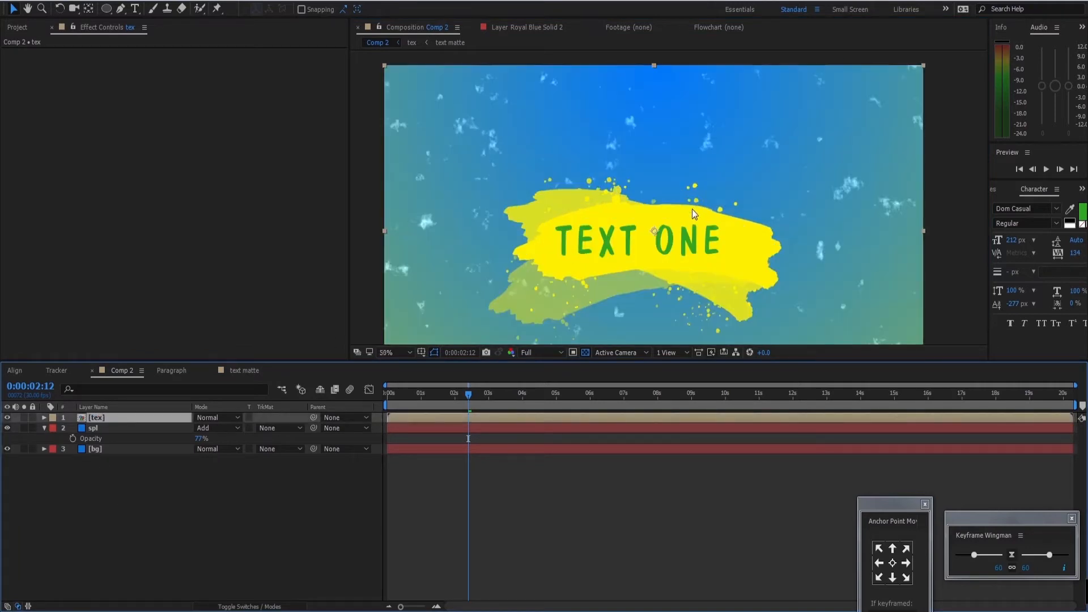
drag(693, 212, 701, 237)
scroll(708, 227, down, 2)
key(space)
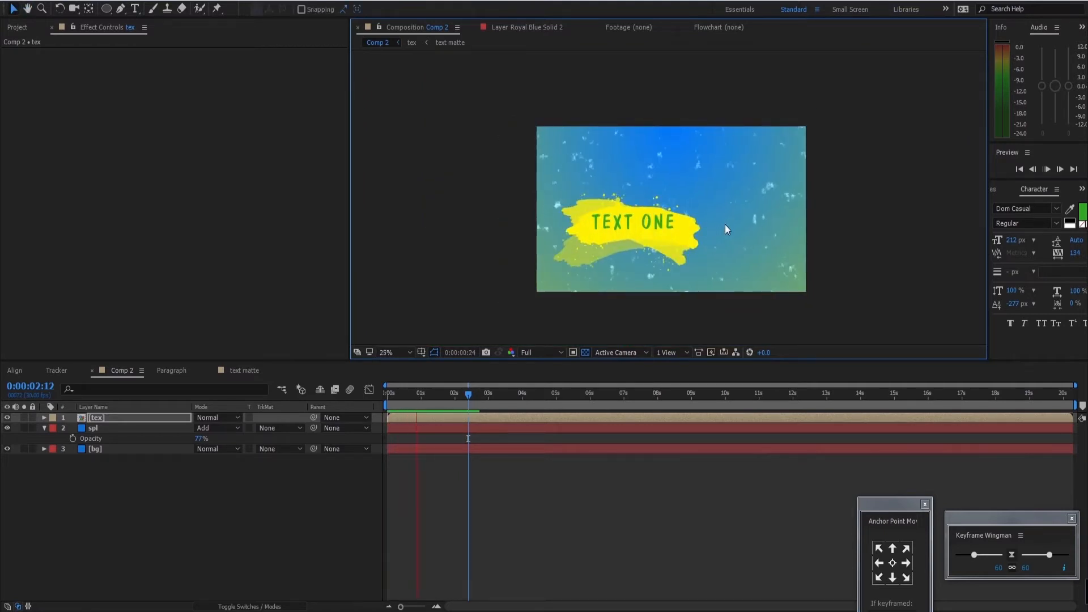
key(space)
scroll(680, 213, up, 2)
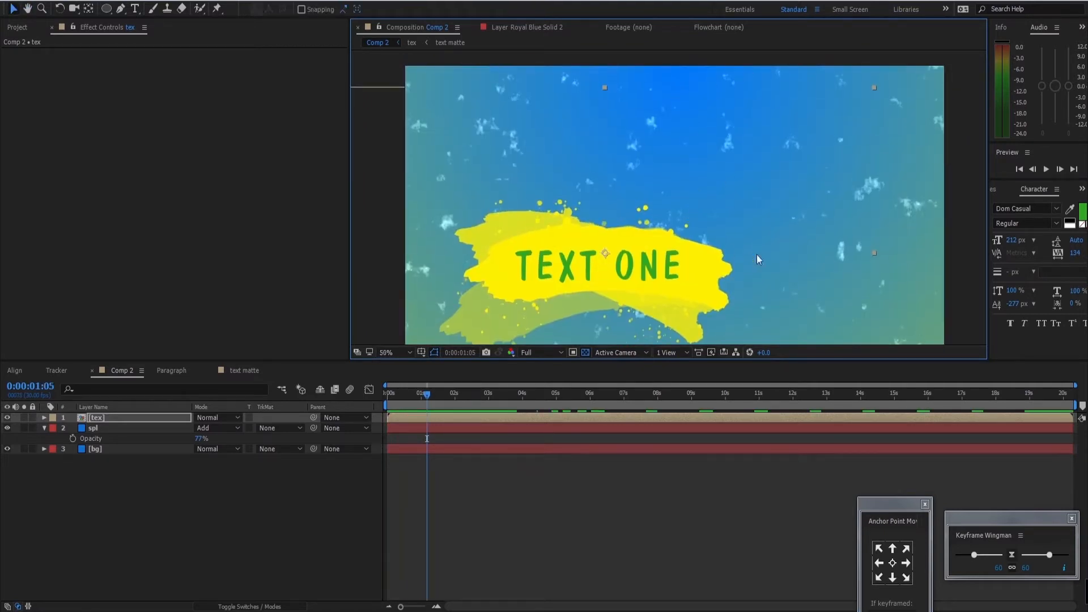
scroll(712, 202, down, 2)
scroll(723, 200, up, 2)
drag(723, 200, 727, 206)
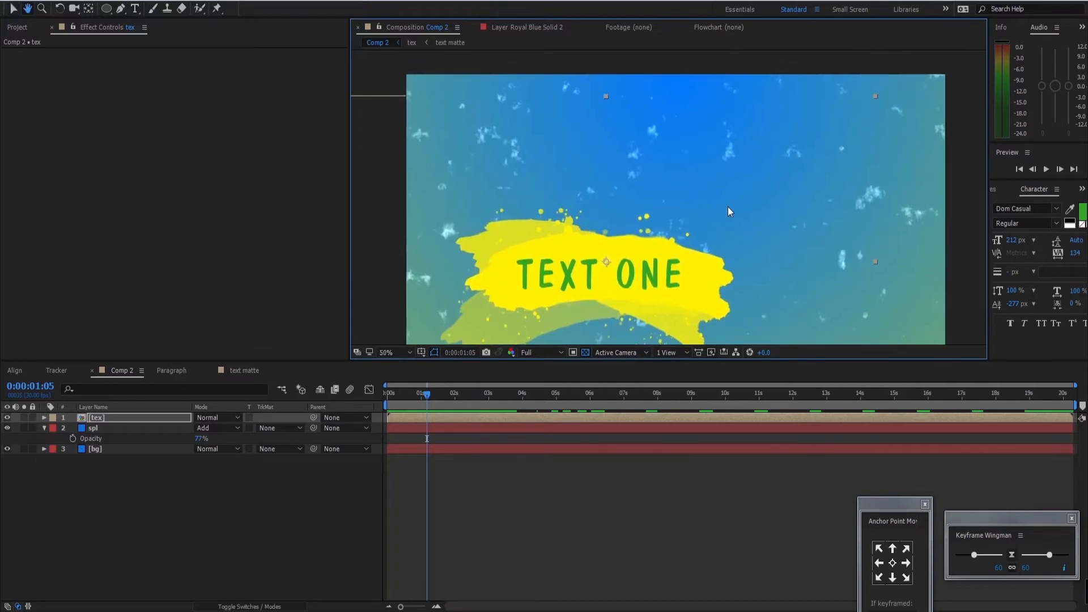
click(161, 487)
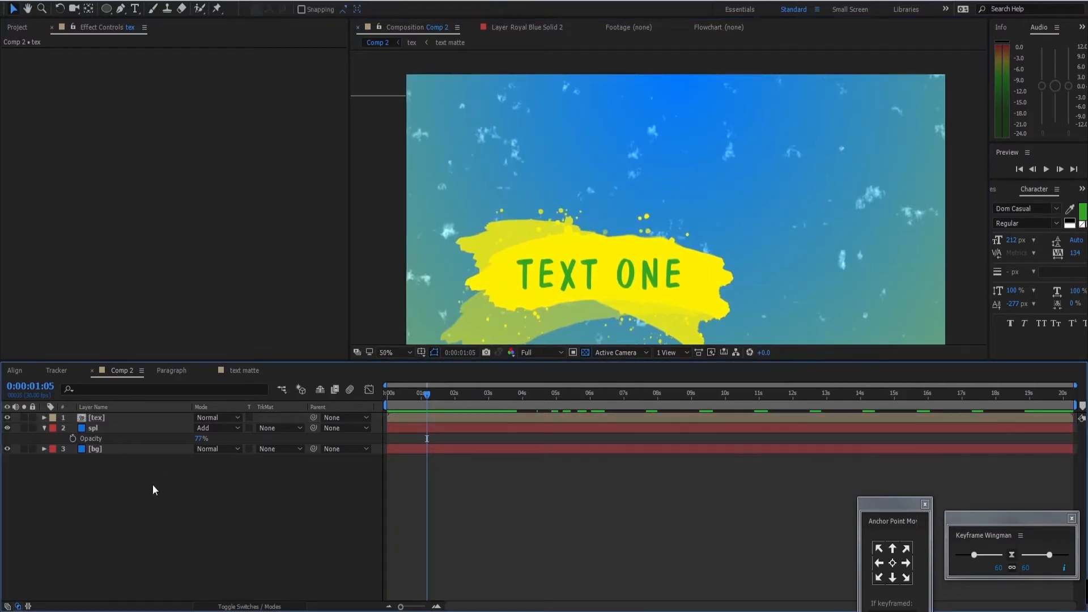
right_click(136, 478)
mouse_move(196, 490)
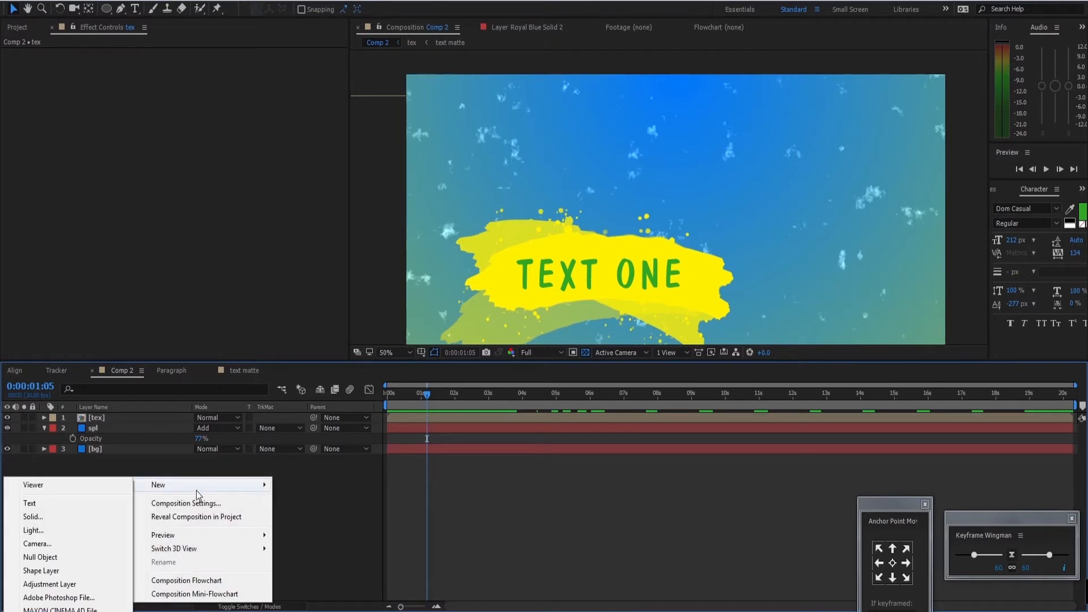
click(332, 492)
Draw a tall rectangle on a new shape layer at the title's right end and centre the layer's anchor point.
click(107, 9)
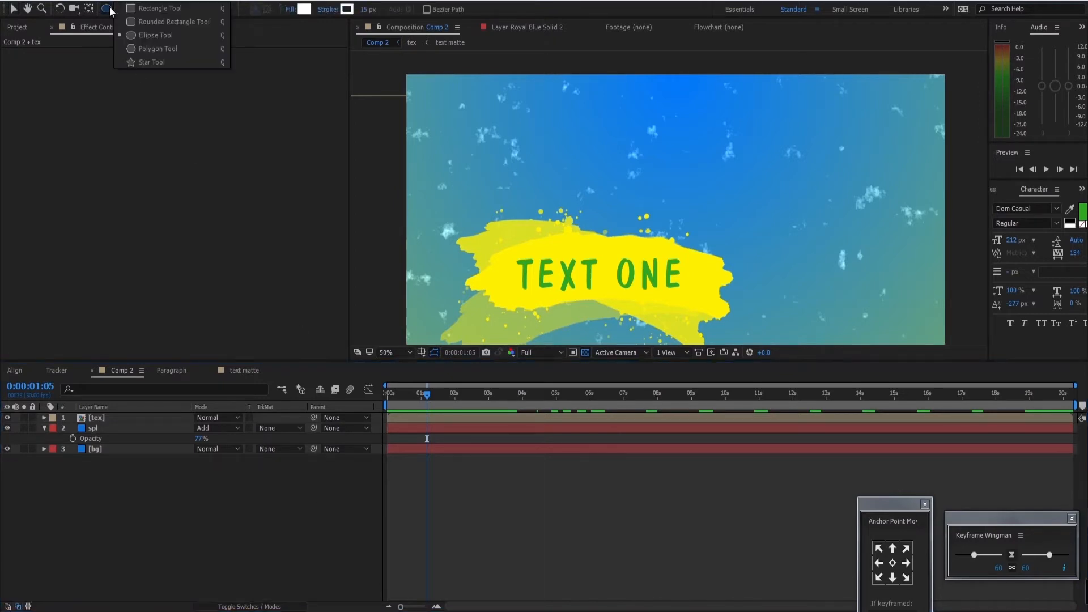
click(160, 9)
scroll(728, 152, down, 2)
drag(680, 146, 784, 261)
key(period)
drag(743, 184, 677, 178)
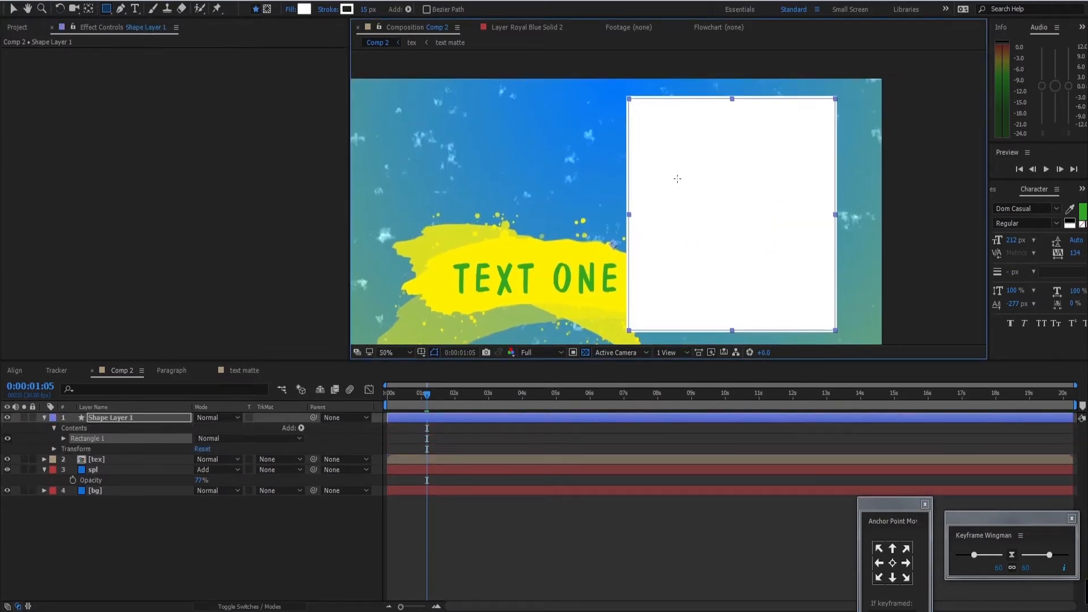
click(113, 417)
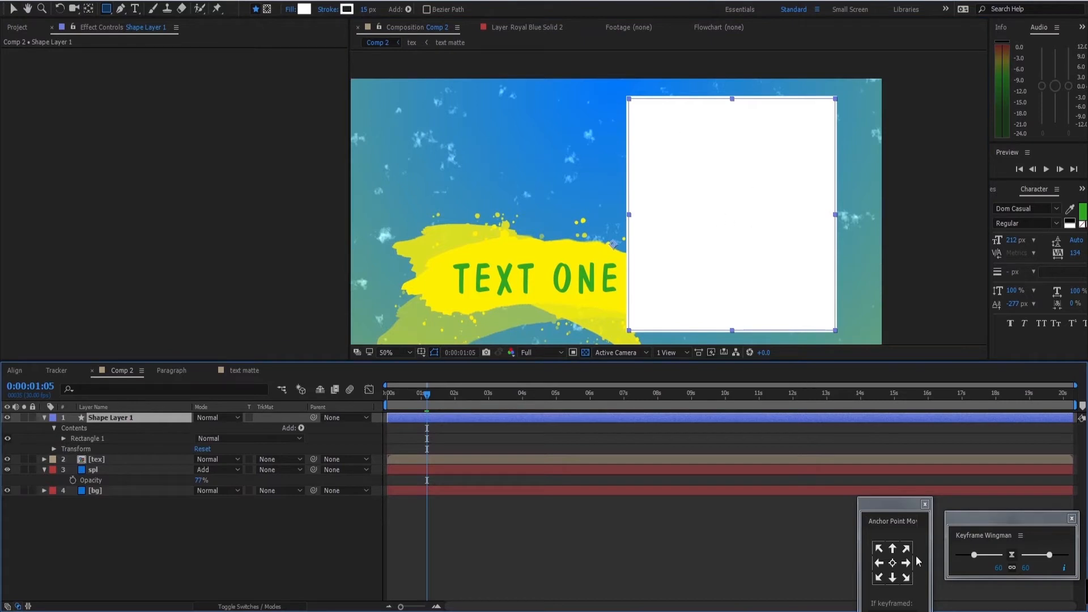
click(892, 562)
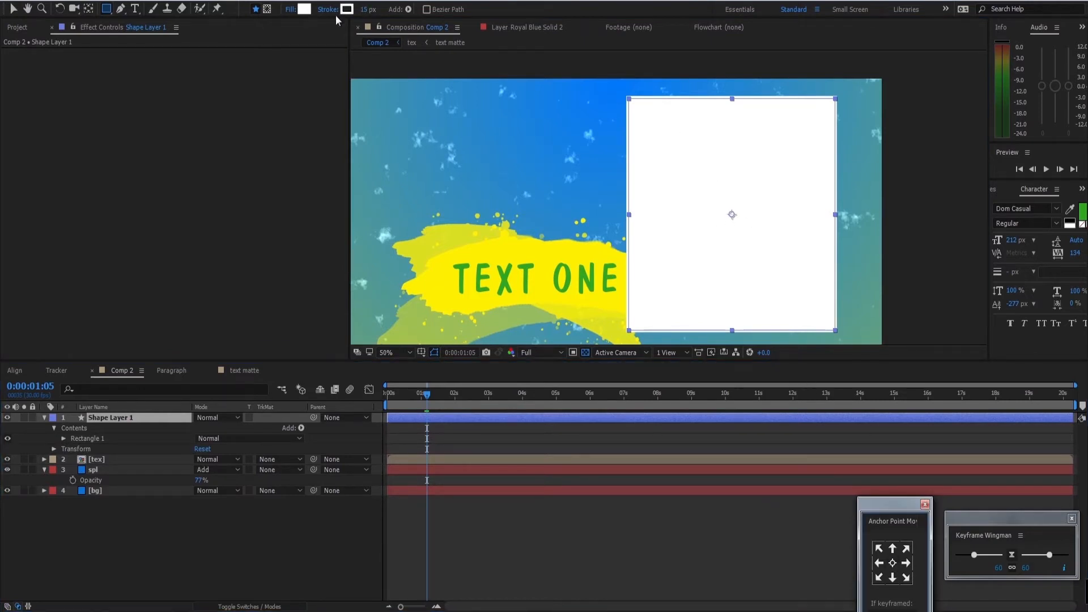
Remove the rectangle's fill and set its white stroke to 21 px.
click(293, 10)
click(629, 103)
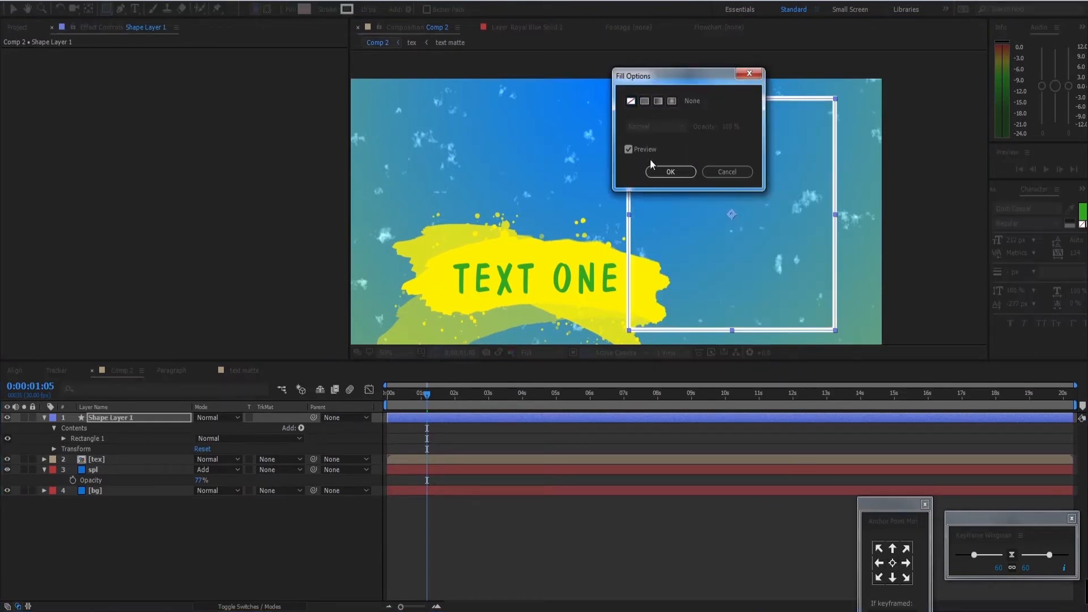
click(670, 171)
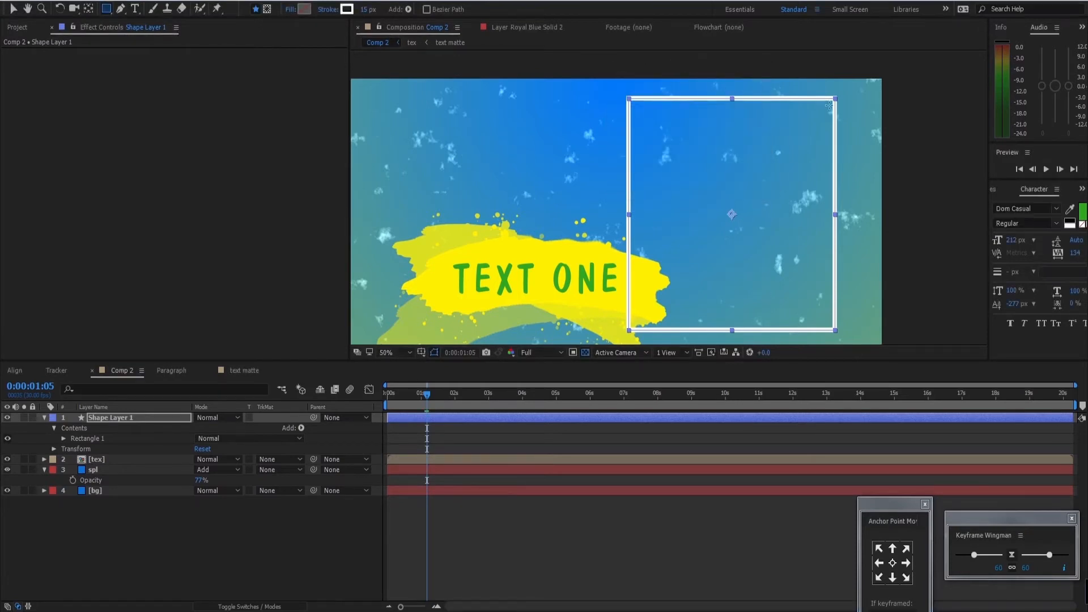
drag(368, 9, 369, 10)
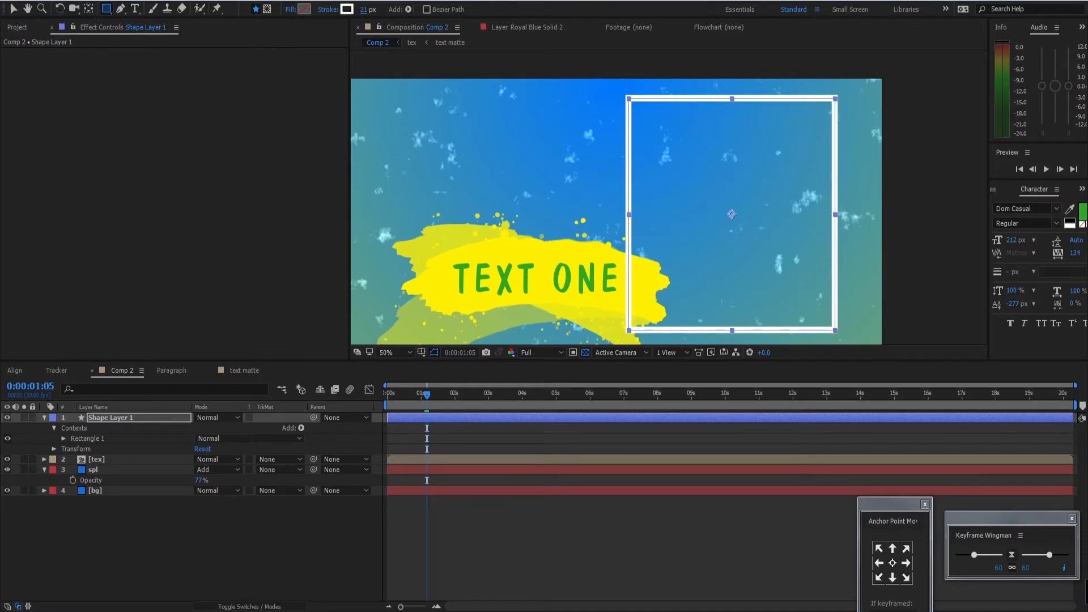
Add Wiggle Paths to the rectangle's shape layer with Wiggles/Second at 4, and preview the wobbling frame from the start.
drag(427, 395, 417, 397)
key(Return)
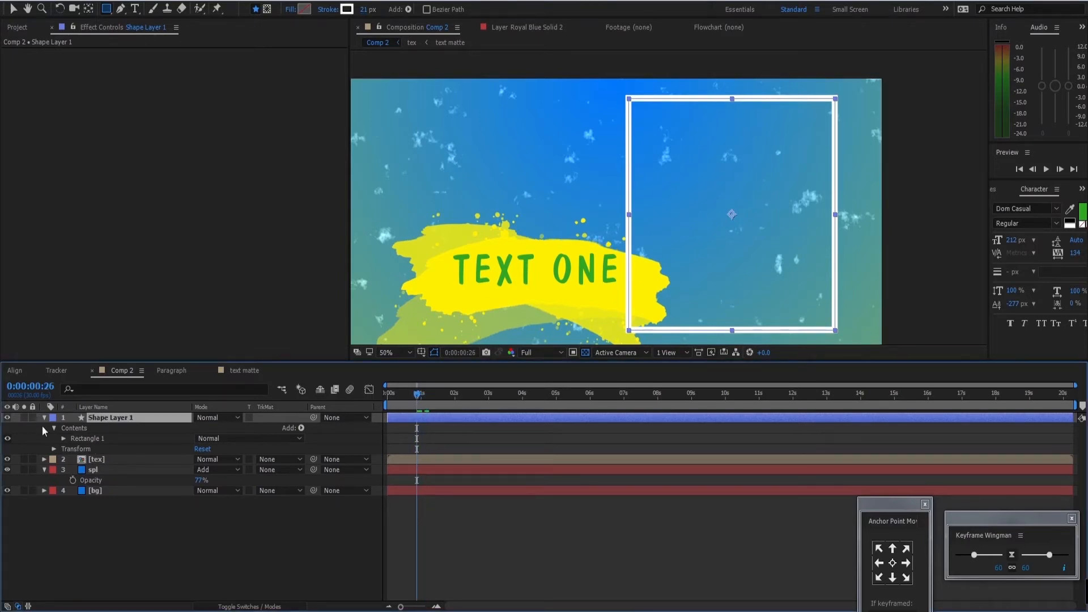
click(301, 427)
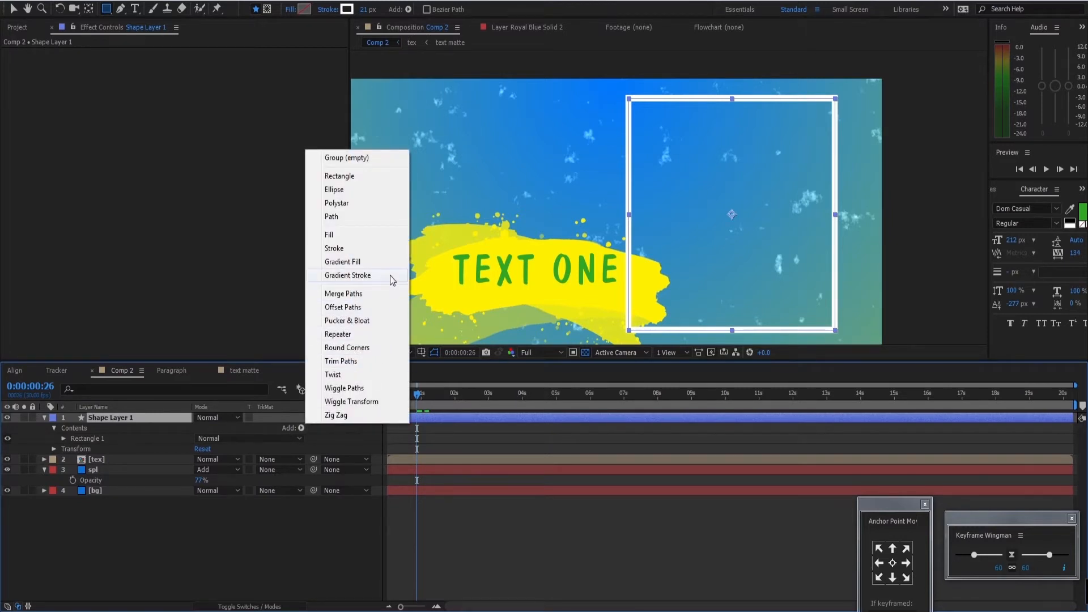
click(385, 388)
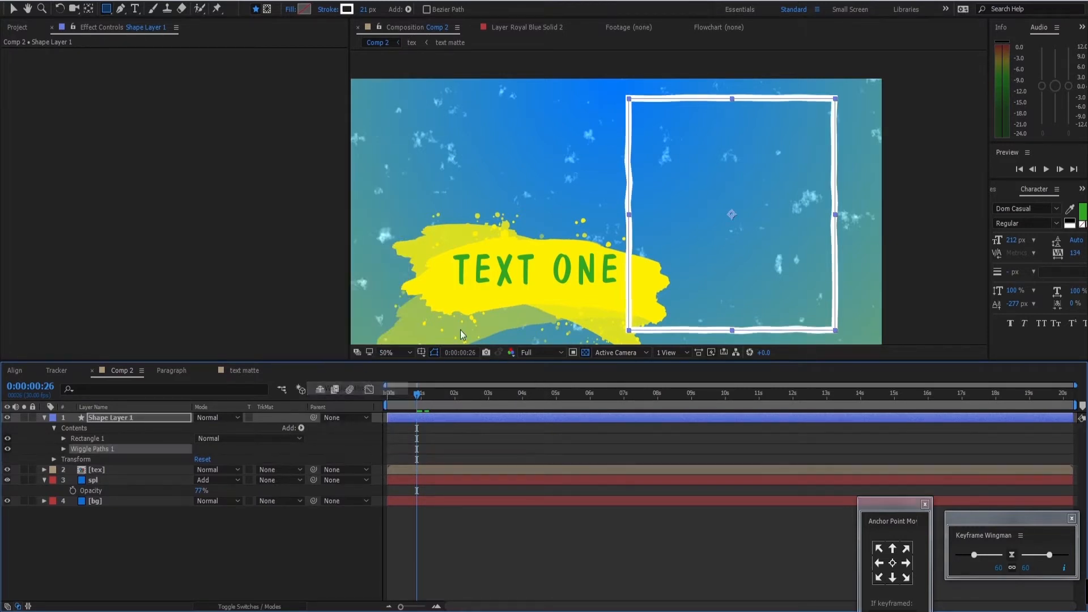
click(63, 449)
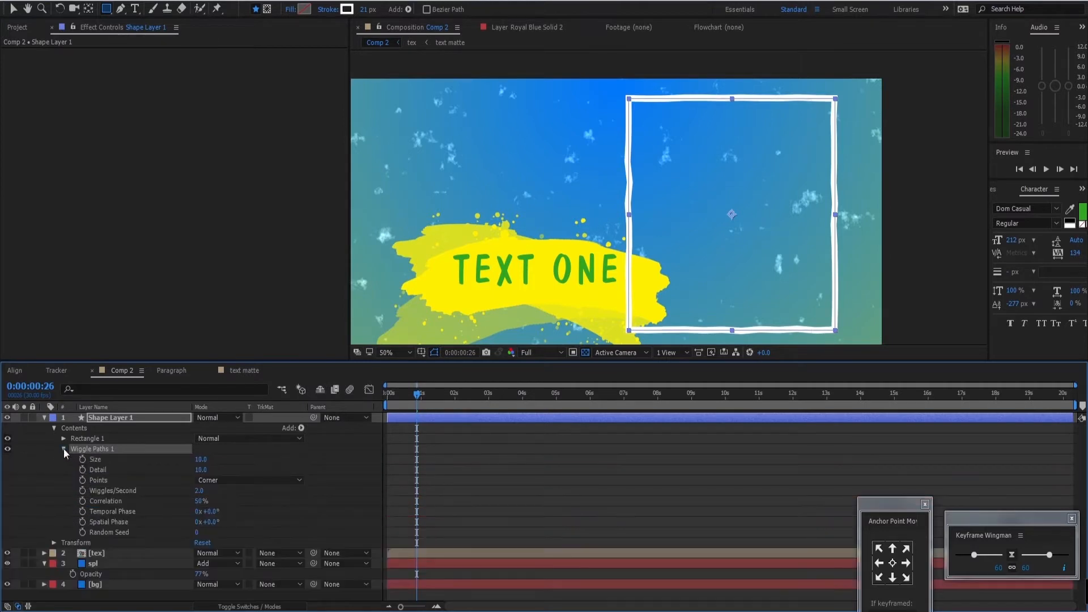
click(199, 491)
text(4)
click(290, 501)
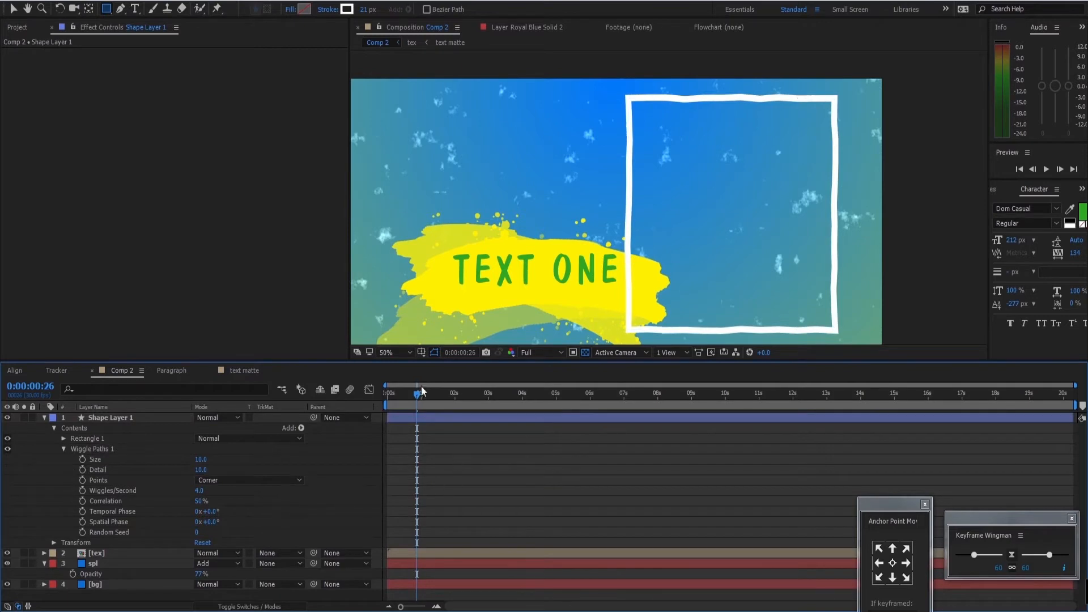
key(Home)
key(space)
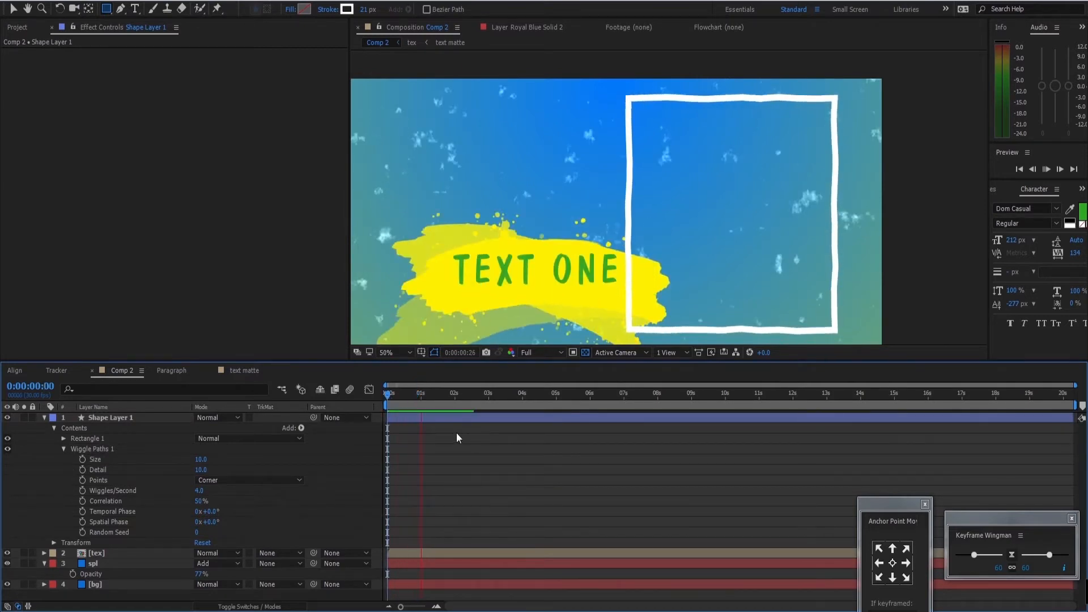
key(space)
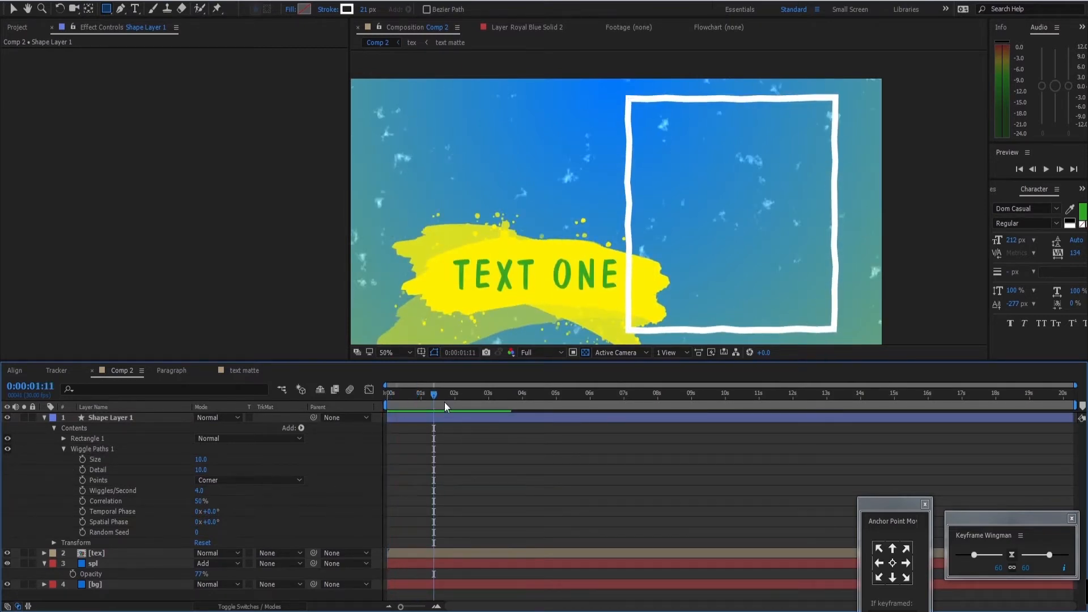
Add the dress-elegant-fashion-2065195.jpg photo from the project's Untitled 1 folder as the top layer of Comp 2.
drag(434, 397, 431, 445)
click(17, 27)
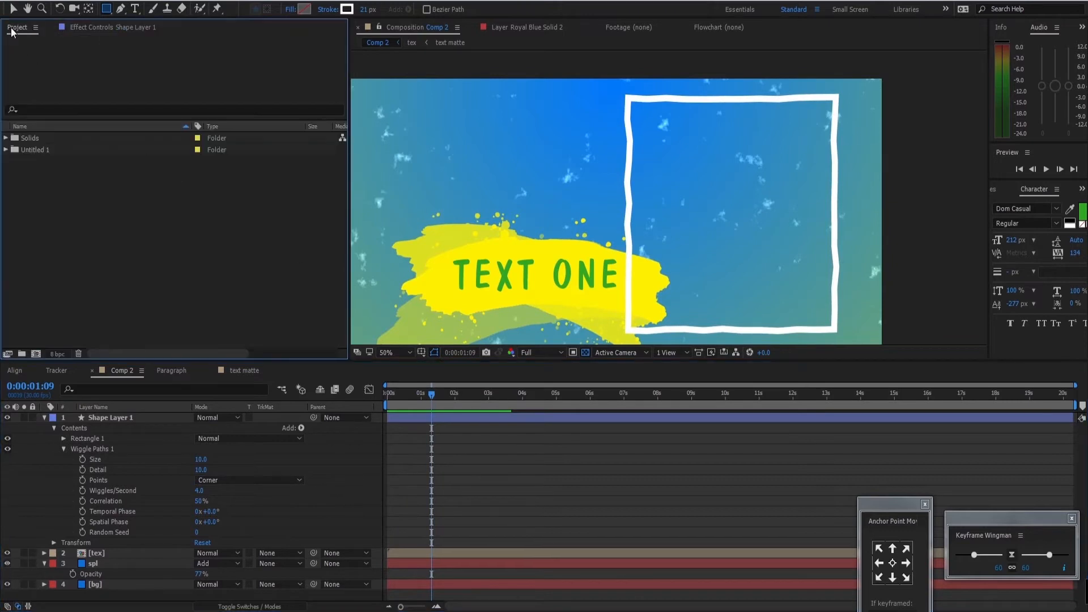
click(5, 150)
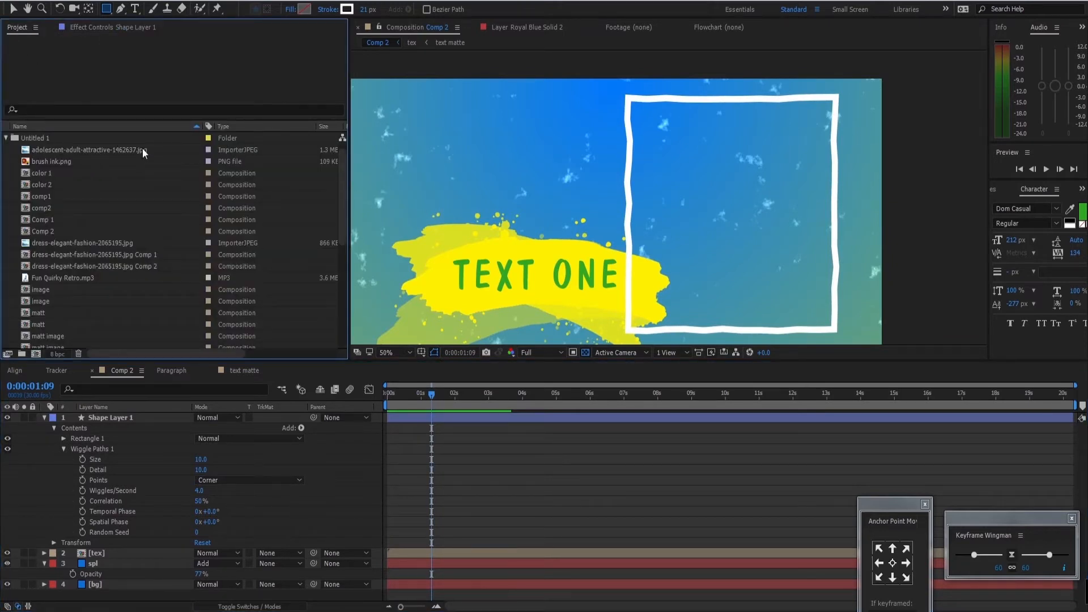
click(101, 149)
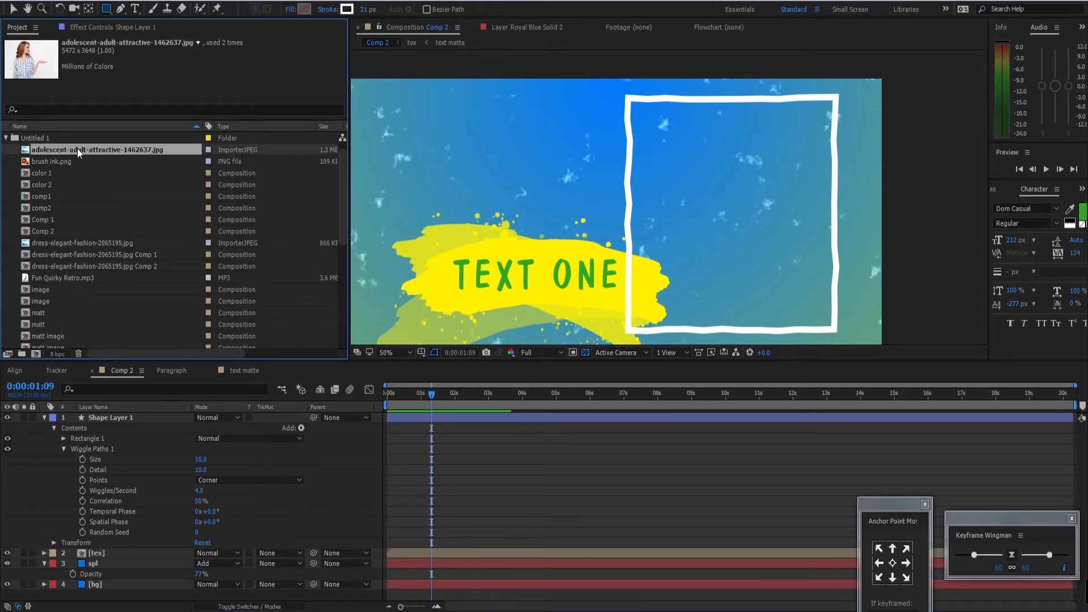
scroll(342, 182, down, 2)
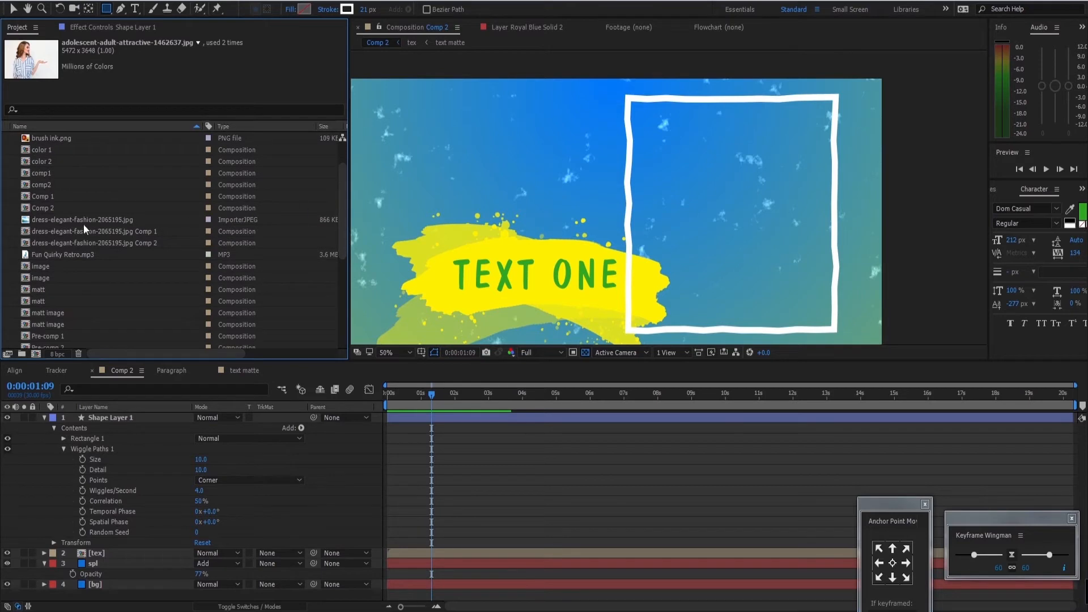
click(81, 219)
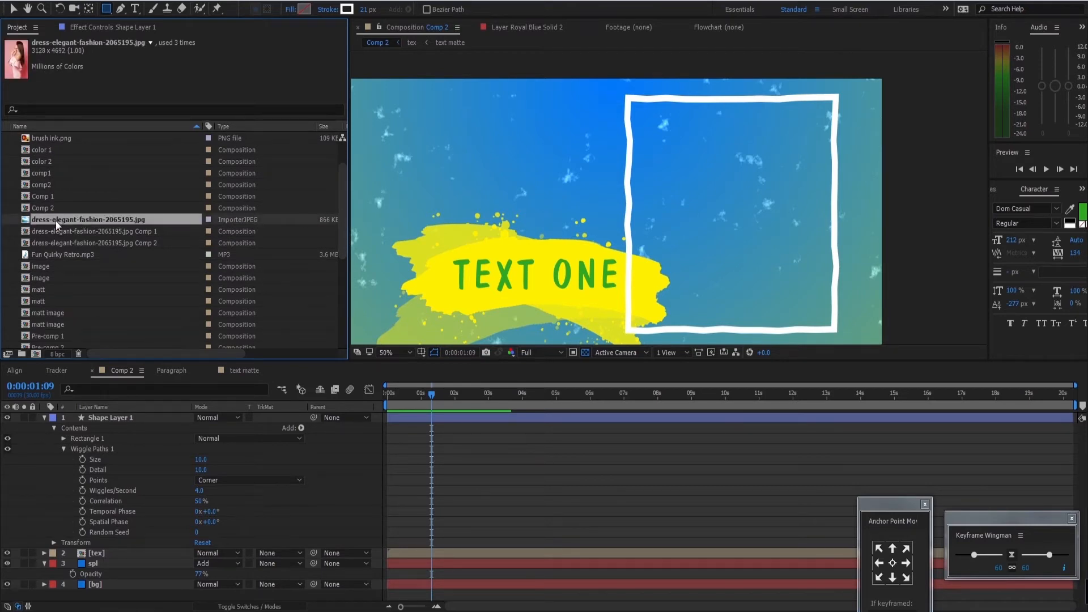
drag(423, 391, 436, 396)
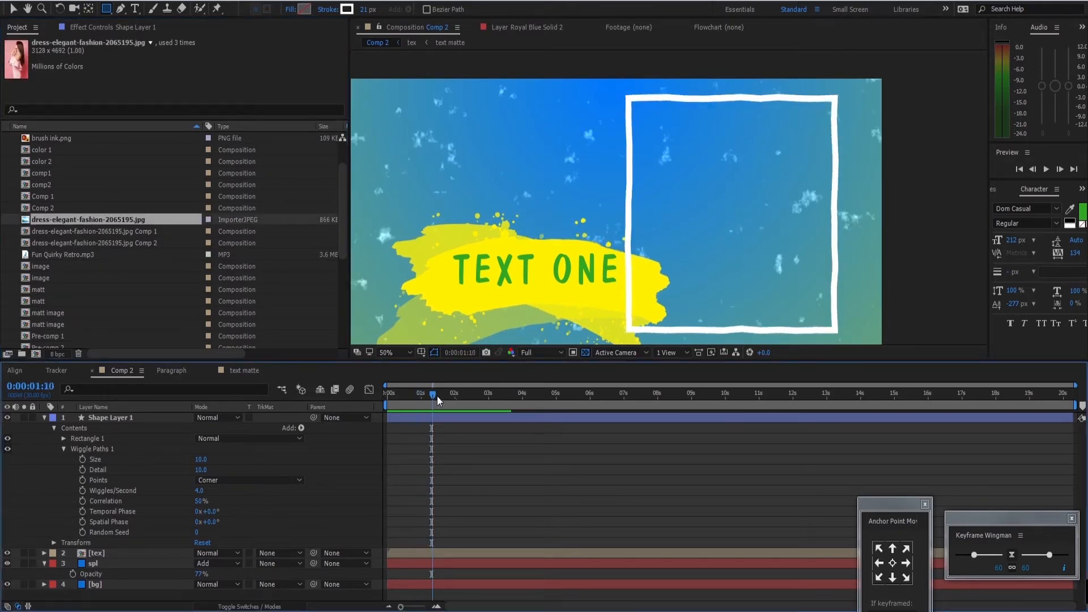
drag(70, 221, 187, 420)
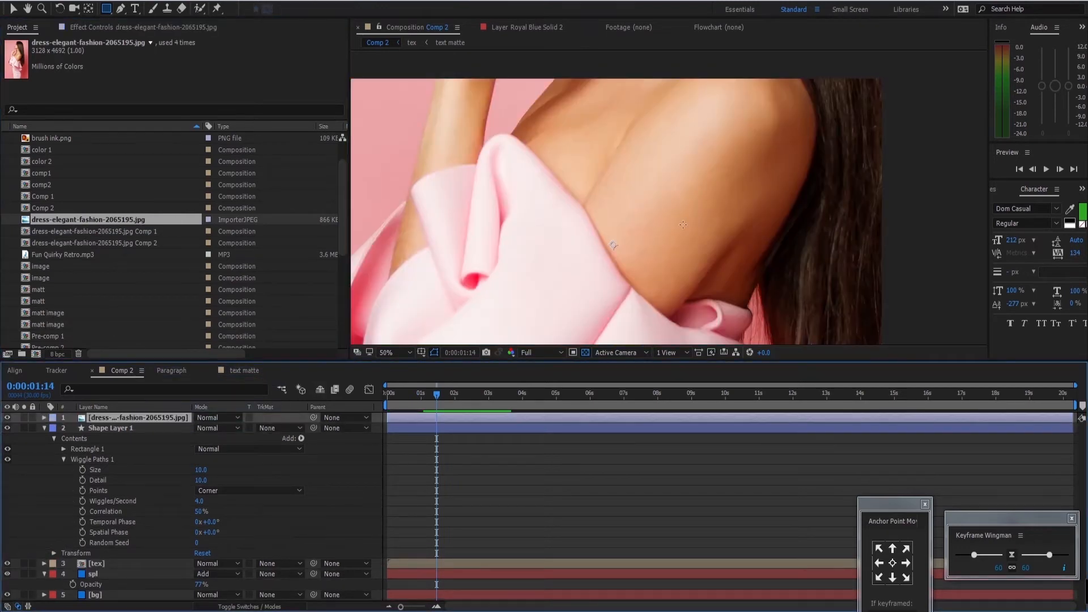
Scale the photo layer down to 25% and move it over the white rectangular frame.
key(s)
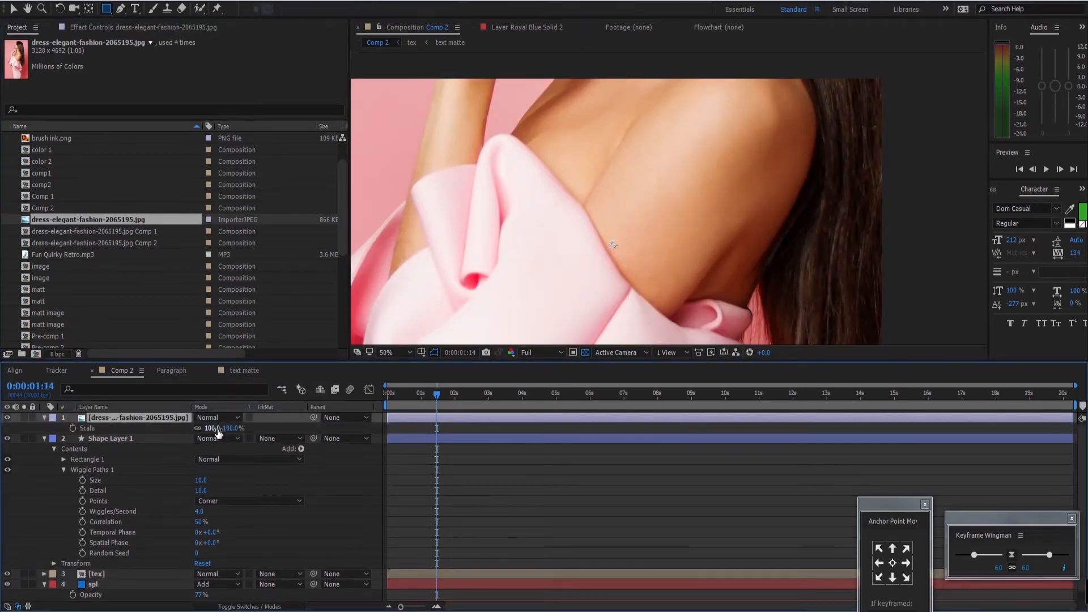
drag(218, 430, 174, 429)
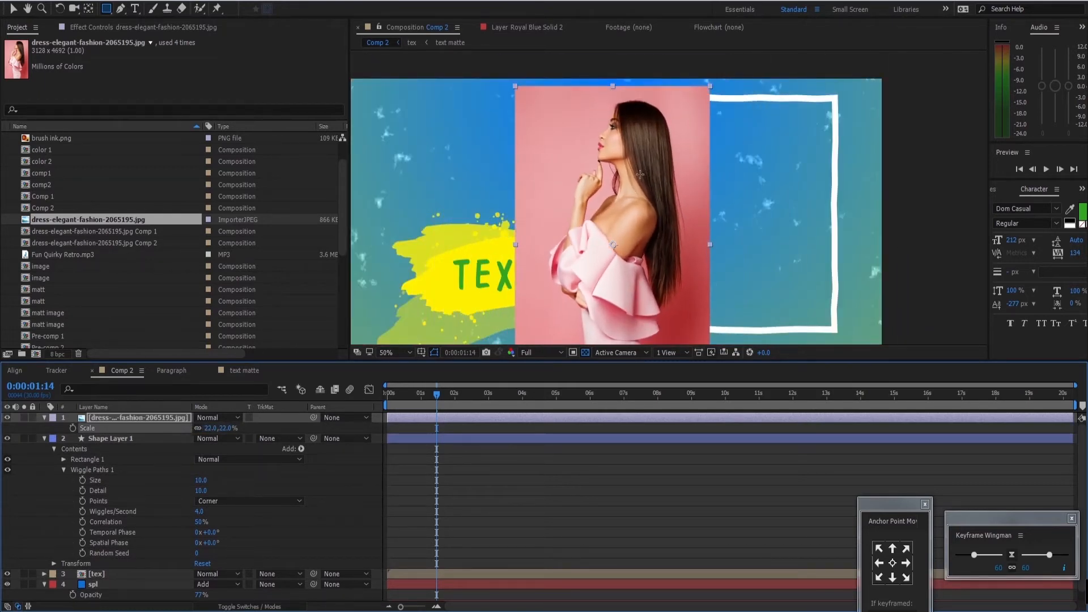
key(v)
drag(624, 224, 718, 216)
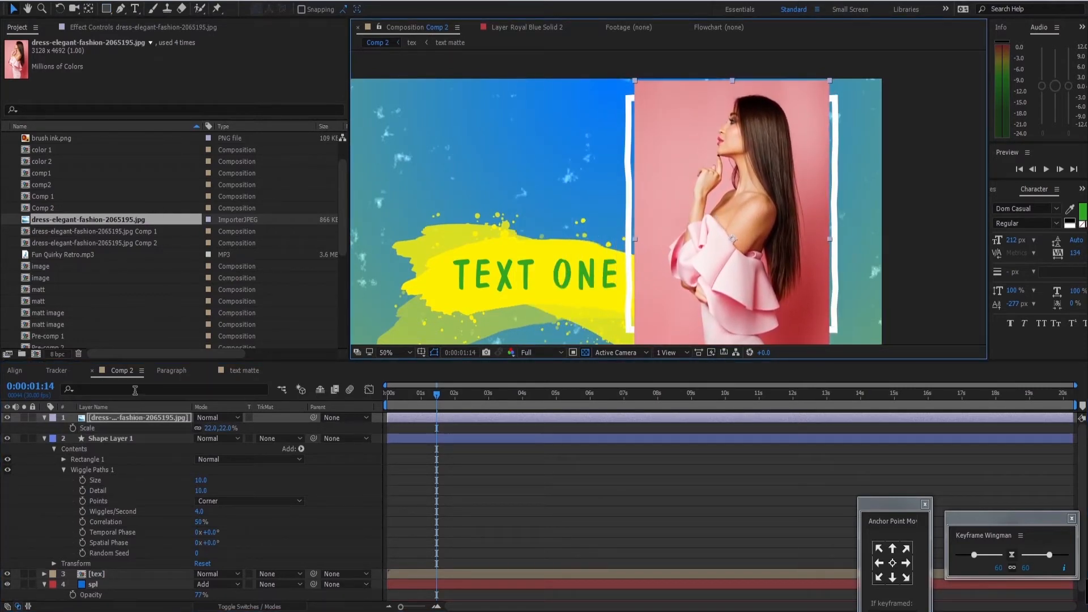
drag(230, 431, 231, 427)
drag(744, 138, 766, 164)
key(space)
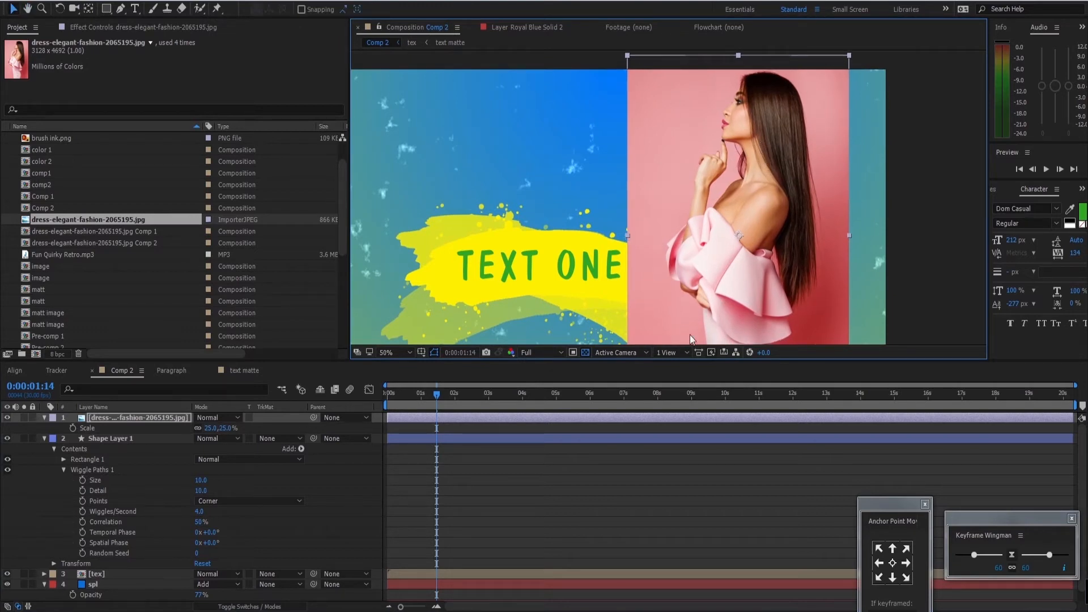
Duplicate the rectangle's shape layer, renaming the original frame and the copy box.
click(137, 437)
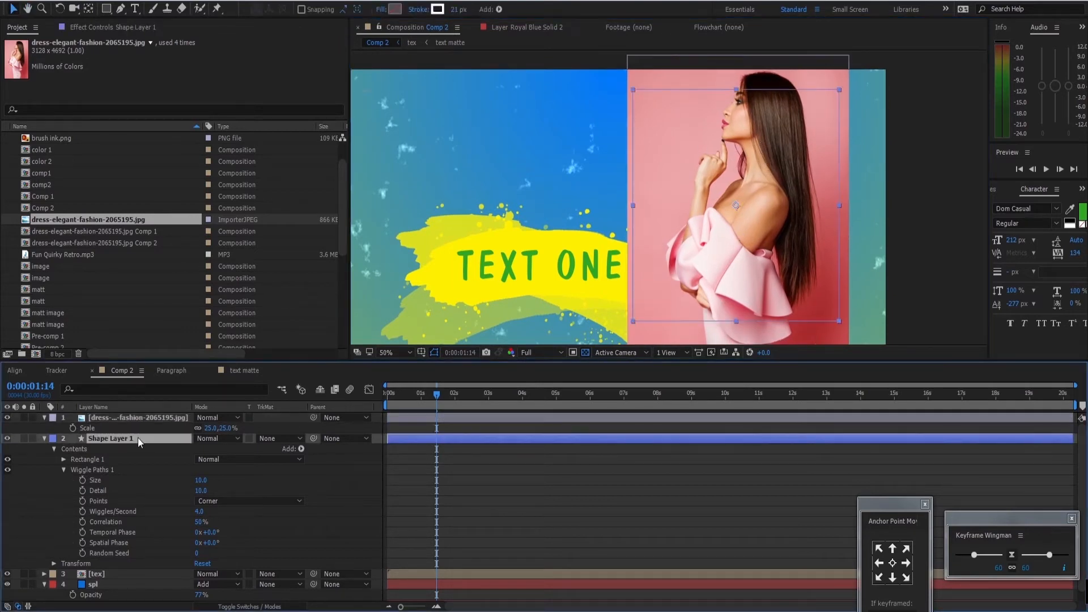
key(ctrl+d)
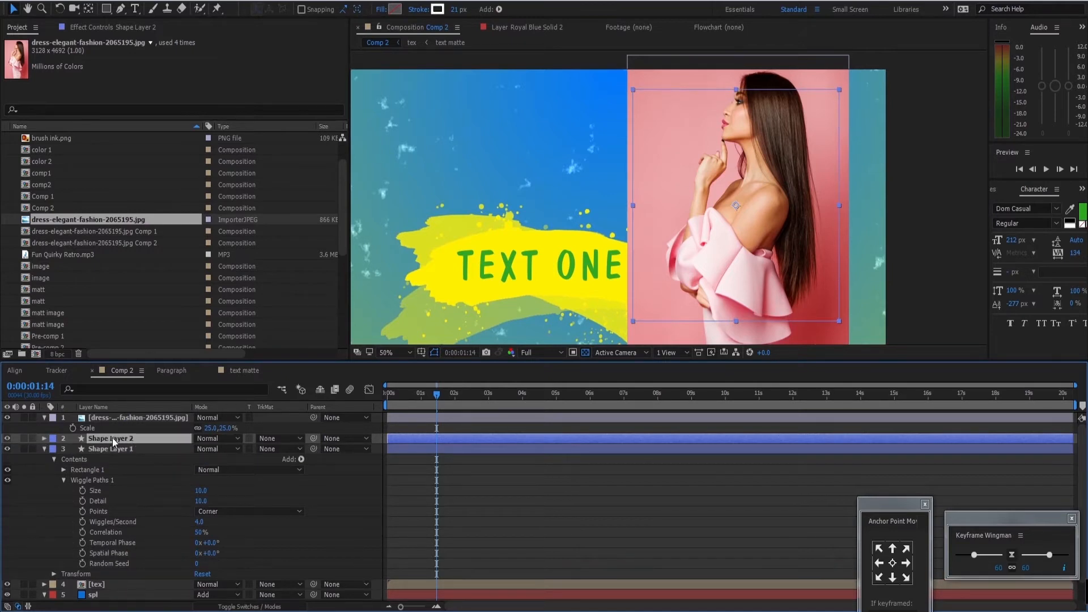
click(110, 448)
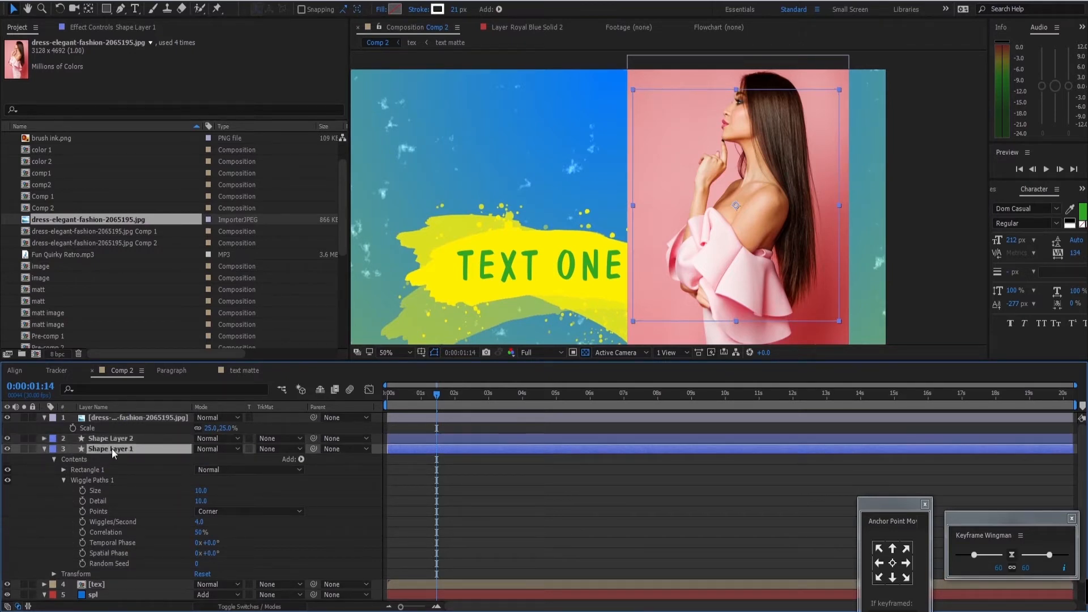
key(Return)
text(frame)
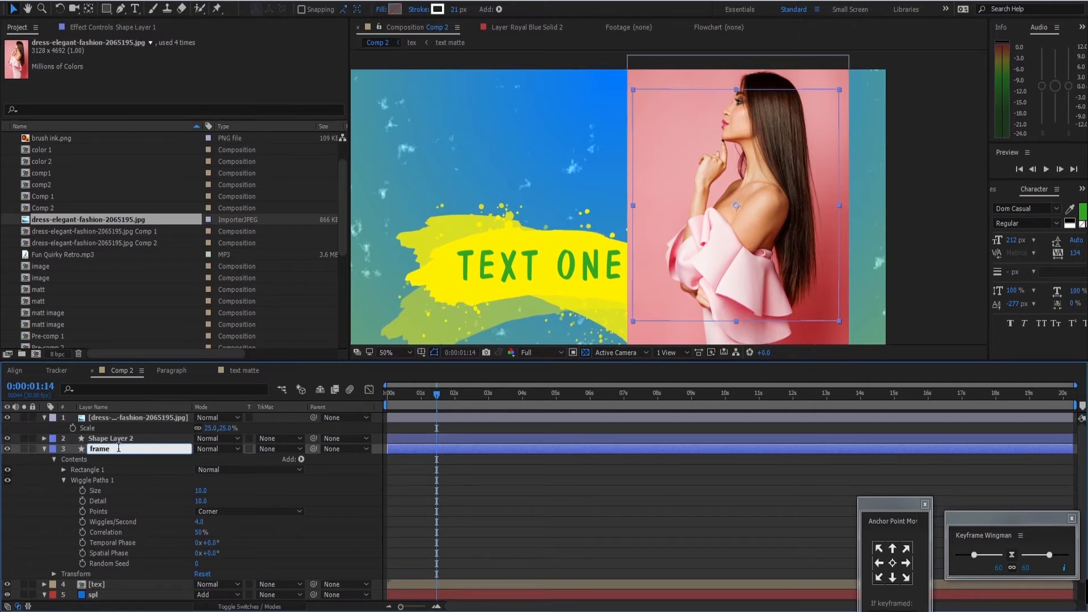
click(124, 438)
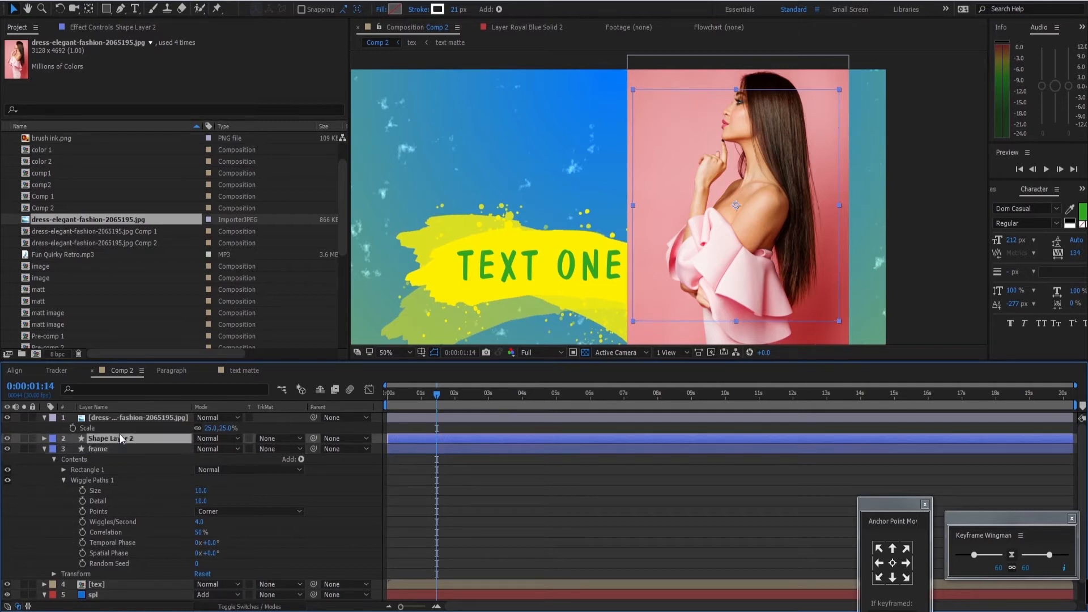
key(Return)
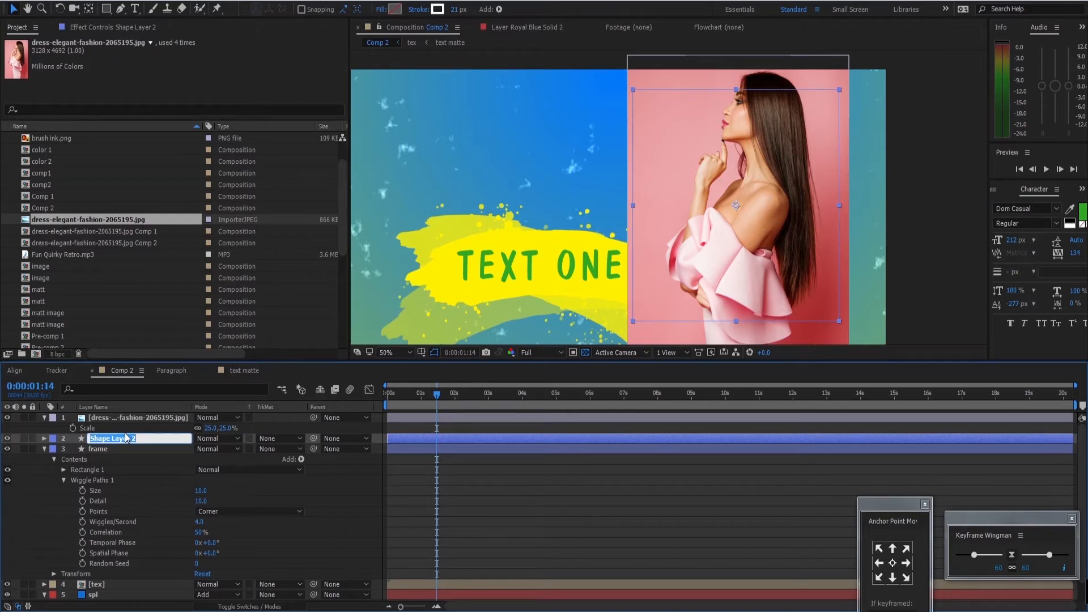
text(box)
key(Return)
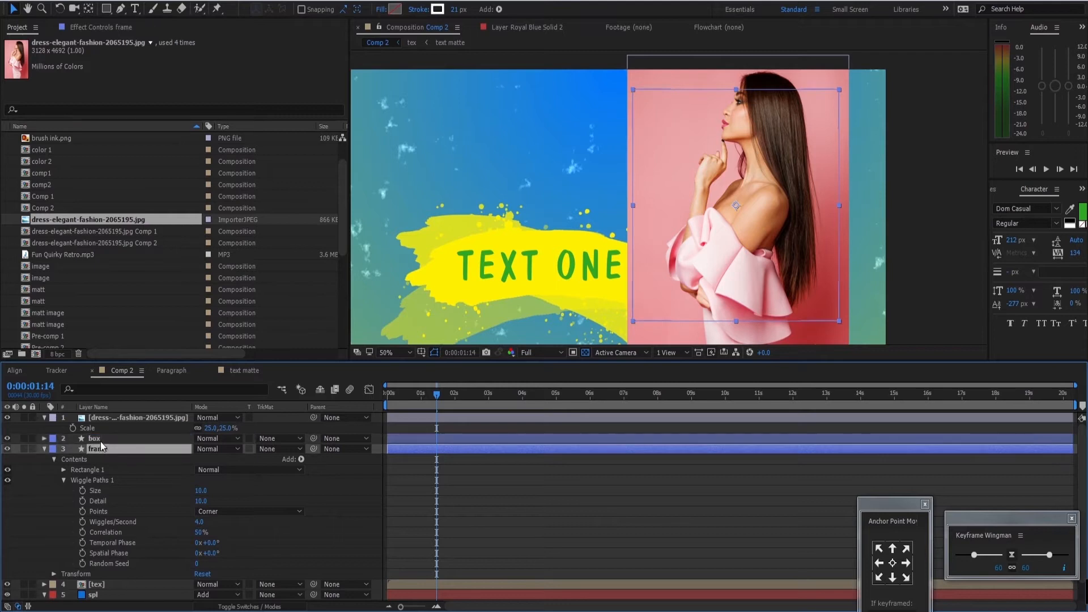
Put the box layer above the photo layer and give its rectangle a solid white FFFFFF fill.
drag(136, 418, 110, 434)
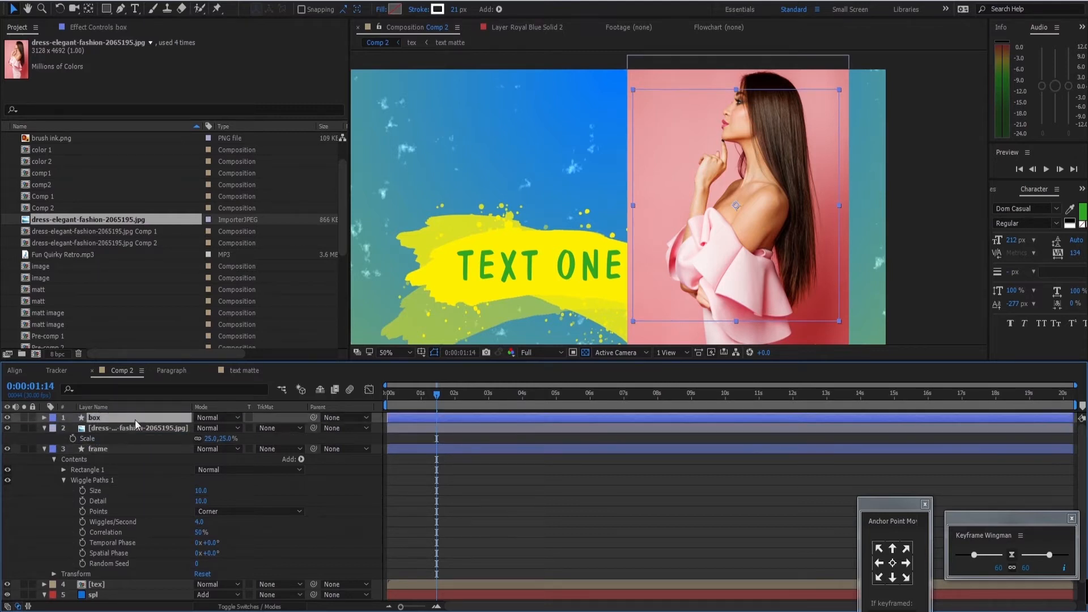
click(103, 420)
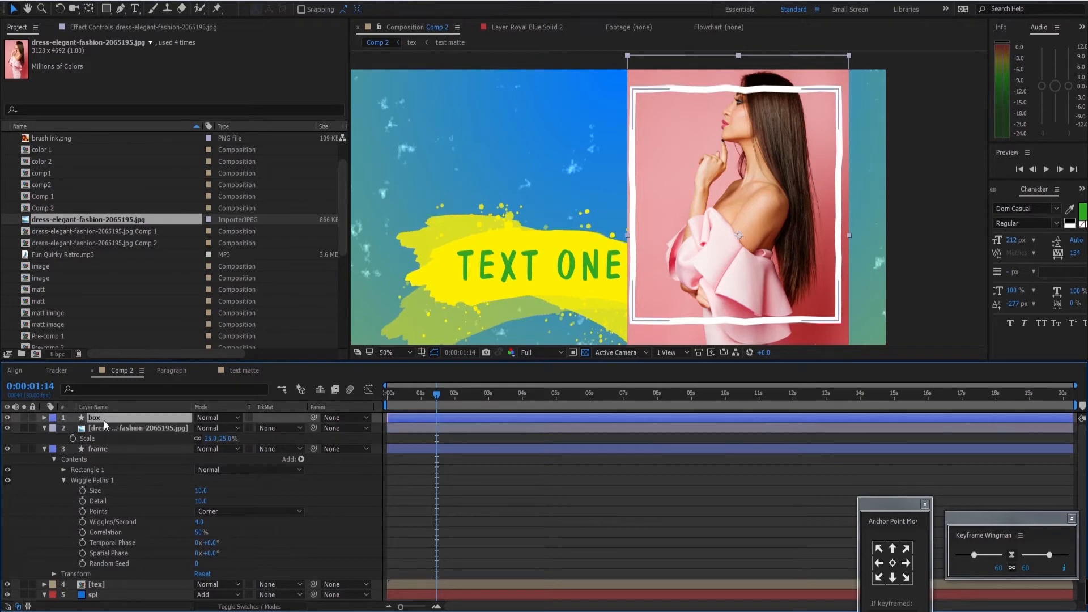
click(395, 9)
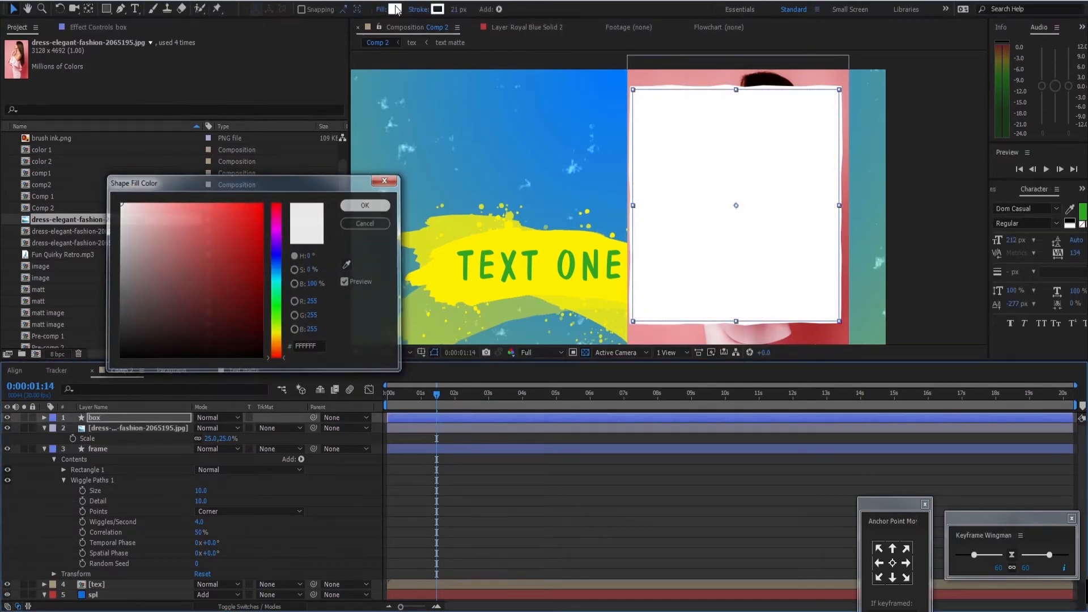
click(367, 204)
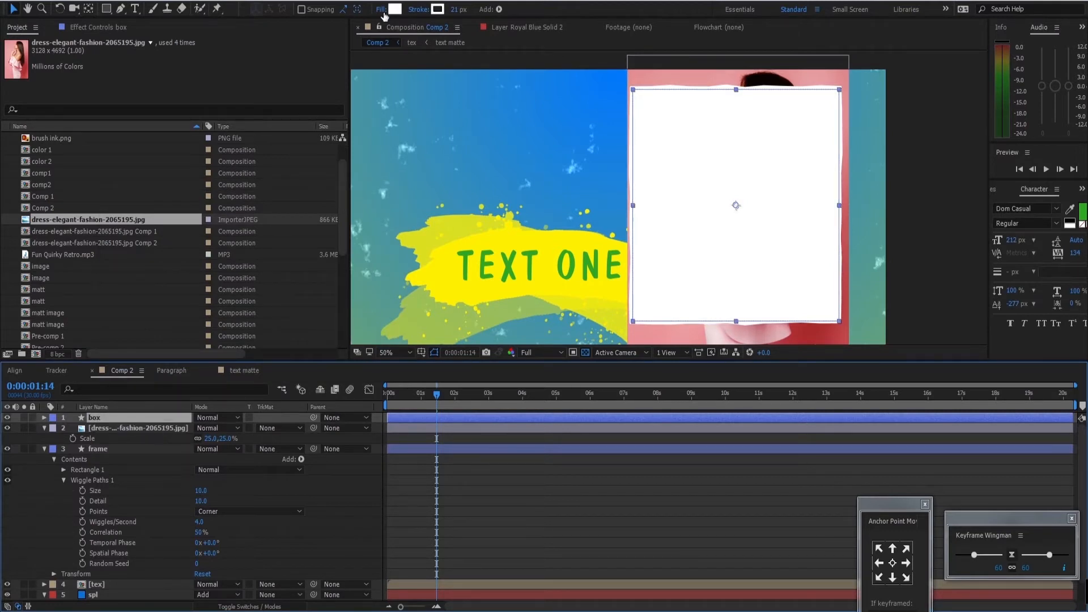
Set the photo layer's track matte to Alpha Matte "box" and preview from the start.
click(143, 428)
click(278, 427)
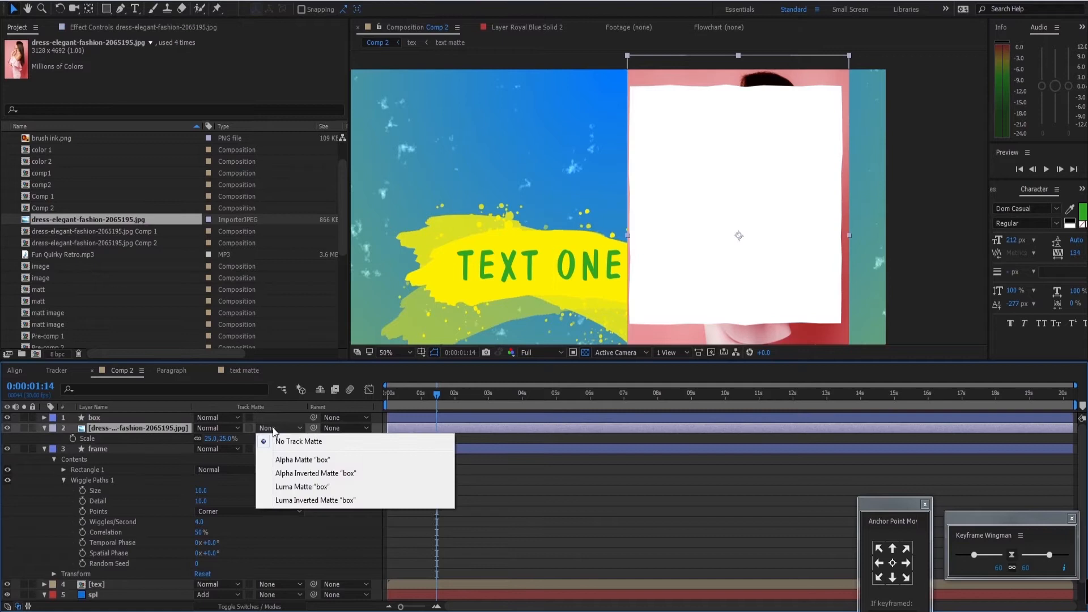
click(339, 459)
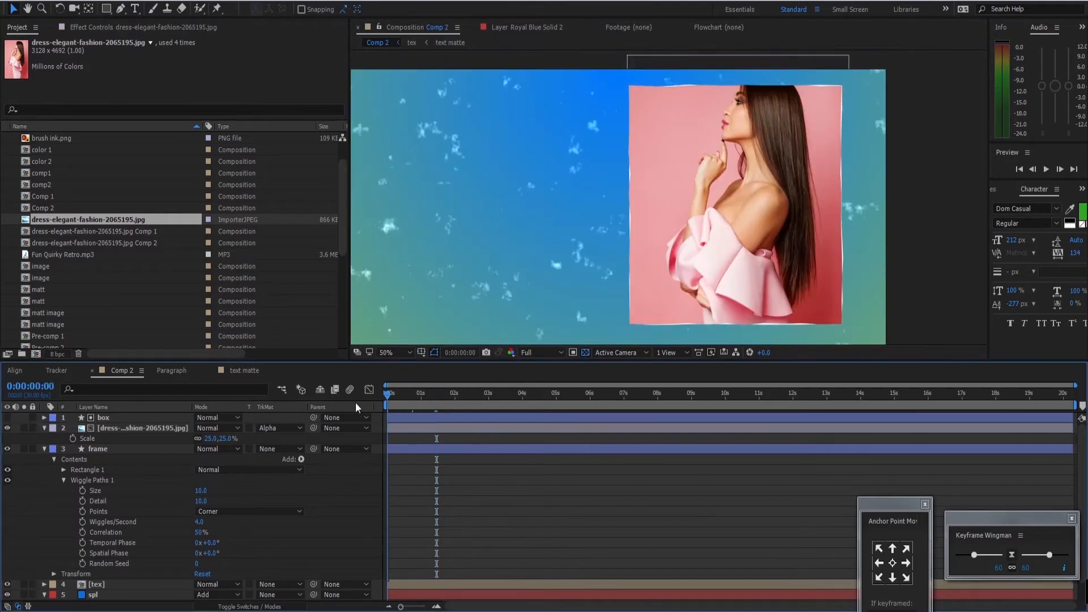
key(space)
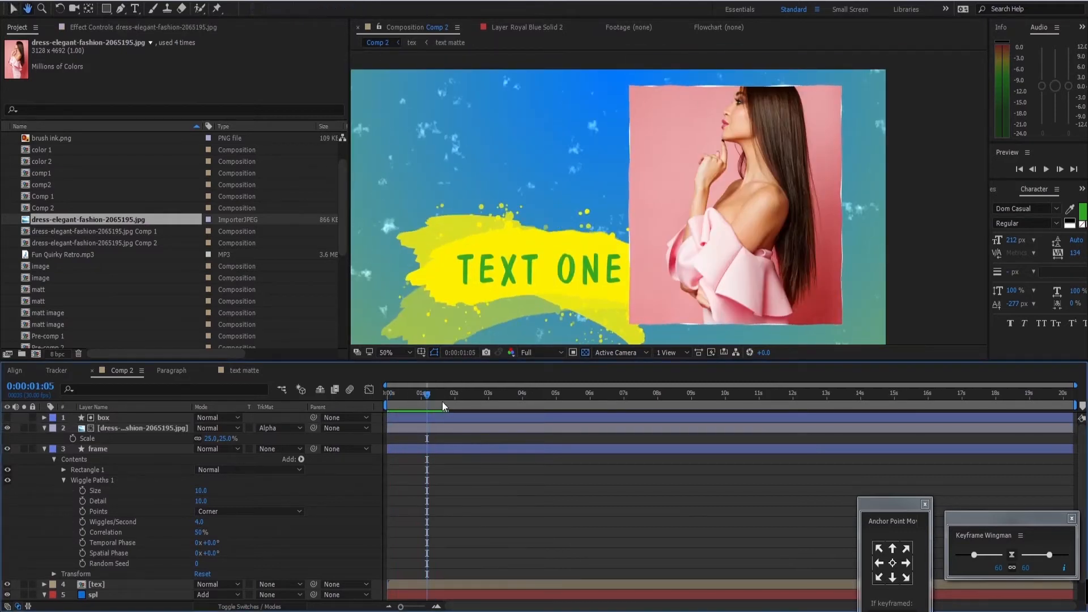
Collapse the photo and frame layers, bring the frame layer to the top of the stack, and preview from the start.
click(45, 428)
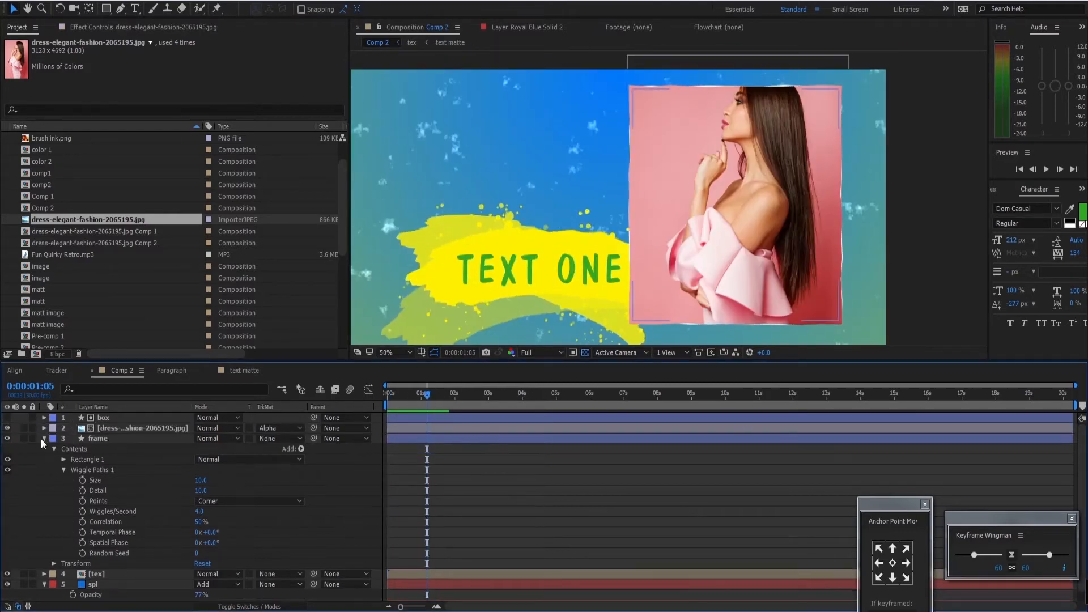
click(43, 438)
click(130, 428)
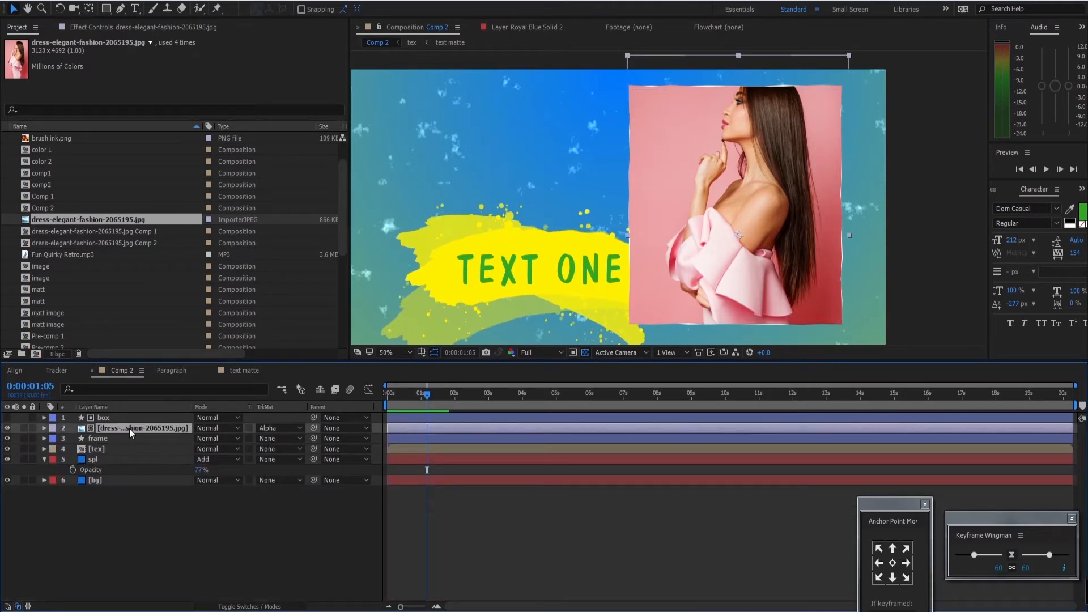
click(94, 439)
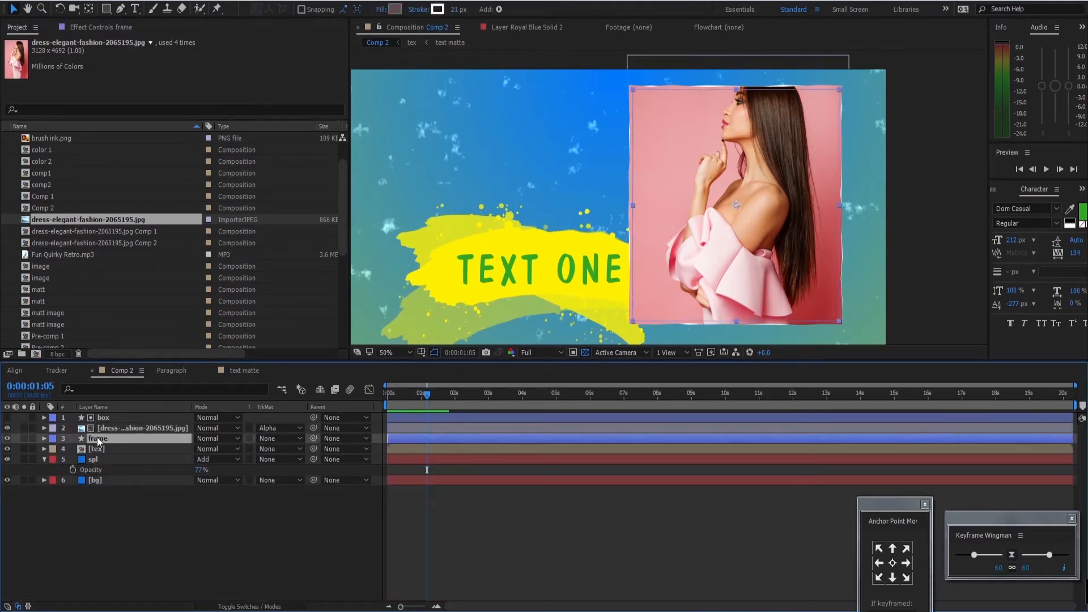
drag(97, 437, 131, 413)
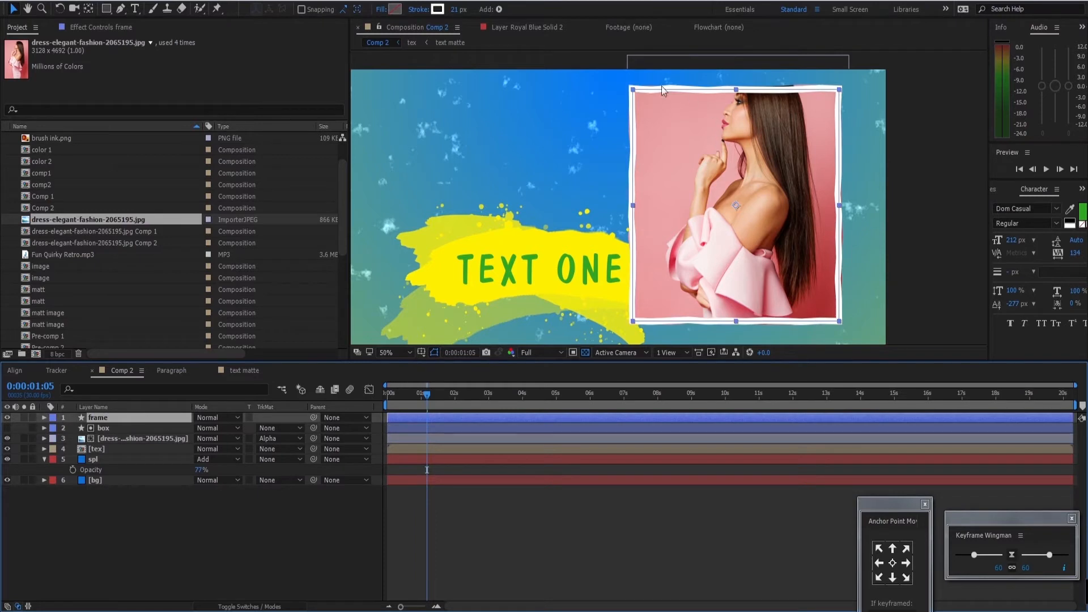
drag(427, 397, 387, 396)
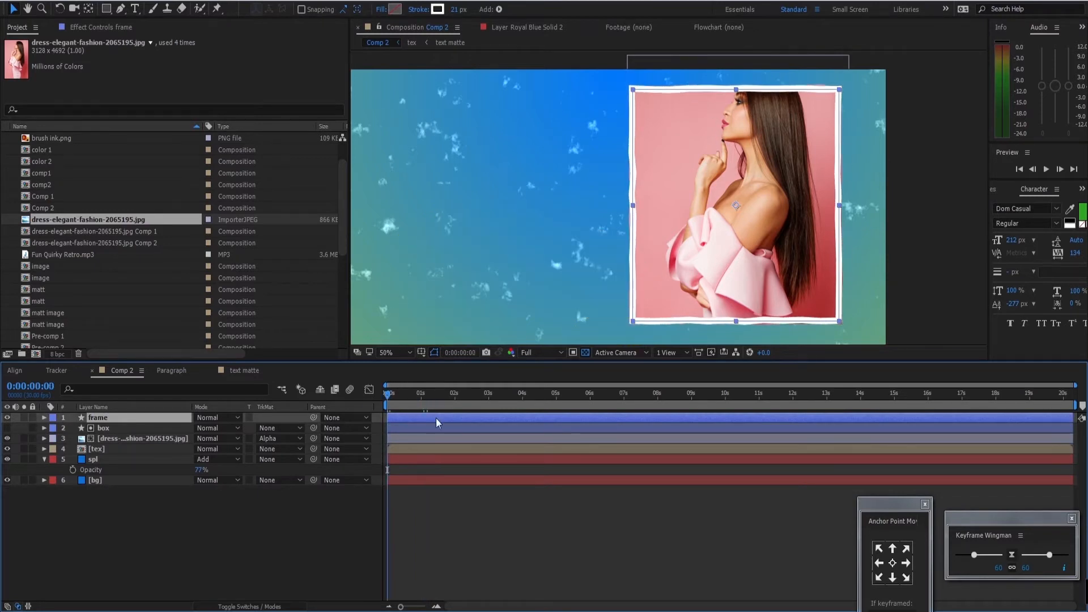
key(space)
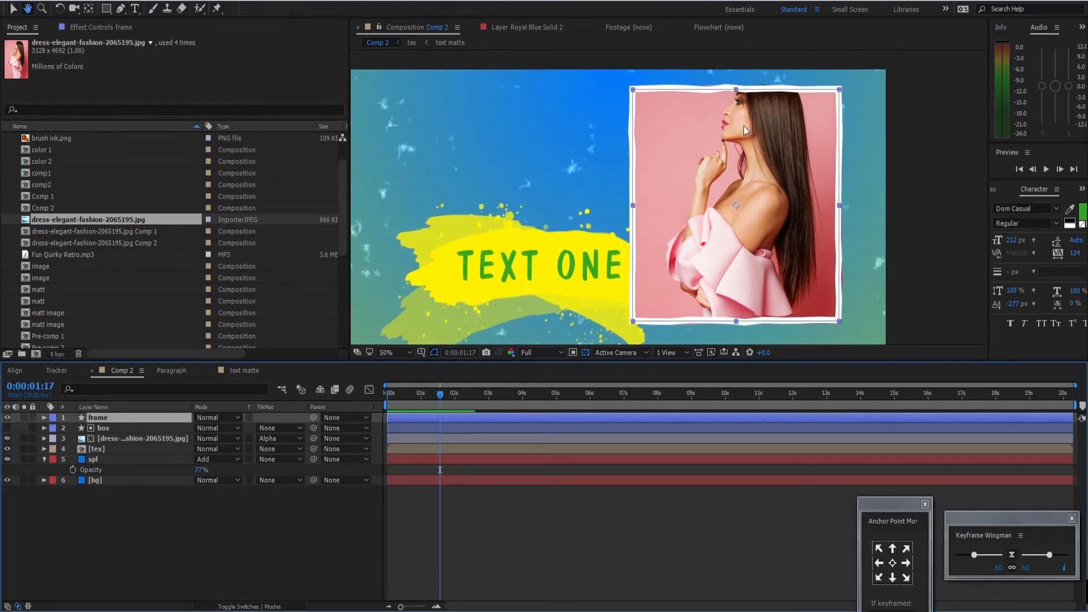
key(space)
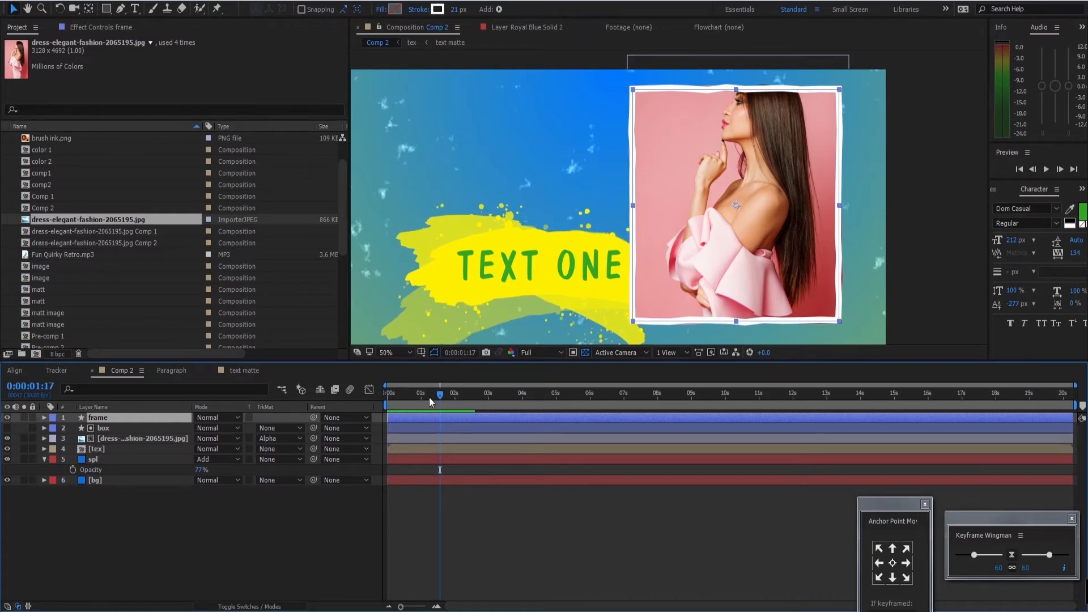
Bring the tex pre-comp to the top of the layer stack and shift the title slightly left over the frame's edge.
mouse_move(429, 397)
mouse_down()
mouse_move(403, 399)
mouse_move(432, 397)
mouse_up()
click(128, 450)
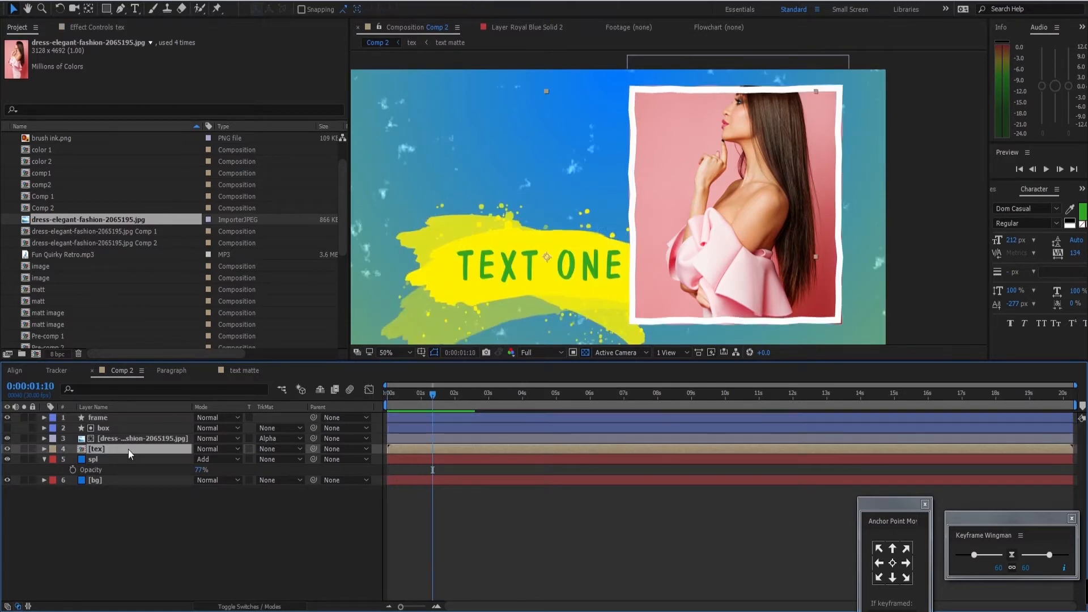
mouse_move(128, 450)
mouse_down()
mouse_move(128, 434)
mouse_move(153, 417)
mouse_up()
drag(604, 278, 593, 277)
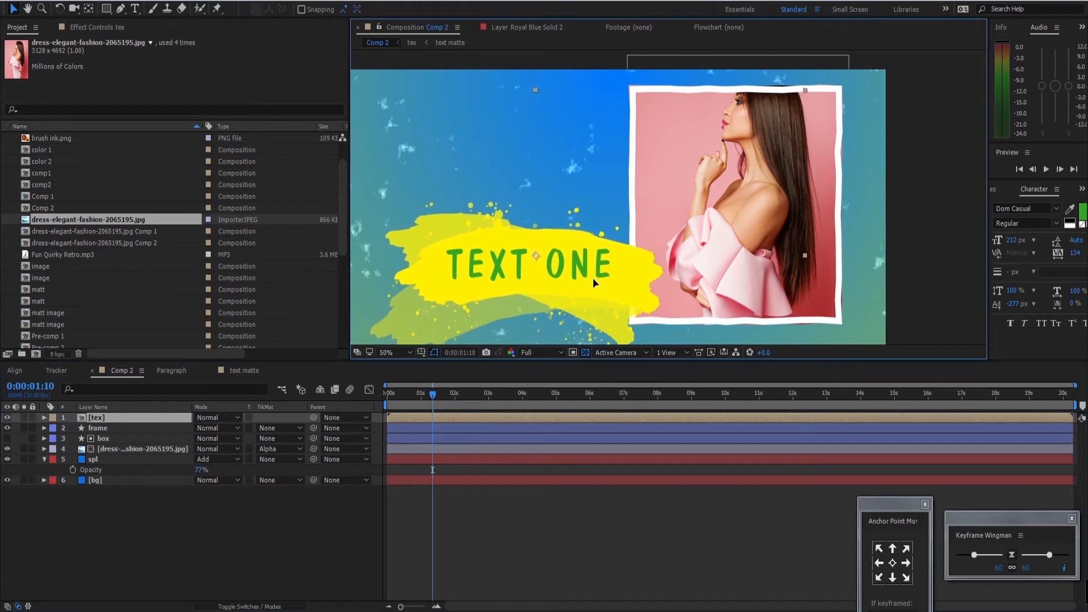
click(116, 428)
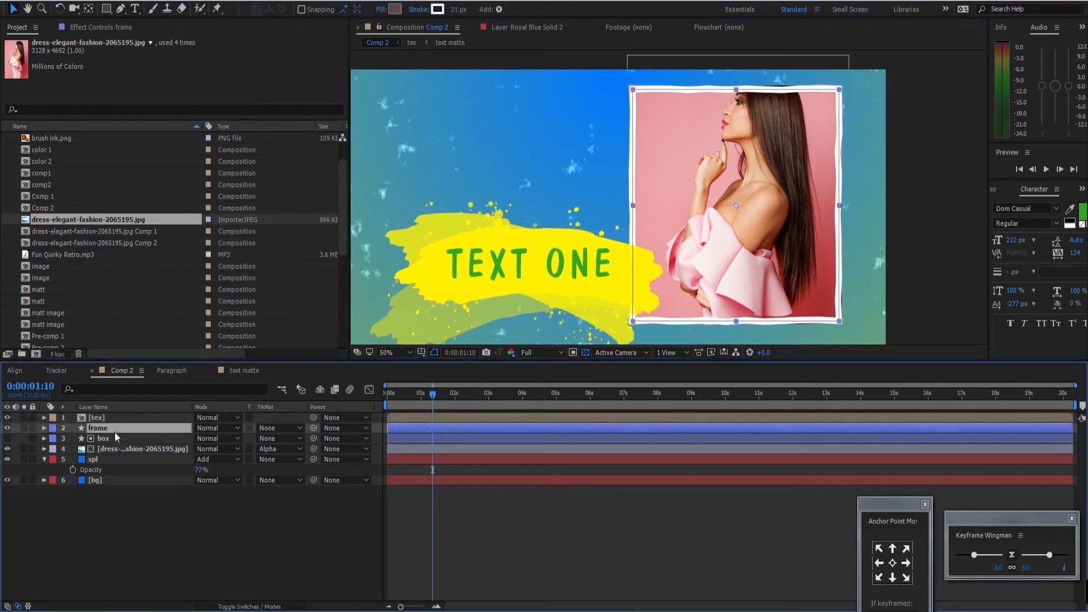
Pre-compose the photo layer in Comp 2, leaving all attributes in the current composition.
click(117, 436)
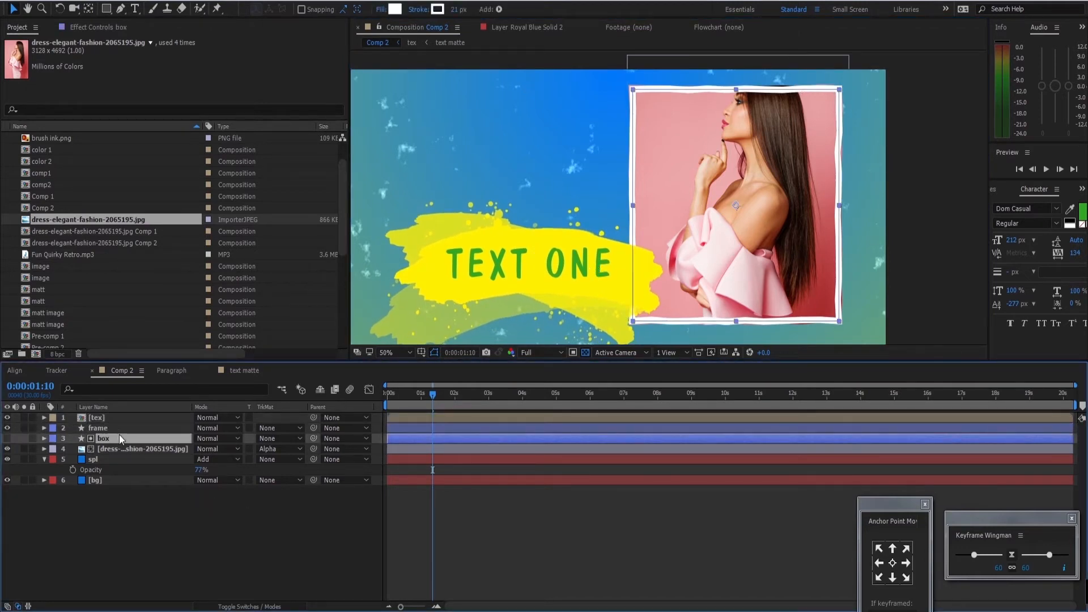
click(120, 448)
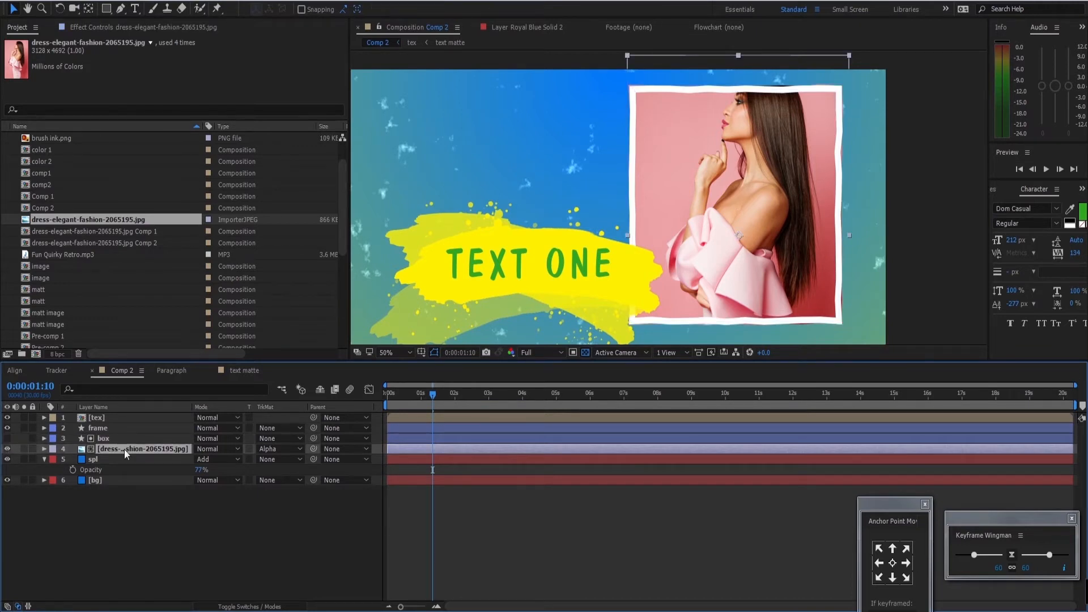
key(ctrl+shift+c)
drag(430, 334, 341, 362)
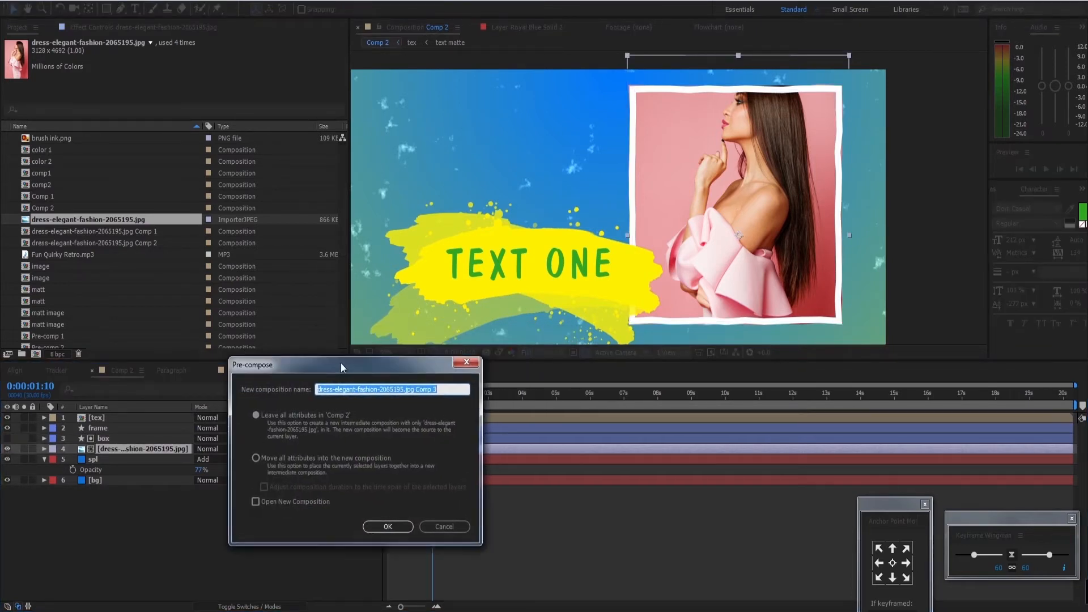
click(389, 526)
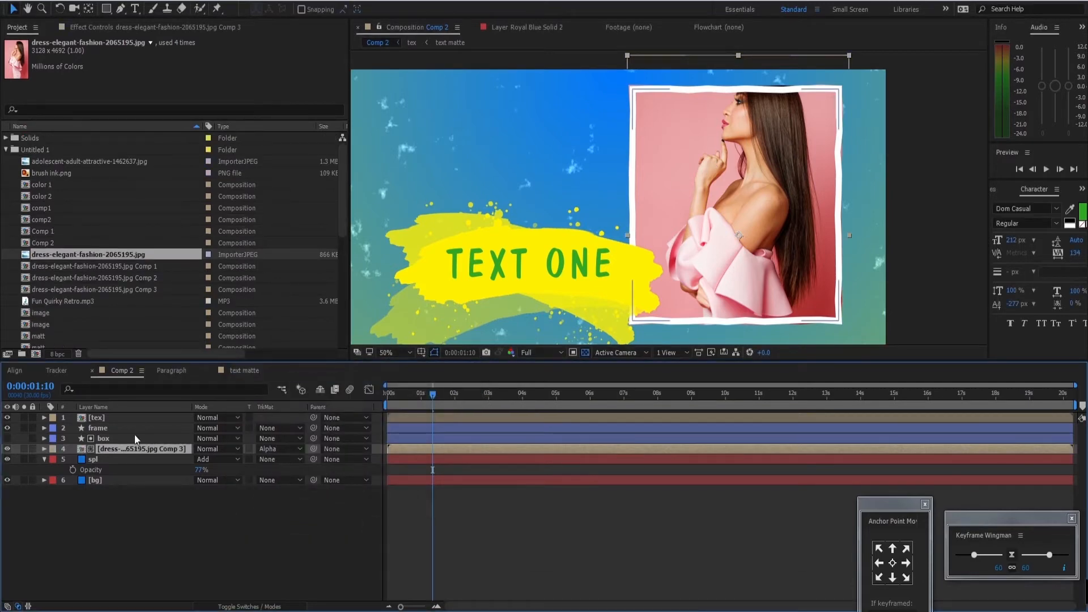
Open the new photo pre-comp and set its size to 1000 x 1500 px with the aspect ratio locked.
double_click(135, 449)
scroll(600, 165, down, 4)
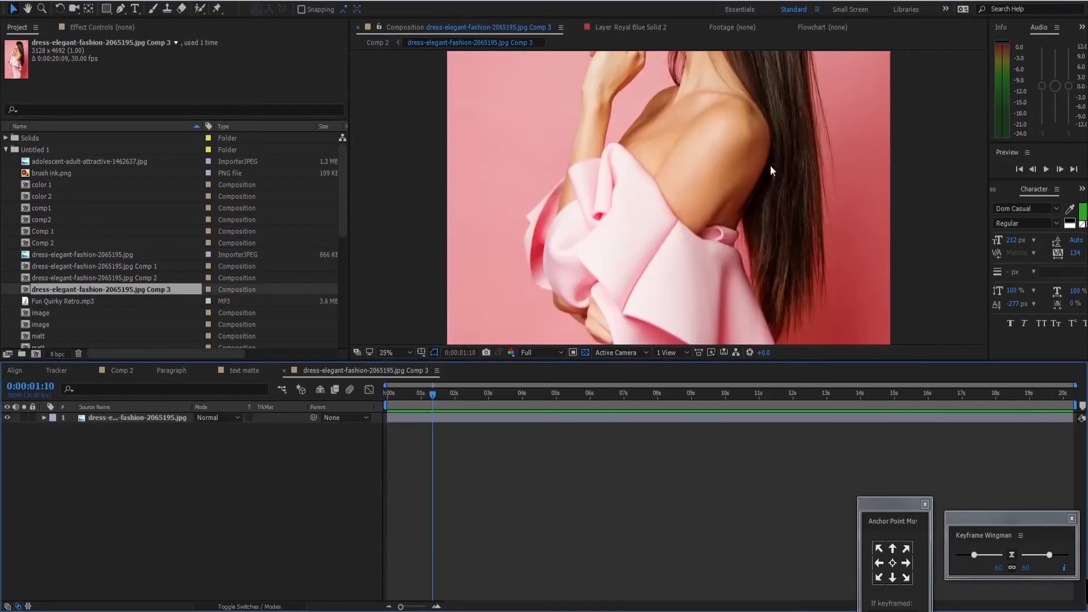
key(v)
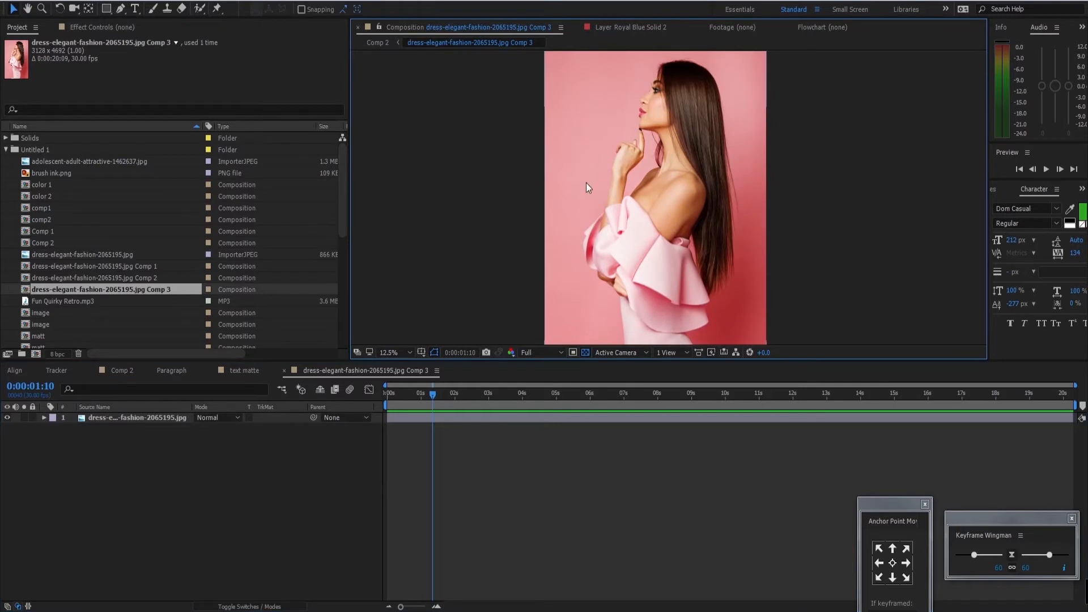
key(ctrl+k)
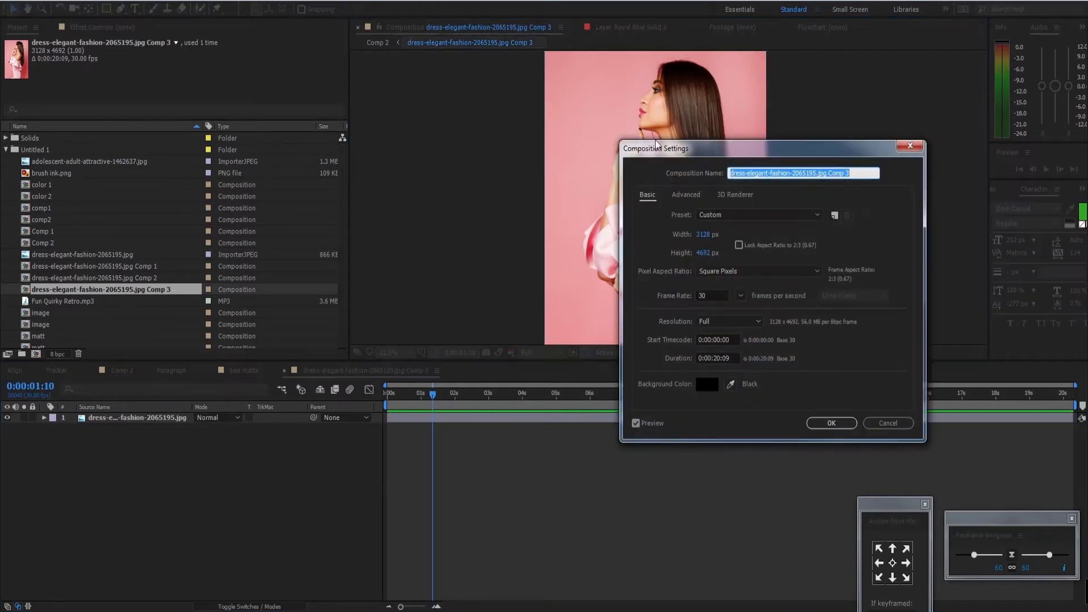
drag(714, 146, 814, 123)
click(803, 211)
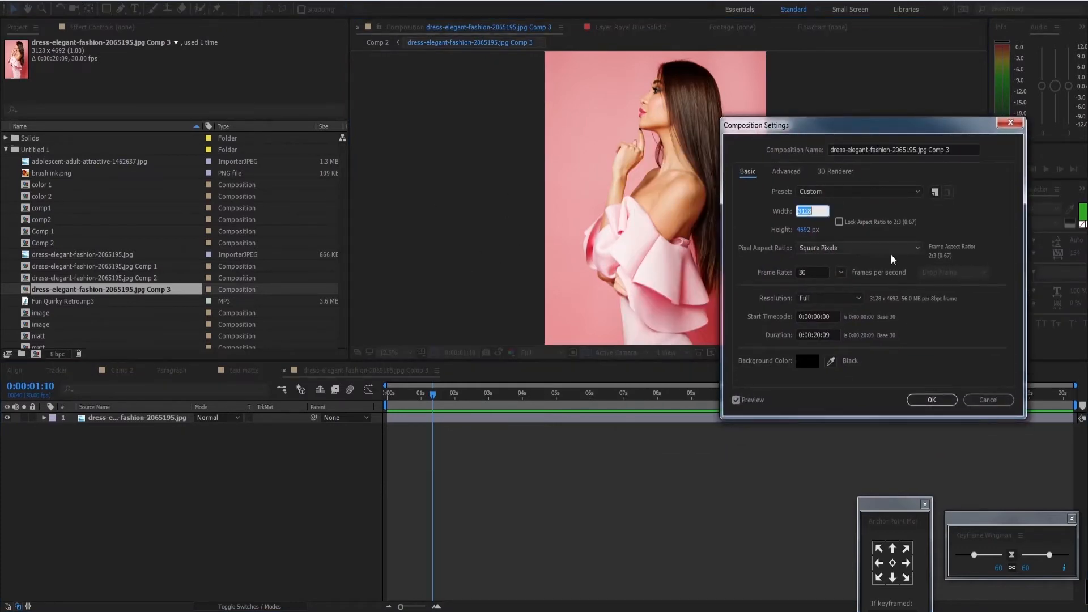
click(839, 221)
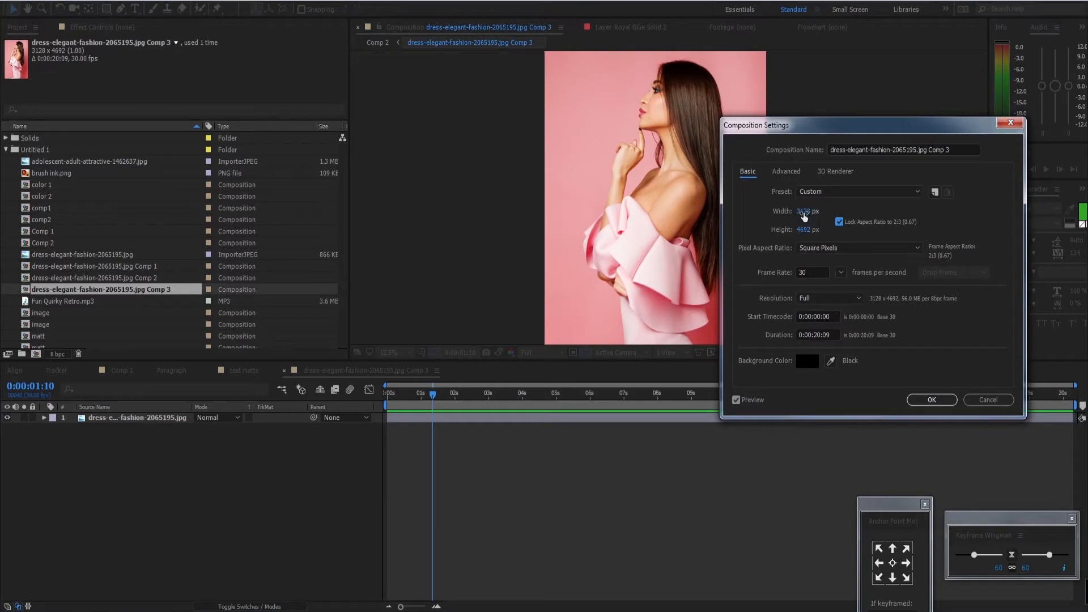
text(1)
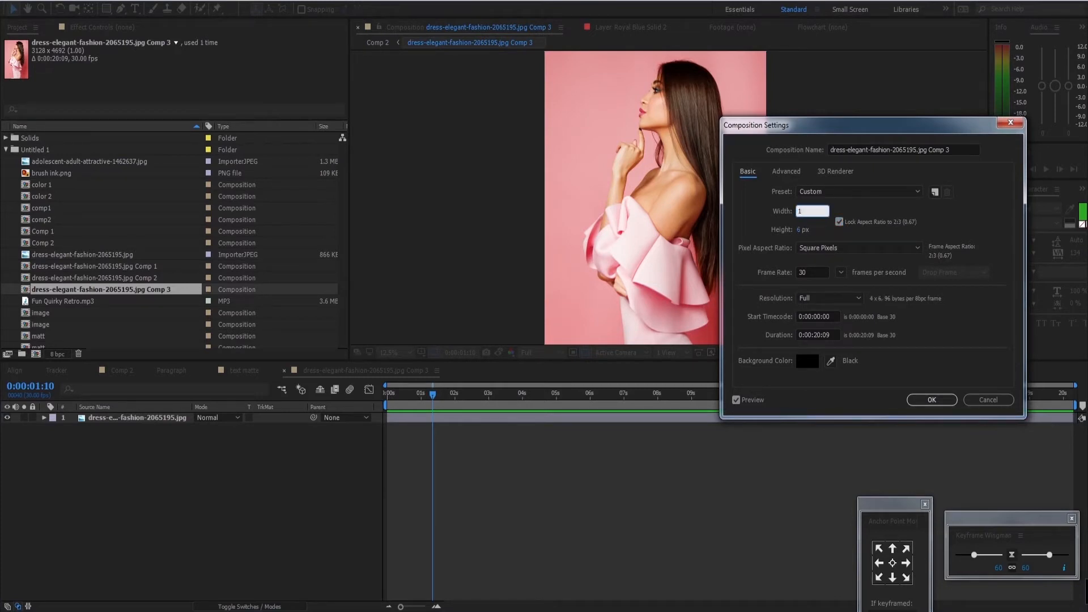
text(000)
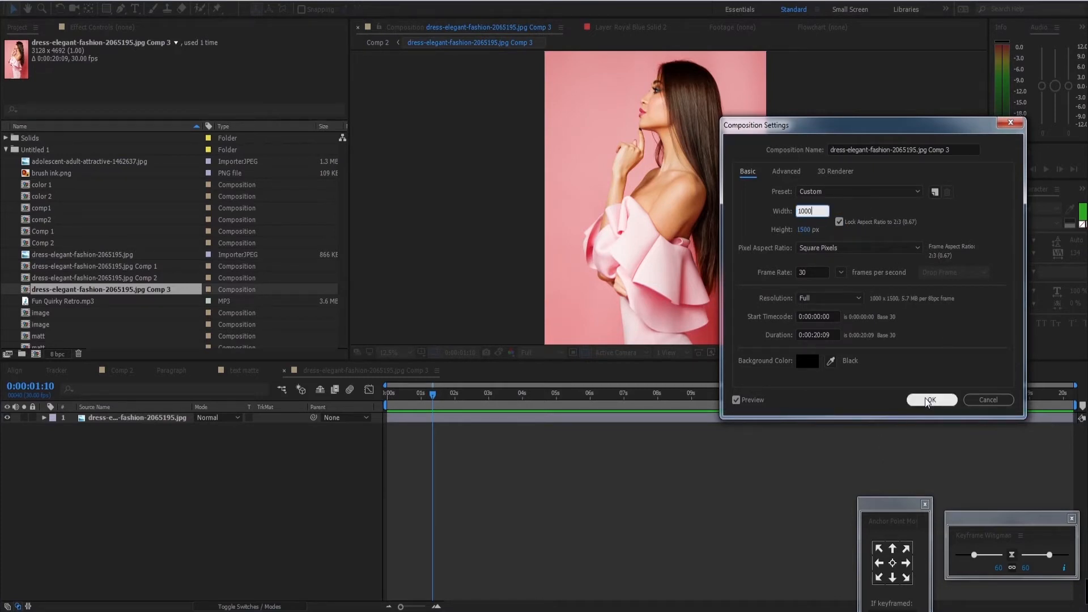
click(927, 400)
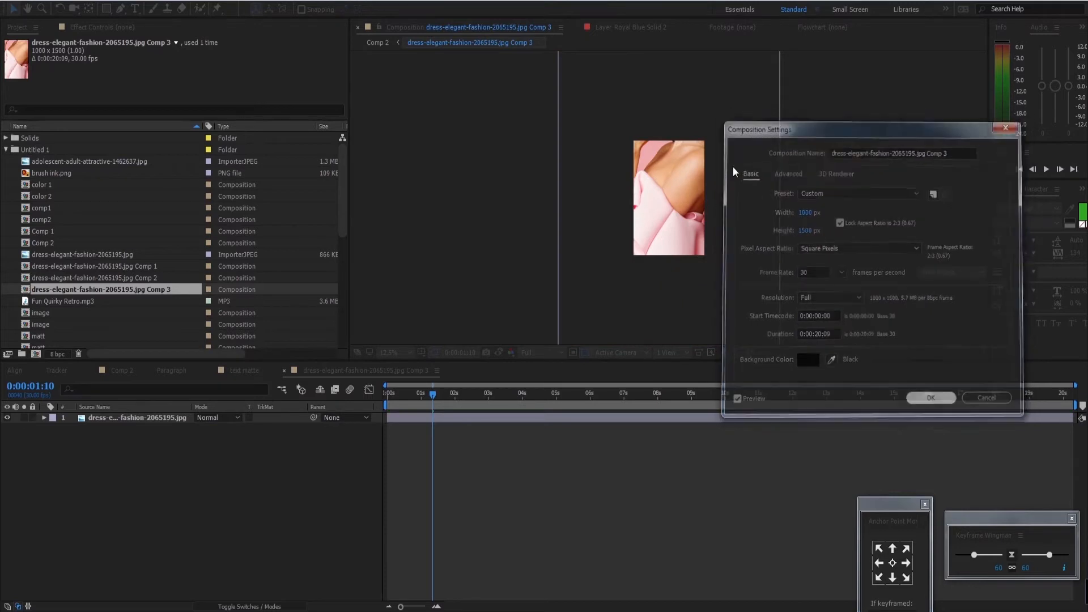
Try scaling the photo down to 34% inside the pre-comp, and undo the last scale change.
click(125, 417)
key(s)
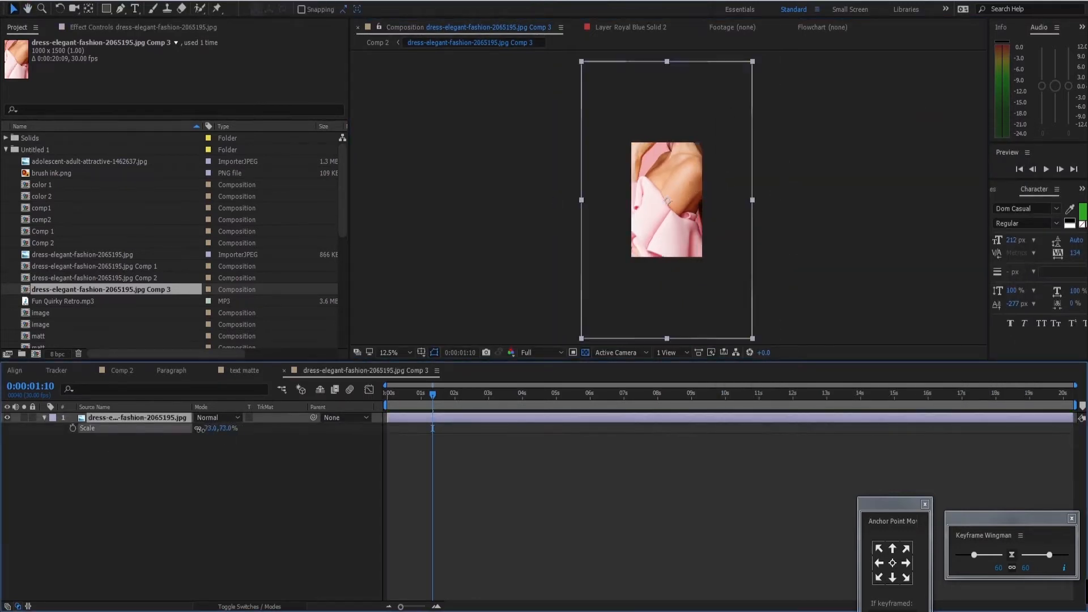
mouse_move(200, 429)
mouse_down()
mouse_move(182, 429)
mouse_move(204, 428)
mouse_up()
scroll(647, 232, up, 1)
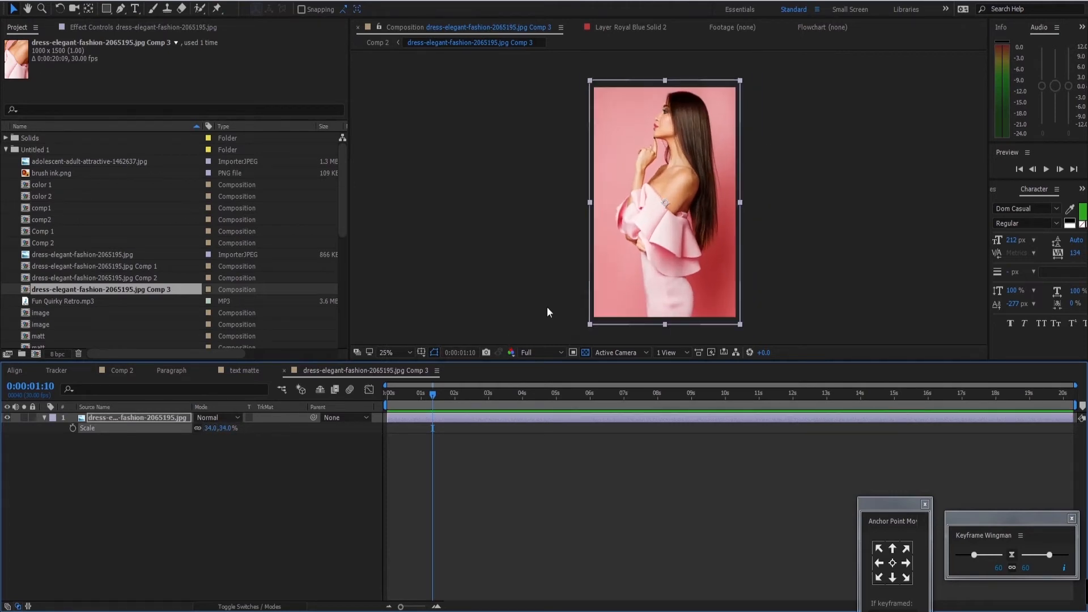
key(ctrl+z)
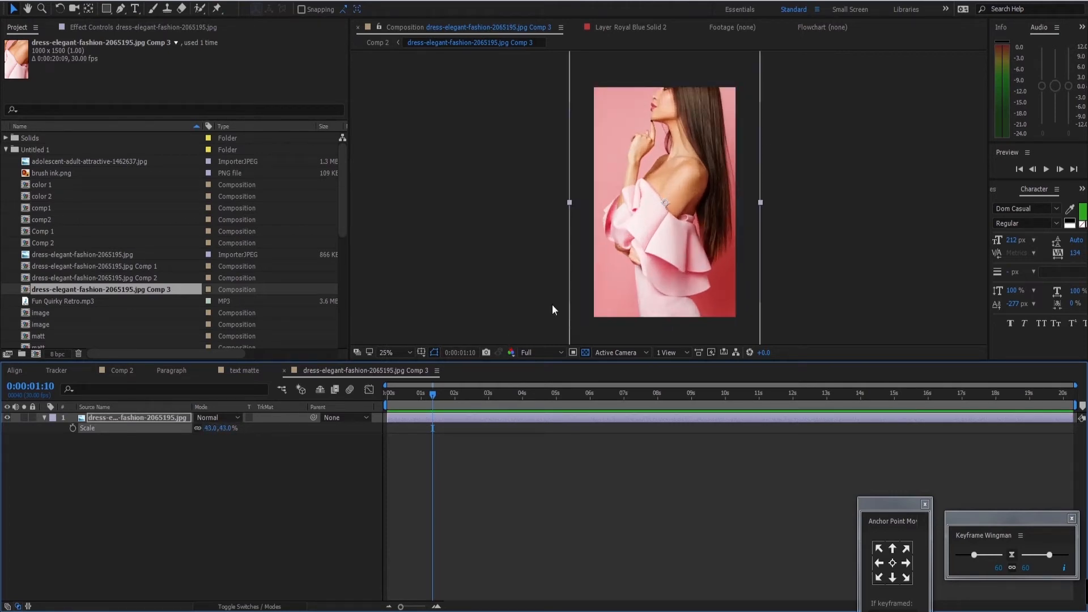
Fit the photo layer to the composition using the Fit to Comp transform.
right_click(158, 416)
mouse_move(284, 176)
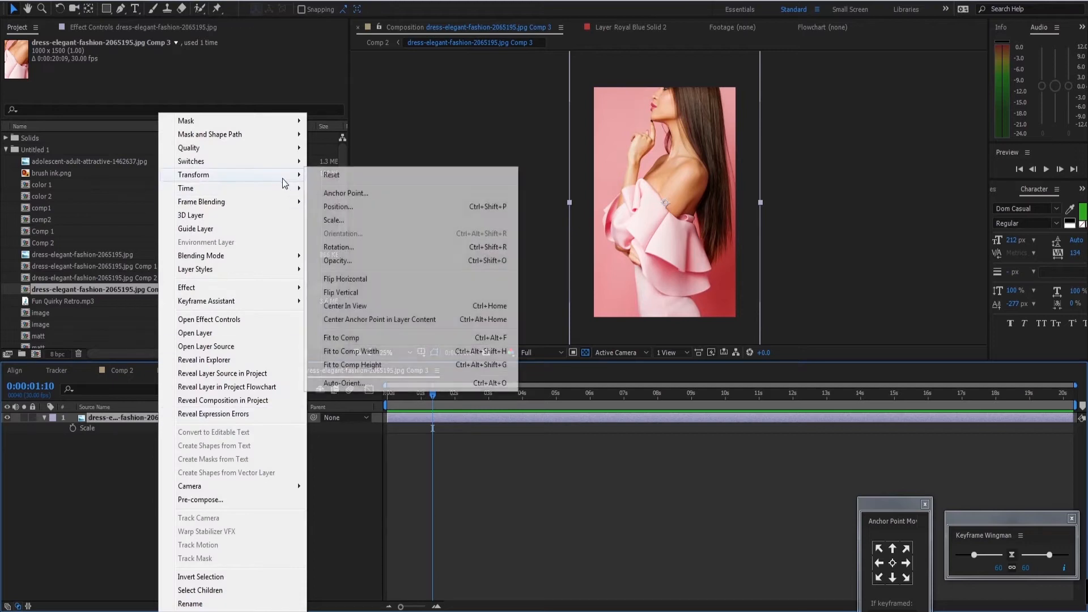
click(407, 338)
scroll(698, 181, up, 1)
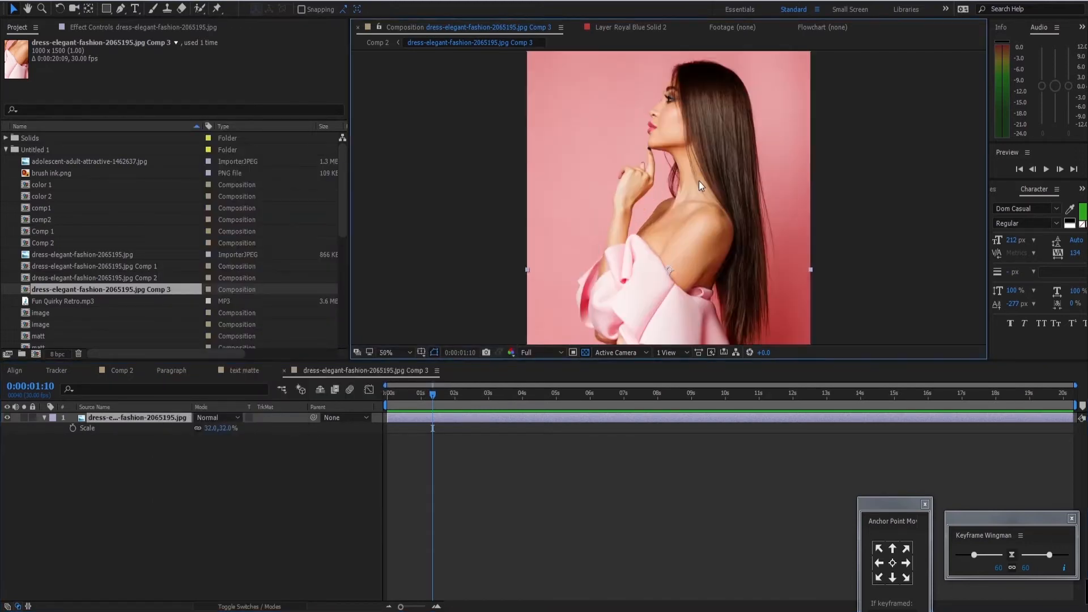
drag(699, 181, 704, 154)
Duplicate the photo layer and delete the duplicate.
click(174, 440)
click(165, 416)
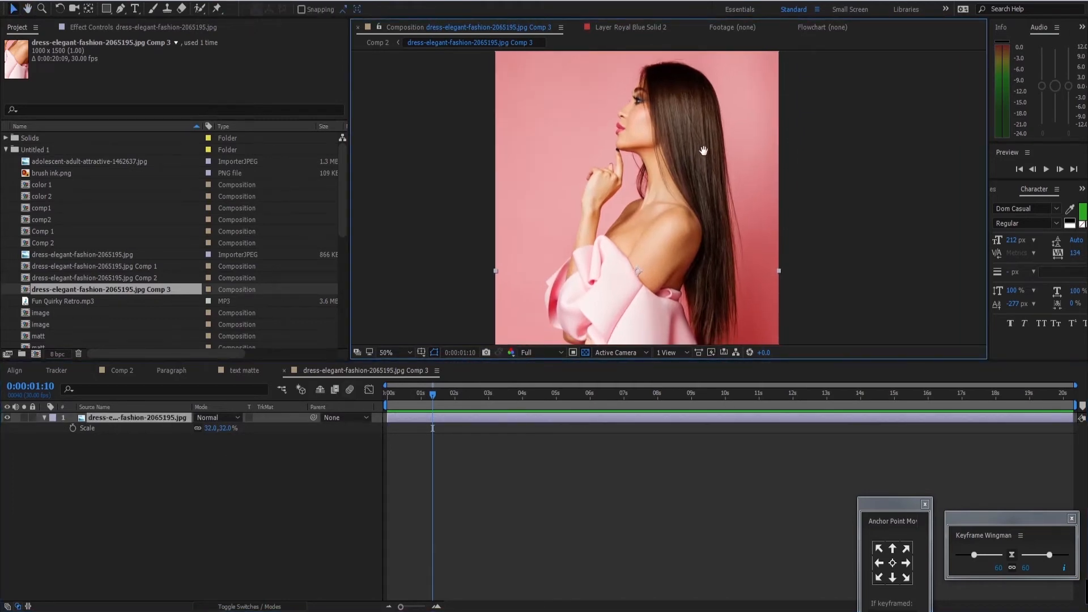
key(ctrl+d)
click(212, 469)
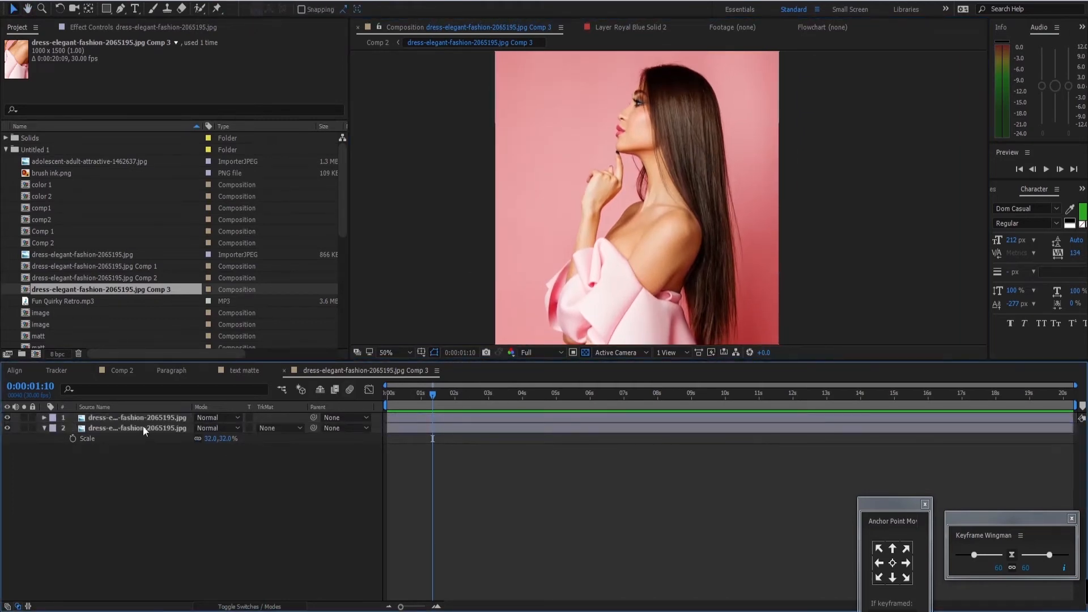
click(153, 410)
click(152, 416)
click(156, 461)
click(145, 417)
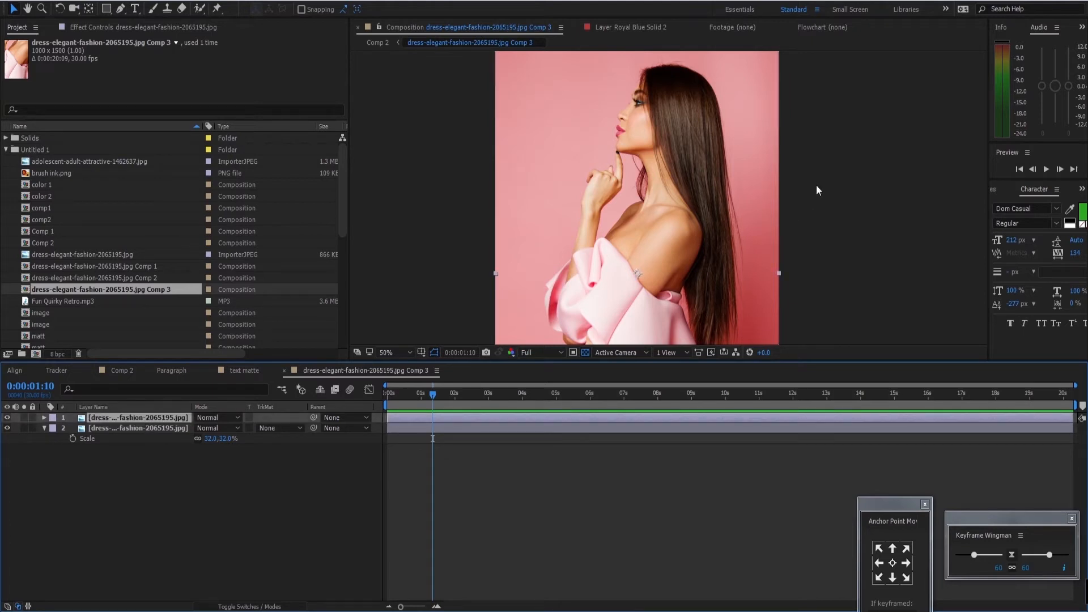
click(163, 430)
click(162, 420)
key(Delete)
Pre-compose the photo layer inside its composition and duplicate the nested pre-comp layer.
click(175, 416)
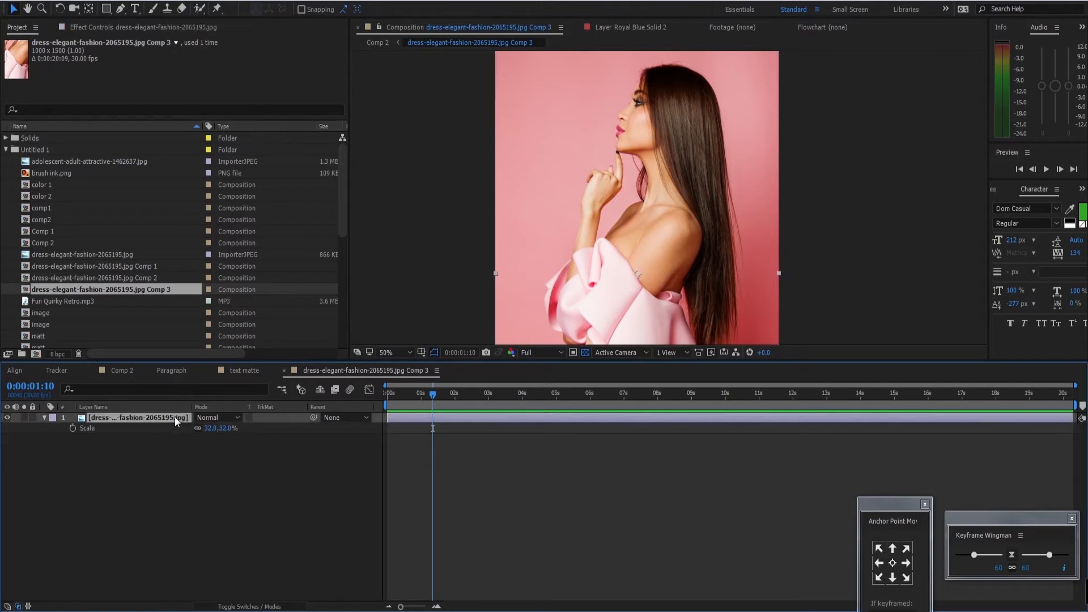
key(ctrl+shift+c)
click(388, 526)
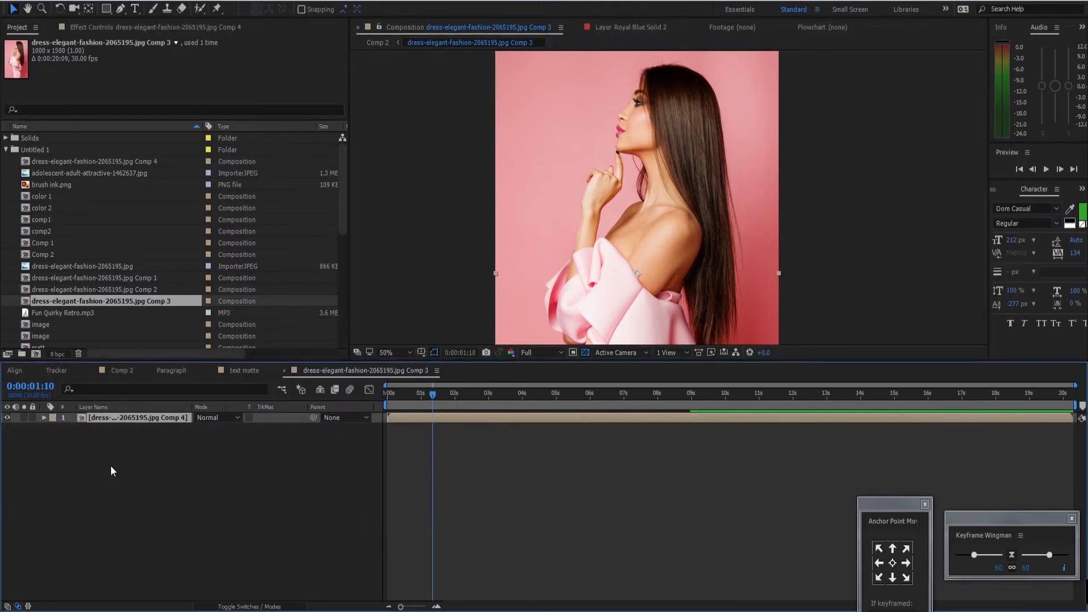
click(132, 419)
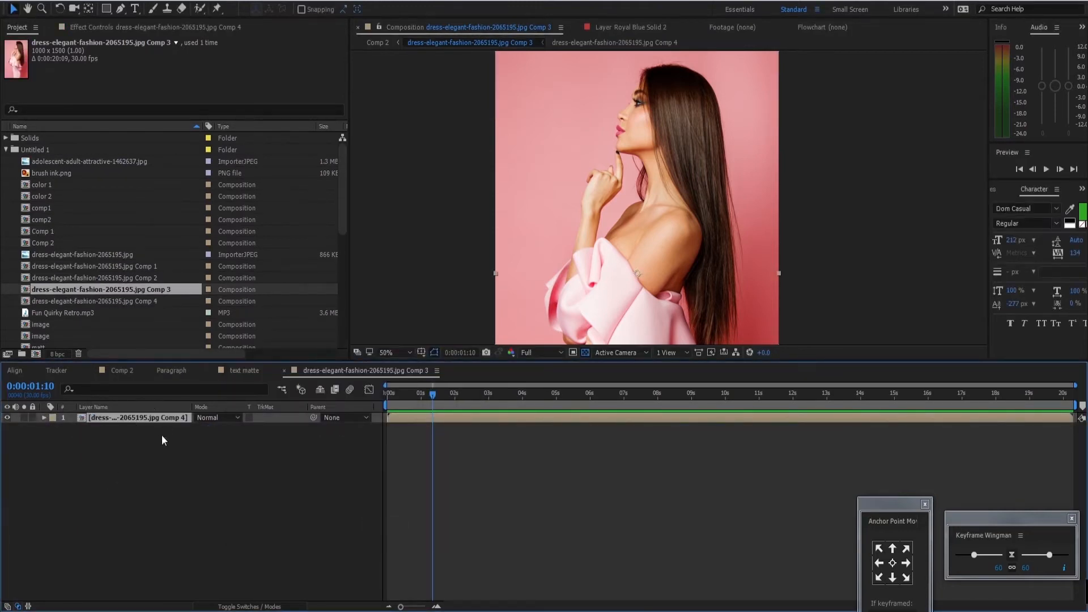
key(ctrl+d)
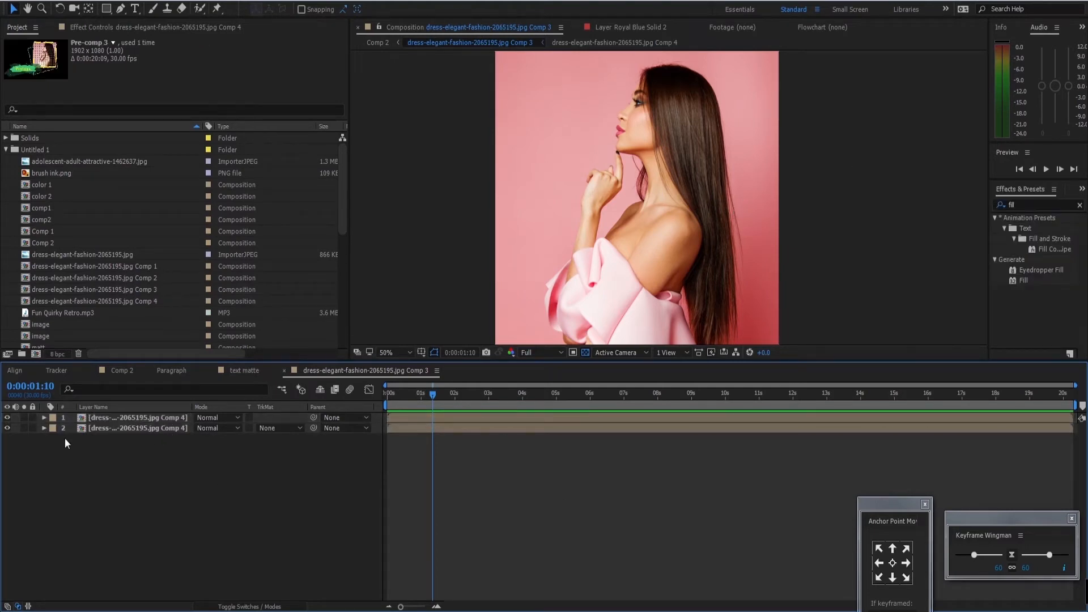
Apply the Threshold effect to the upper photo pre-comp layer and set its level to 156.
click(133, 419)
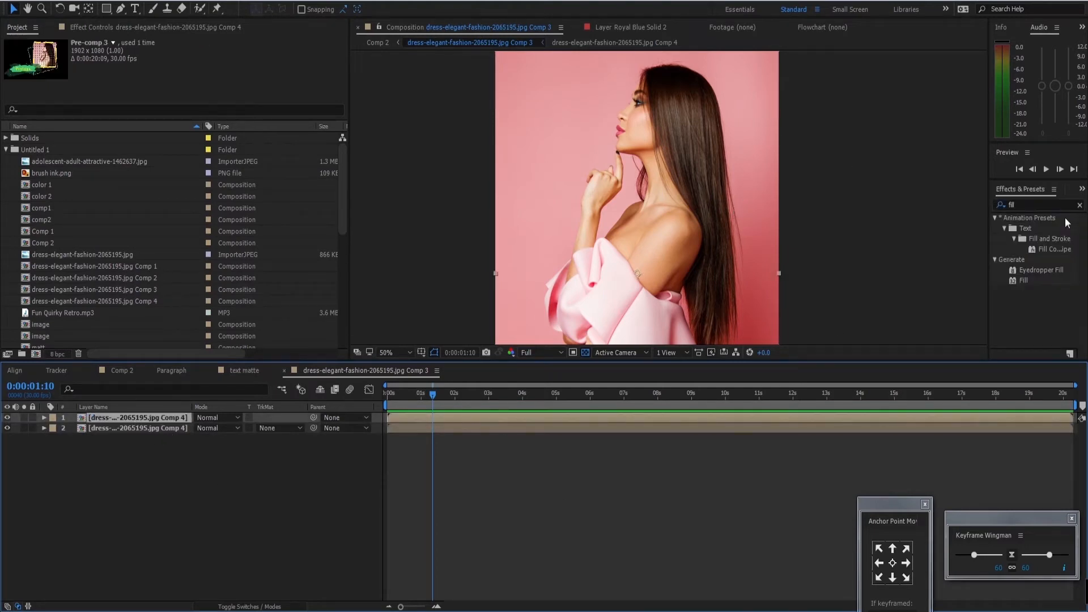
click(1034, 206)
text(ther)
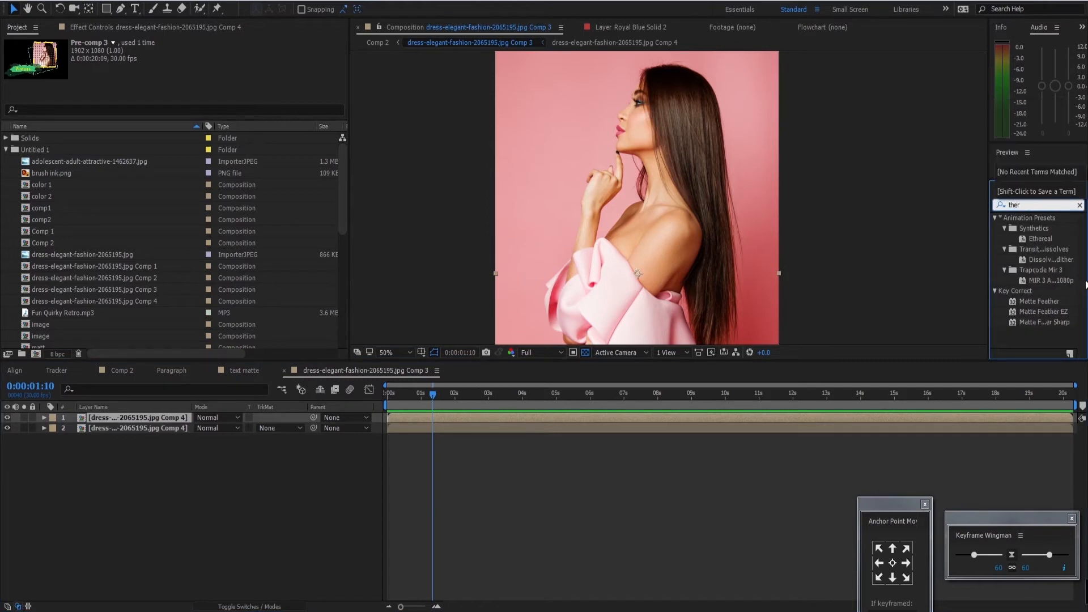
key(Return)
text(thr)
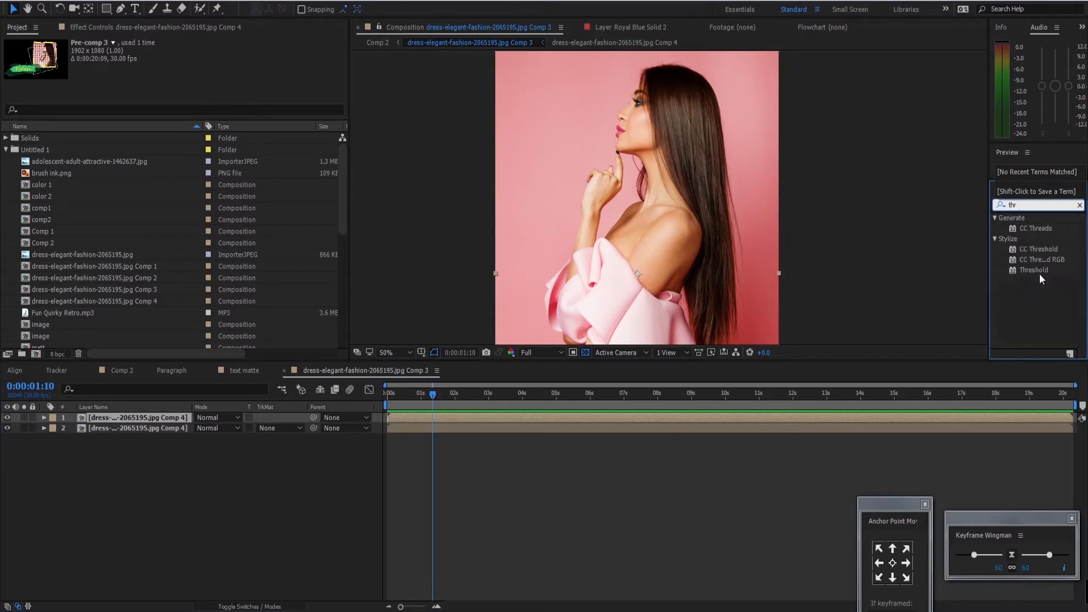
double_click(1038, 272)
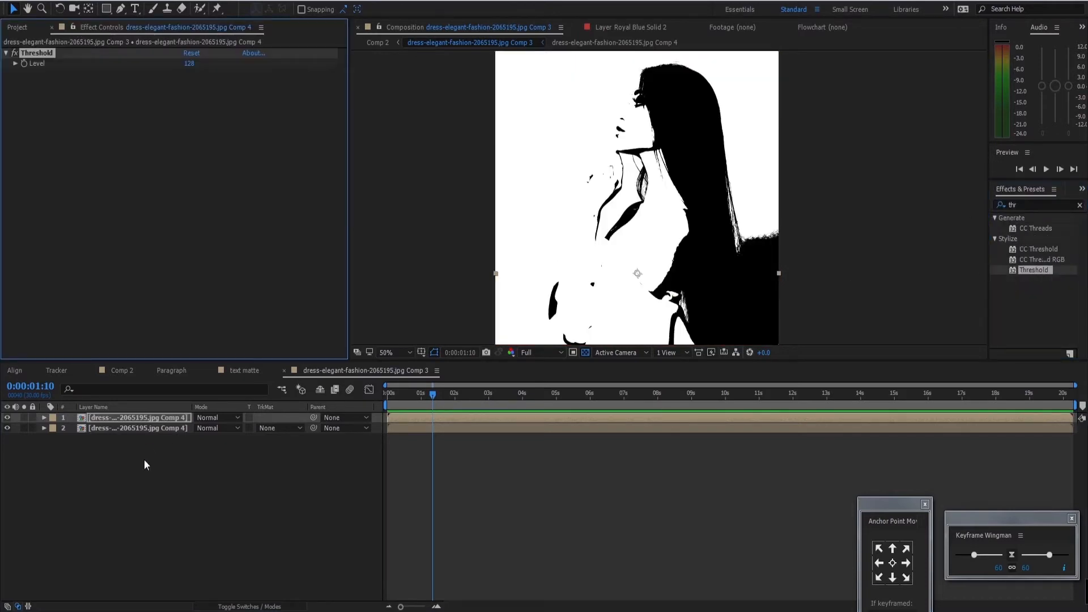
click(145, 465)
click(146, 419)
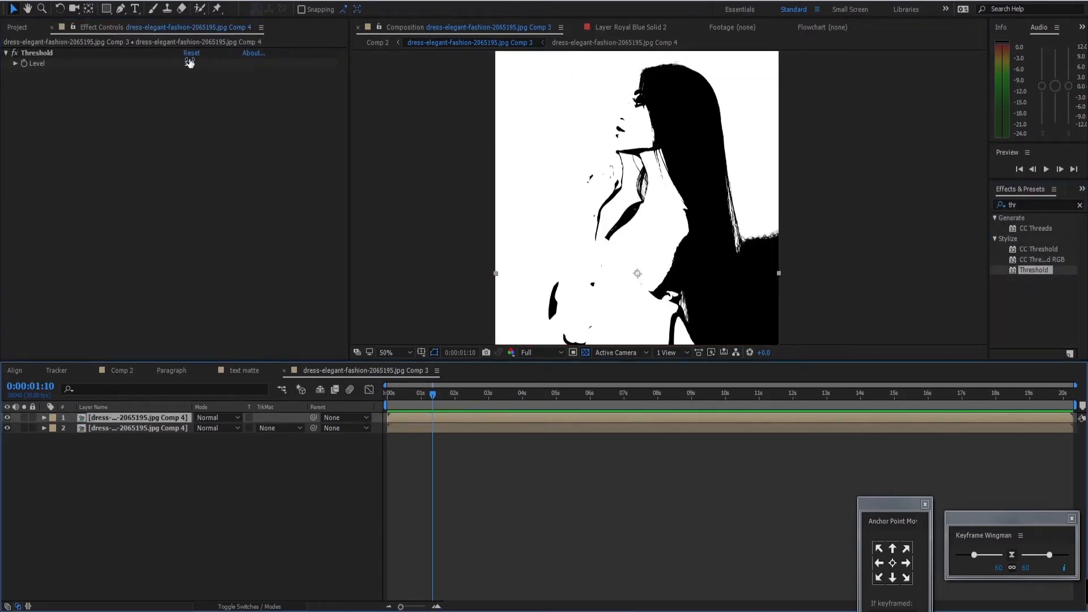
drag(189, 63, 219, 72)
Cycle through the blending modes of the upper Threshold layer and settle on Soft Light.
click(154, 419)
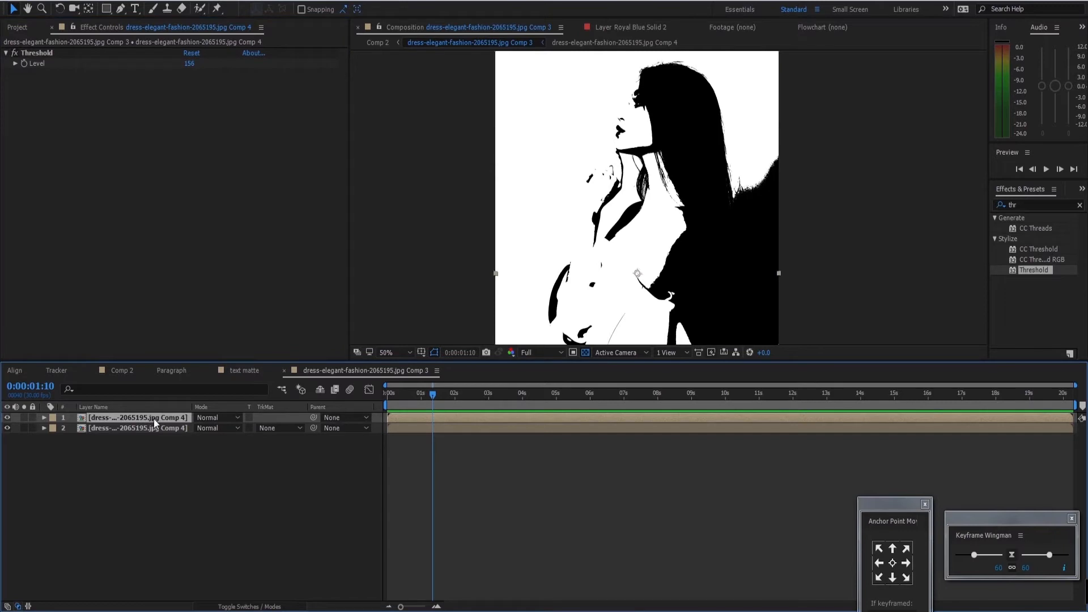
click(149, 440)
click(155, 419)
click(215, 483)
click(165, 418)
key(shift+equal)
key(shift+equal)
key(shift+equal)
key(shift+equal)
key(shift+equal)
key(shift+equal)
key(shift+equal)
key(shift+equal)
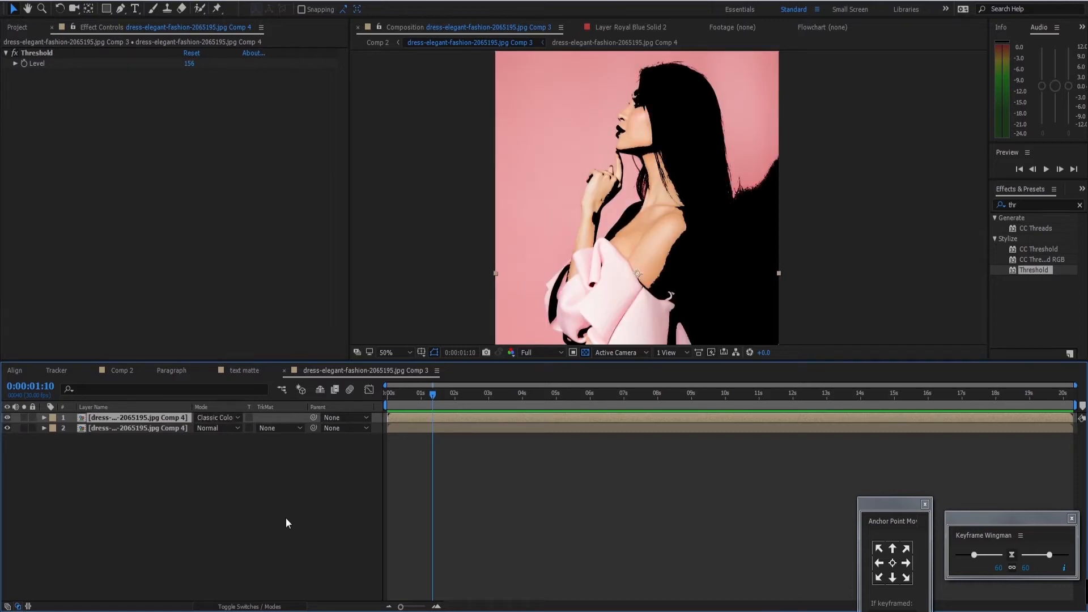
key(shift+equal)
key(shift+equal)
key(shift+equal)
key(shift+equal)
key(shift+equal)
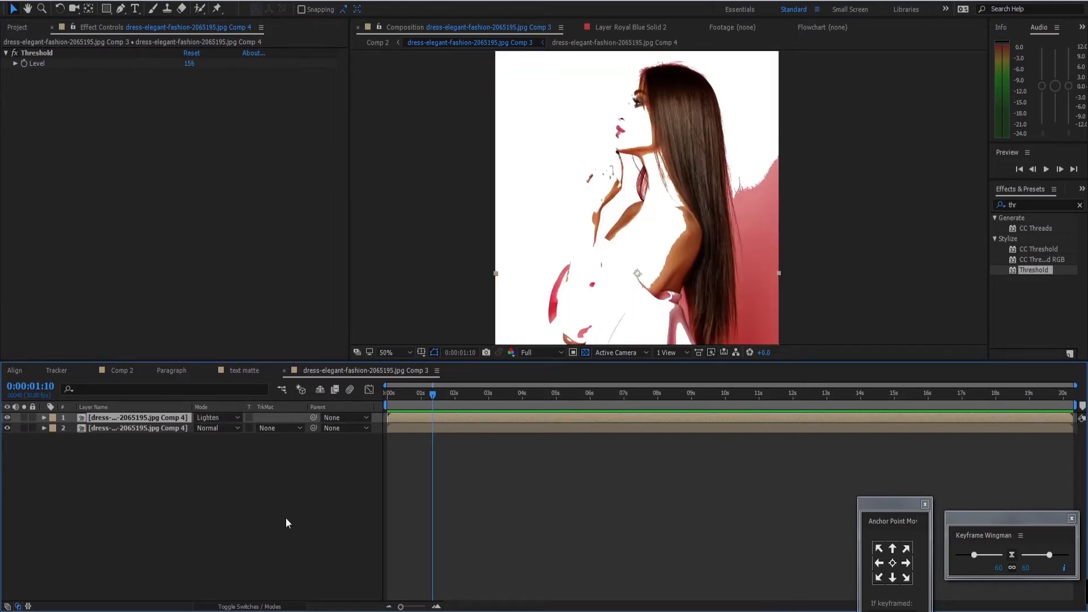
key(shift+equal)
key(shift+equal)
key(shift+equal)
key(shift+equal)
key(shift+equal)
key(shift+minus)
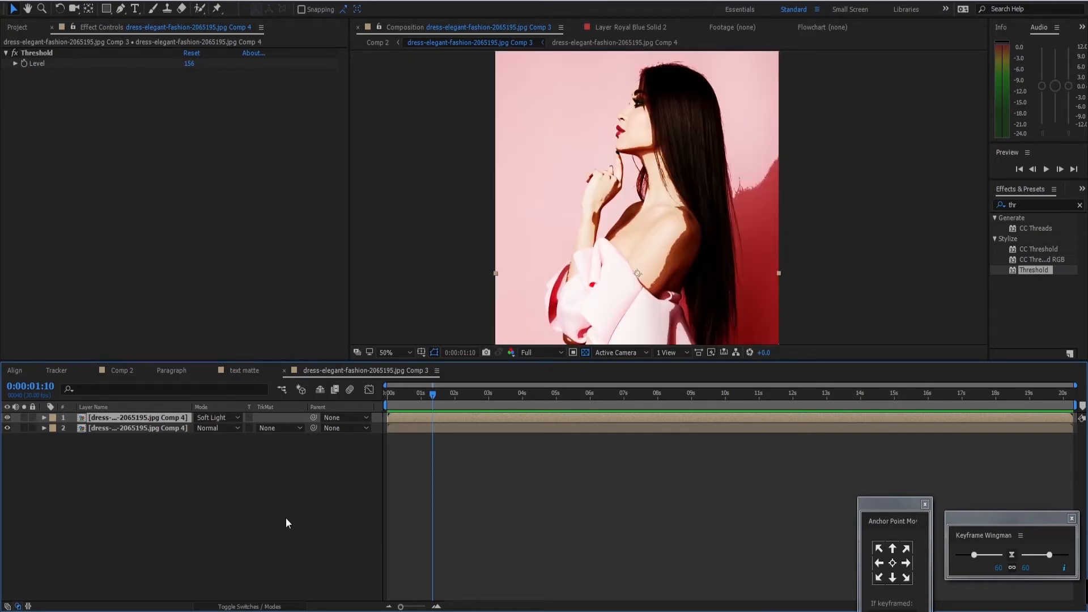
Examine the photo's Soft Light threshold look around the face and hair, comparing it with the upper layer hidden and shown.
scroll(671, 130, up, 1)
drag(699, 209, 715, 348)
scroll(693, 170, down, 1)
scroll(686, 188, up, 1)
drag(655, 118, 685, 220)
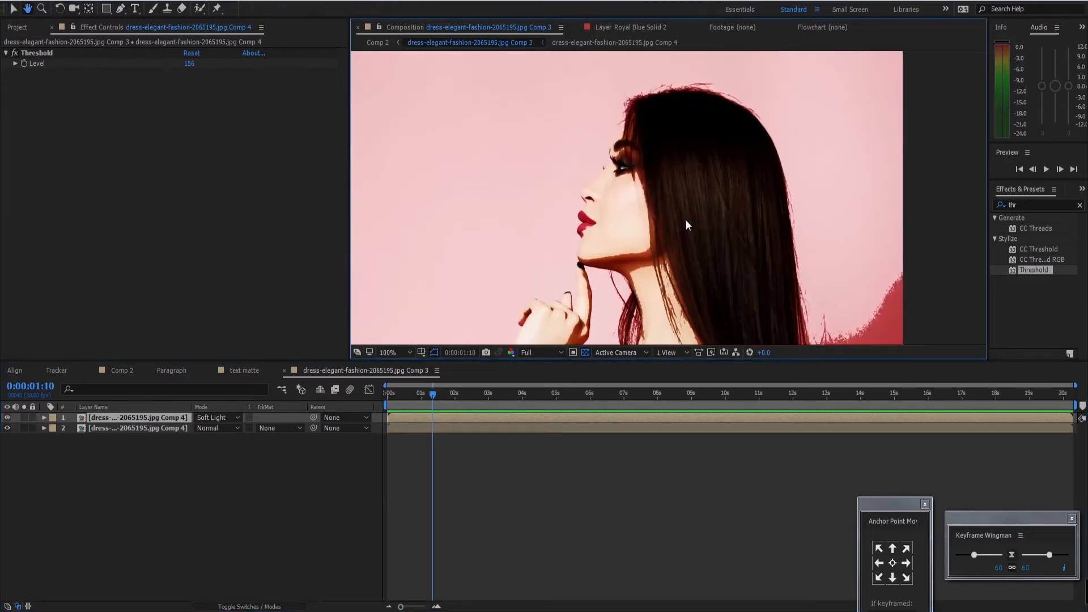
click(8, 417)
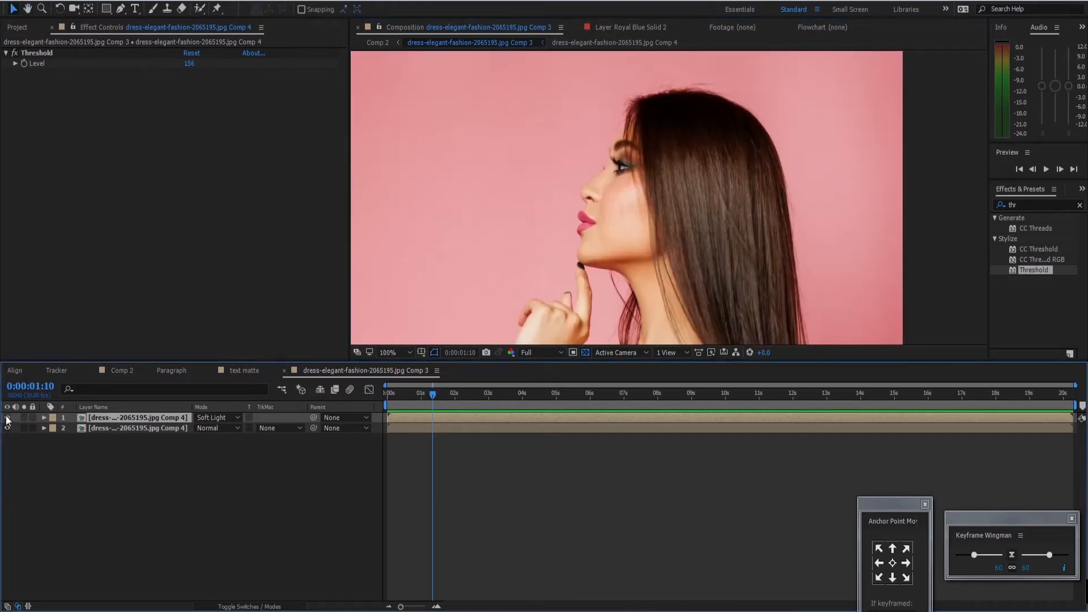
click(8, 417)
scroll(700, 213, down, 1)
drag(708, 218, 695, 188)
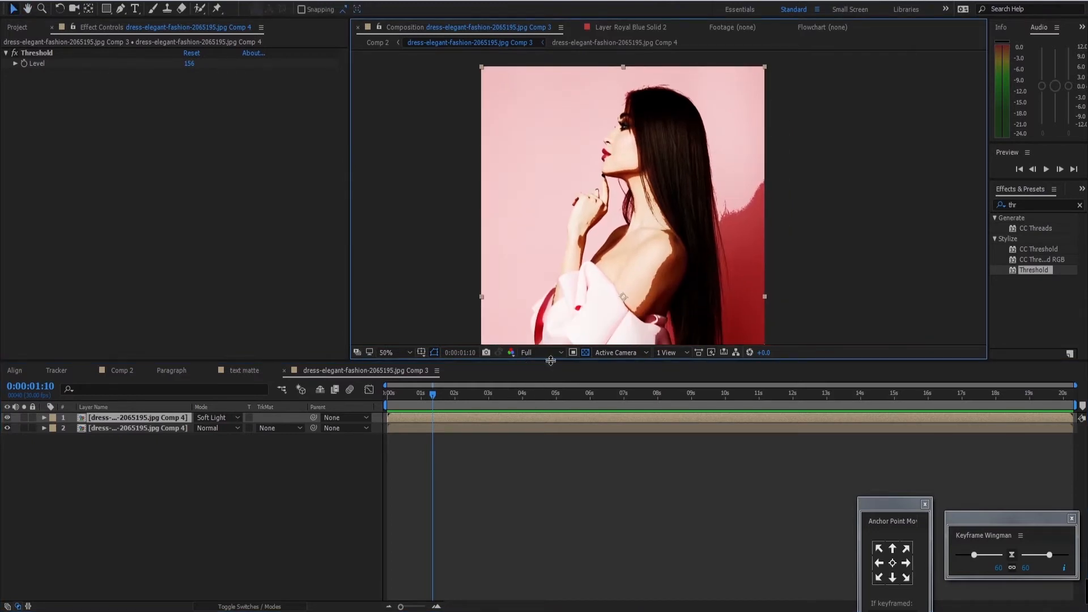
drag(552, 363, 564, 434)
scroll(678, 192, up, 1)
drag(678, 192, 701, 262)
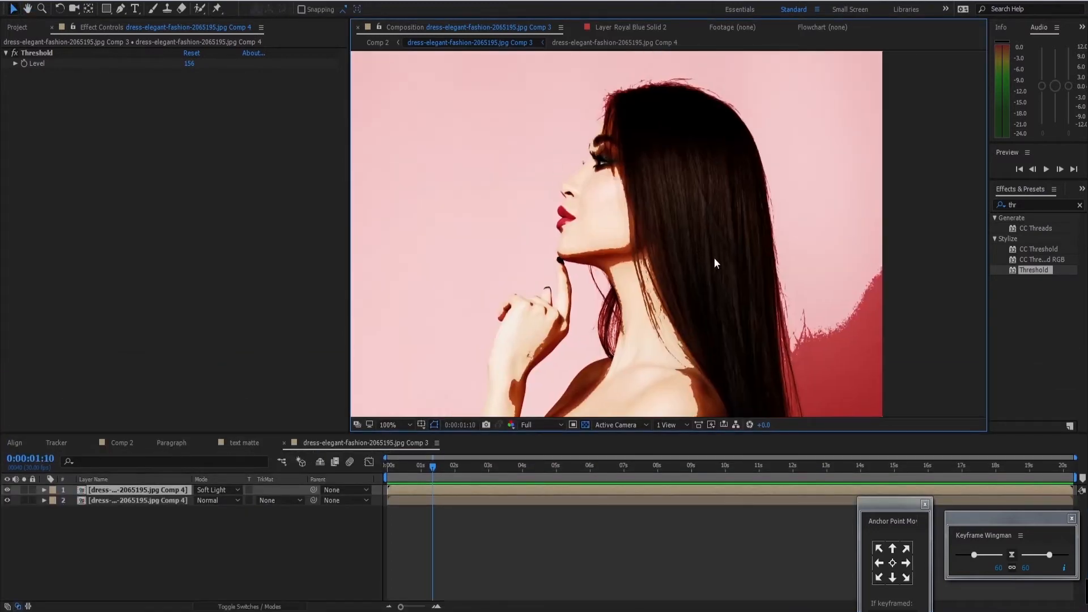
scroll(714, 257, down, 2)
Add a new royal blue solid layer above the two photo pre-comp layers.
right_click(135, 536)
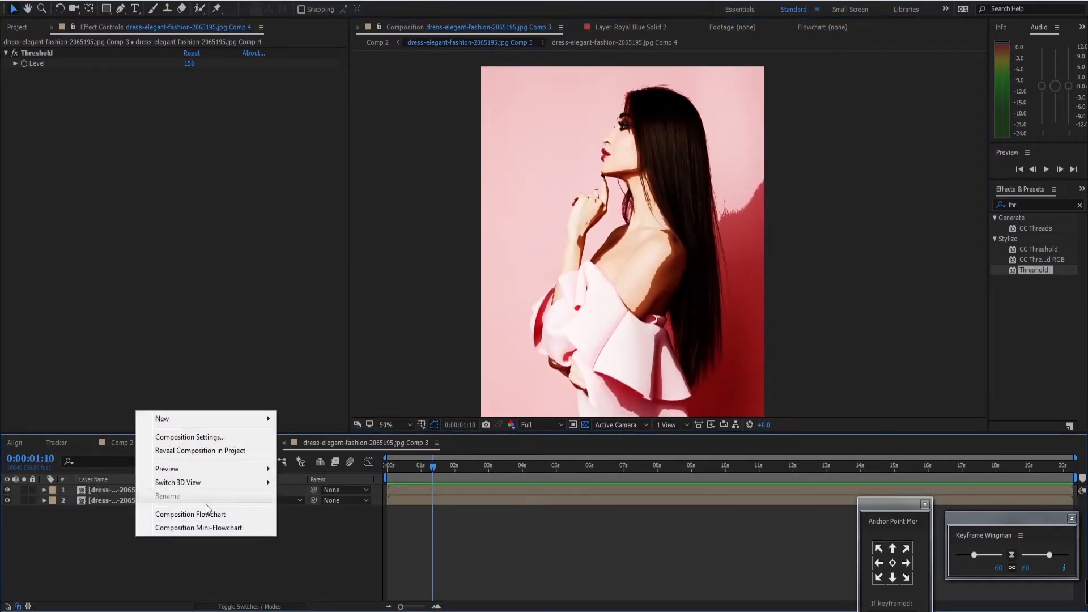
mouse_move(242, 418)
click(76, 454)
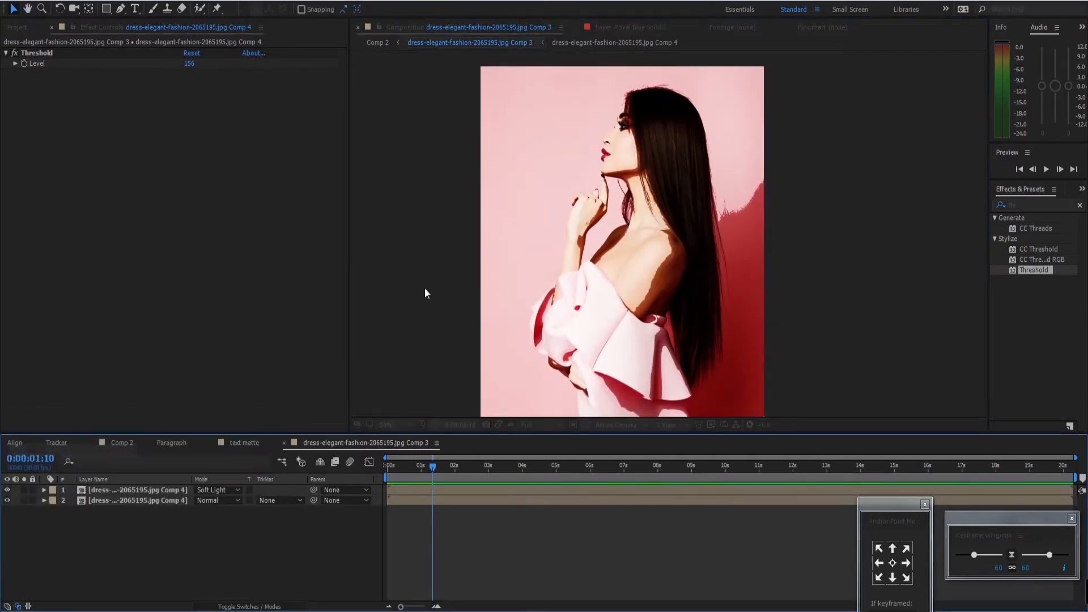
click(773, 324)
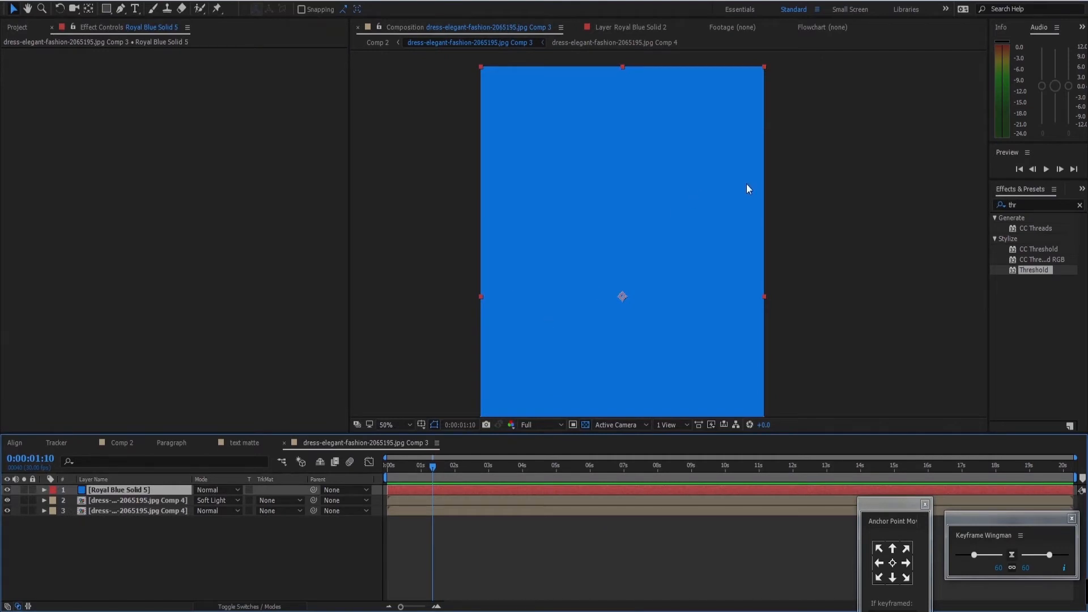
mouse_move(711, 209)
mouse_down()
mouse_move(706, 193)
mouse_move(704, 219)
mouse_up()
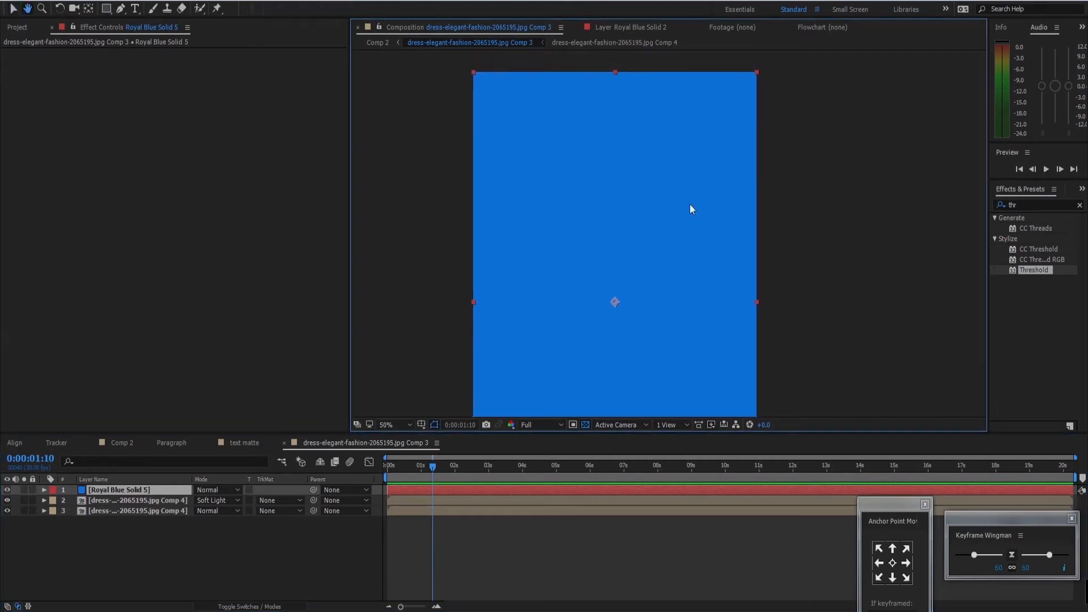
Apply the CC Ball Action effect to the blue solid.
click(1040, 206)
text(ball)
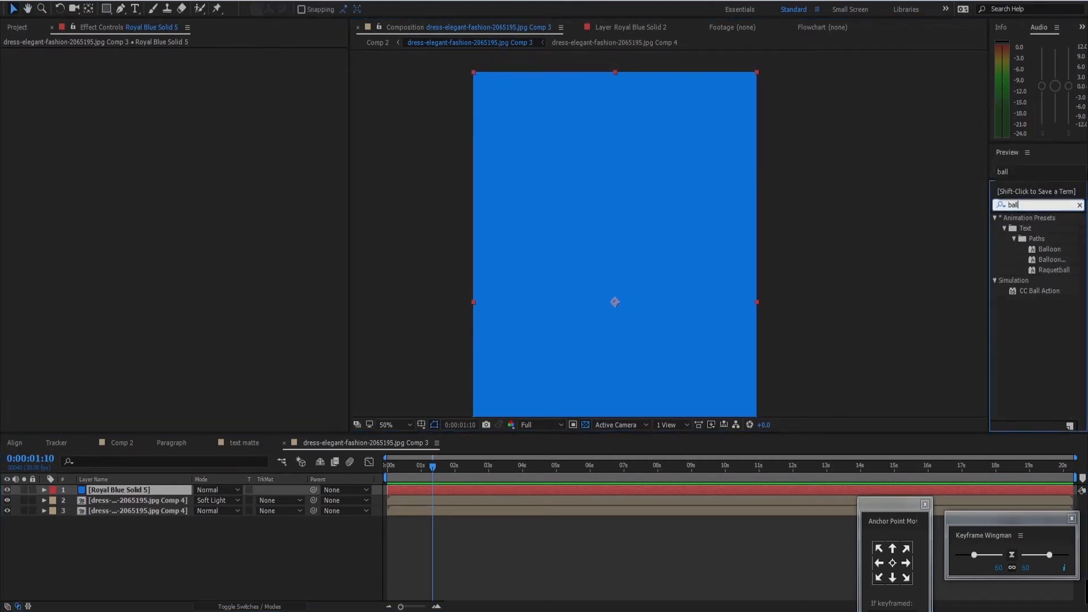
double_click(1052, 294)
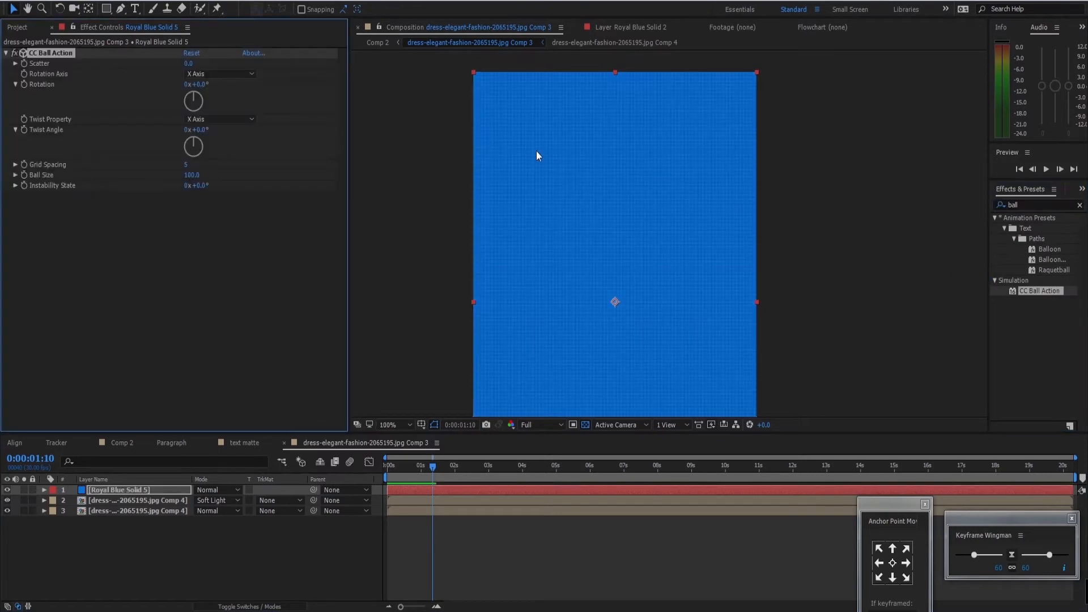
scroll(536, 150, up, 2)
drag(537, 165, 609, 263)
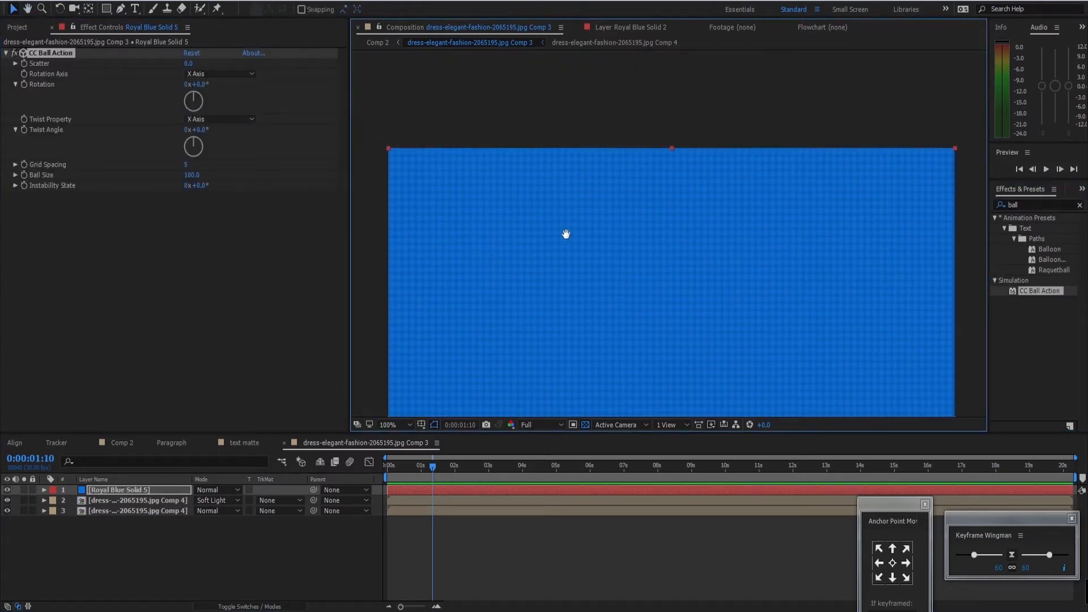
drag(566, 233, 551, 187)
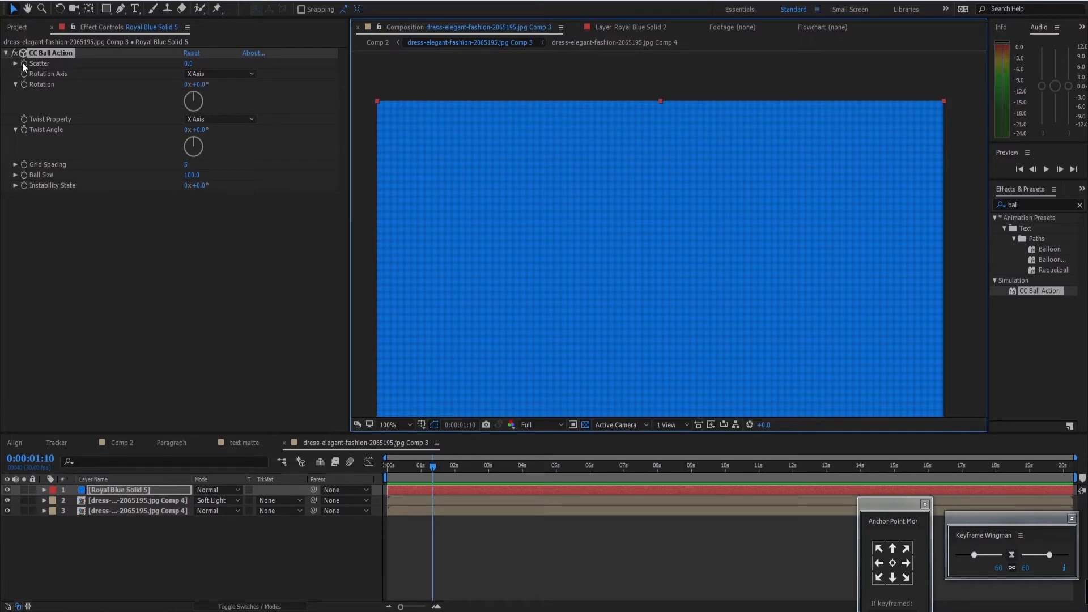
Set the CC Ball Action grid spacing to 1 and ball size to 56, leaving scatter at 0.
drag(189, 64, 47, 60)
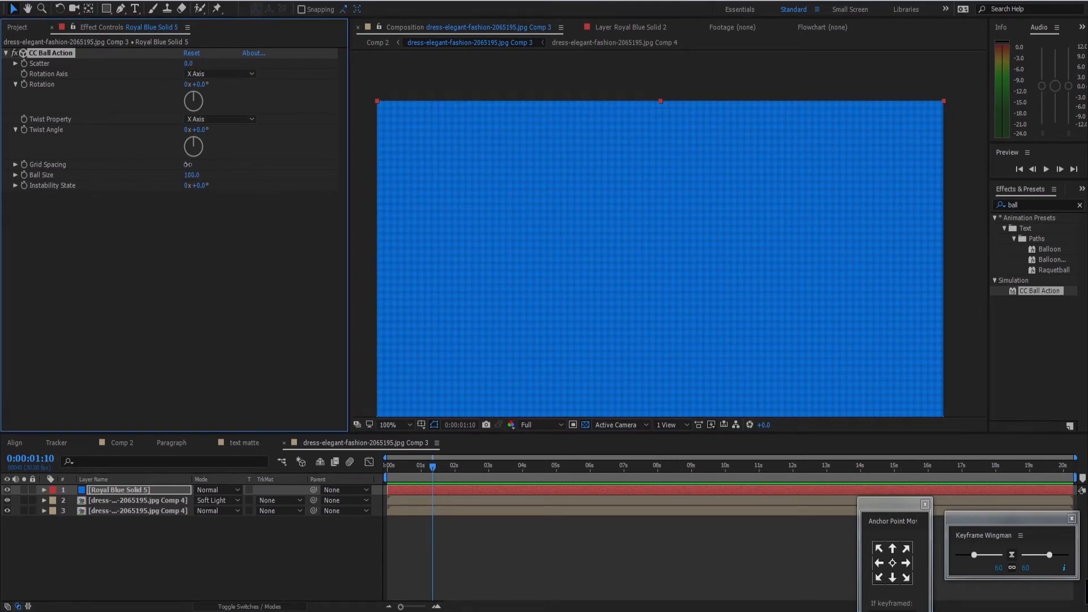
drag(188, 165, 172, 179)
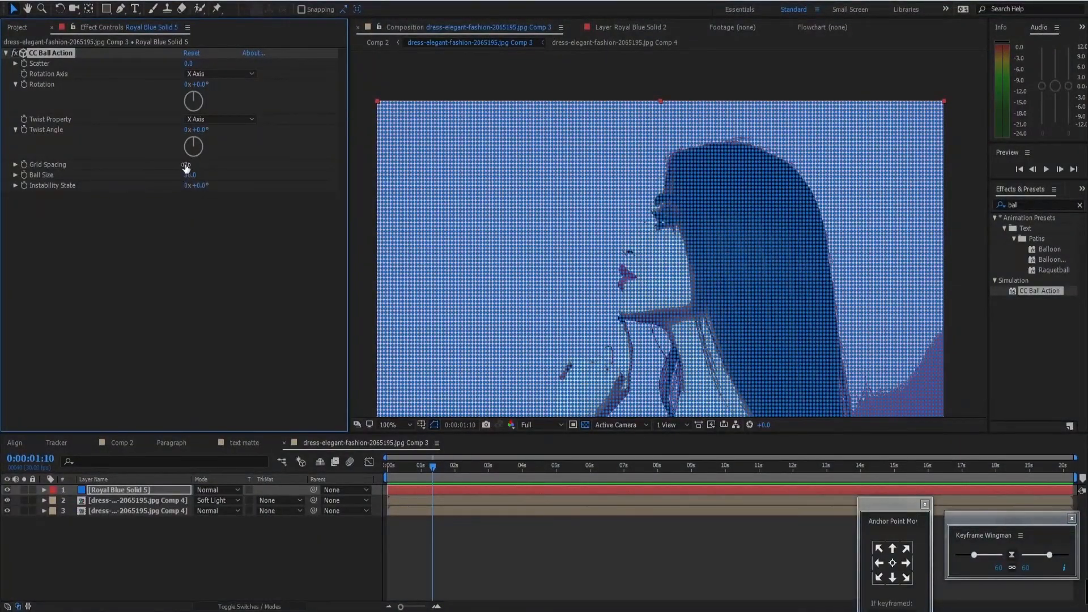
click(187, 165)
text(1)
key(Return)
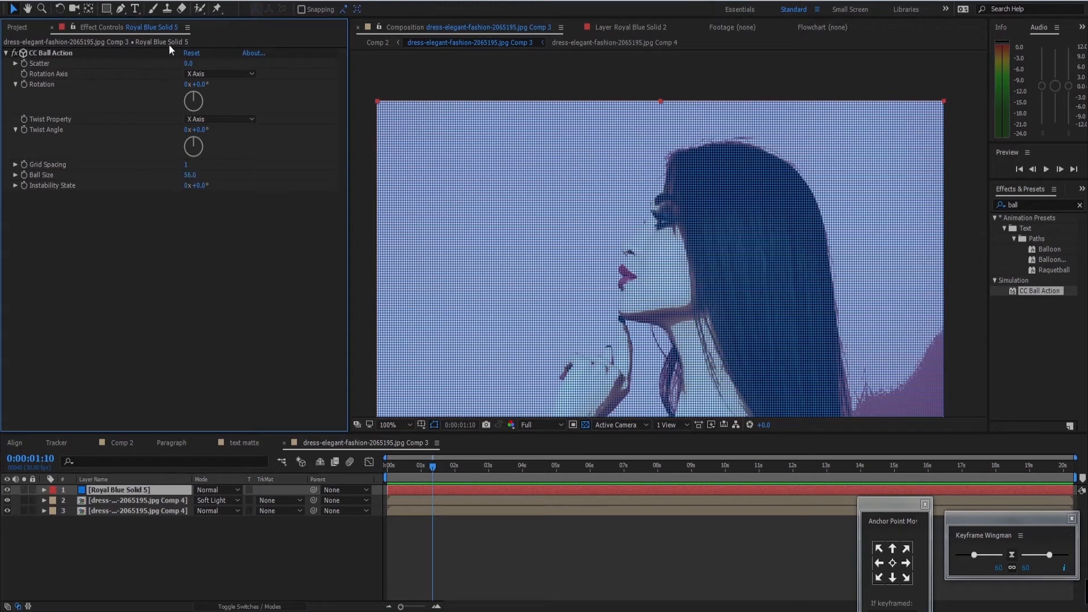
Add the Gradient Ramp effect below CC Ball Action on the blue solid.
click(69, 52)
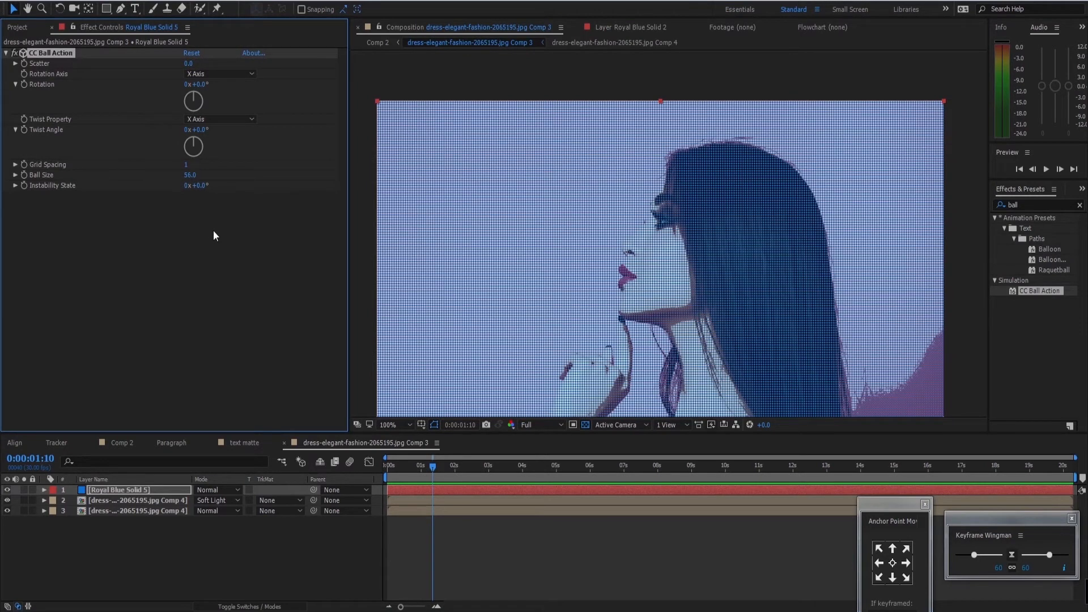
click(1034, 205)
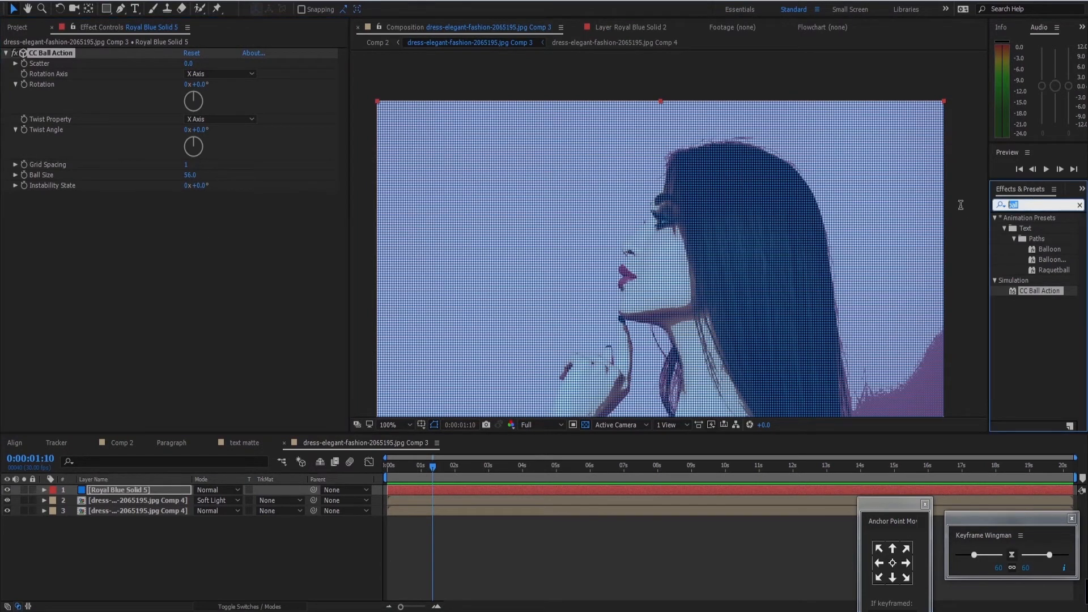
text(ramp)
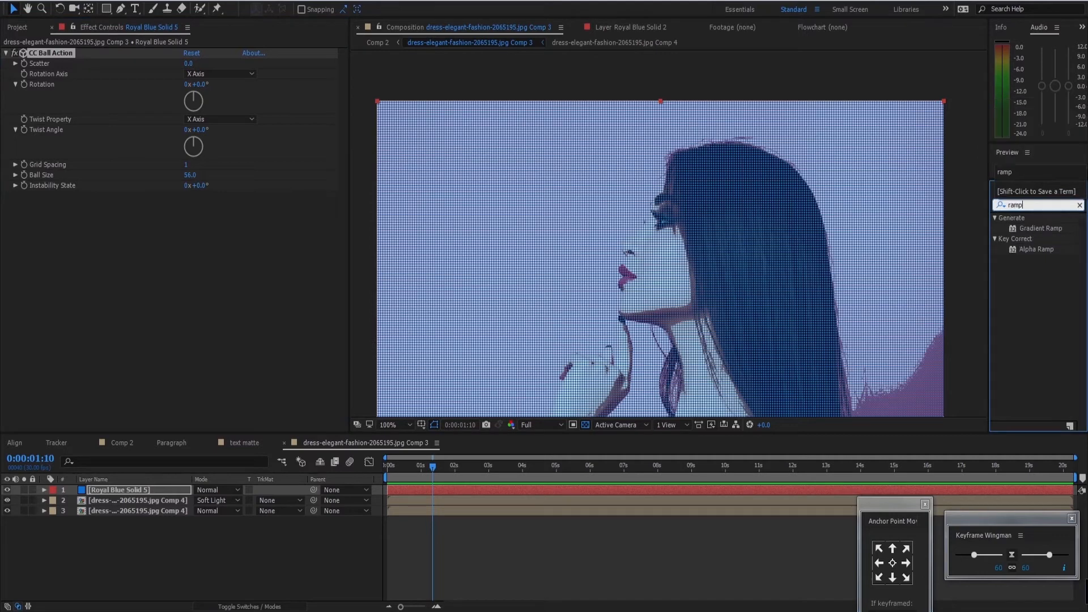
double_click(1055, 229)
Examine the black-to-white dot grid over the photo both up close and across the whole picture.
drag(728, 269, 726, 203)
scroll(726, 202, down, 1)
scroll(727, 203, up, 3)
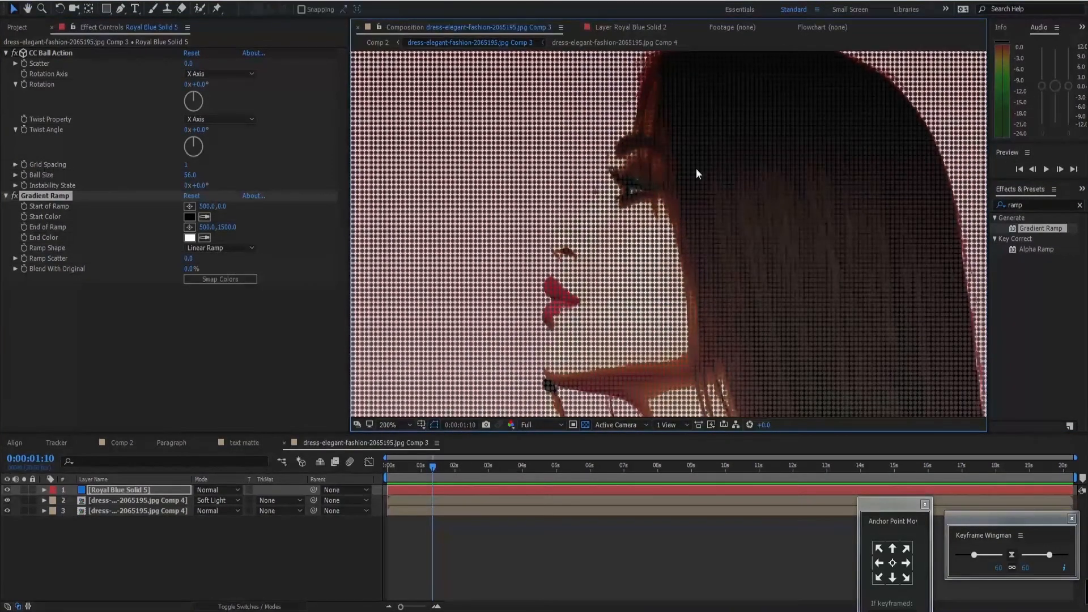
scroll(686, 193, down, 2)
scroll(672, 222, up, 4)
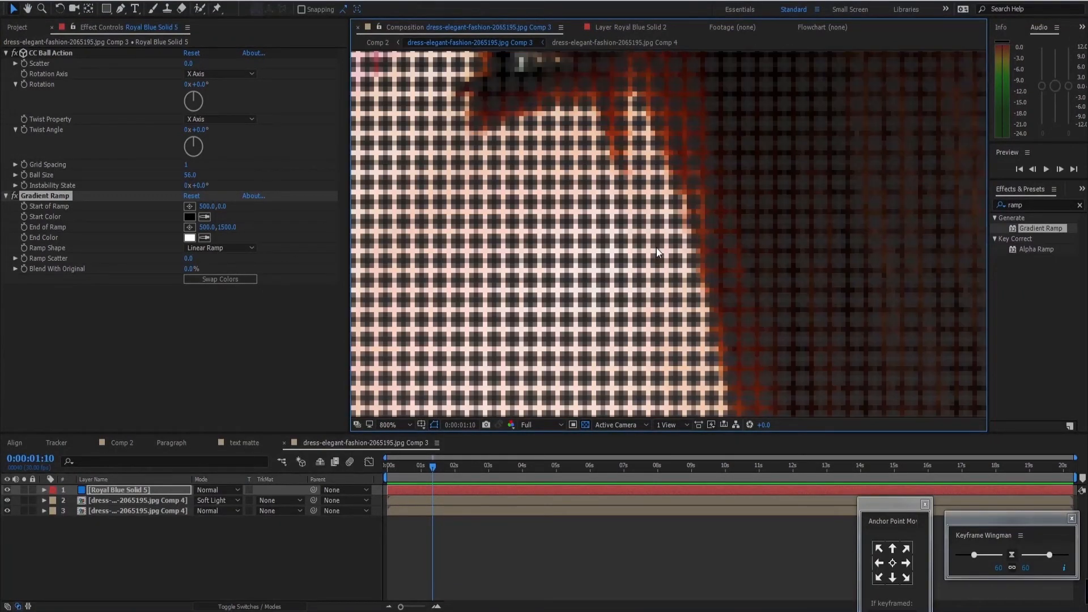
scroll(651, 241, down, 2)
scroll(641, 228, down, 3)
scroll(685, 192, up, 2)
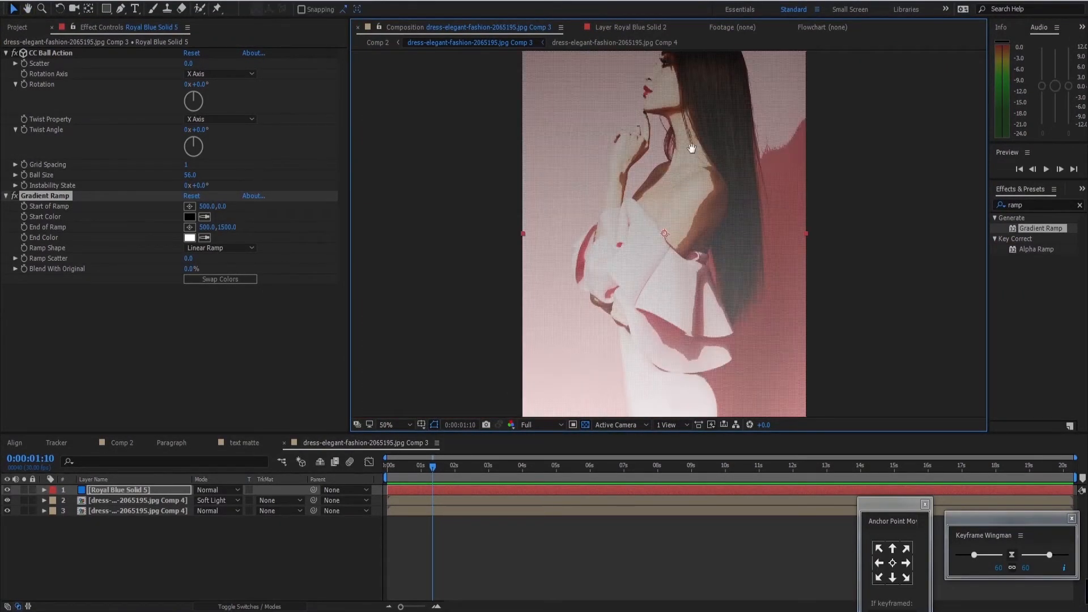
drag(759, 199, 756, 203)
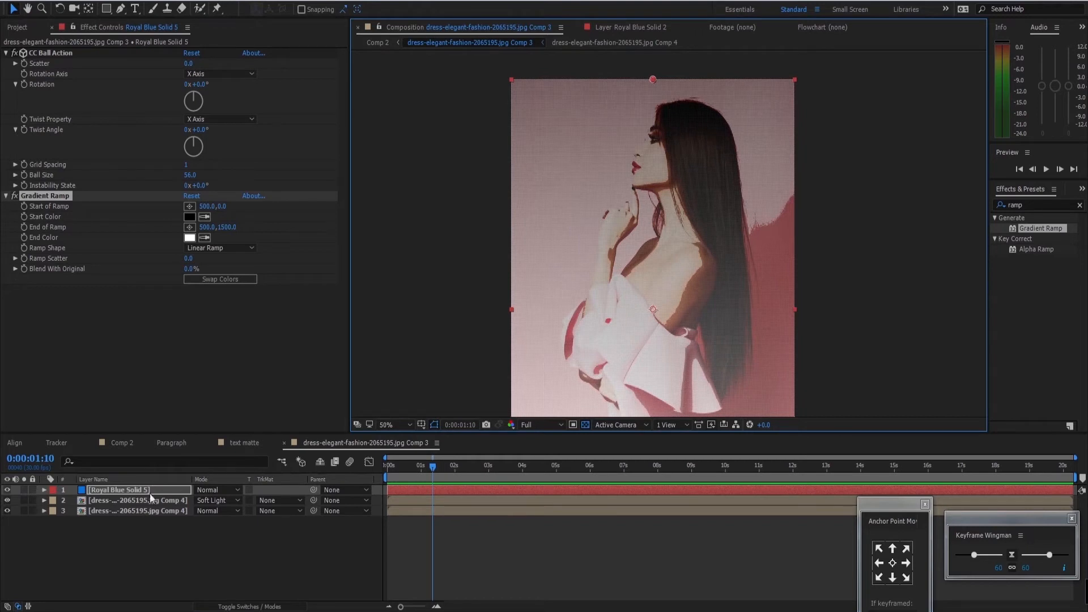
Open the lower photo pre-comp and set a Position keyframe on the photo at 0:00:00:00.
click(162, 512)
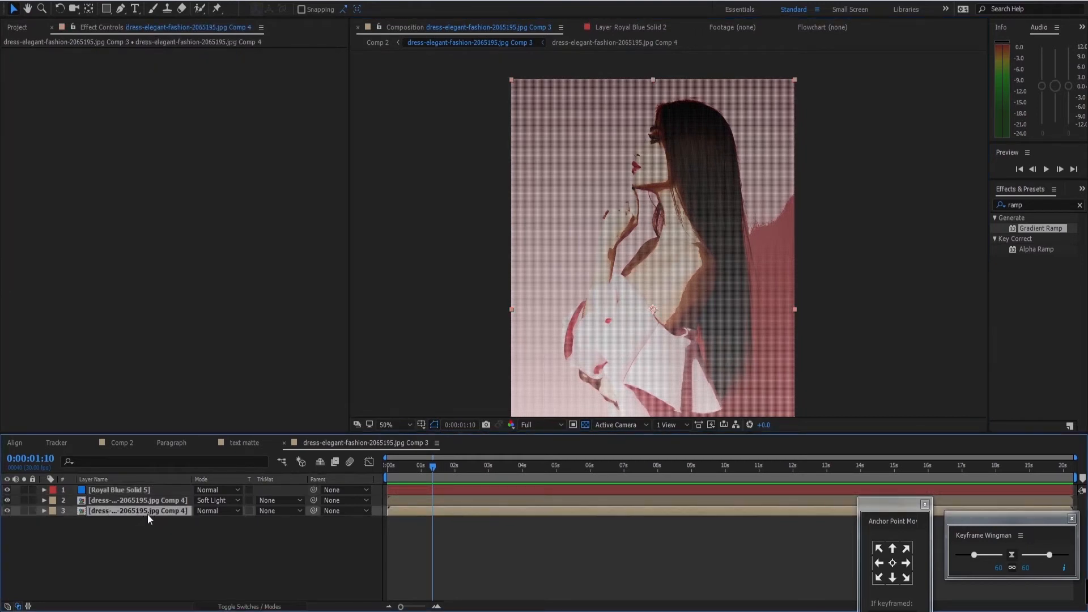
double_click(138, 512)
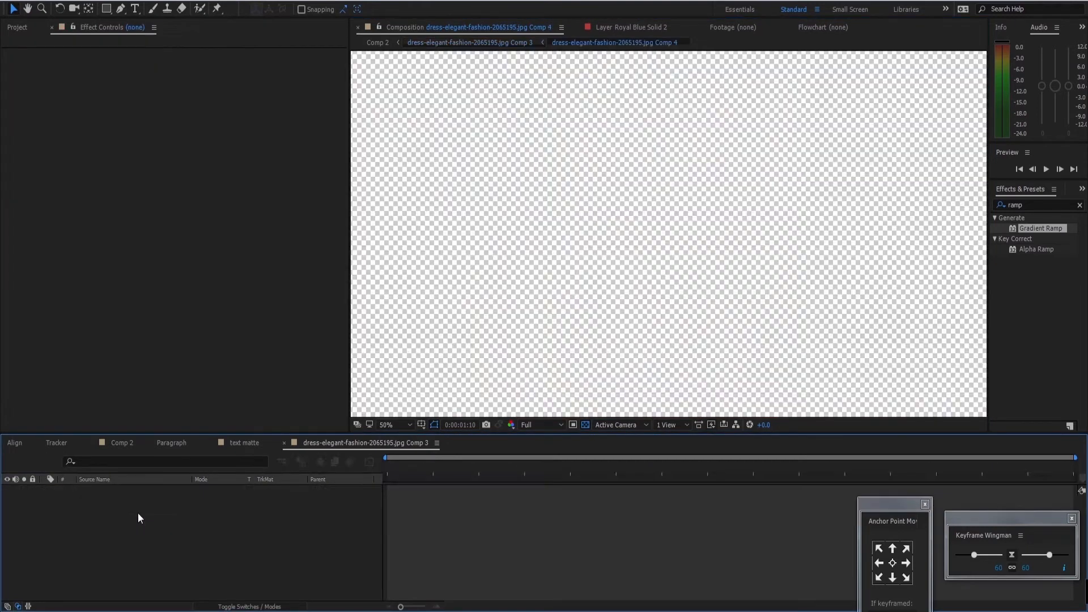
drag(689, 192, 687, 205)
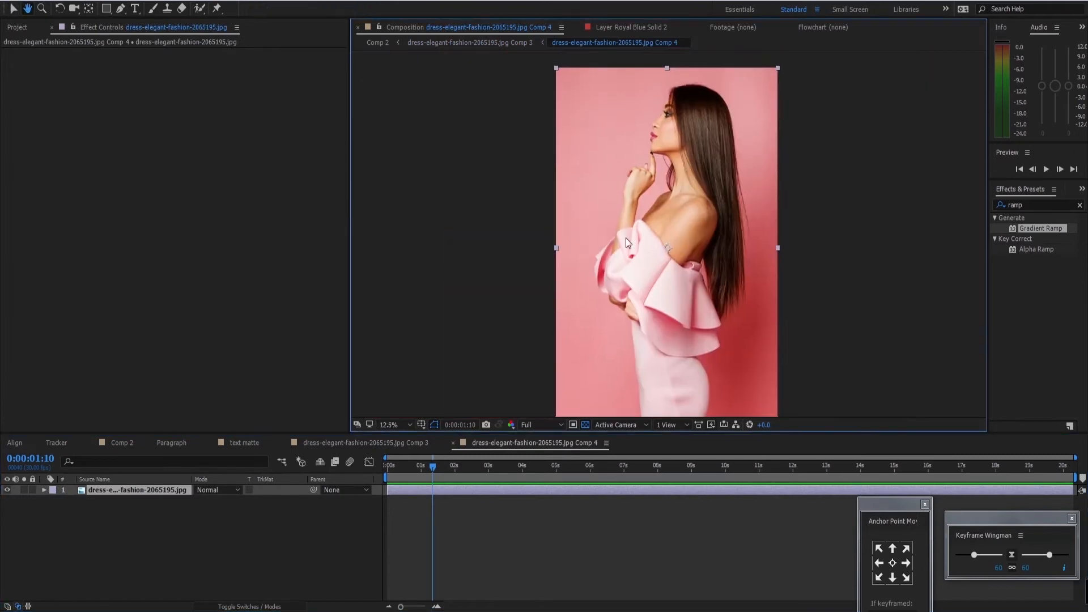
key(p)
click(313, 478)
key(Home)
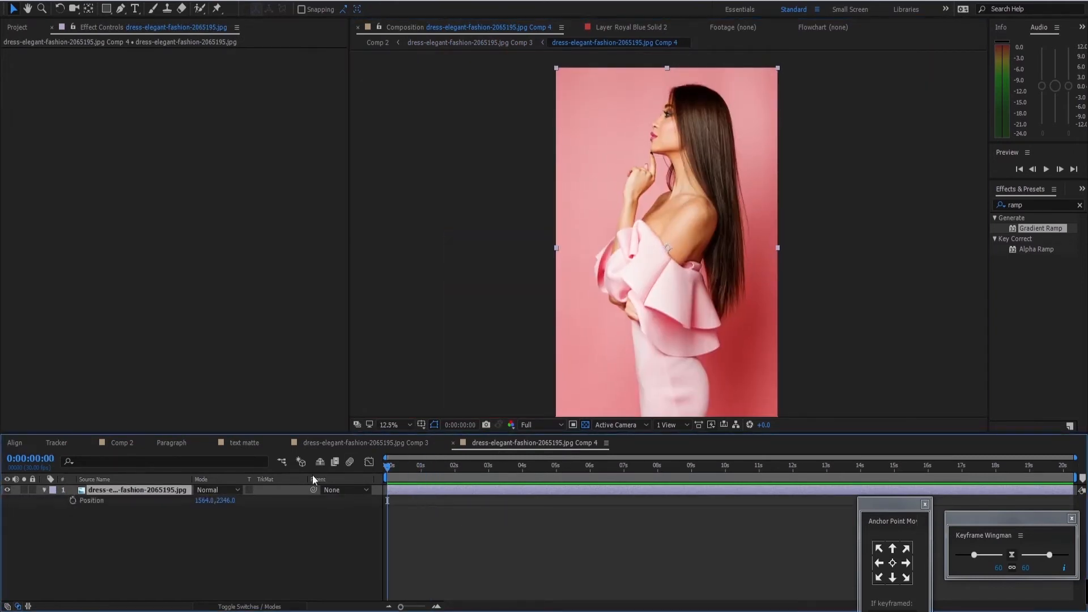
click(73, 500)
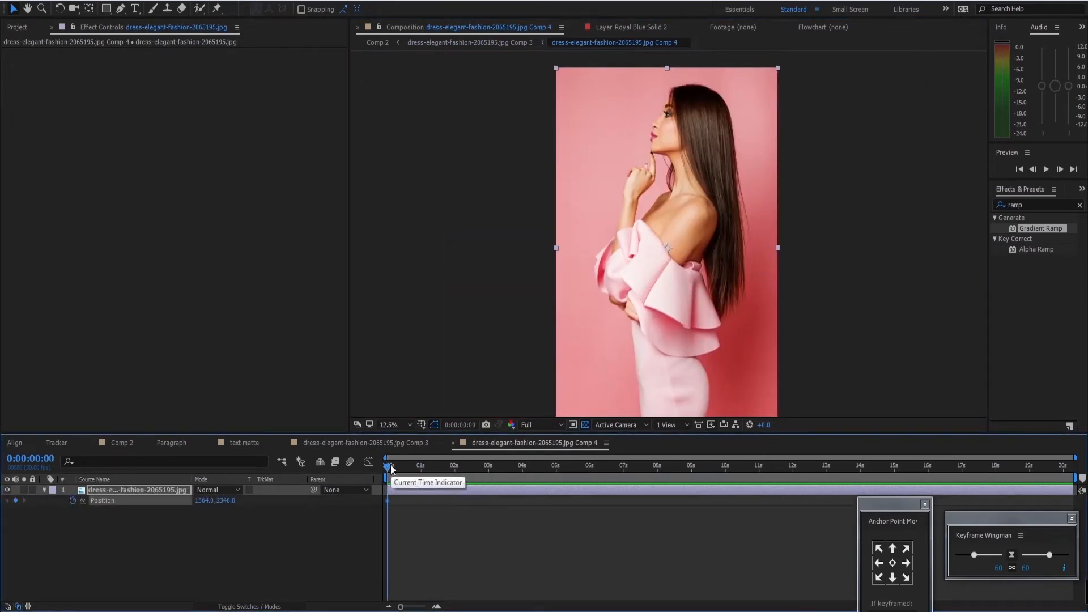
Keyframe the photo's vertical position at 2246 at 0:00:06:01 and preview the movement from the start.
drag(392, 467, 591, 507)
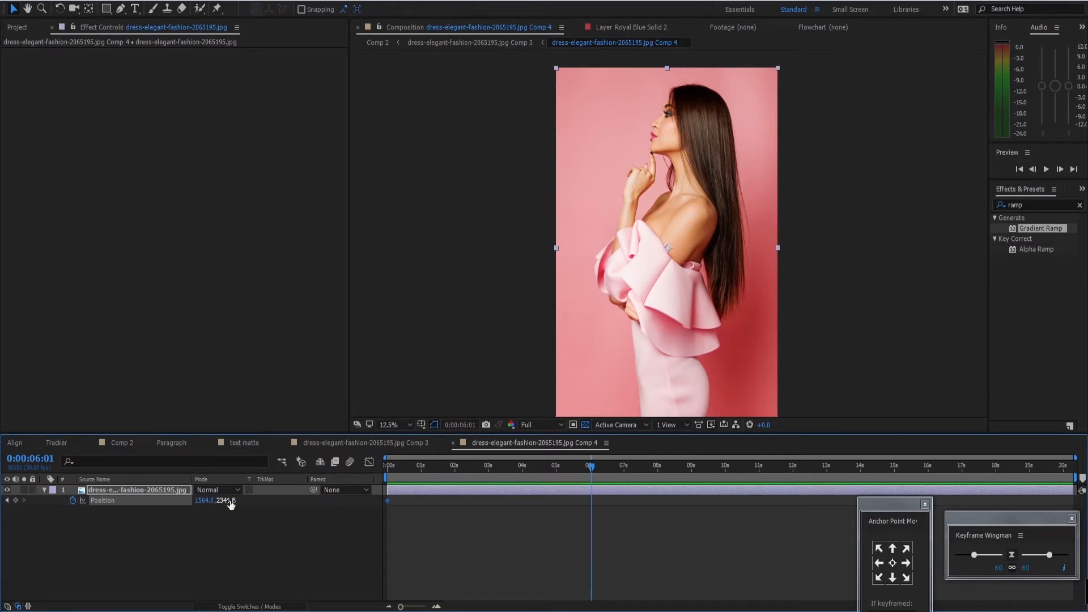
drag(225, 502, 188, 496)
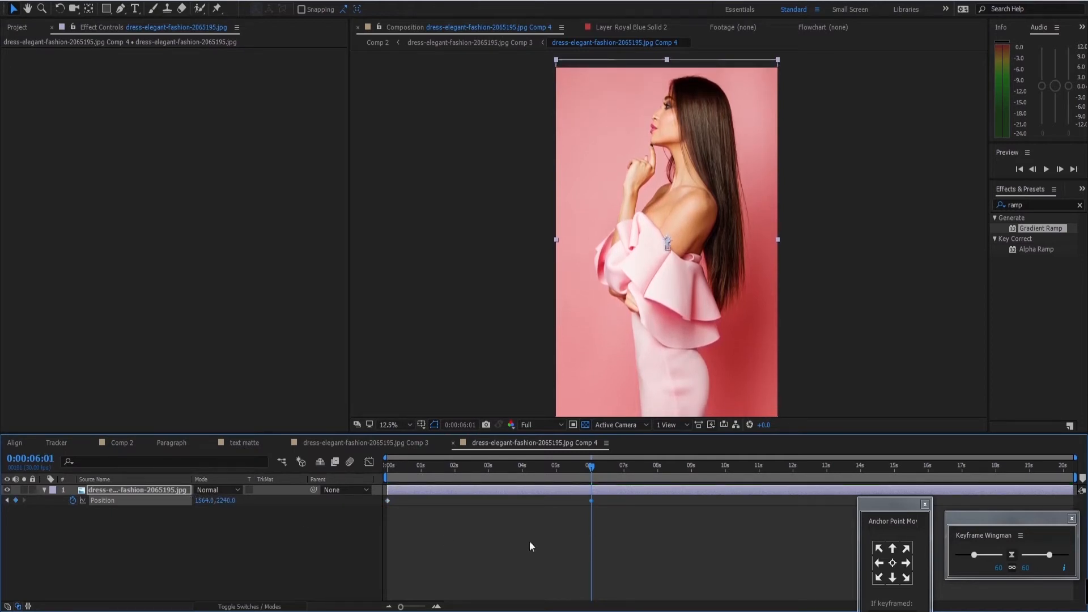
drag(591, 463, 291, 485)
key(space)
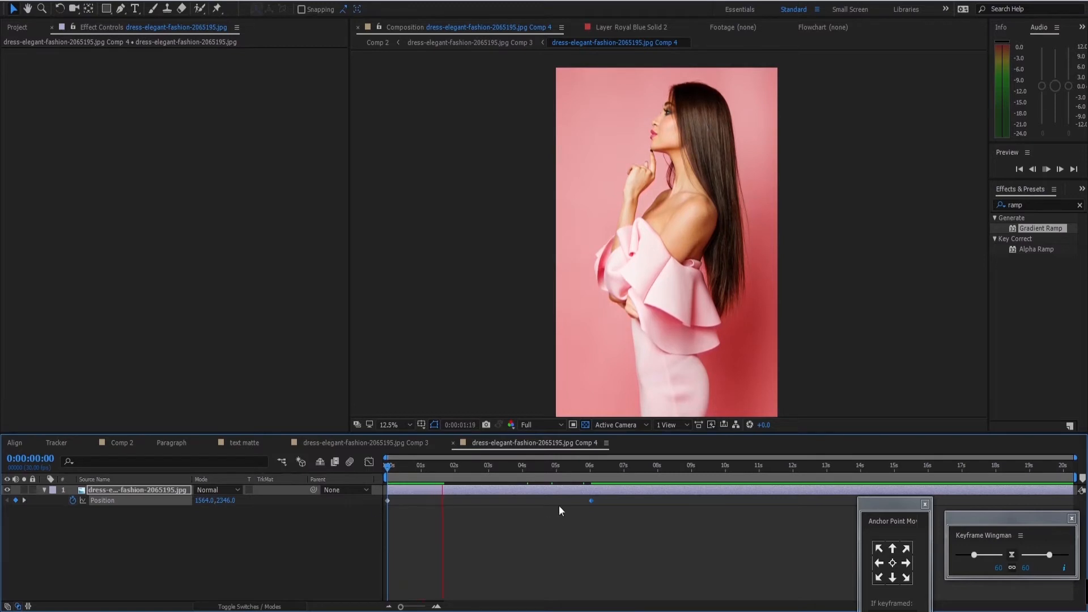
key(space)
Select the photo's Position keyframes and check their motion in the graph editor.
drag(609, 499, 369, 514)
click(369, 462)
drag(471, 469, 439, 480)
click(369, 462)
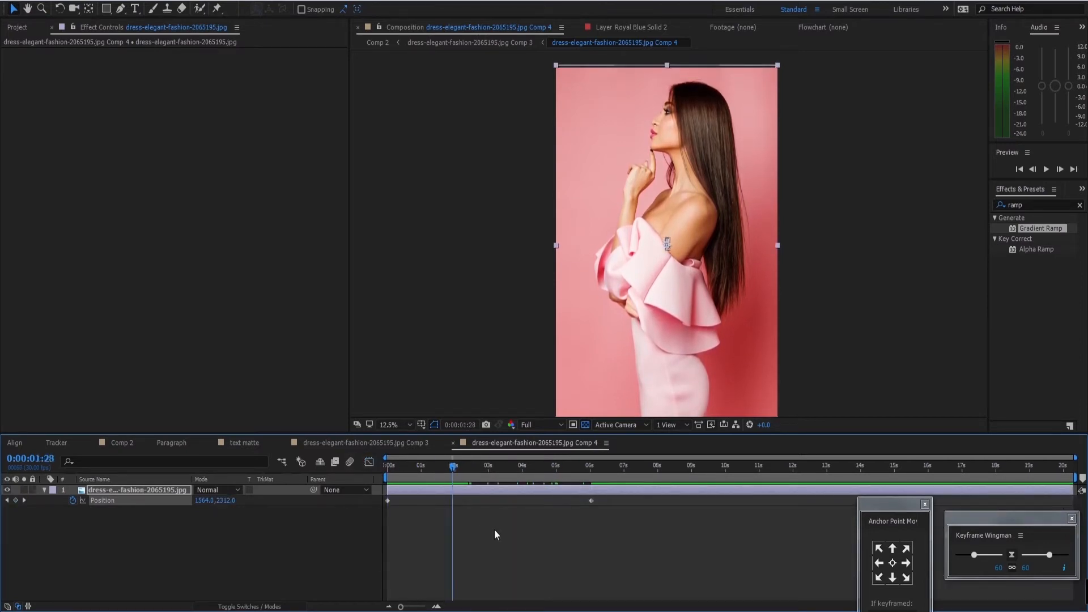
In Comp 2, scale the photo pre-comp to 76% and shift it down to fill the white frame.
click(121, 443)
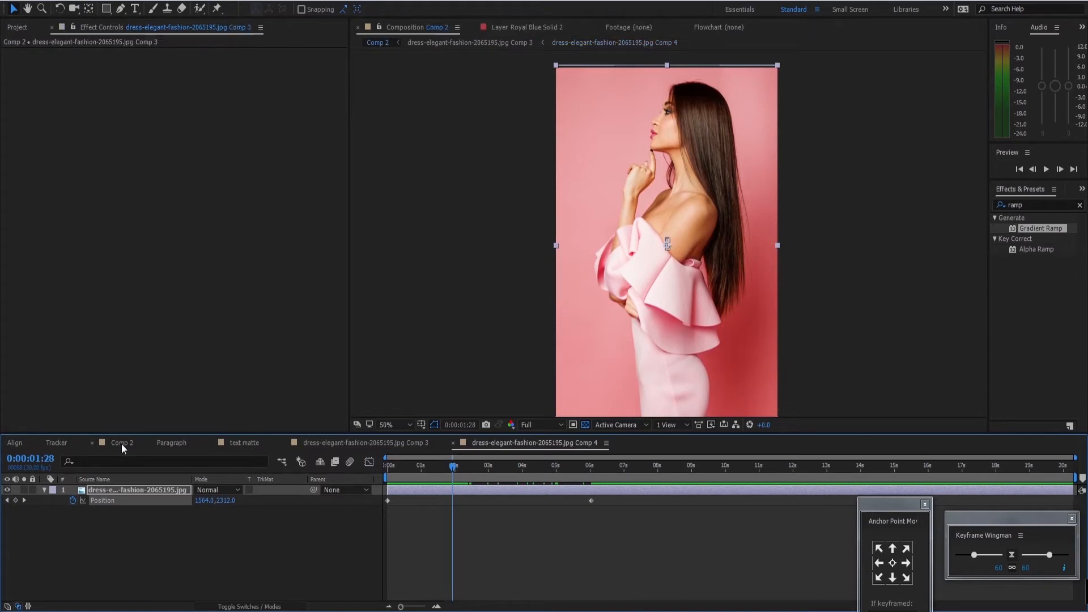
click(394, 474)
key(space)
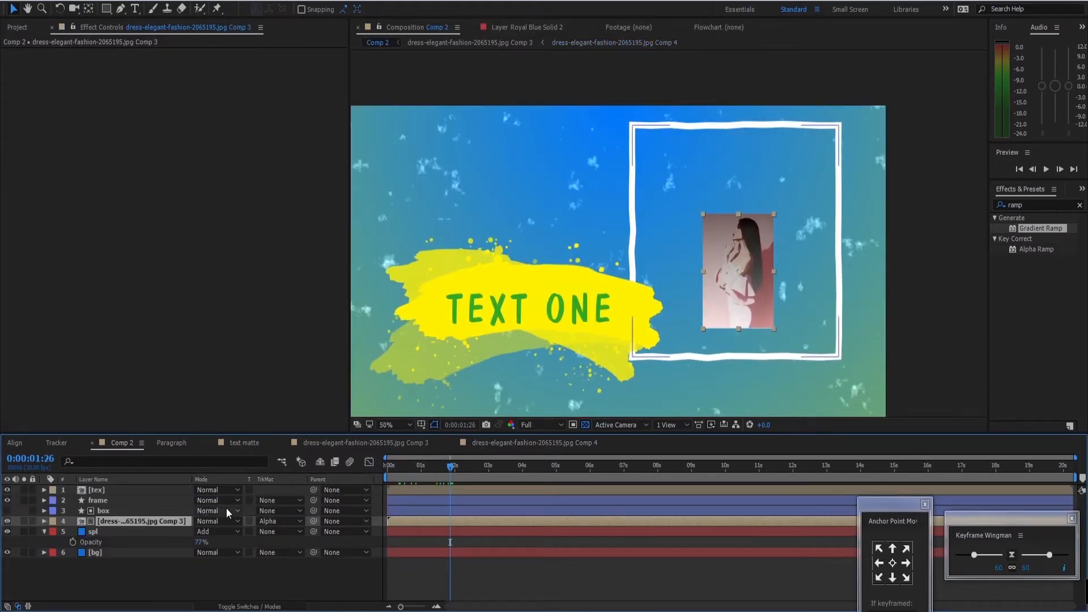
key(s)
drag(226, 532, 256, 528)
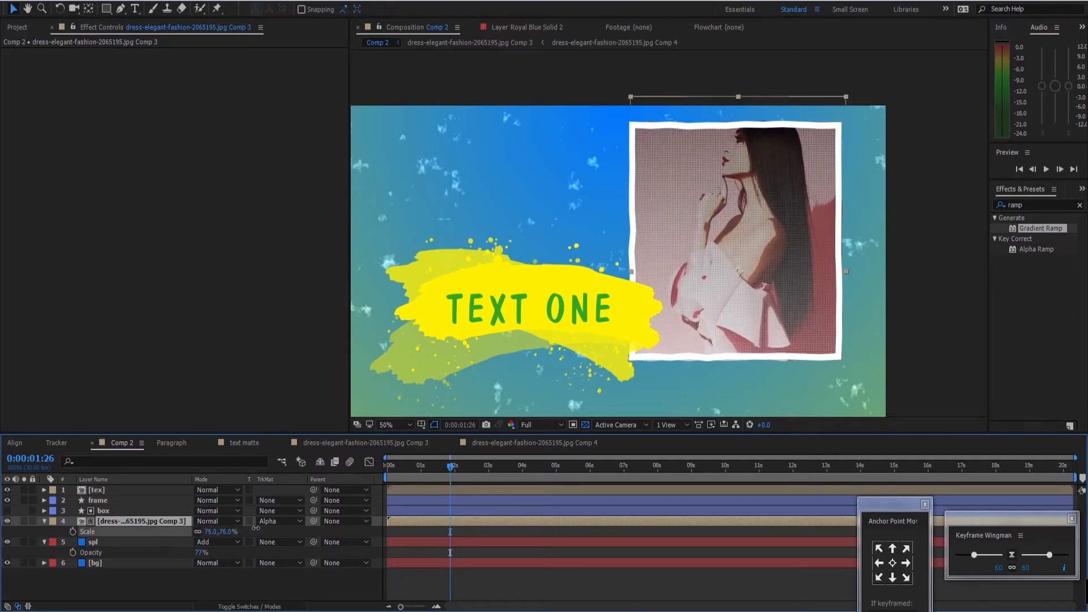
drag(747, 166, 745, 191)
drag(451, 467, 318, 477)
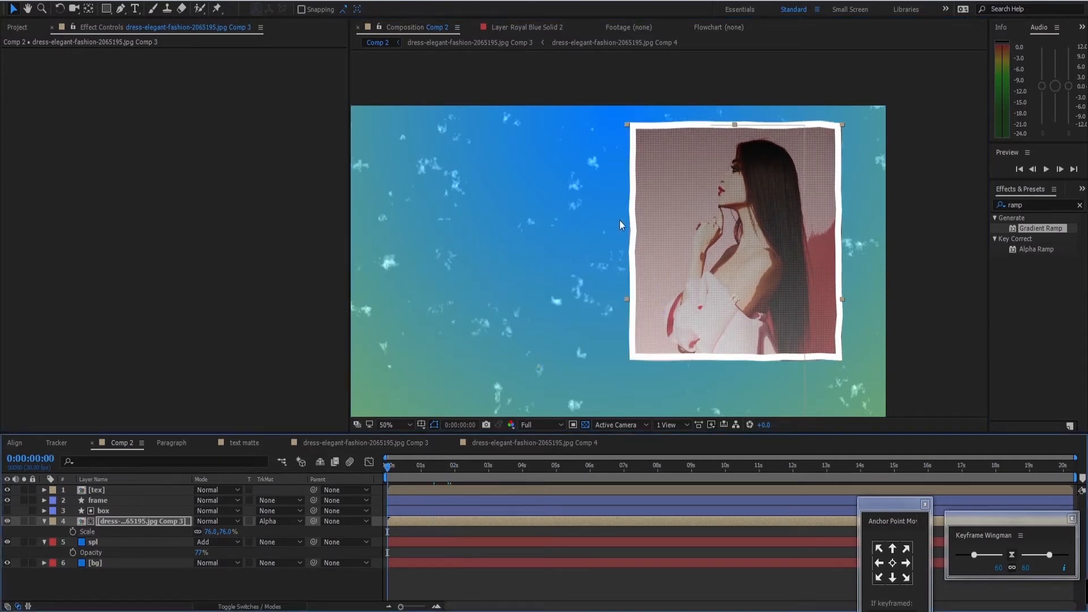
Preview Comp 2 from the start, stop once the title is on screen, and inspect the framed photo's dot grid up close.
key(comma)
key(comma)
key(space)
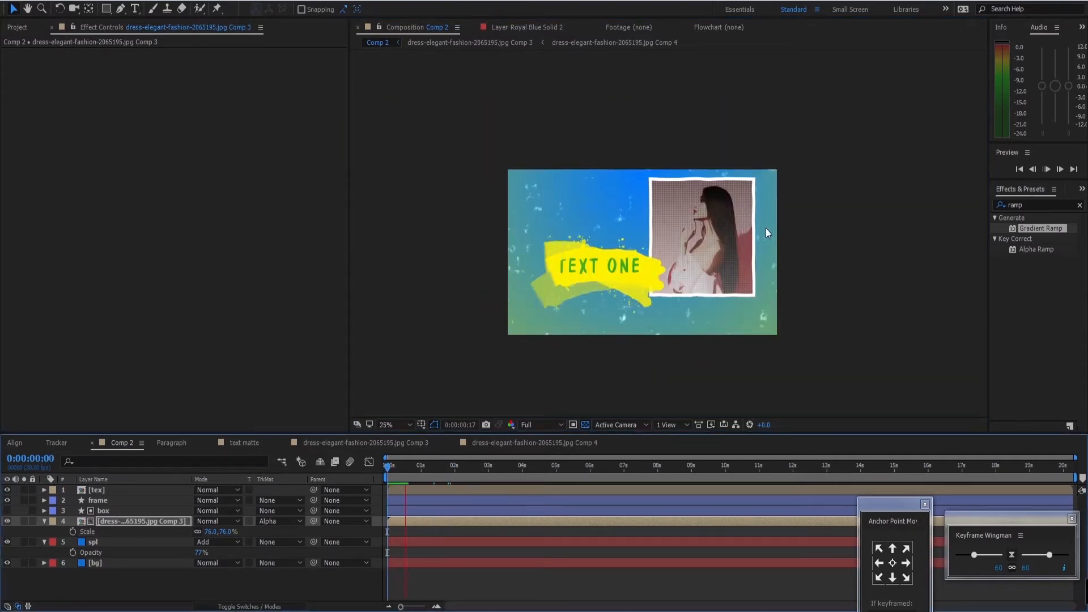
key(space)
scroll(766, 228, up, 3)
drag(745, 180, 674, 191)
scroll(655, 195, down, 1)
click(72, 530)
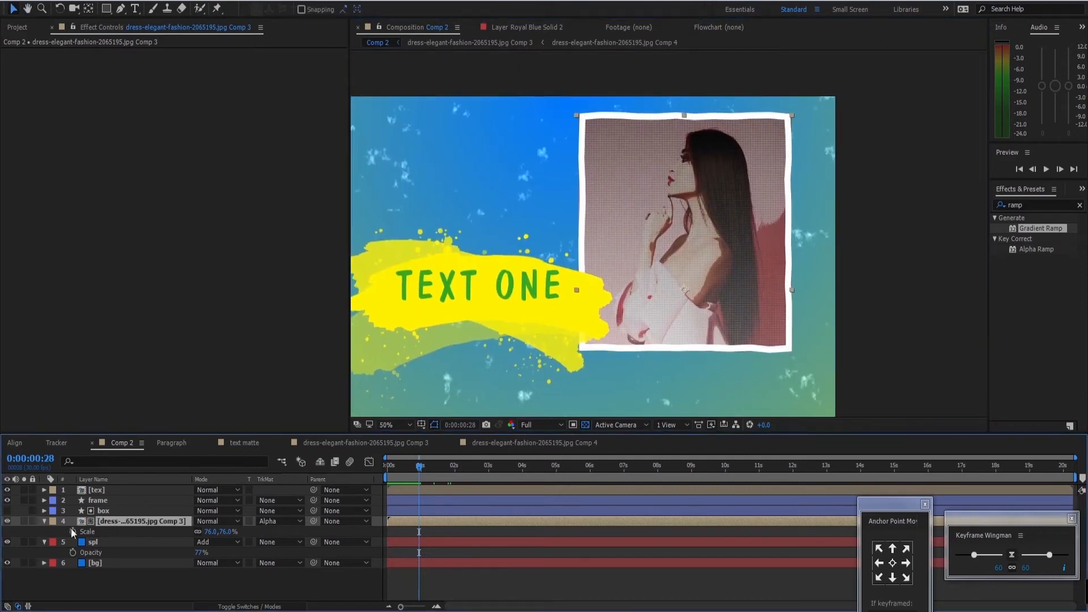
scroll(715, 207, up, 2)
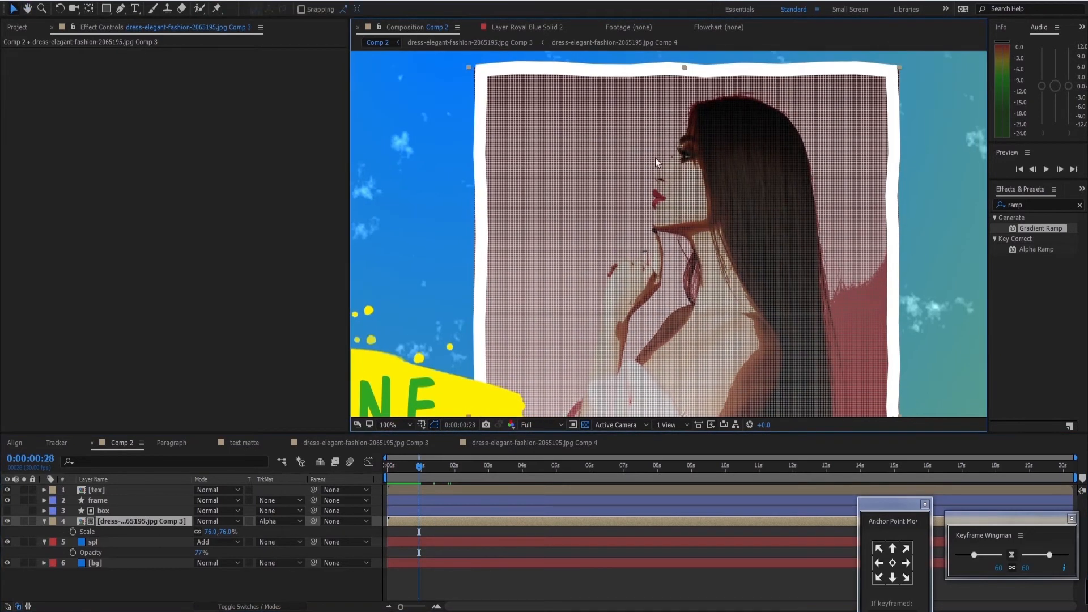
drag(704, 243, 705, 203)
Open the framed photo's pre-comp and lower the opacity of the dot-grid solid, Royal Blue Solid 5, to about 48%.
click(152, 522)
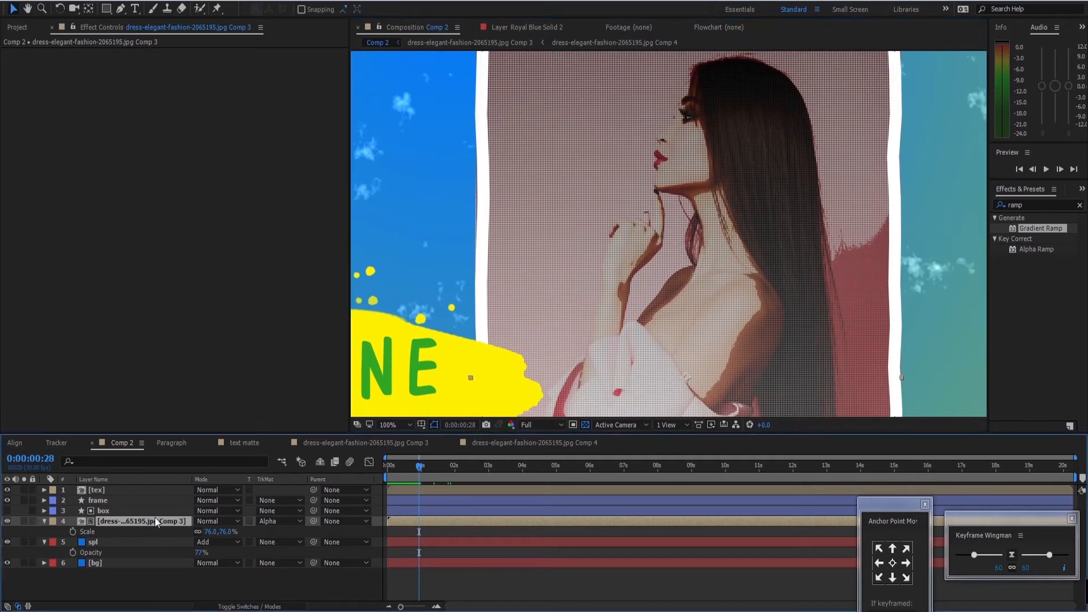
double_click(155, 522)
click(121, 490)
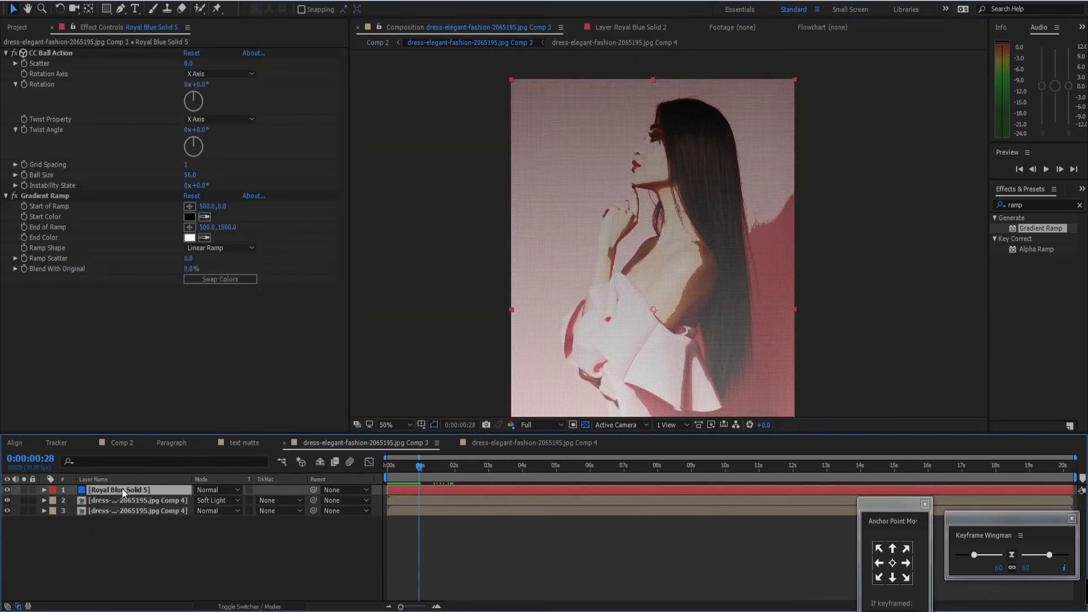
key(t)
scroll(664, 225, up, 2)
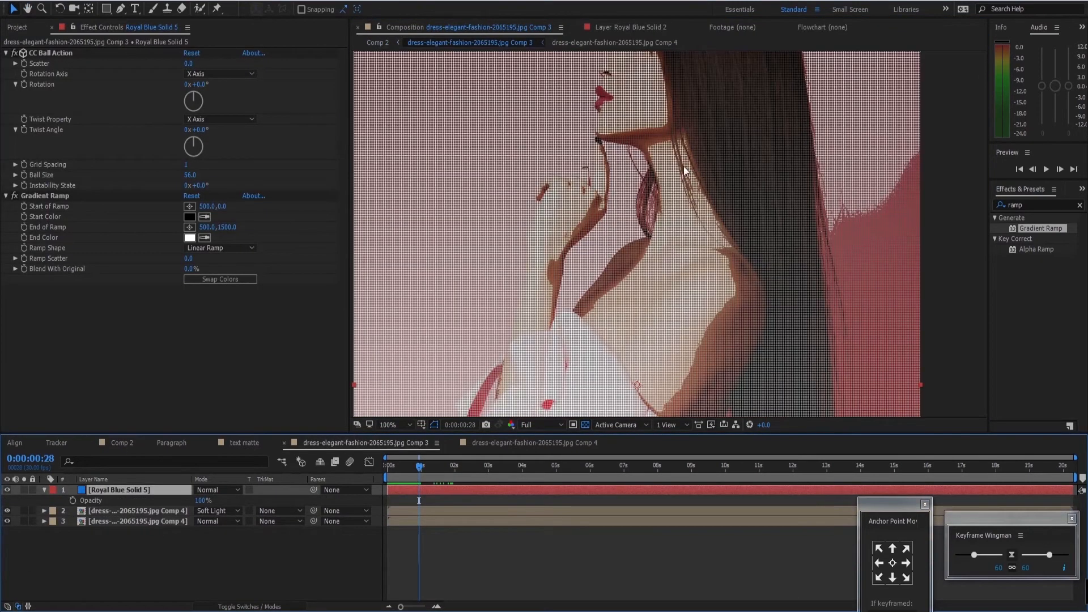
drag(202, 500, 182, 510)
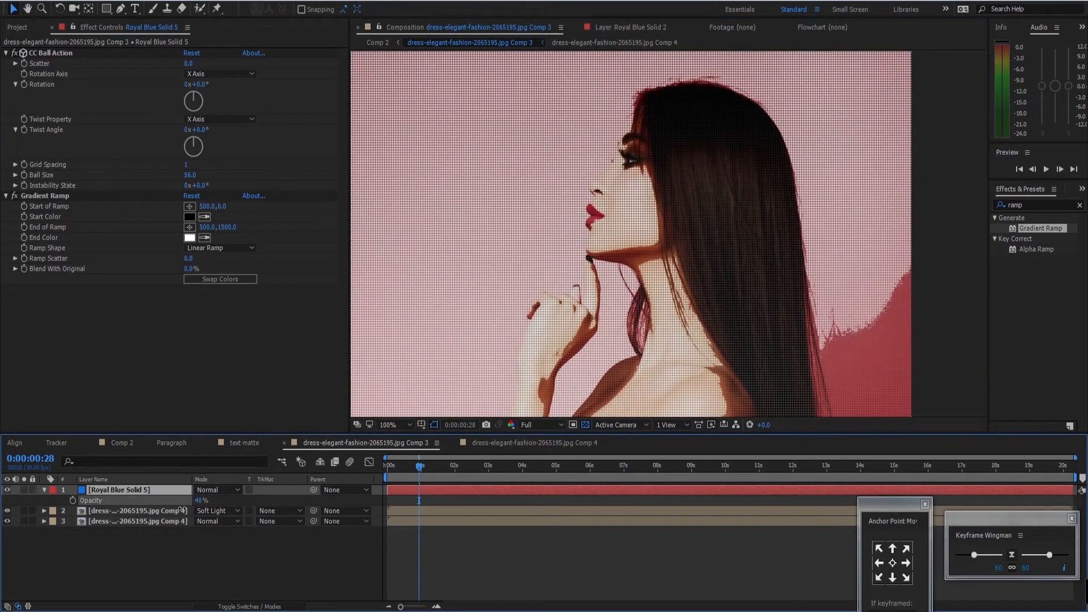
click(207, 557)
Return to Comp 2, play the animation from the start to check the softened dot grid, and scrub back to 0:00:00:23.
click(128, 442)
scroll(749, 189, down, 2)
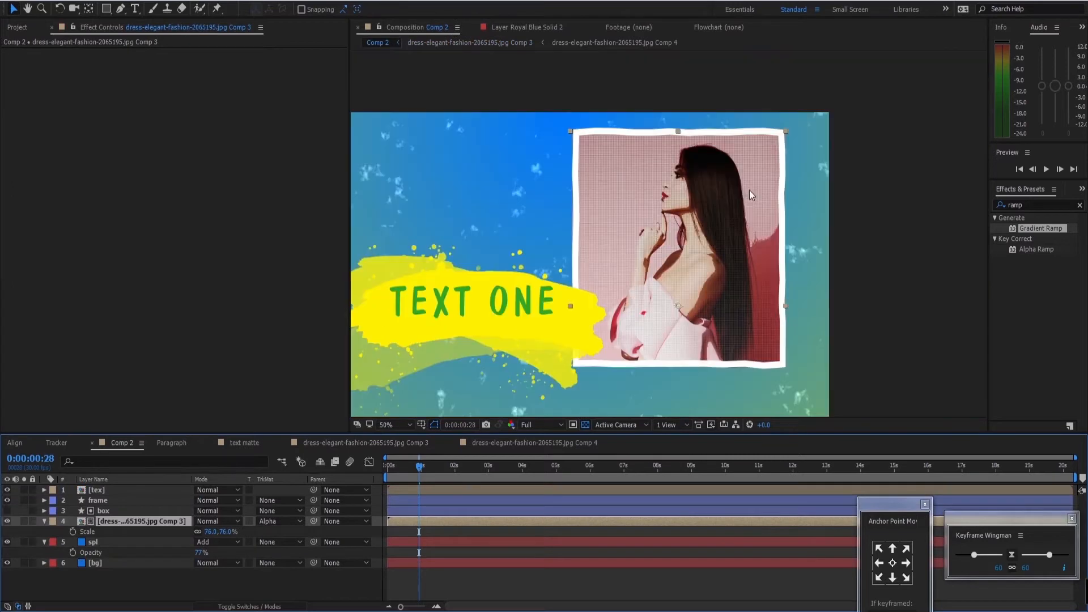
drag(420, 470, 387, 470)
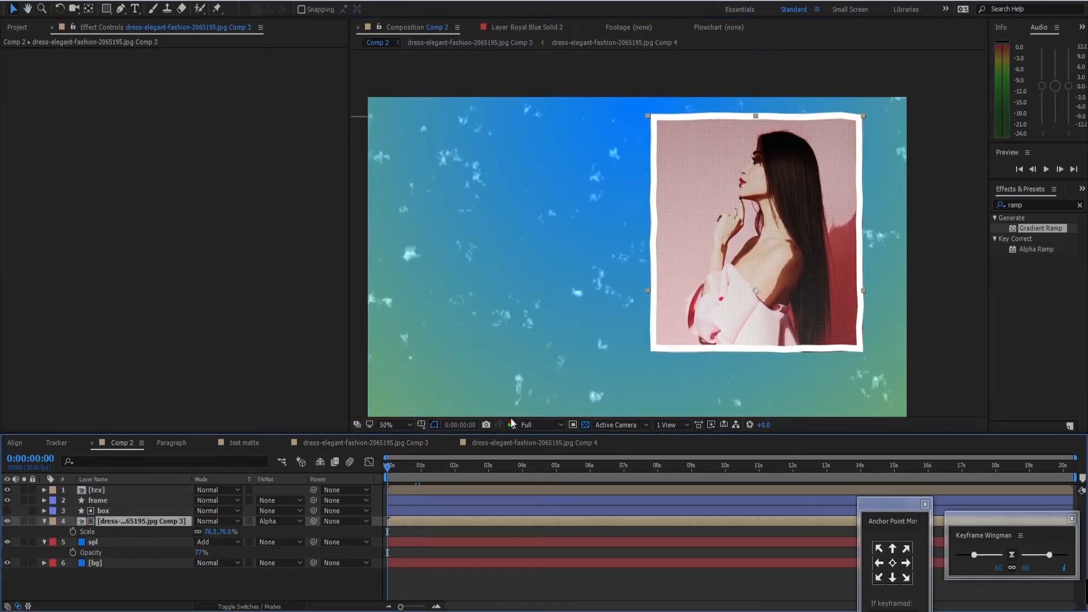
key(space)
key(space)
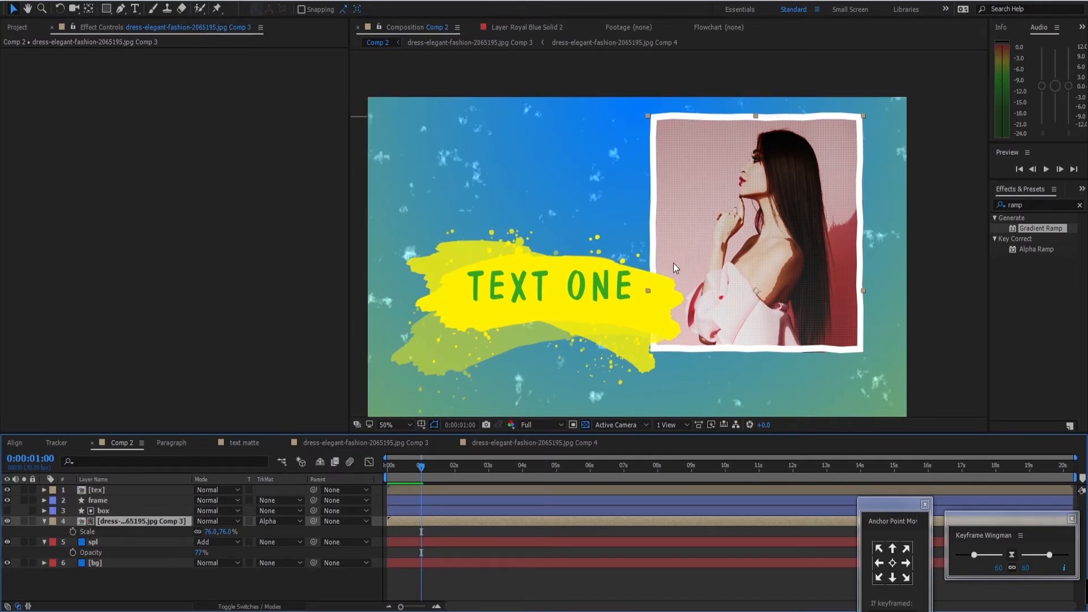
mouse_move(420, 470)
mouse_down()
mouse_move(391, 468)
mouse_move(414, 467)
mouse_up()
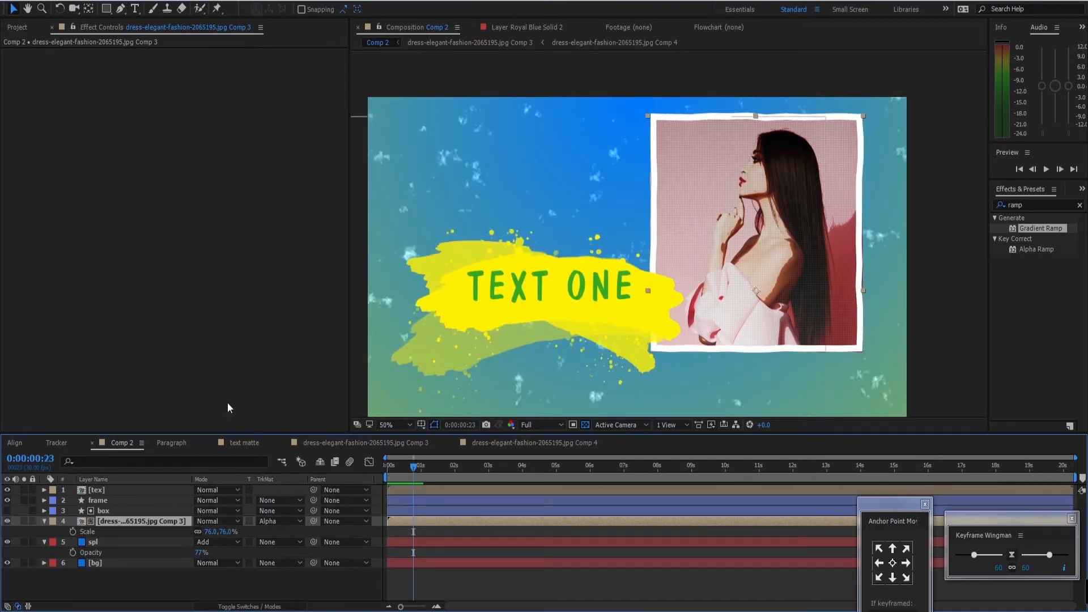
Copy the uppermost brush ink.png layer from the tex composition into Comp 2 and hide the pasted copy.
drag(415, 467, 425, 455)
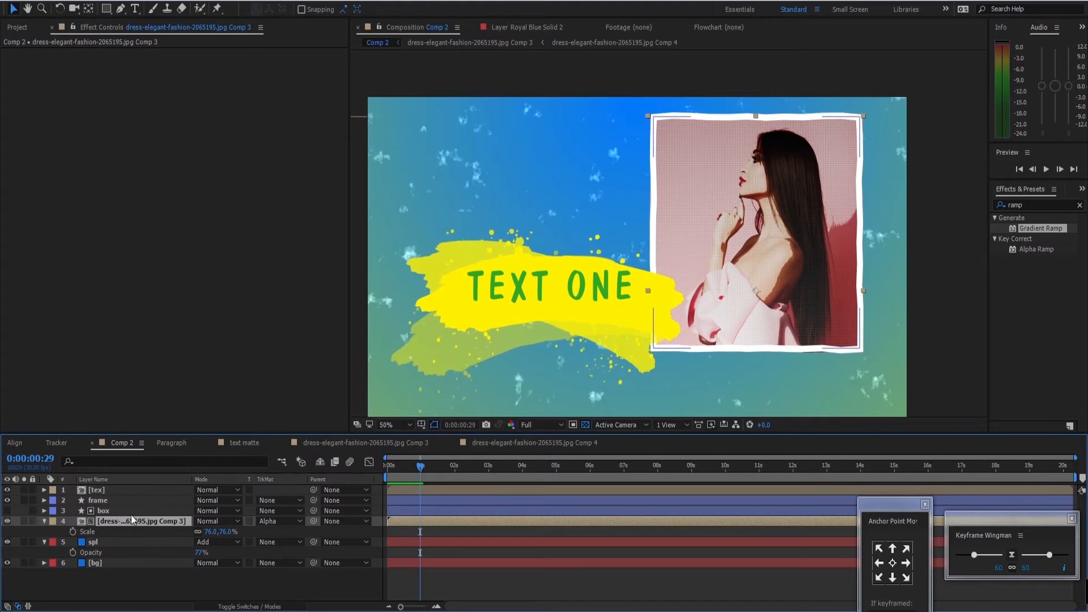
click(145, 489)
double_click(145, 490)
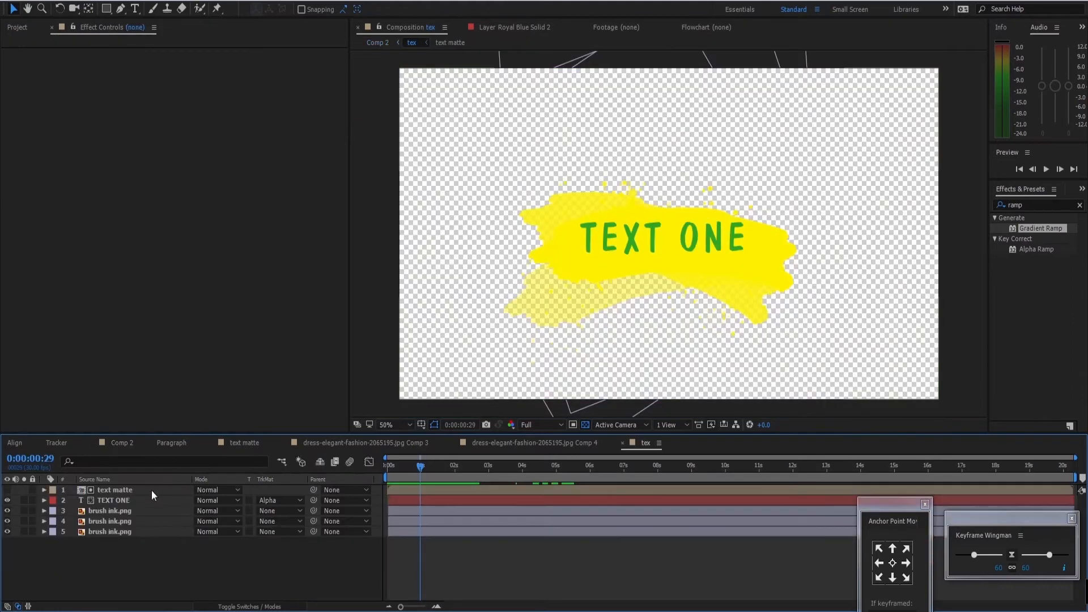
click(136, 511)
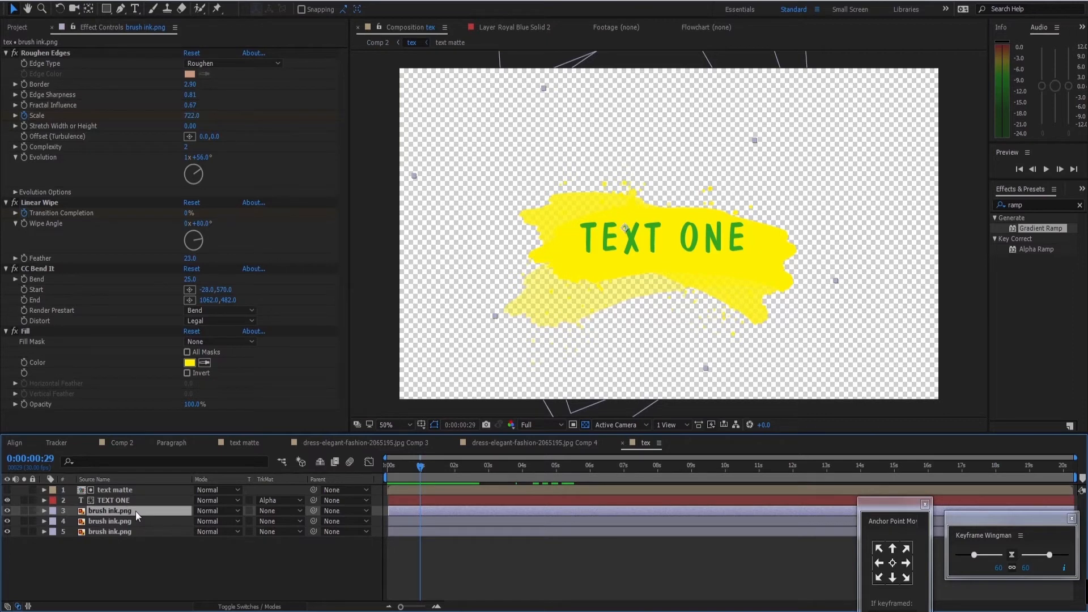
click(123, 442)
click(121, 520)
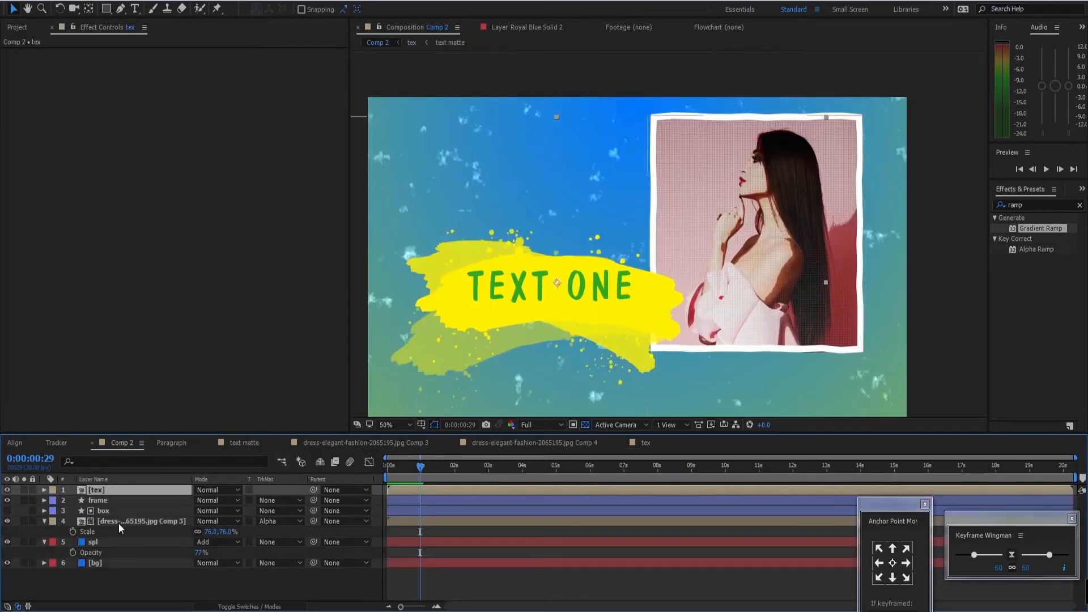
click(8, 520)
click(9, 521)
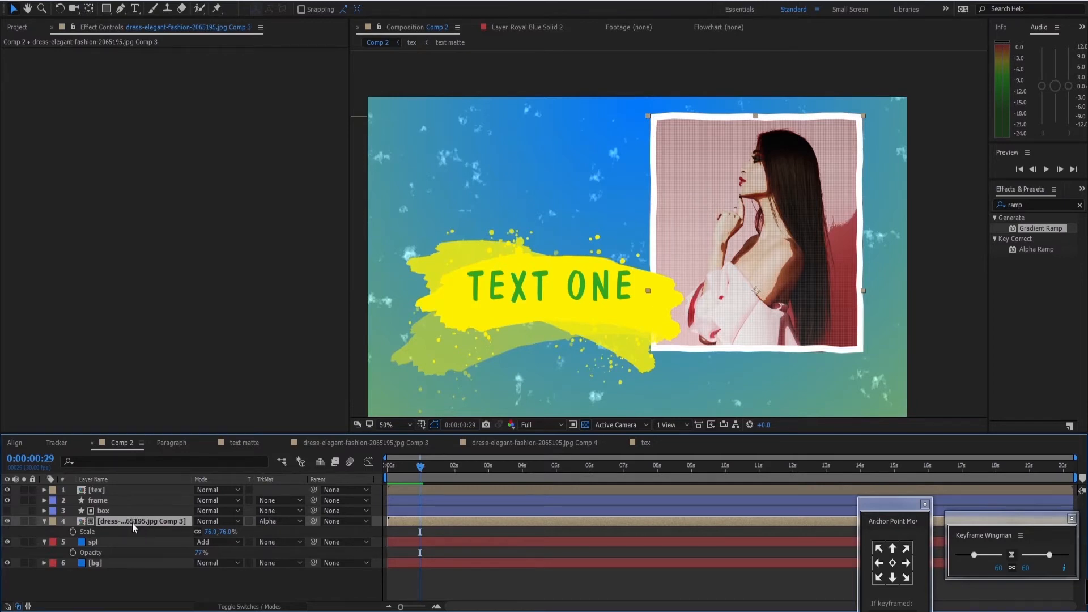
click(161, 586)
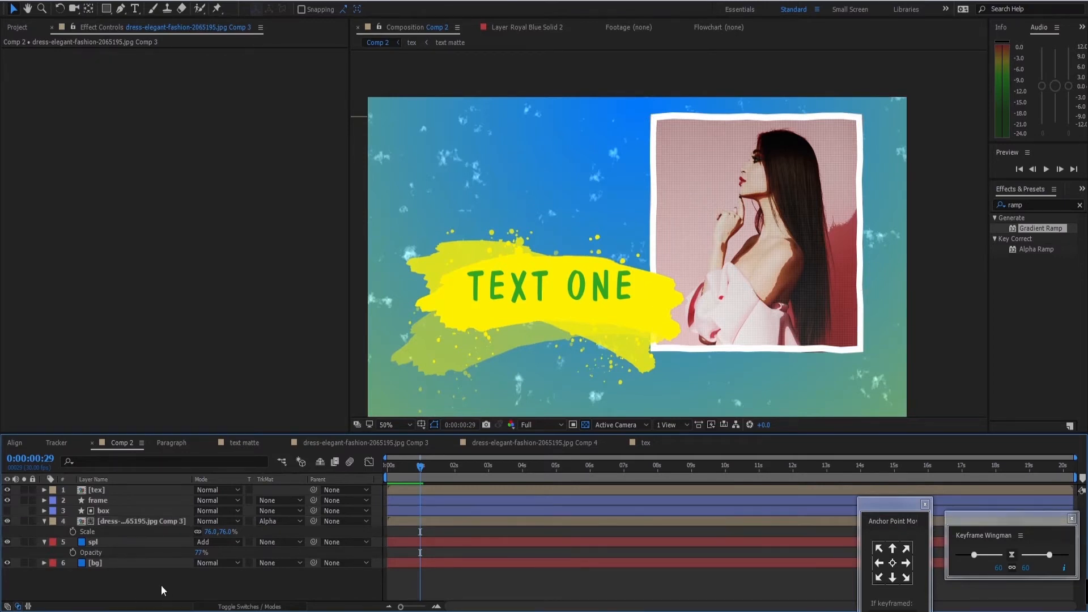
key(ctrl+v)
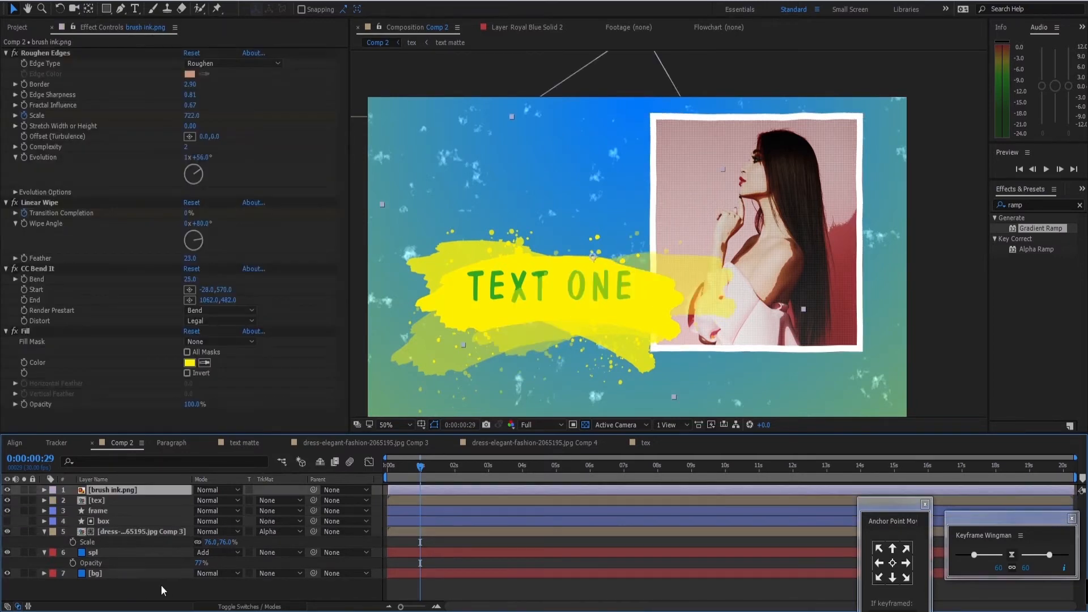
click(8, 490)
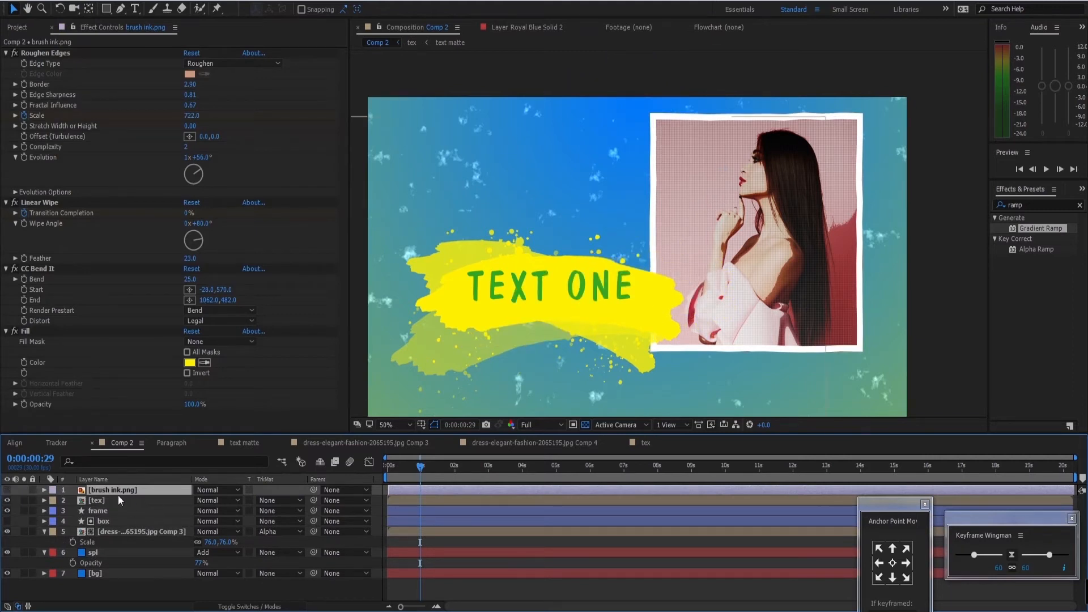
key(t)
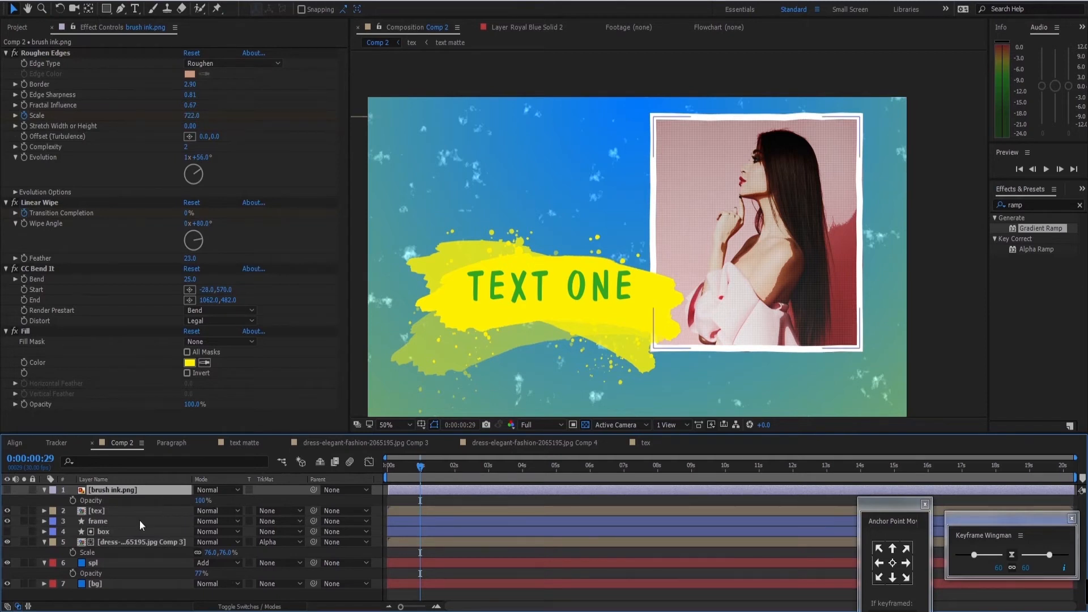
Pre-compose the frame, box and dress photo layers together under the default name, moving all attributes into the new composition.
click(115, 531)
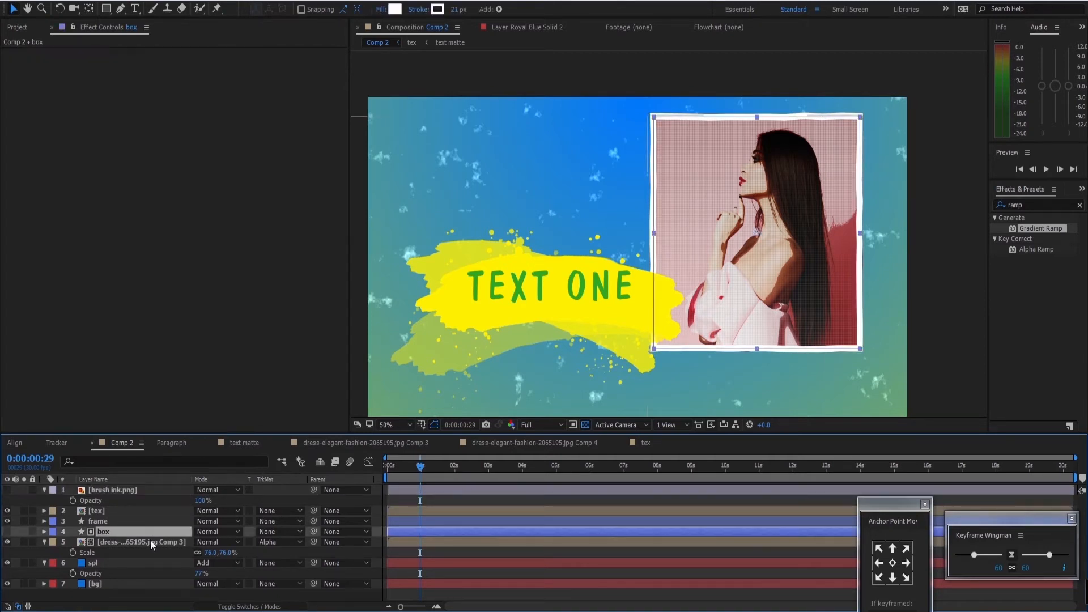
shift+click(110, 524)
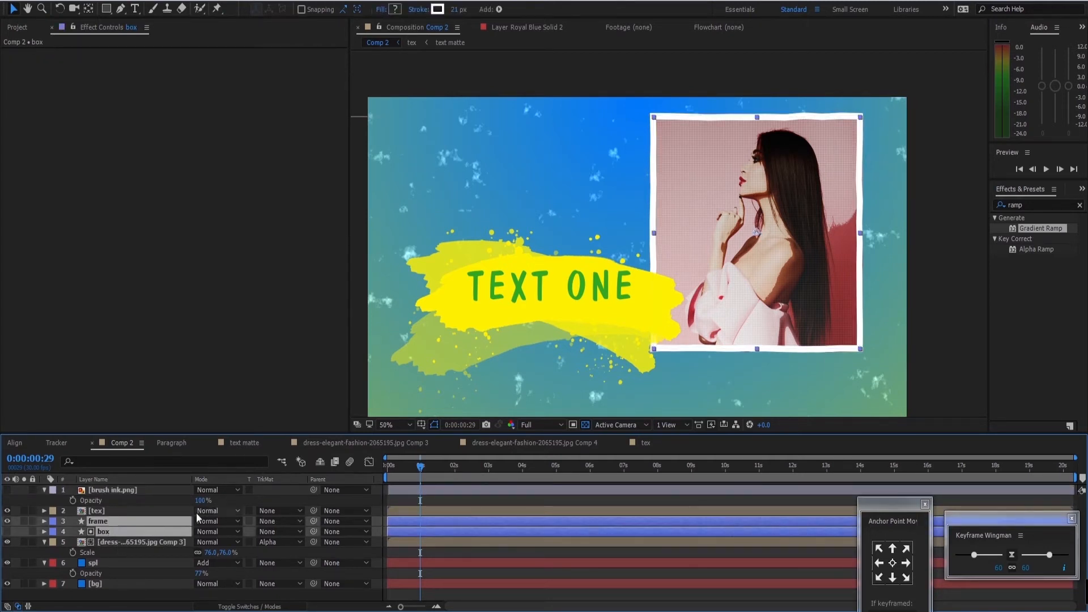
click(121, 543)
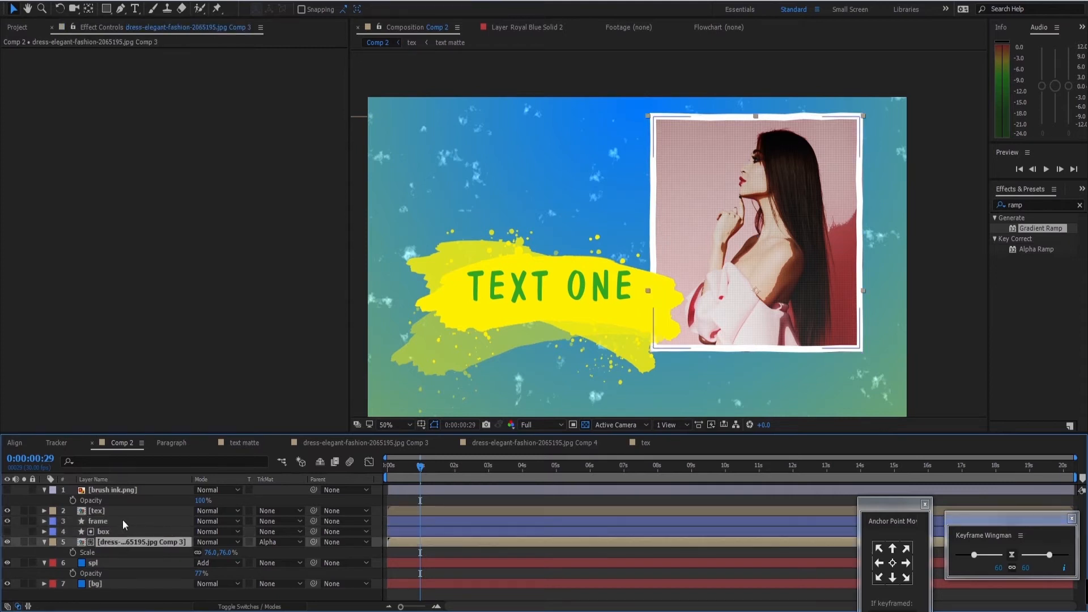
click(123, 520)
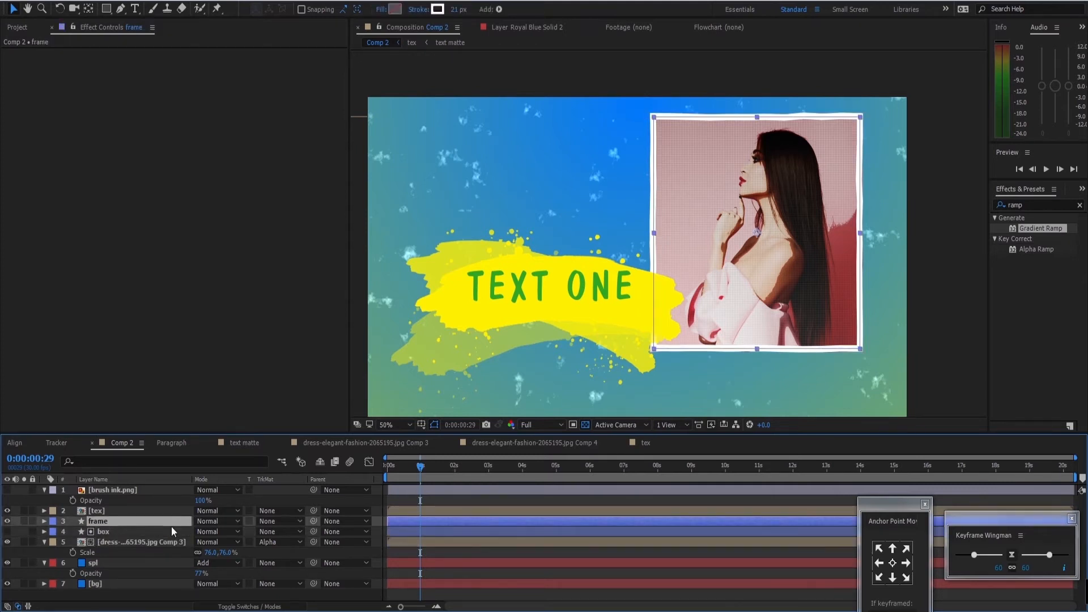
shift+click(120, 531)
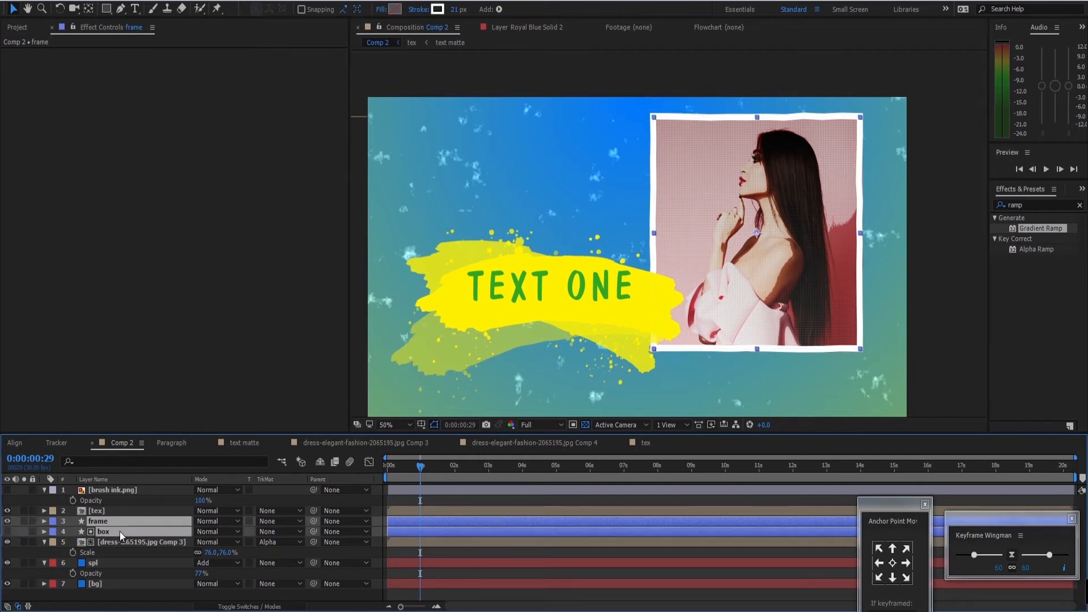
shift+click(124, 542)
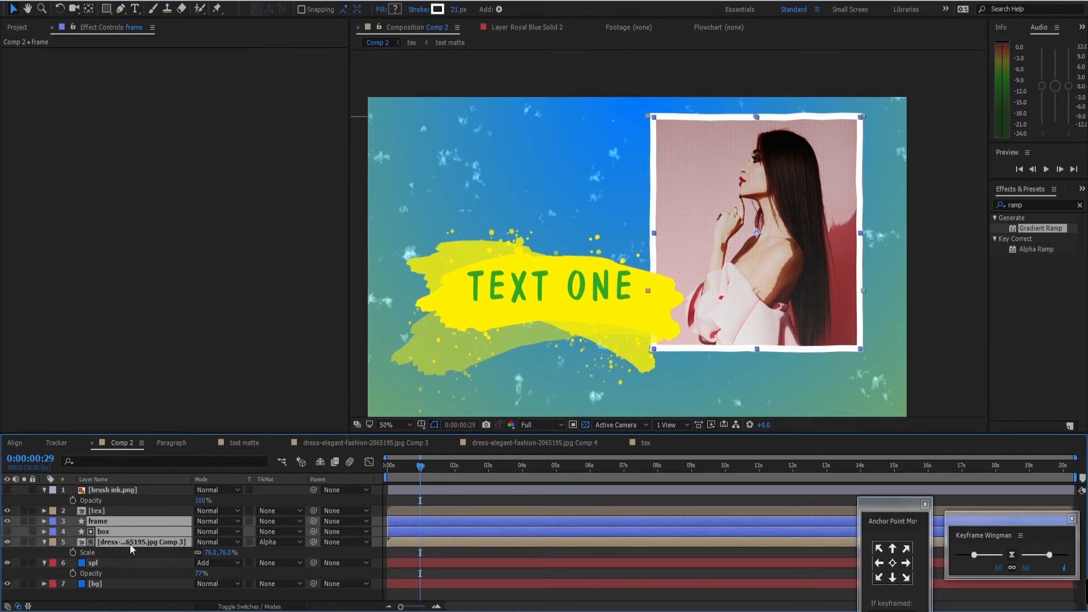
key(ctrl+shift+c)
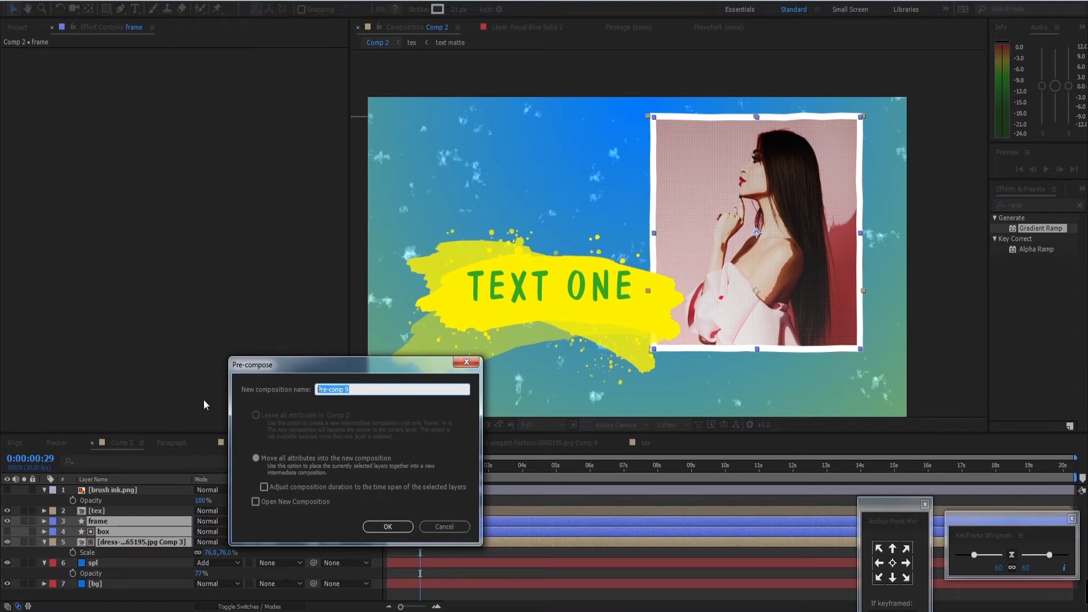
click(387, 527)
Move the brush ink.png layer between the tex layer and the pre-composed photo layer, and make it visible.
click(122, 490)
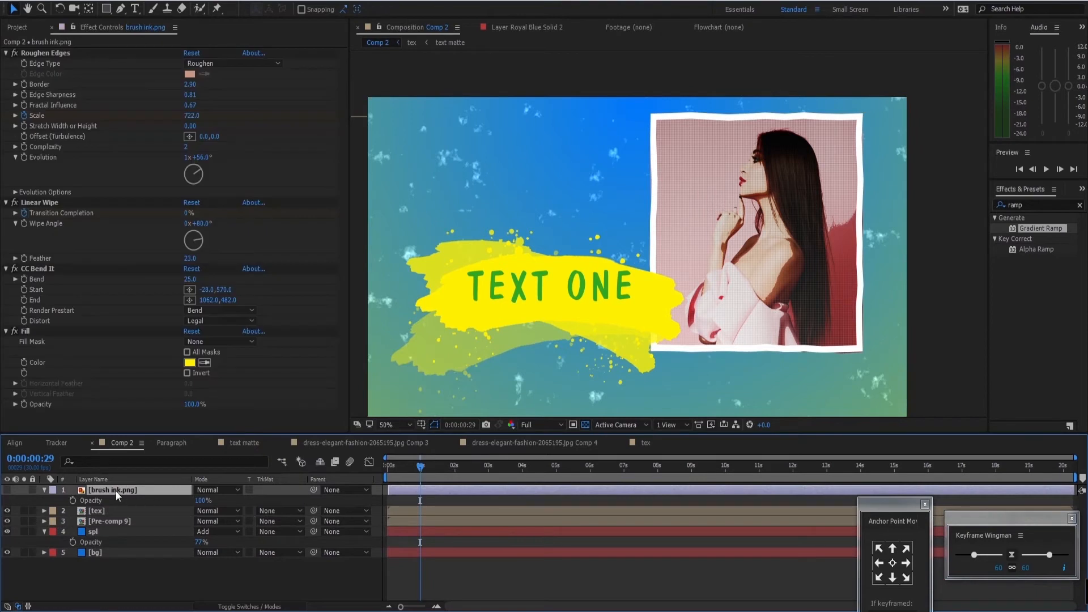
drag(116, 491, 140, 517)
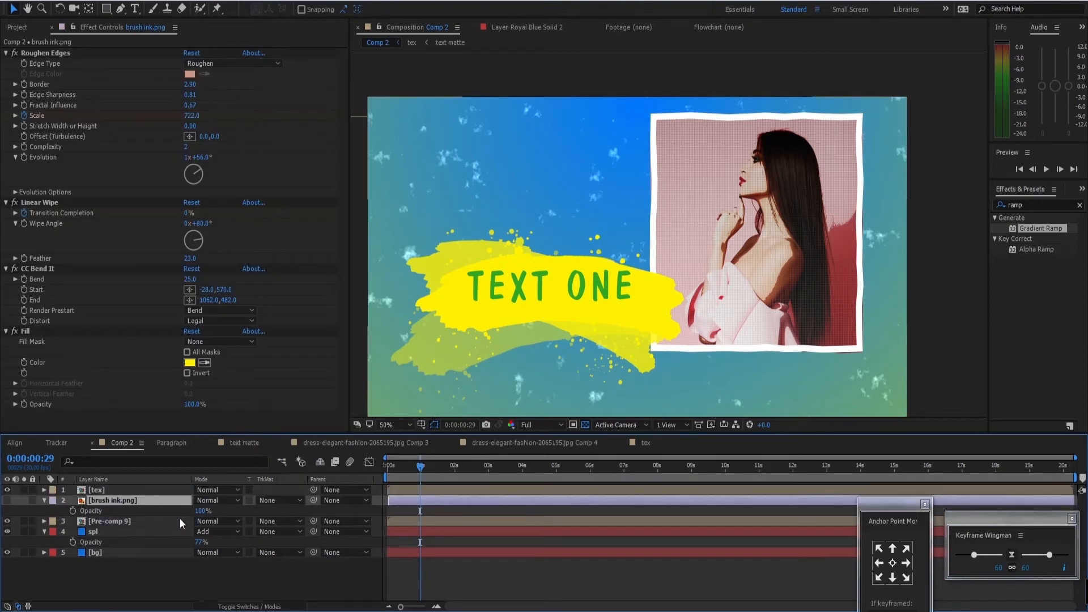
click(7, 500)
Turn off the CC Bend It effect on the brush ink.png layer and set its rotation to 95°.
key(r)
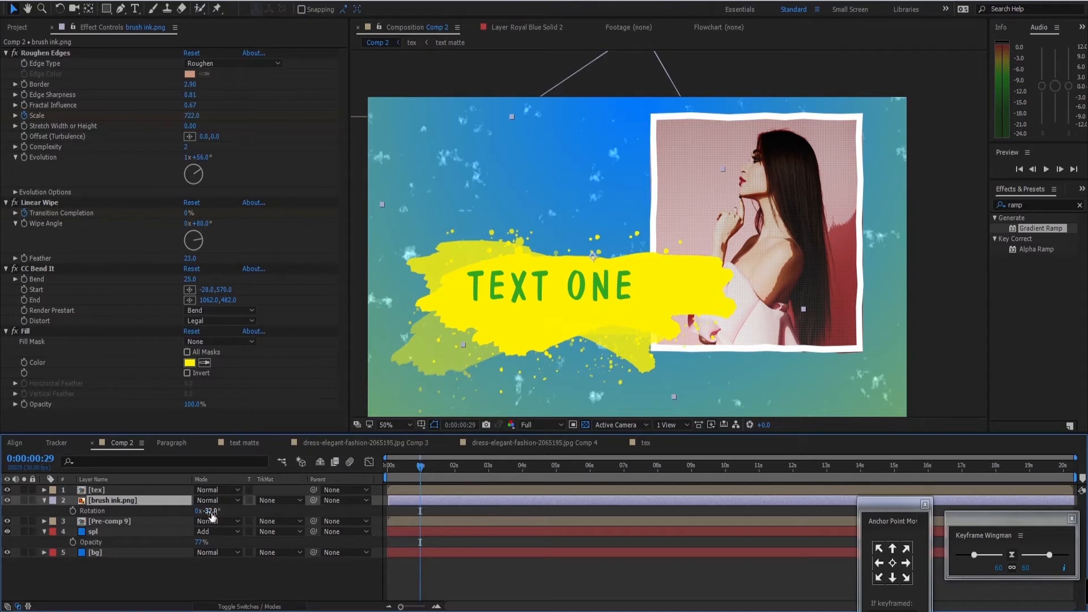
drag(207, 511, 269, 512)
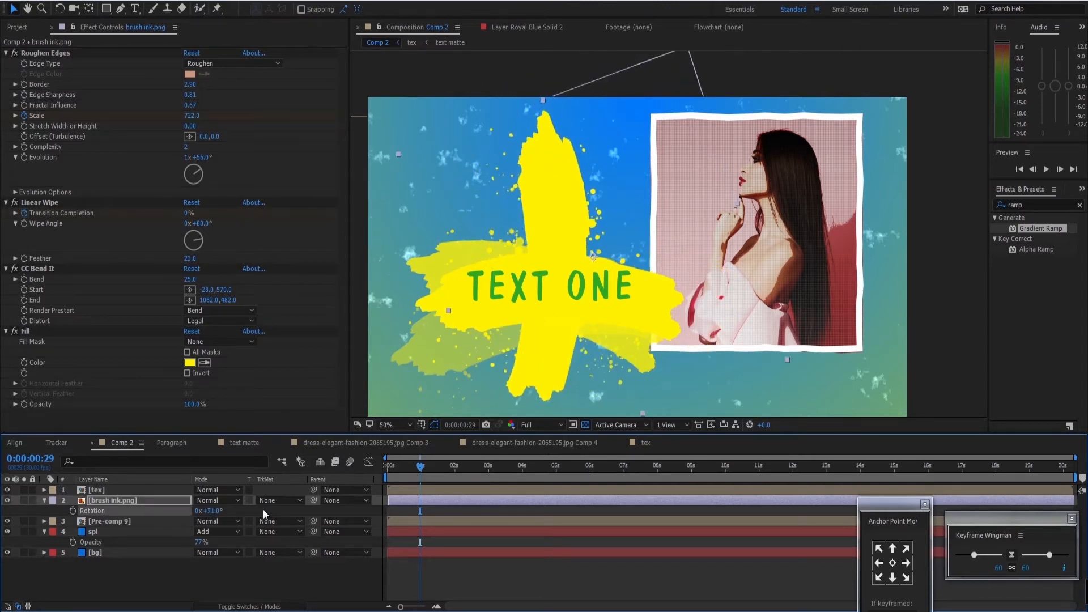
click(15, 269)
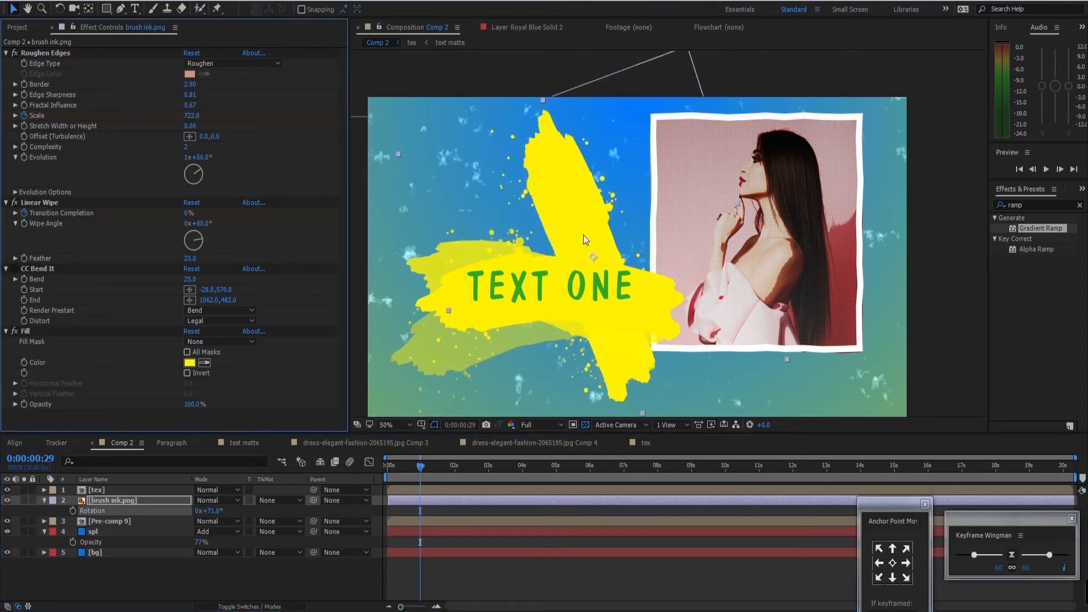
drag(209, 510, 226, 511)
Move the vertical brush stroke onto the middle of the framed photo.
mouse_move(688, 182)
mouse_down()
mouse_move(831, 205)
mouse_move(931, 255)
mouse_up()
mouse_move(415, 471)
mouse_down()
mouse_move(391, 468)
mouse_move(414, 470)
mouse_up()
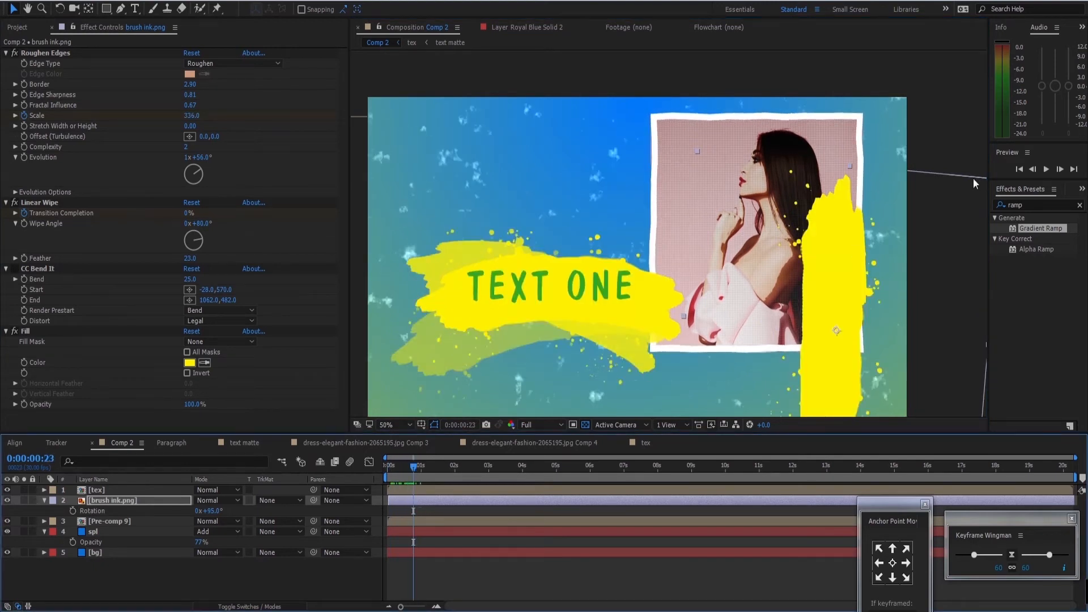
mouse_move(833, 288)
mouse_down()
mouse_move(836, 208)
mouse_move(783, 217)
mouse_up()
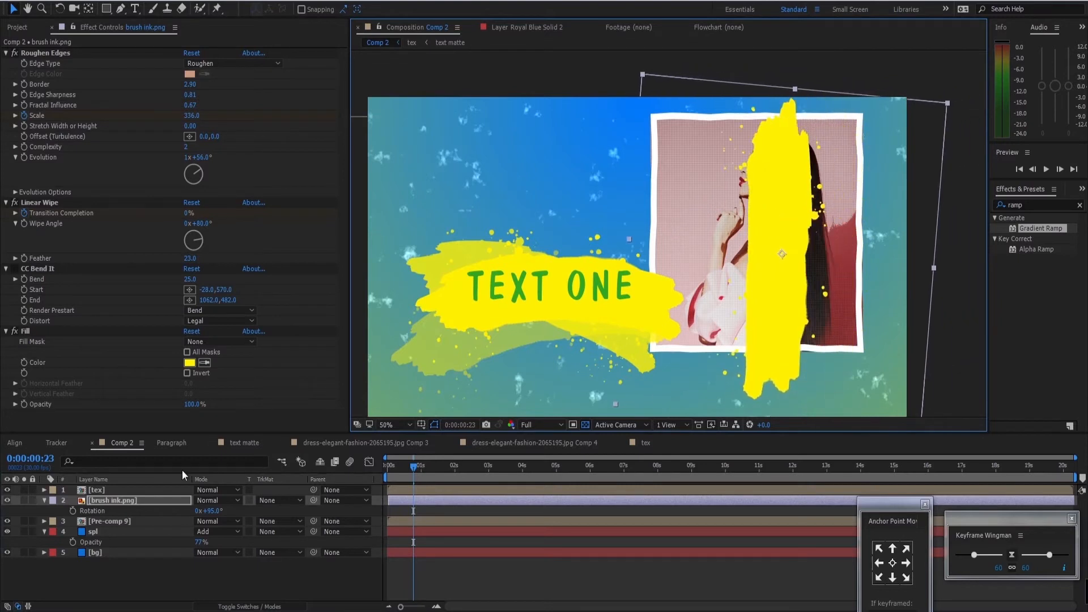
Scale the brush stroke to 121% and place it over the left edge of the photo.
click(170, 500)
key(s)
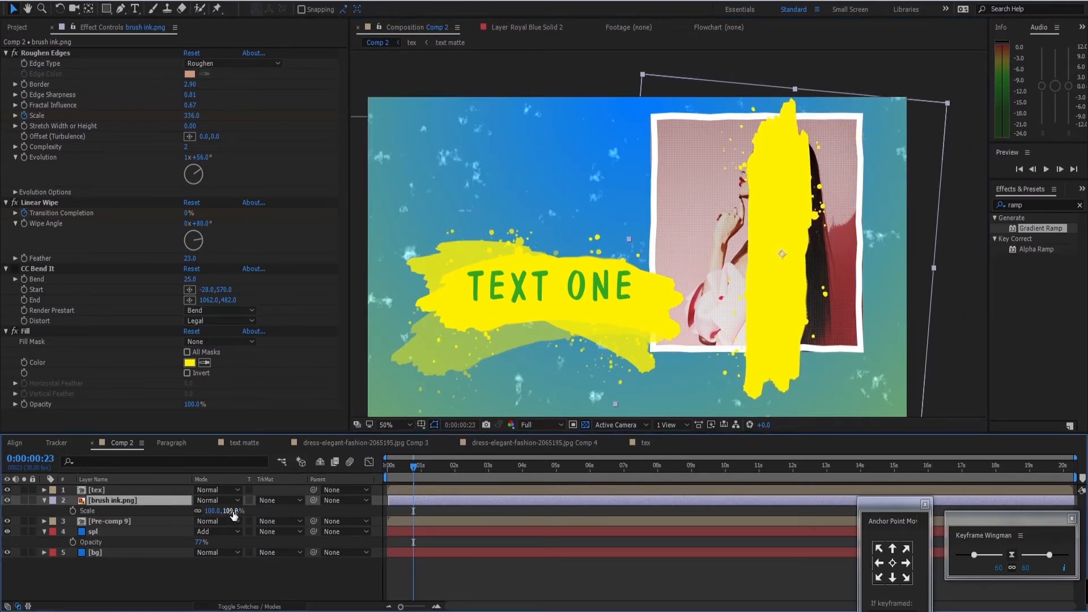
drag(232, 512, 243, 512)
mouse_move(780, 209)
mouse_down()
mouse_move(700, 220)
mouse_move(700, 193)
mouse_up()
Duplicate the brush stroke, shift the copy right over the photo, and offset its layer to start slightly later.
click(173, 504)
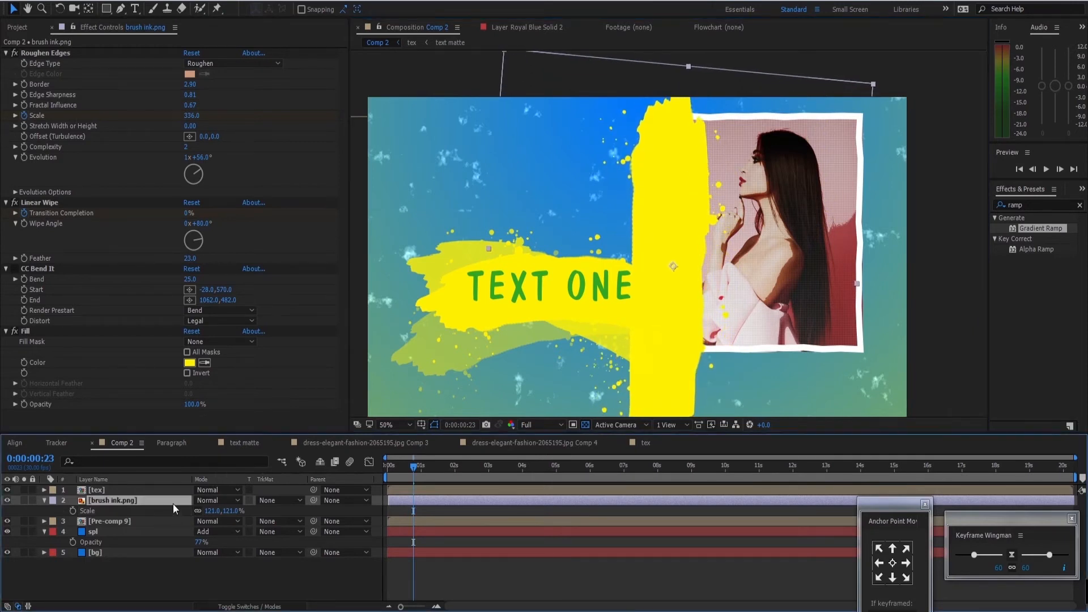
key(ctrl+d)
drag(665, 188, 715, 184)
drag(424, 503, 433, 500)
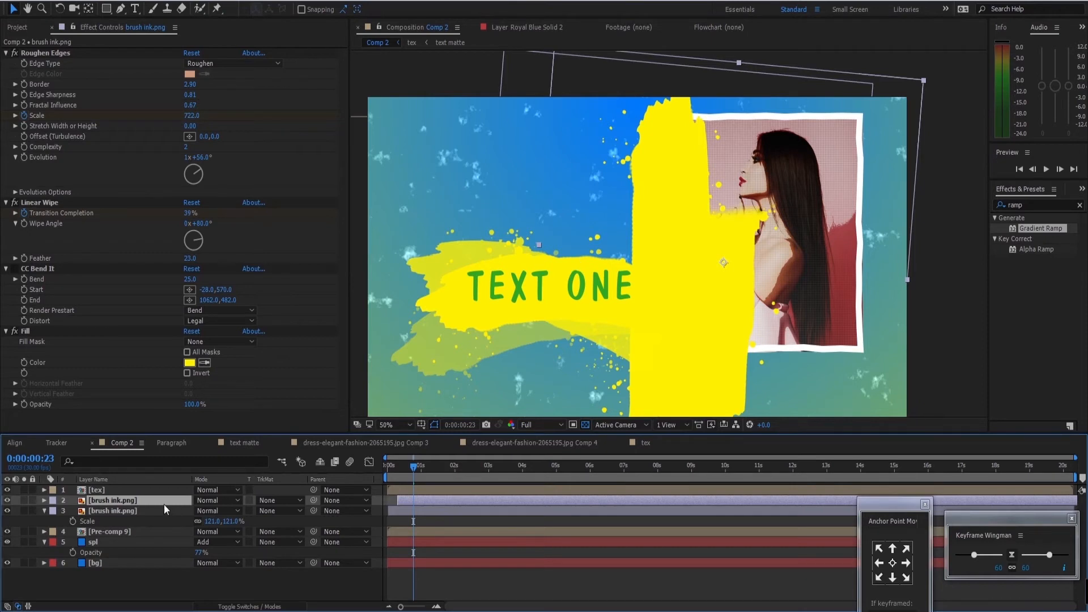
Add a third brush stroke farther right with a slightly later start than the second, and preview the animation.
key(ctrl+d)
click(823, 295)
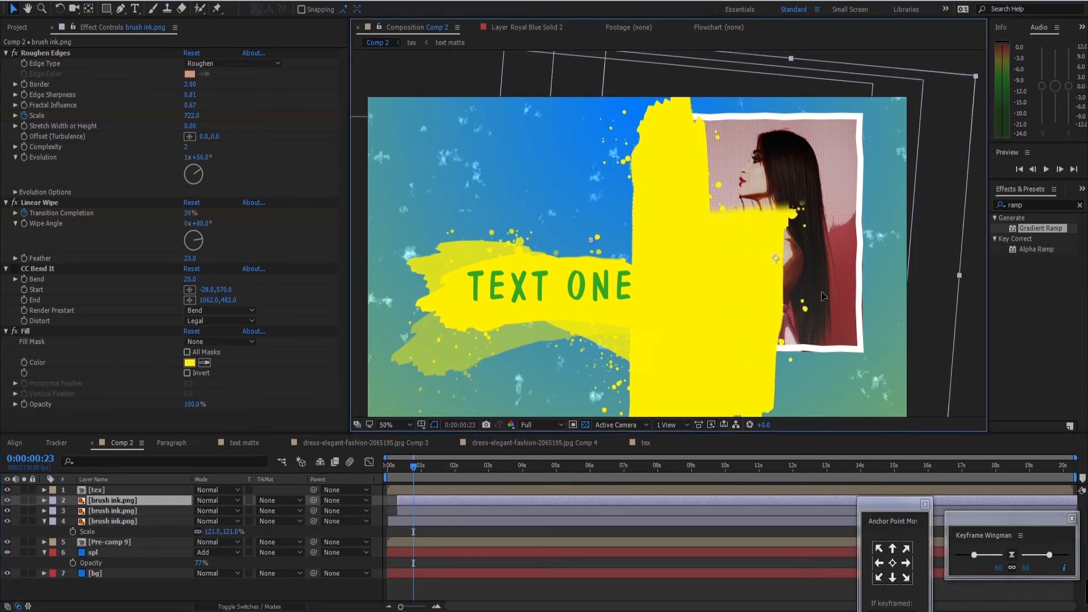
drag(821, 293, 828, 293)
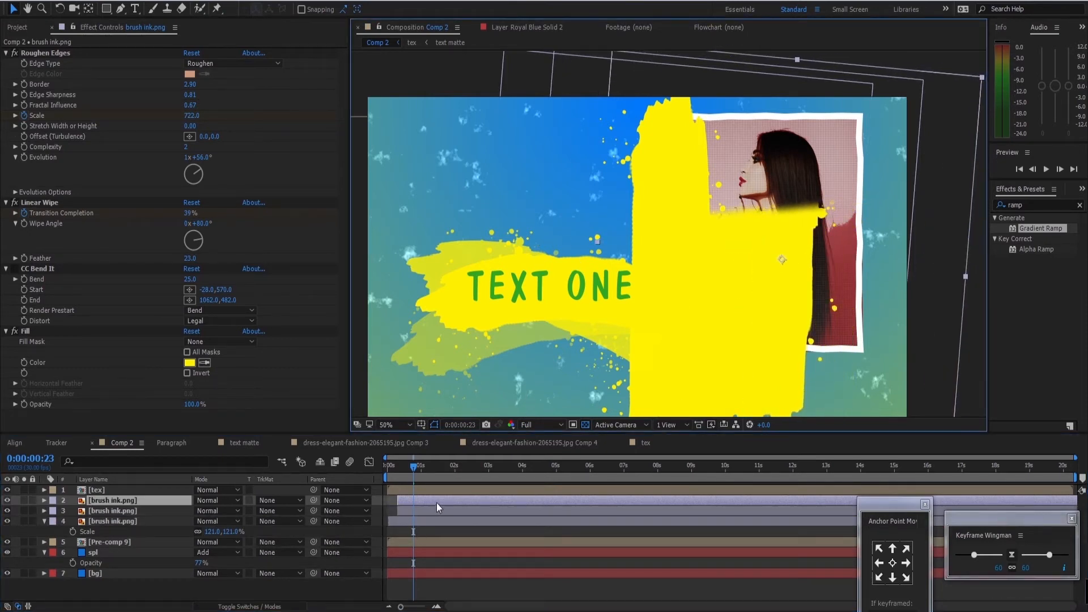
drag(436, 502, 442, 502)
key(space)
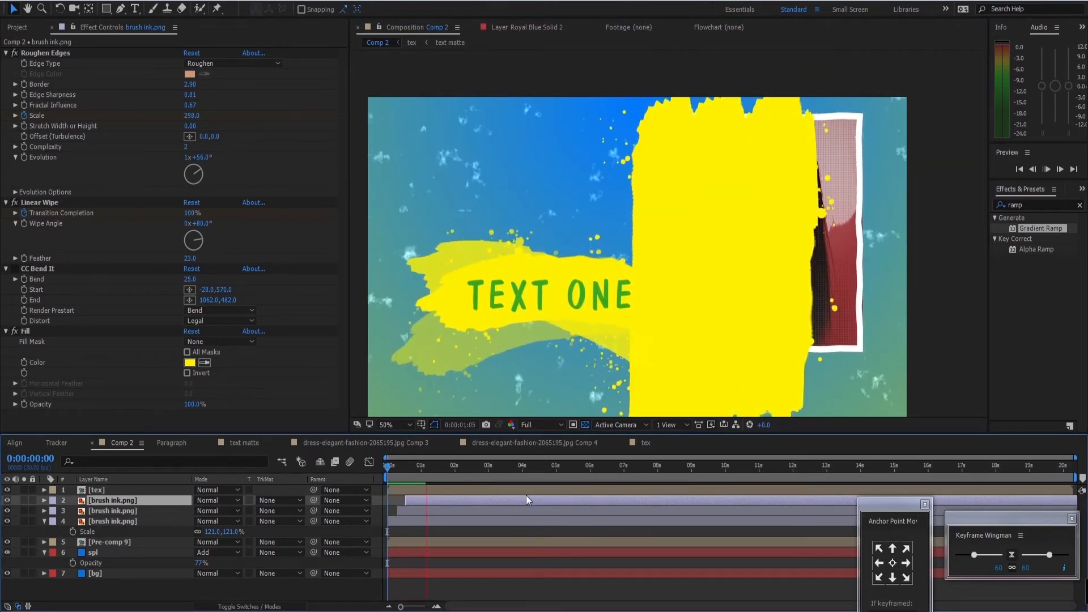
Move all three brush strokes together to the right and slightly up to centre them over the photo.
shift+click(422, 511)
shift+click(423, 520)
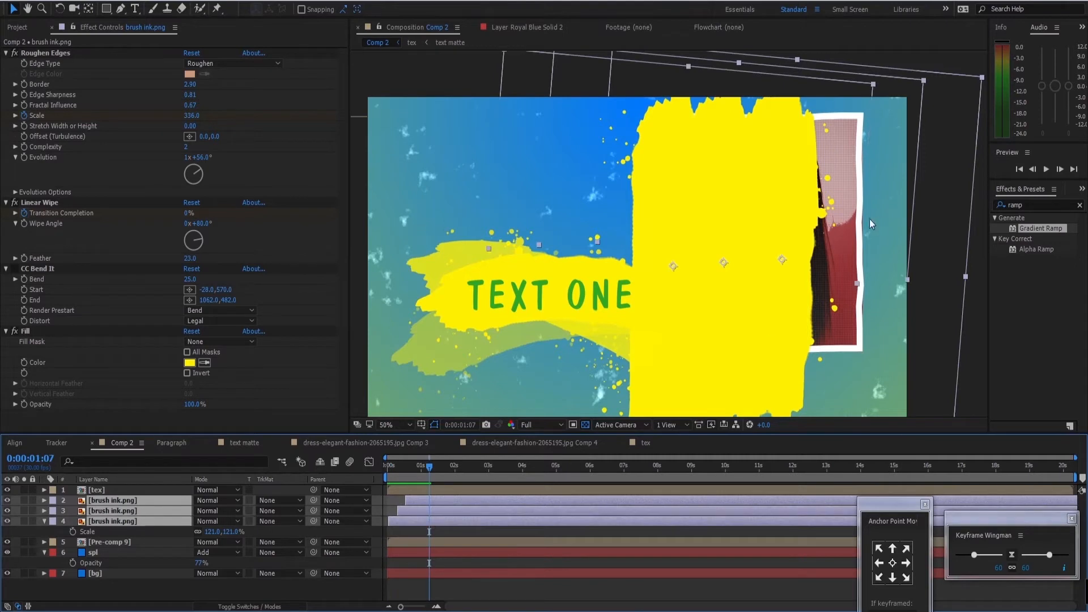
mouse_move(738, 236)
mouse_down()
mouse_move(794, 238)
mouse_move(776, 226)
mouse_move(776, 261)
mouse_move(777, 226)
mouse_up()
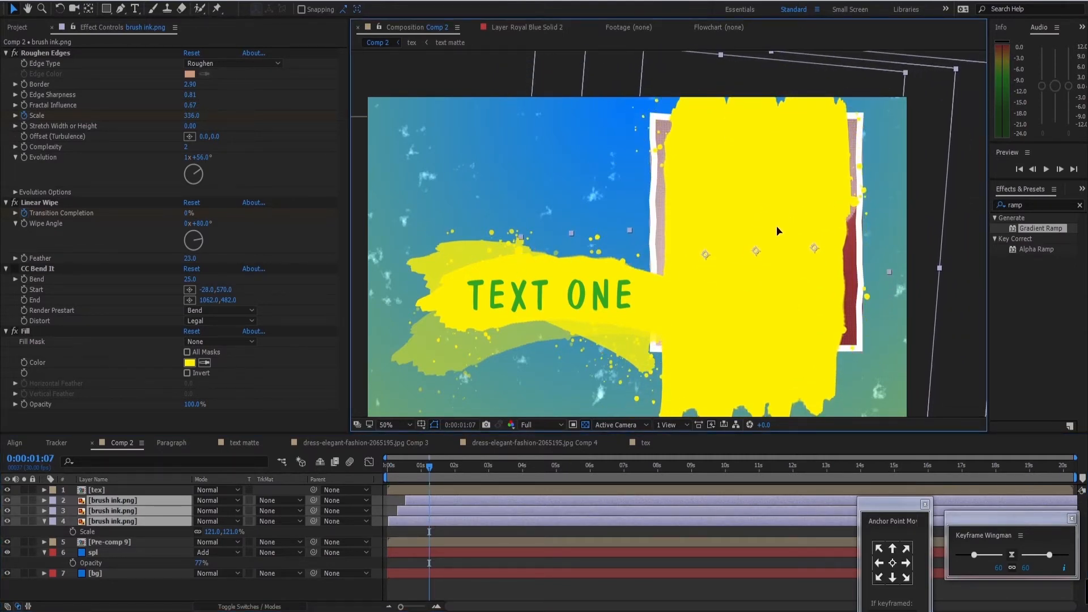
Scale all three brush ink.png layers to 183% and preview the animation from the start.
key(s)
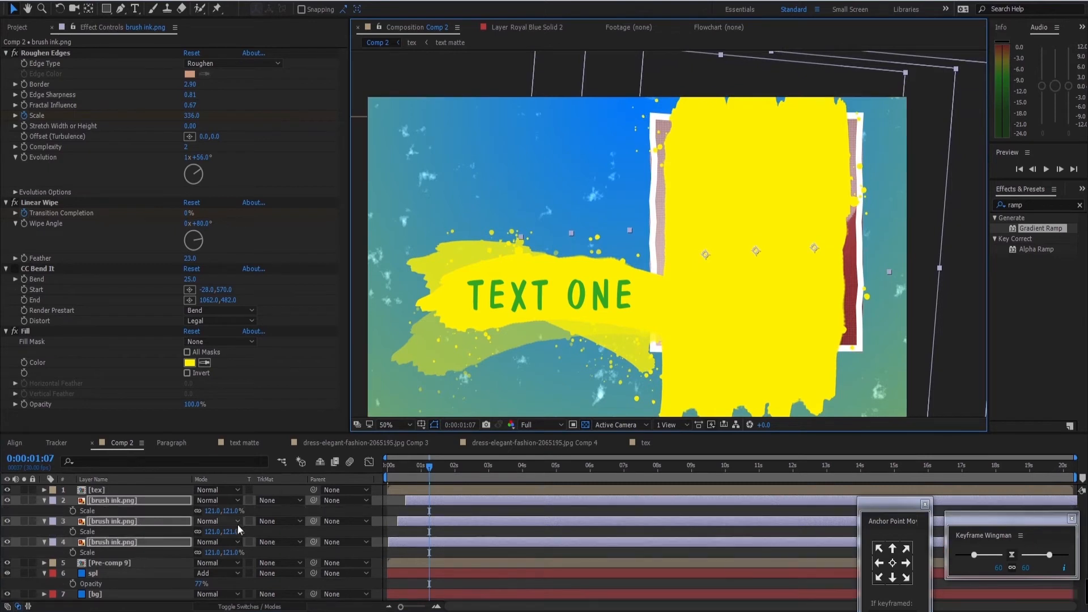
drag(212, 511, 241, 509)
key(Home)
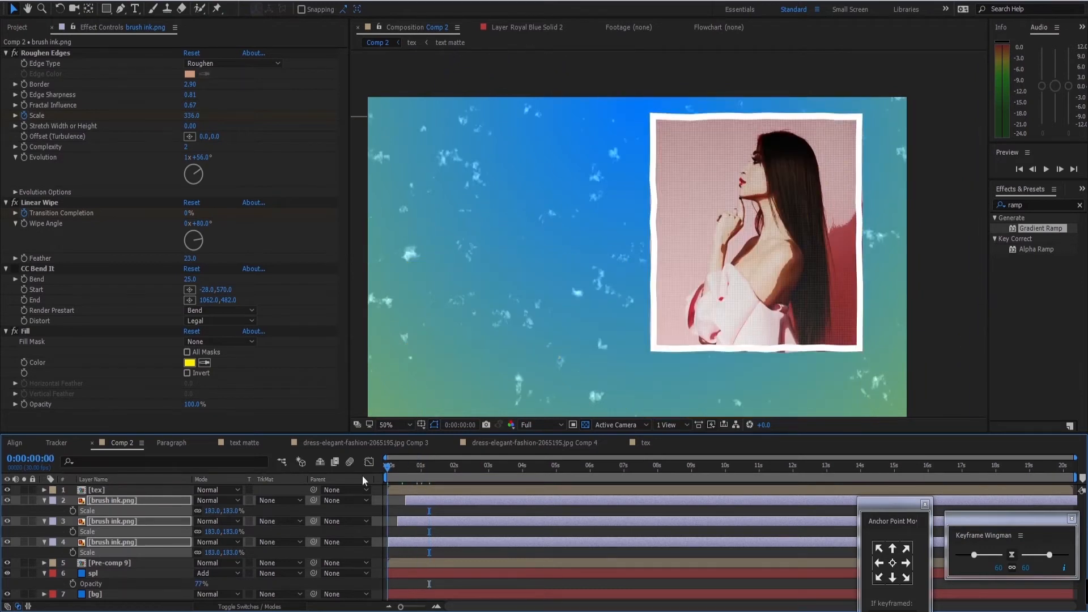
key(space)
key(space)
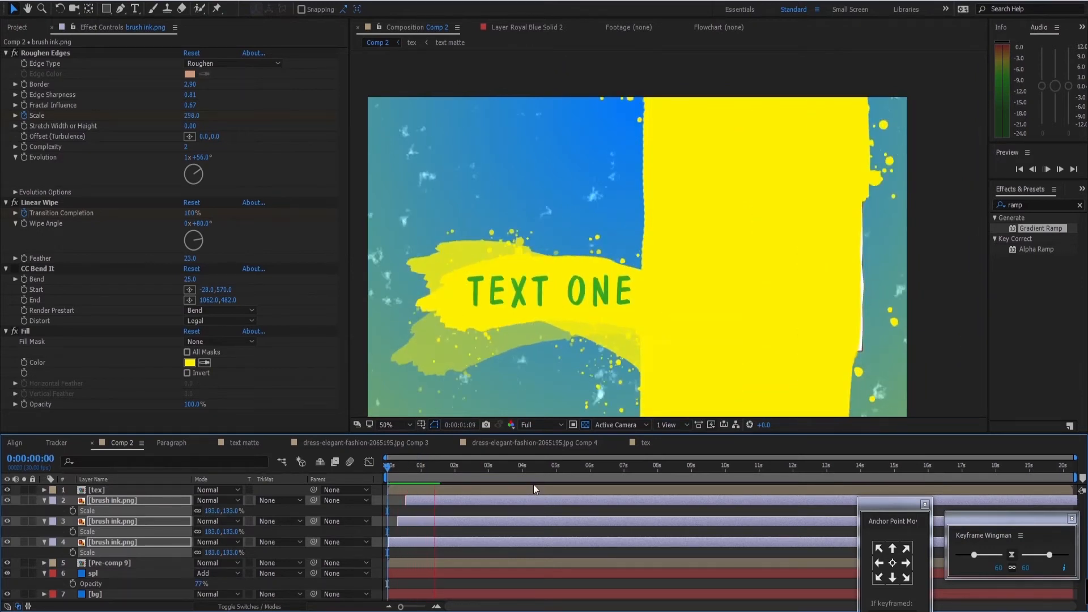
Shift the second and third brush strokes to start earlier, tightening the stagger between them, and preview the timing.
drag(437, 474, 387, 477)
click(393, 521)
drag(445, 521, 456, 502)
key(space)
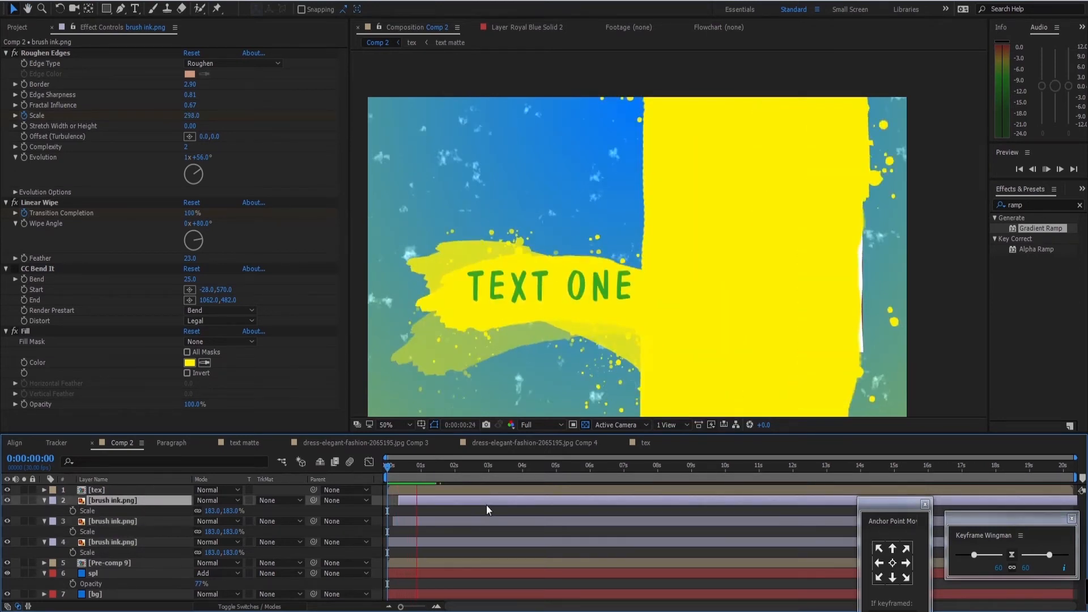
Stop the preview and reveal the animated keyframes of all three brush ink.png layers.
key(space)
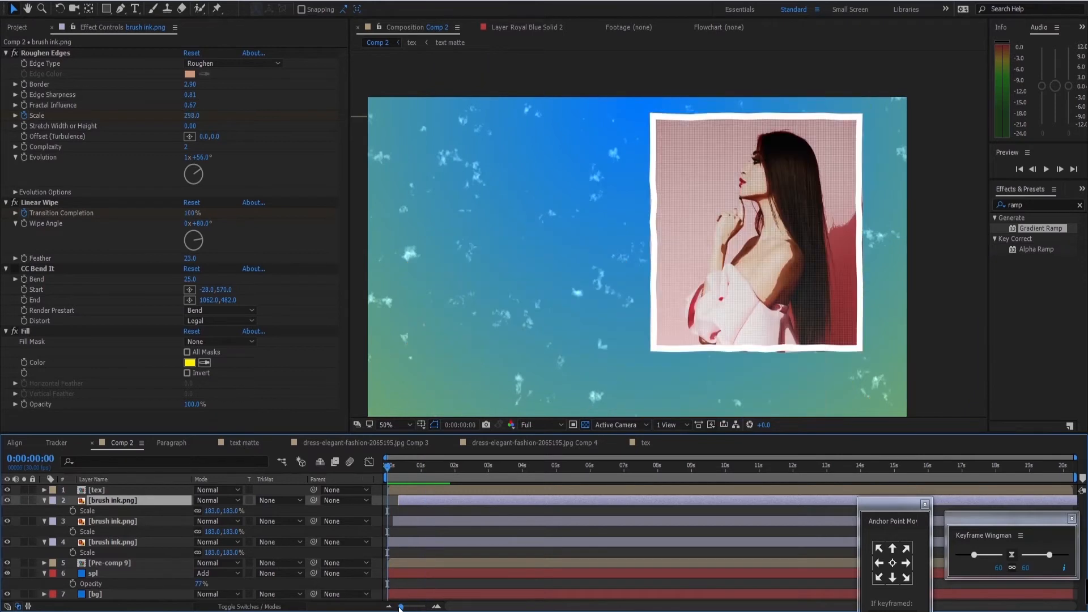
drag(400, 608, 414, 607)
click(420, 542)
shift+click(429, 521)
shift+click(446, 502)
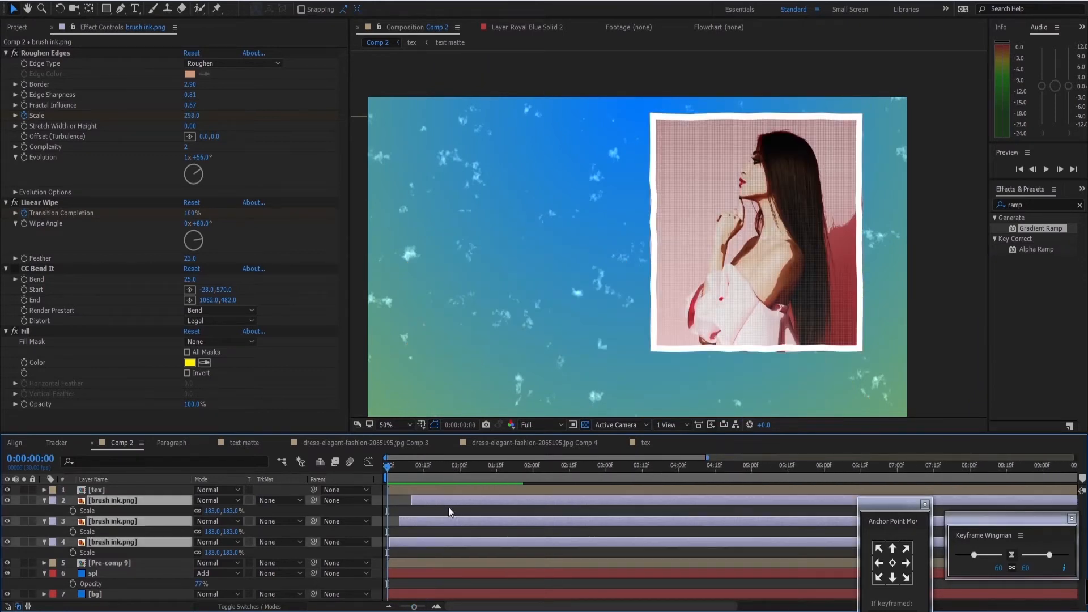
key(u)
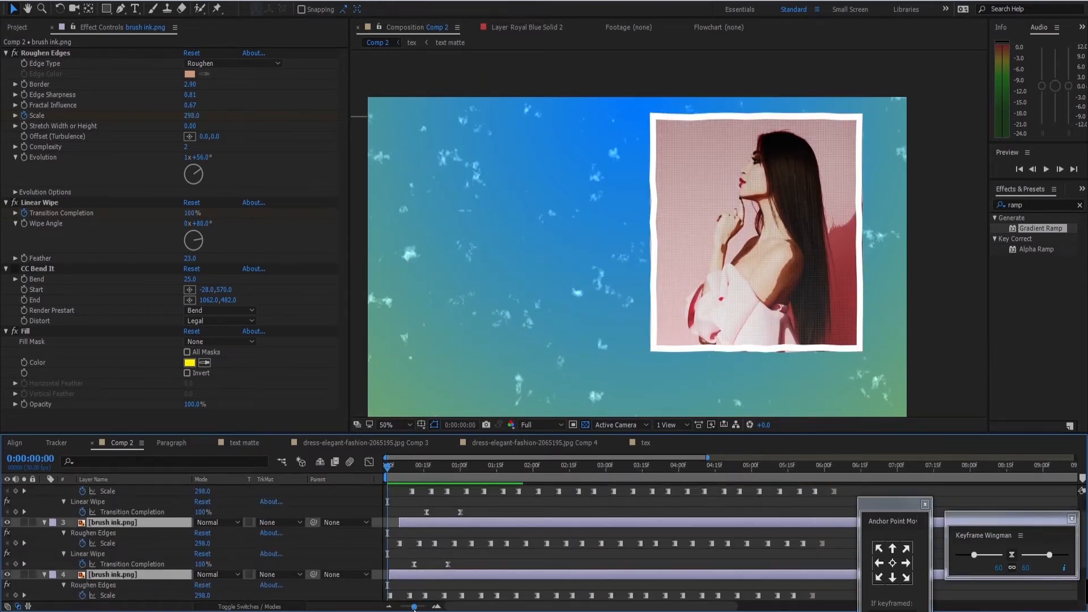
Move the ending Linear Wipe Transition Completion keyframe later on each brush ink.png layer to slow the strokes, and preview the timing.
drag(413, 608, 400, 607)
drag(421, 511, 427, 511)
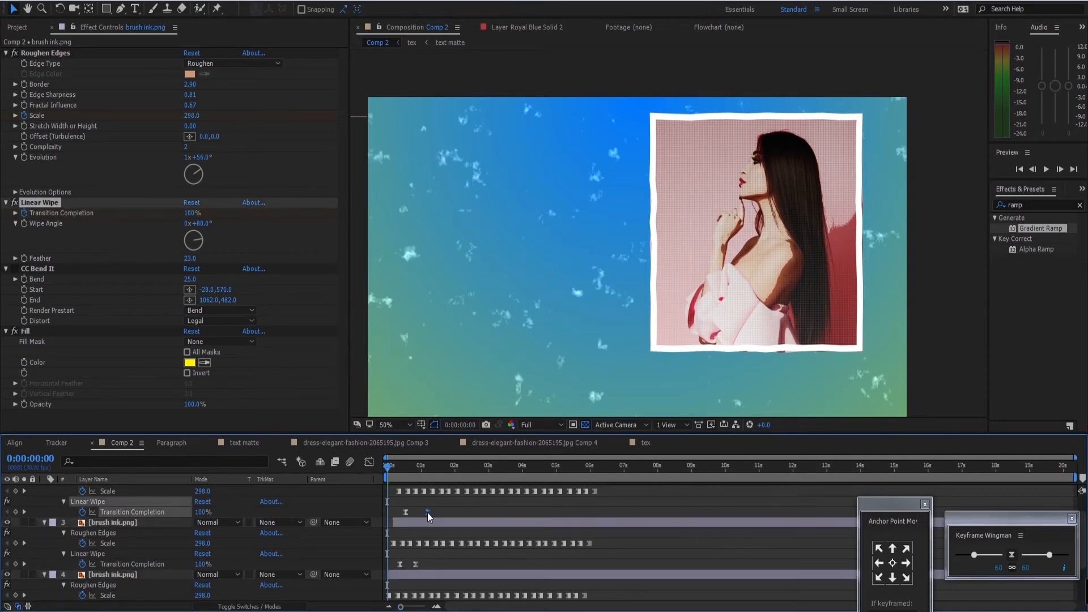
drag(416, 564, 427, 564)
scroll(443, 578, down, 3)
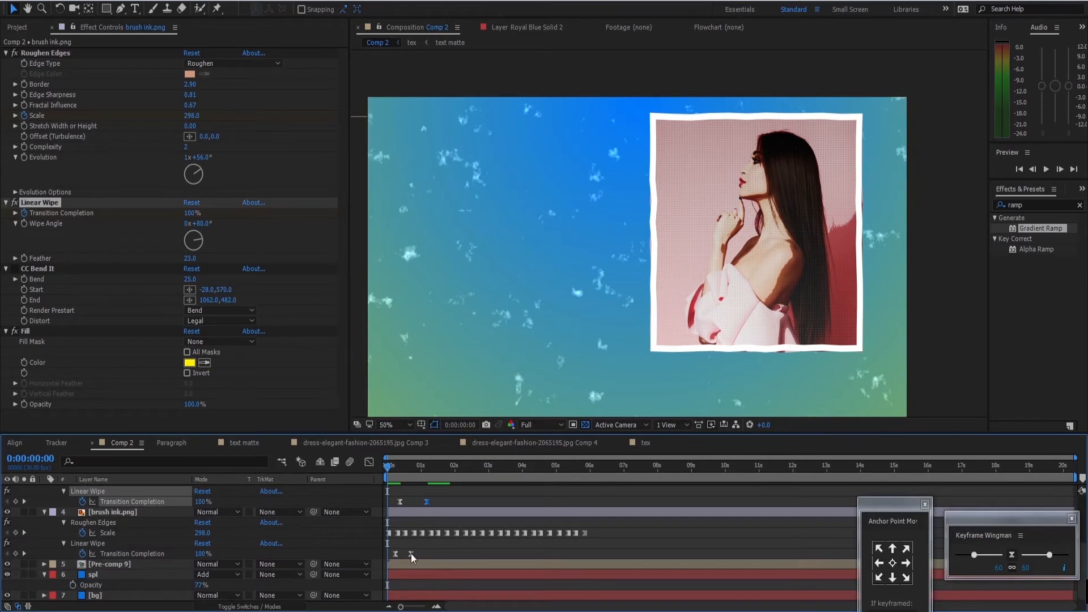
click(417, 554)
key(space)
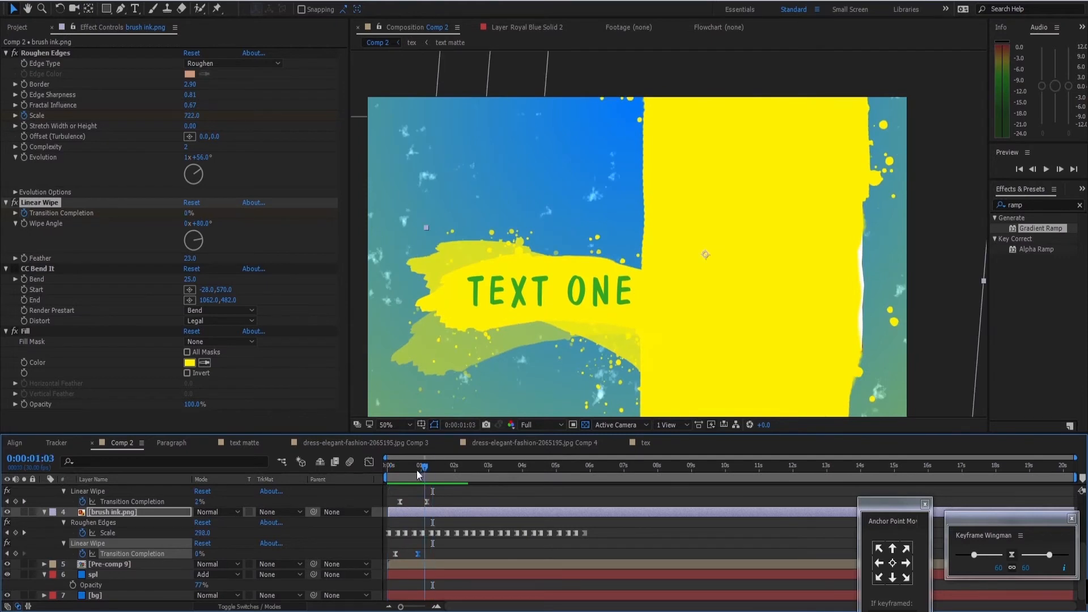
click(387, 474)
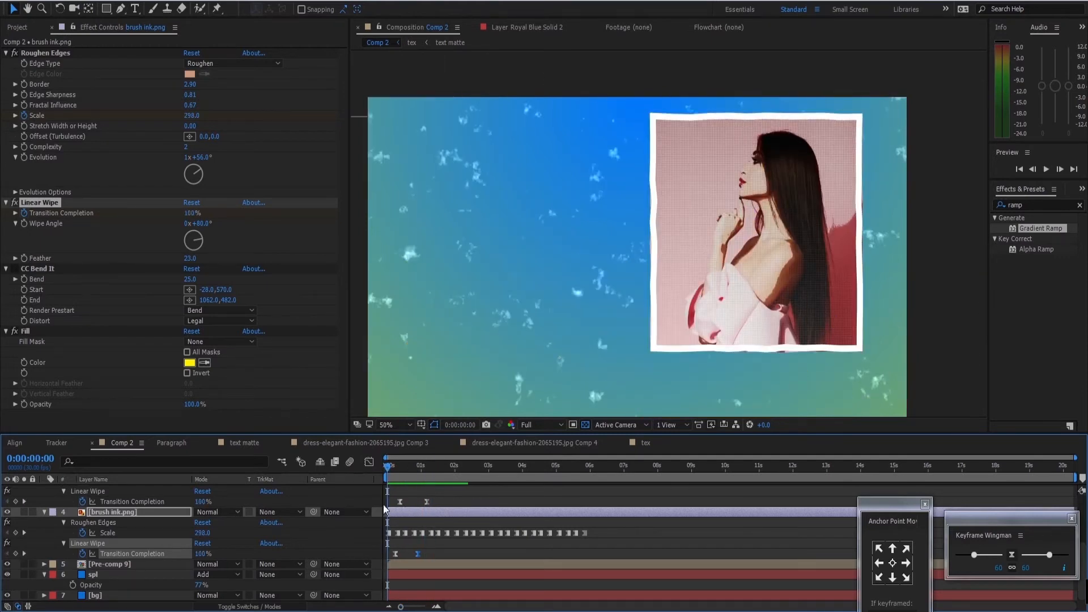
click(366, 464)
click(366, 464)
Collapse the properties of the upper two brush ink.png layers, enlarge the timeline area, and preview the strokes from the start.
scroll(151, 530, up, 3)
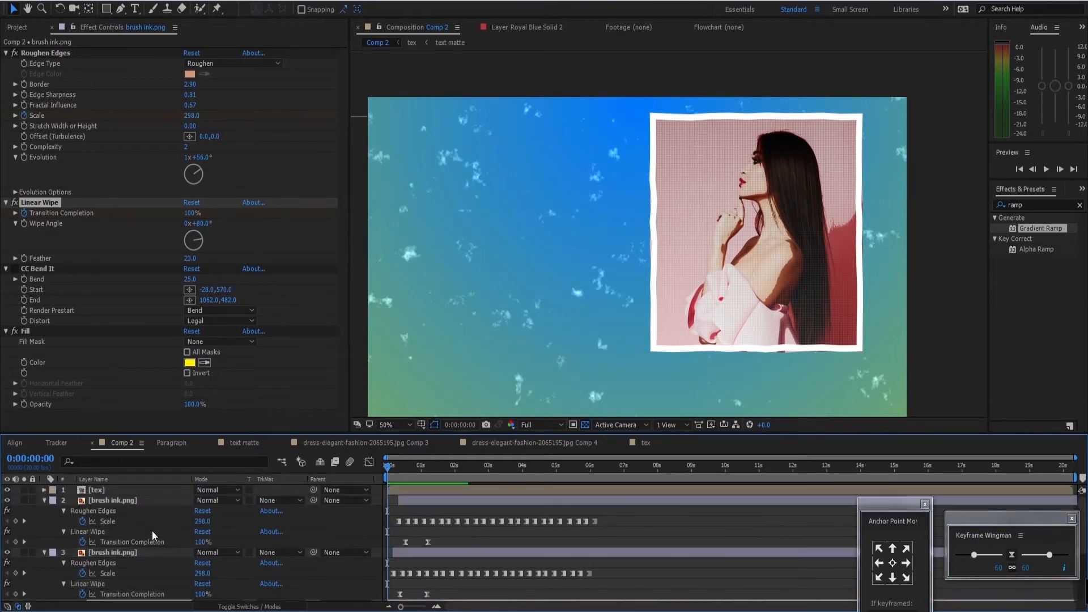
click(43, 500)
click(44, 510)
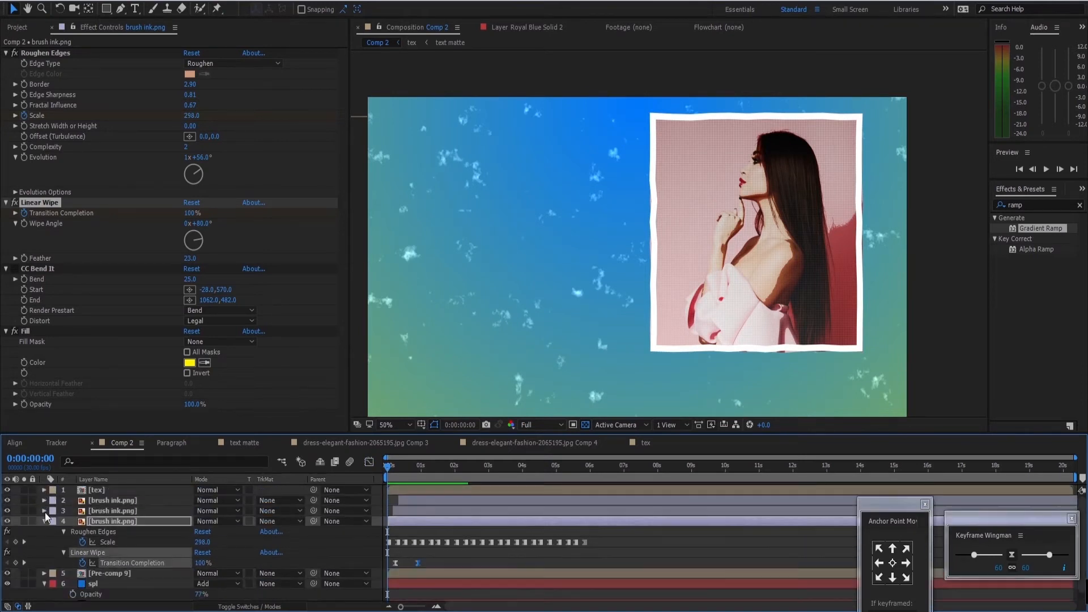
drag(235, 432, 251, 391)
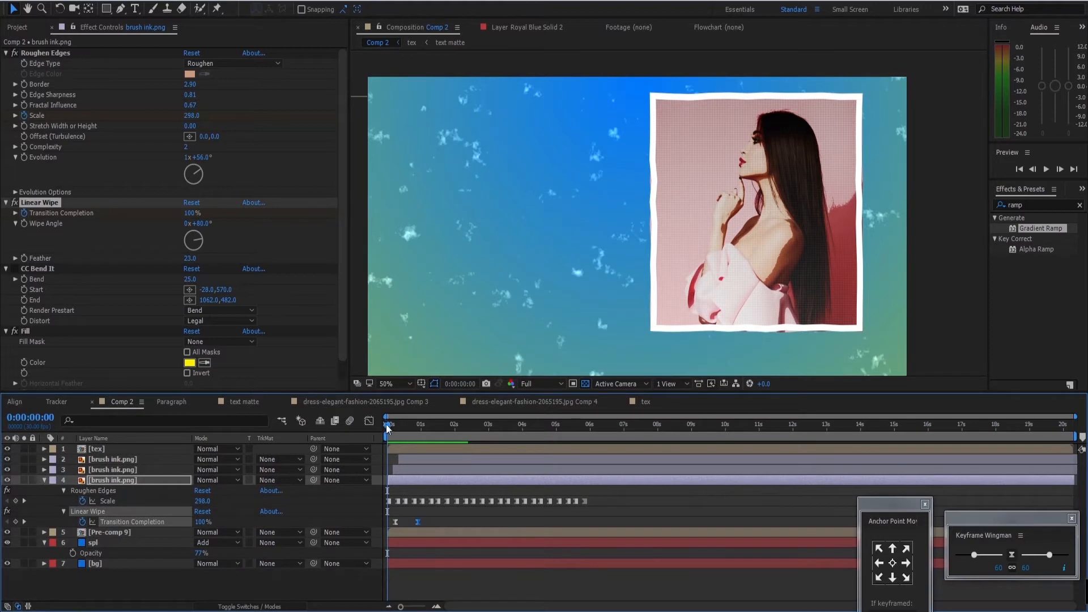
key(space)
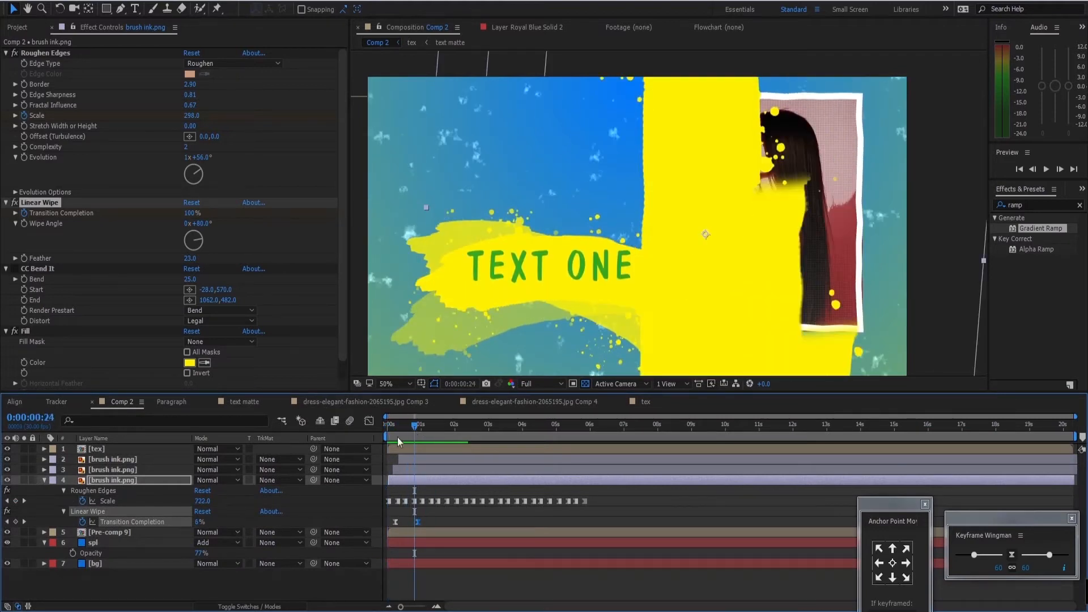
Pre-compose the three brush ink.png layers into a new composition named "image matte".
click(111, 477)
shift+click(117, 467)
shift+click(189, 461)
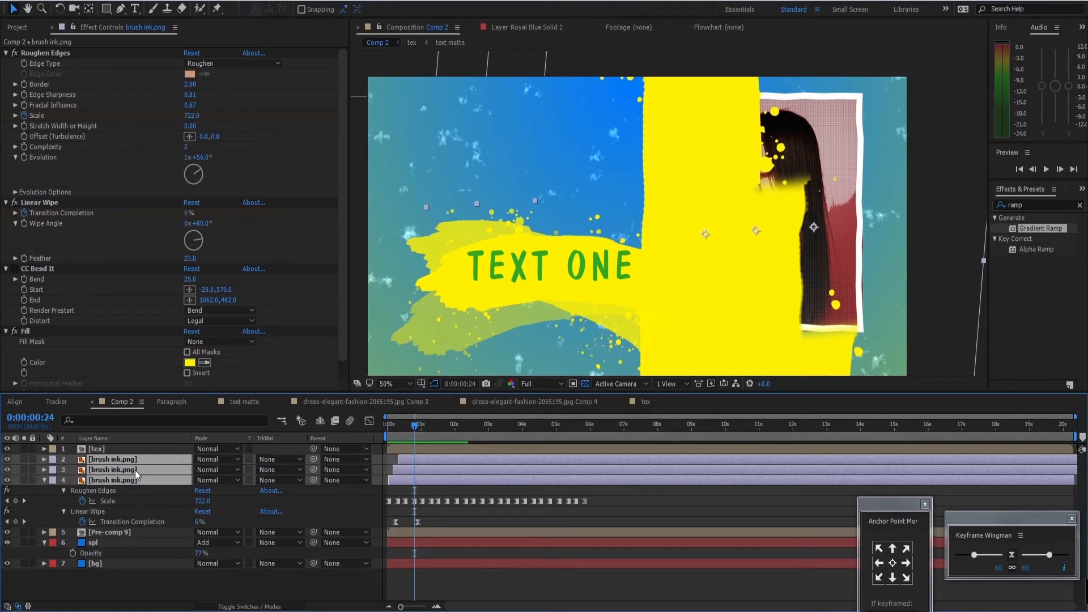
key(ctrl+shift+c)
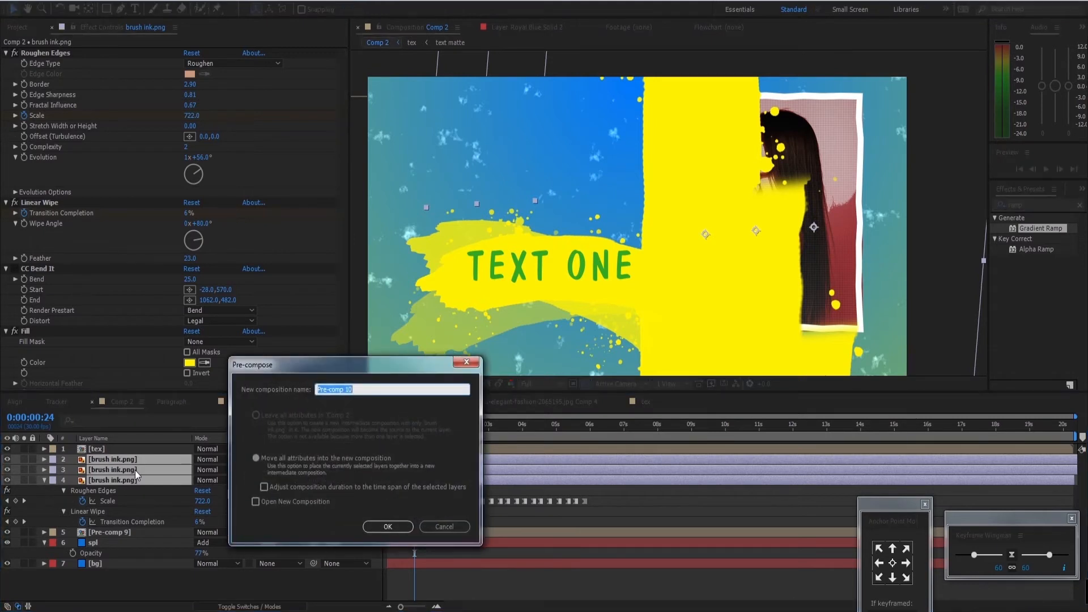
key(BackSpace)
text(image matte)
click(396, 527)
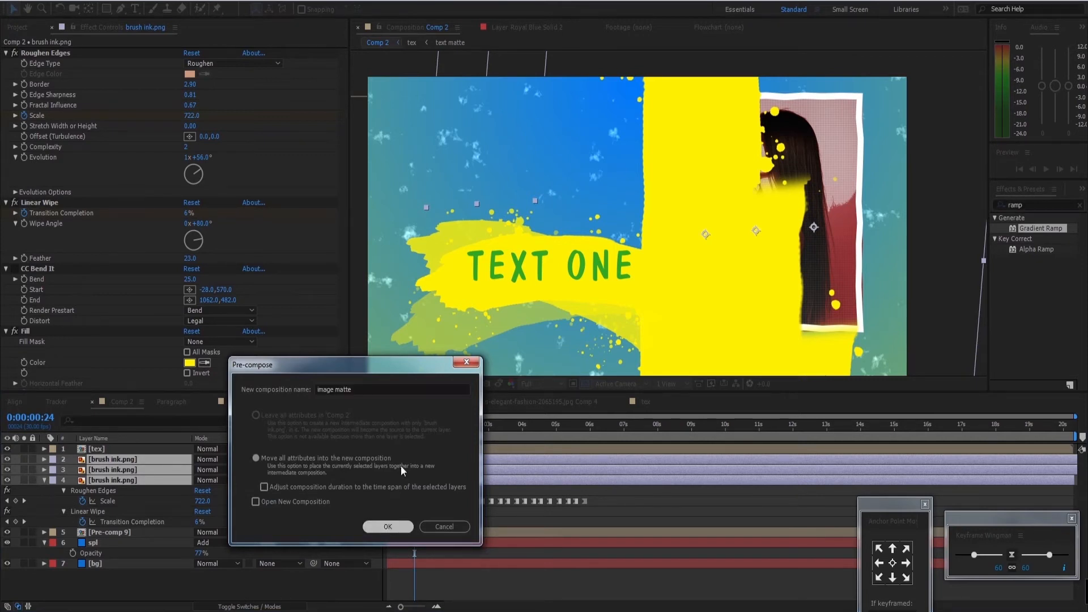
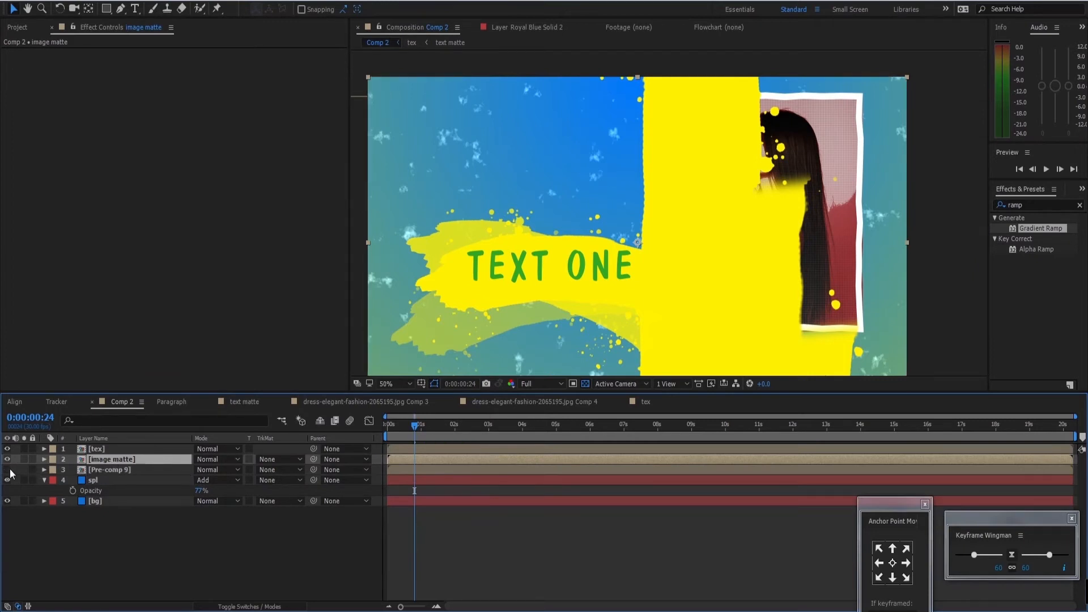
Set the track matte of the Pre-comp 9 layer to Alpha Matte "[image matte]".
click(136, 470)
click(278, 470)
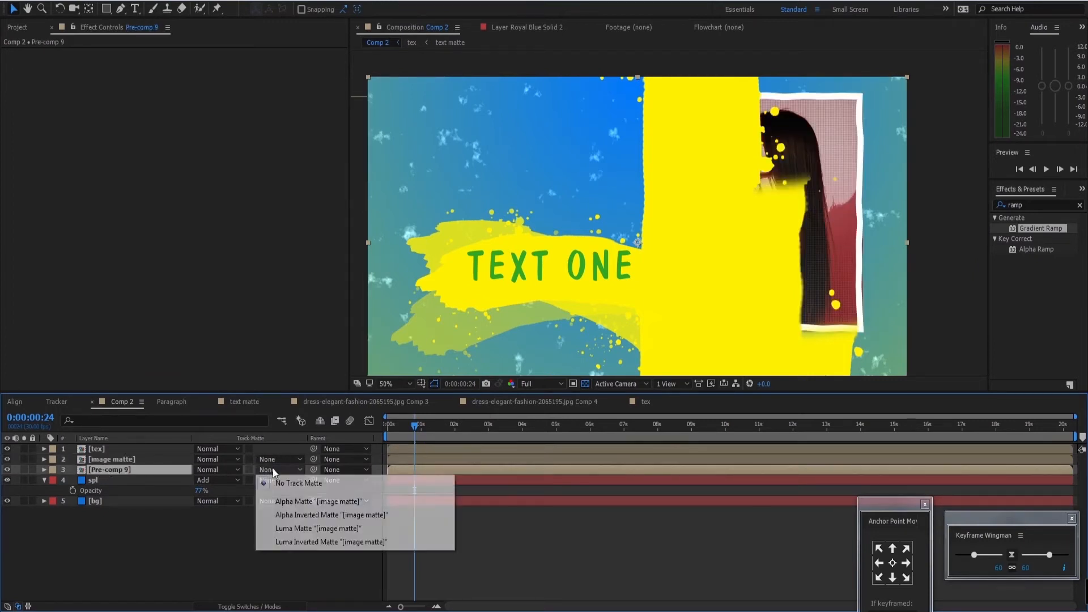
click(308, 502)
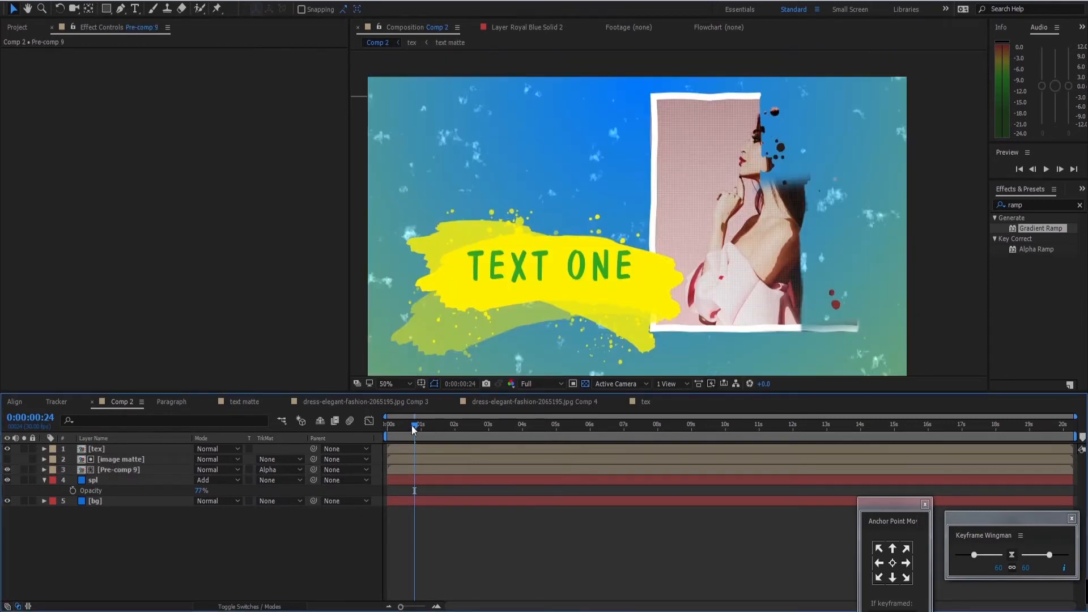
Preview the brush-stroke reveal of the framed photo several times from the start of Comp 2.
key(Home)
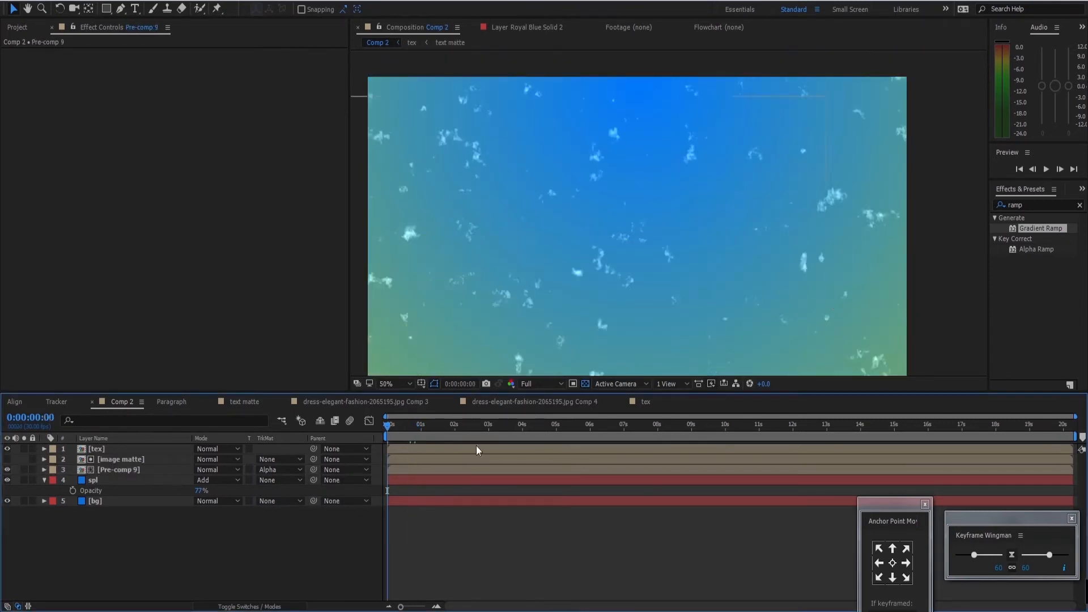
key(space)
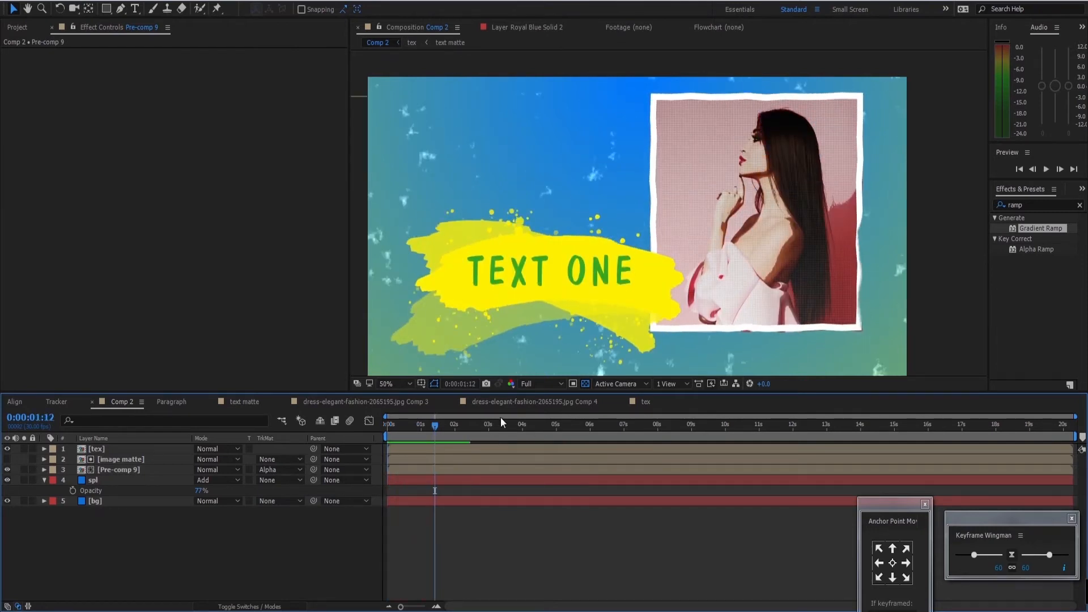
key(space)
key(space)
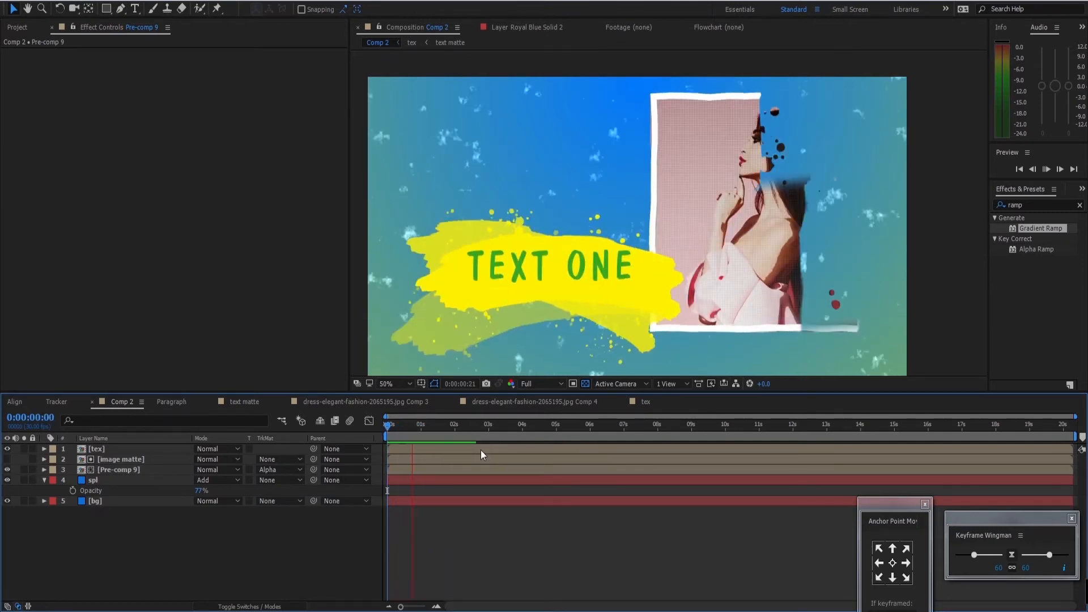
key(space)
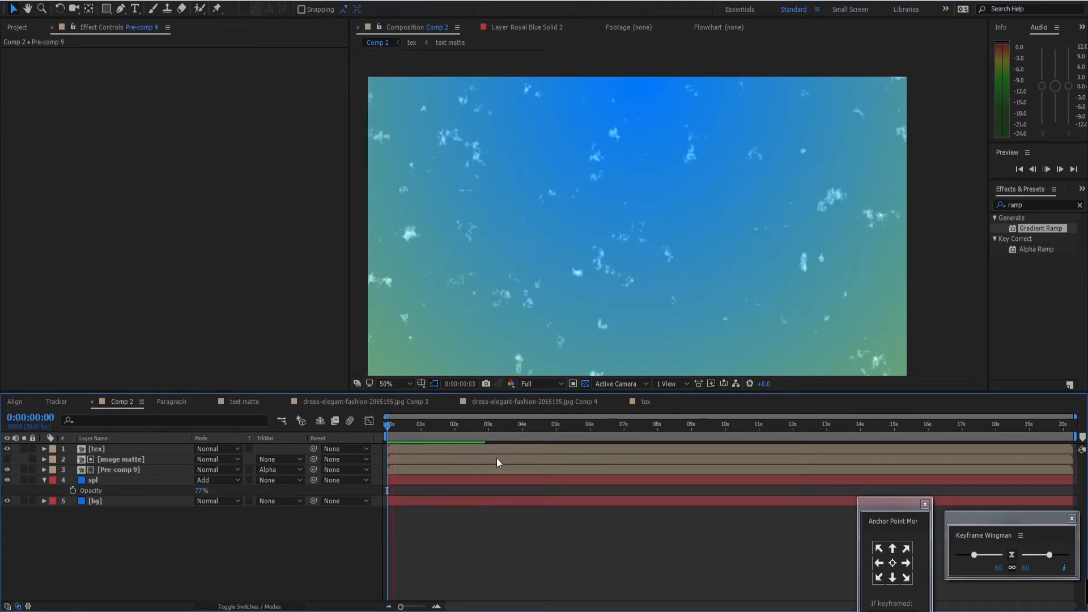
key(space)
drag(427, 425, 387, 430)
key(space)
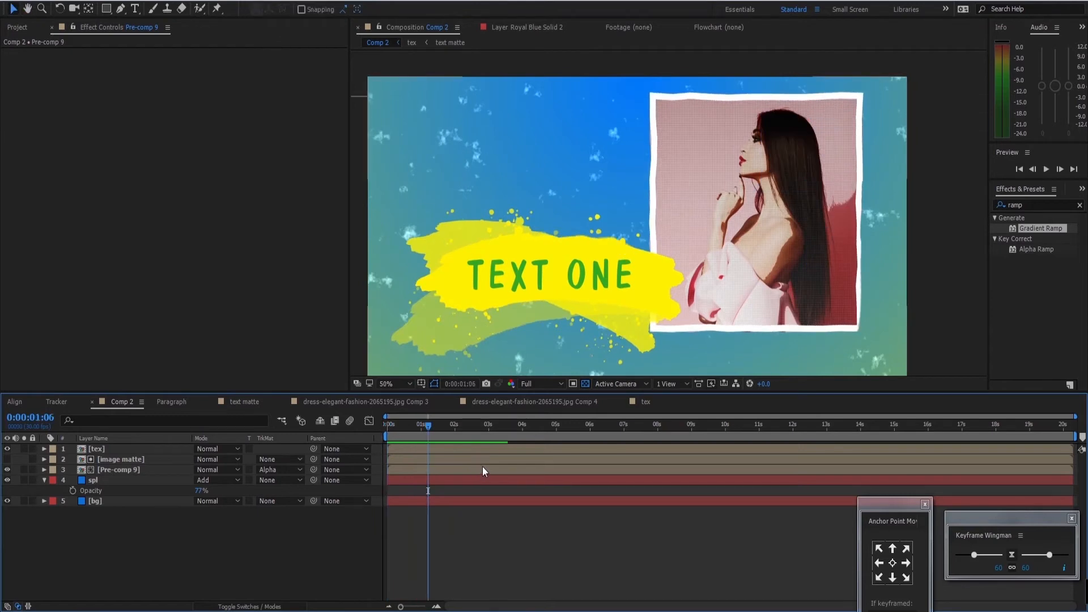
drag(426, 424, 388, 426)
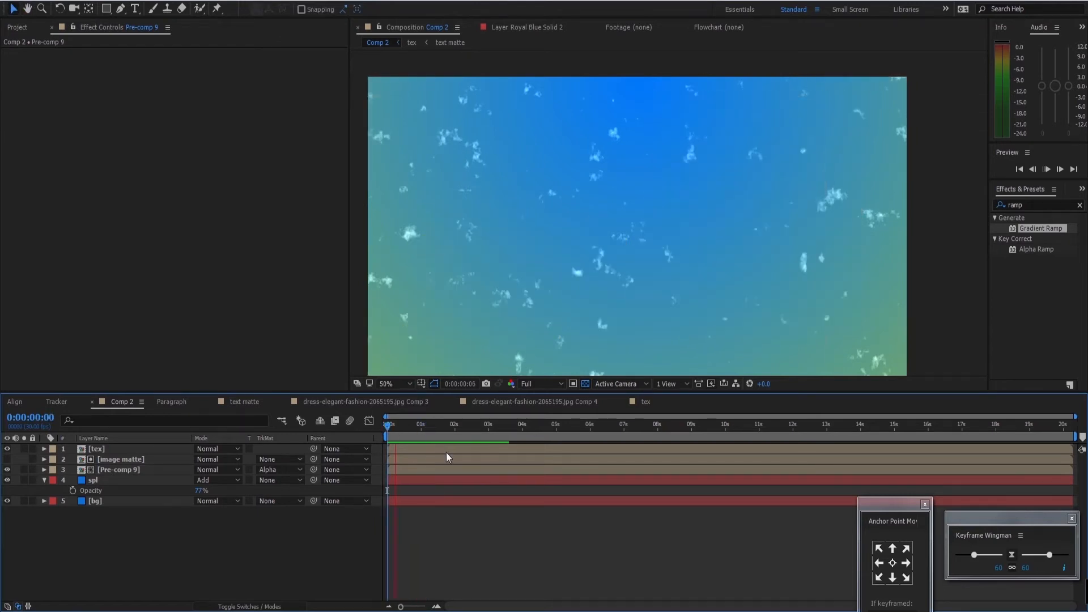
key(space)
key(space)
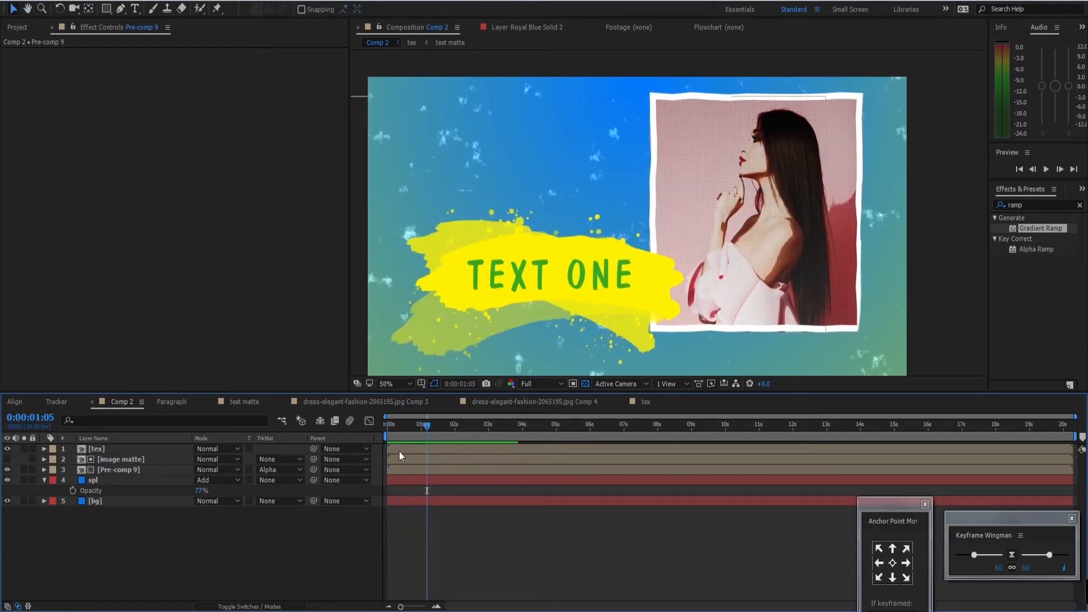
Cut the frame layer out of Pre-comp 9, paste it as the uppermost layer of Comp 2, and preview the animation.
click(120, 471)
key(Home)
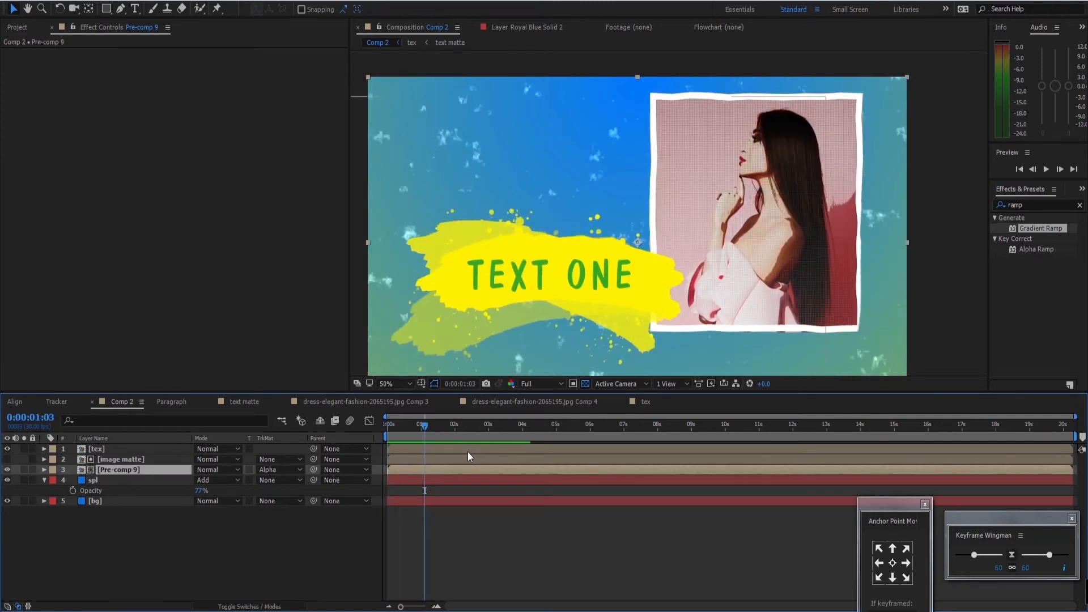
double_click(137, 470)
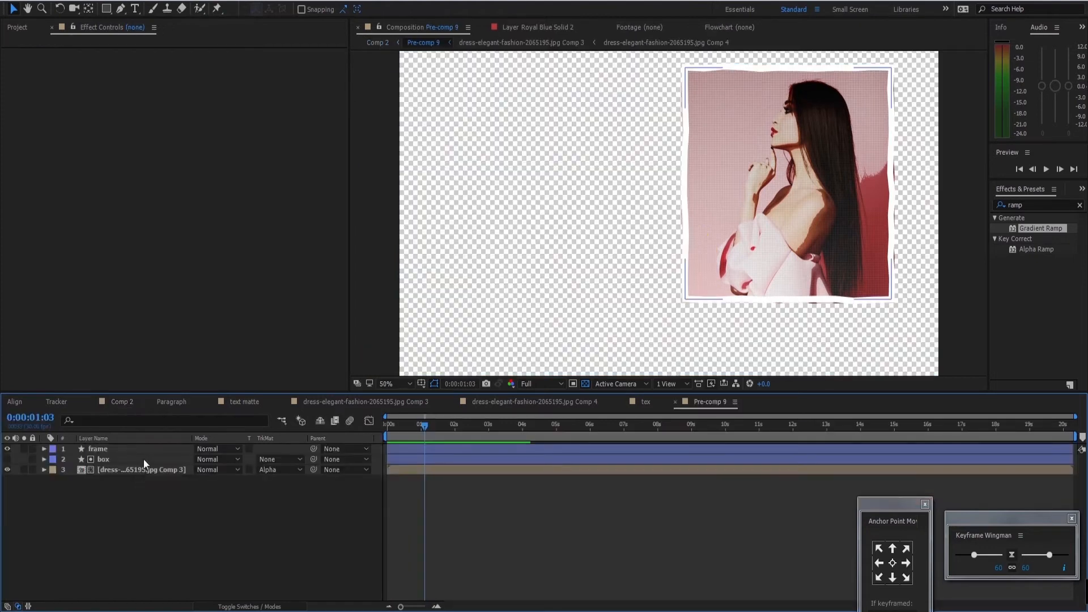
click(117, 448)
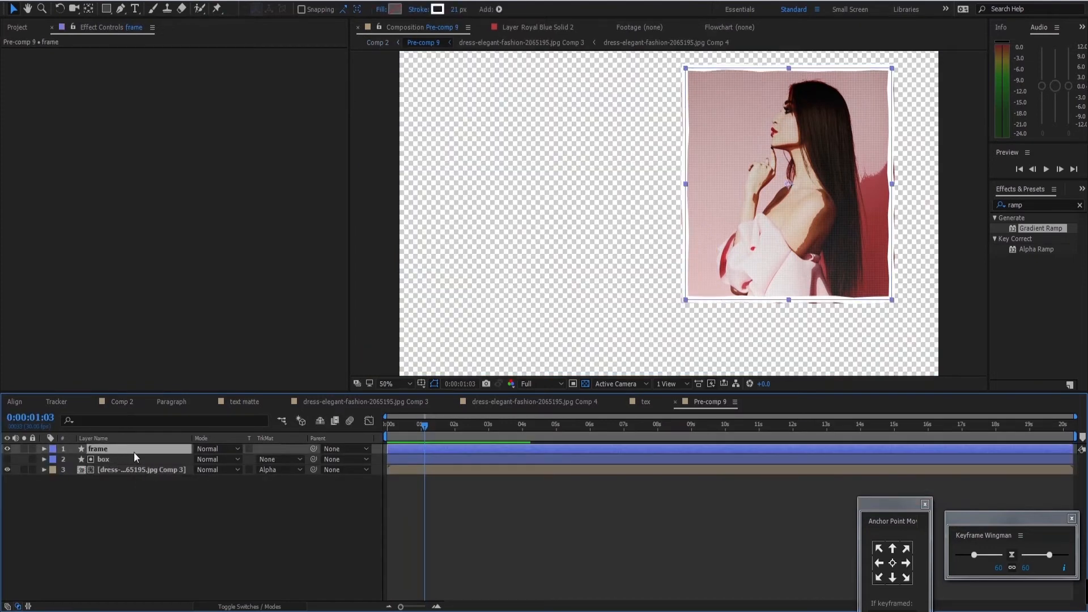
key(Delete)
click(114, 402)
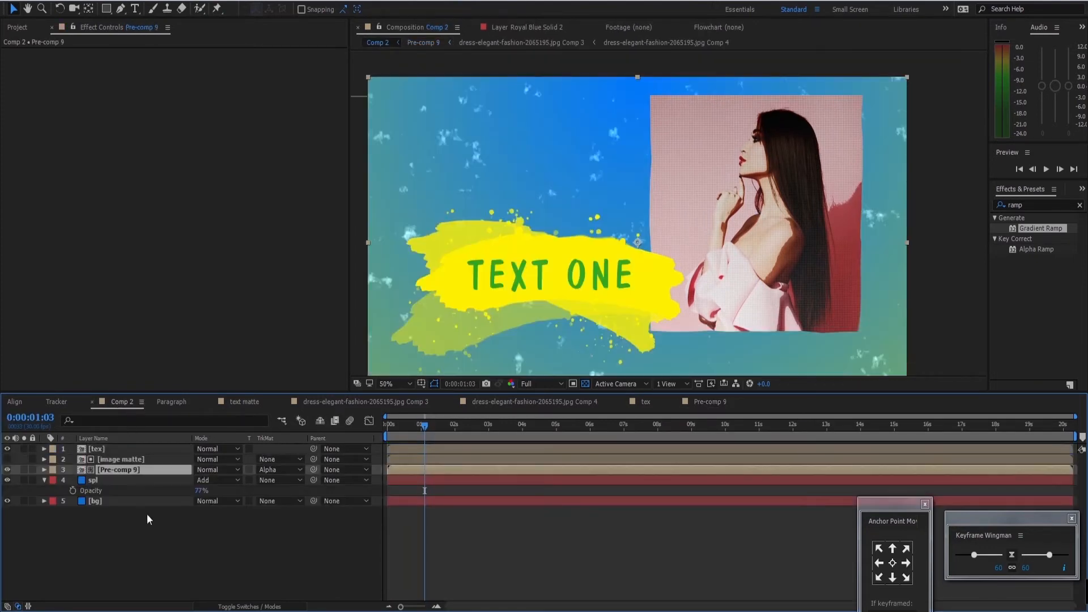
click(156, 518)
key(ctrl+v)
drag(426, 423, 359, 434)
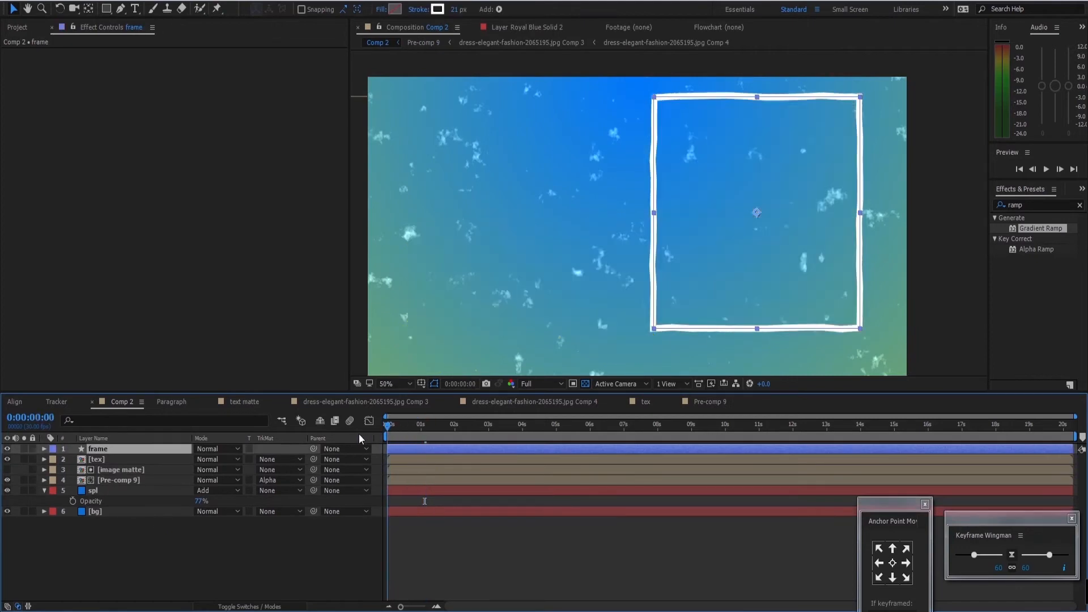
key(space)
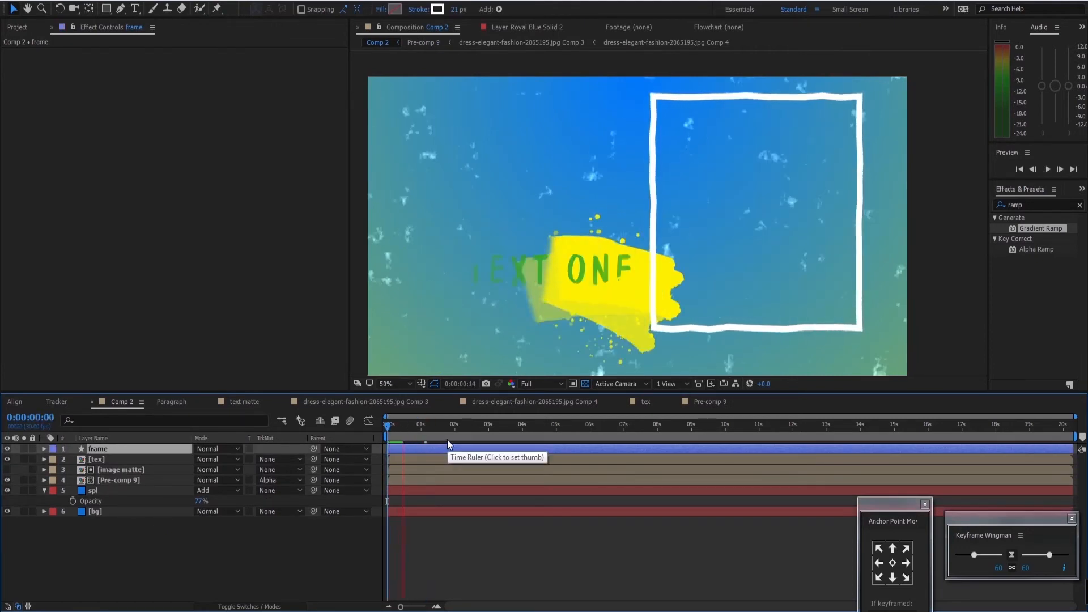
key(space)
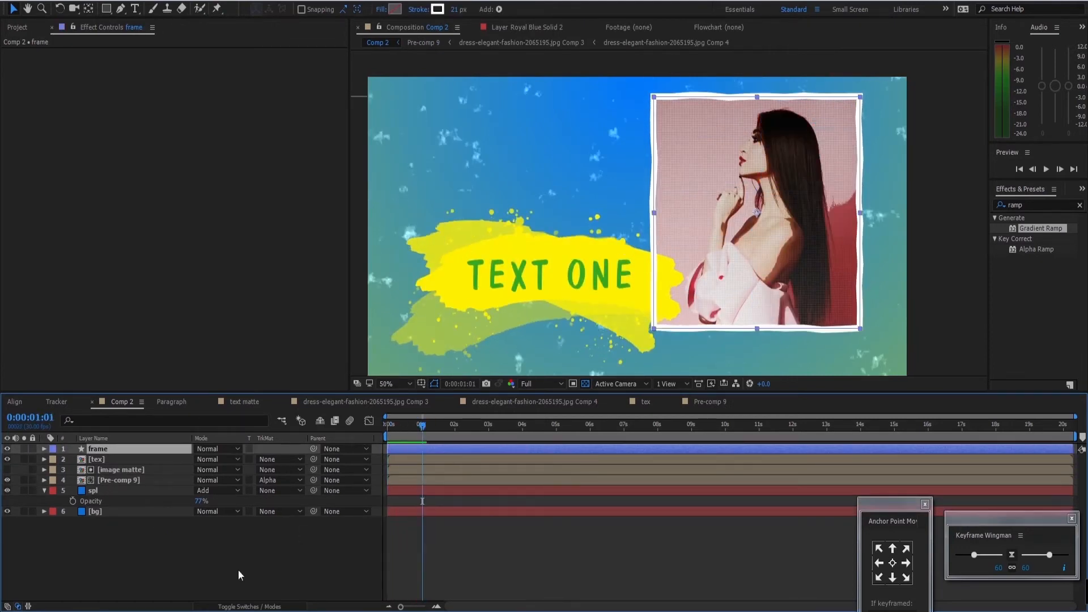
Duplicate the image matte layer, place the copy directly above the frame layer, and turn on its visibility.
click(239, 570)
click(124, 449)
click(137, 469)
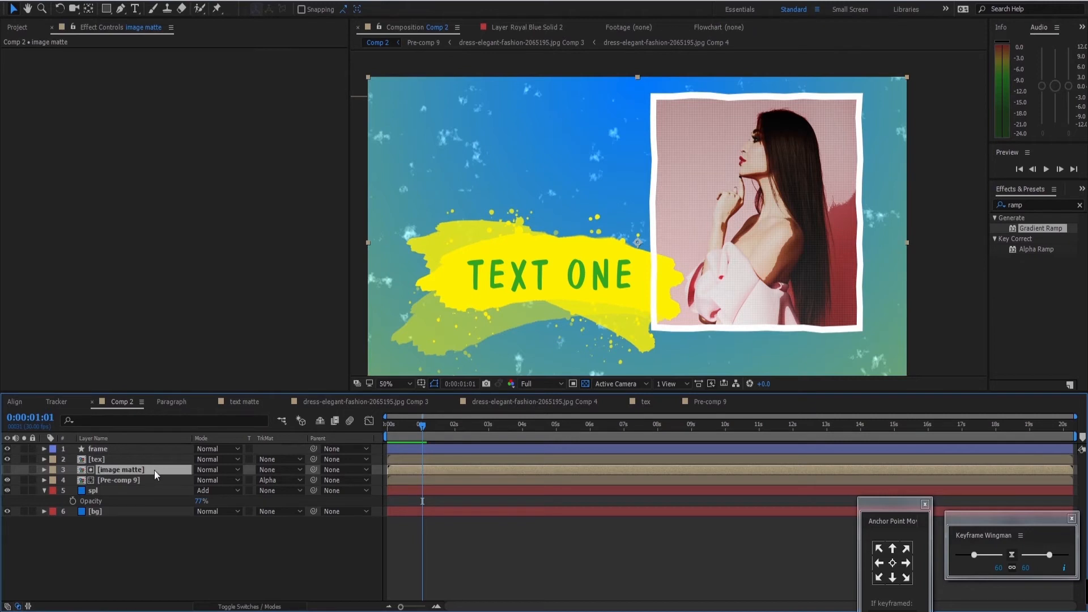
key(ctrl+d)
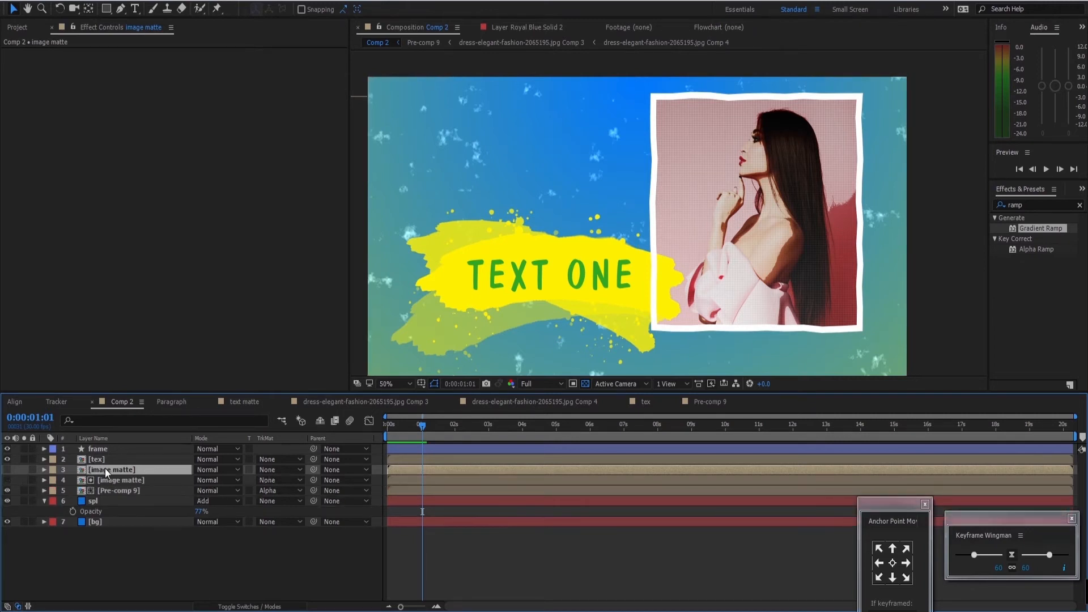
drag(104, 468, 147, 444)
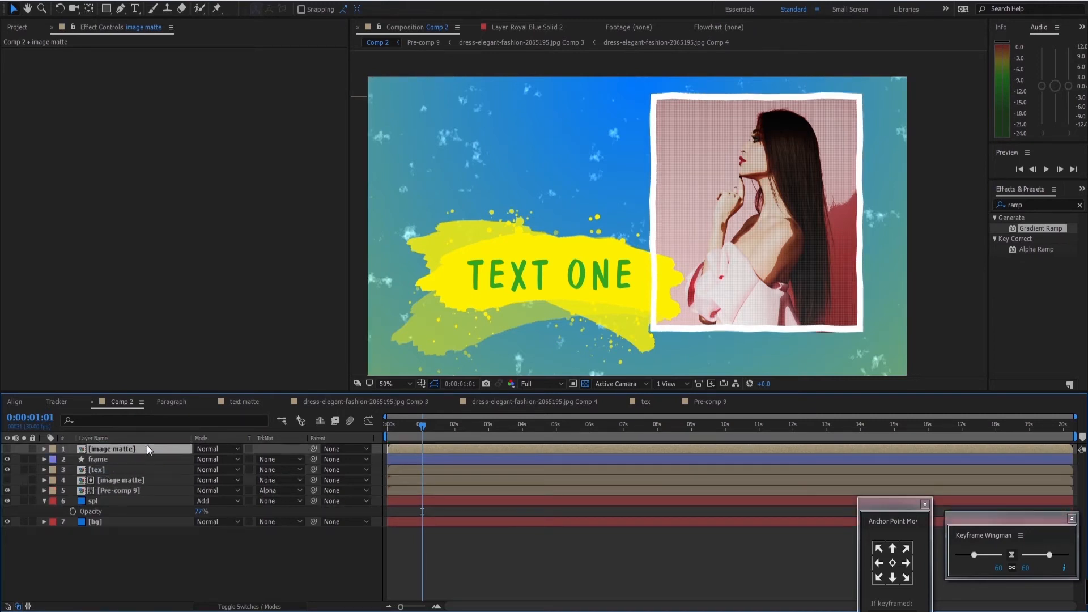
click(7, 449)
Set the frame layer's track matte to Alpha Matte "[image matte]" and check the reveal at an earlier frame.
click(107, 460)
click(267, 459)
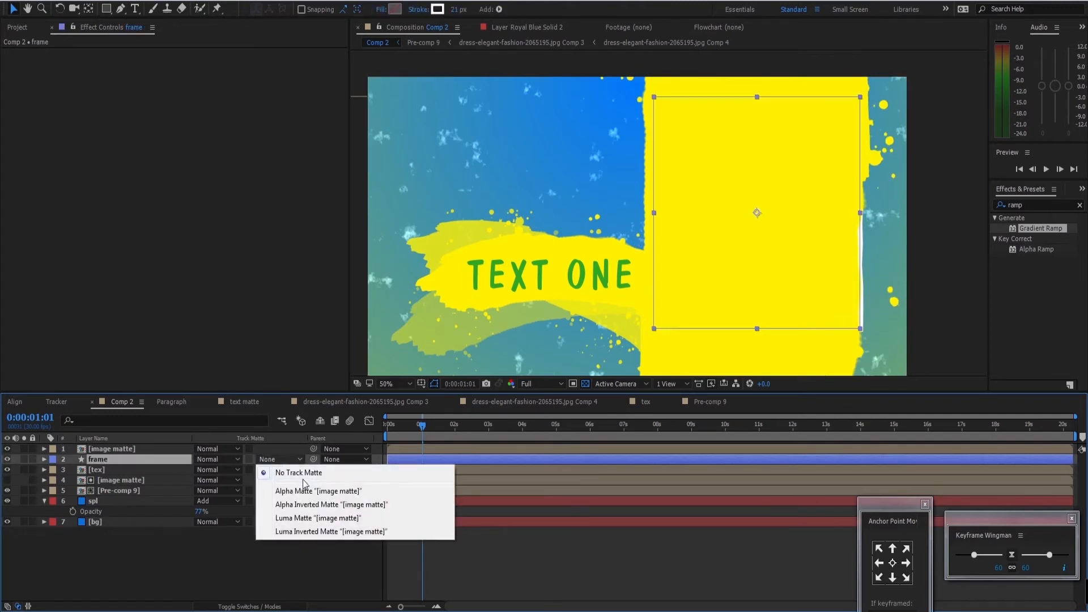
click(303, 492)
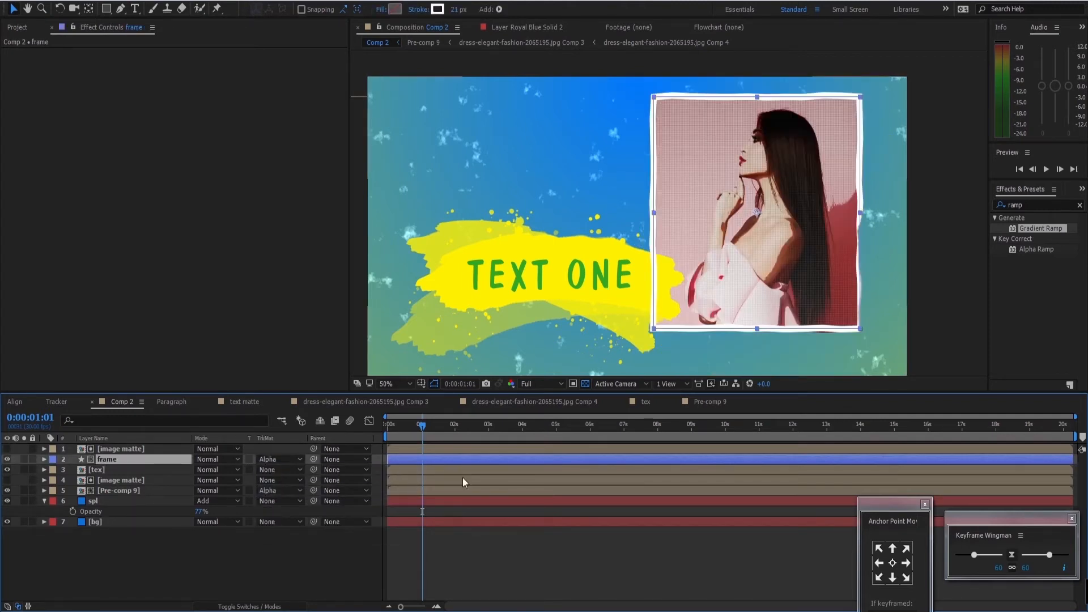
drag(421, 426, 412, 433)
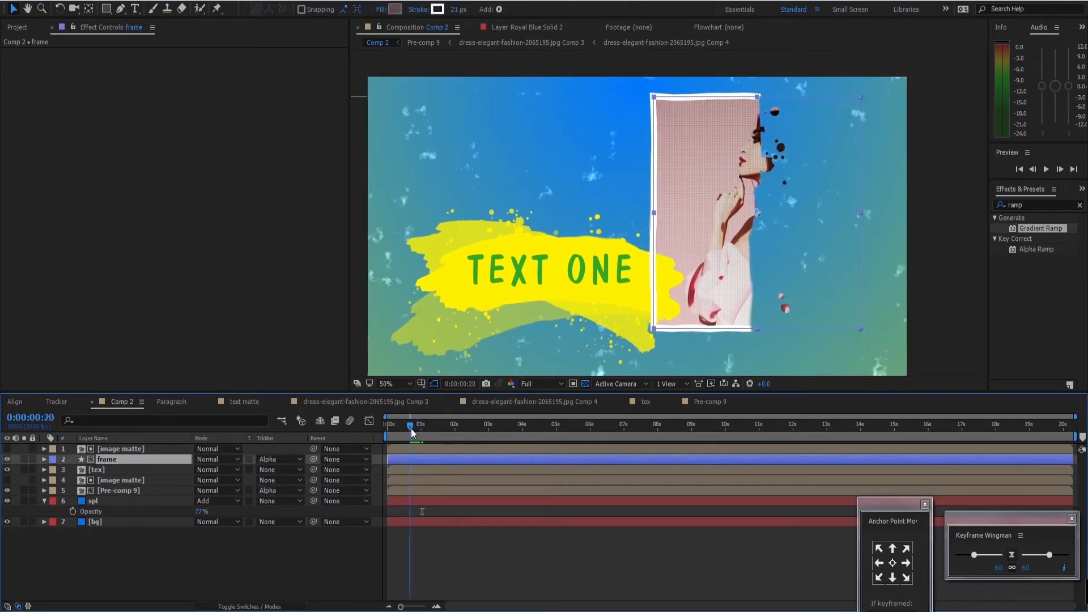
key(s)
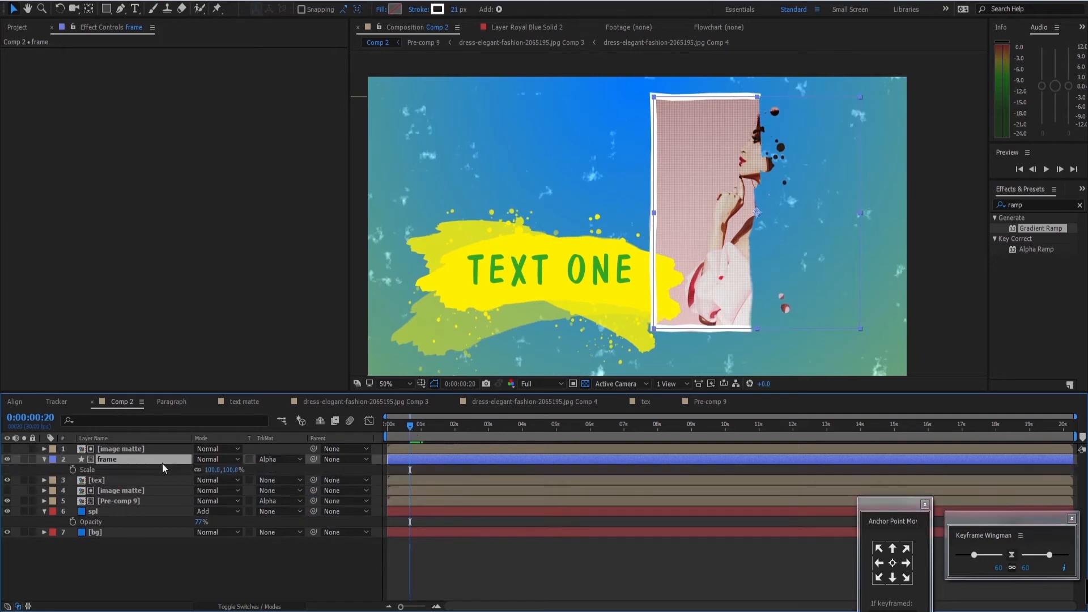
drag(217, 469, 212, 469)
click(213, 469)
text(100)
key(Return)
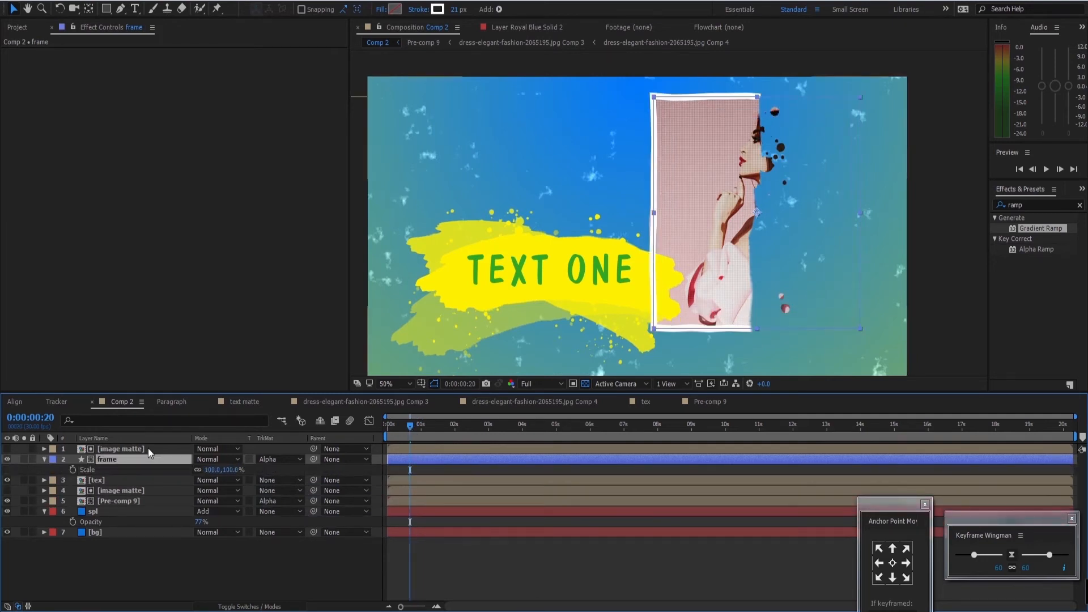
Reduce the scale of the image matte layer above the frame to 88%, checking the frame's edges at 3 seconds.
click(148, 448)
key(s)
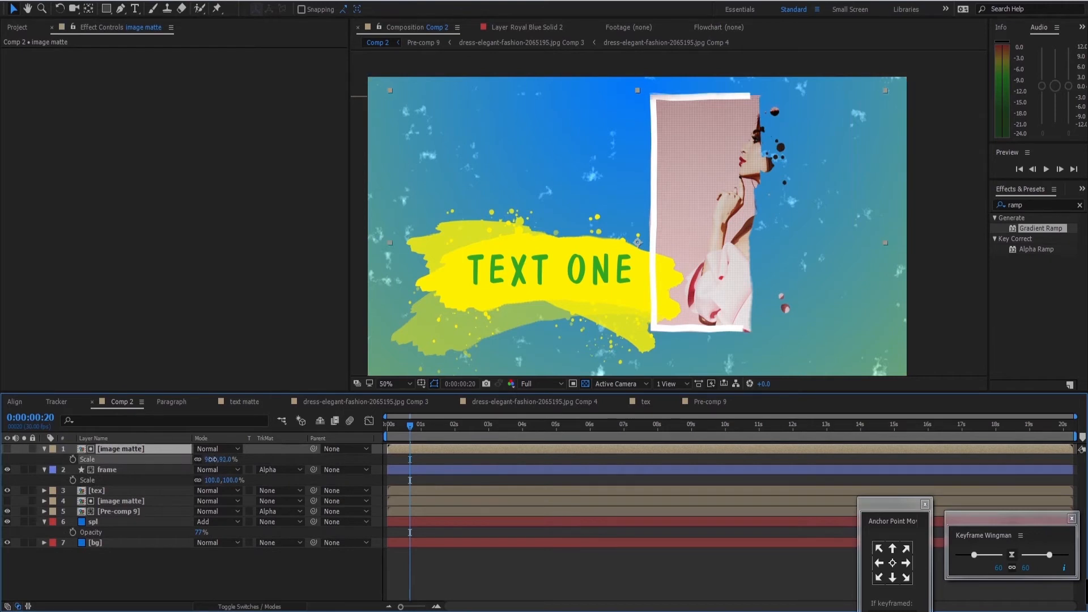
drag(217, 459, 211, 458)
click(445, 425)
click(487, 425)
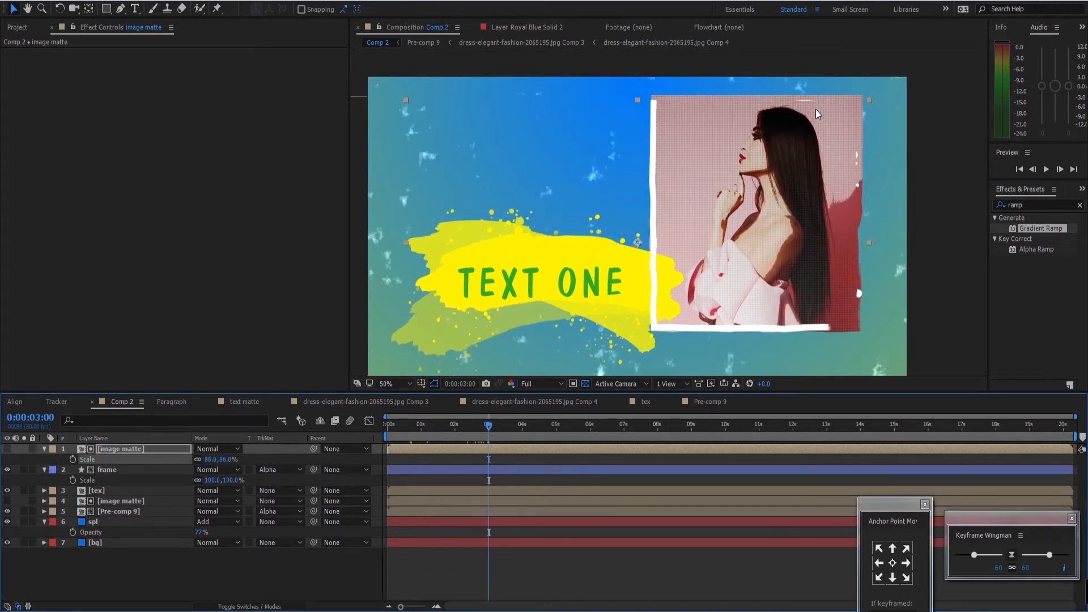
drag(210, 459, 208, 458)
Rotate the image matte layer above the frame to -33° so it cuts the frame's border at different places.
click(137, 450)
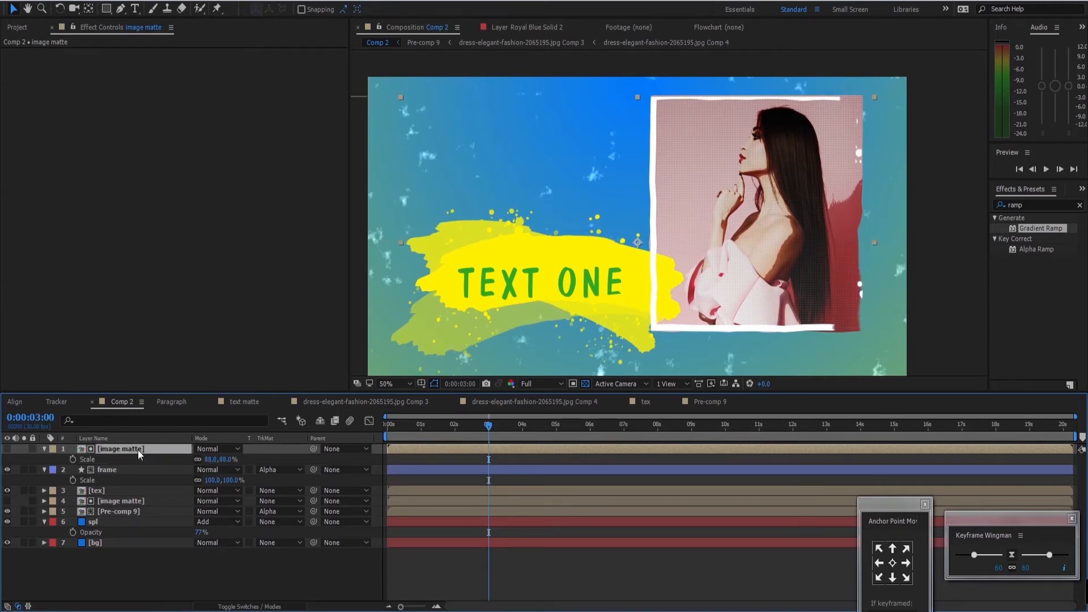
key(r)
click(213, 458)
text(48)
key(Return)
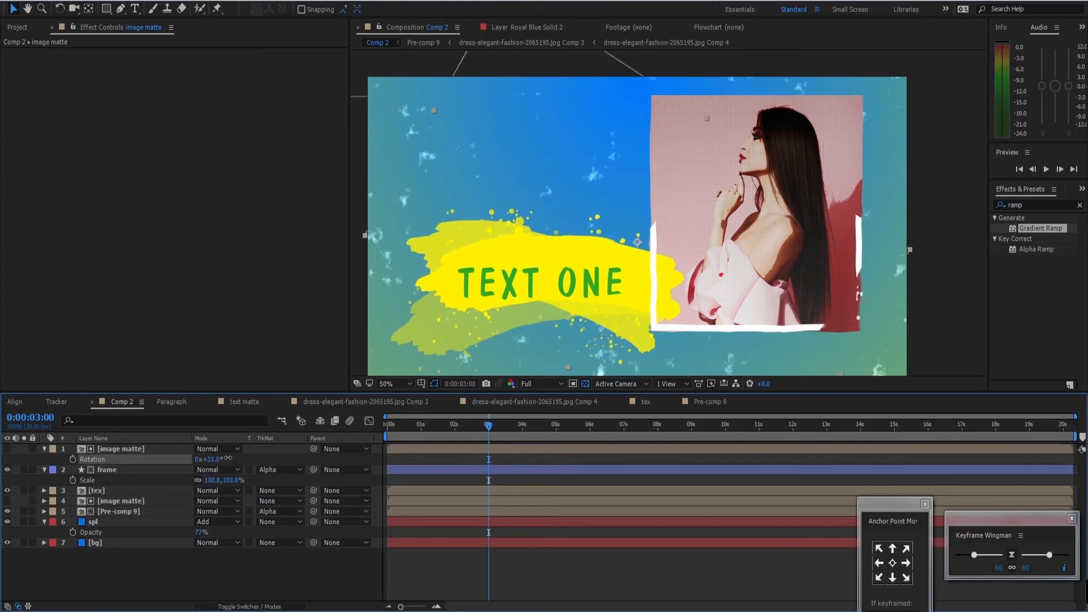
drag(235, 455, 196, 460)
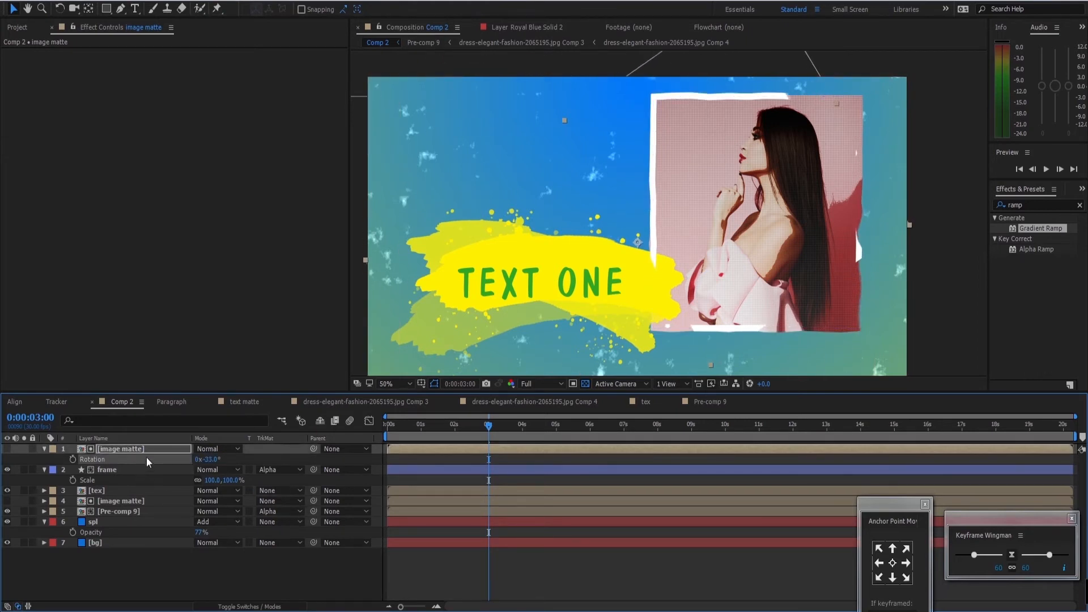
Set the scale of the frame's image matte layer to 94% and preview Comp 2 from the start.
key(s)
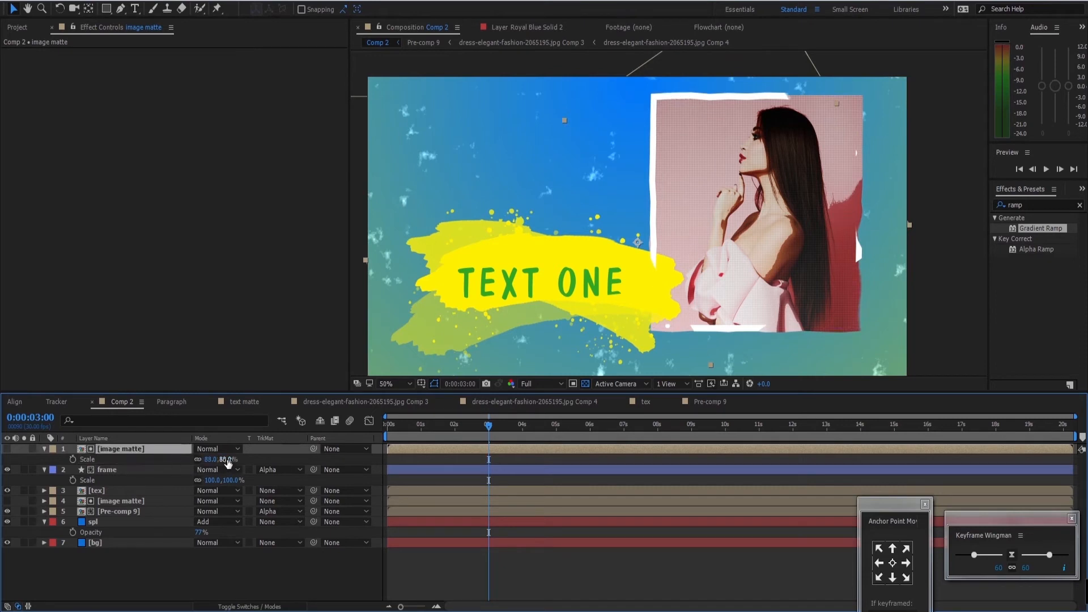
mouse_move(230, 459)
mouse_down()
mouse_move(218, 461)
mouse_move(229, 459)
mouse_up()
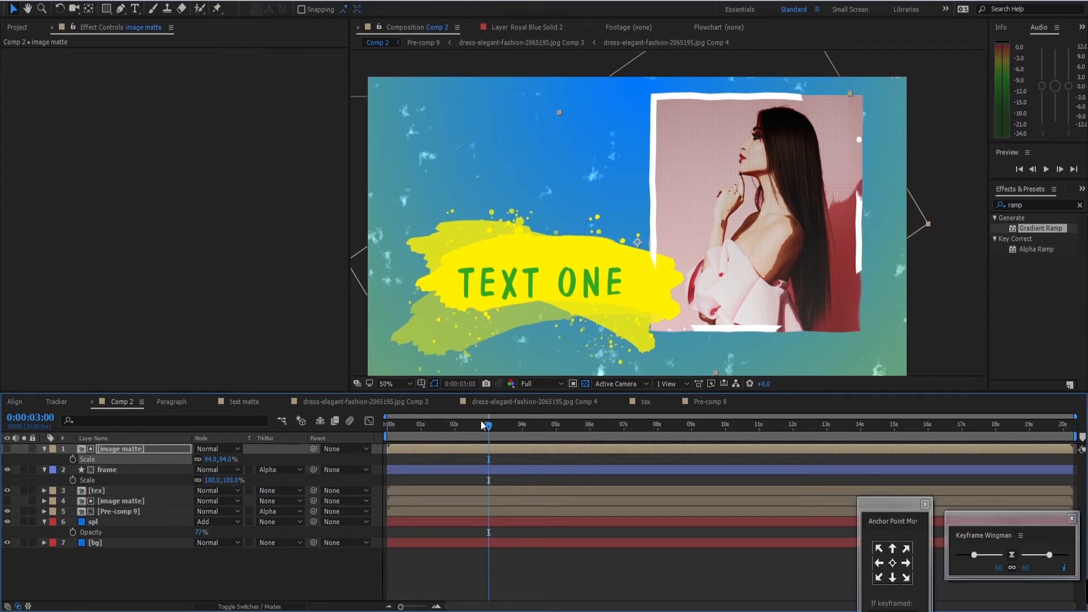
drag(482, 425, 366, 436)
key(space)
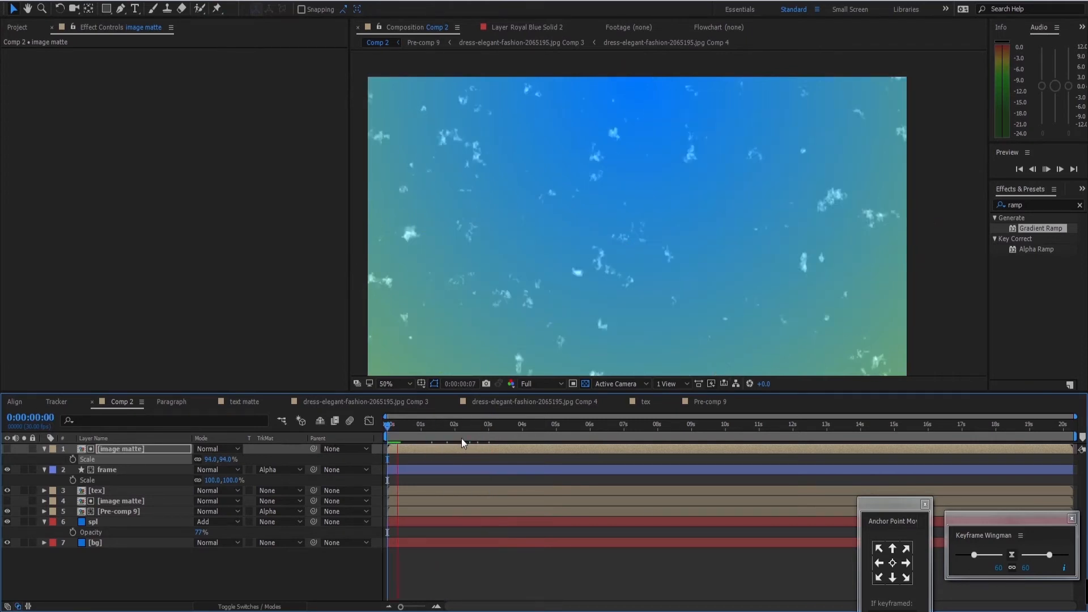
key(space)
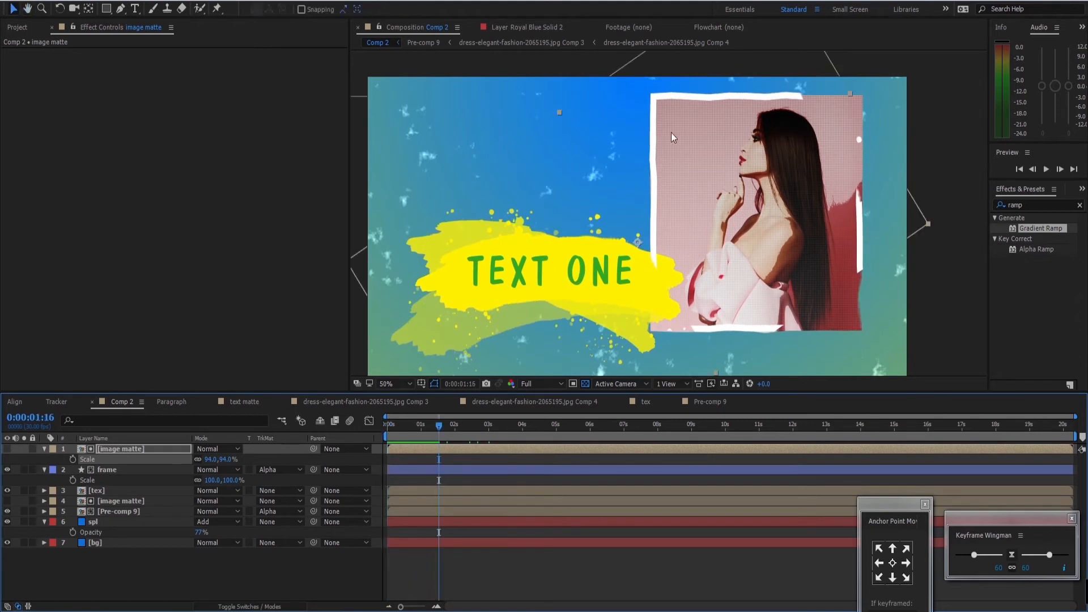
click(107, 469)
click(133, 449)
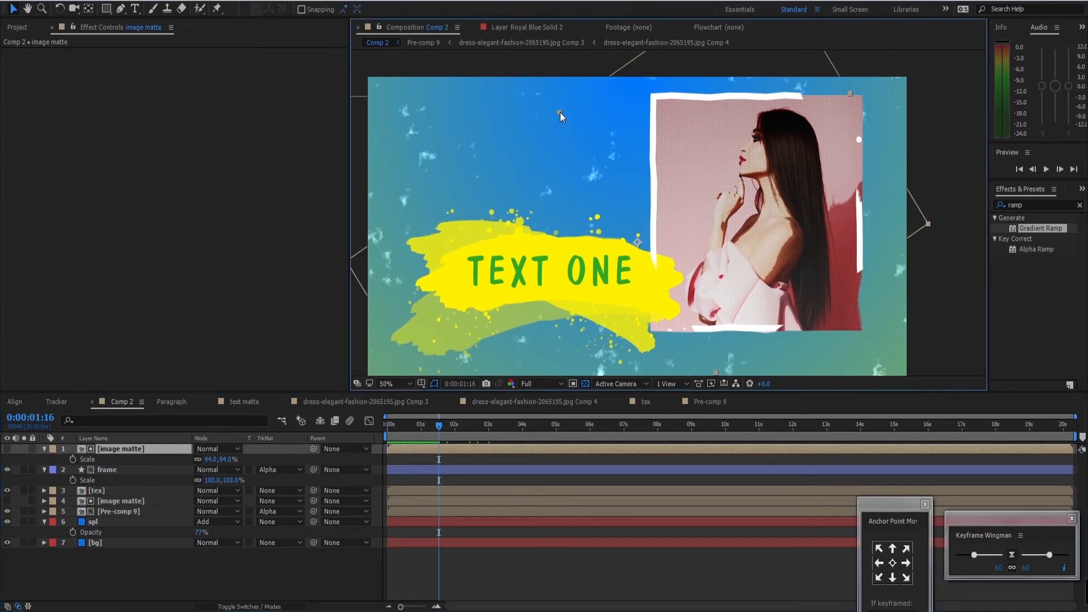
mouse_move(560, 112)
mouse_down()
mouse_move(613, 174)
mouse_move(559, 129)
mouse_up()
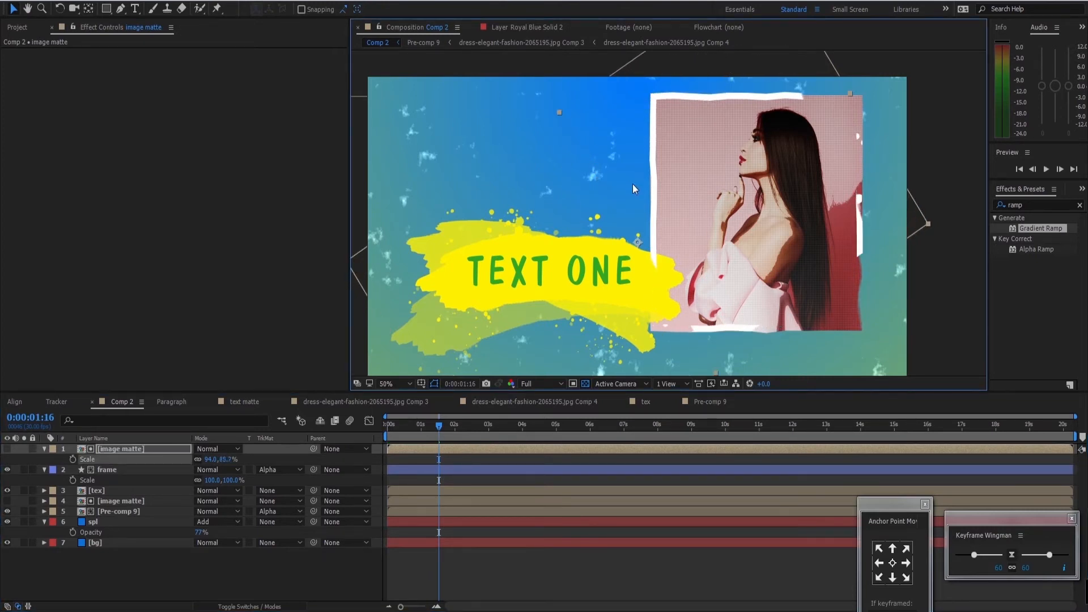
key(ctrl+z)
Enlarge the frame's image matte layer to a scale of 101% and preview the reveal from the start.
mouse_move(215, 459)
mouse_down()
mouse_move(199, 459)
mouse_move(225, 464)
mouse_up()
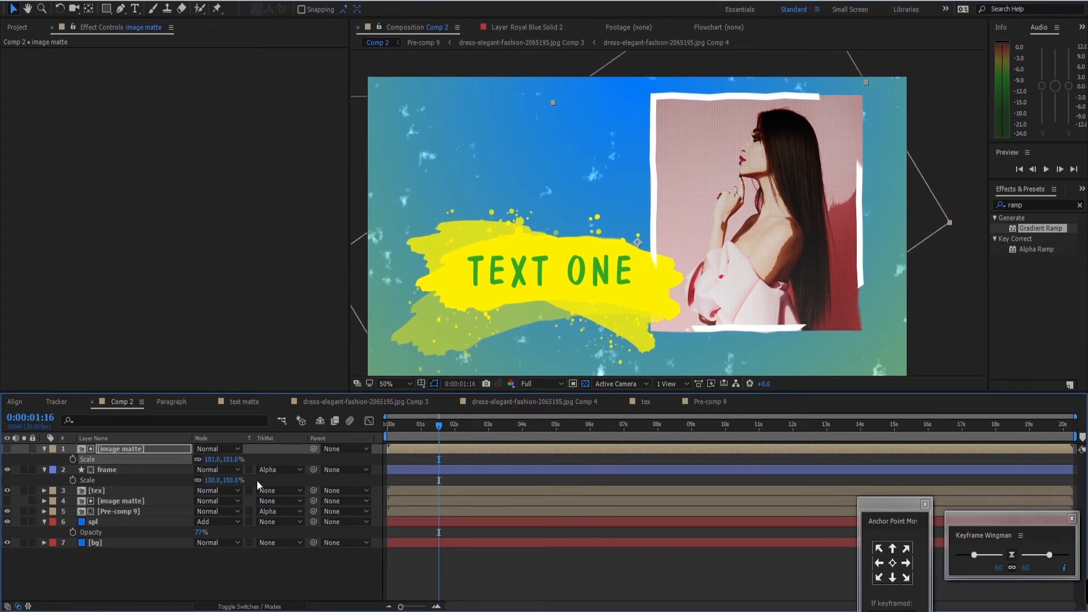
drag(431, 426, 358, 434)
scroll(698, 212, down, 2)
key(space)
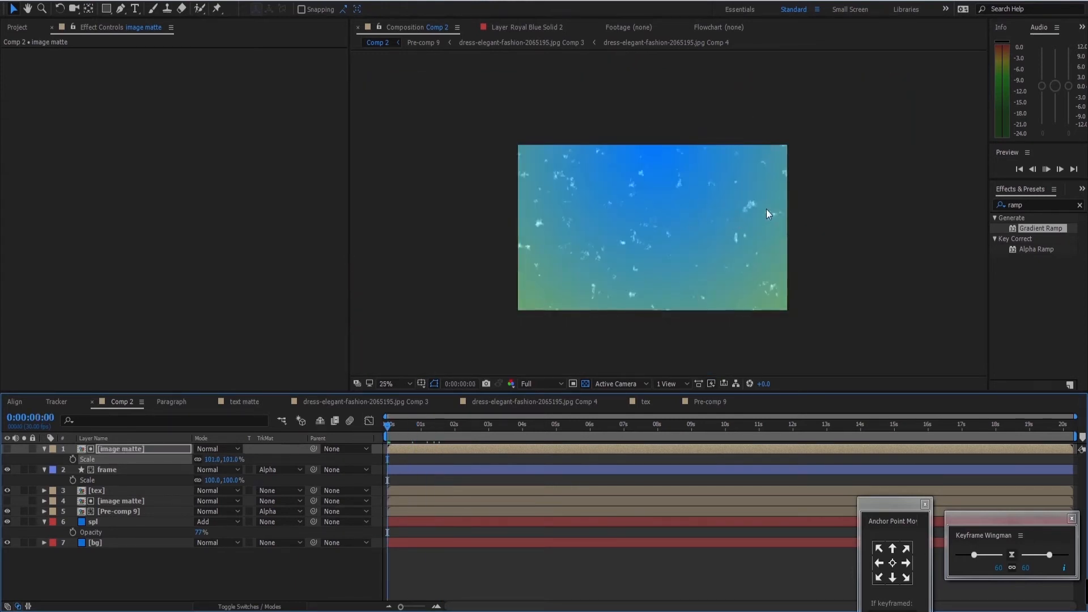
scroll(735, 202, up, 2)
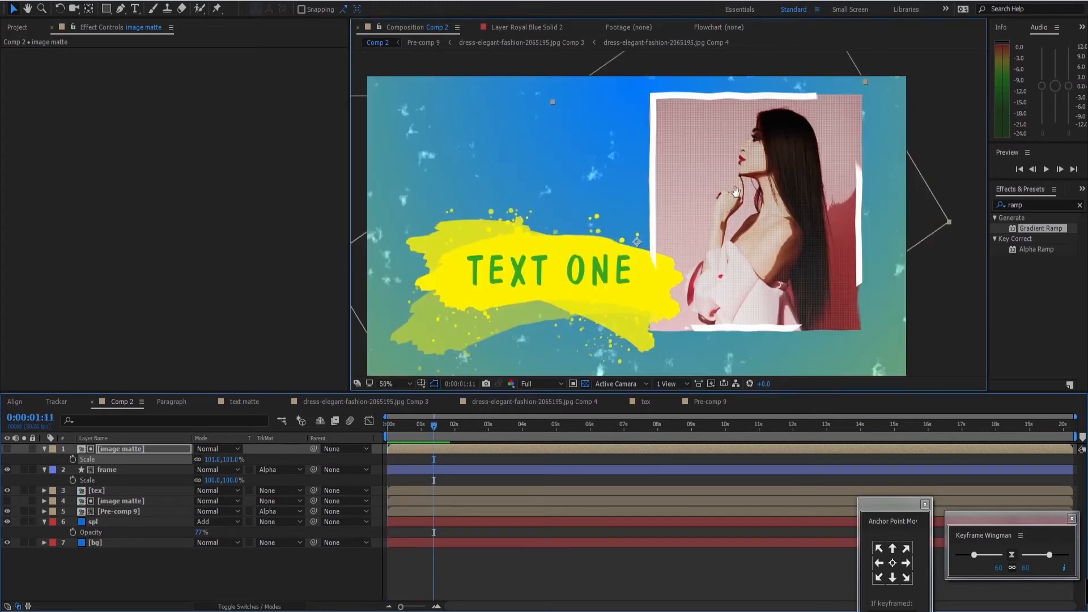
drag(758, 194, 785, 189)
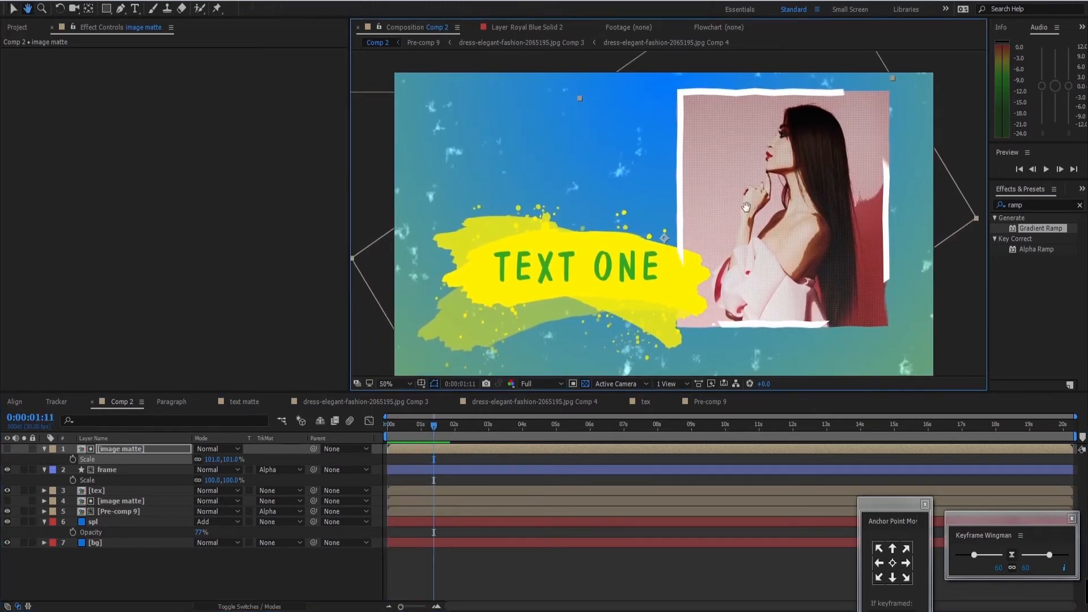
Open the image matte pre-comp used by the photo to inspect its brush strokes, and return to Comp 2.
click(155, 446)
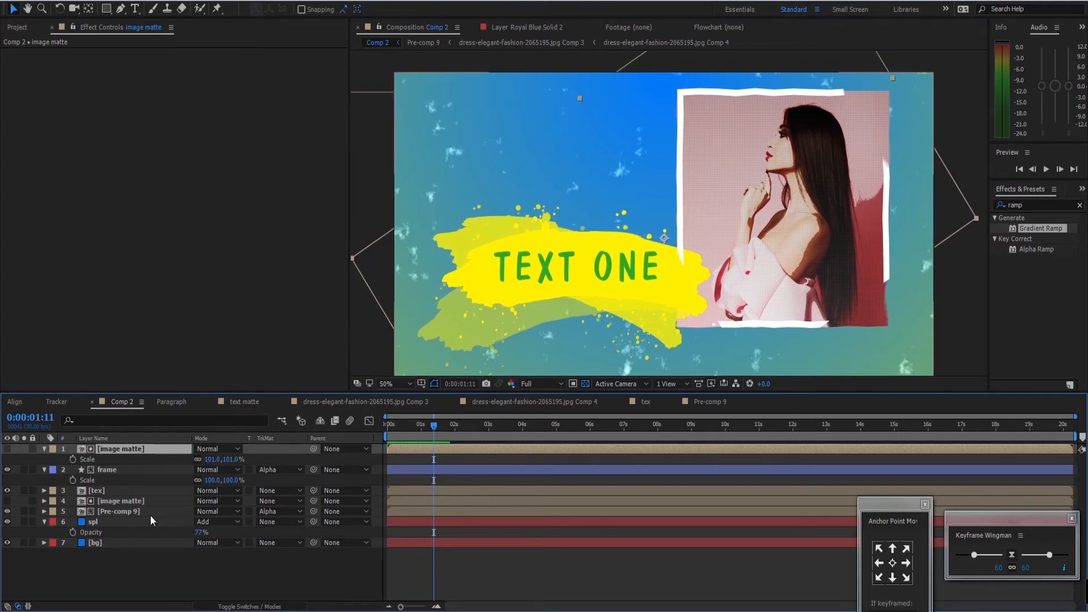
double_click(162, 498)
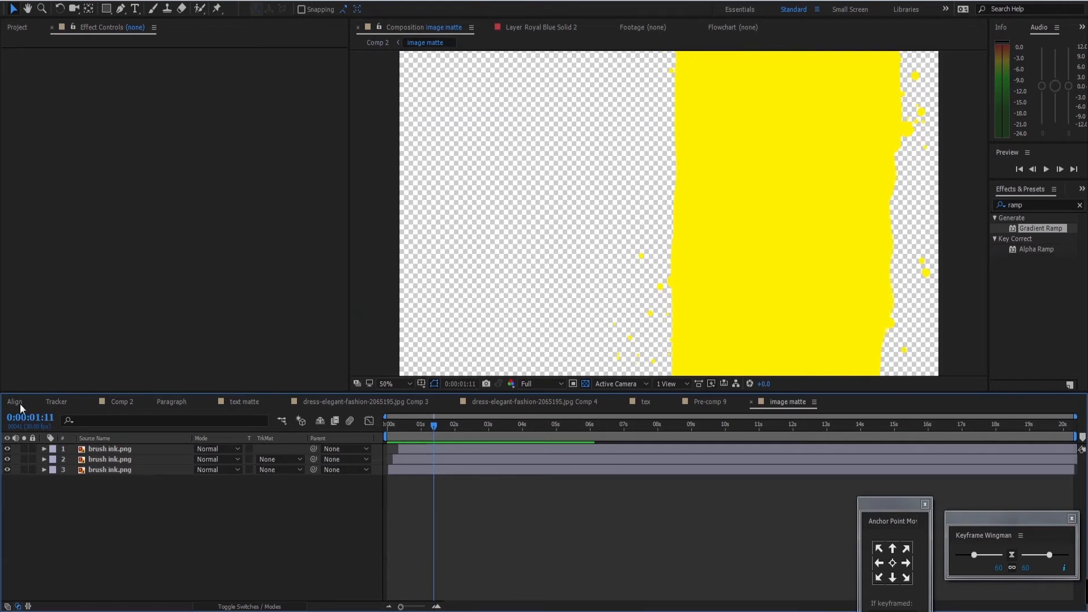
click(118, 401)
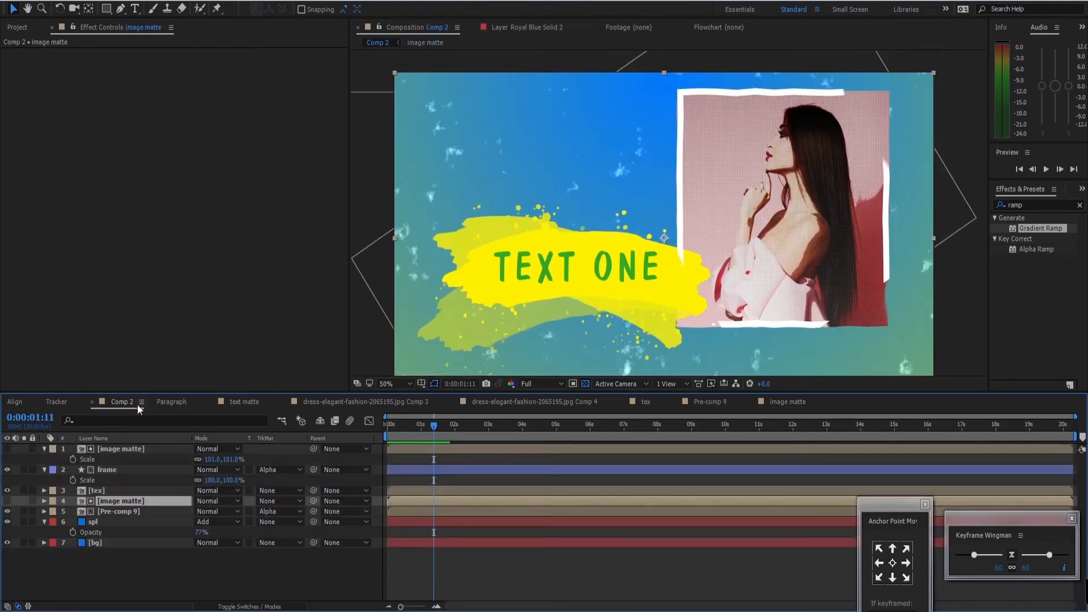
Open the nested photo composition dress-elegant-fashion-2065195.jpg Comp 4 by way of Pre-comp 9 and go to its first frame.
click(140, 513)
double_click(116, 512)
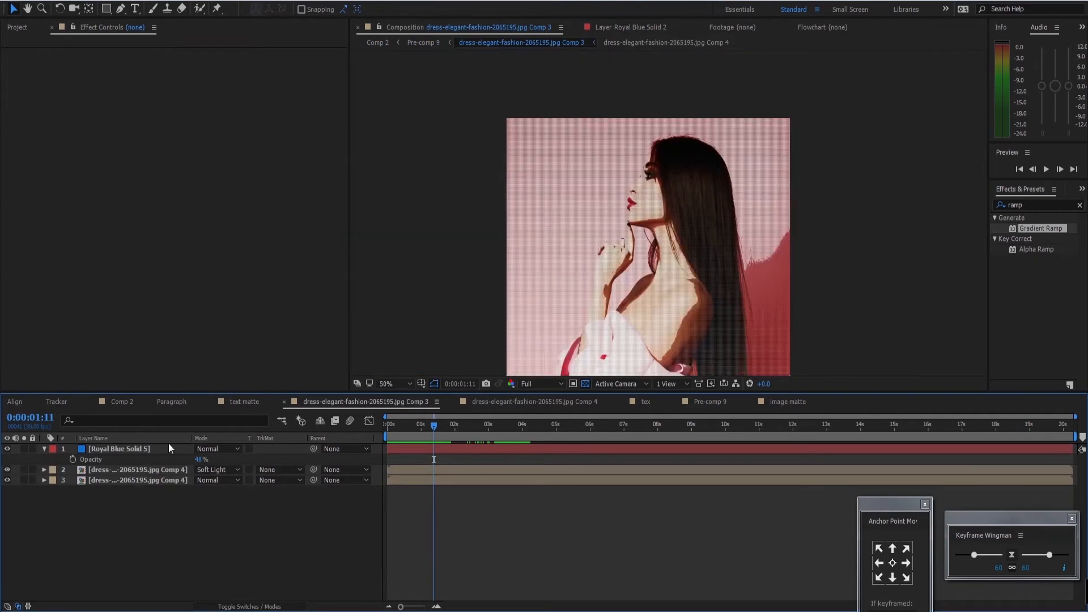
double_click(145, 480)
key(Home)
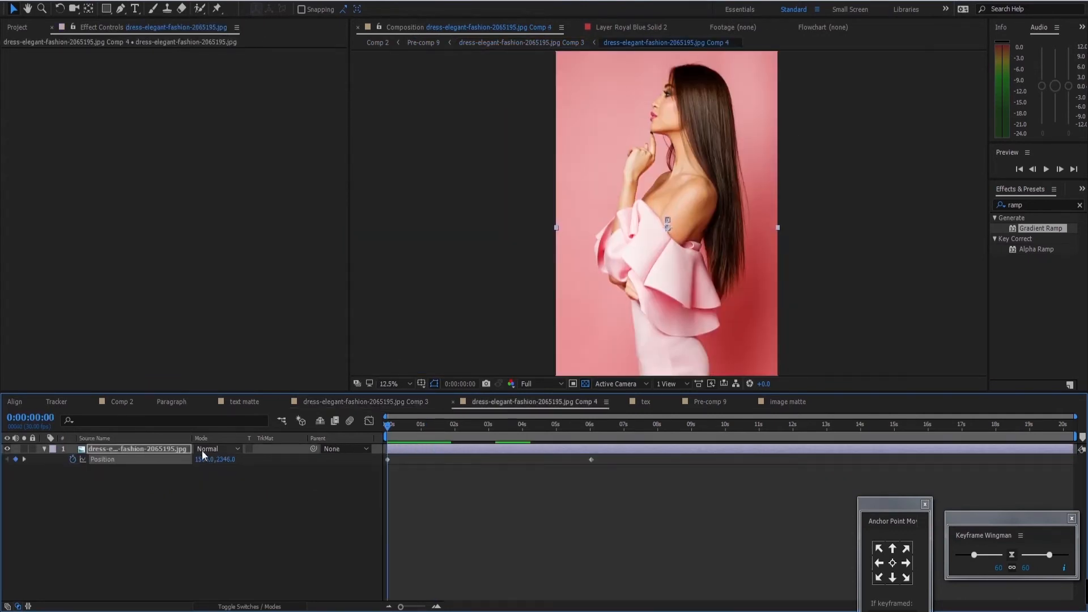
Keyframe the photo layer's scale from 166% at the first frame to 100% at 0:00:01:09, and preview the zoom.
click(173, 447)
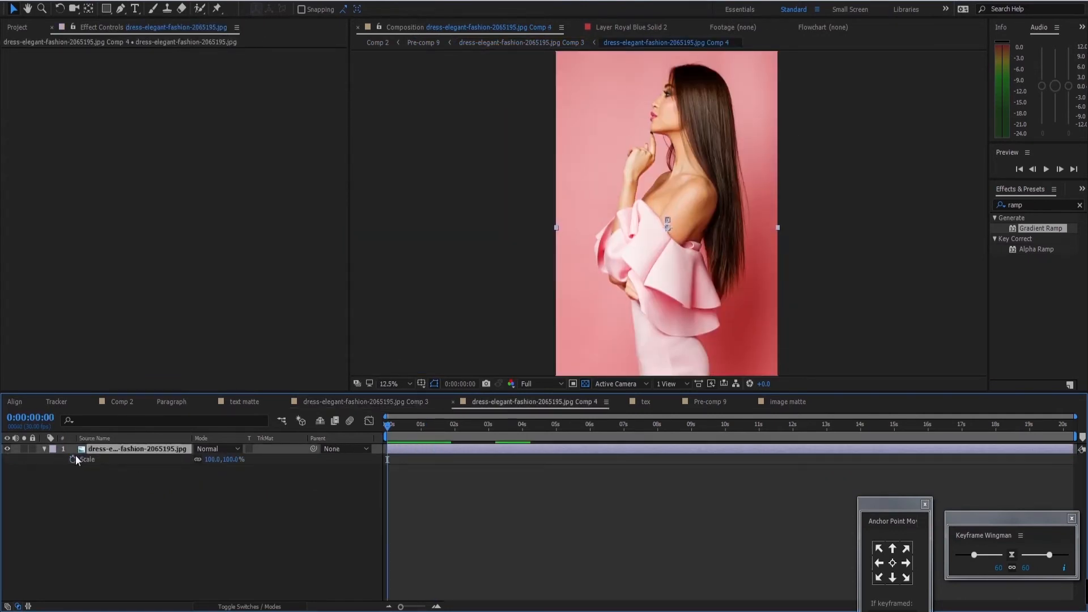
key(s)
drag(388, 425, 433, 434)
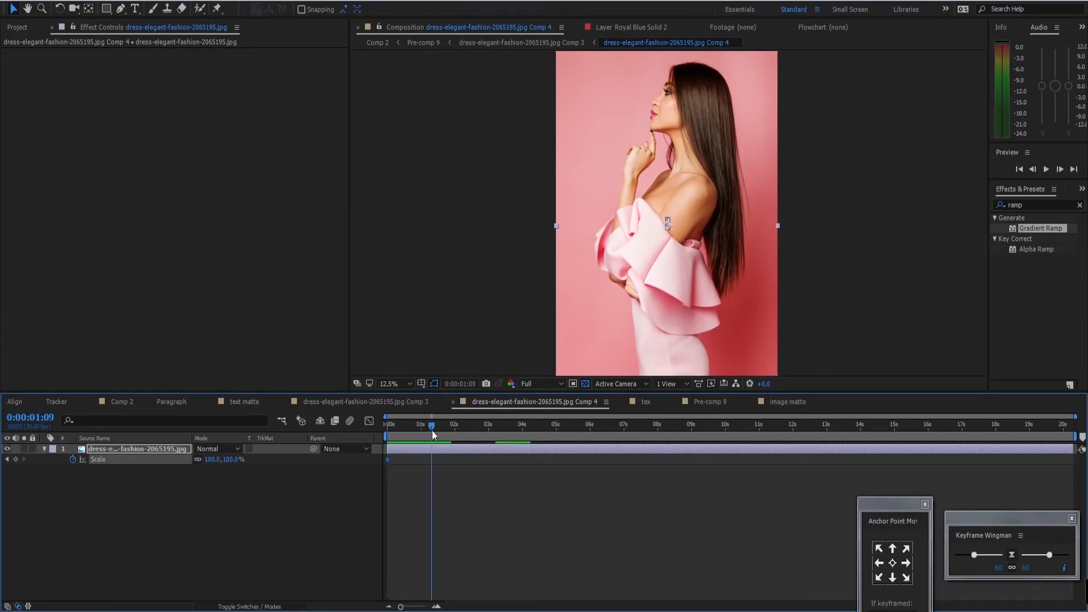
key(Home)
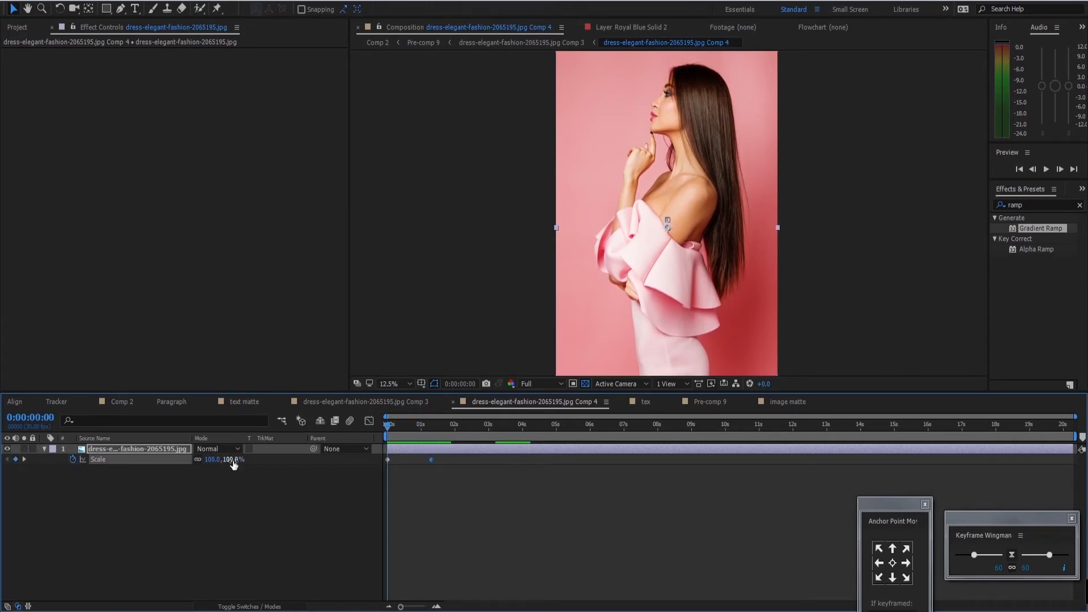
drag(231, 461, 226, 460)
mouse_move(226, 460)
mouse_down()
mouse_move(249, 462)
mouse_move(214, 469)
mouse_up()
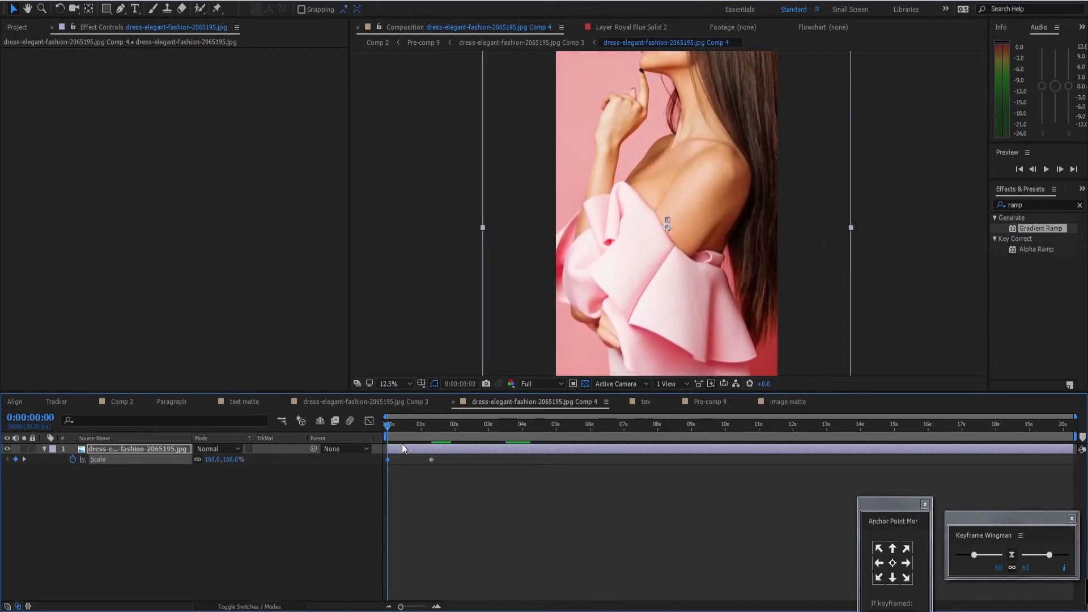
key(space)
drag(410, 426, 379, 424)
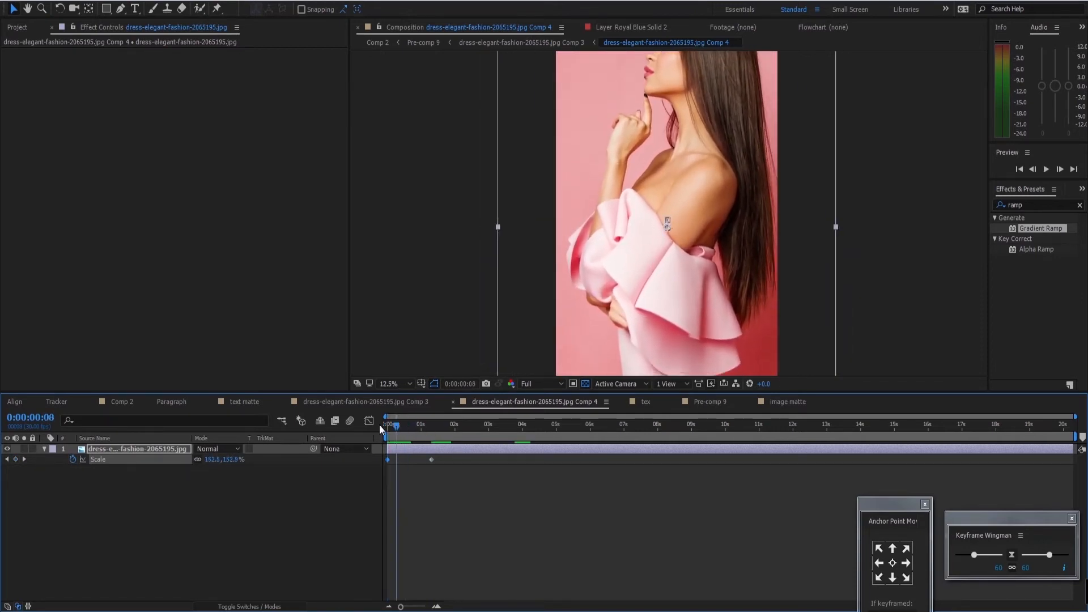
Apply Easy Ease to both photo scale keyframes and shape the speed graph into an early peak with a long slowdown.
drag(461, 475, 378, 458)
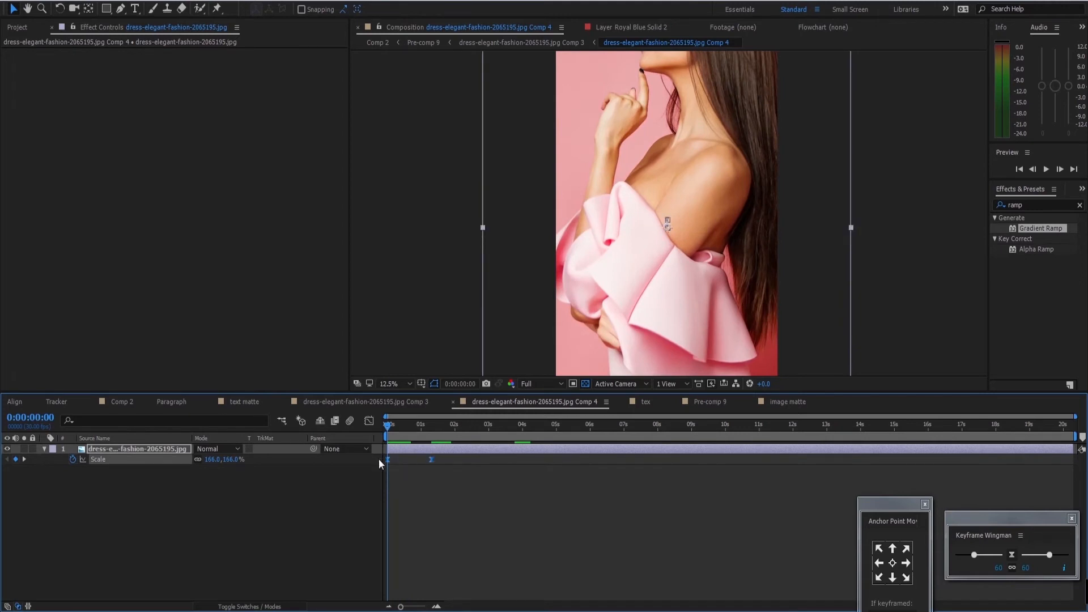
click(370, 422)
drag(420, 460, 400, 451)
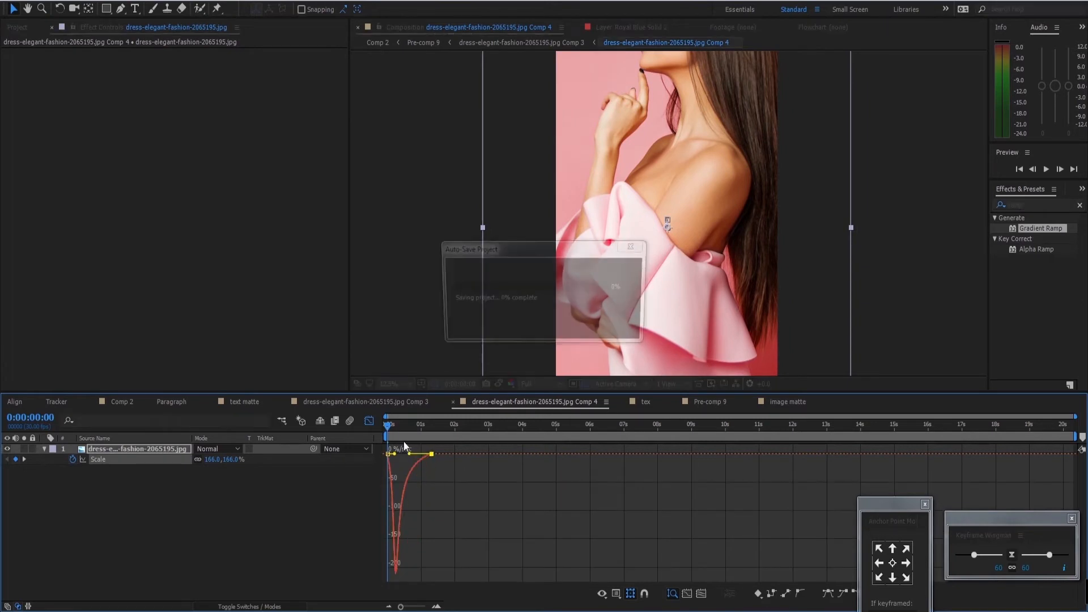
click(369, 421)
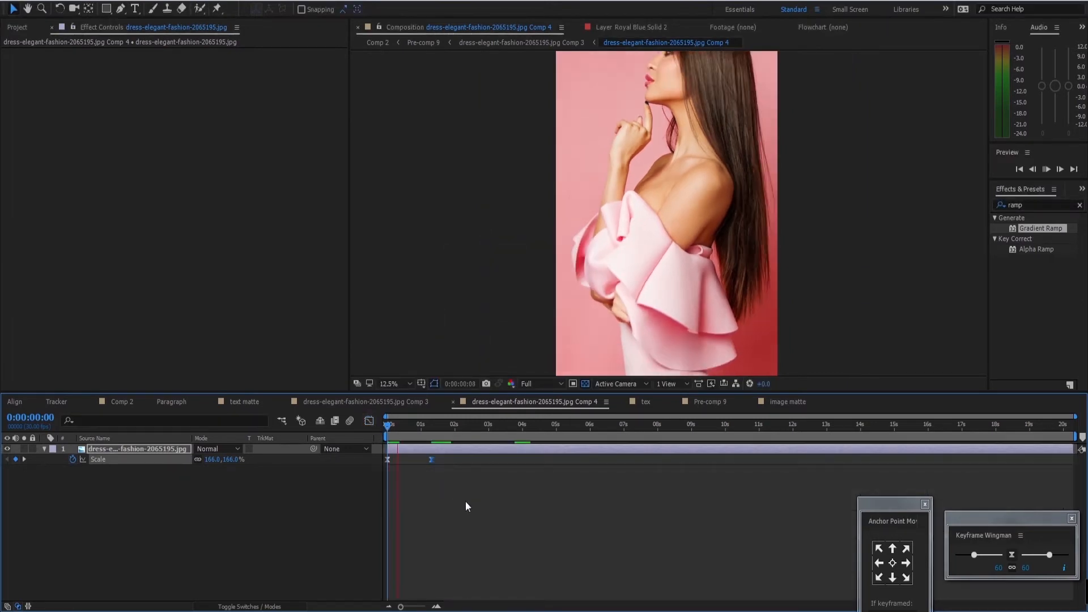
Preview the photo's zoom, move its end scale keyframe earlier to about 1 second, and play it again from the start.
key(space)
drag(413, 424, 386, 424)
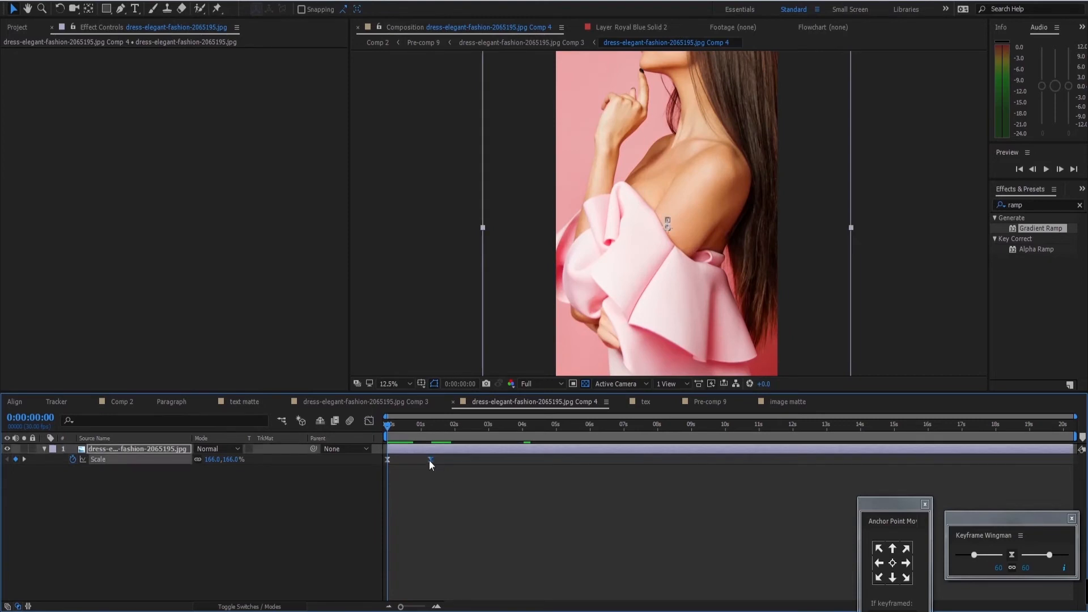
key(space)
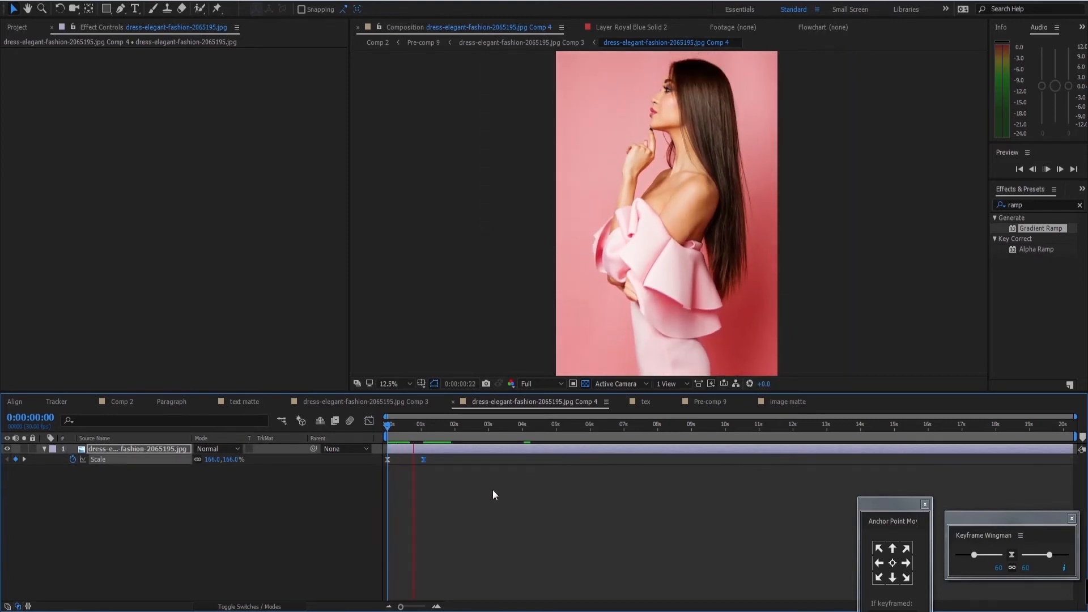
Return to Comp 2 and preview the text and photo reveal from the first frame.
click(221, 519)
click(125, 402)
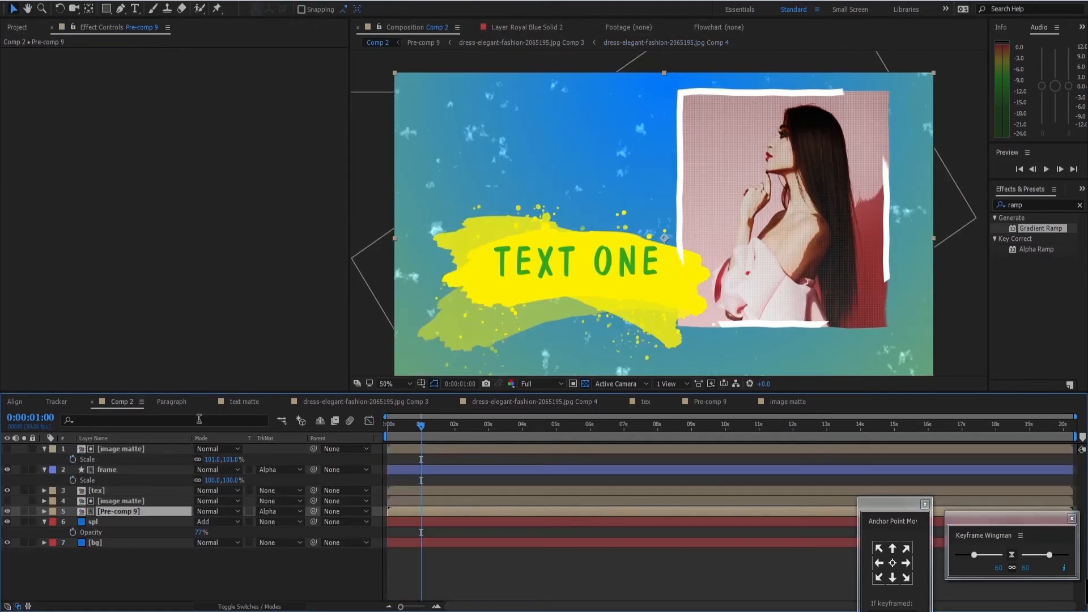
drag(421, 425, 323, 430)
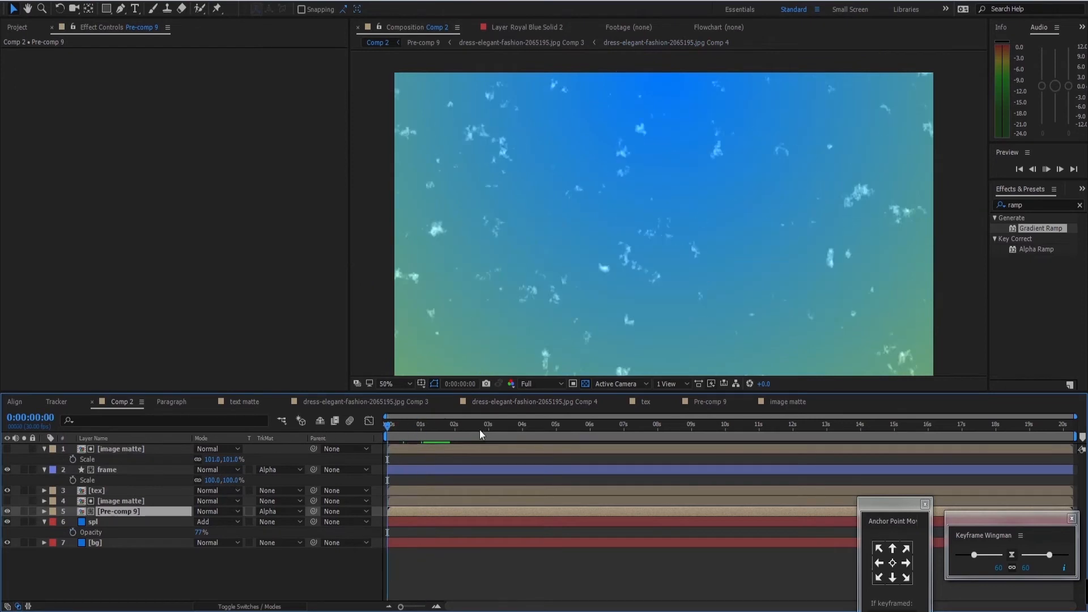
key(space)
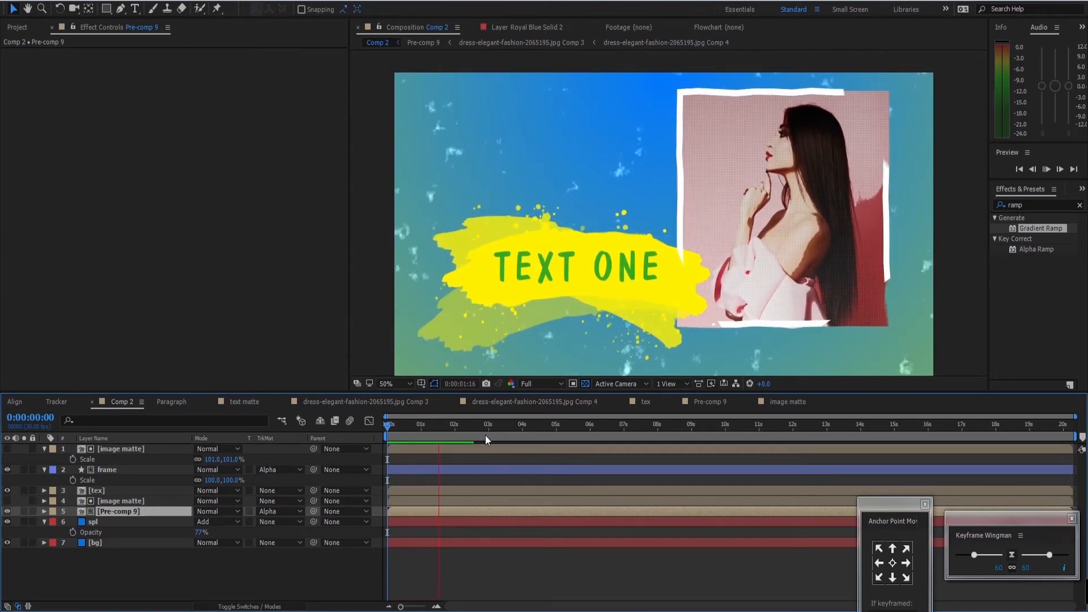
key(space)
key(space)
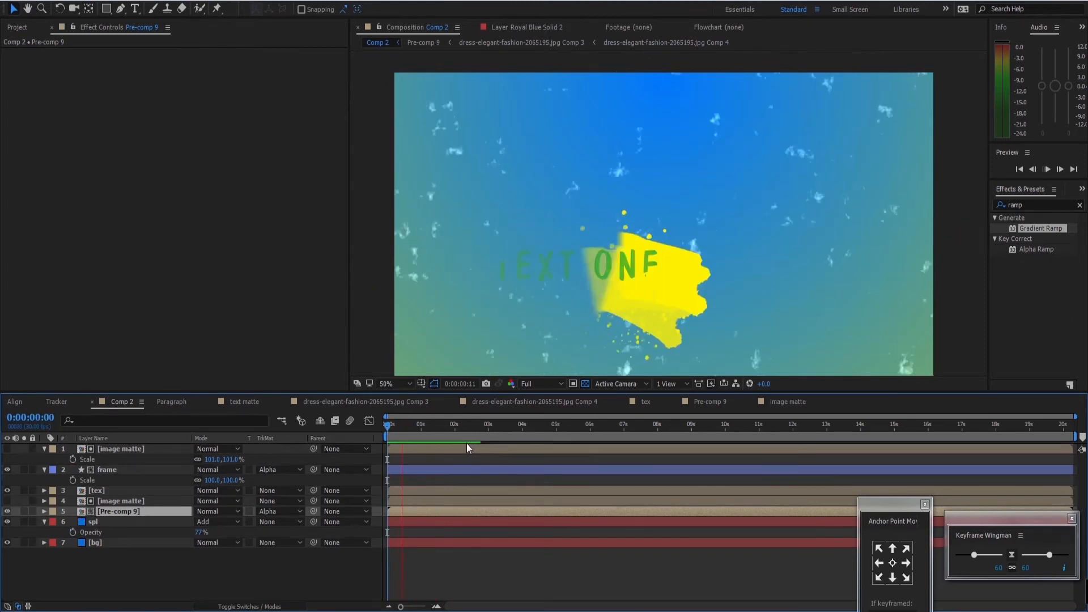
key(space)
Replay the Comp 2 reveal at wider and closer views to examine the photo's zoom inside its brushed frame.
key(comma)
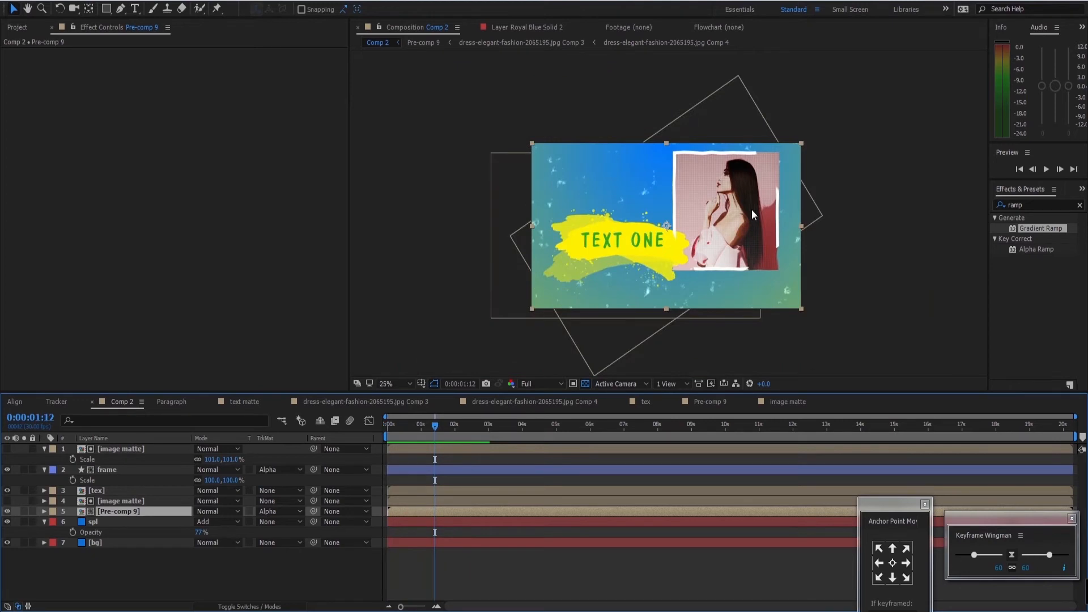
key(space)
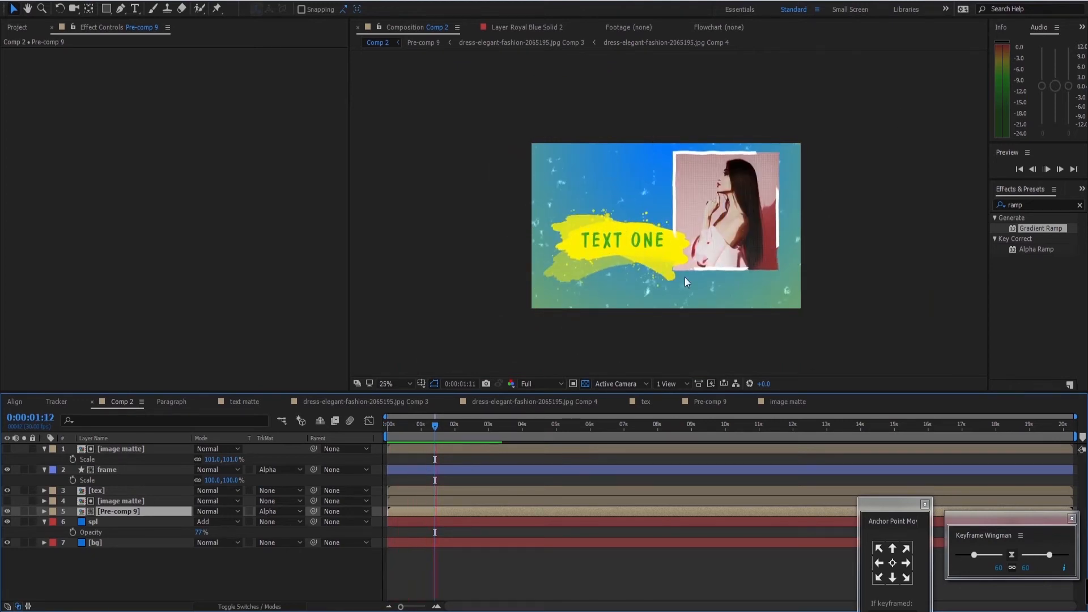
key(space)
key(space)
key(space)
key(period)
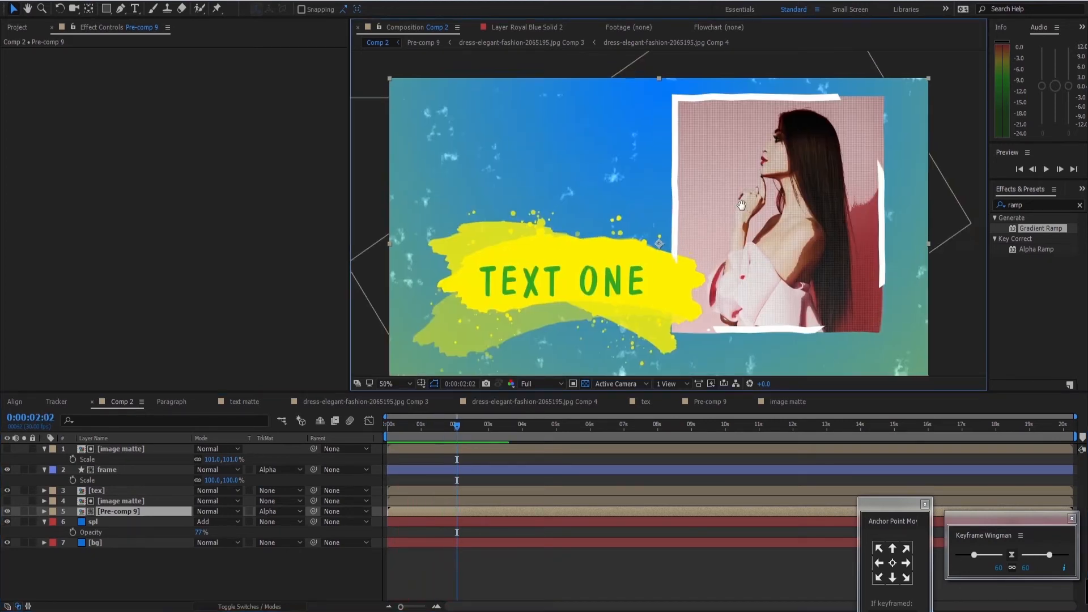
drag(741, 204, 734, 207)
key(space)
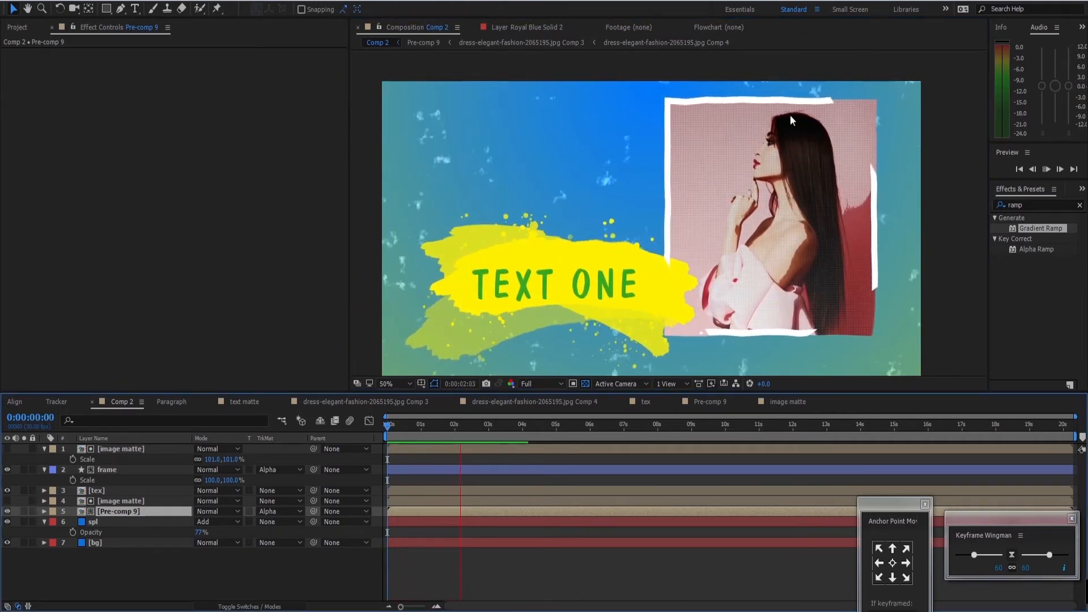
click(485, 429)
key(space)
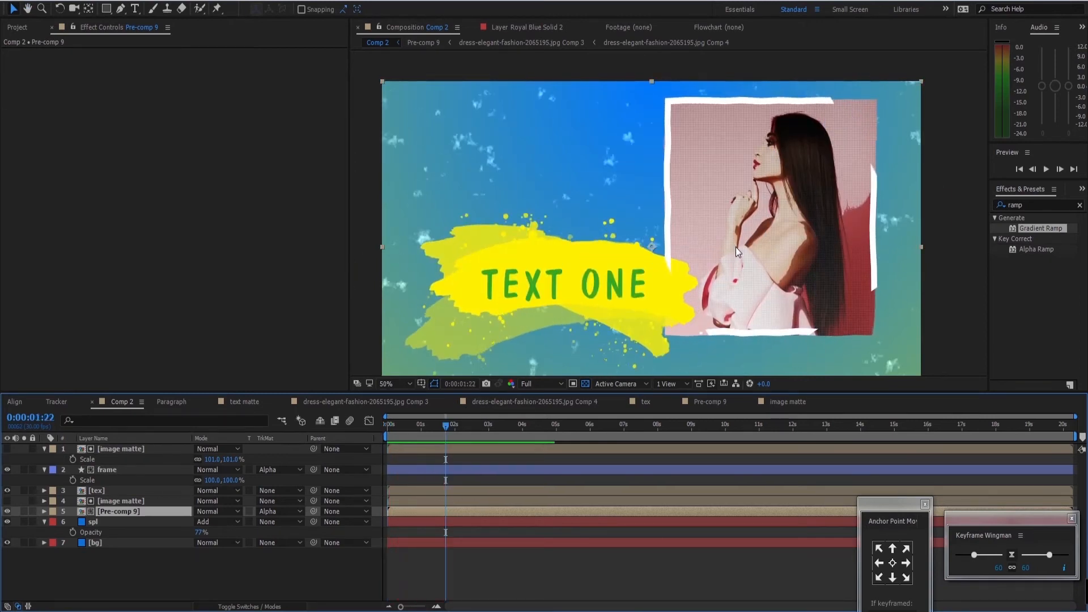
key(space)
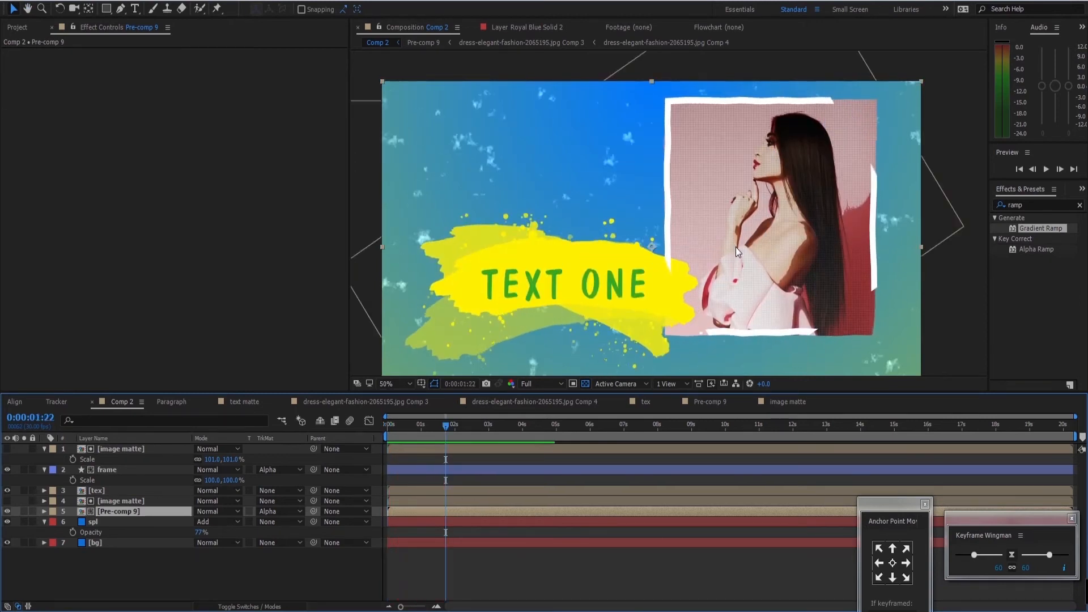
Duplicate the frame layer, place the copy directly below Pre-comp 9 and rotate it to -32°.
click(140, 470)
key(ctrl+d)
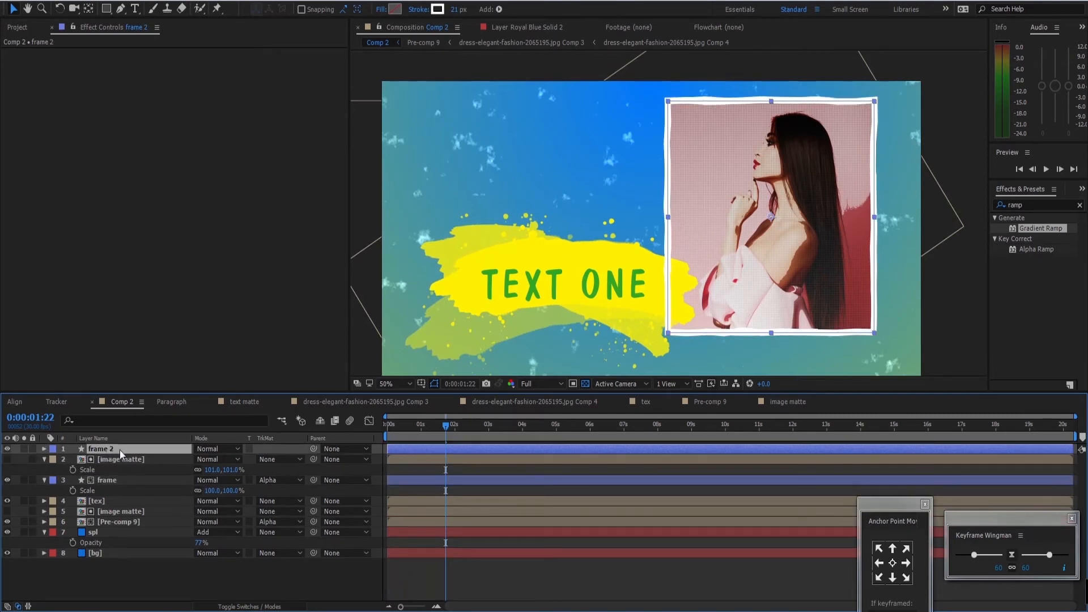
drag(99, 450, 198, 534)
key(r)
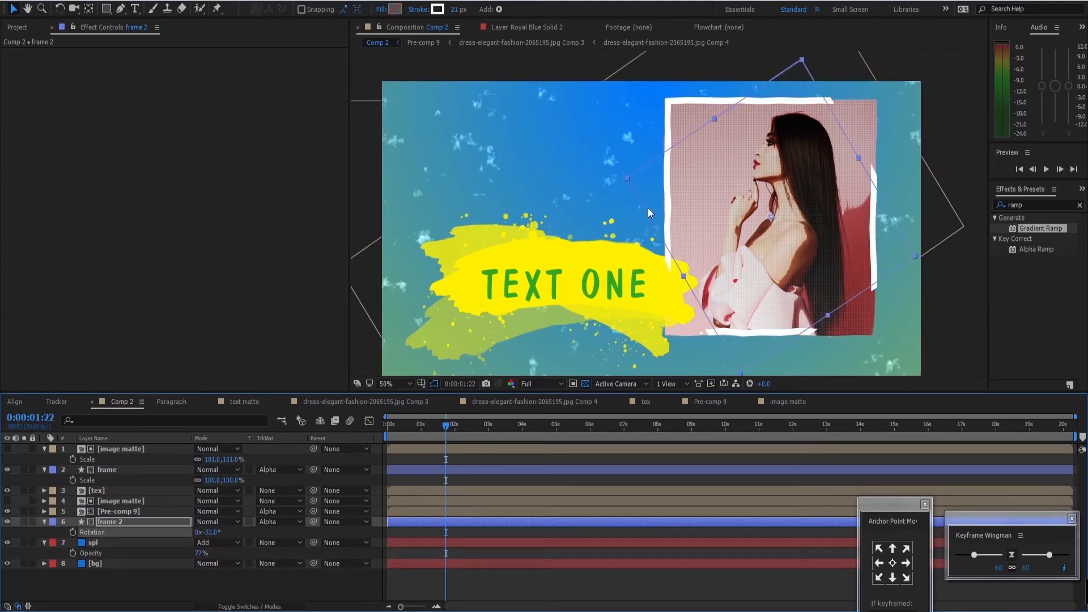
Remove the track matte from the rotated frame 2 layer.
click(154, 519)
click(269, 522)
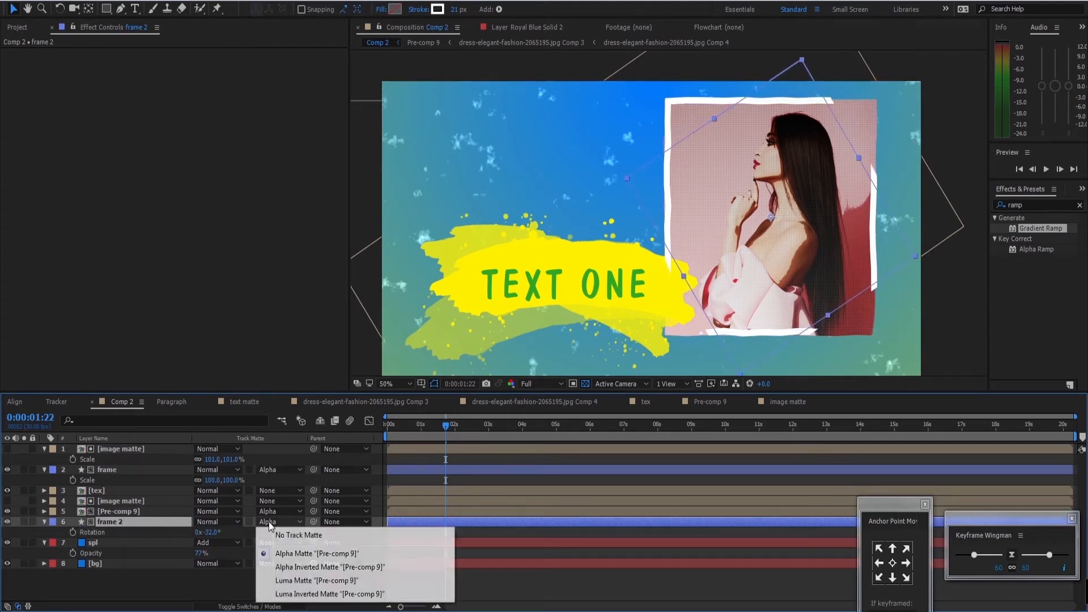
click(295, 535)
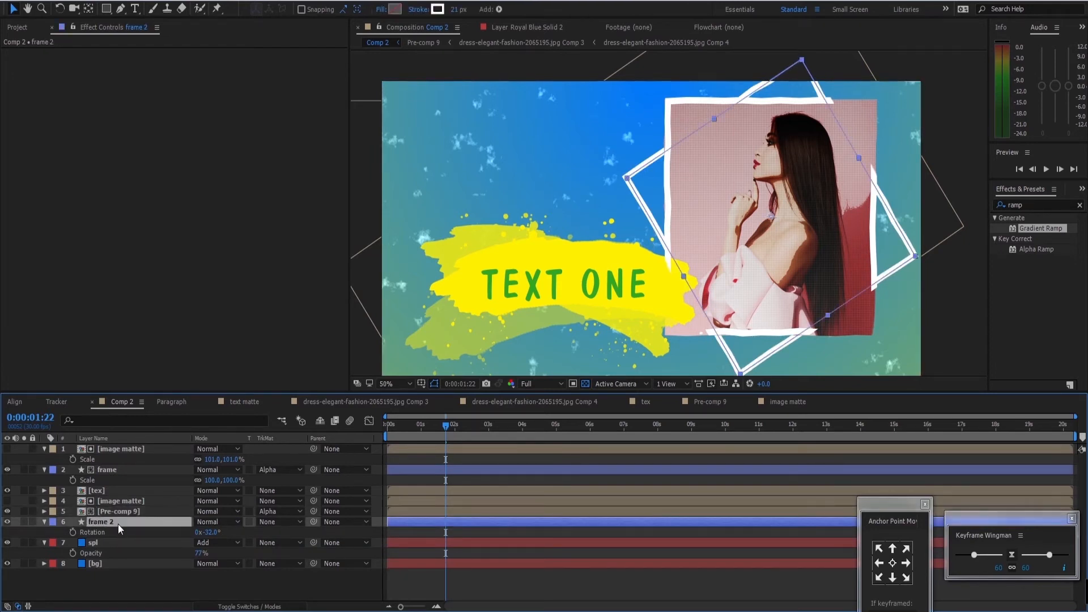
Set frame 2's stroke width to 7 px and its stroke color to the yellow sampled from the text's brush stroke.
click(456, 9)
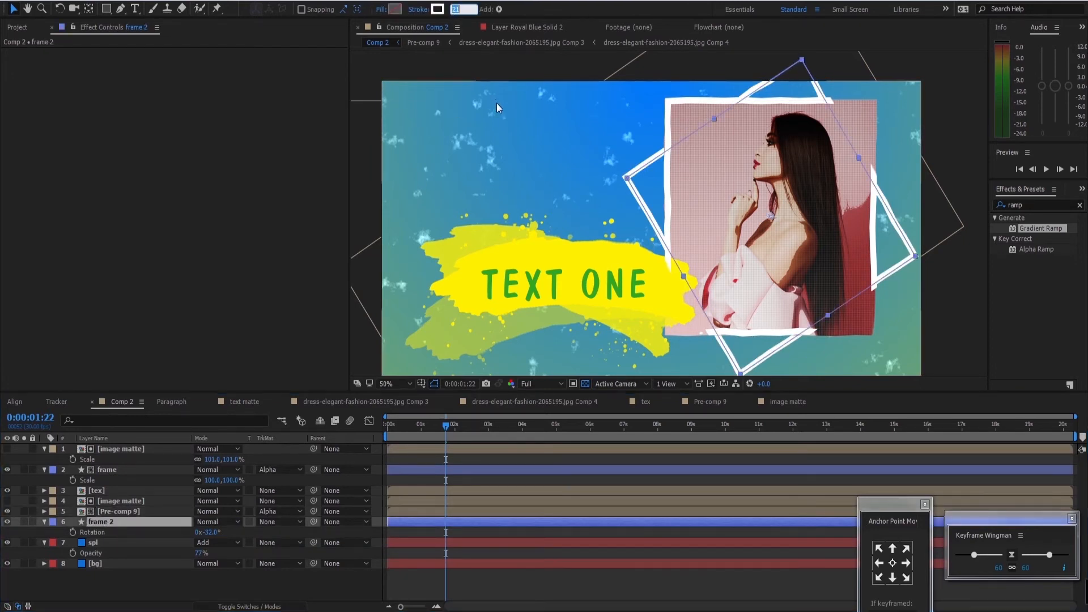
text(5)
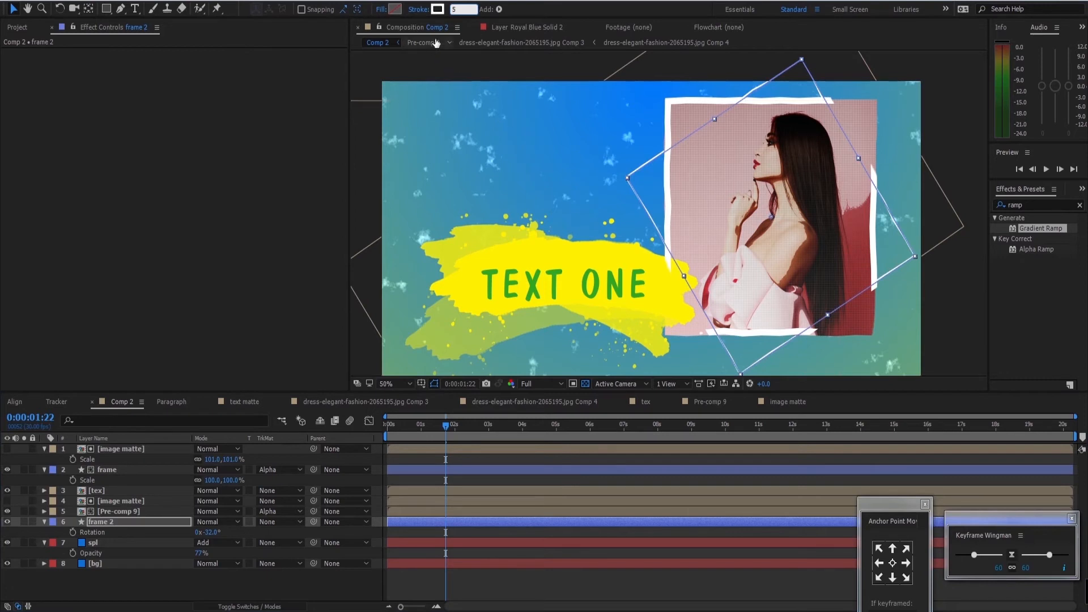
text(7)
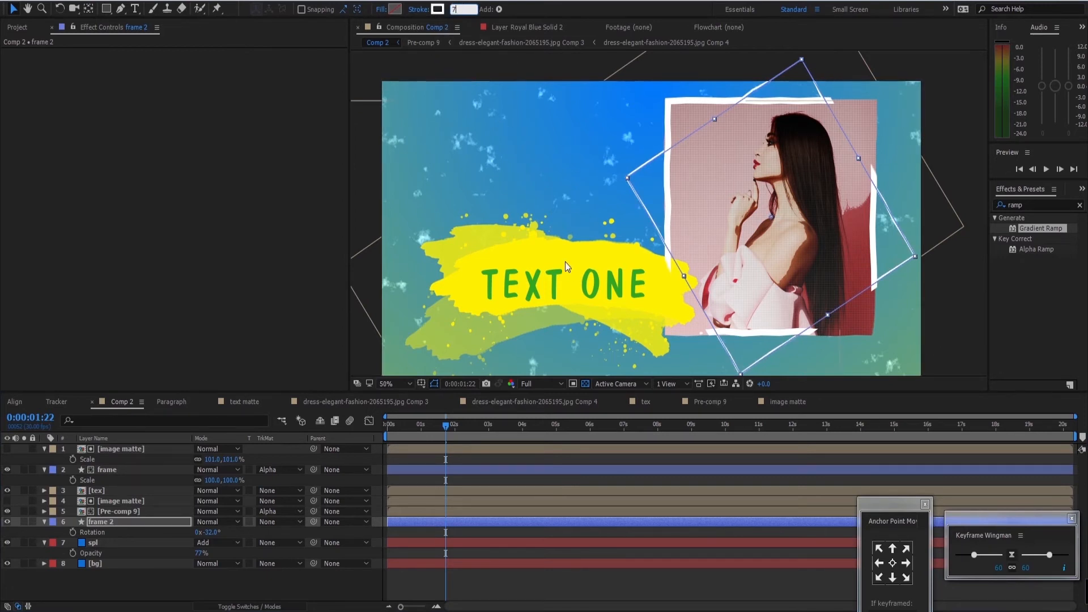
click(437, 9)
click(348, 265)
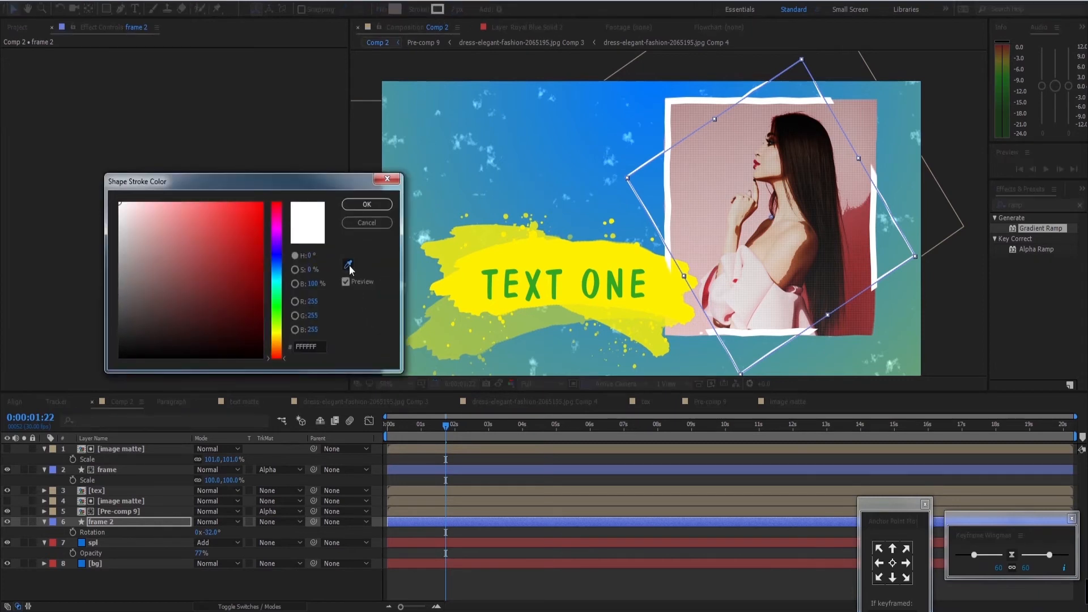
click(547, 241)
click(367, 204)
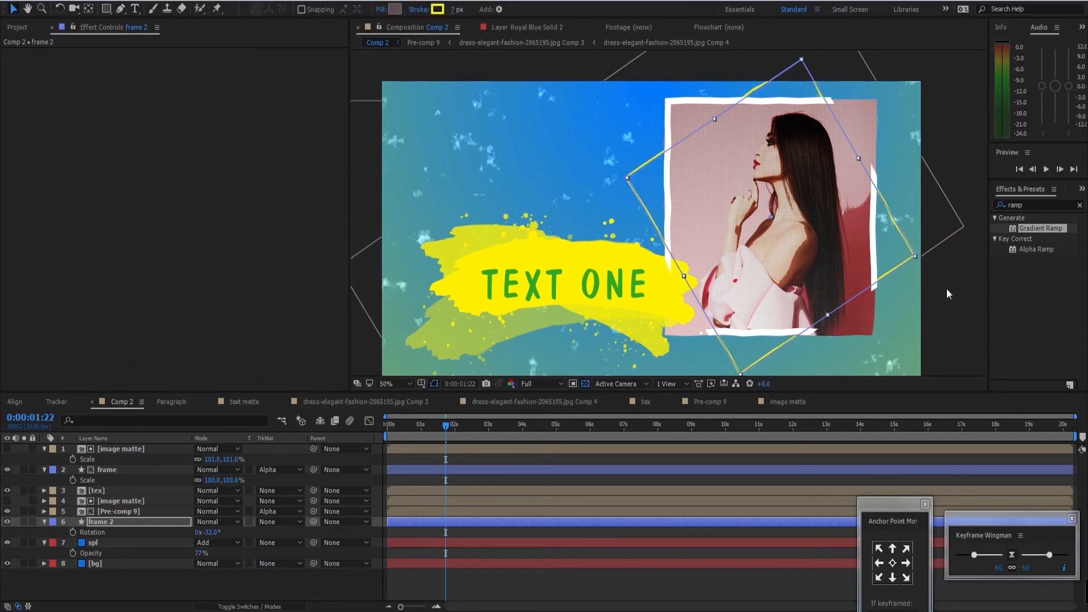
scroll(717, 234, down, 1)
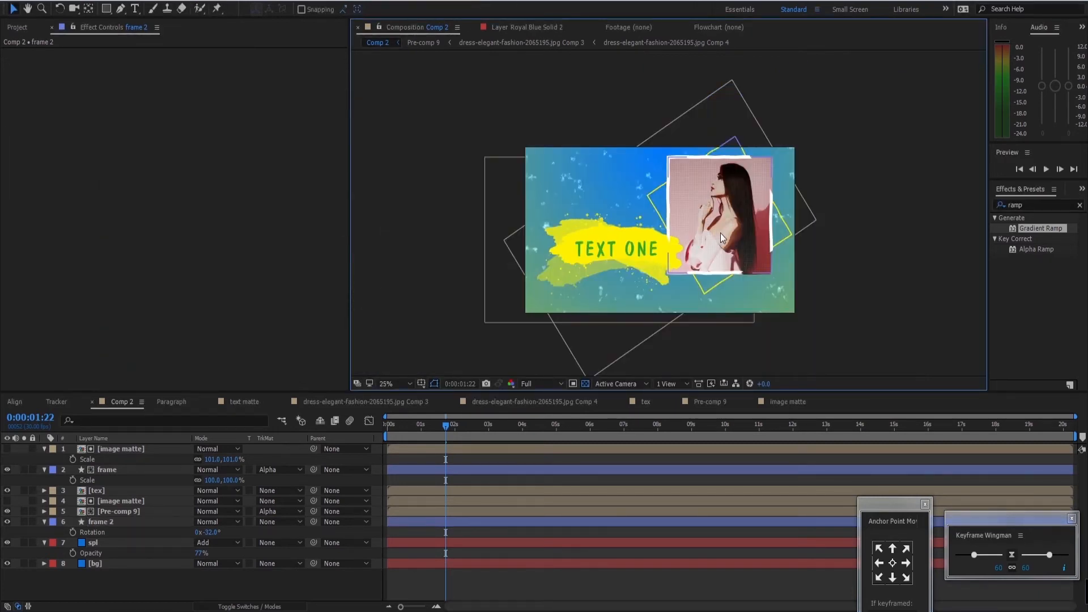
scroll(720, 233, up, 2)
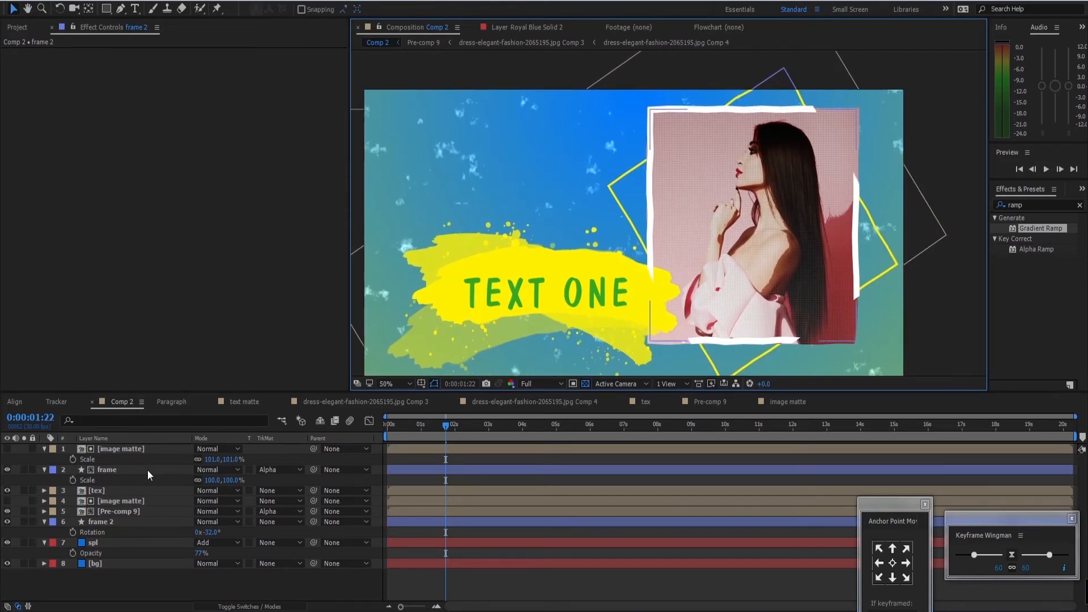
Keyframe frame 2's scale from 0% at 0:00:00:21 to 100% at 0:00:01:22.
click(122, 527)
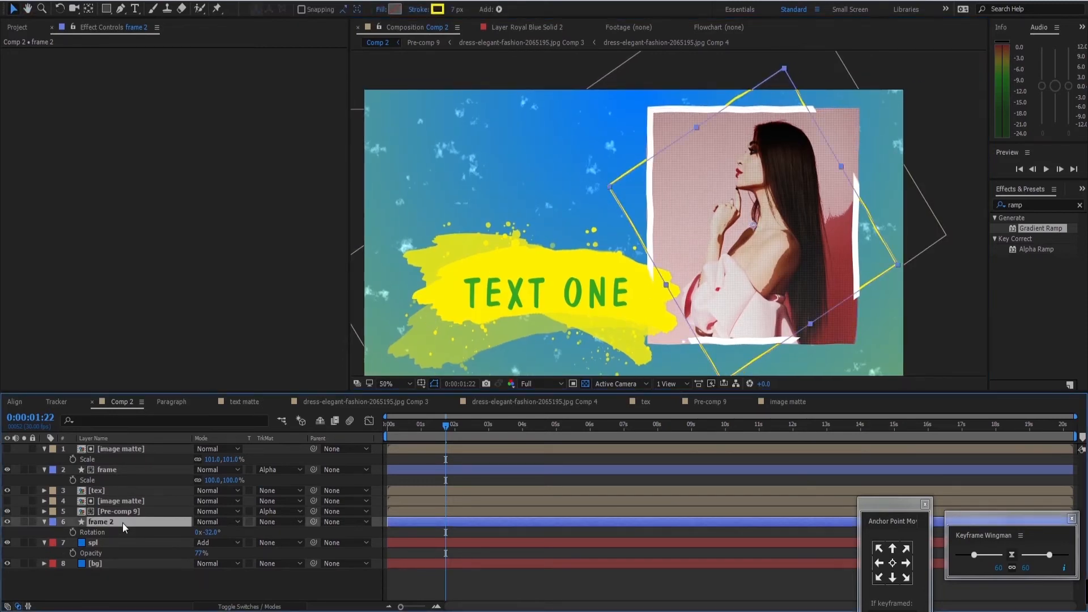
key(s)
click(75, 533)
drag(445, 426, 411, 430)
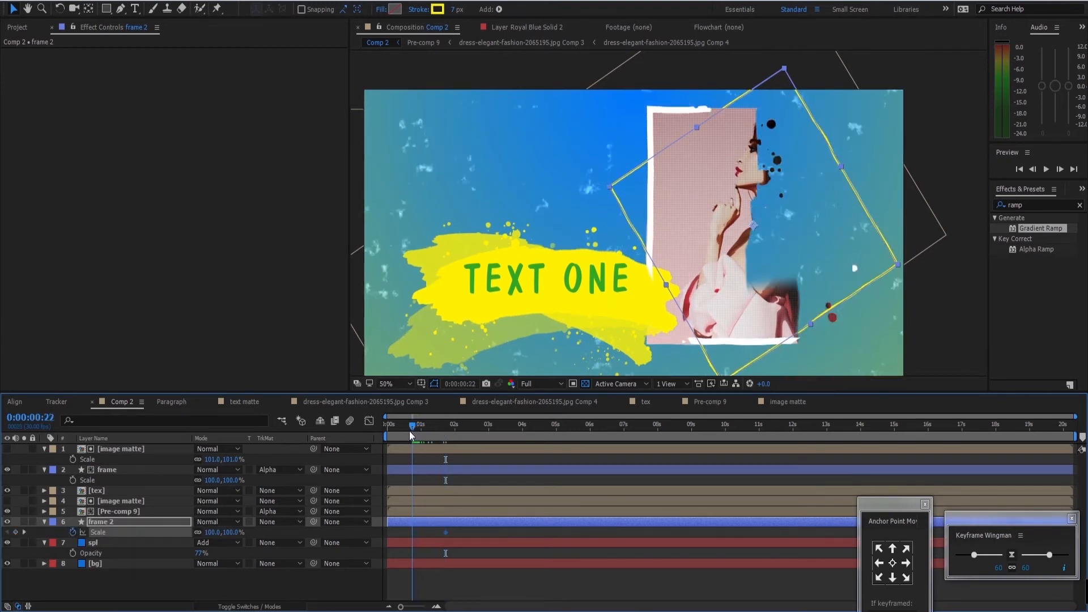
click(209, 532)
text(00)
key(Return)
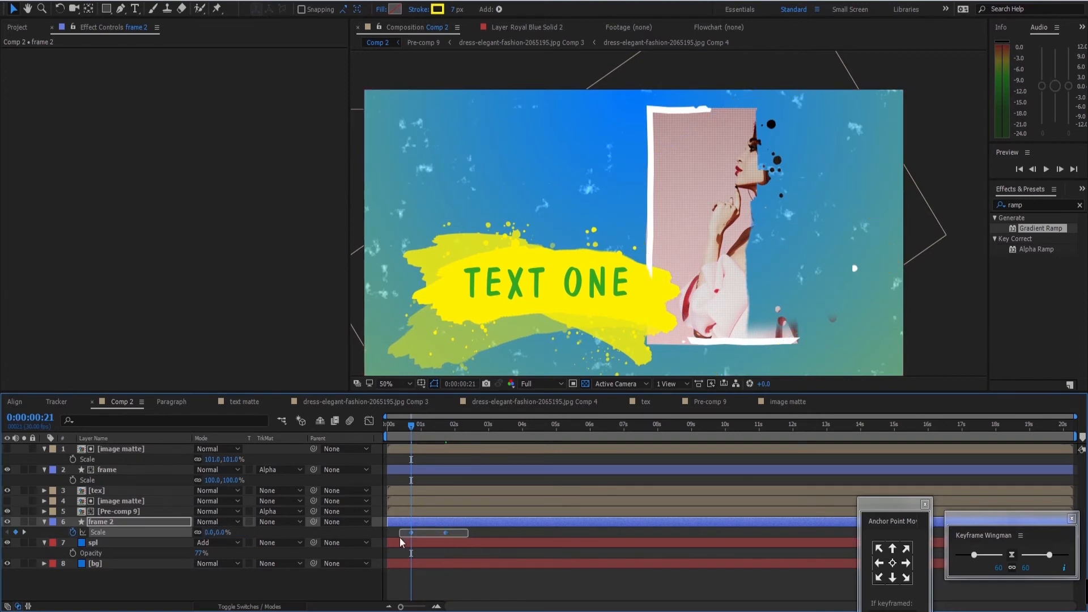
Apply Easy Ease to both frame 2 scale keyframes and shape the speed graph into an early peak with a long slowdown.
drag(400, 537, 399, 537)
drag(409, 426, 406, 426)
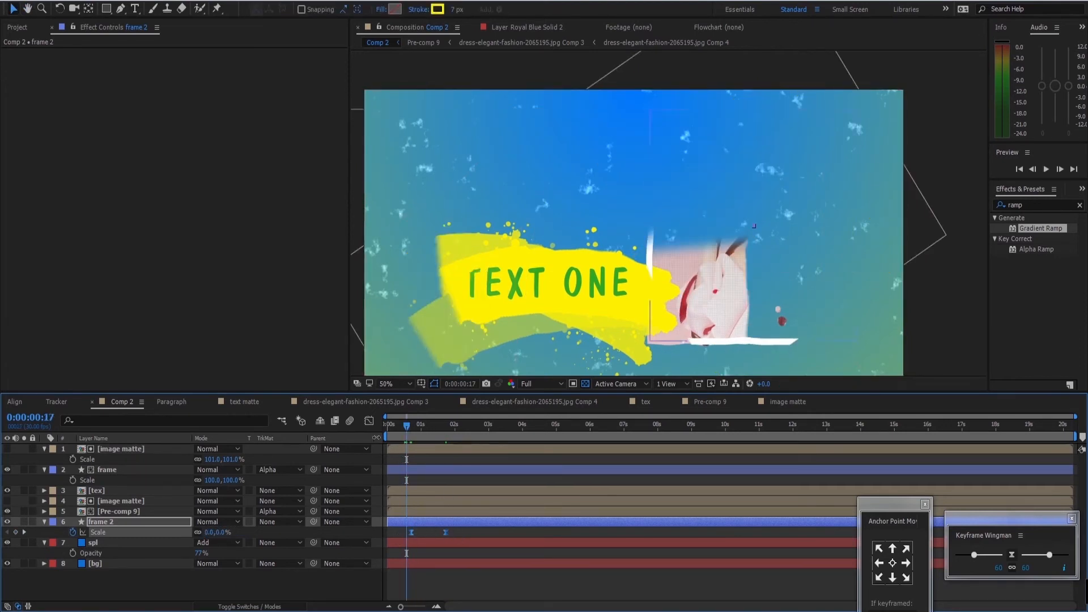
key(shift+F3)
drag(400, 606, 408, 606)
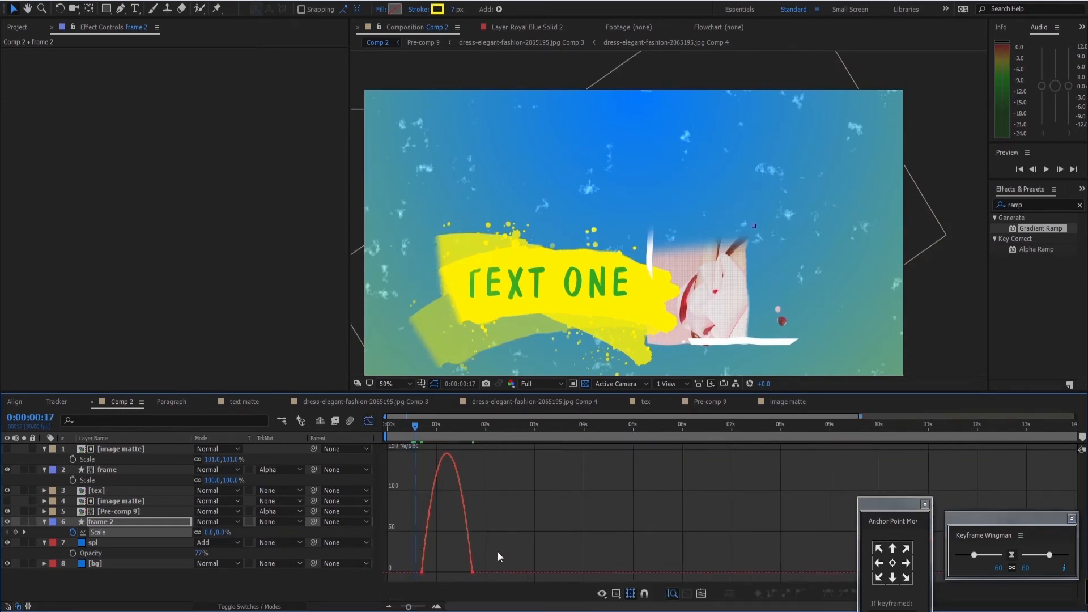
drag(501, 552, 442, 575)
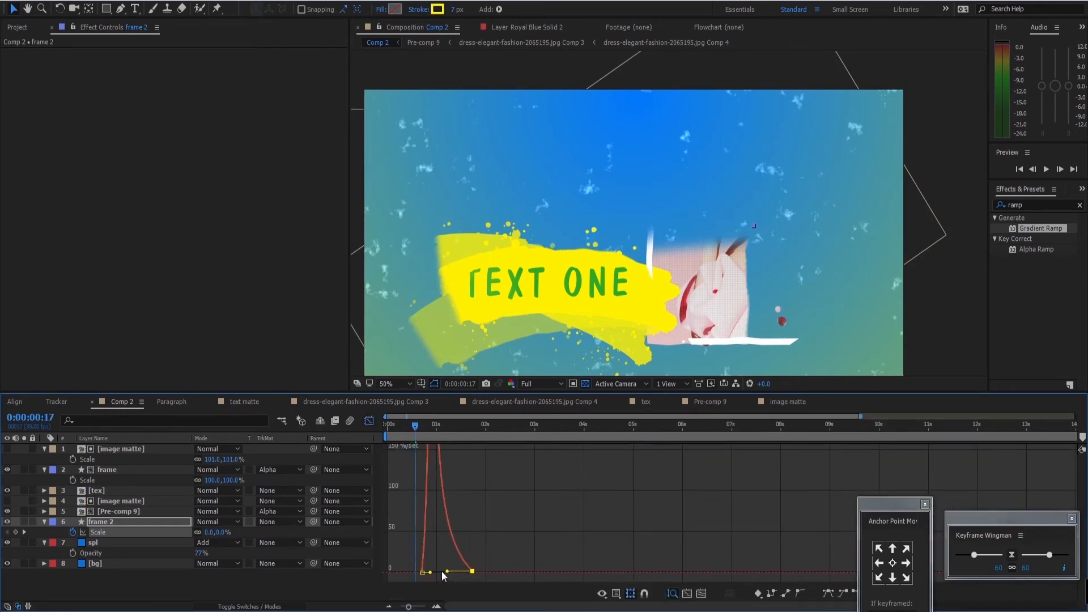
click(429, 428)
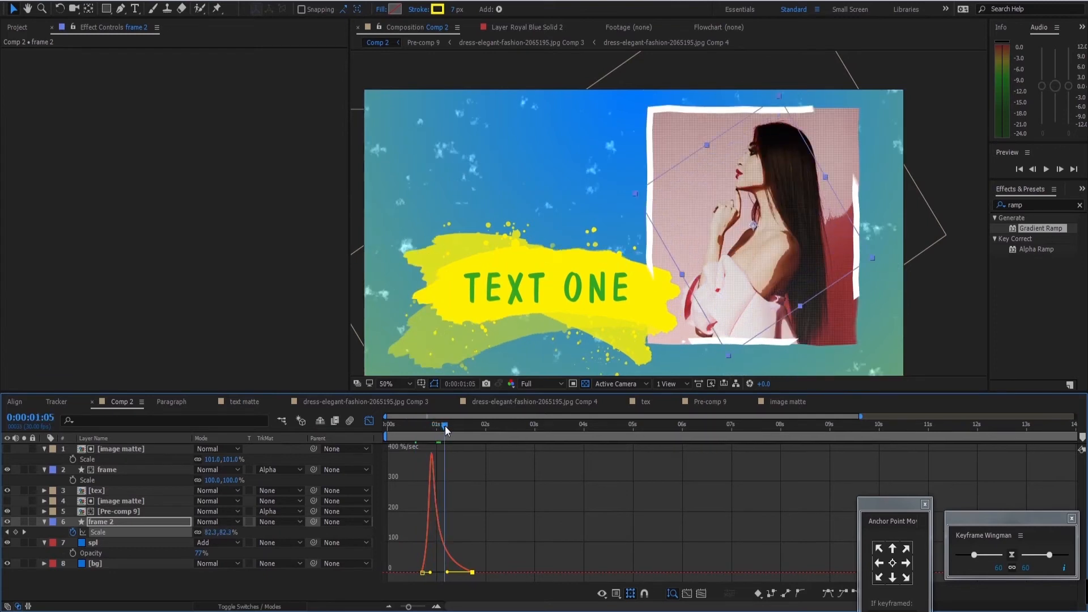
click(370, 421)
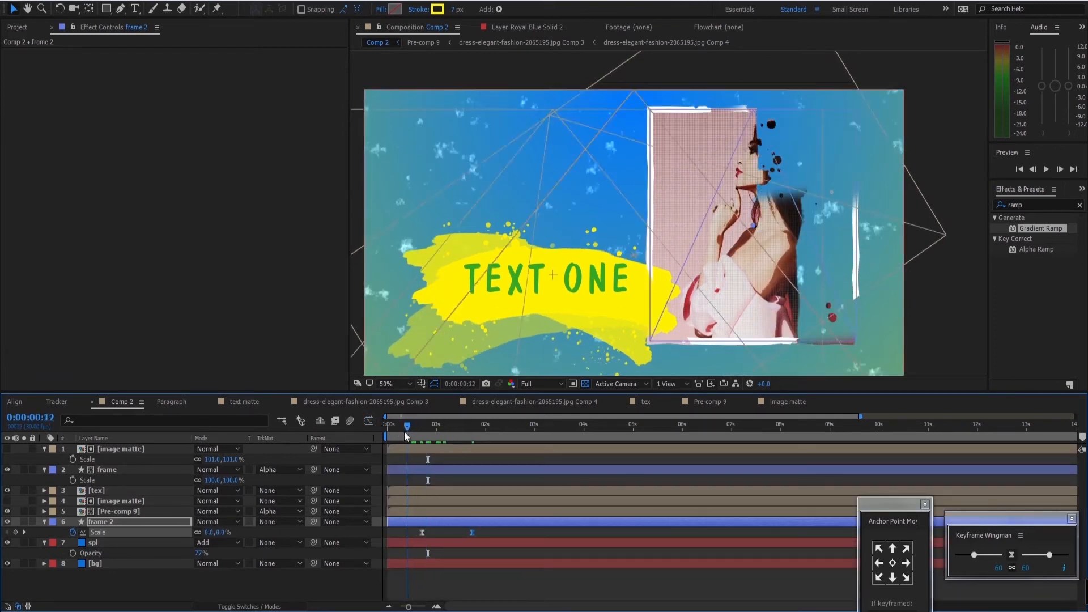
Set the composition preview resolution to Half and play the yellow frame's scale-up from 0:00:00:12.
key(space)
drag(409, 608, 406, 608)
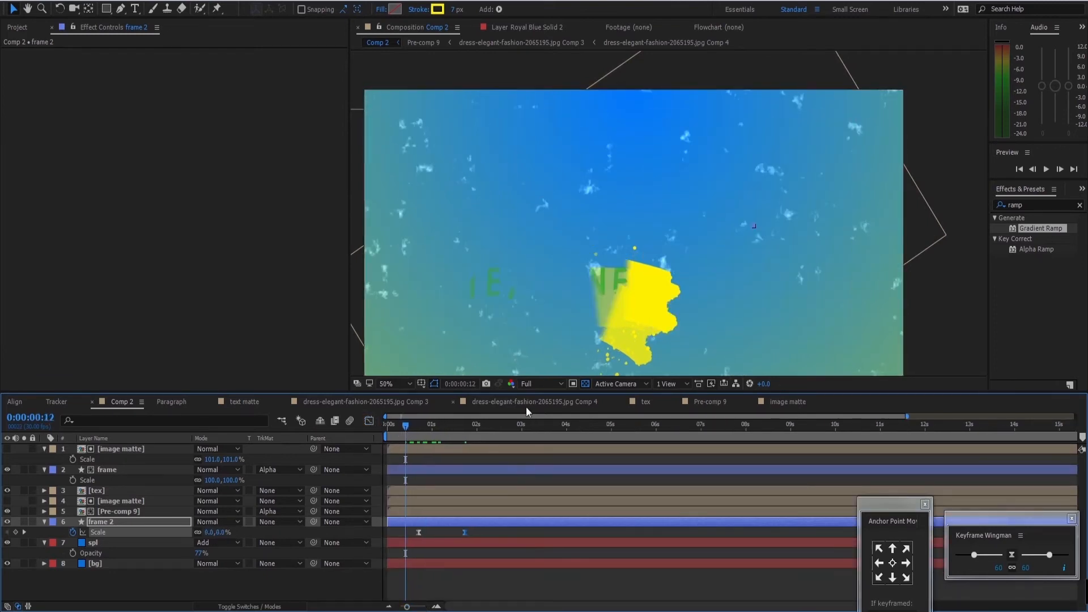
click(540, 383)
click(569, 433)
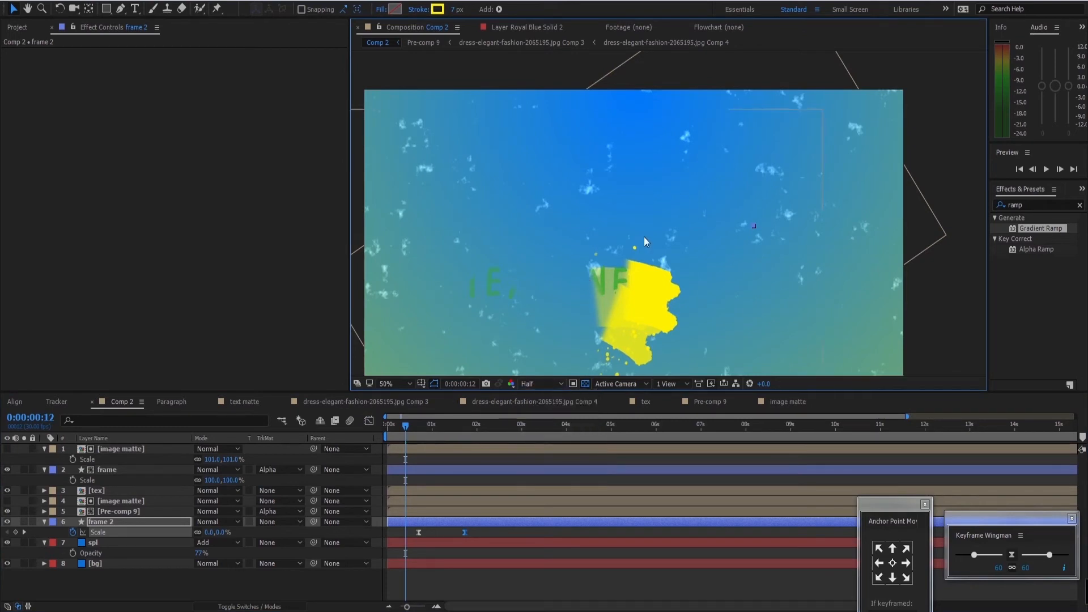
scroll(644, 237, down, 1)
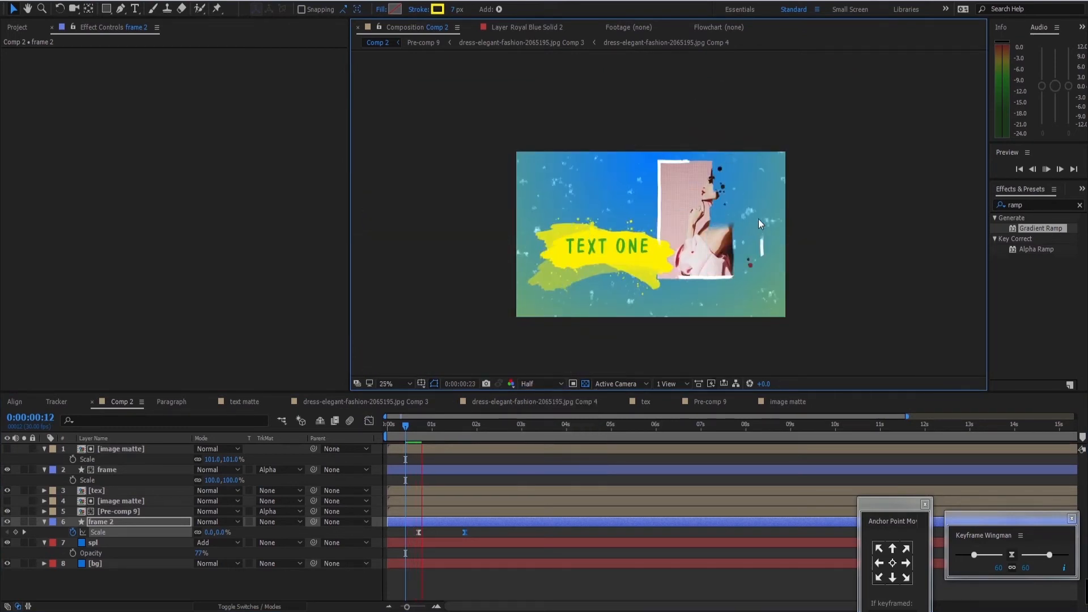
key(space)
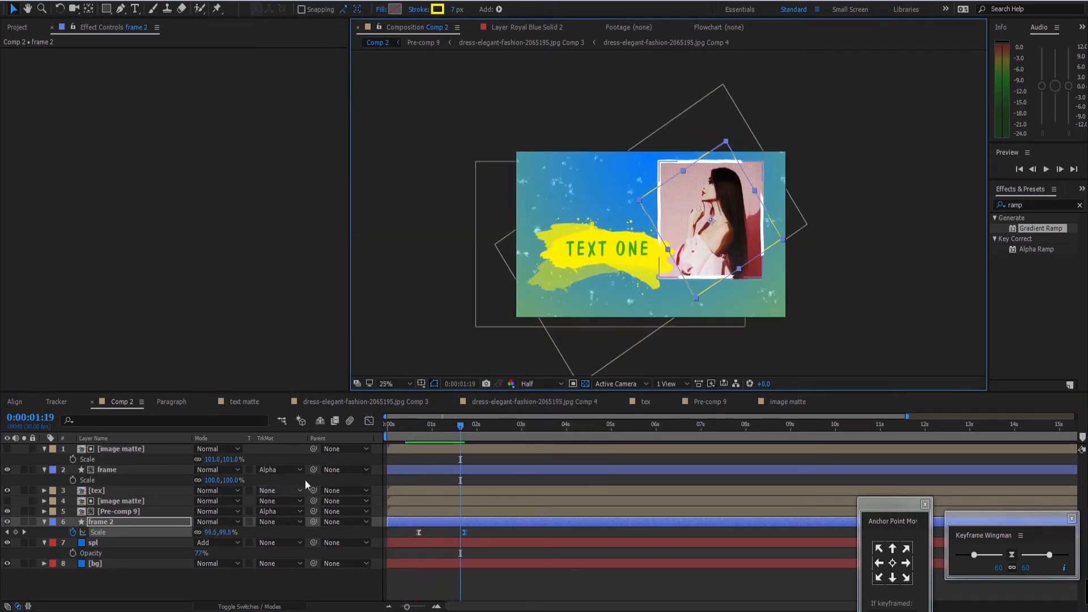
Review the yellow frame's scale-up again from its first scale keyframe at 0:00:00:21.
click(155, 523)
click(471, 536)
click(420, 435)
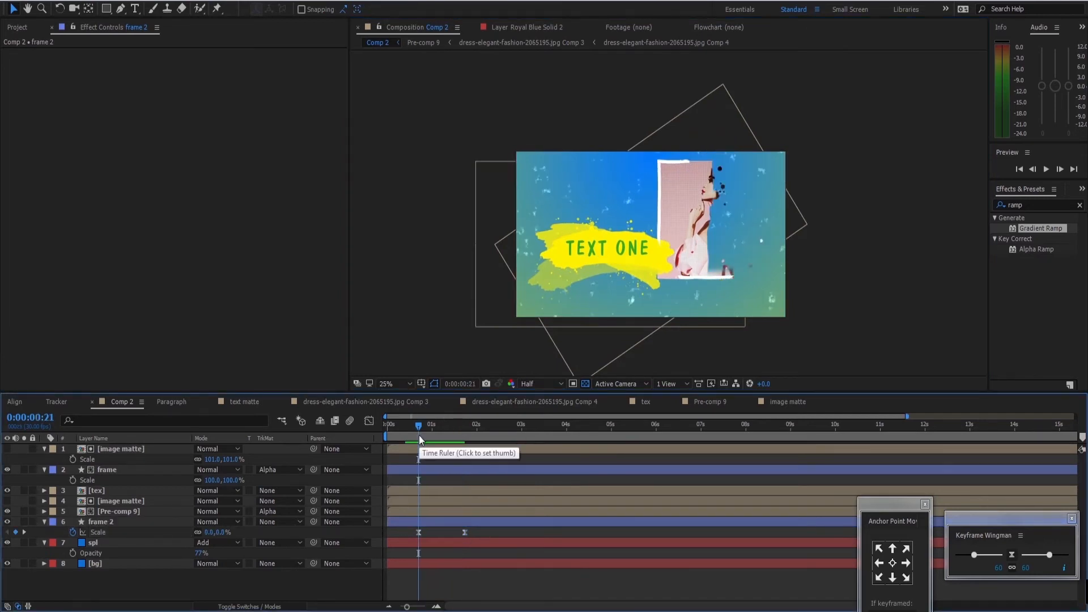
key(space)
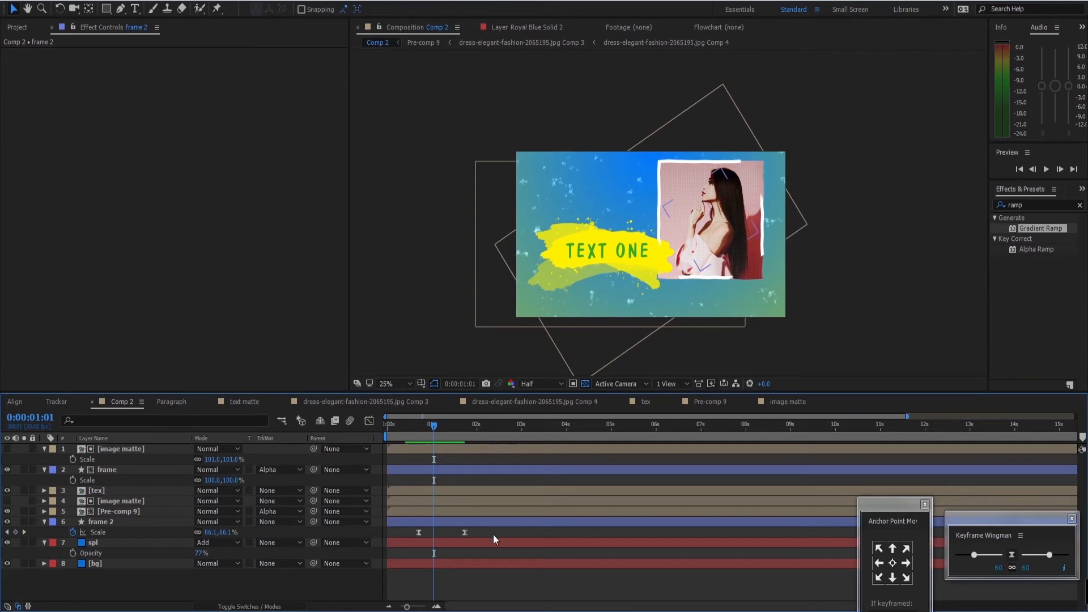
Shorten frame 2's scale-up to end at about one second and shift the layer slightly earlier in the timeline.
drag(465, 533, 443, 538)
drag(451, 423, 397, 423)
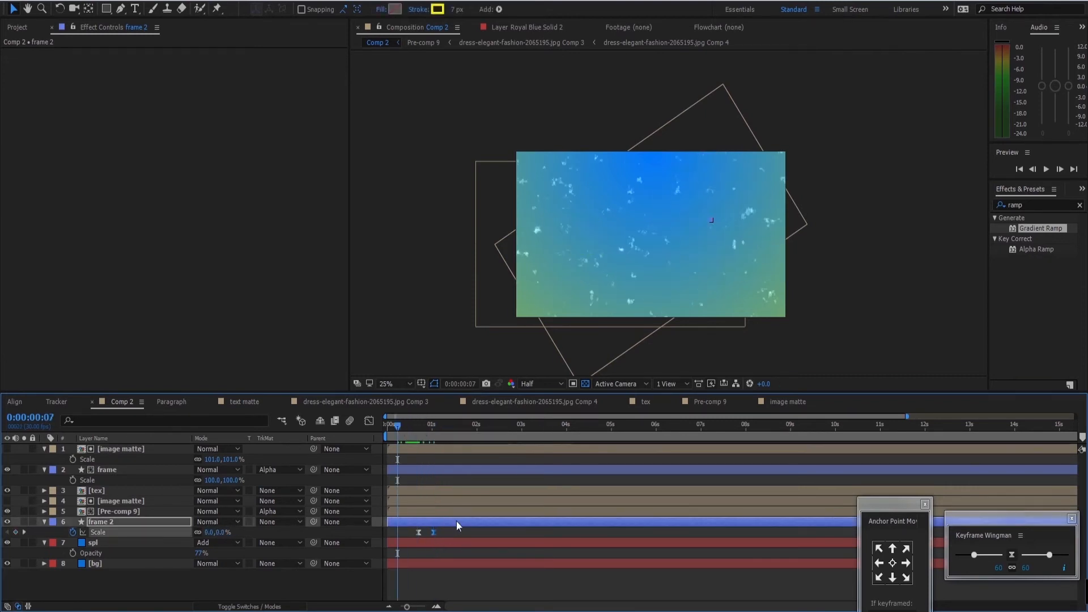
drag(459, 525, 451, 527)
key(space)
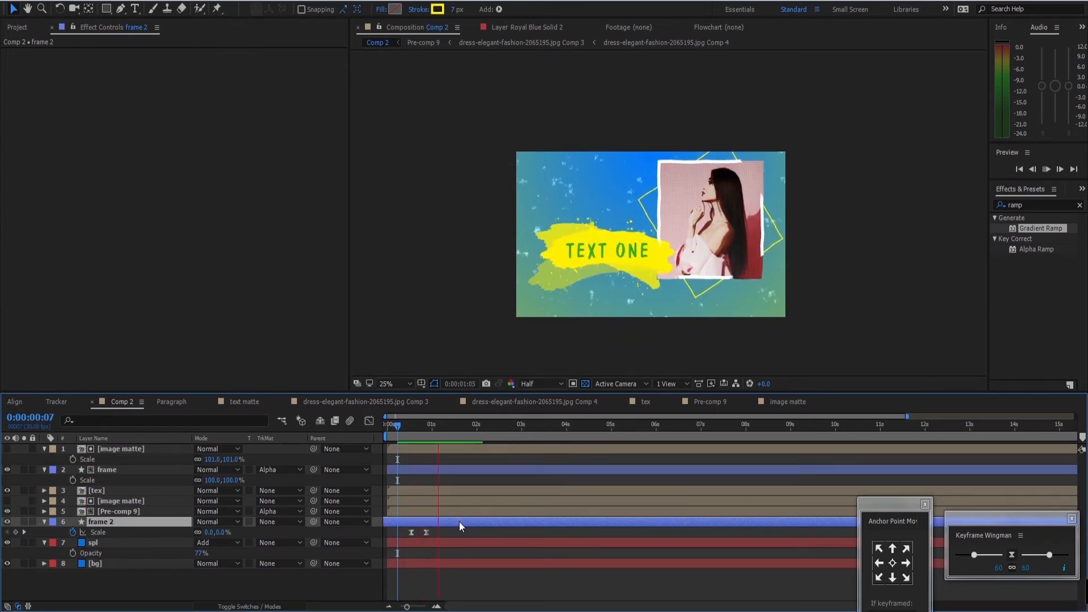
drag(426, 533, 430, 533)
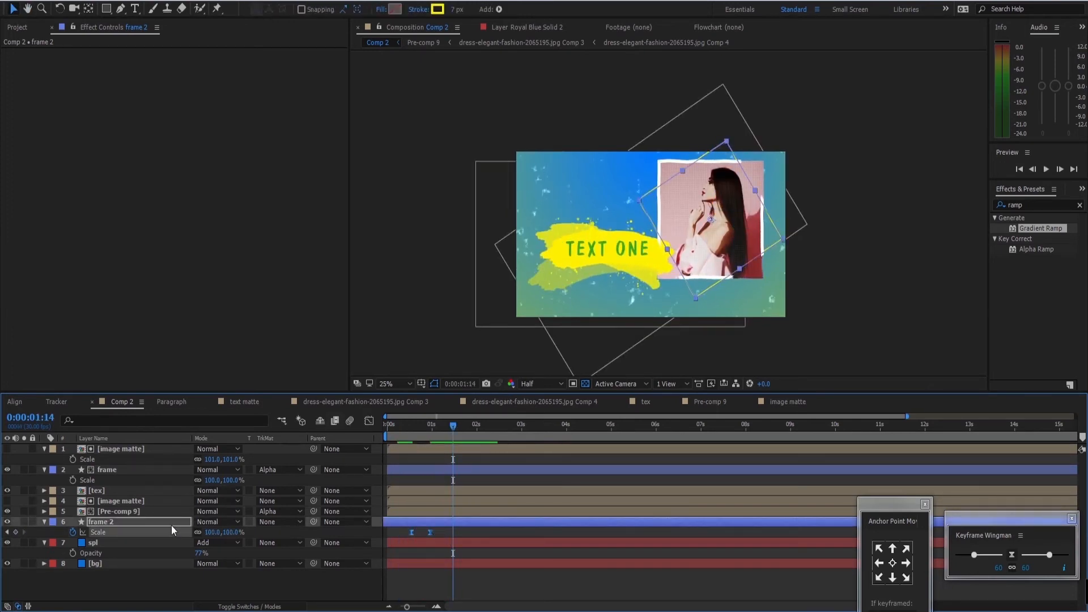
Rotate frame 2 to -18° and offset it slightly down and to the left behind the photo.
key(r)
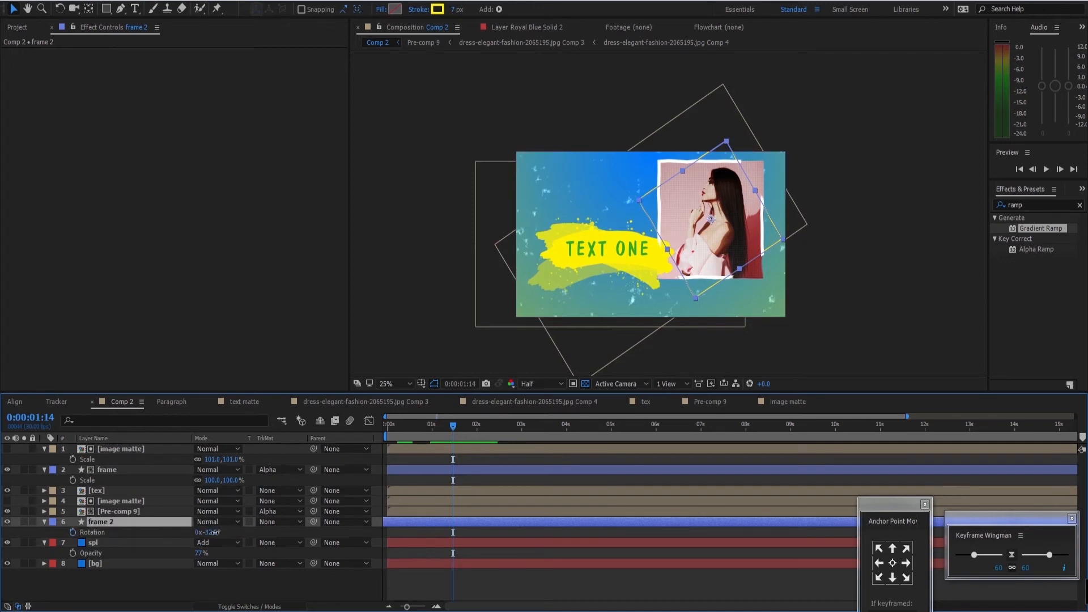
drag(214, 532, 223, 532)
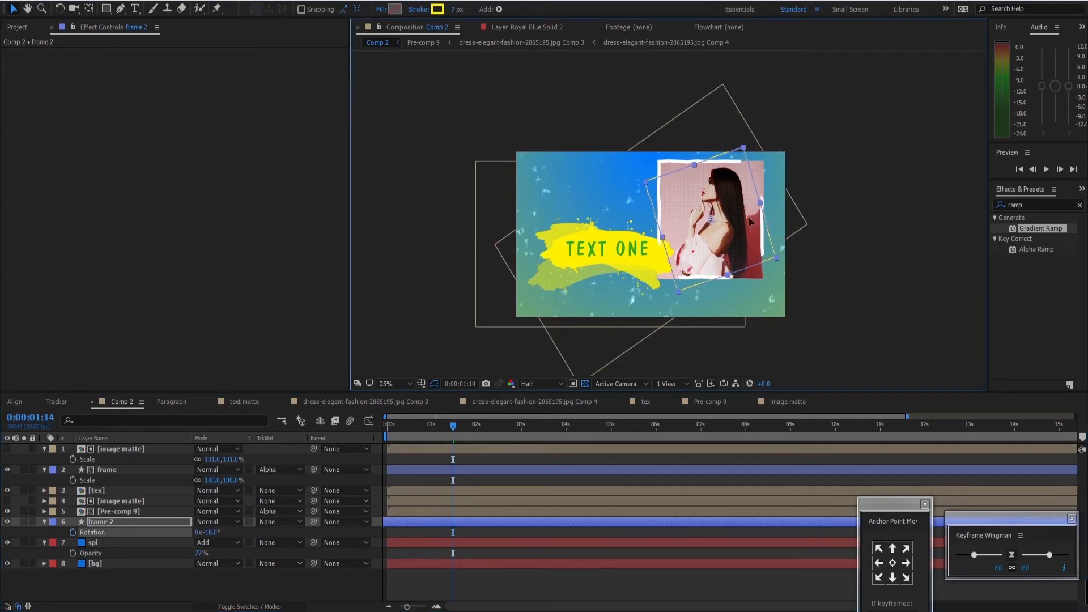
drag(750, 216, 741, 230)
Play the Comp 2 reveal from the start and inspect the tilted yellow frame at 0:00:01:22 and 0:00:01:02.
key(space)
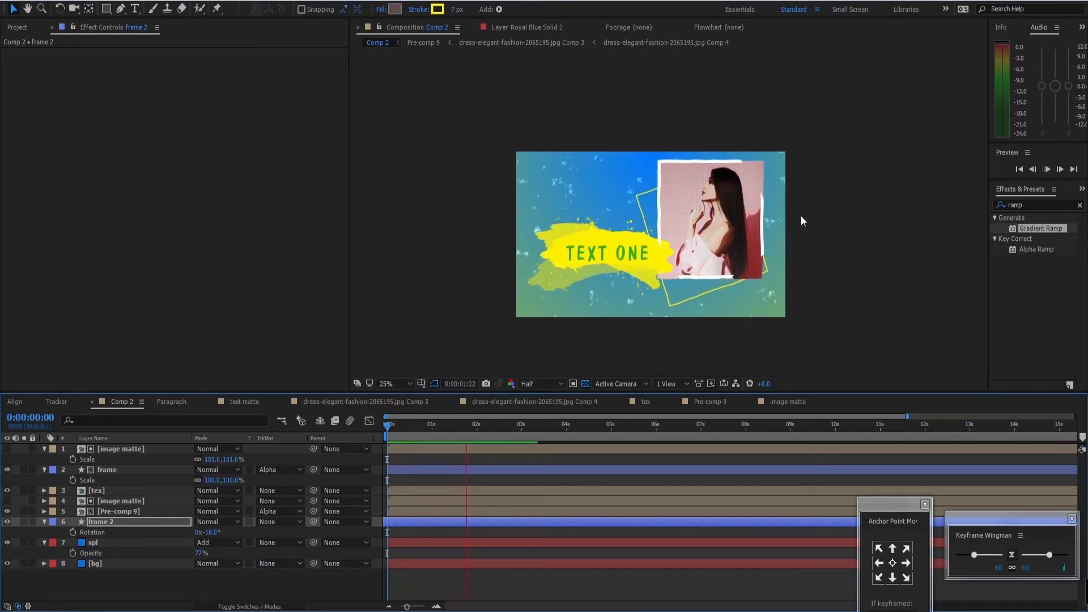
key(space)
key(period)
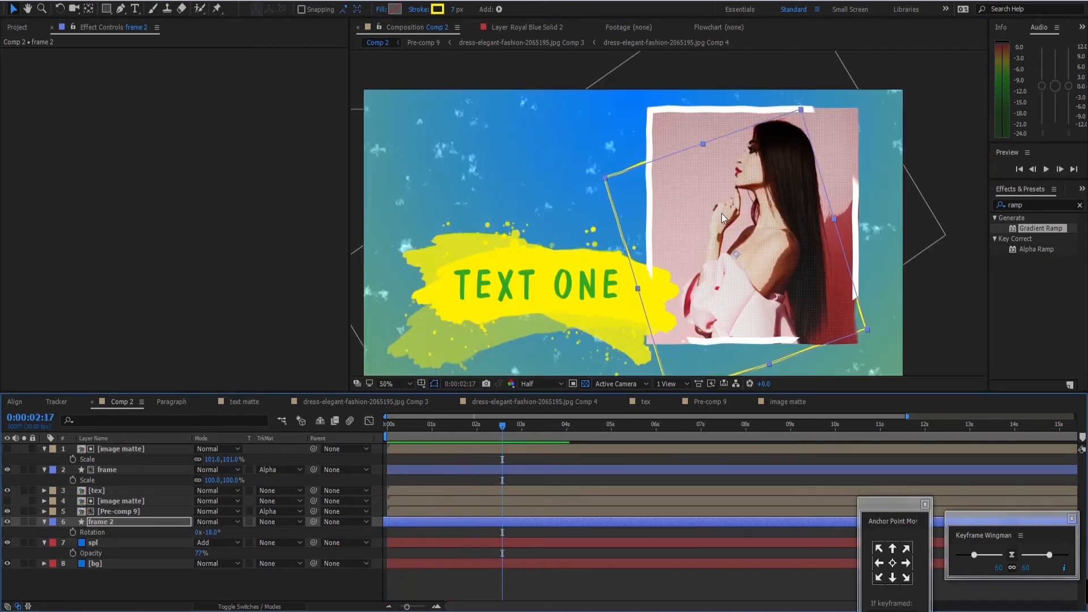
key(comma)
key(space)
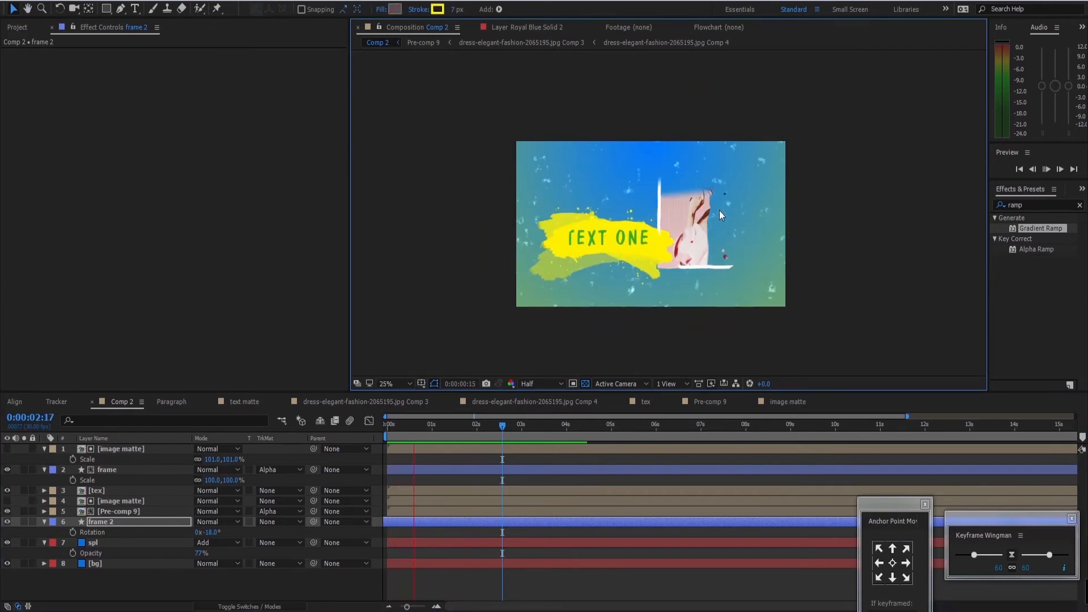
key(space)
key(period)
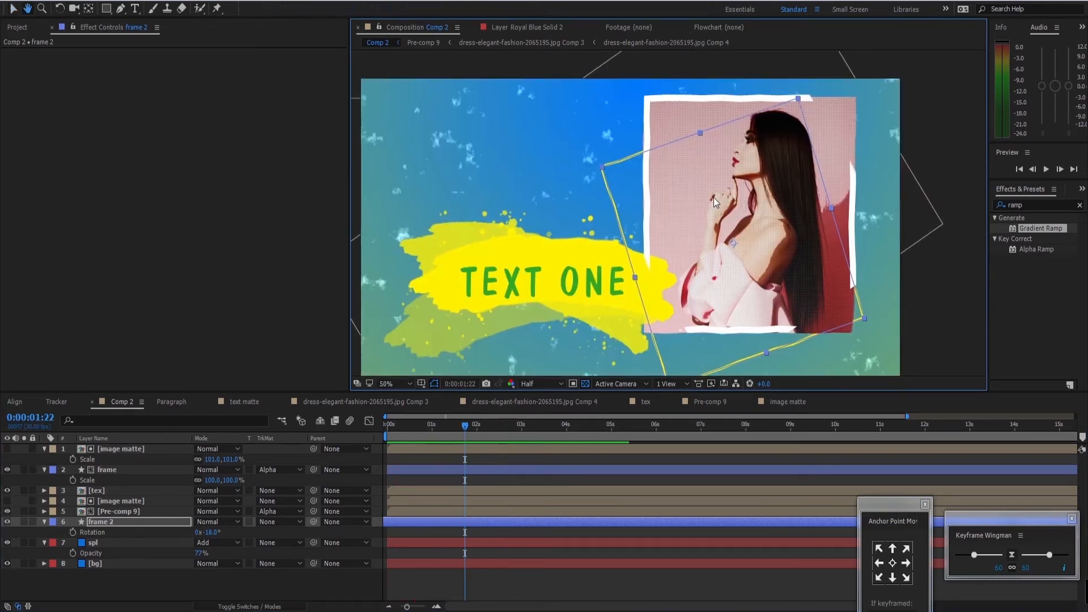
drag(530, 155, 586, 155)
scroll(563, 147, down, 1)
scroll(580, 164, up, 1)
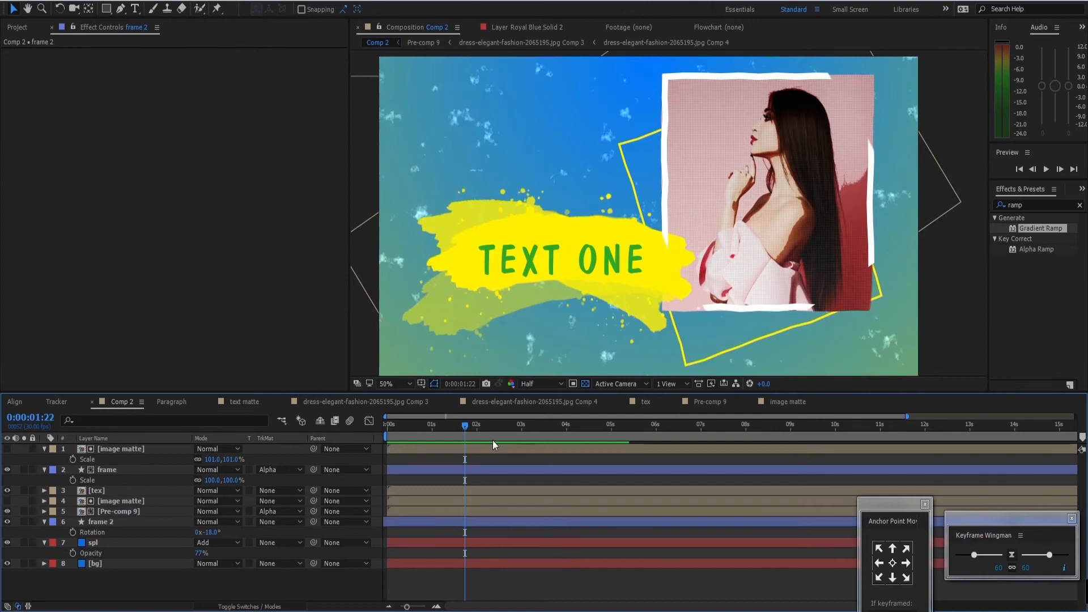
drag(465, 426, 435, 426)
scroll(639, 228, down, 2)
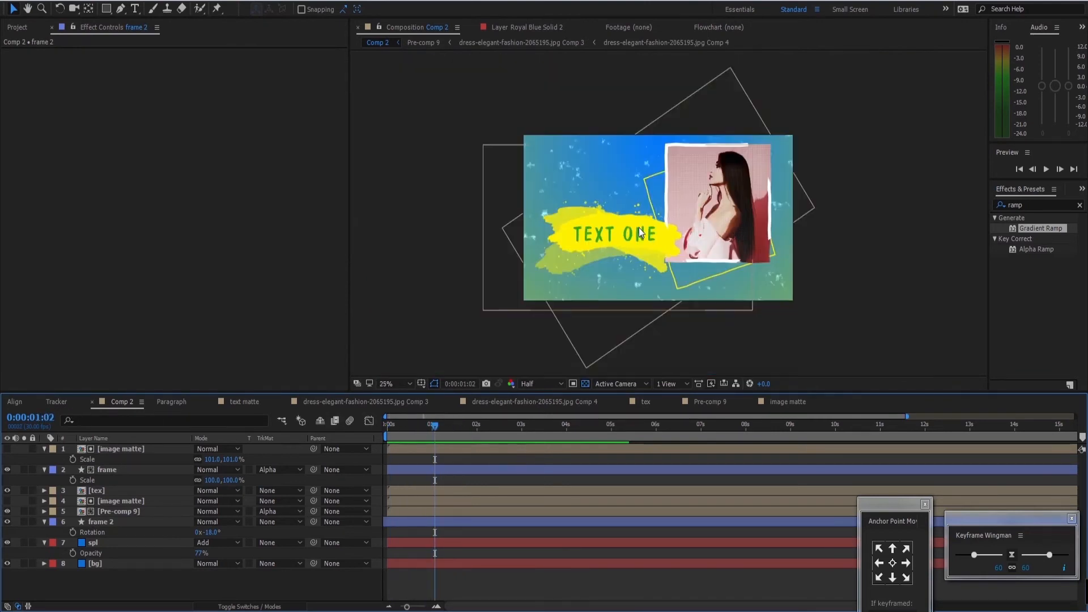
Try the Fill effect on the spl noise layer.
click(117, 542)
click(8, 542)
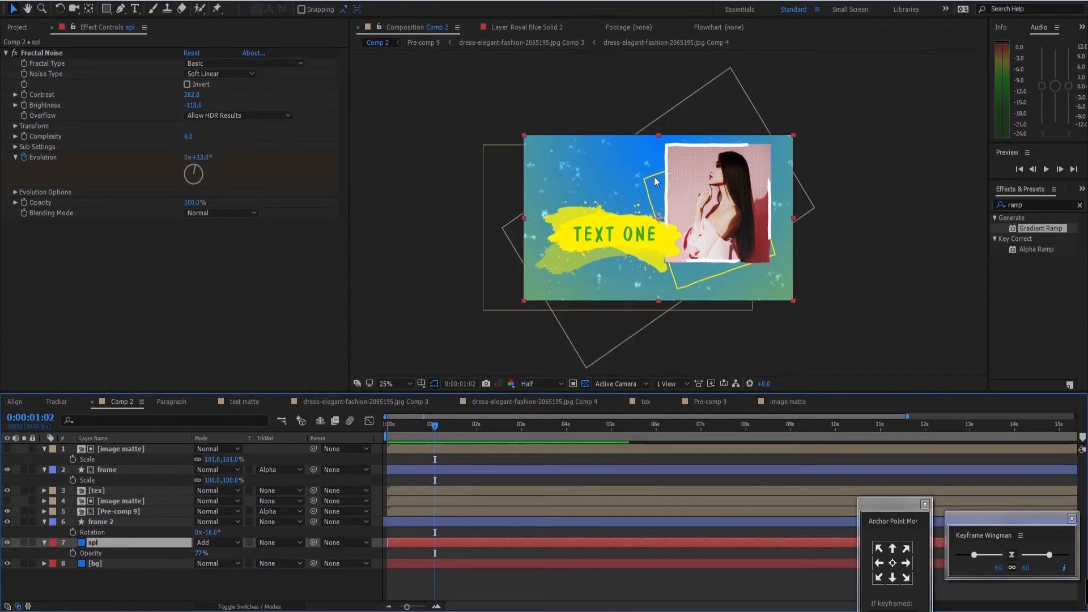
scroll(657, 169, up, 4)
scroll(527, 172, down, 2)
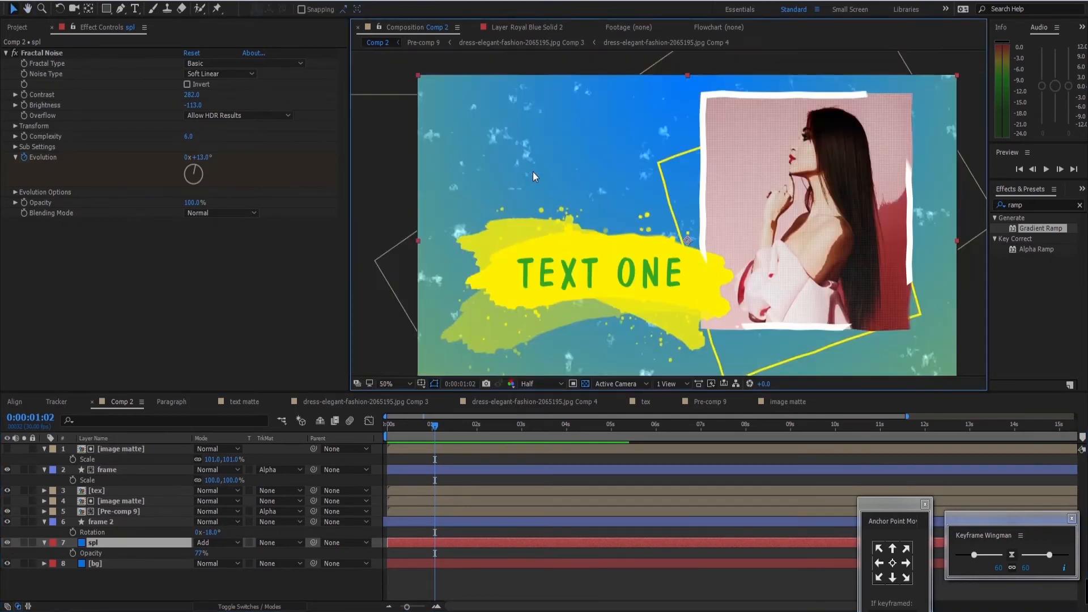
click(1037, 204)
text(fill)
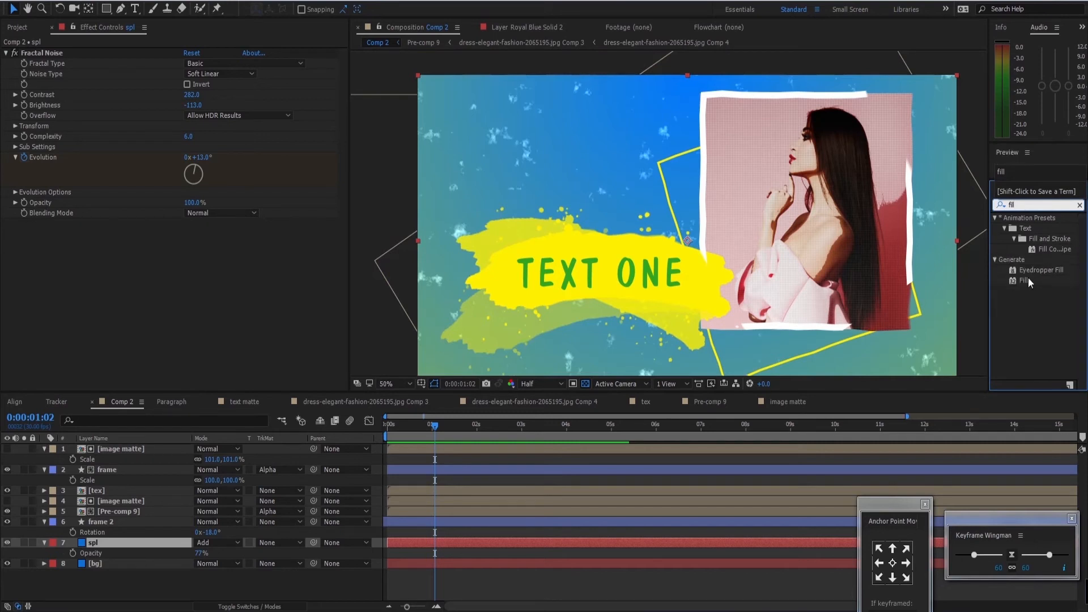
double_click(1025, 280)
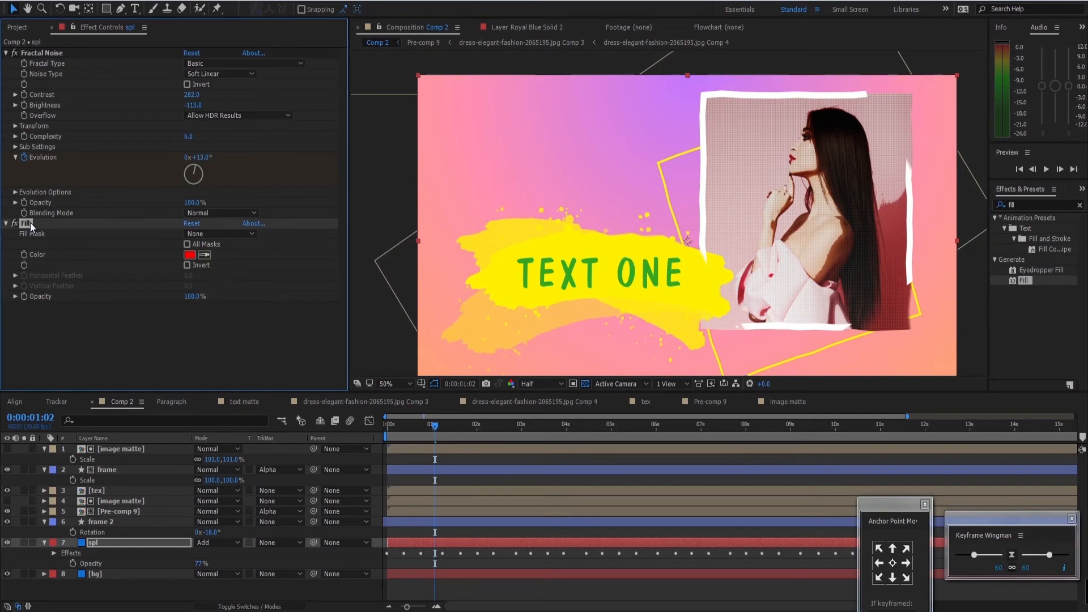
click(59, 266)
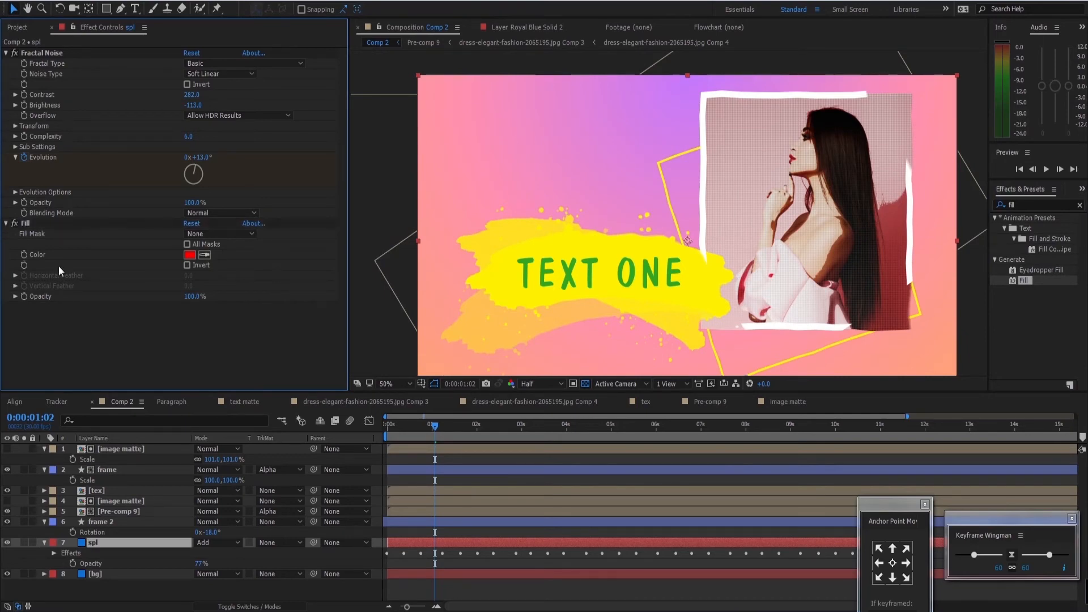
click(31, 222)
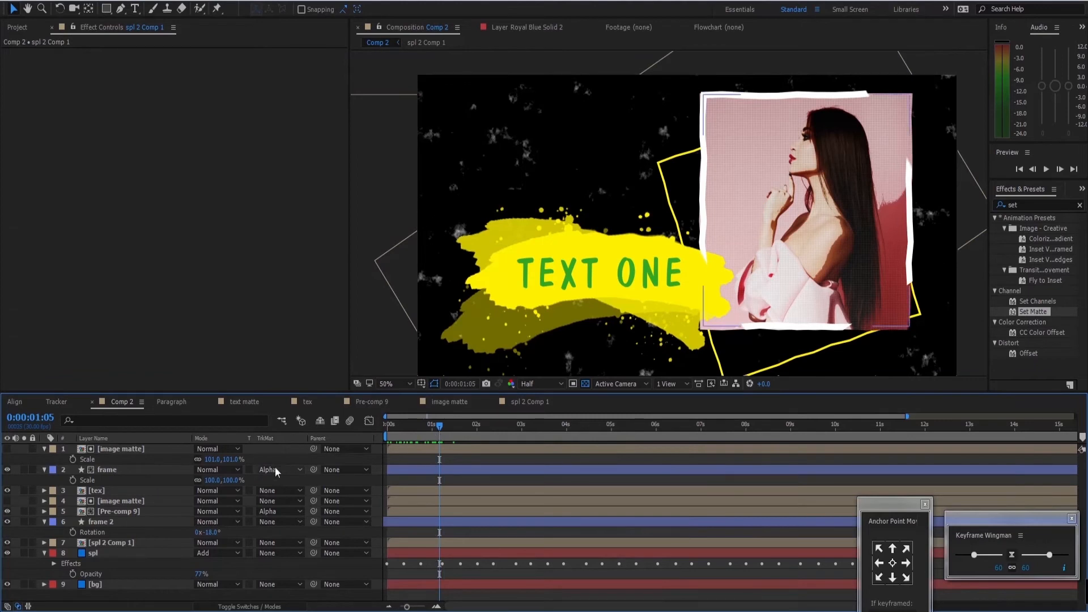
Open spl 2 Comp 1 and set Black Solid 1's track matte to Luma Matte "spl 2".
click(128, 543)
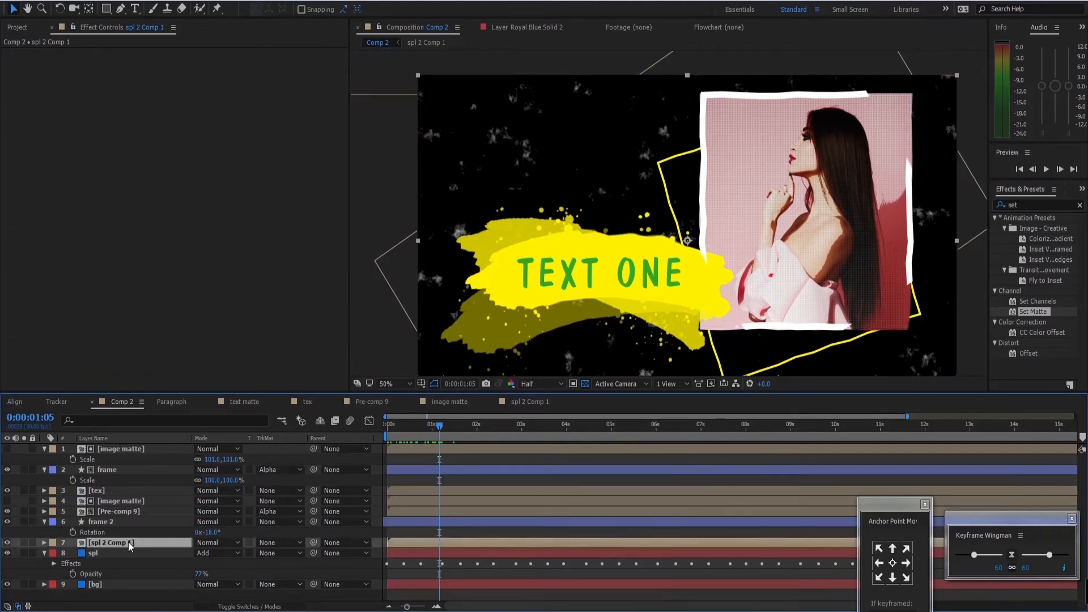
double_click(127, 542)
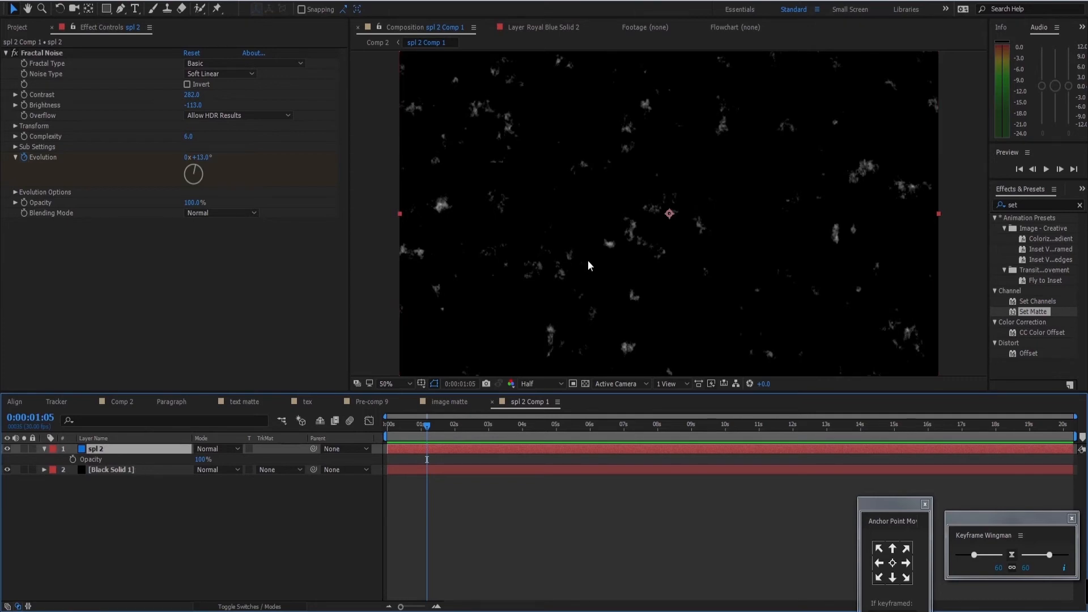
click(114, 470)
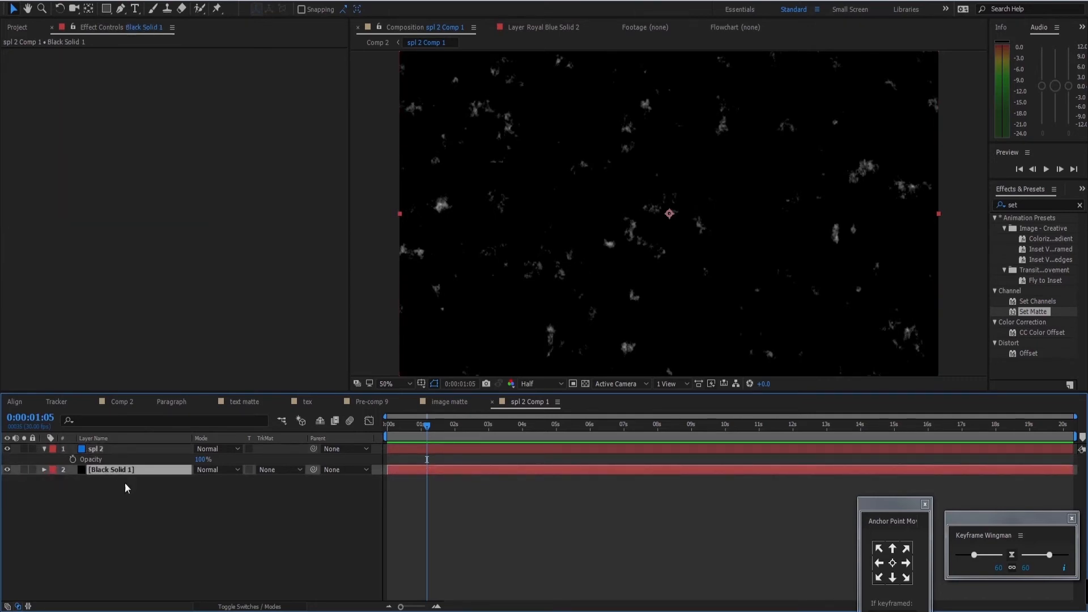
click(274, 470)
click(294, 501)
click(274, 471)
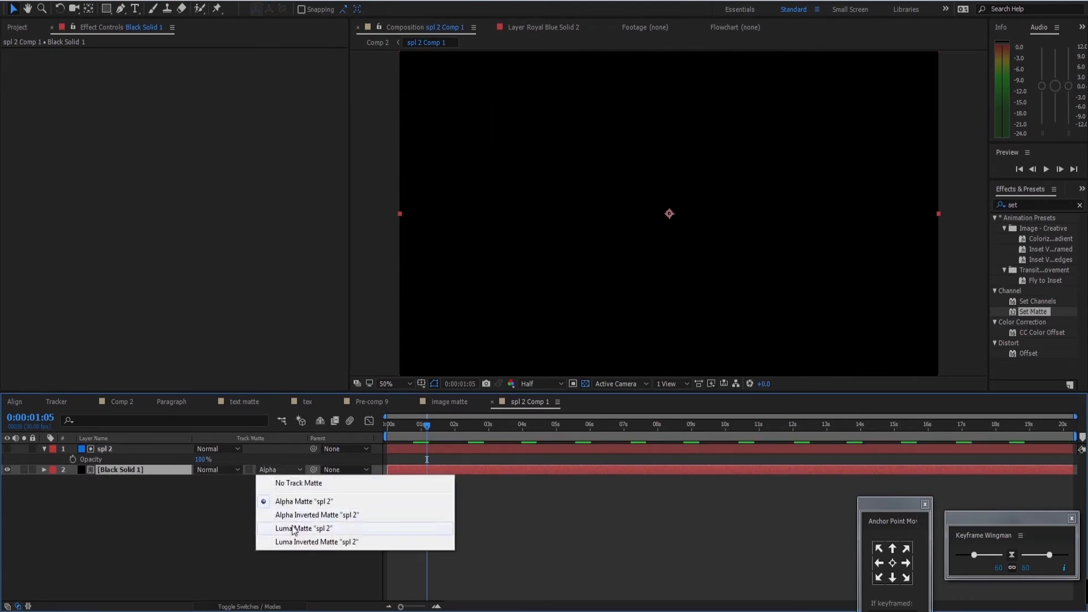
click(294, 528)
Check Black Solid 1's track matte options and the layers' source names in spl 2 Comp 1.
click(277, 470)
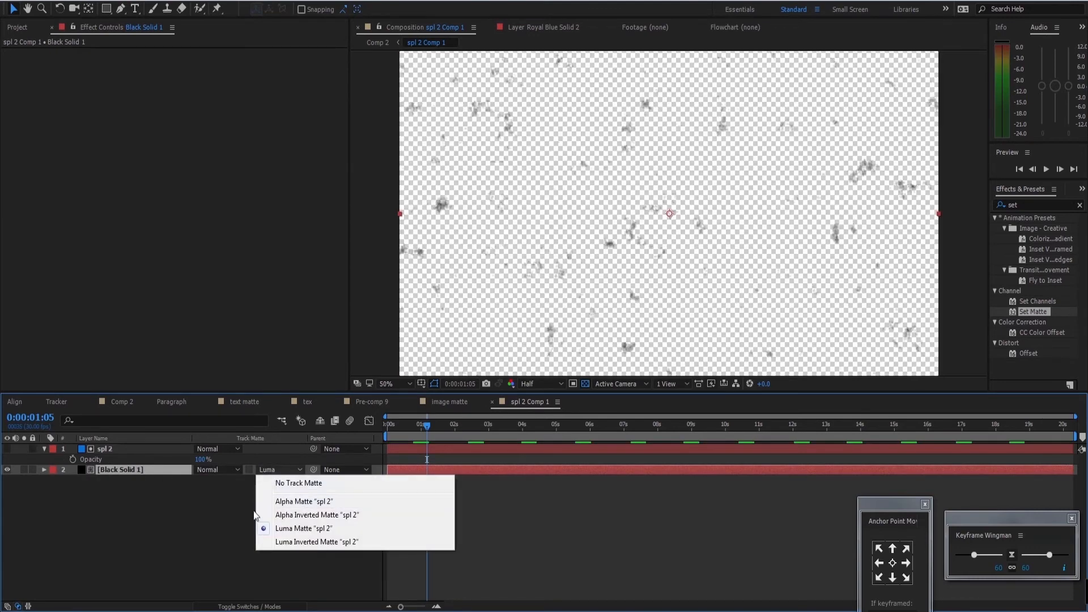
click(199, 489)
click(131, 470)
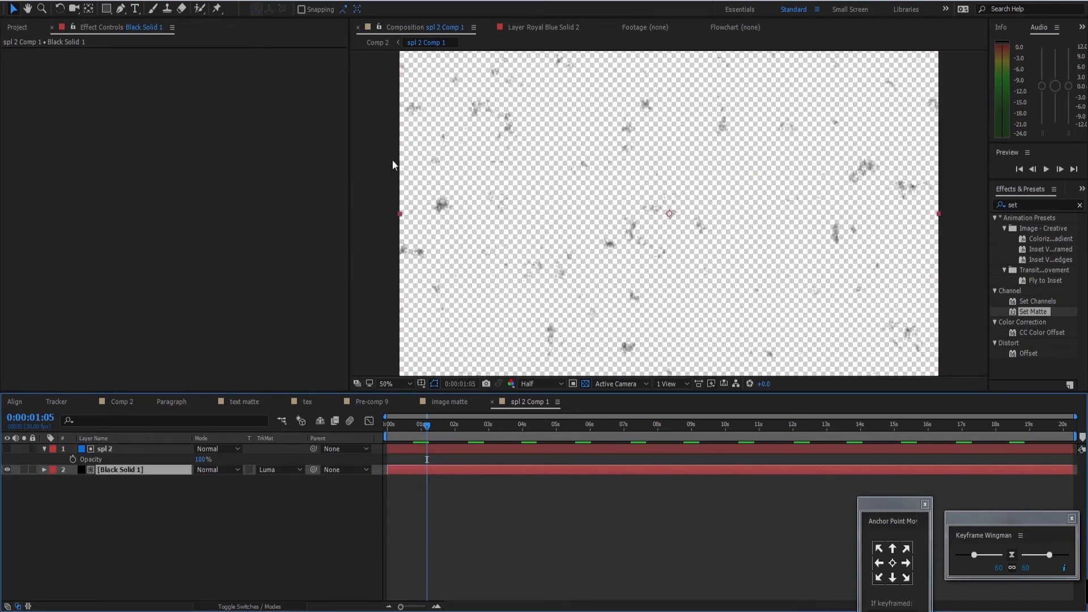
click(153, 485)
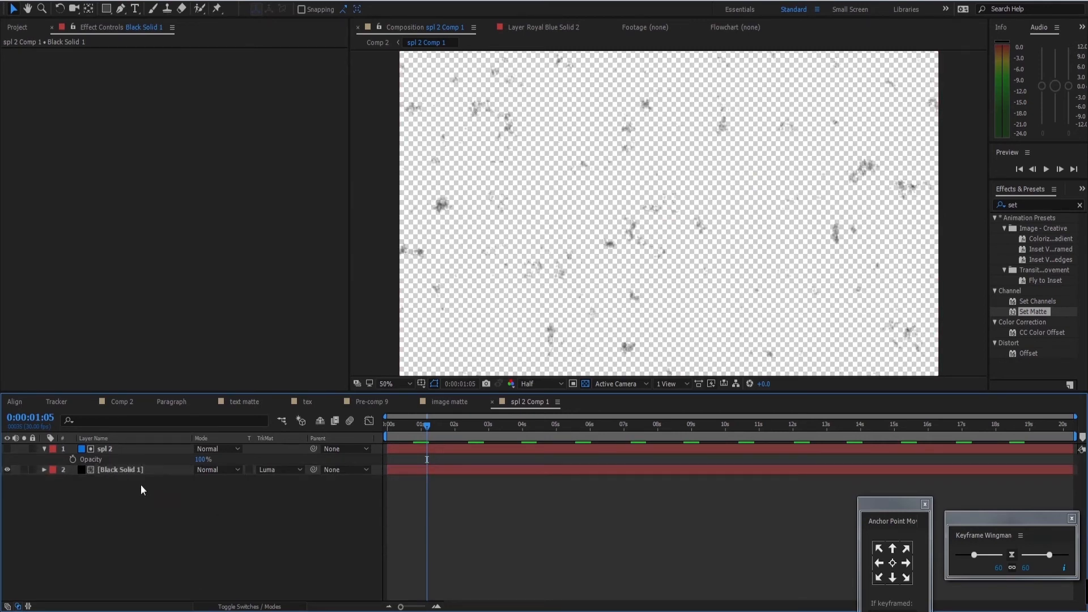
click(123, 442)
click(282, 466)
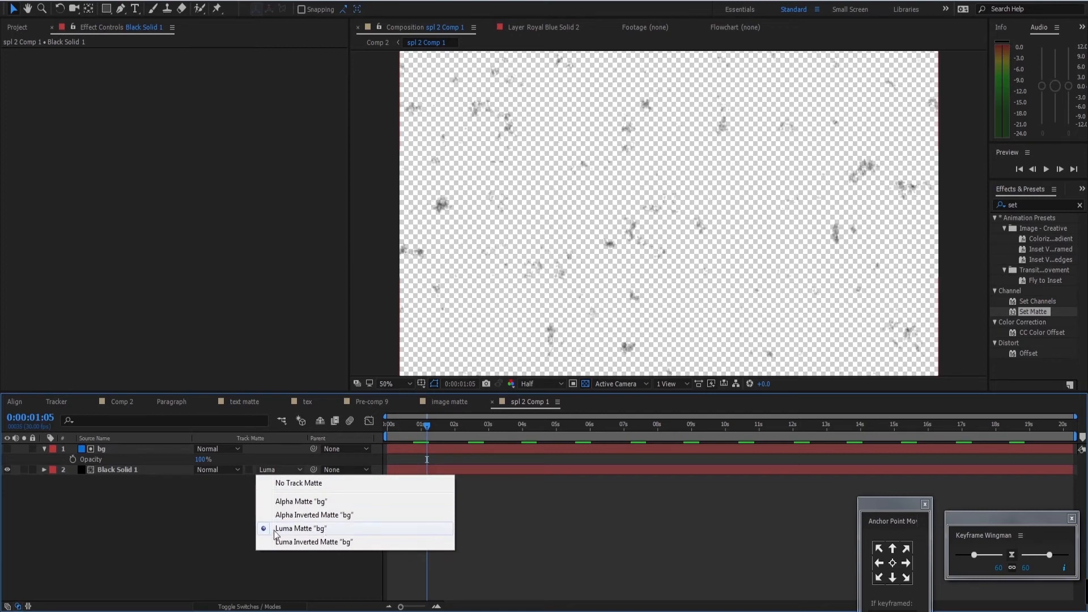
click(131, 479)
Return to Comp 2 and apply the Fill and Levels effects to the spl 2 Comp 1 layer.
click(122, 401)
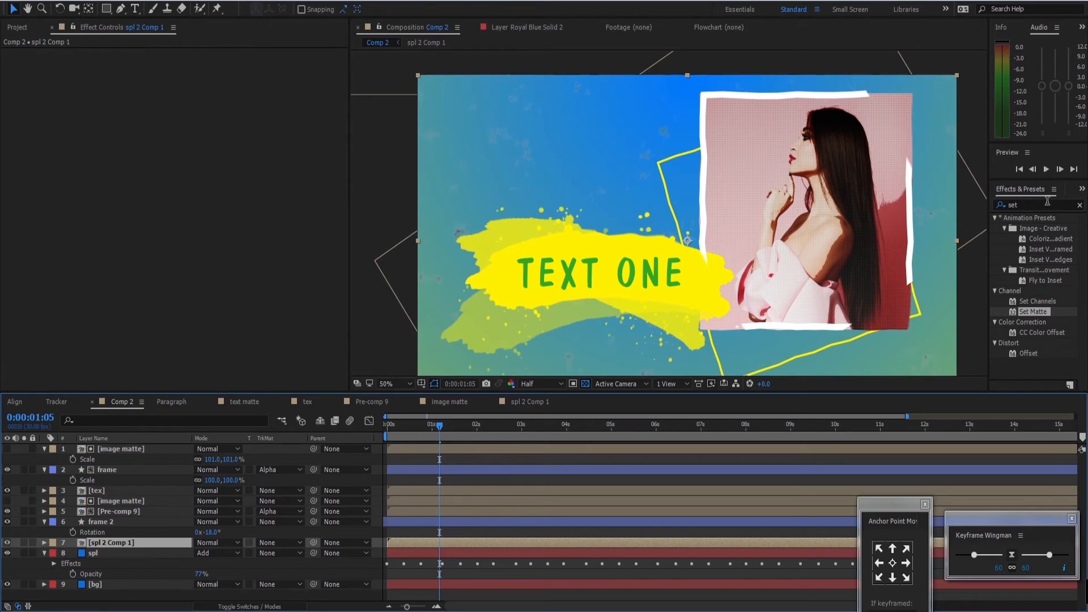
click(1047, 204)
text(ill)
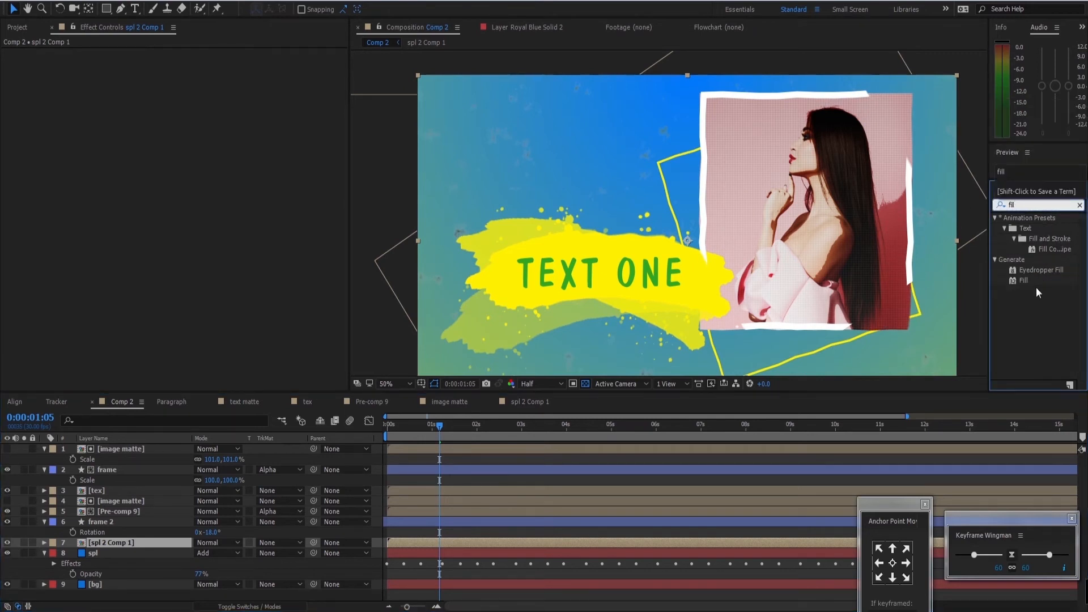
double_click(1023, 280)
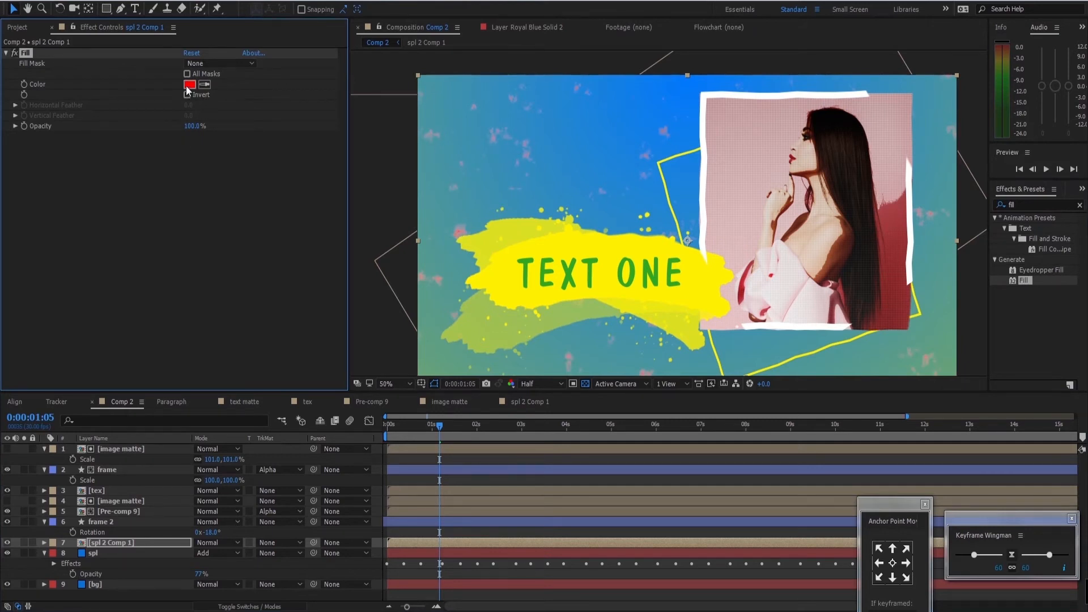
double_click(1037, 203)
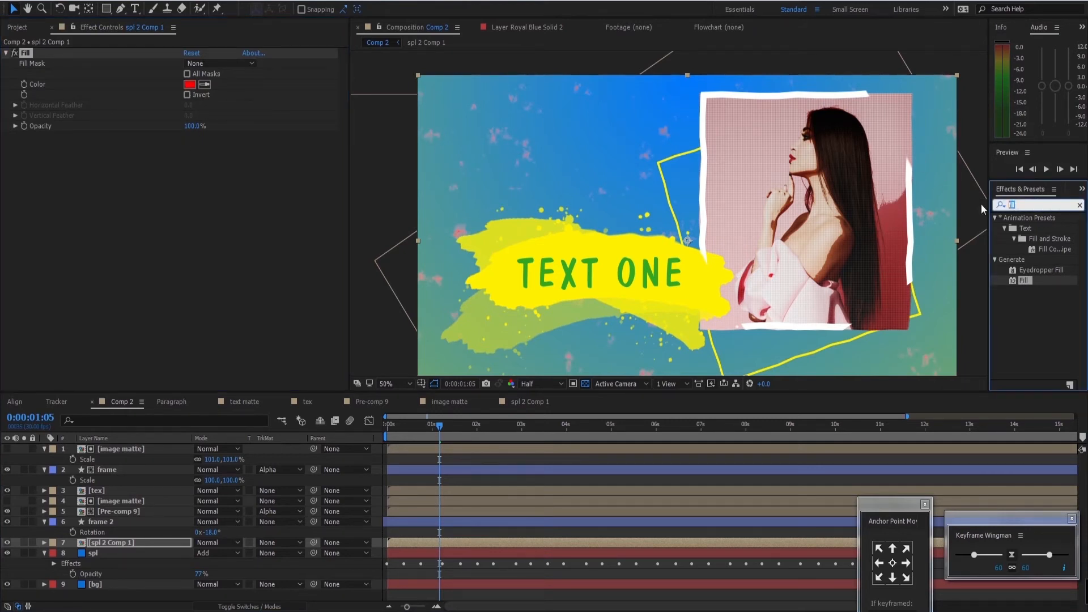
text(lev)
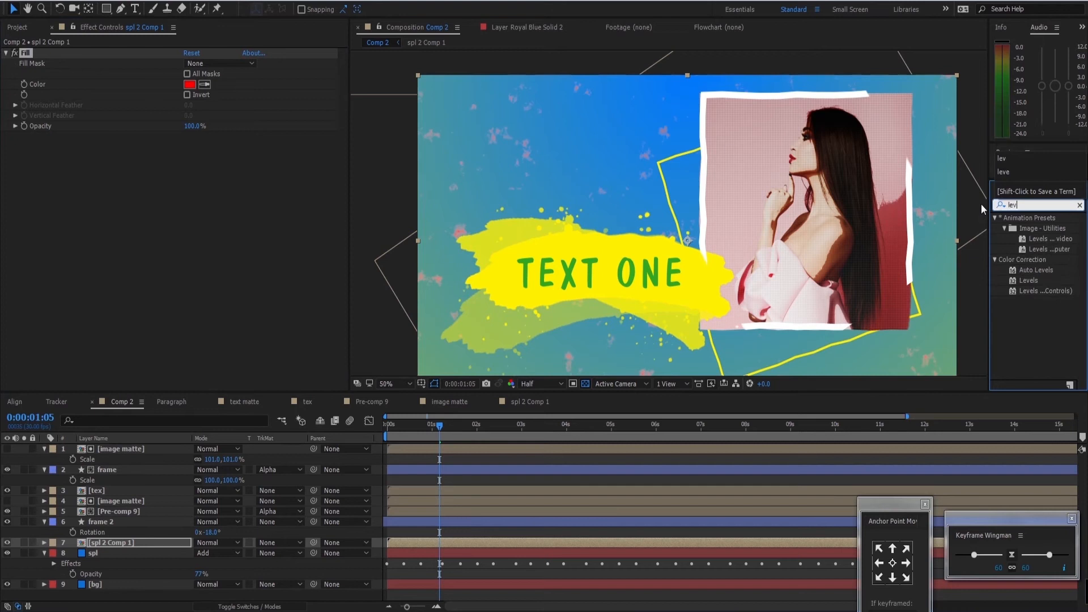
double_click(1037, 280)
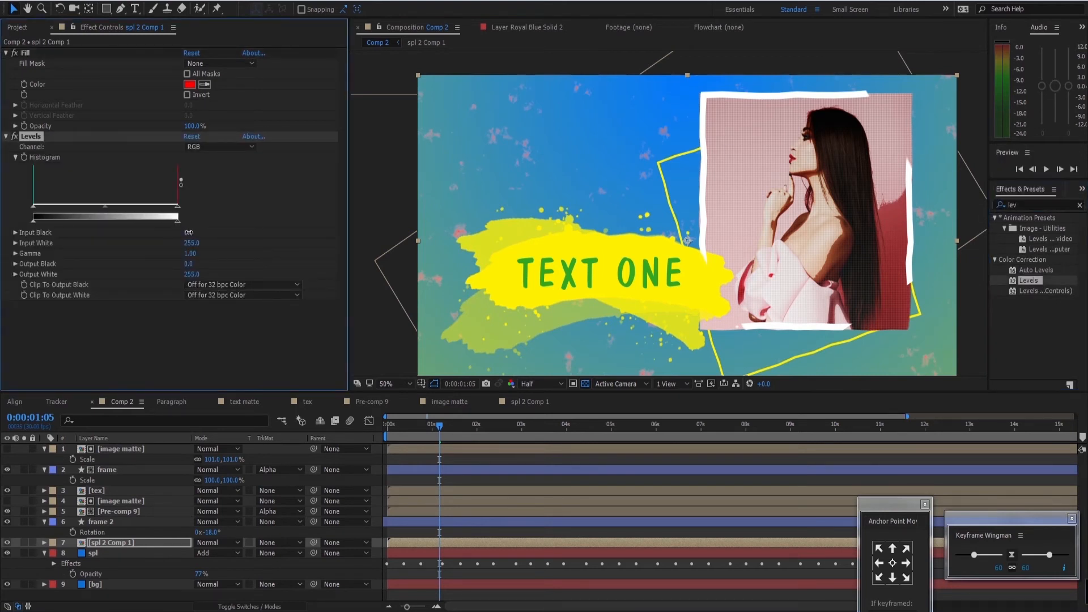
Try adjusting the RGB input and output values of Levels on spl 2 Comp 1.
drag(213, 228, 236, 232)
key(ctrl+z)
drag(284, 238, 194, 268)
drag(190, 264, 404, 261)
key(ctrl+z)
Set Levels to the Alpha channel with Alpha Input White 94.4, and sample the yellow brush stroke as the Fill color.
click(227, 147)
click(212, 214)
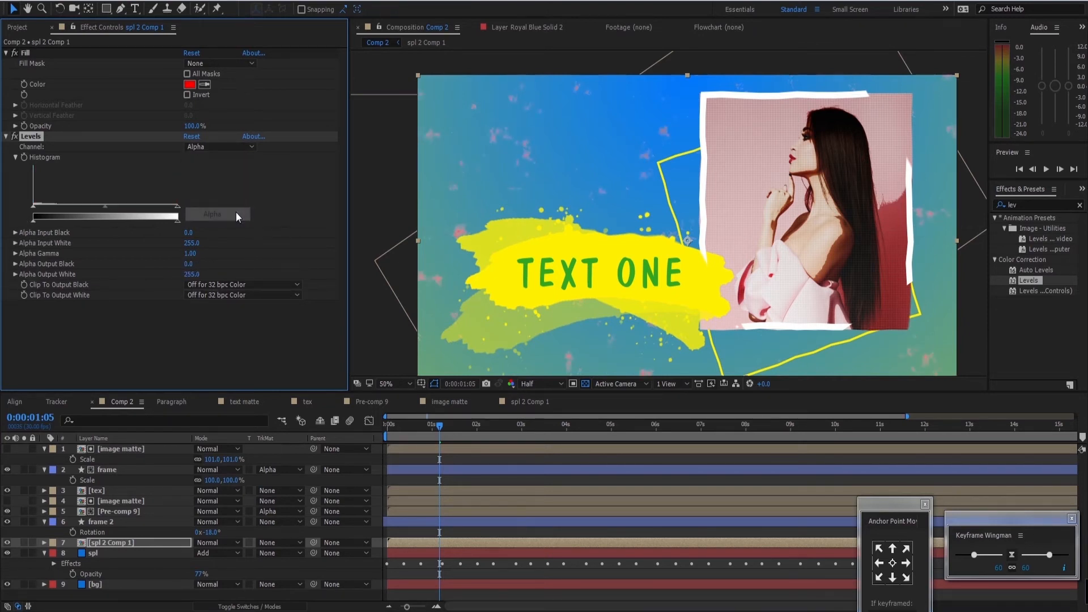
drag(193, 232, 128, 226)
click(31, 137)
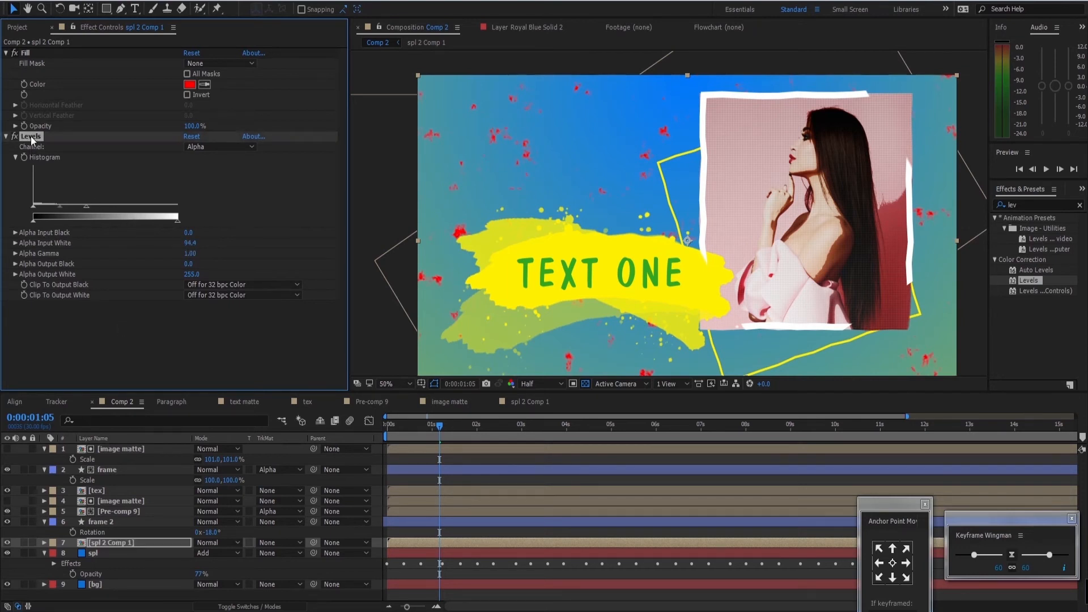
click(204, 84)
click(561, 241)
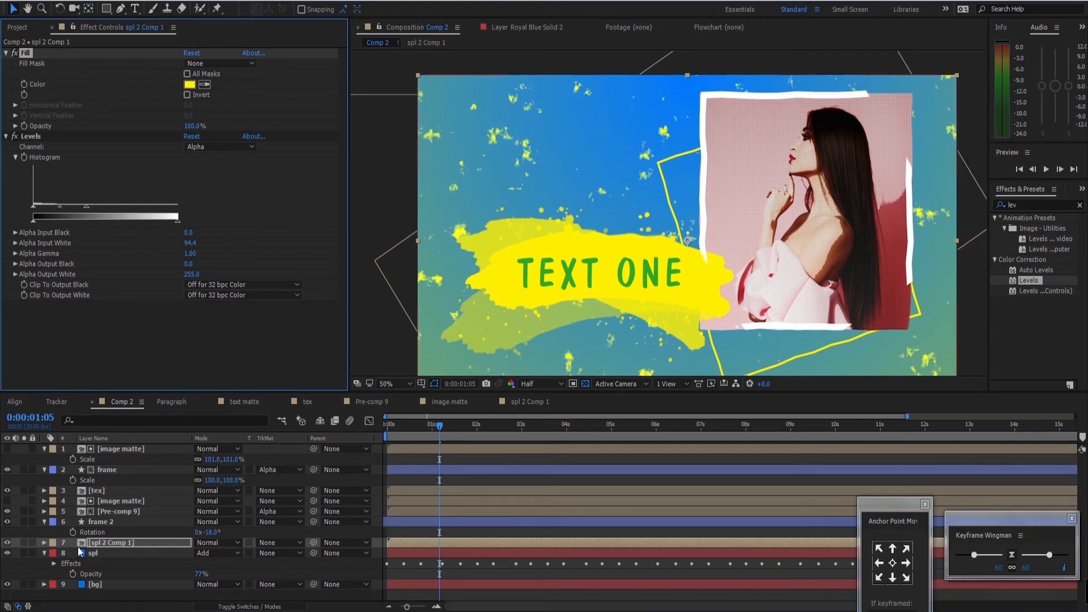
Scale down the spl 2 Comp 1 splatter layer, move it to the top of the layer stack and rotate it to -89°.
click(153, 545)
key(s)
drag(209, 557, 190, 557)
drag(111, 544, 173, 471)
key(r)
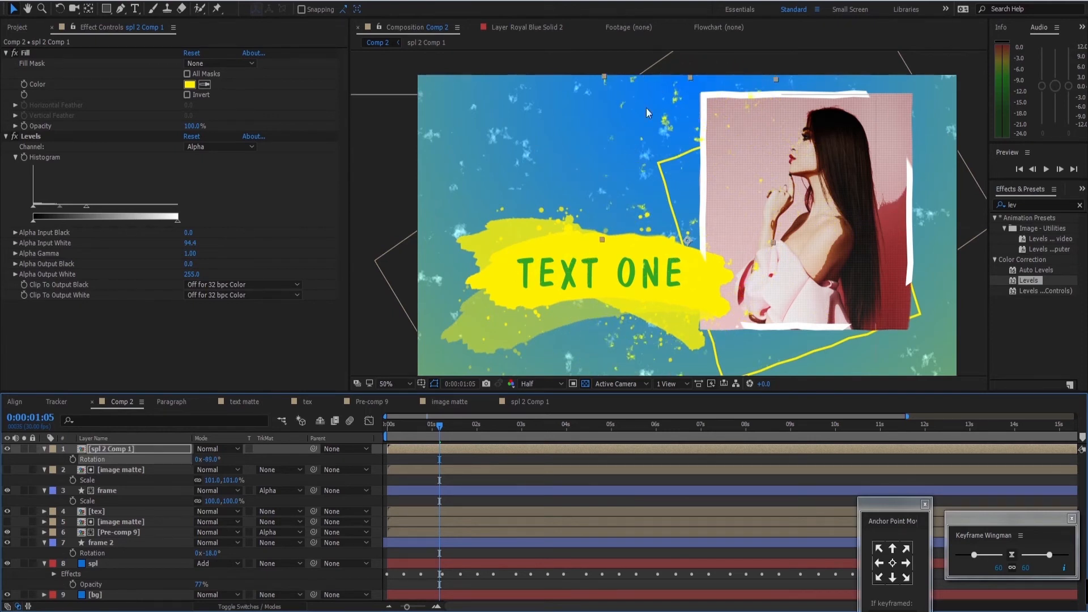
Preview the Comp 2 animation with the rotated yellow splatter layer.
key(space)
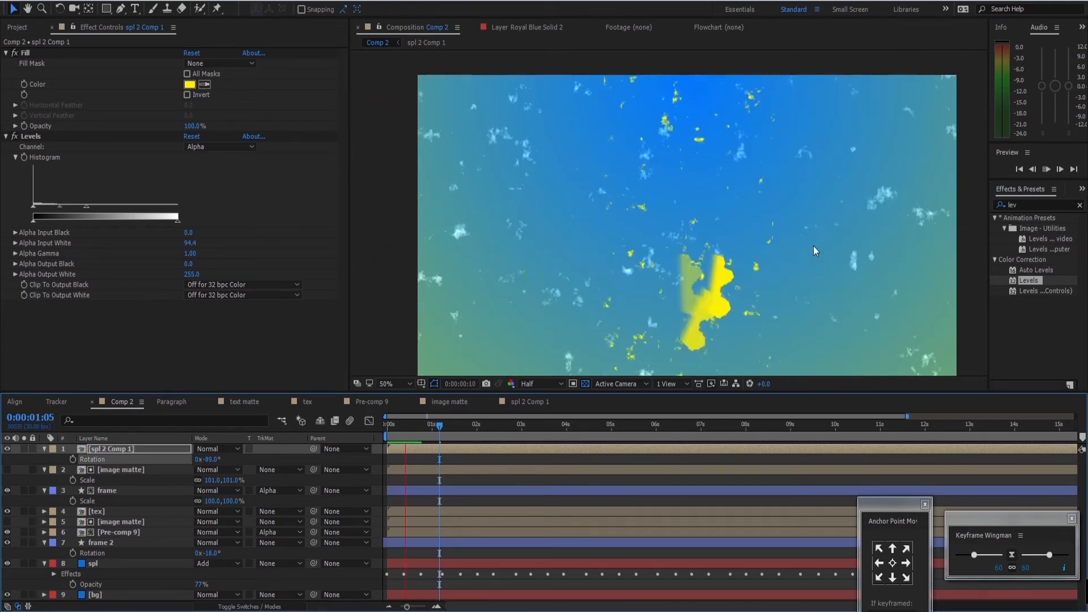
key(space)
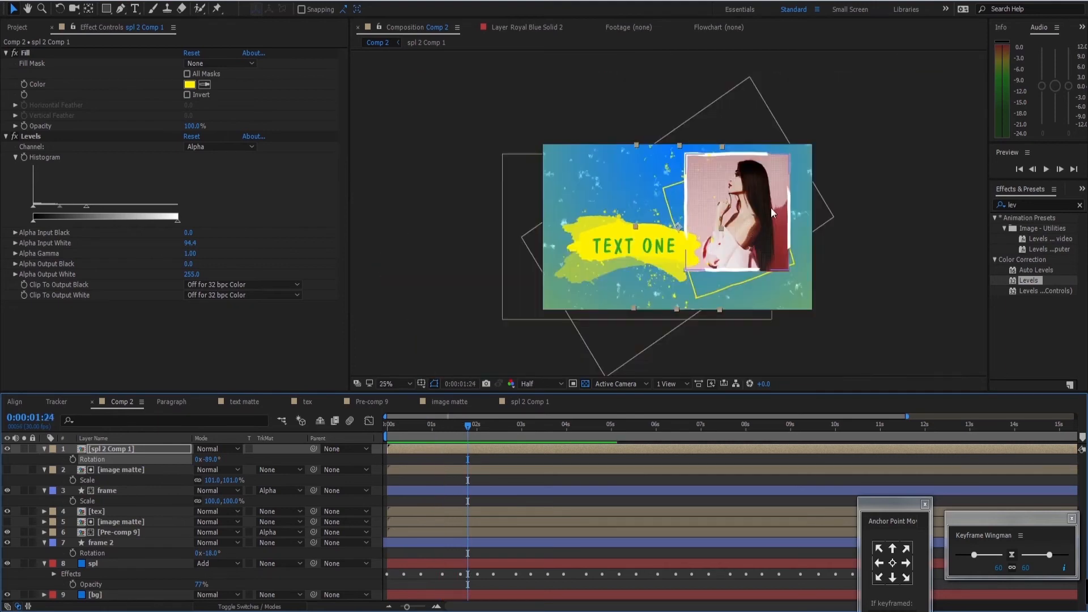
key(space)
scroll(675, 215, down, 4)
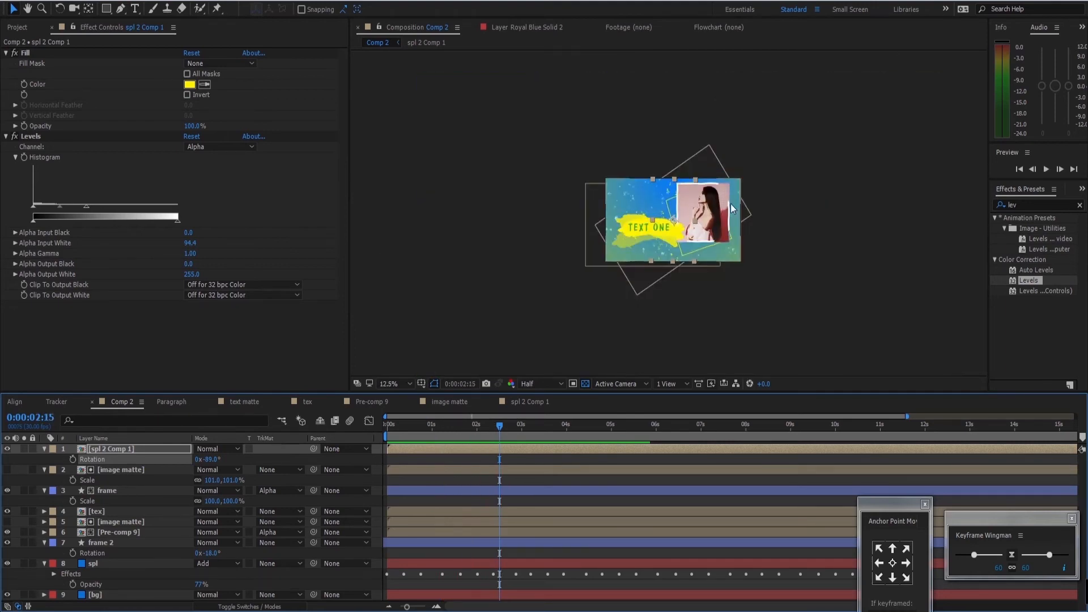
scroll(690, 209, up, 4)
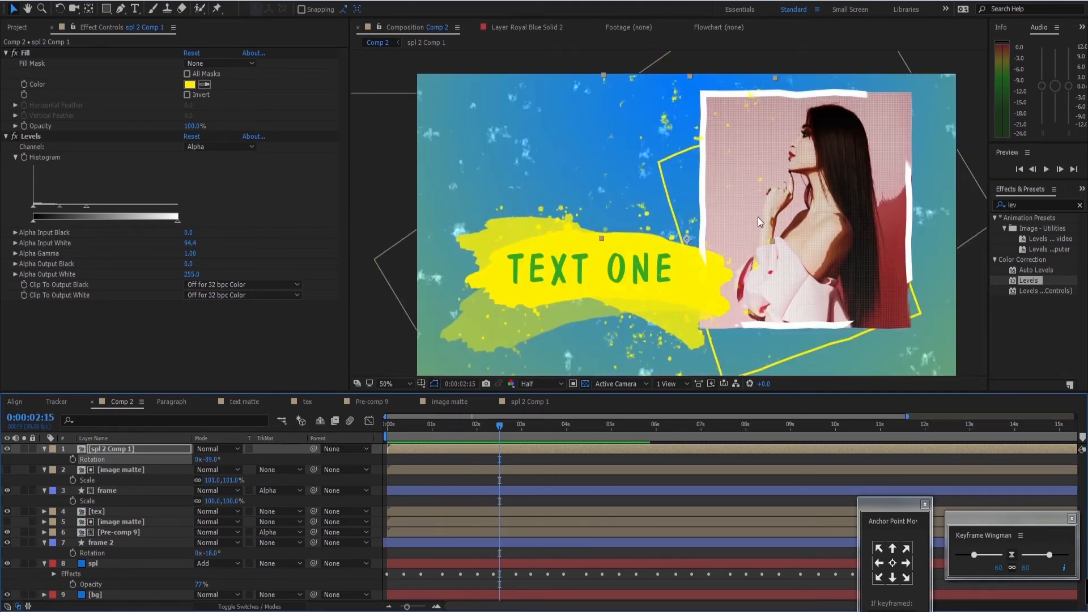
Show only the keyframed properties of all Comp 2 layers and examine the splatter, image matte and frame layers in the stack.
click(121, 449)
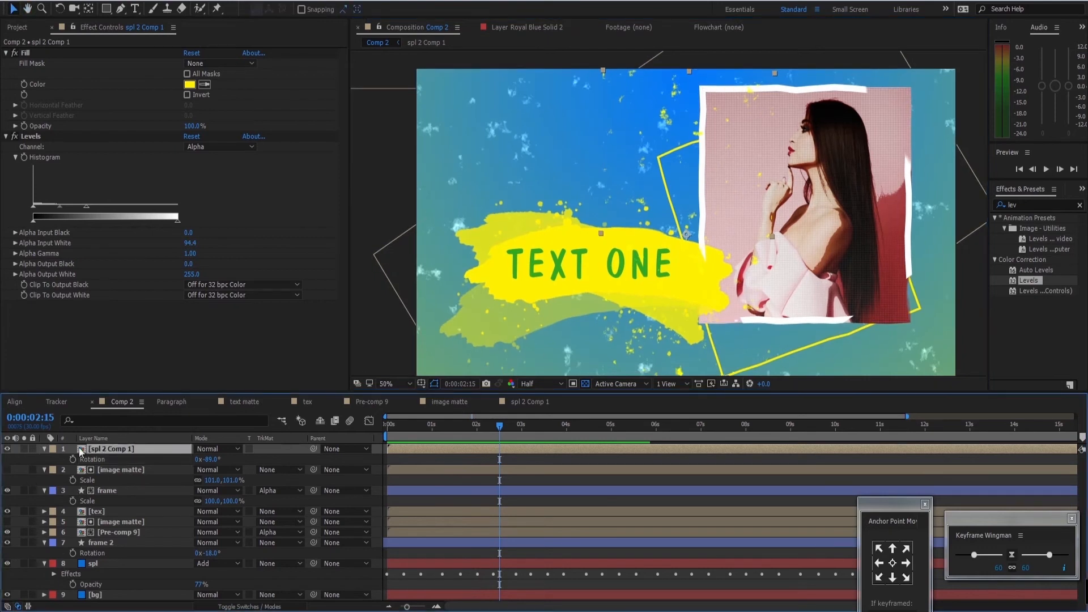
click(45, 449)
key(ctrl+a)
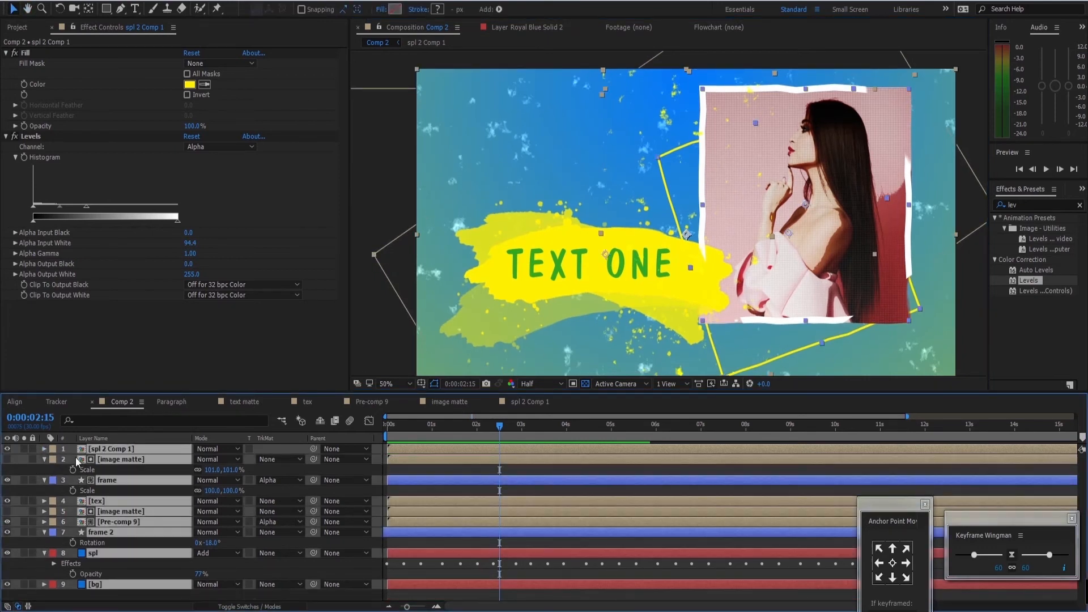
key(u)
click(139, 582)
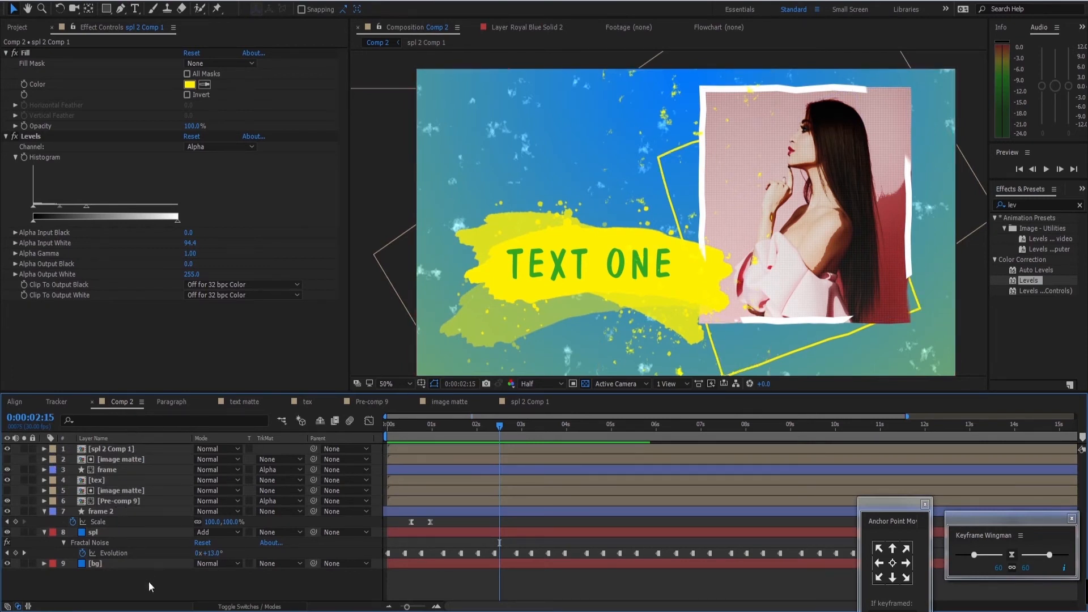
click(123, 447)
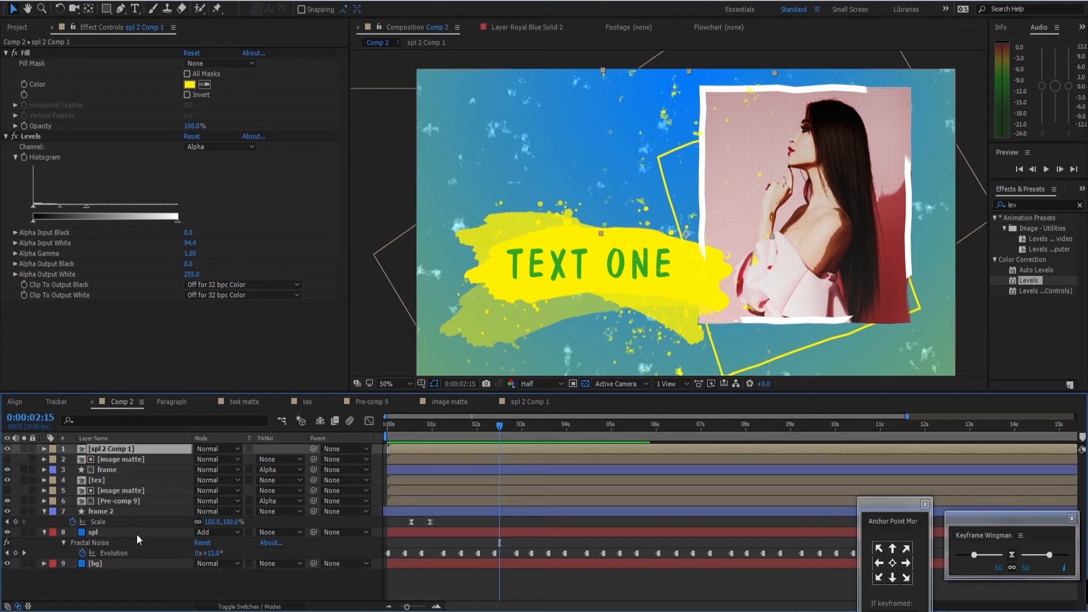
click(107, 576)
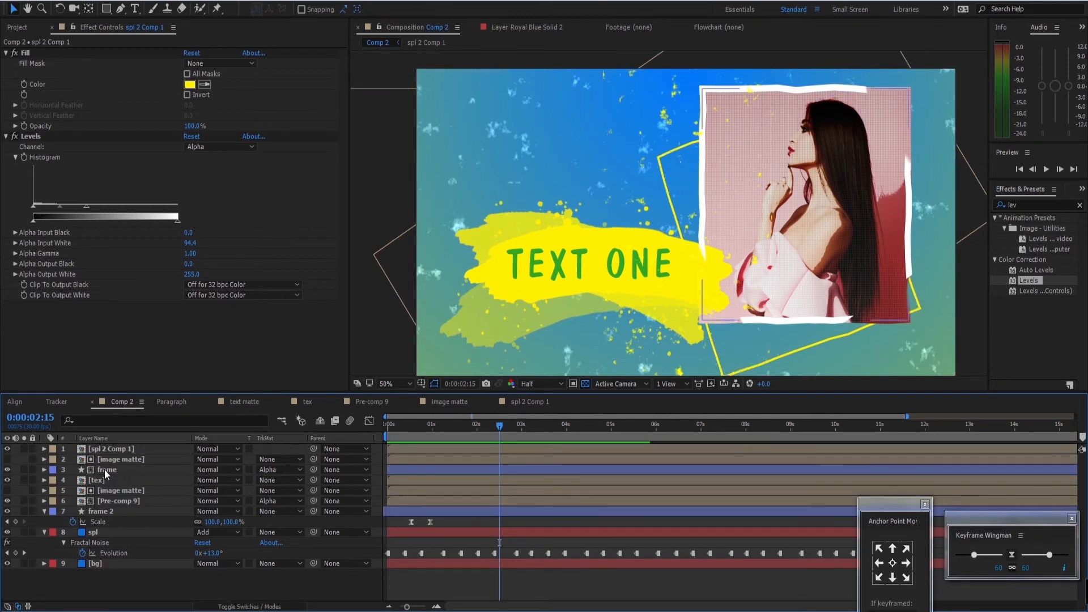
click(121, 448)
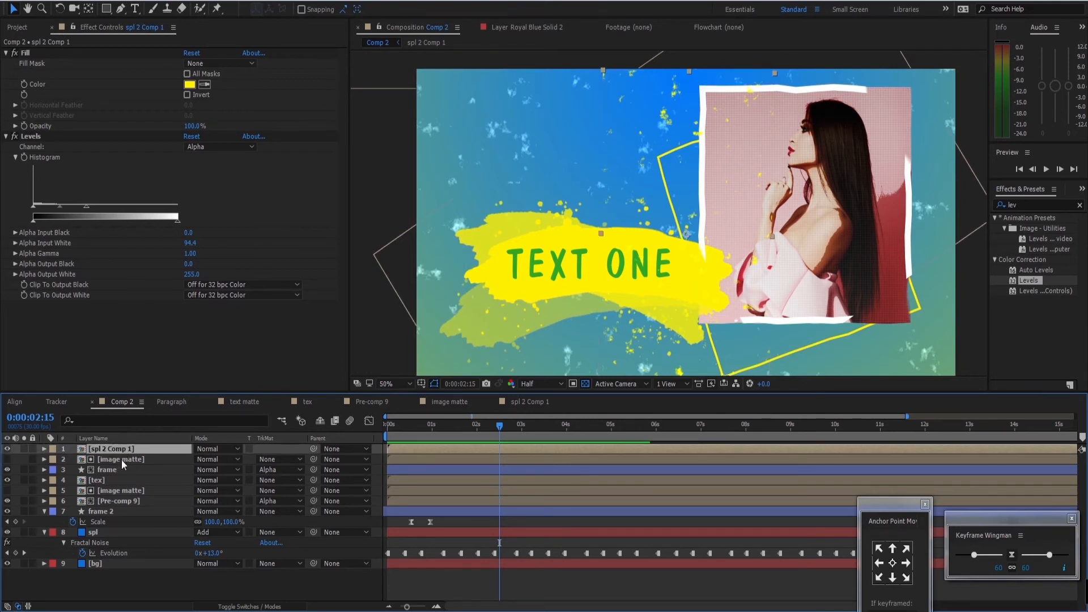
click(122, 459)
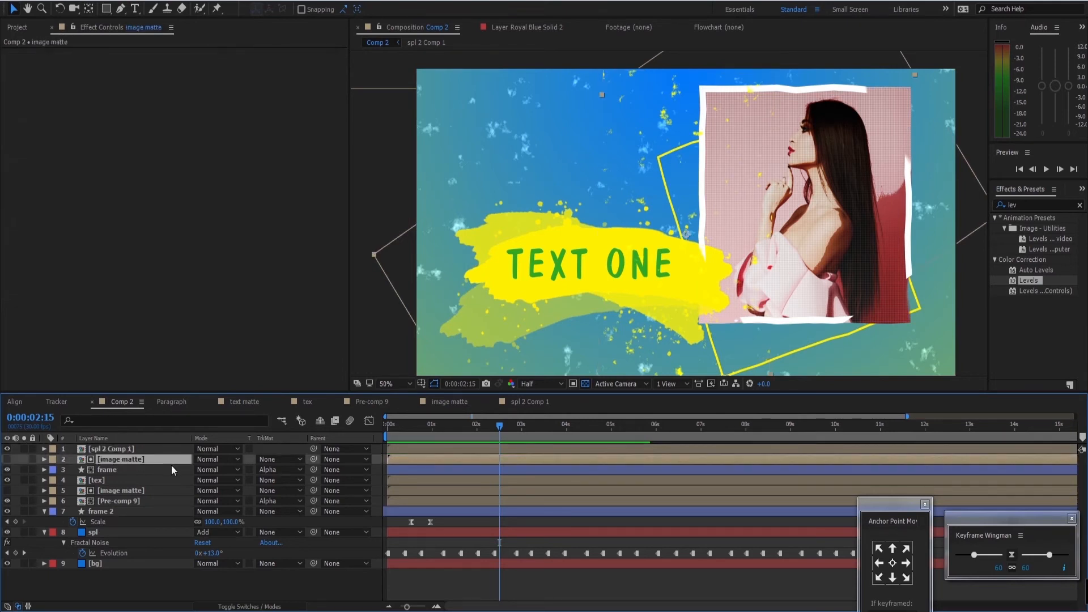
click(106, 470)
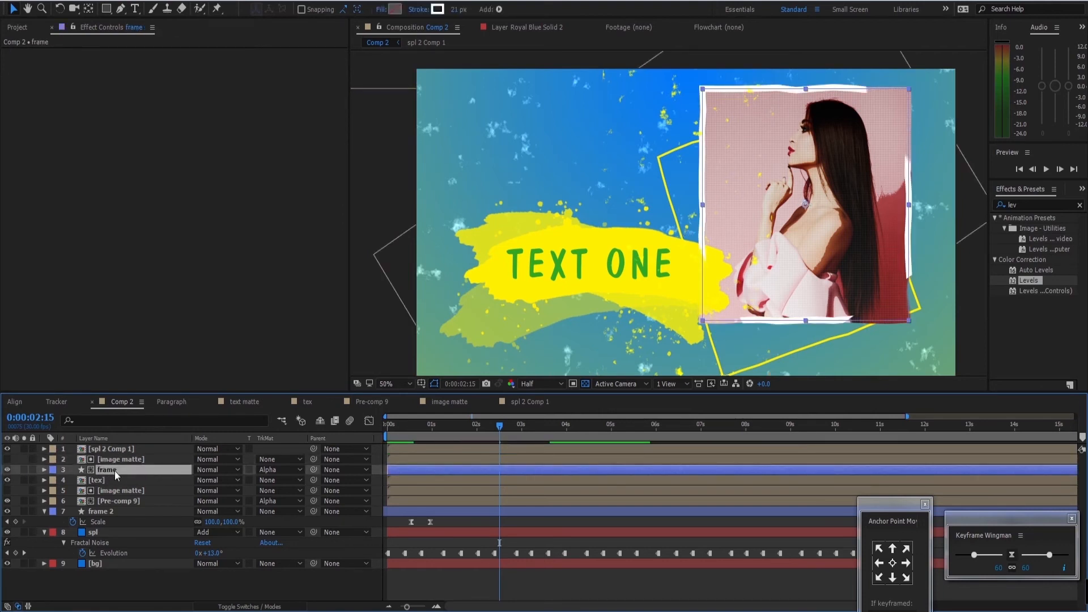
Identify the tex layer by its visibility and make it a 3D layer.
click(130, 480)
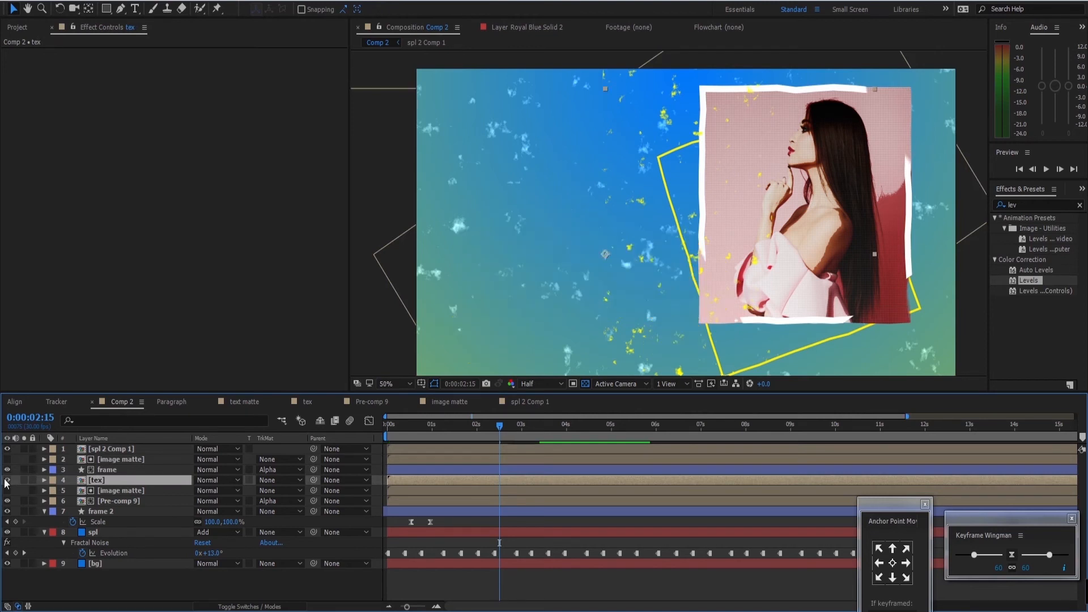
click(241, 606)
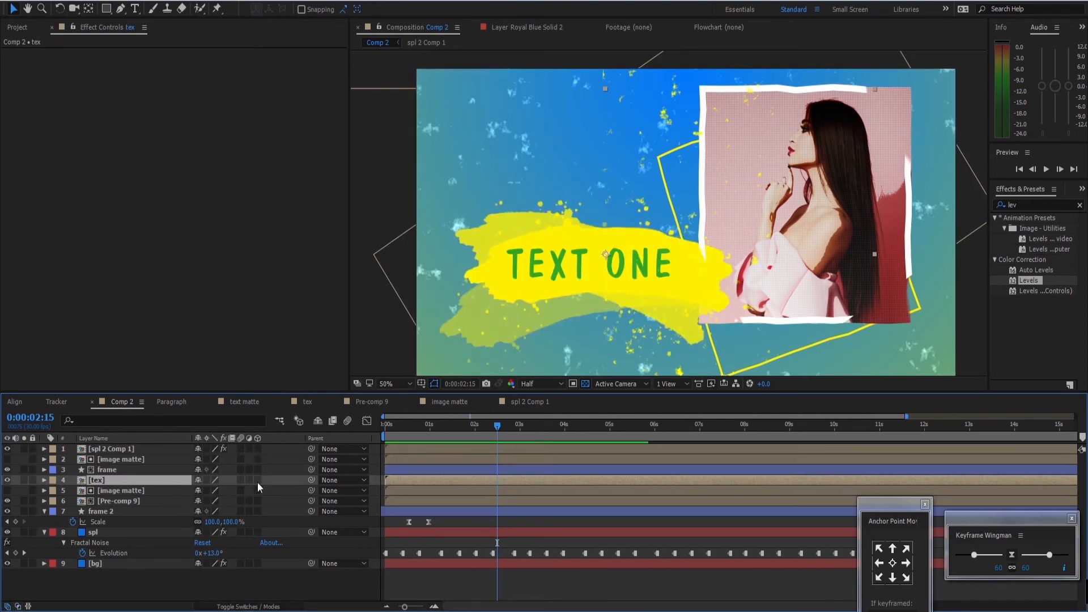
click(257, 479)
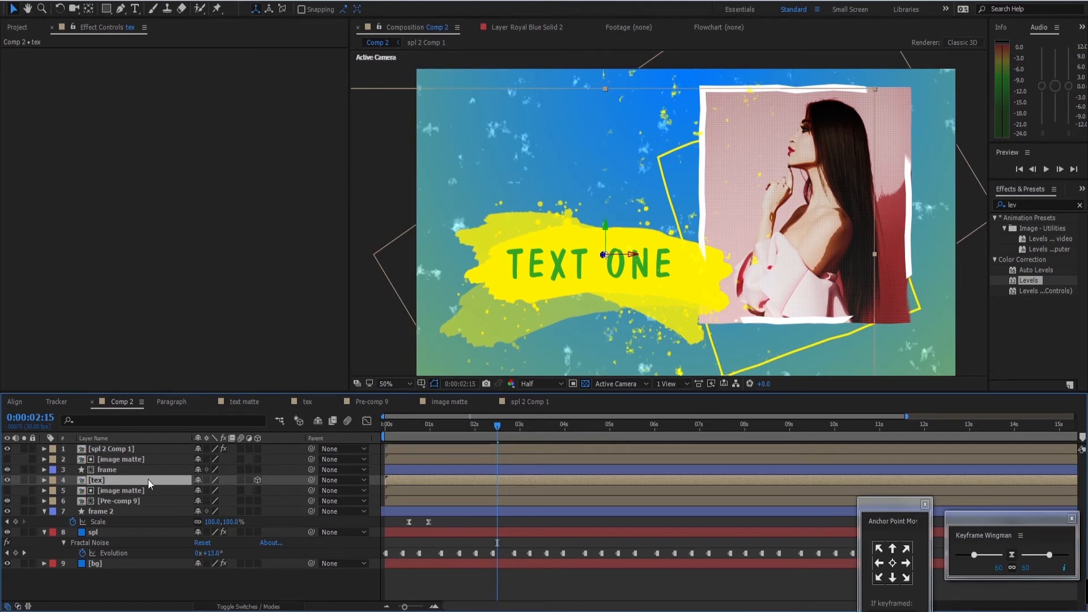
Pre-compose both image matte layers, frame, Pre-comp 9 and frame 2 together, and place the resulting layer below tex.
click(119, 490)
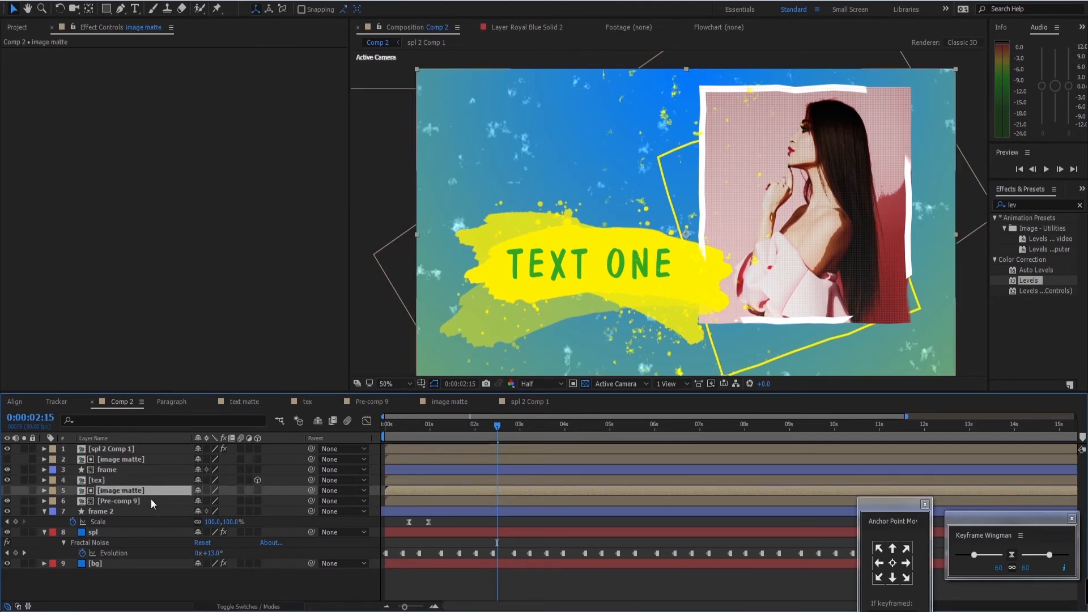
shift+click(142, 511)
key(u)
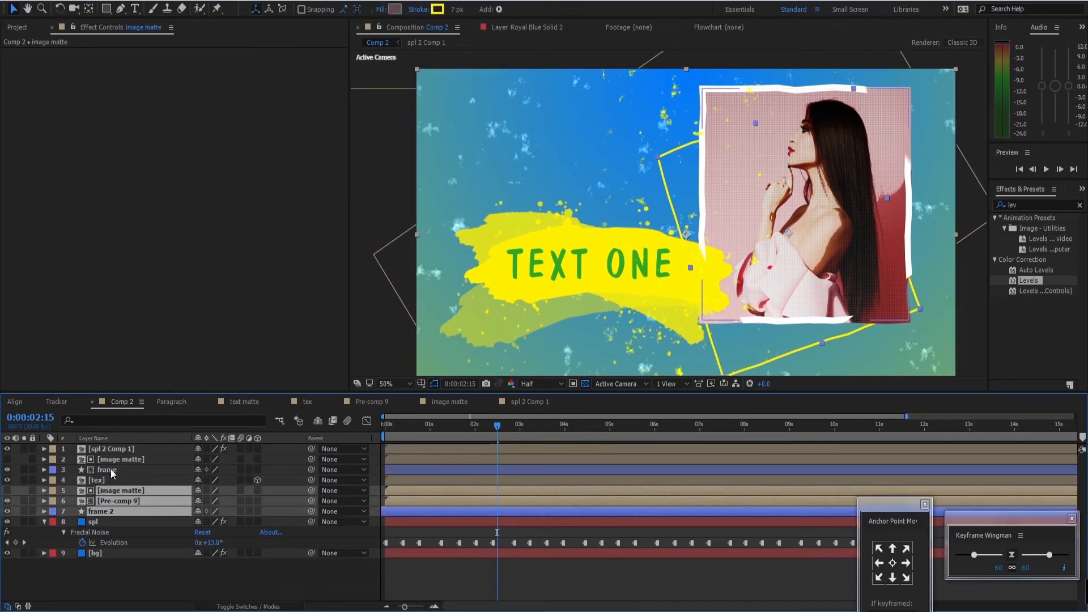
ctrl+click(107, 468)
ctrl+click(114, 461)
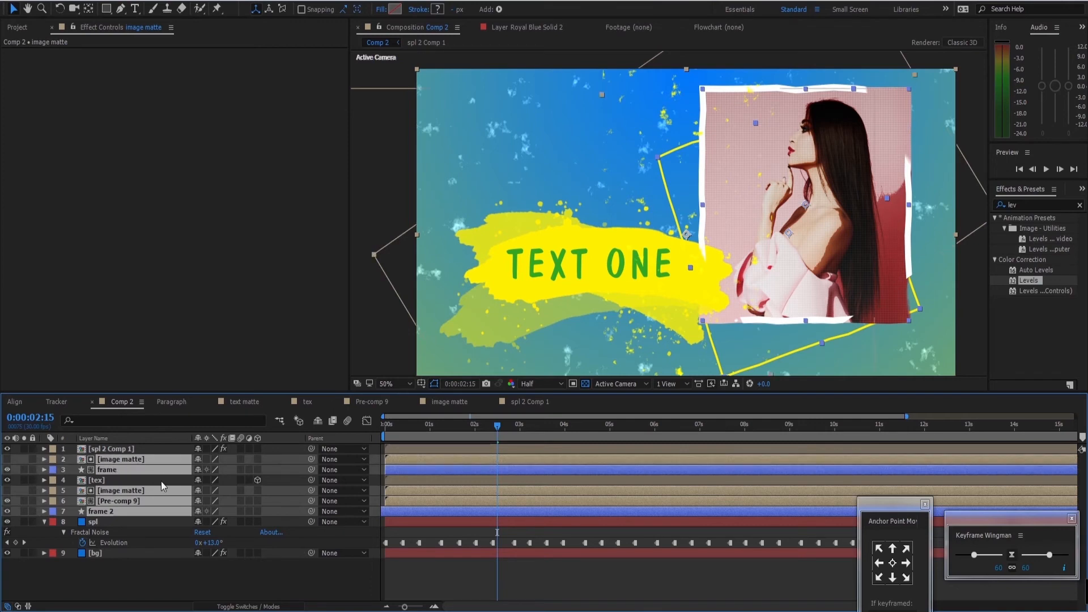
key(ctrl+shift+c)
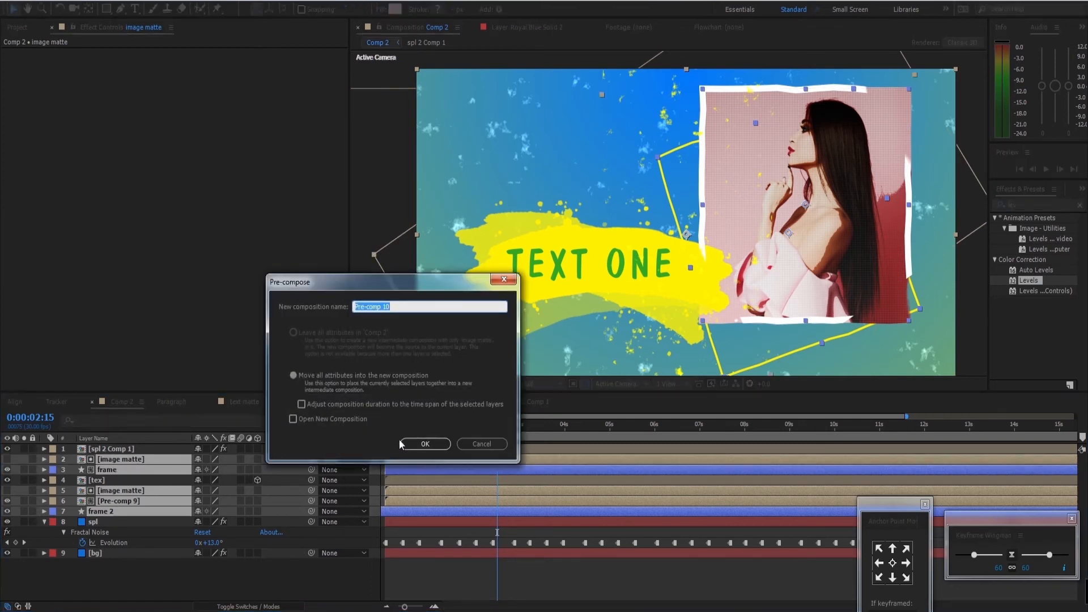
click(425, 445)
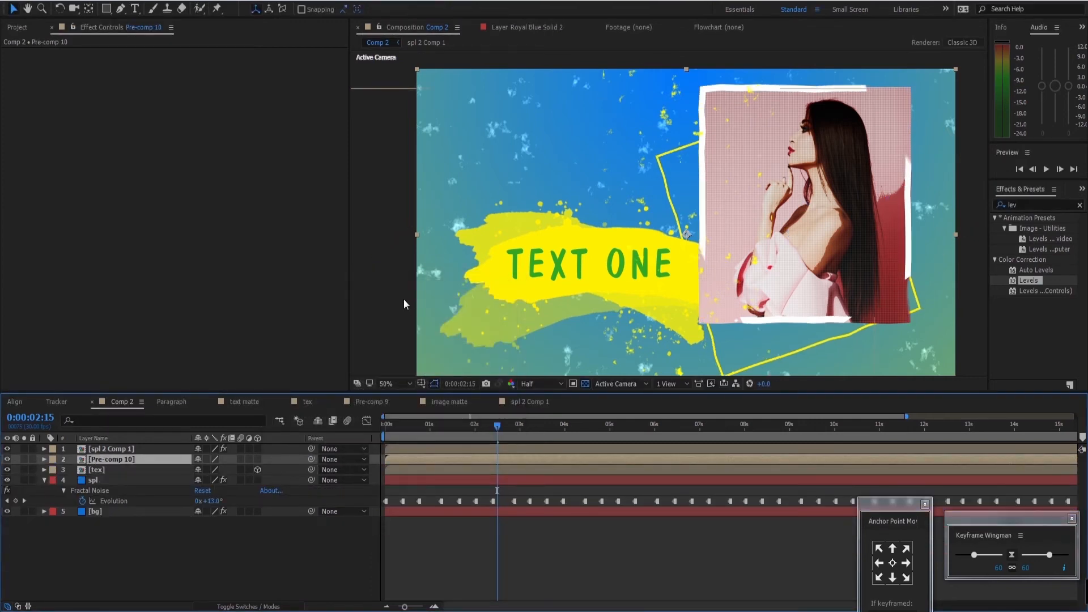
drag(103, 459, 130, 472)
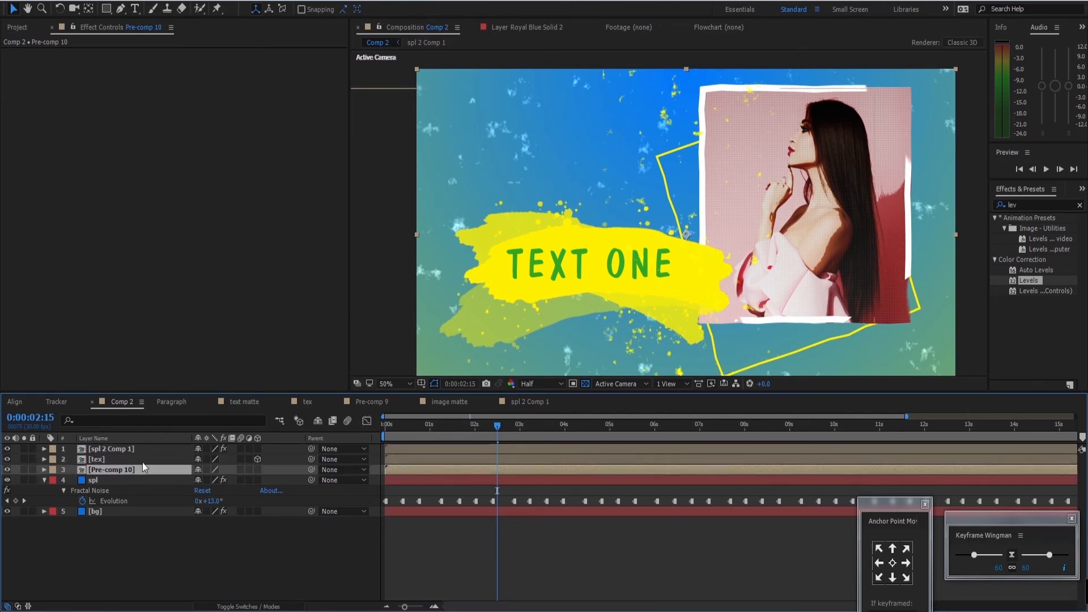
key(p)
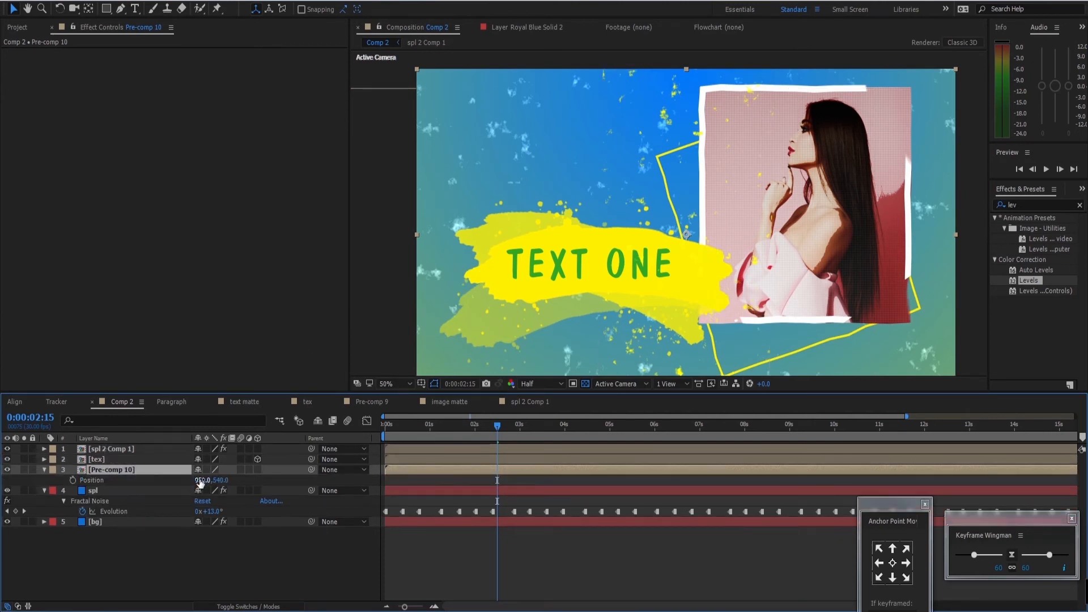
mouse_move(200, 480)
mouse_down()
mouse_move(304, 475)
mouse_move(145, 464)
mouse_move(207, 480)
mouse_move(198, 481)
mouse_up()
key(r)
Add a two-node camera with the 50mm preset to Comp 2.
click(141, 555)
right_click(99, 550)
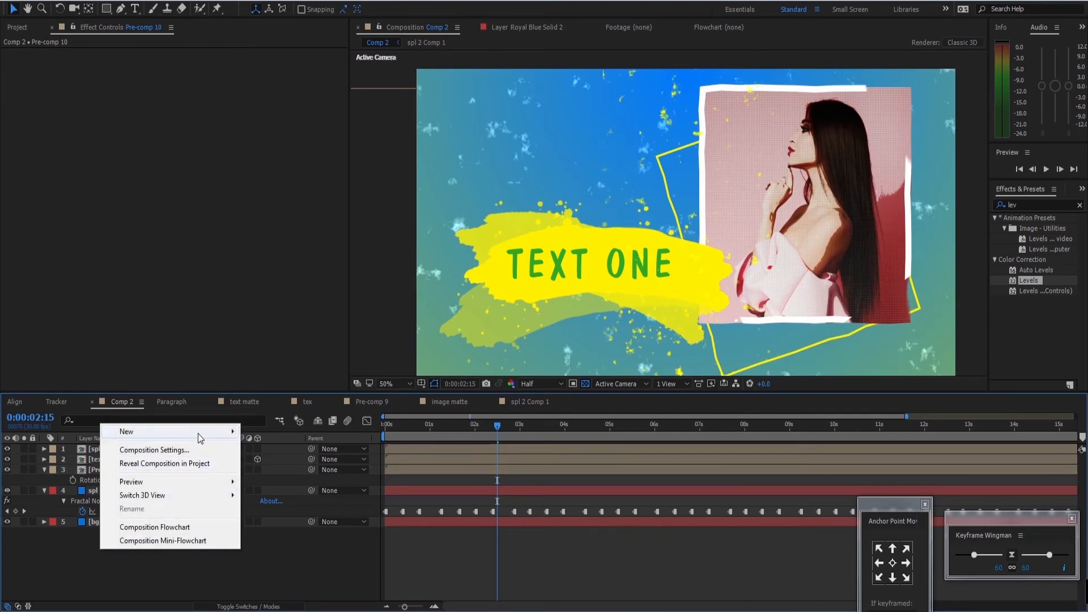
mouse_move(198, 433)
click(326, 494)
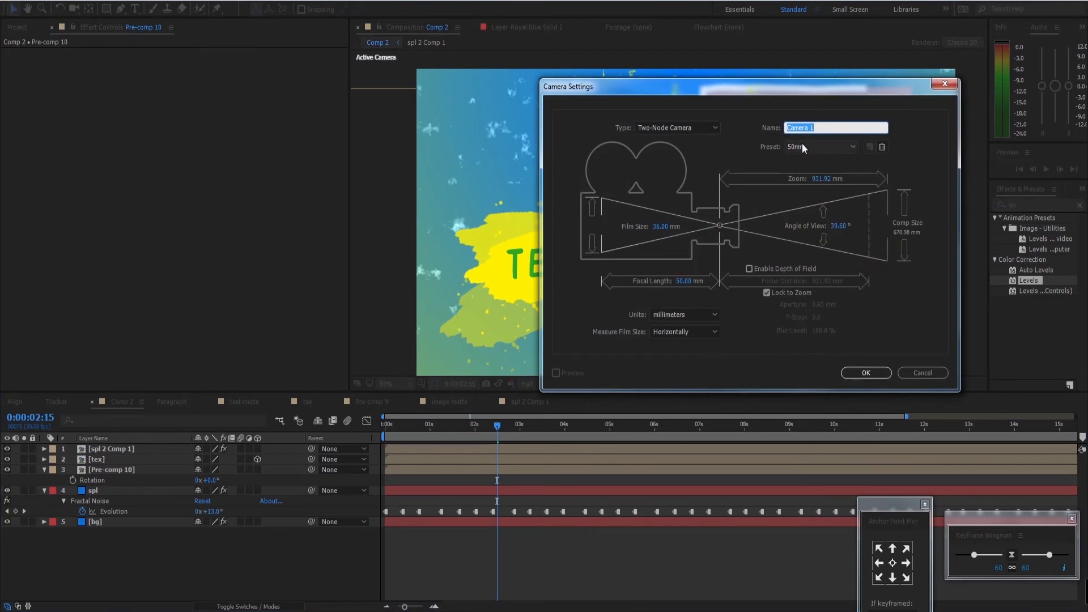
click(865, 372)
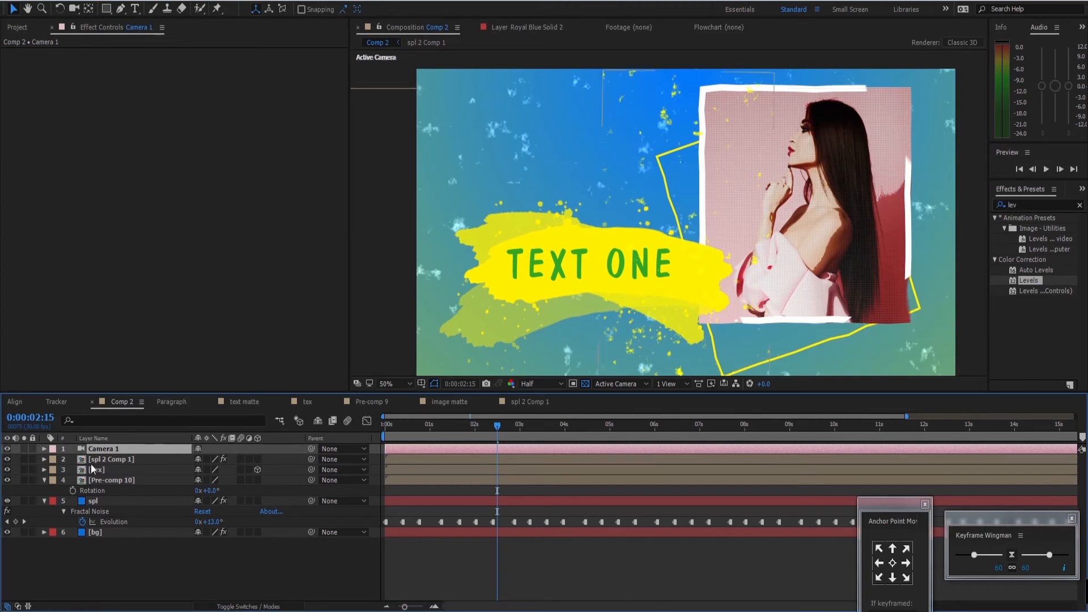
Add a null object below the camera layer and parent Camera 1 to it.
right_click(110, 551)
mouse_move(213, 437)
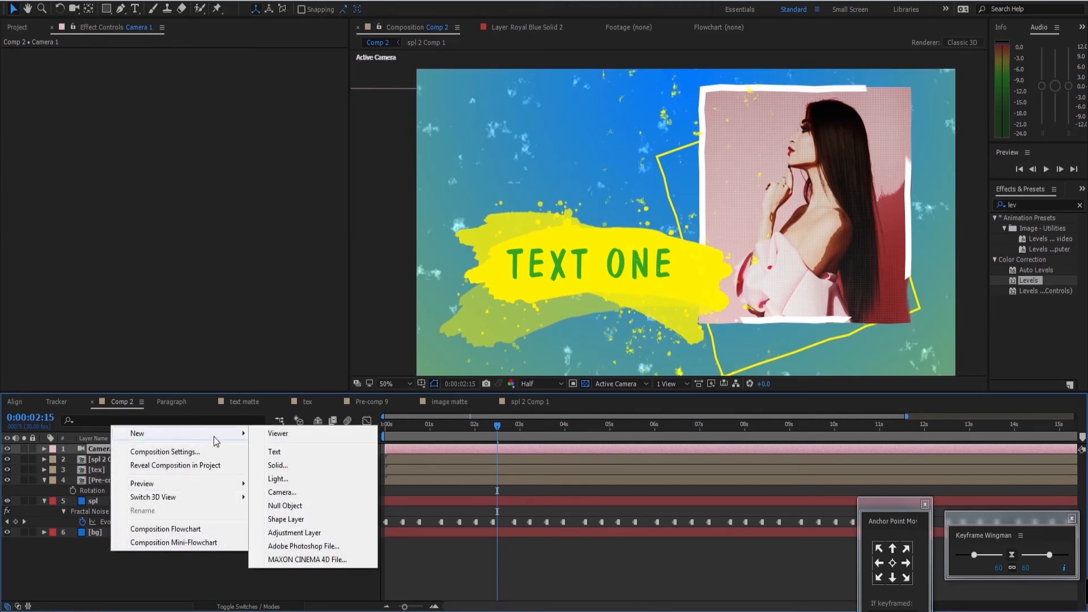
click(327, 506)
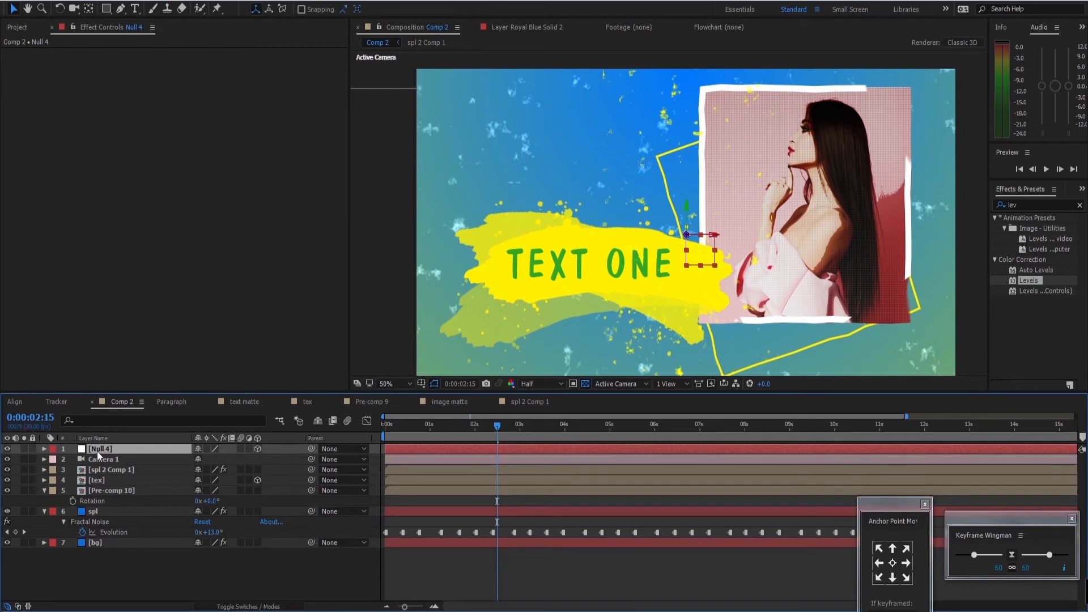
drag(99, 459, 142, 451)
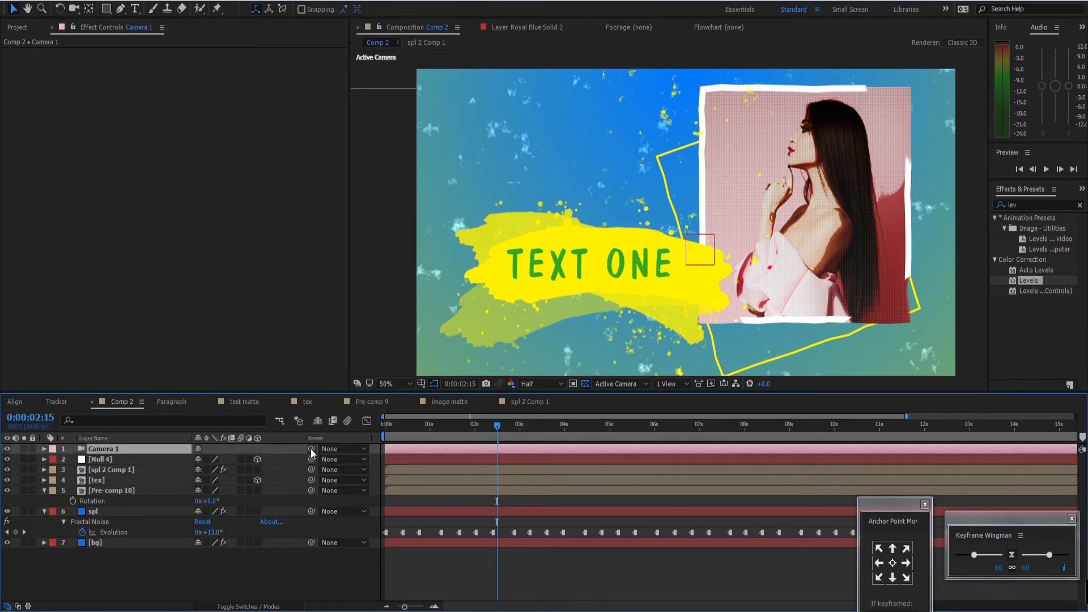
drag(311, 448, 140, 458)
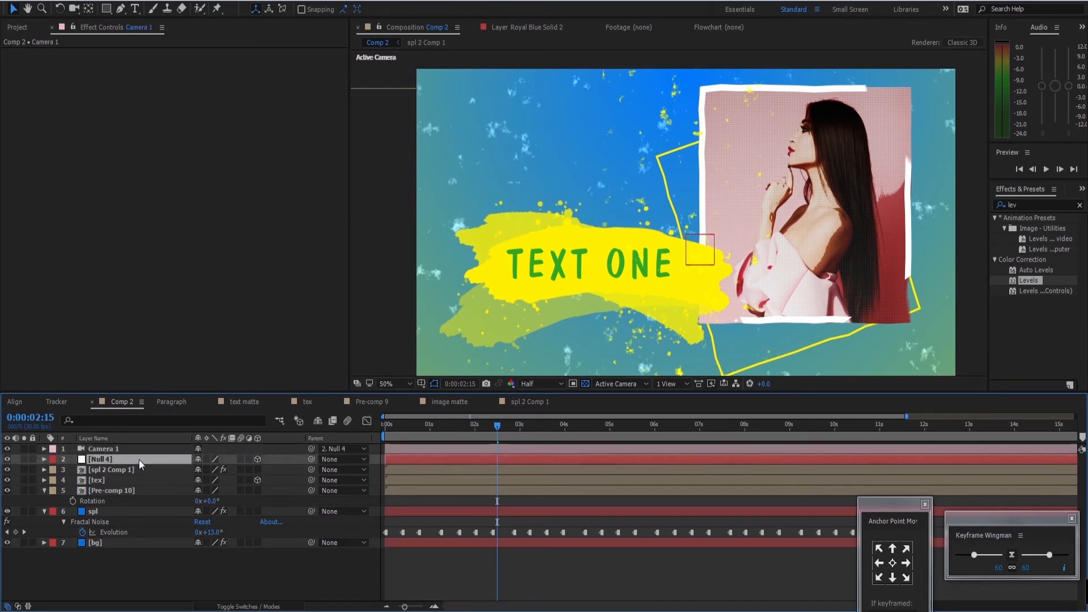
Set a starting Position keyframe on the null near the beginning of the timeline and move to 0:00:02:10.
click(141, 460)
key(p)
drag(516, 438, 490, 435)
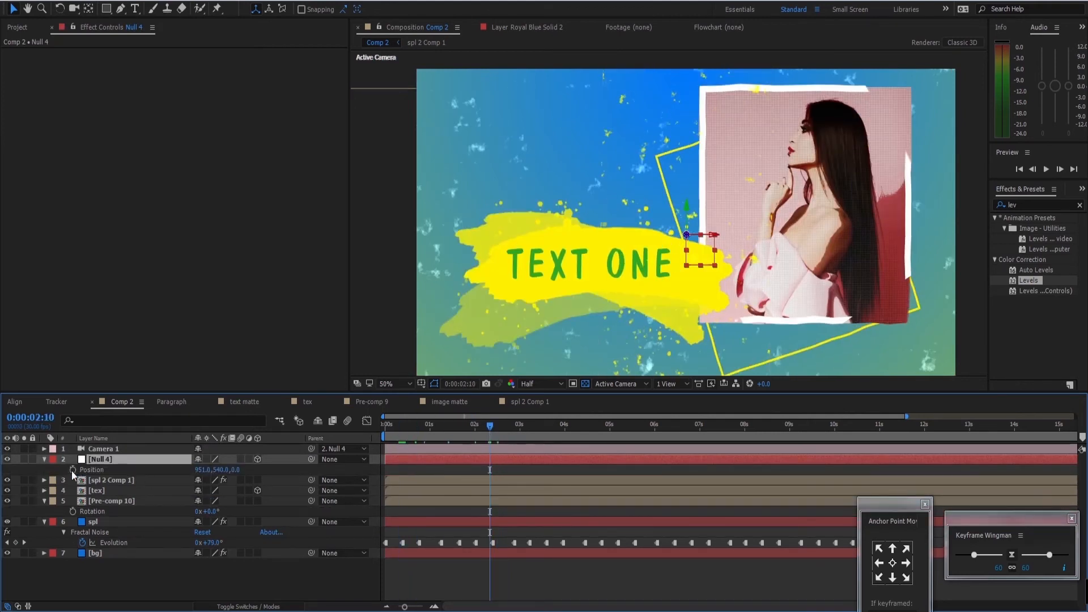
click(72, 470)
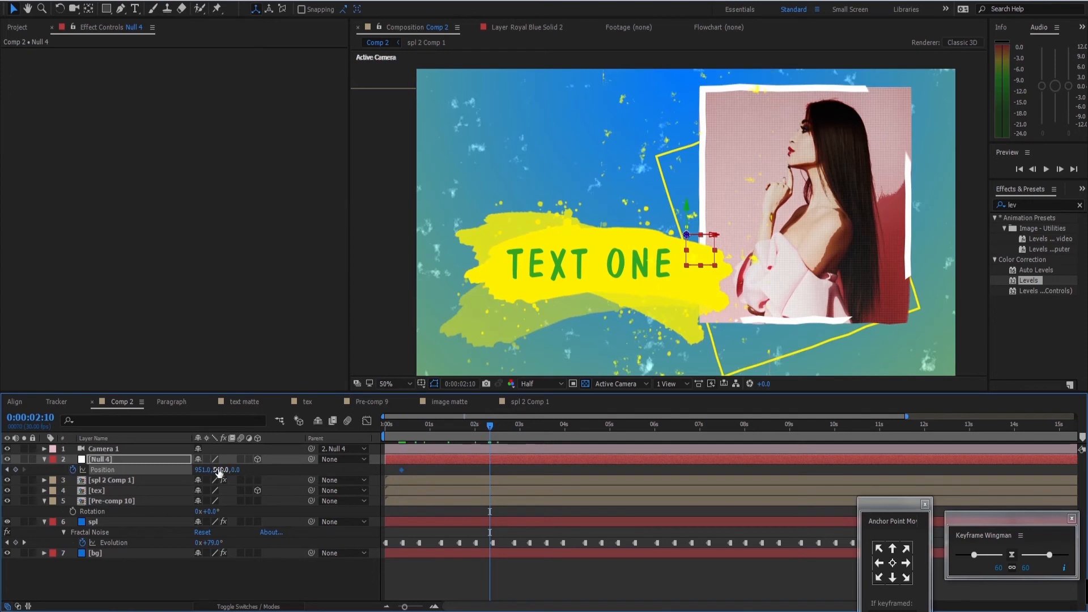
Try setting the null's Y position to 525 at 0:00:02:10.
drag(220, 472, 209, 473)
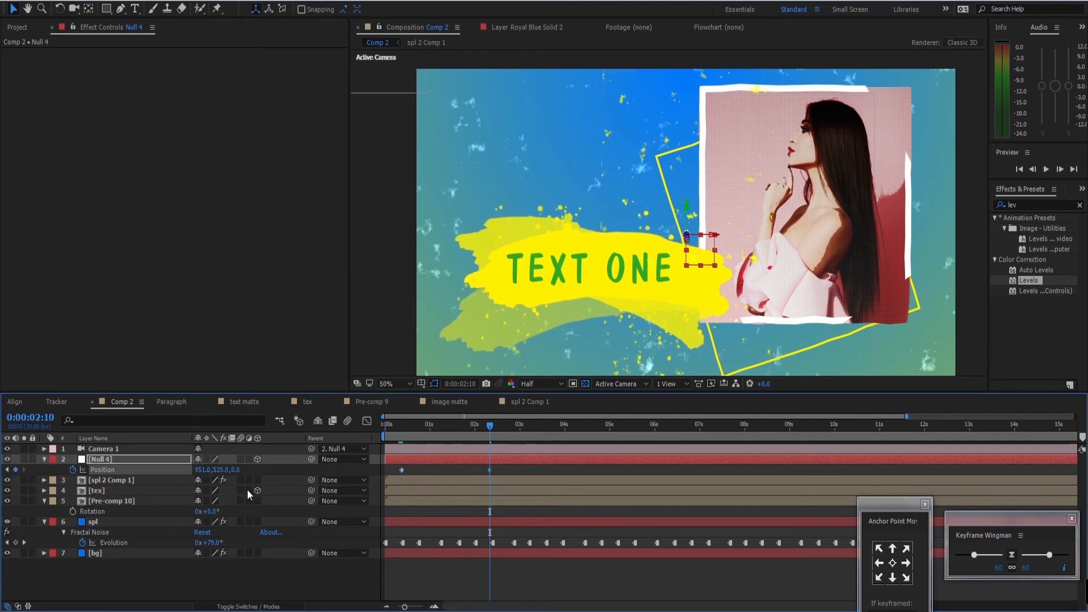
key(ctrl+z)
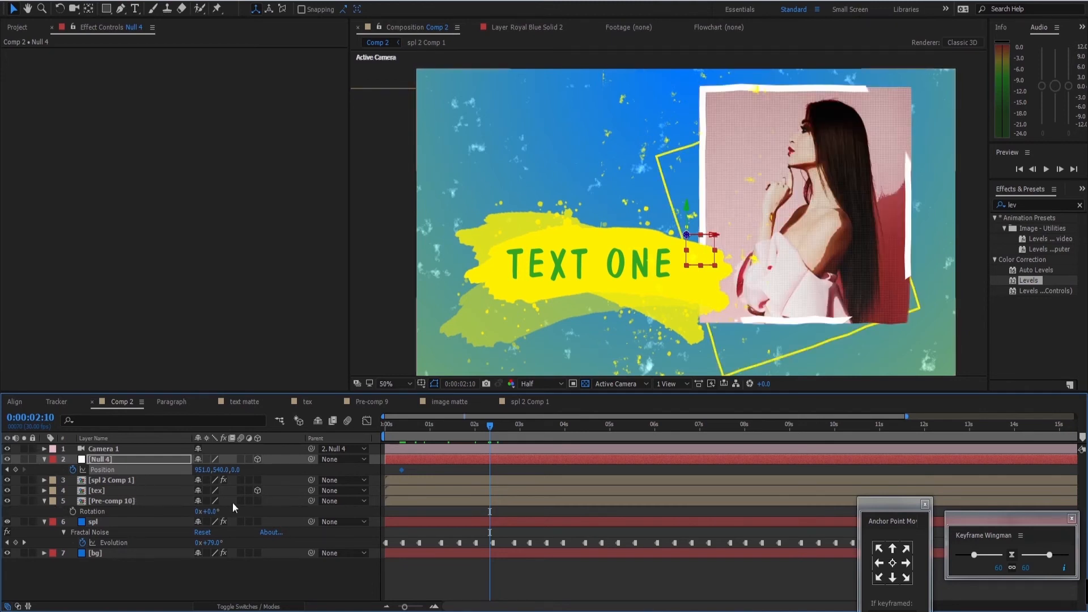
Make the pre-composed photo layer 3D and rename it image1.
click(256, 501)
click(138, 501)
key(Return)
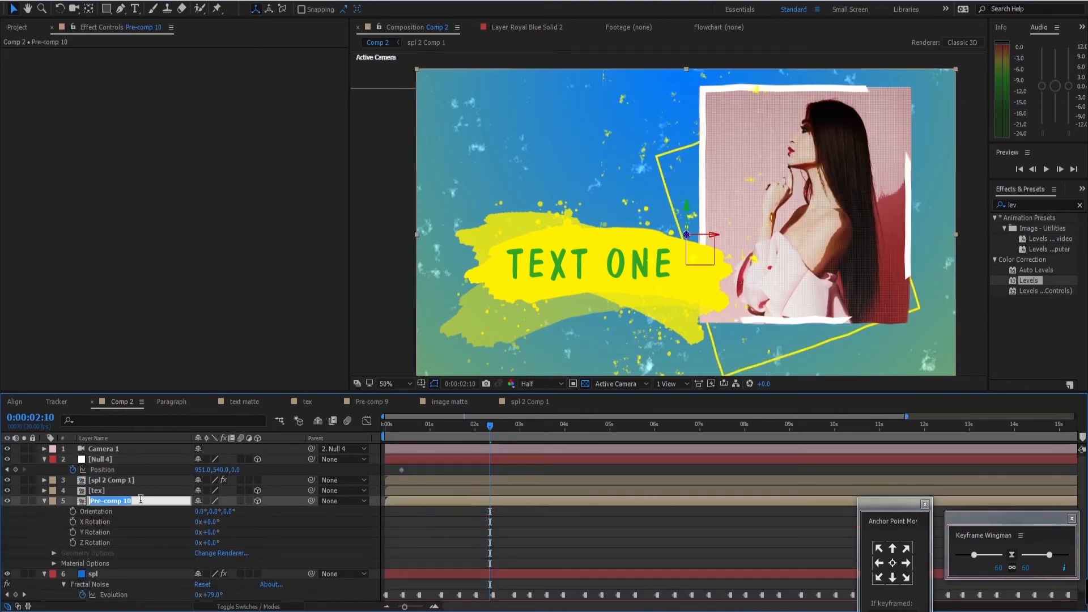
text(image1)
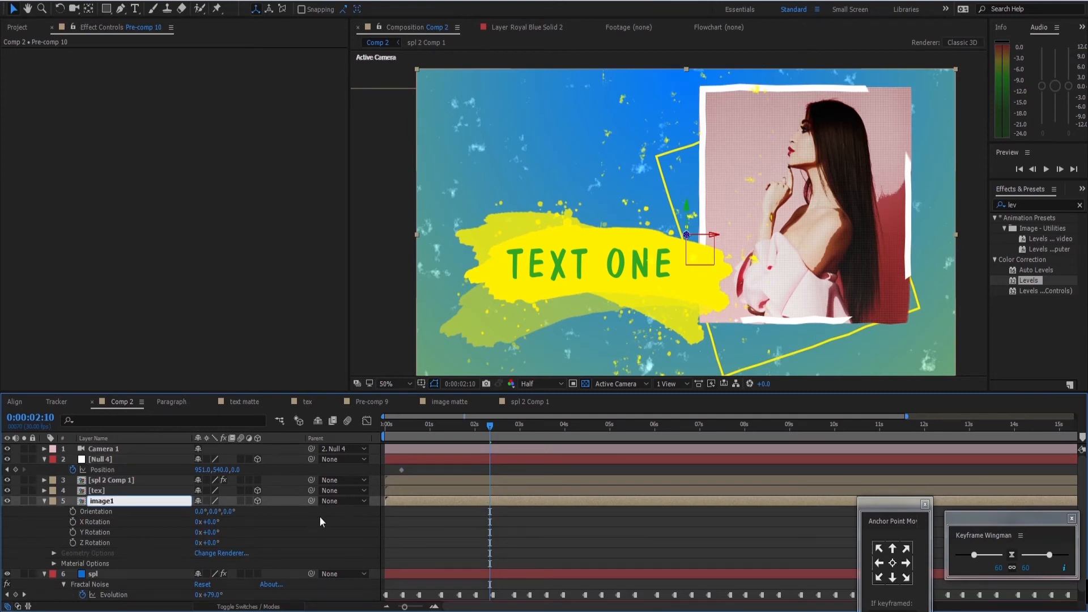
Animate the null's X position to a higher value, with Position keyframes at the composition start and about 4 seconds, and preview the move.
click(320, 521)
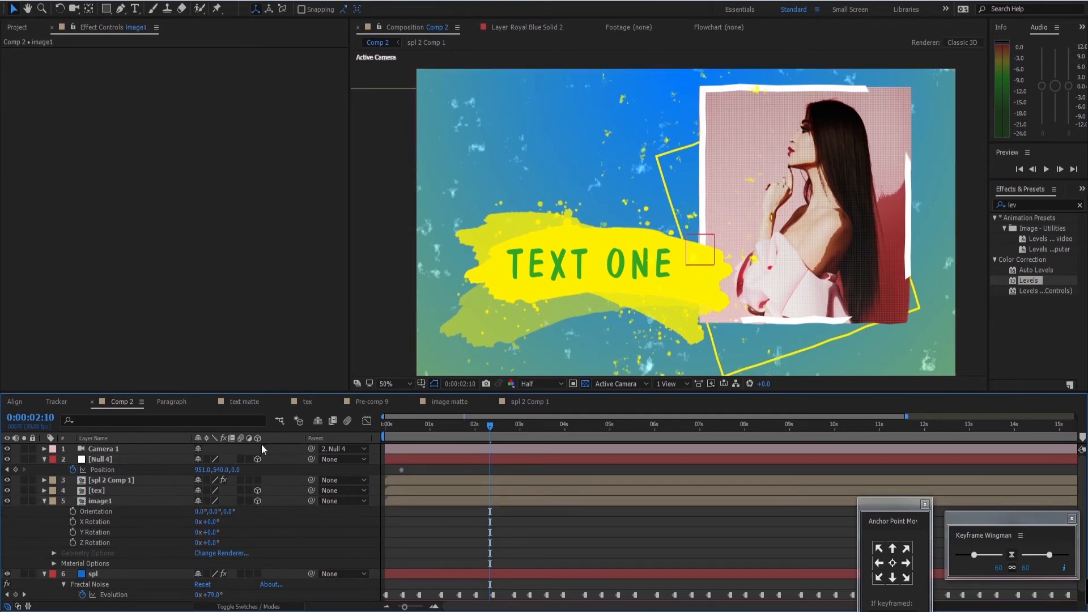
drag(219, 470, 277, 470)
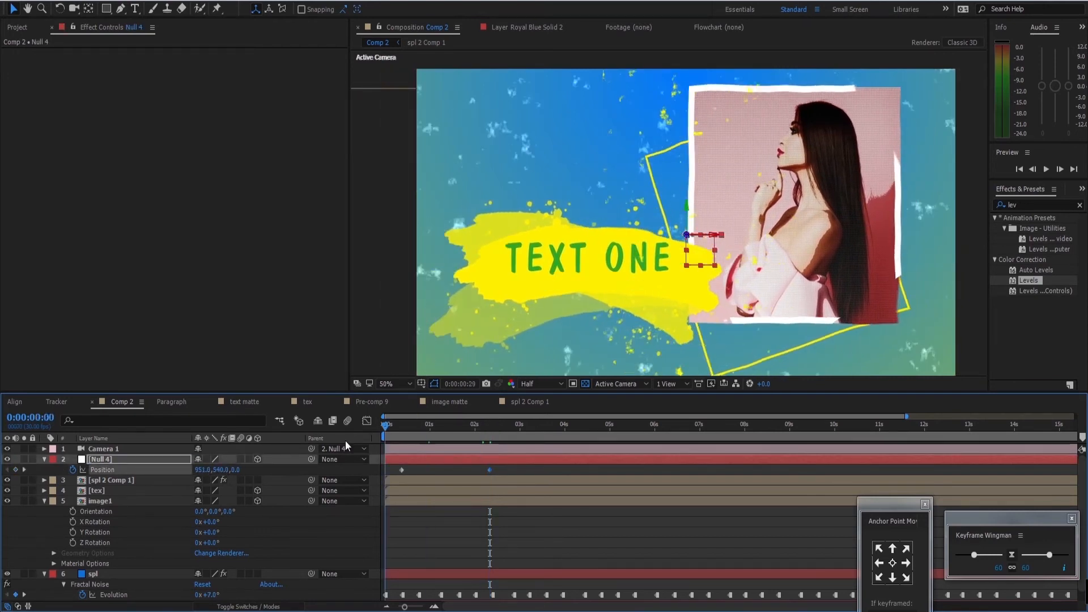
key(Home)
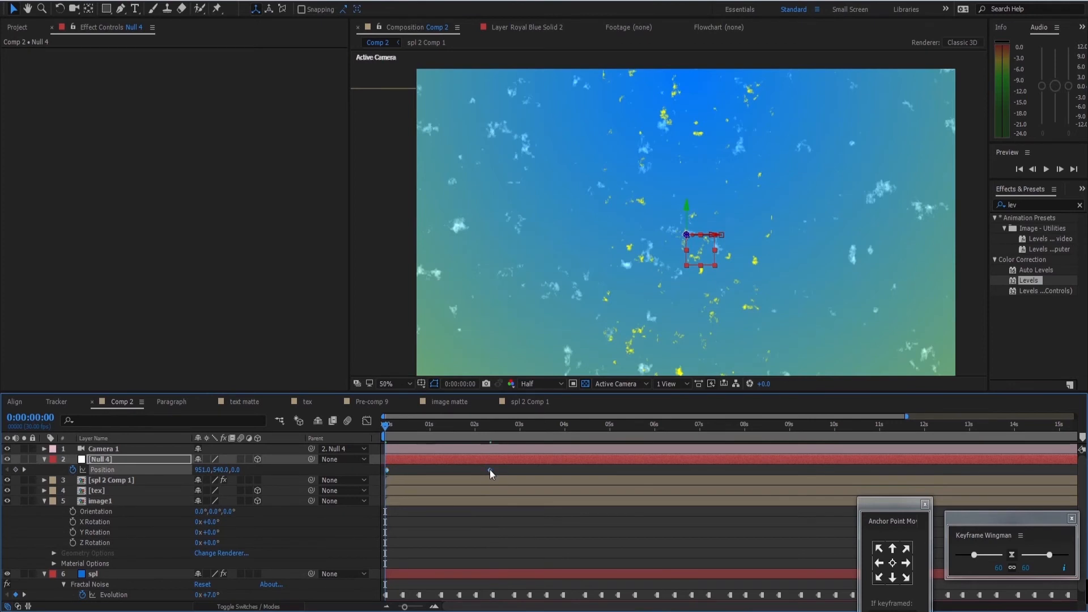
drag(489, 469, 562, 475)
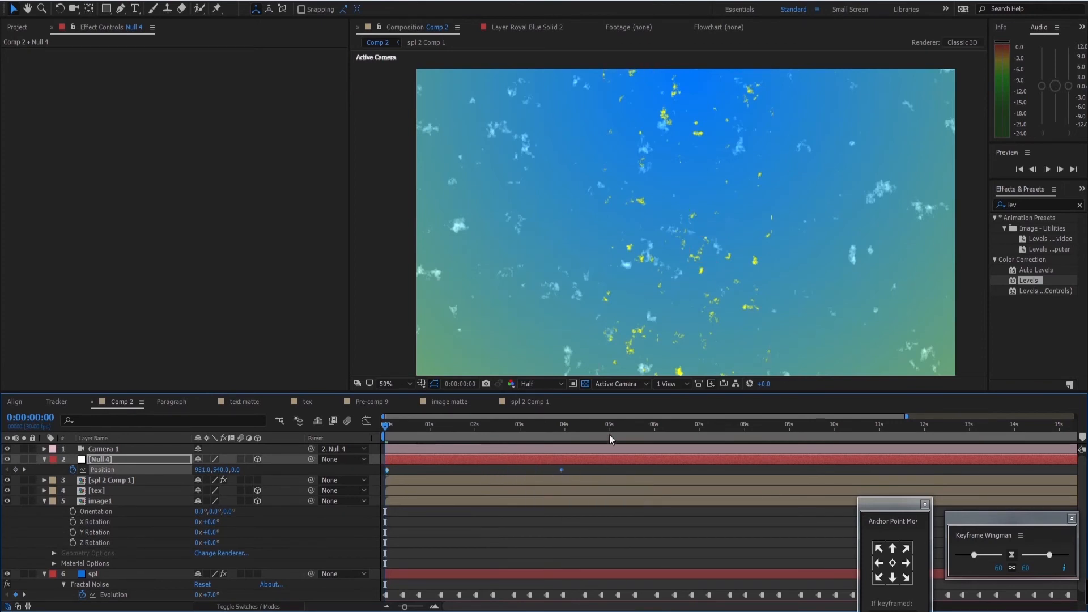
key(space)
key(space)
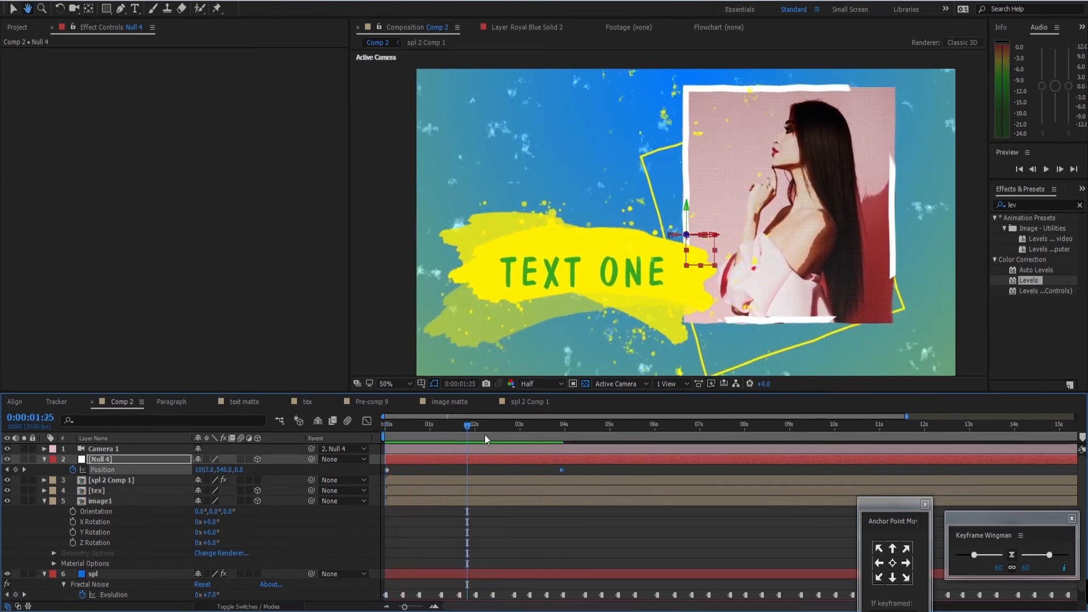
mouse_move(470, 432)
mouse_down()
mouse_move(371, 430)
mouse_move(478, 433)
mouse_up()
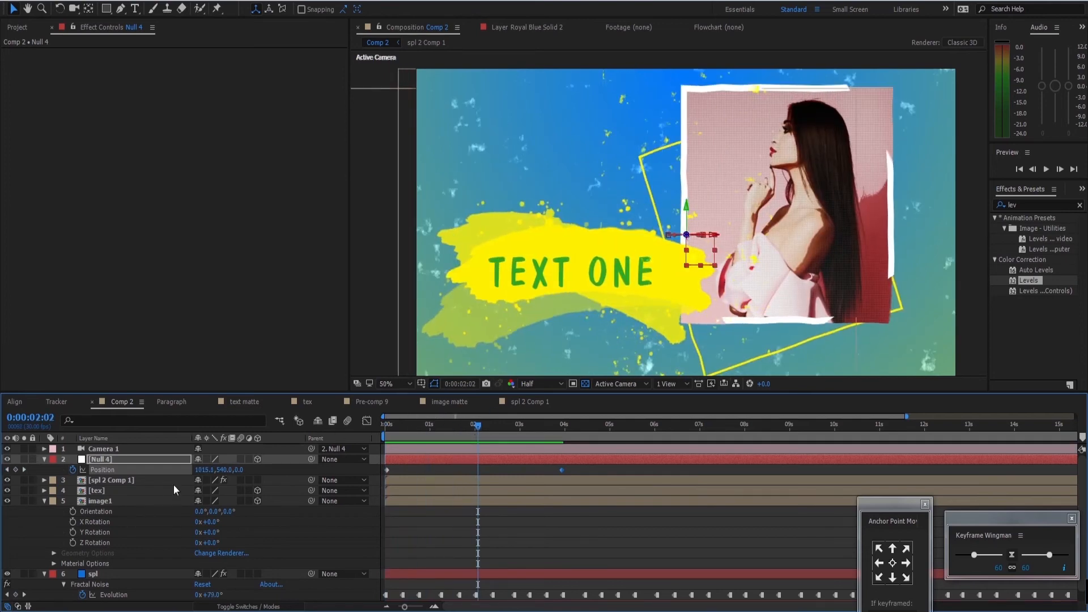
Extend the null's last Position keyframe to about 7 seconds, reposition the tex layer at 731, 714, and preview from the start.
click(147, 491)
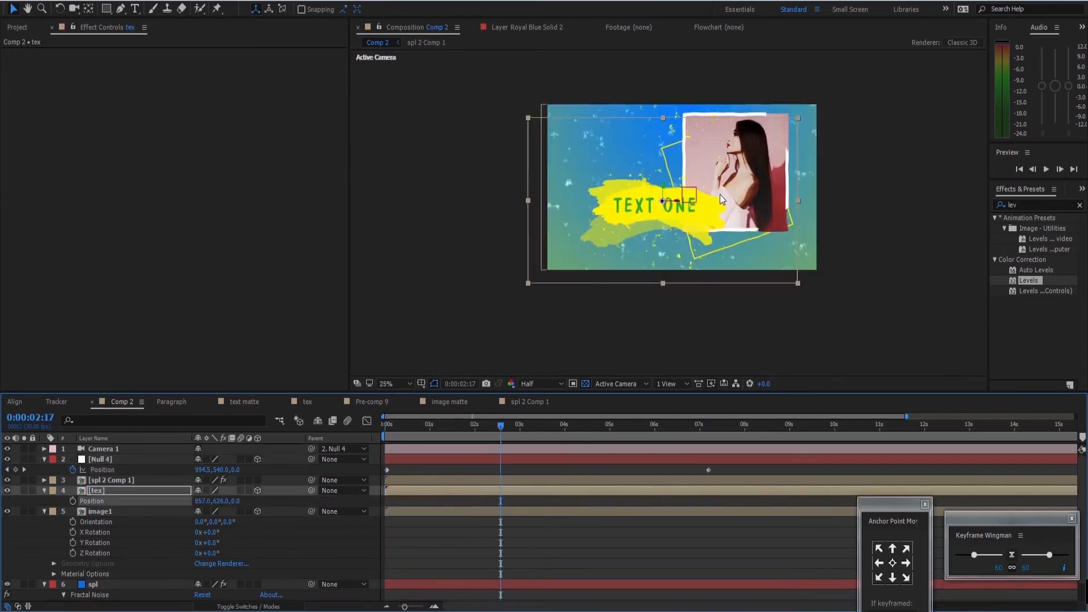
mouse_move(658, 168)
mouse_down()
mouse_move(682, 221)
mouse_move(590, 295)
mouse_up()
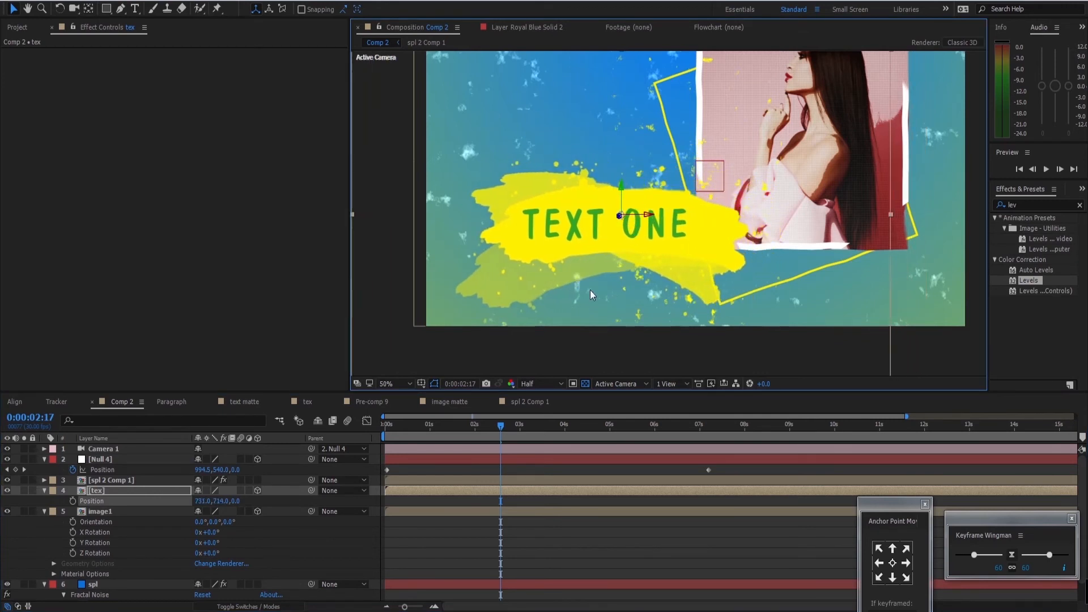
scroll(574, 341, down, 1)
drag(501, 425, 326, 444)
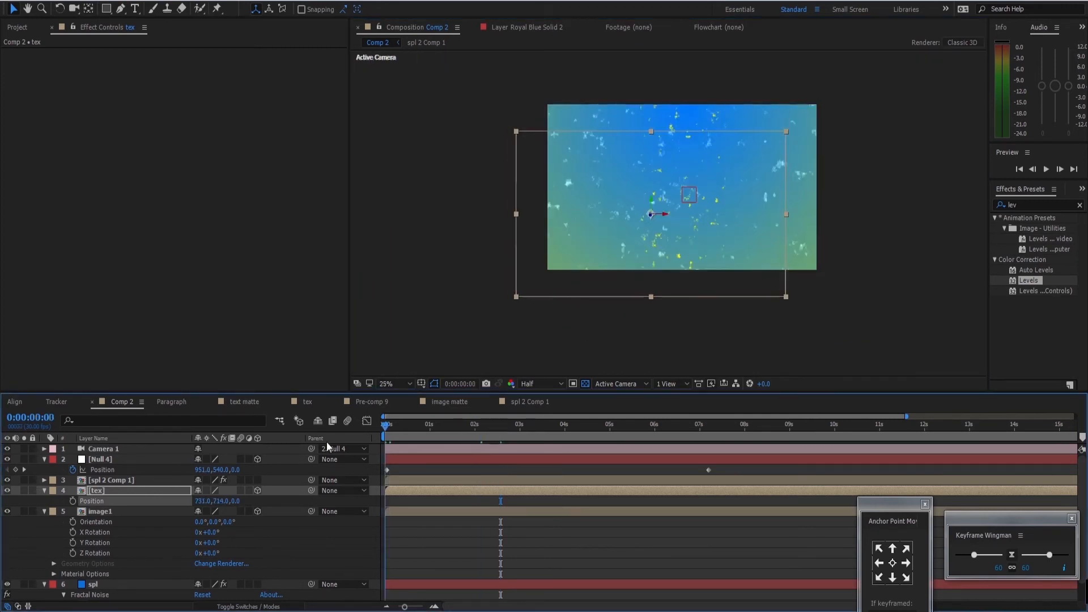
key(space)
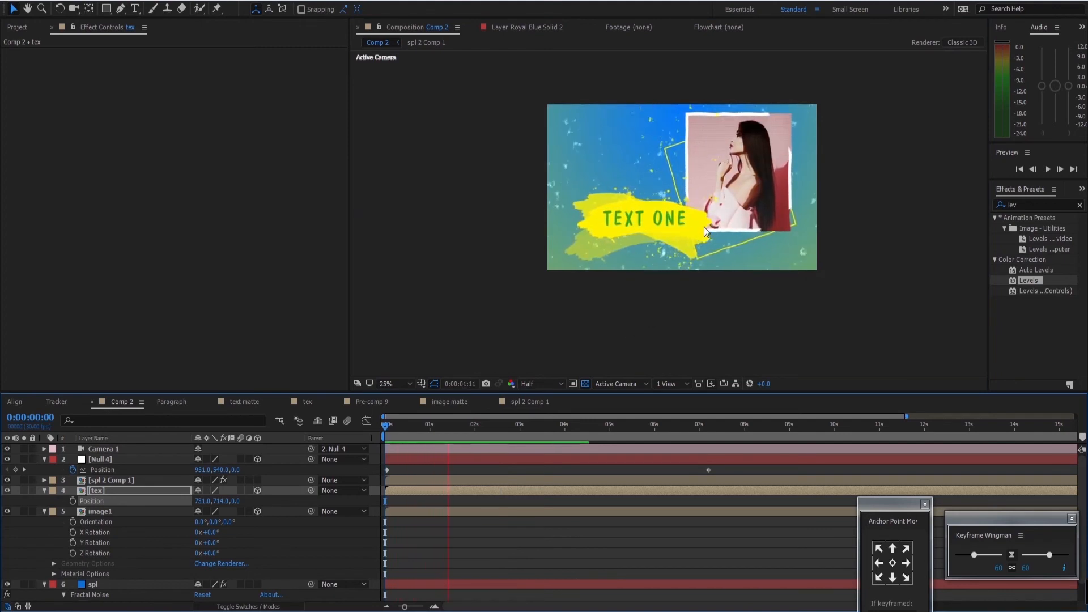
drag(485, 439, 451, 447)
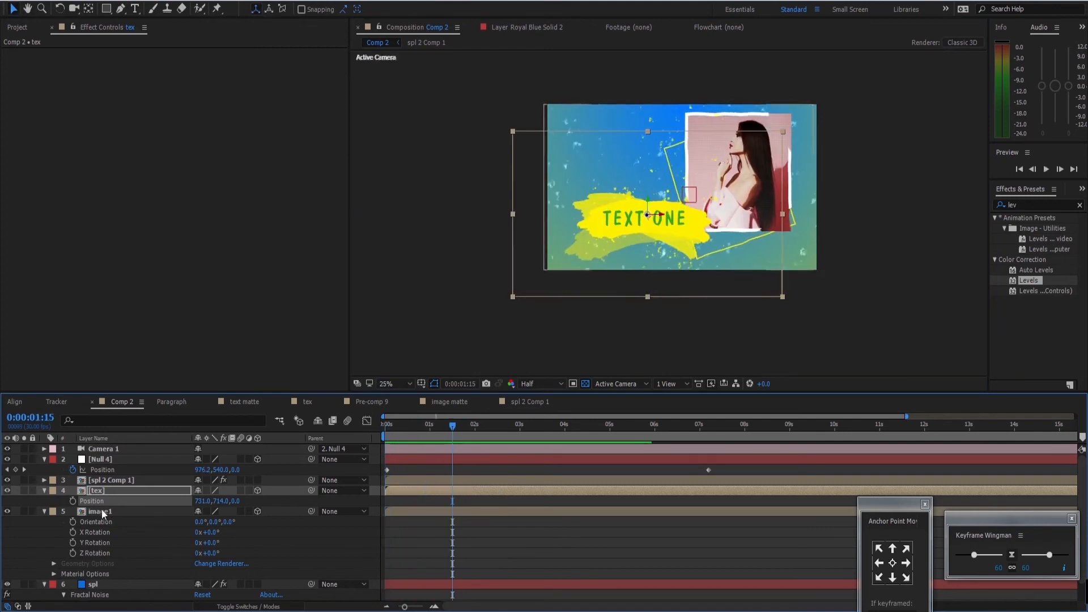
Collapse the tex and image1 layers' properties and show only Position for both.
click(130, 491)
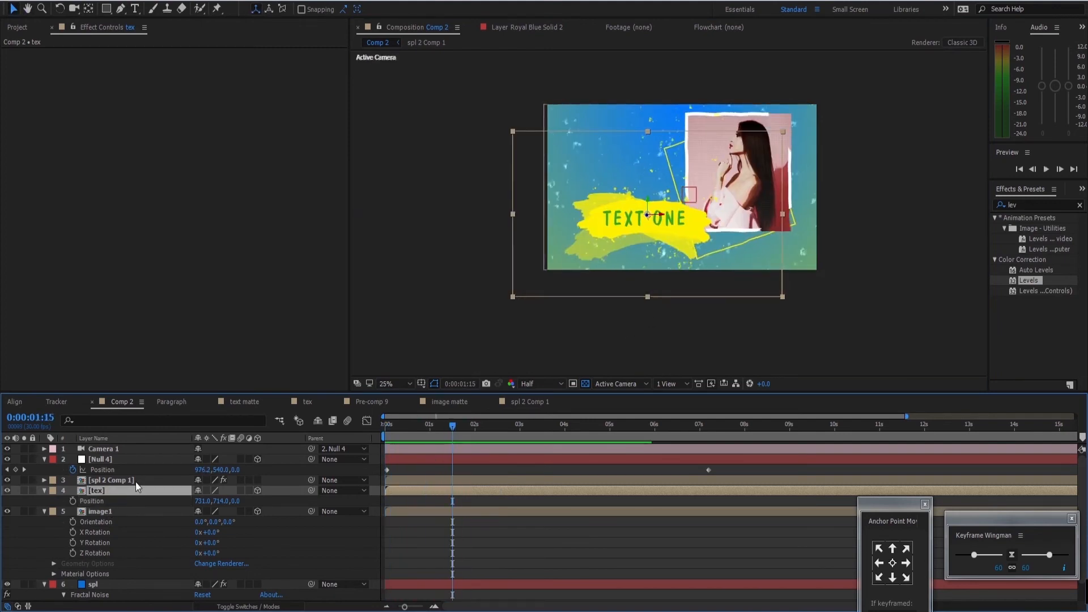
shift+click(127, 514)
key(u)
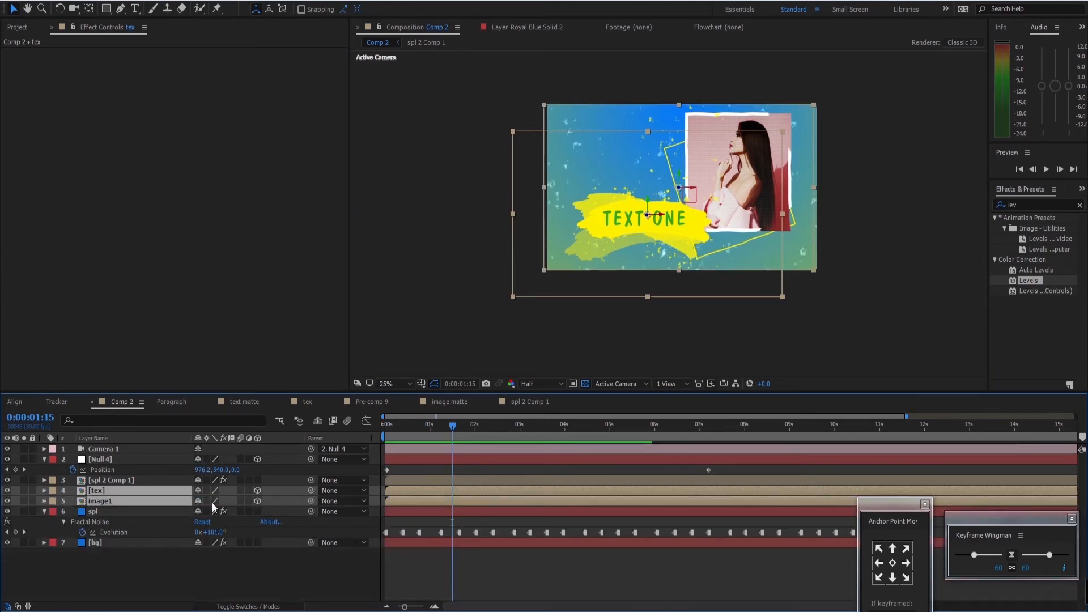
key(p)
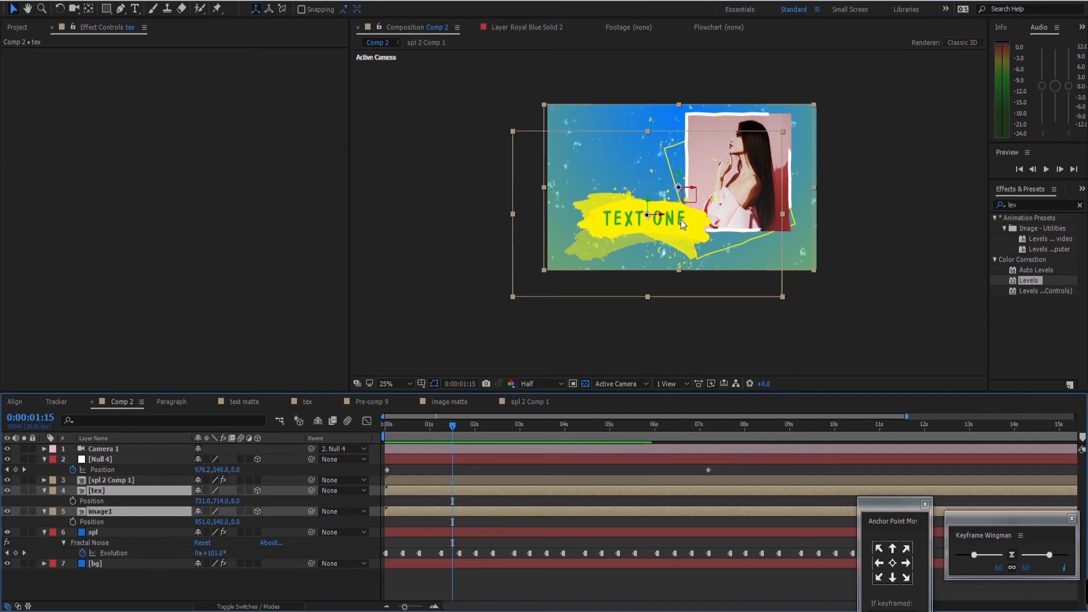
Try orbiting the camera to check the depth between the tex and image1 layers, and undo the orbit.
key(c)
drag(668, 173, 689, 231)
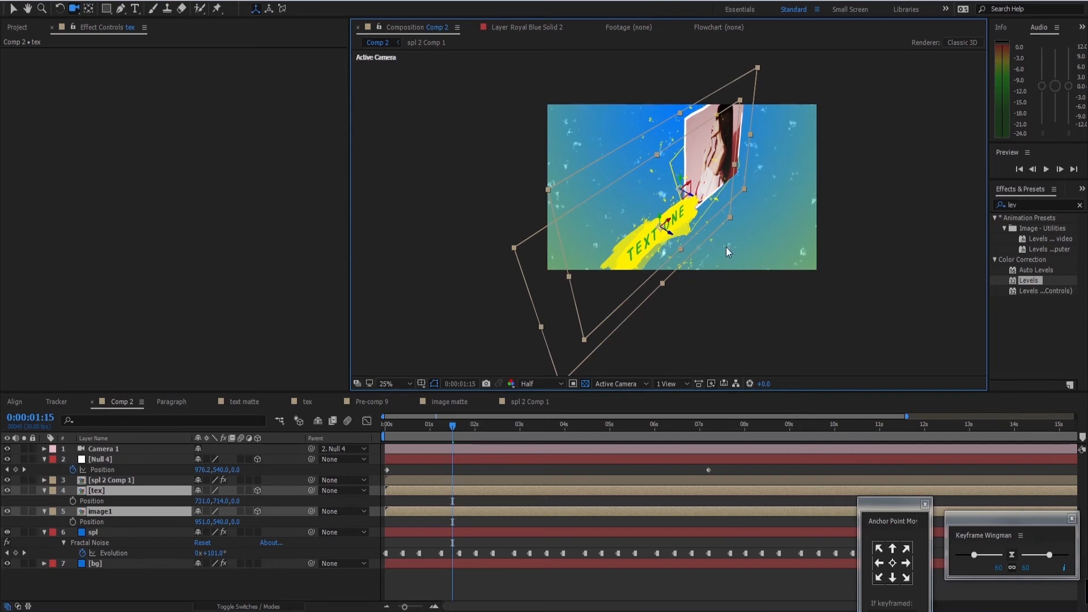
key(ctrl+z)
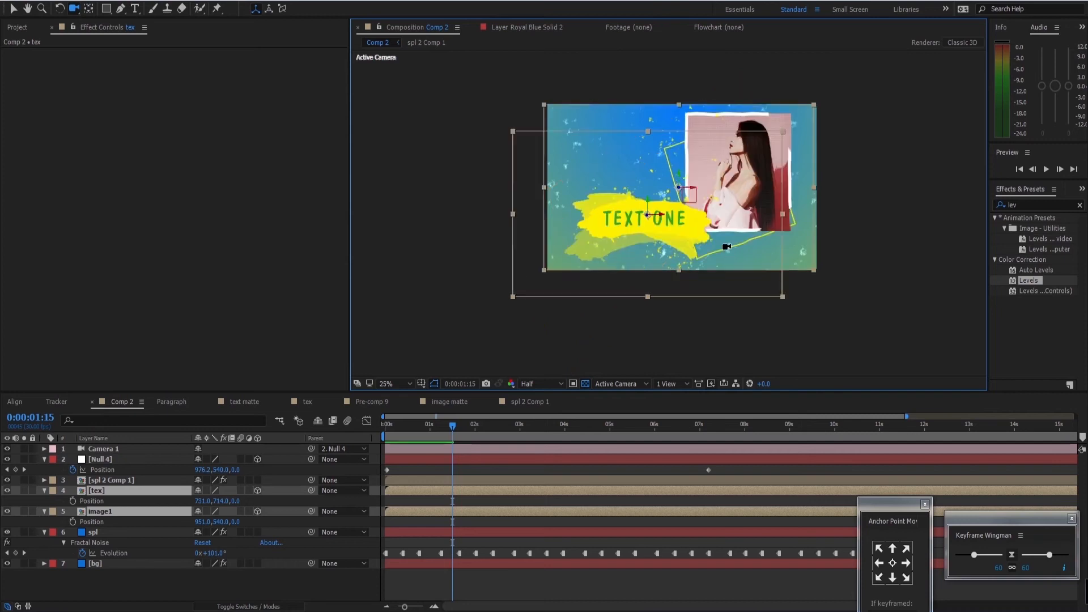
Bring the tex layer closer to the camera by setting its Z position to -783.
click(131, 531)
click(131, 512)
click(135, 491)
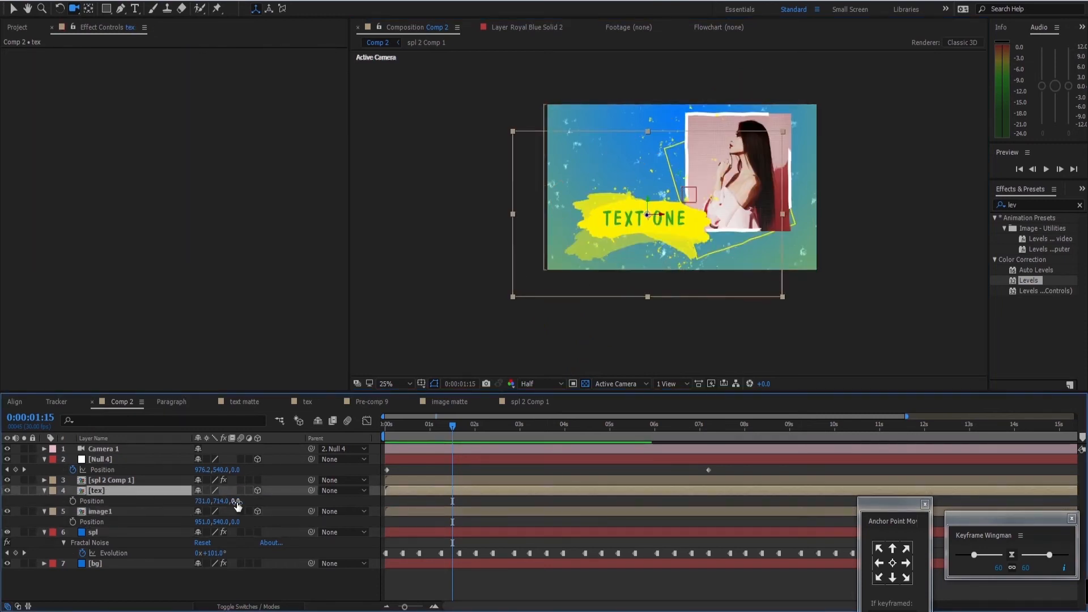
drag(235, 502, 114, 523)
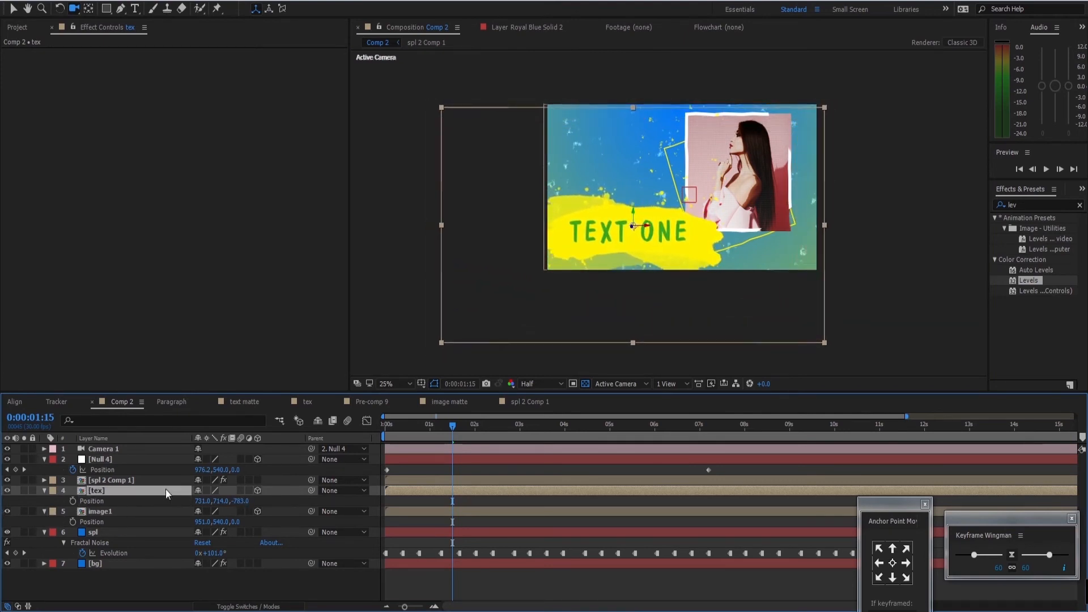
Scale the tex layer to 66% and move it slightly up and right so it overlaps the photo's lower edge.
key(s)
drag(219, 501, 196, 501)
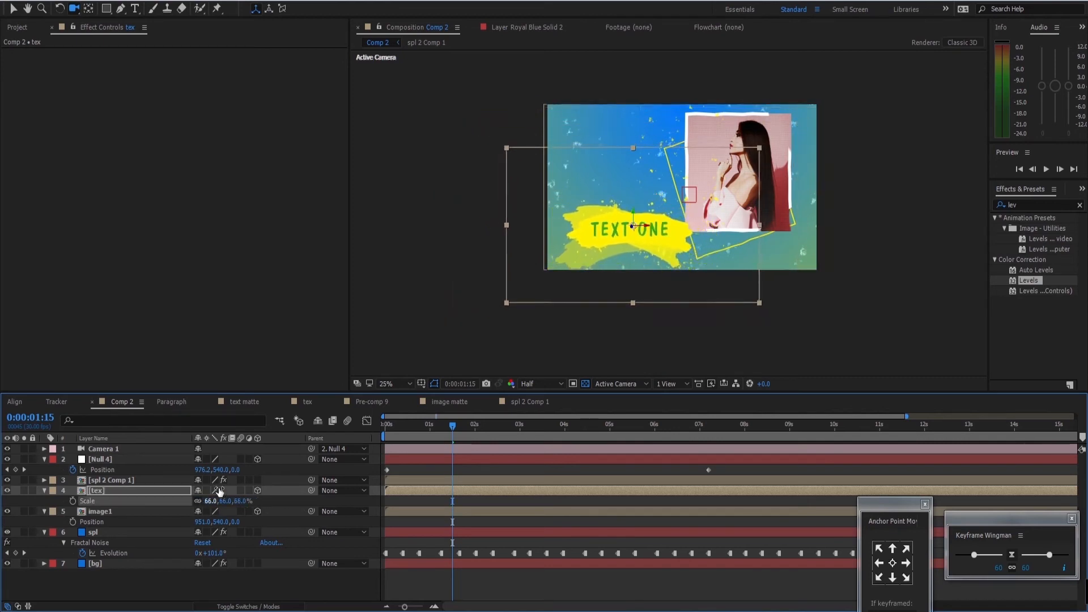
click(12, 8)
drag(667, 240, 677, 227)
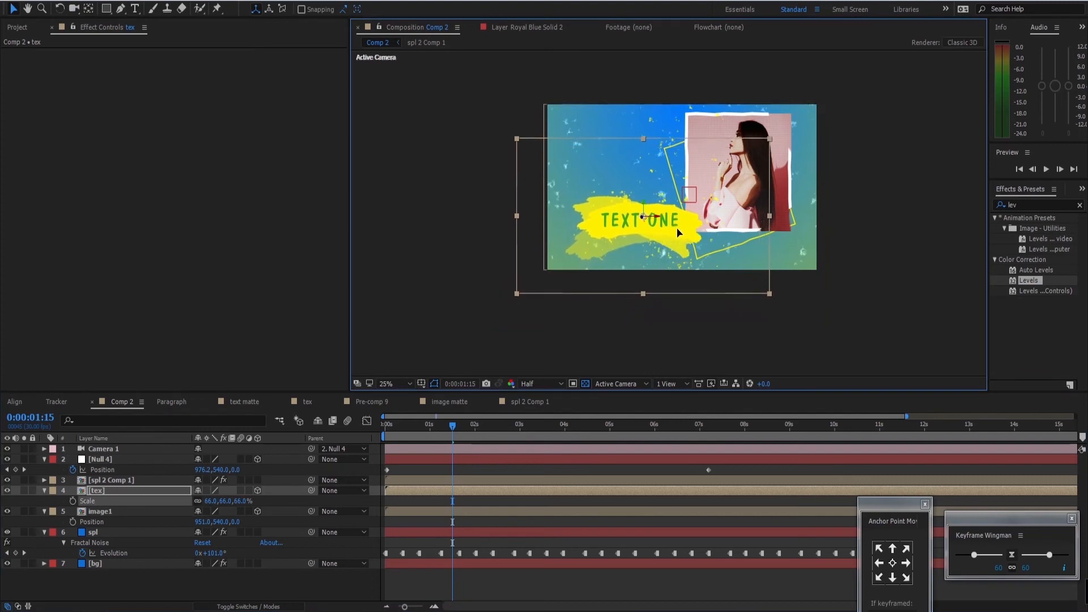
Play the composition repeatedly from the start to examine the parallax between the text and the photo during the camera move.
drag(457, 426, 352, 439)
key(space)
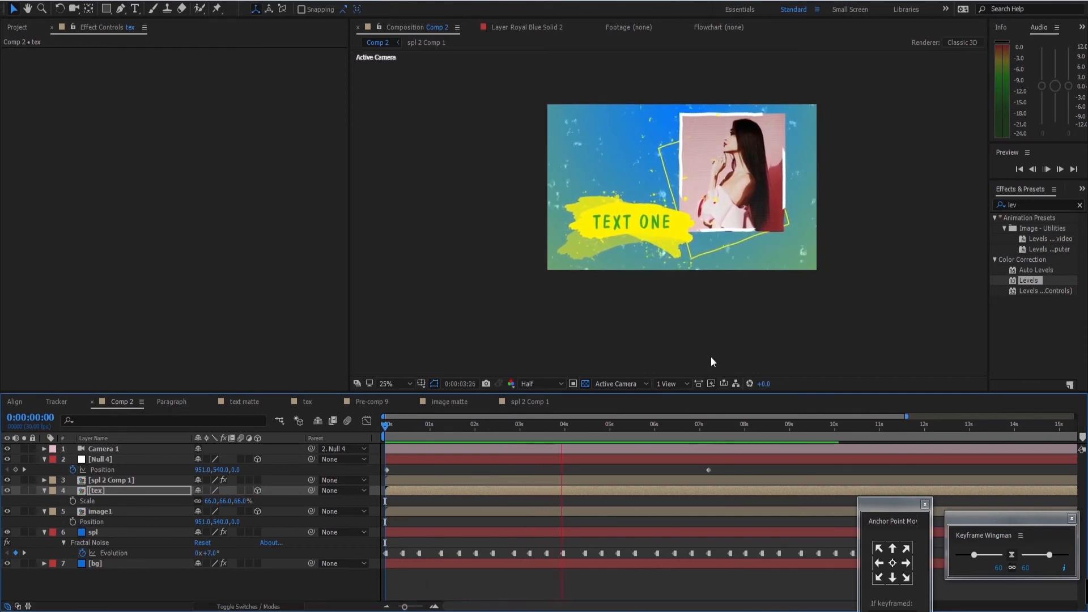
key(space)
key(Home)
key(space)
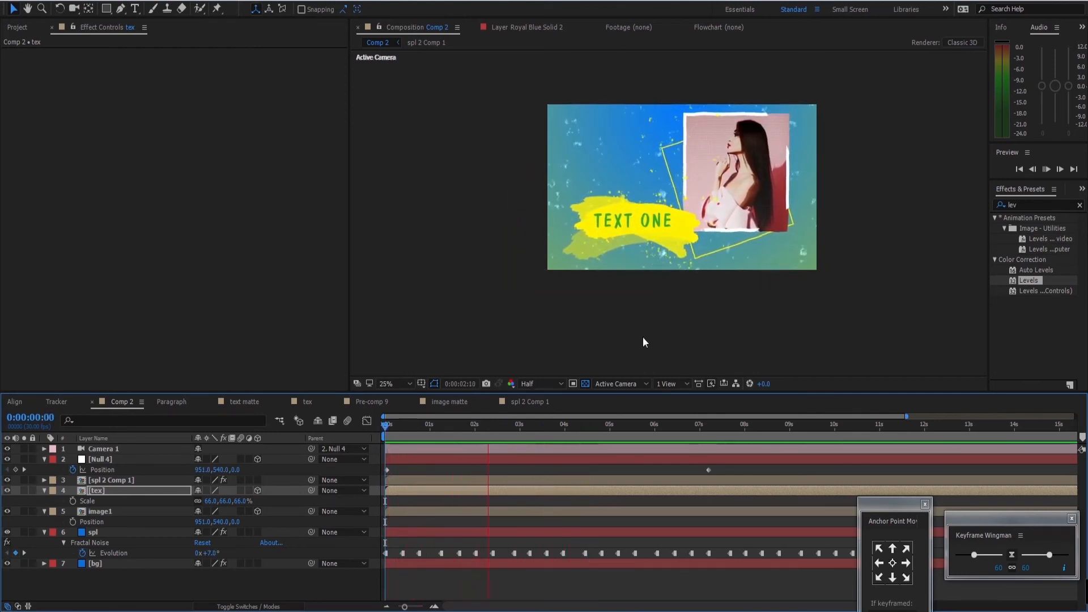
click(515, 430)
drag(514, 429, 366, 442)
key(space)
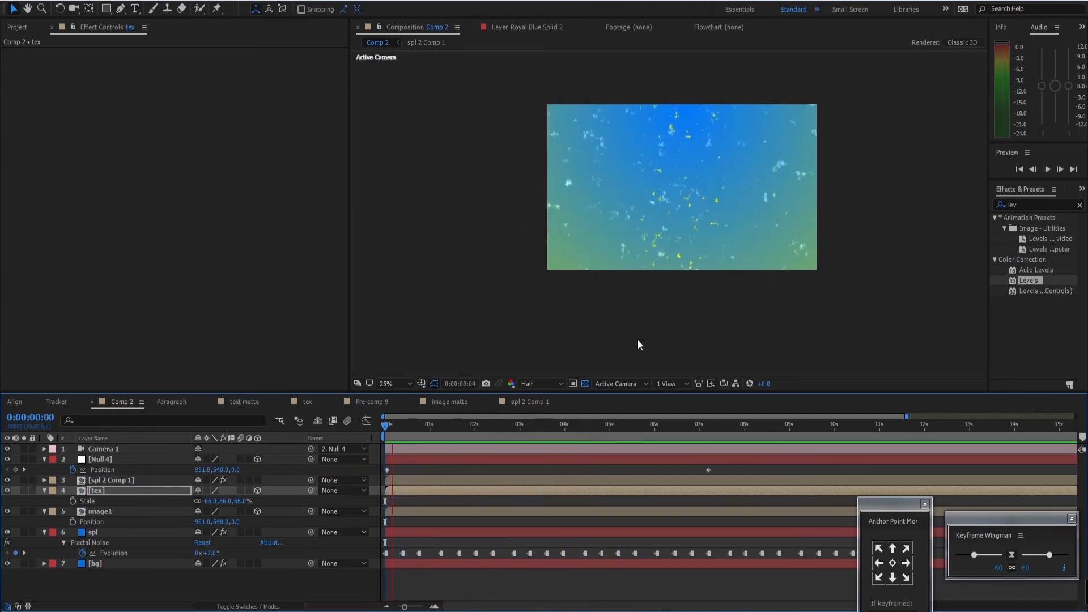
key(space)
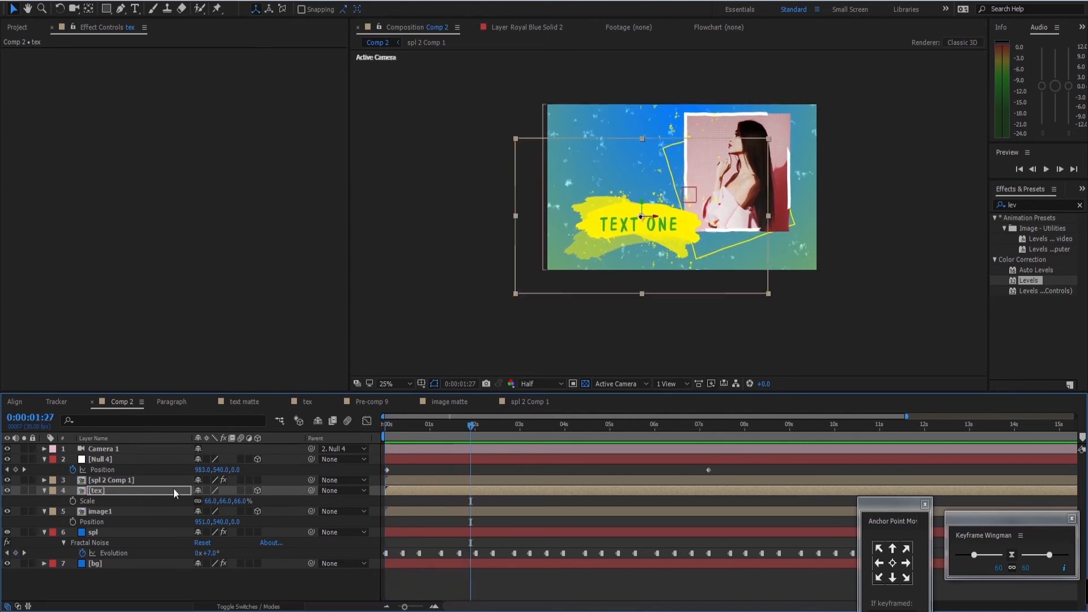
Copy the uppermost brush ink.png layer from the tex composition and return to Comp 2 at 0:00:03:14.
click(141, 493)
drag(486, 431, 542, 431)
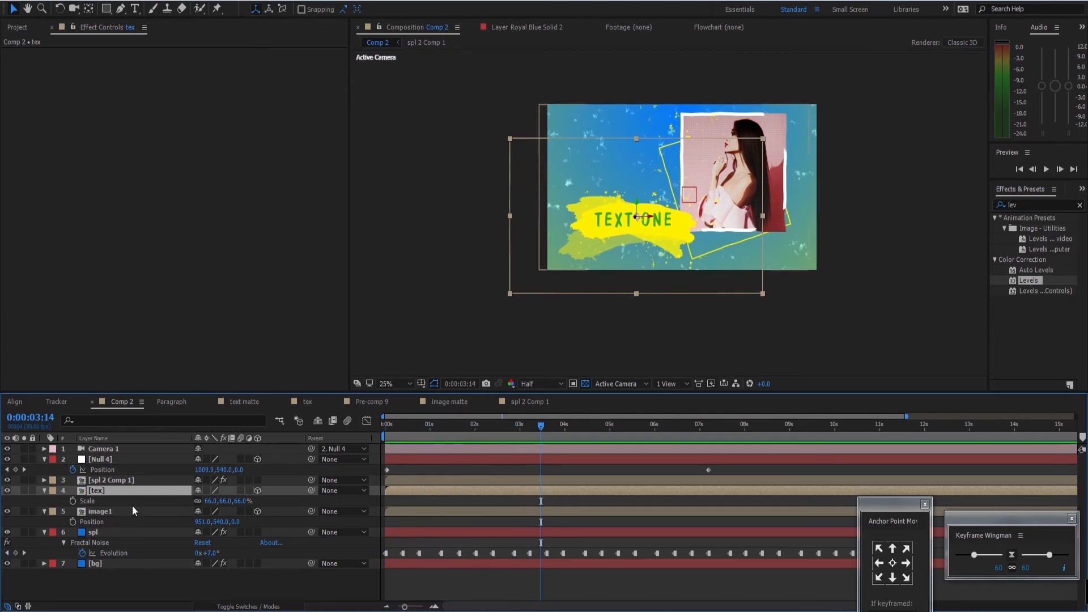
double_click(118, 489)
click(122, 469)
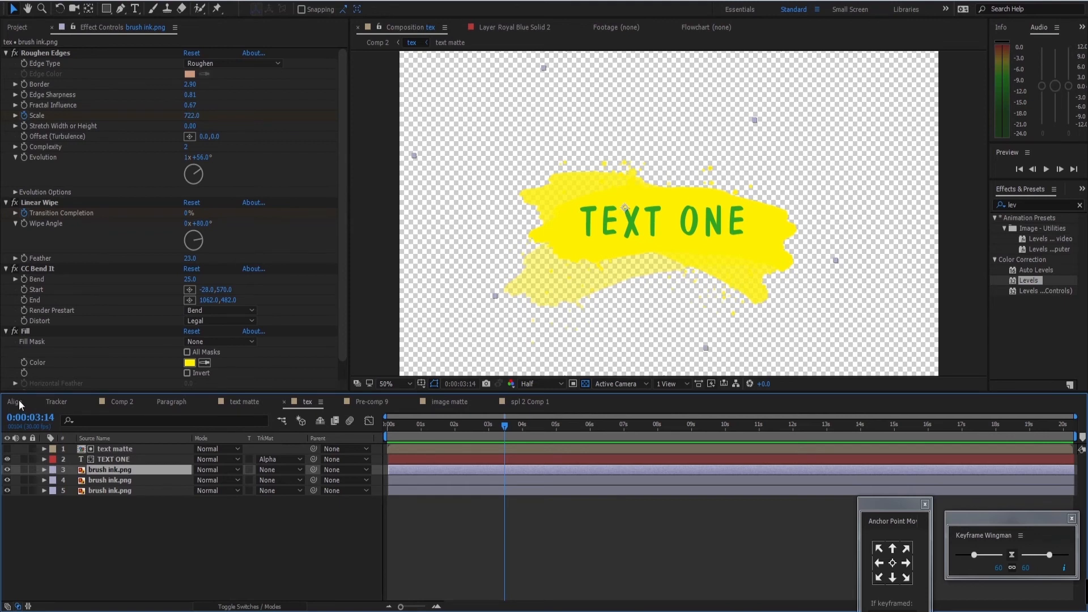
click(123, 400)
click(137, 584)
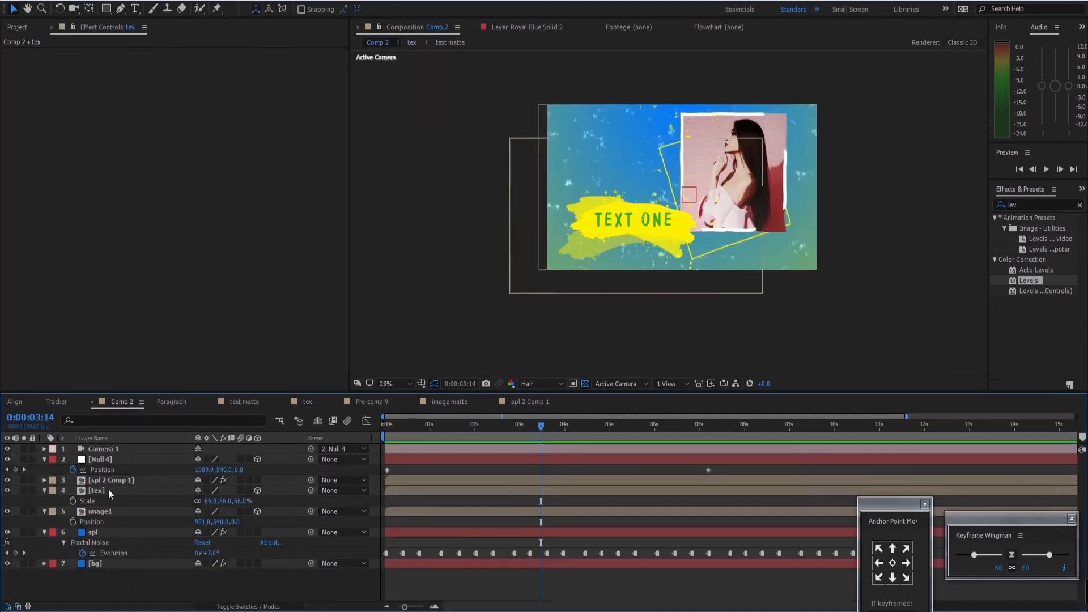
Pre-compose the spl 2 Comp 1, tex and image1 layers together as slide1, moving all attributes into the new composition.
click(110, 489)
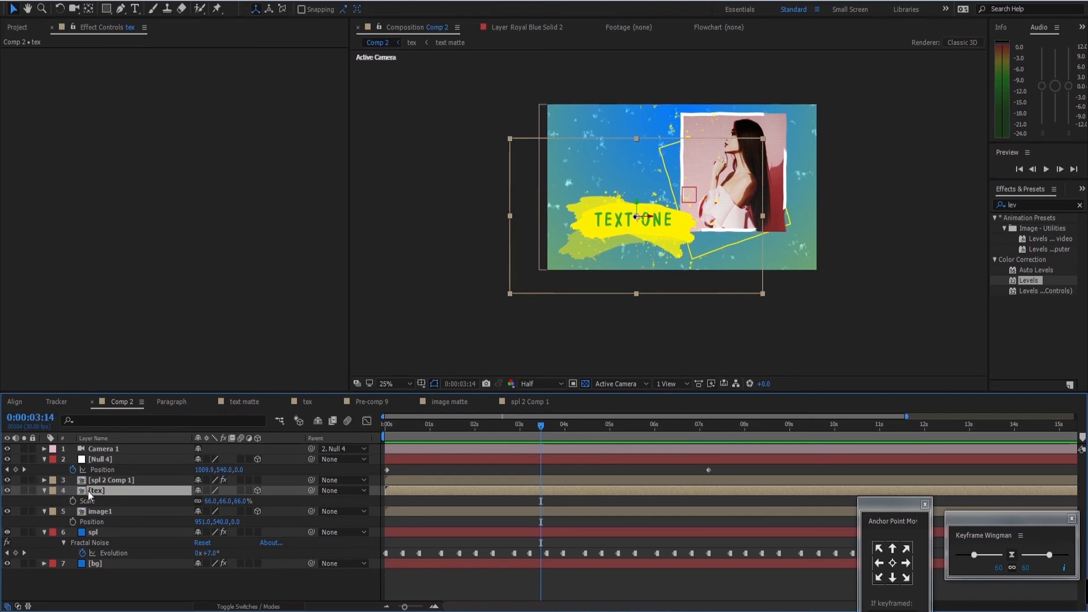
click(107, 531)
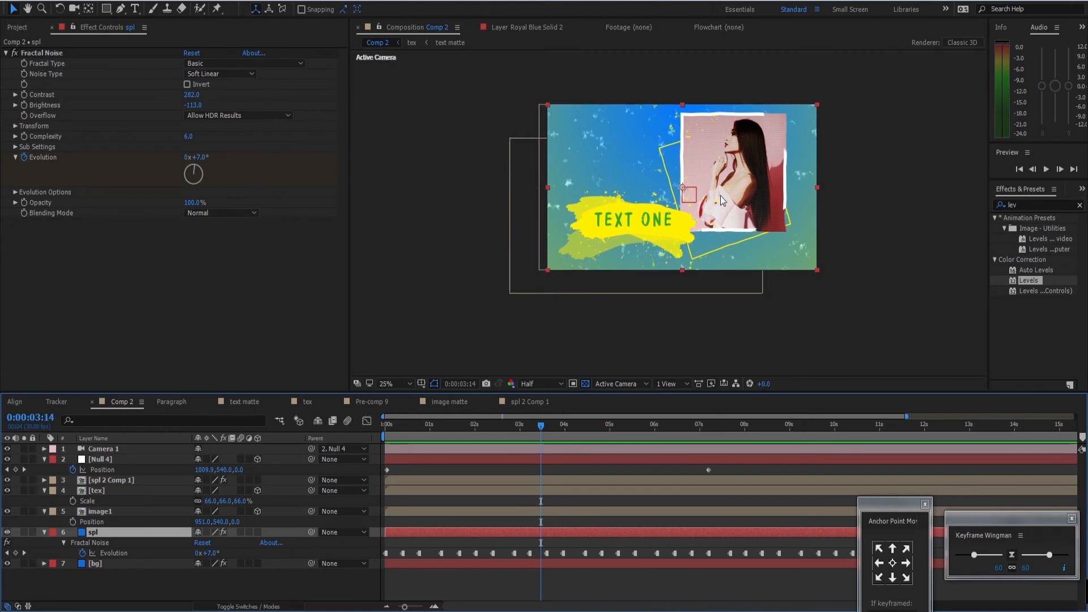
key(period)
click(138, 479)
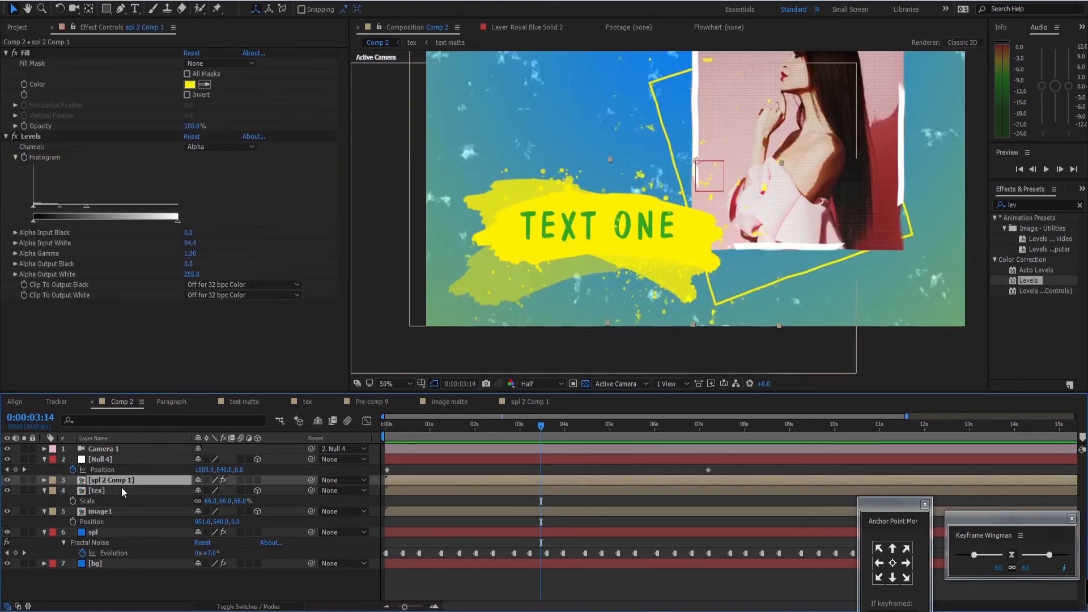
ctrl+click(121, 488)
ctrl+click(133, 512)
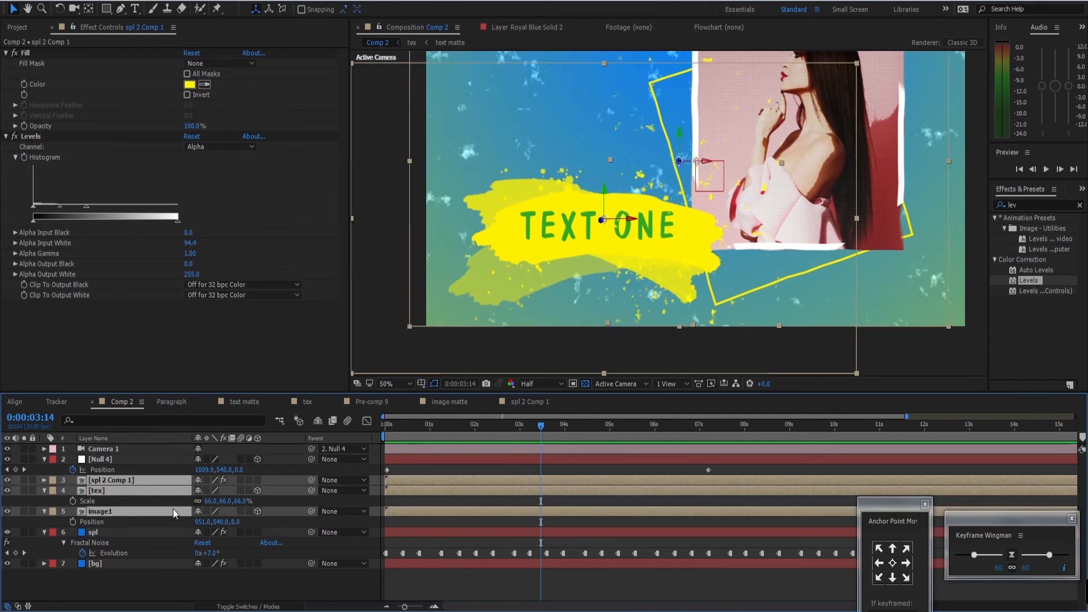
key(ctrl+shift+c)
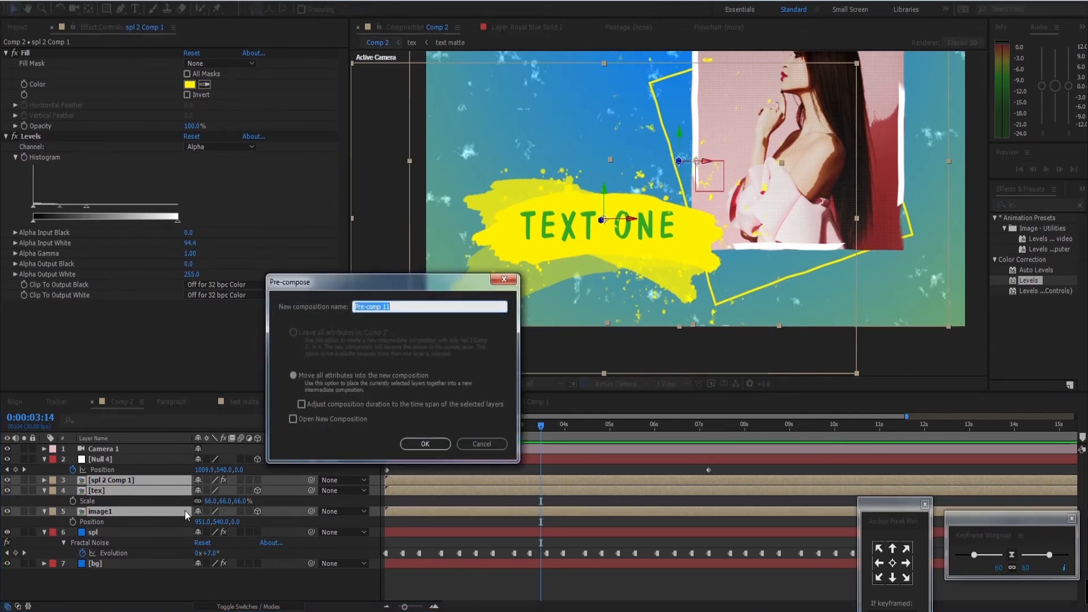
text(slide1)
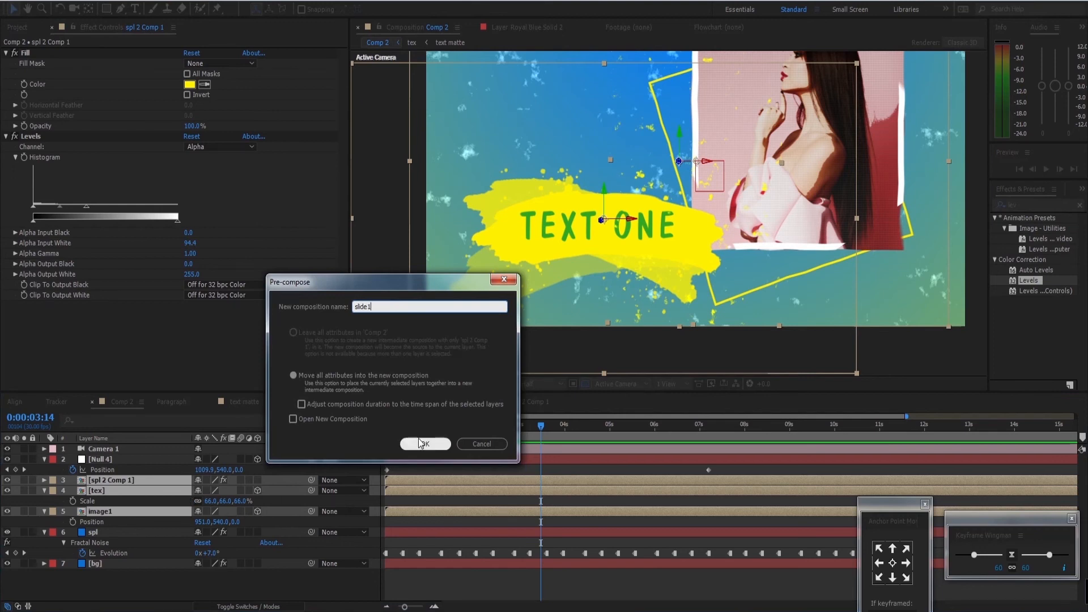
click(425, 444)
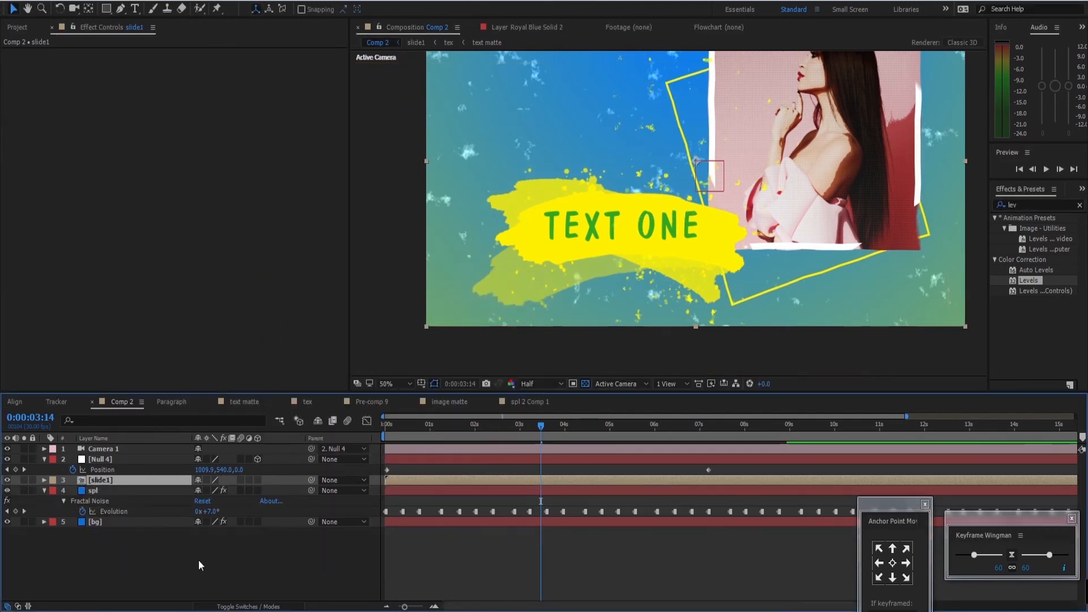
Paste the copied brush ink.png layer above slide1 in Comp 2 and set its opacity to 100%.
key(ctrl+v)
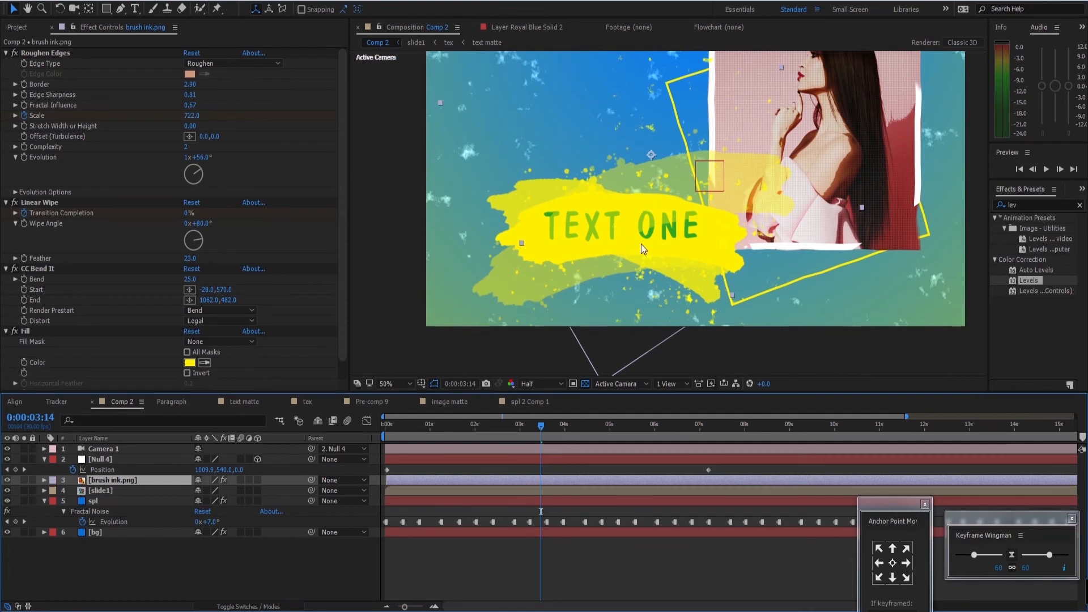
scroll(667, 210, down, 2)
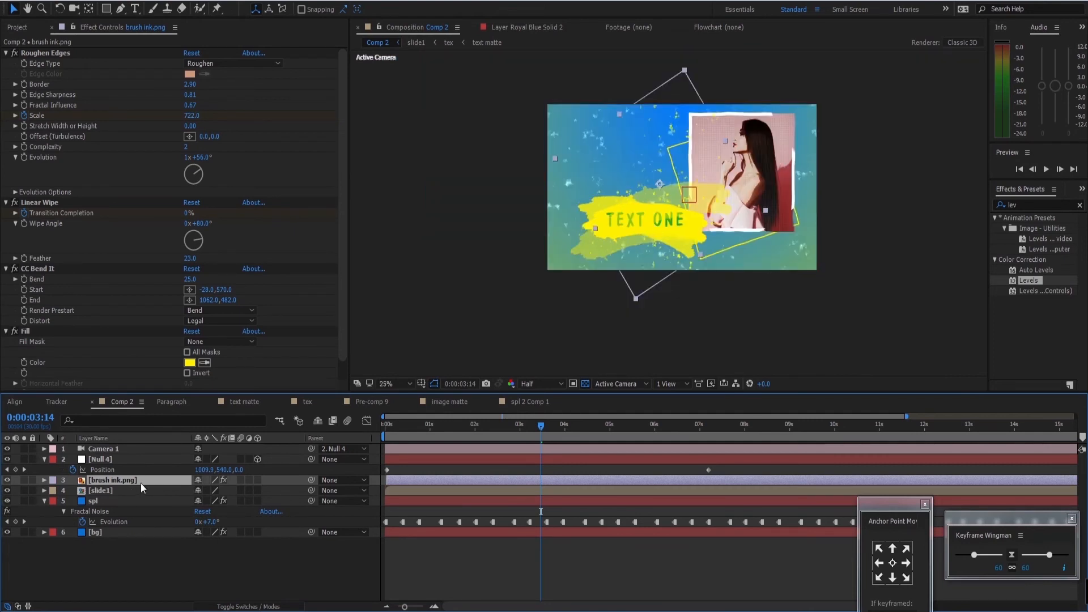
key(t)
drag(201, 491, 286, 483)
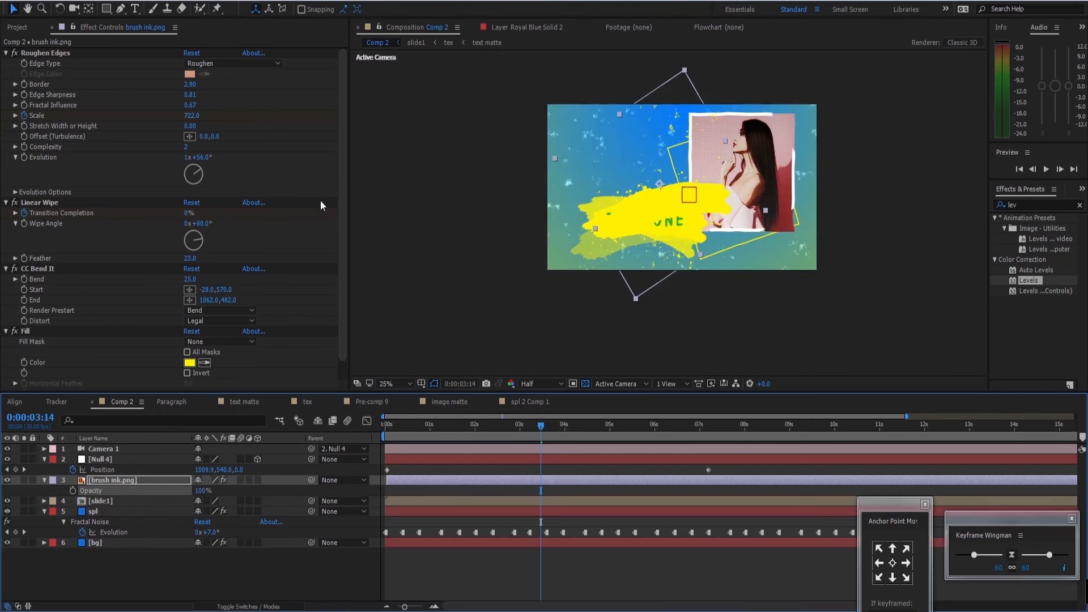
Disable the CC Bend It effect on brush ink.png and reset the layer's rotation.
click(43, 269)
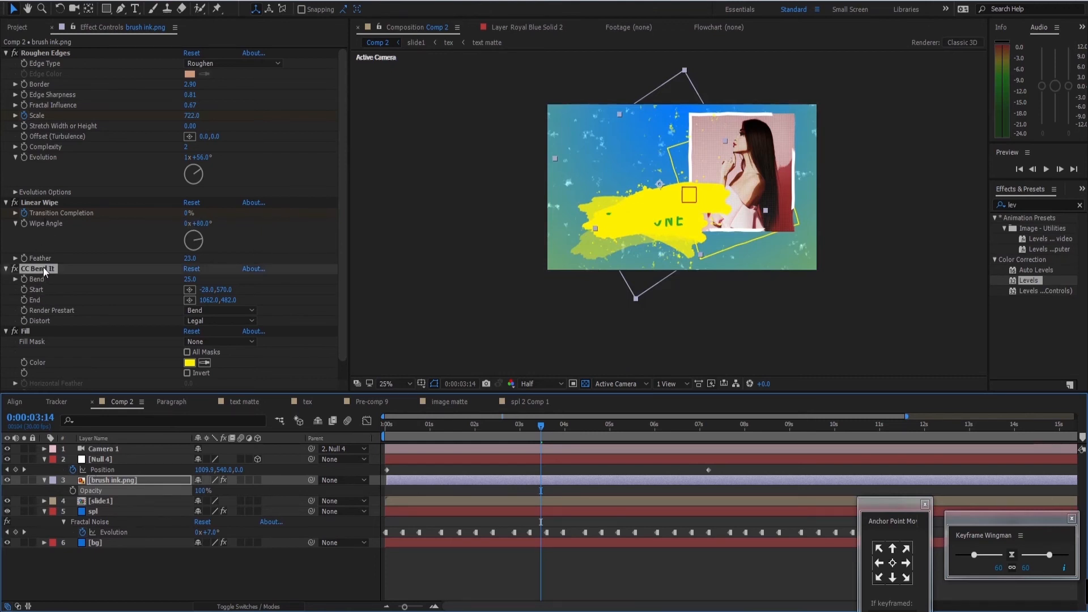
click(14, 269)
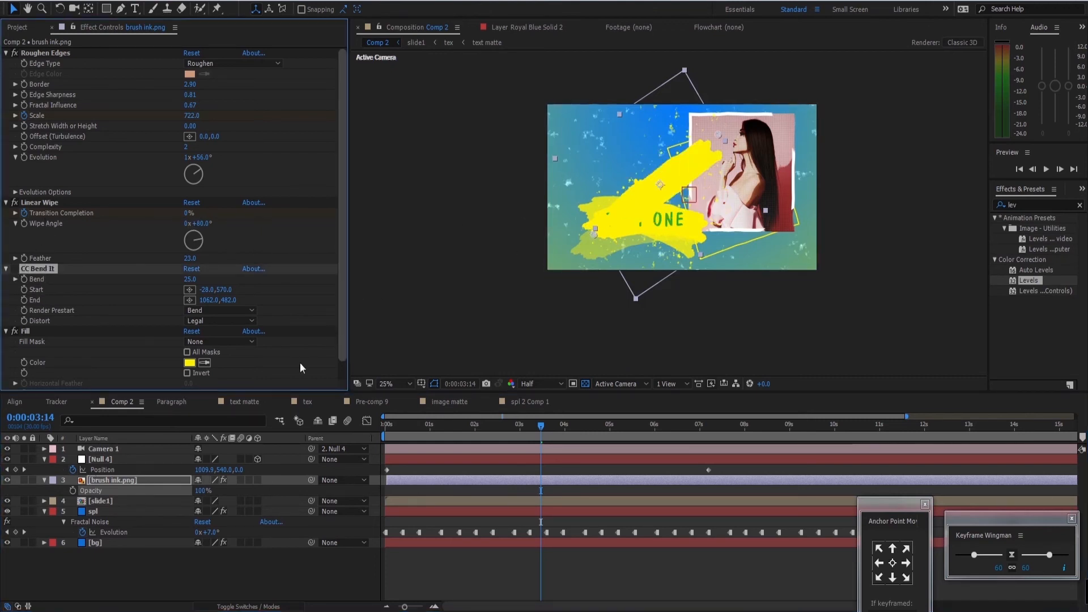
key(r)
click(123, 492)
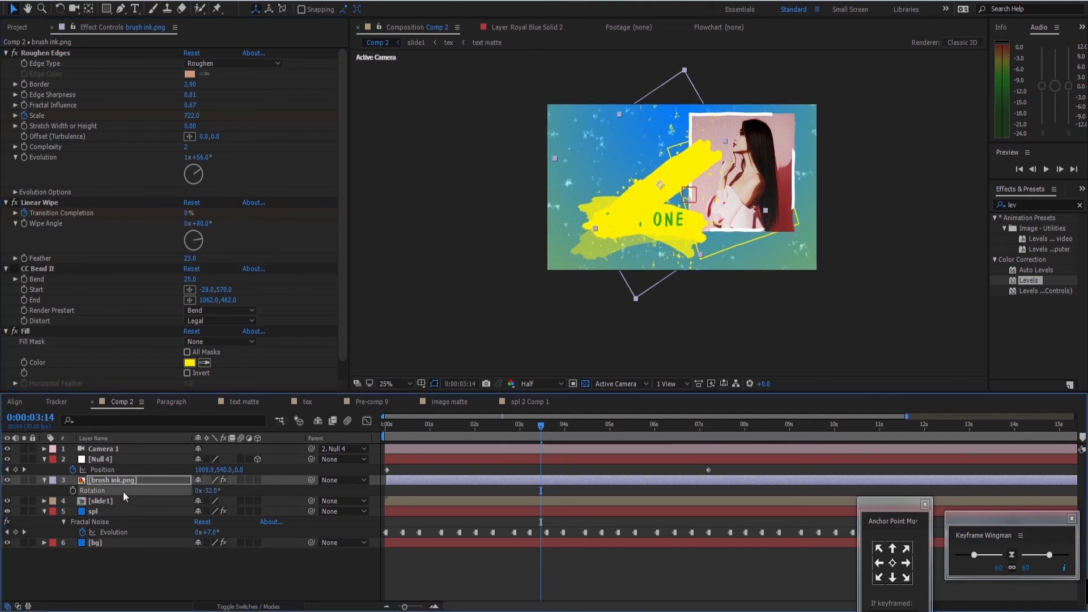
right_click(123, 490)
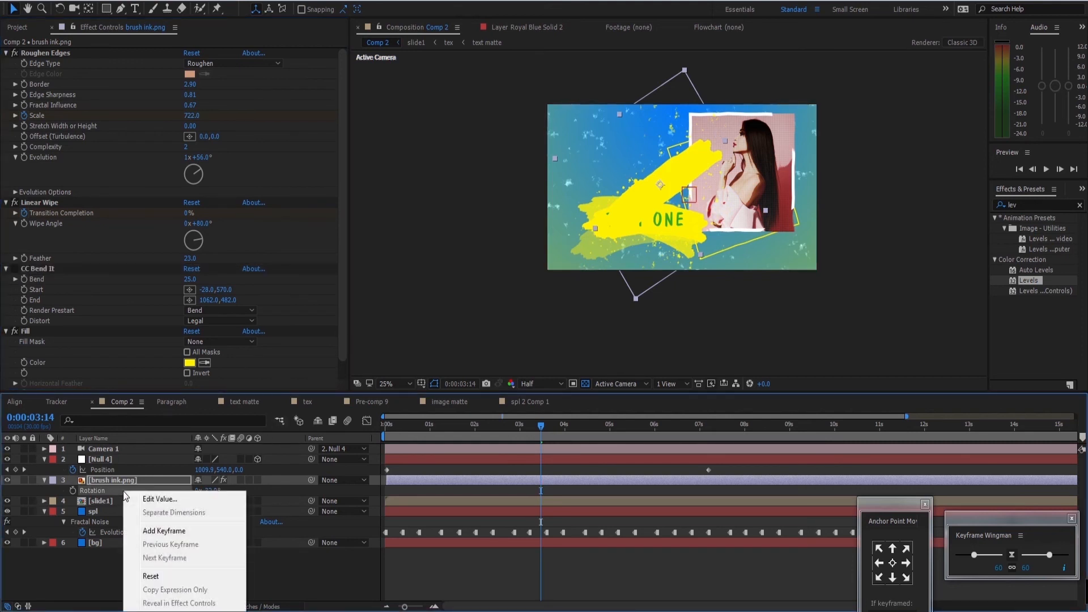
click(167, 577)
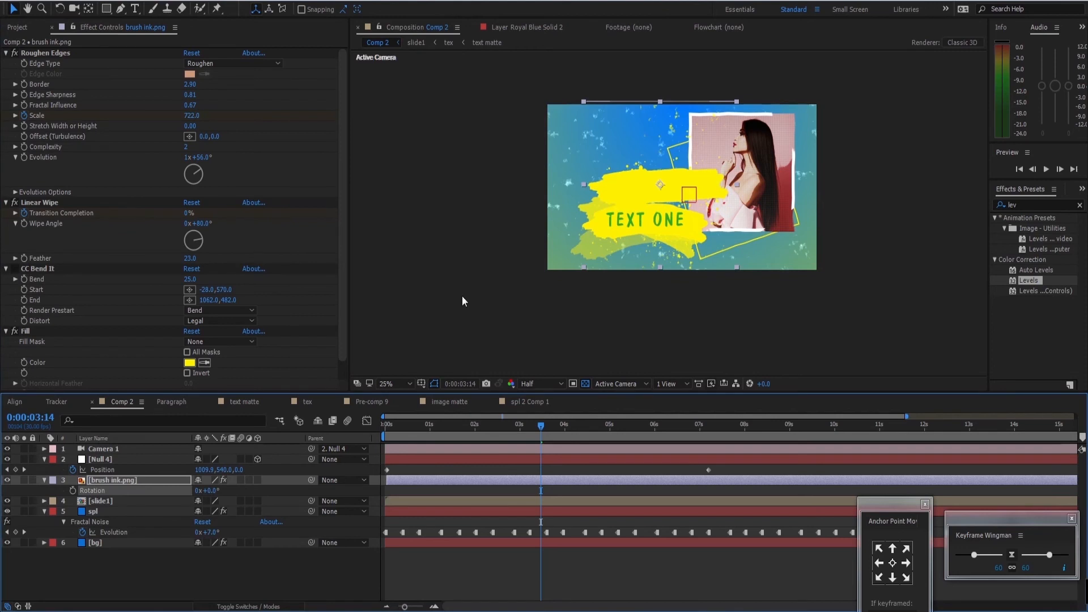
Scale brush ink.png to 170% and move it up and right across the upper part of the frame.
key(s)
drag(216, 490, 270, 494)
click(733, 190)
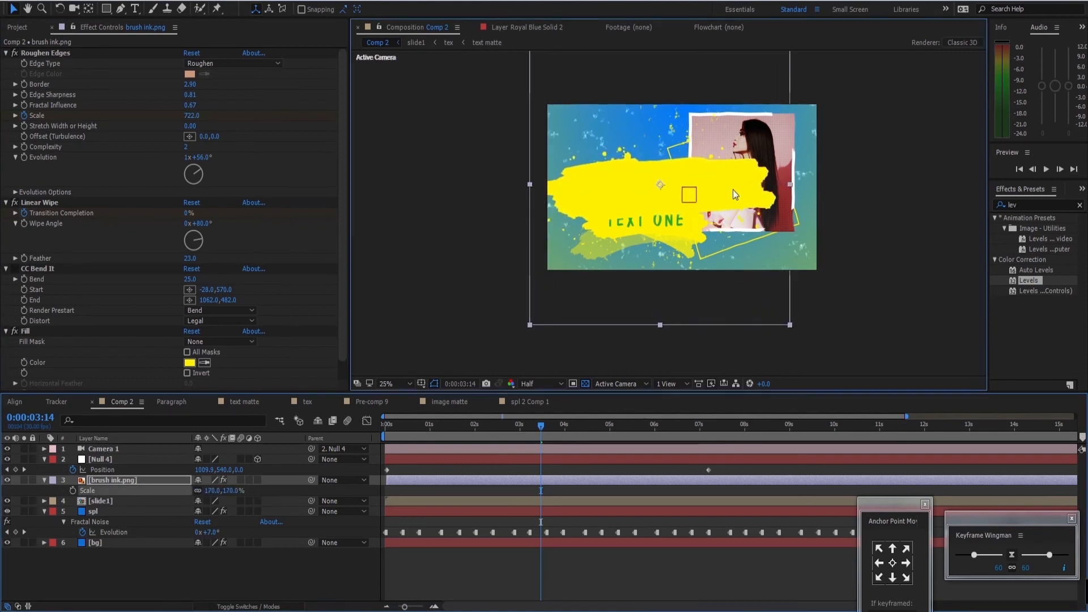
drag(732, 190, 775, 138)
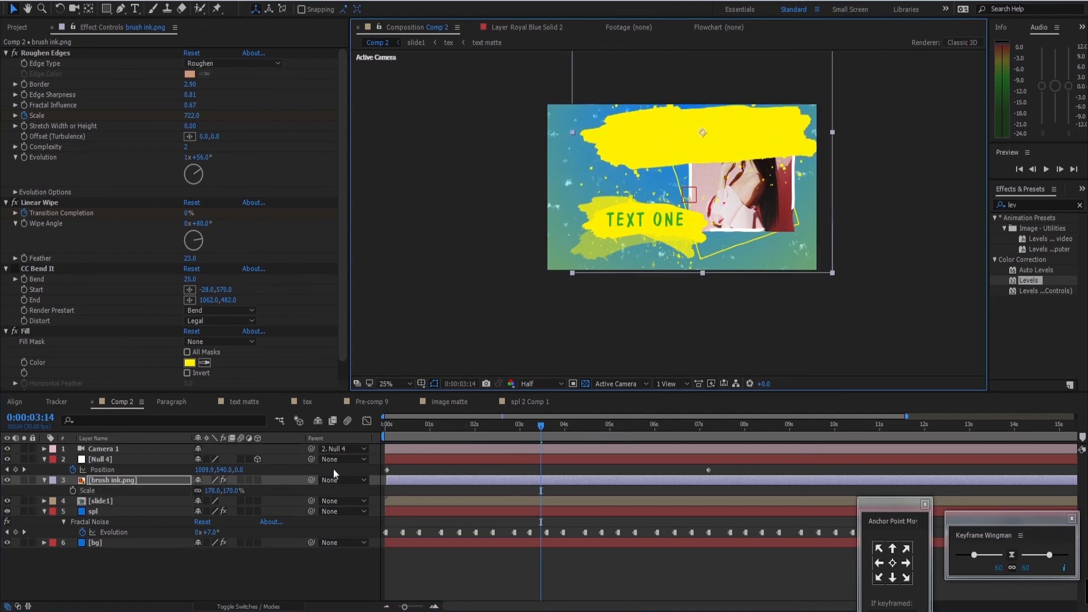
Reveal the keyframes of brush ink.png and shift the layer along the timeline so it starts at about 5.5 seconds.
click(135, 481)
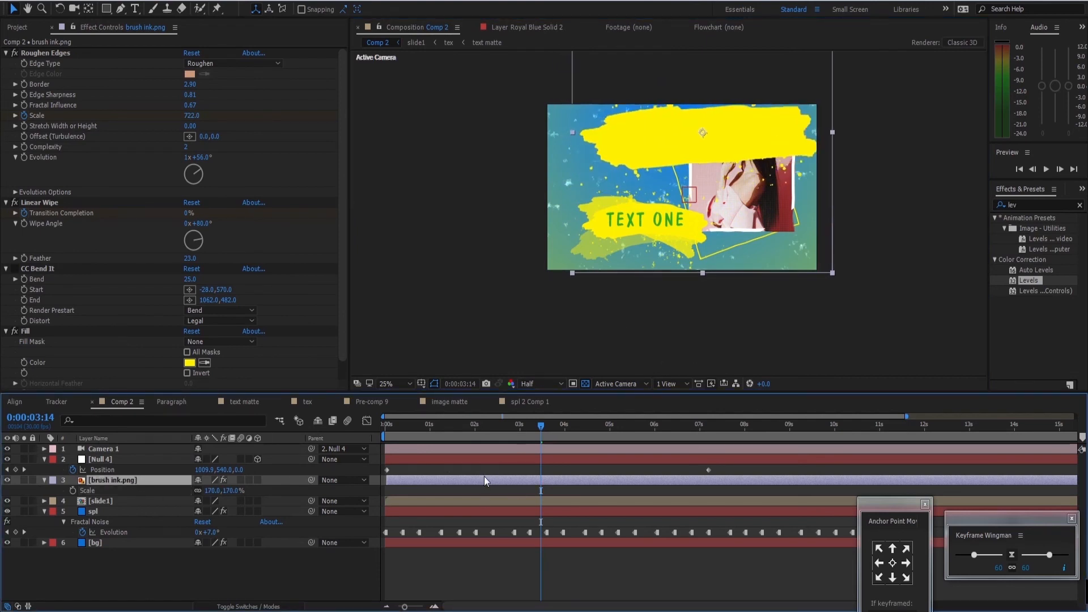
key(u)
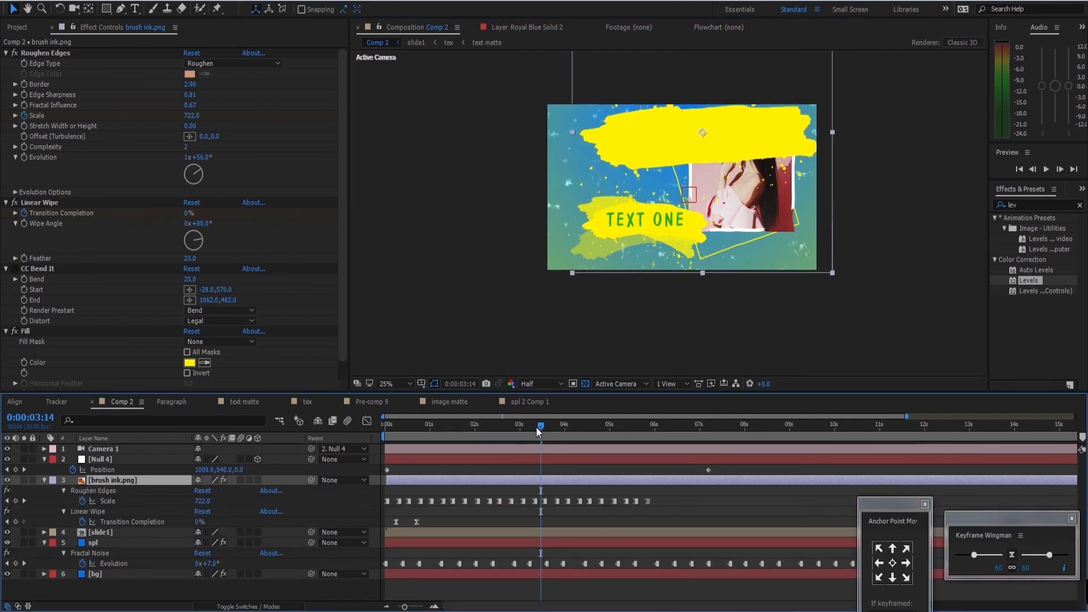
drag(538, 431, 429, 437)
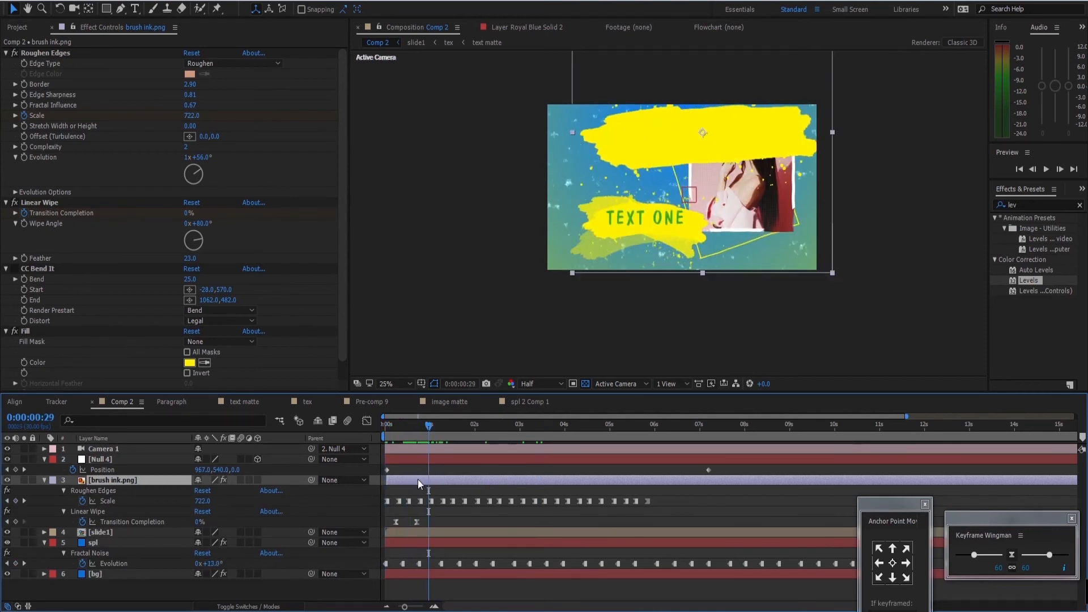
drag(418, 480, 664, 480)
Play Comp 2 from the start to examine the slide's animation and the delayed brush stroke.
drag(403, 432, 381, 433)
key(space)
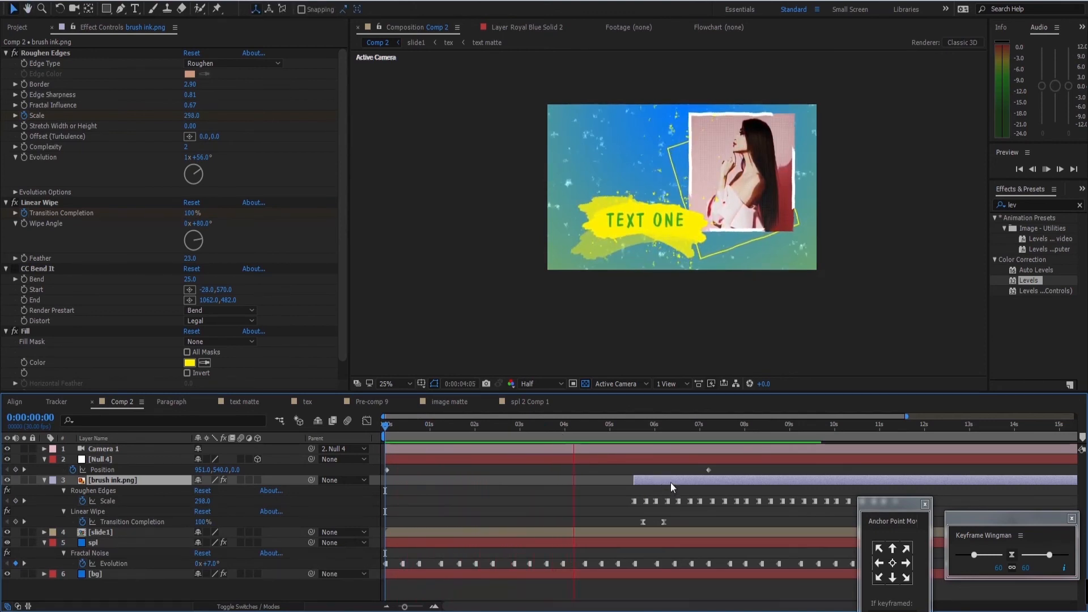
key(space)
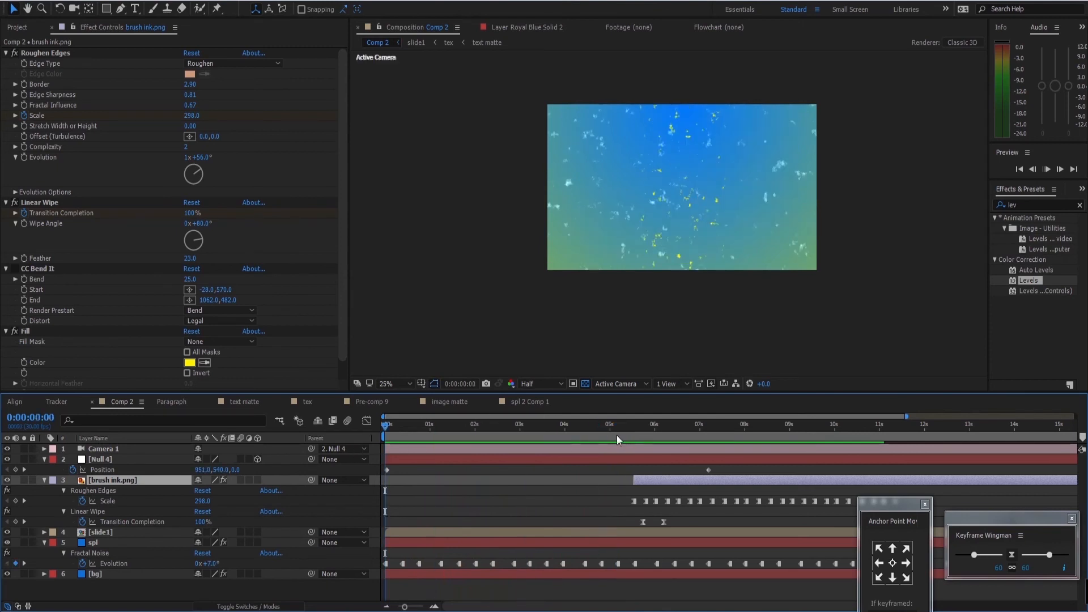
key(space)
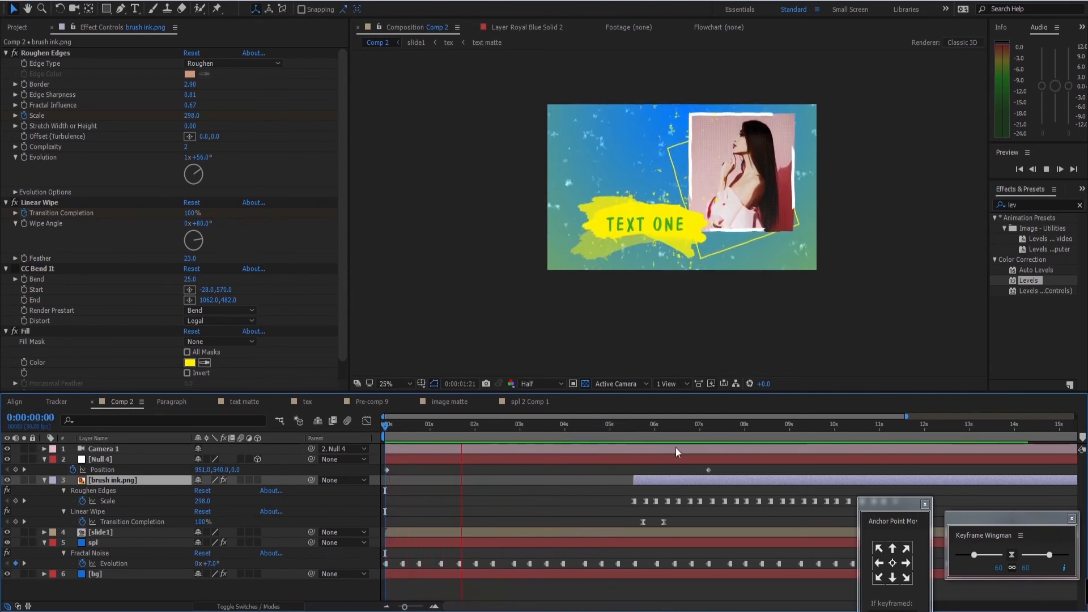
key(space)
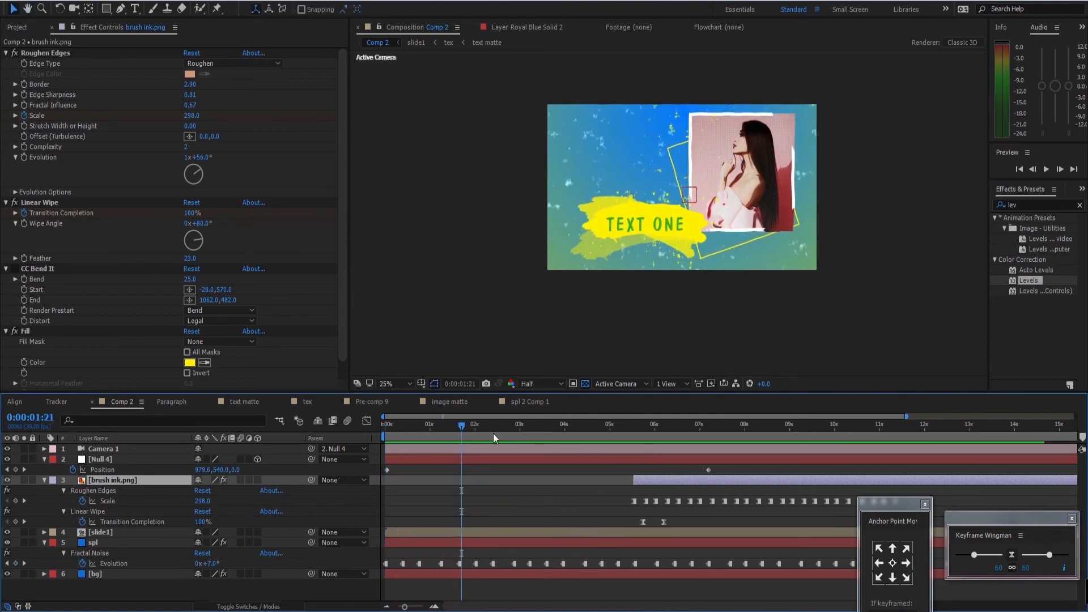
drag(493, 433, 454, 439)
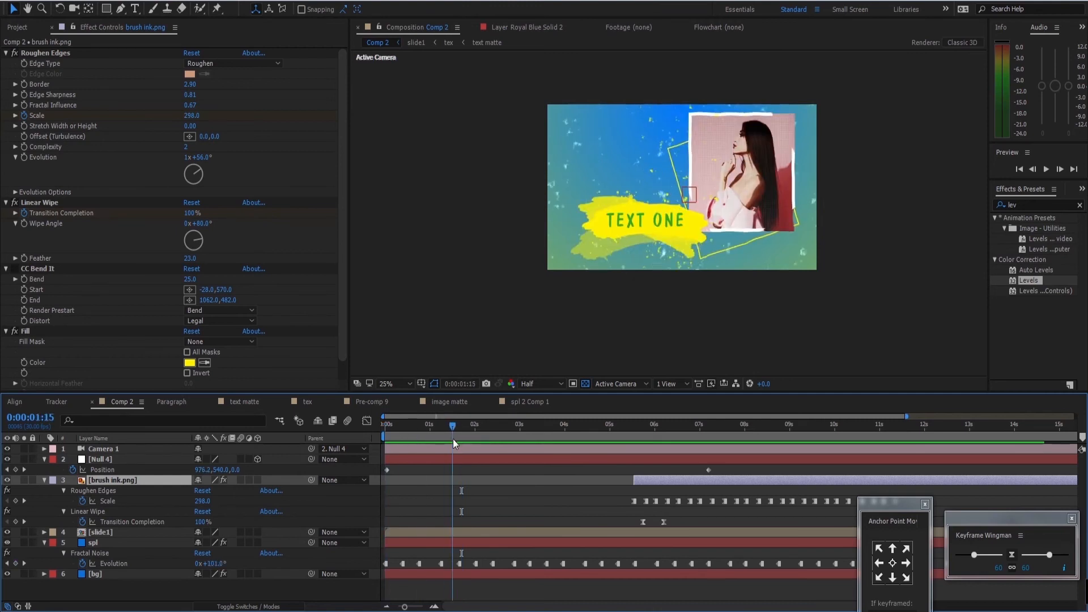
Try making the slide1 layer 3D and play the composition from the start to check its camera movement.
click(133, 532)
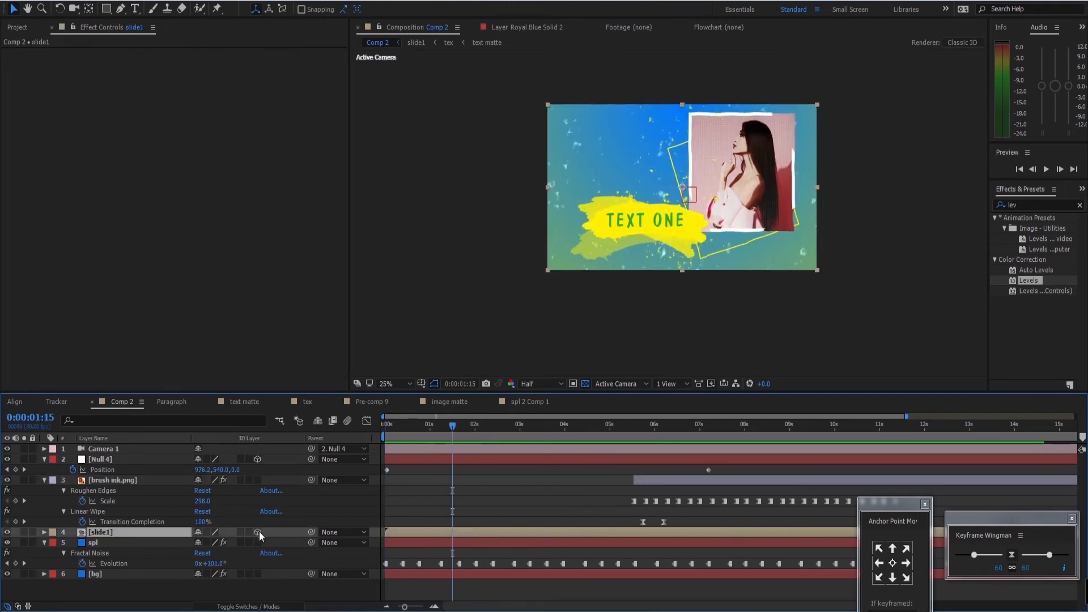
drag(453, 428, 381, 437)
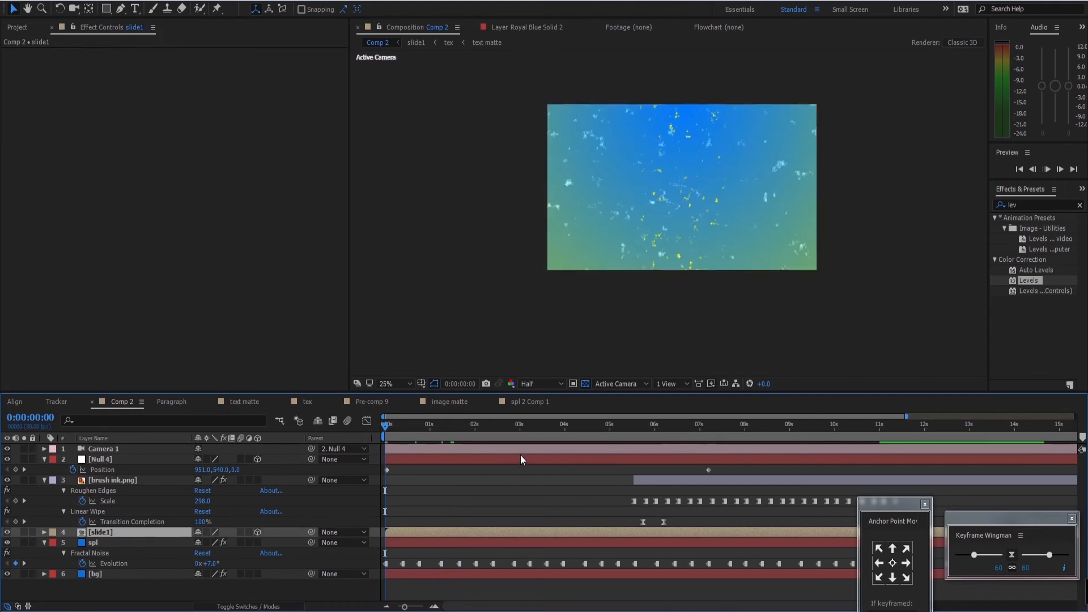
key(space)
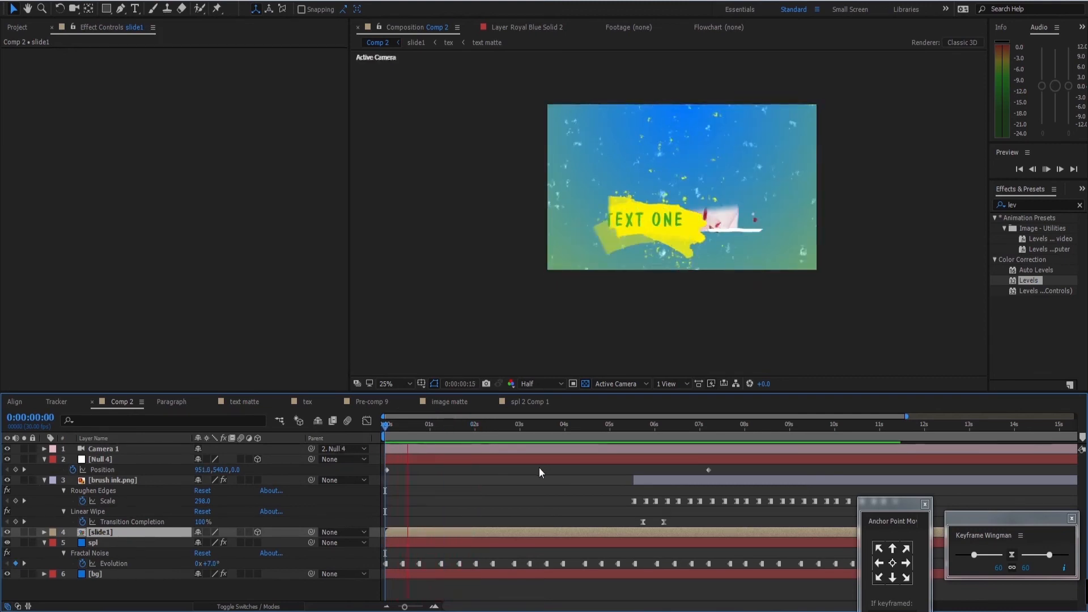
key(space)
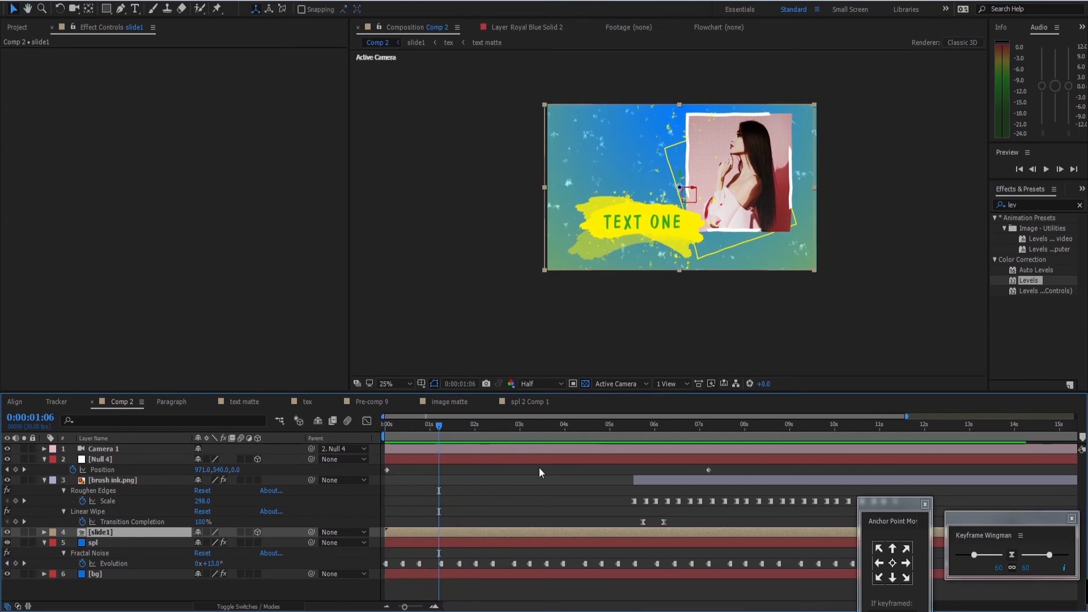
key(space)
Undo the slide1 and brush ink.png edits, the brush paste and the slide1 pre-composition to restore the separate layers.
key(ctrl+z)
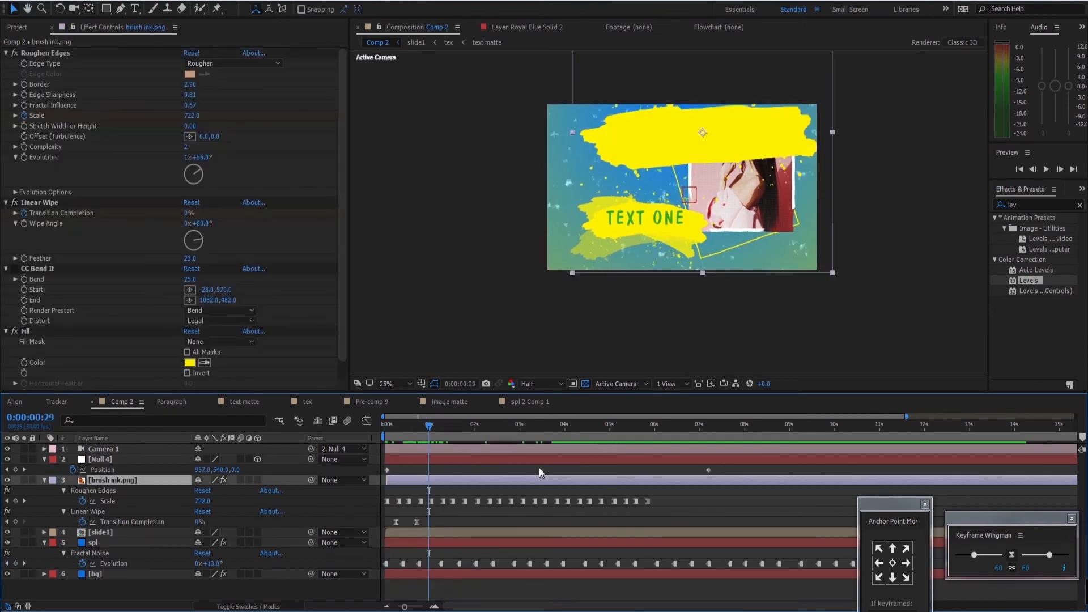
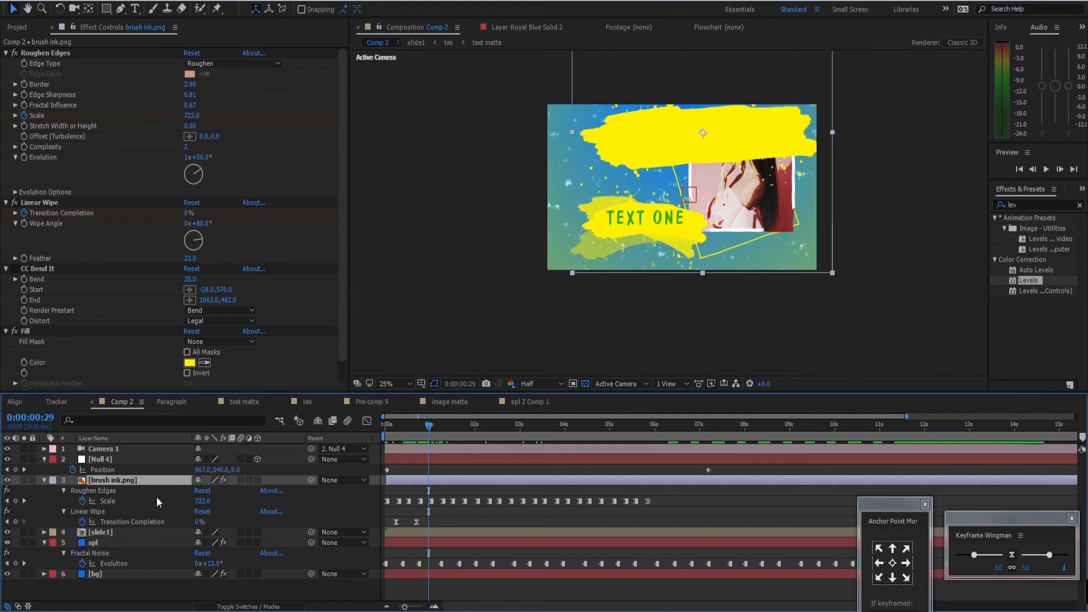
key(space)
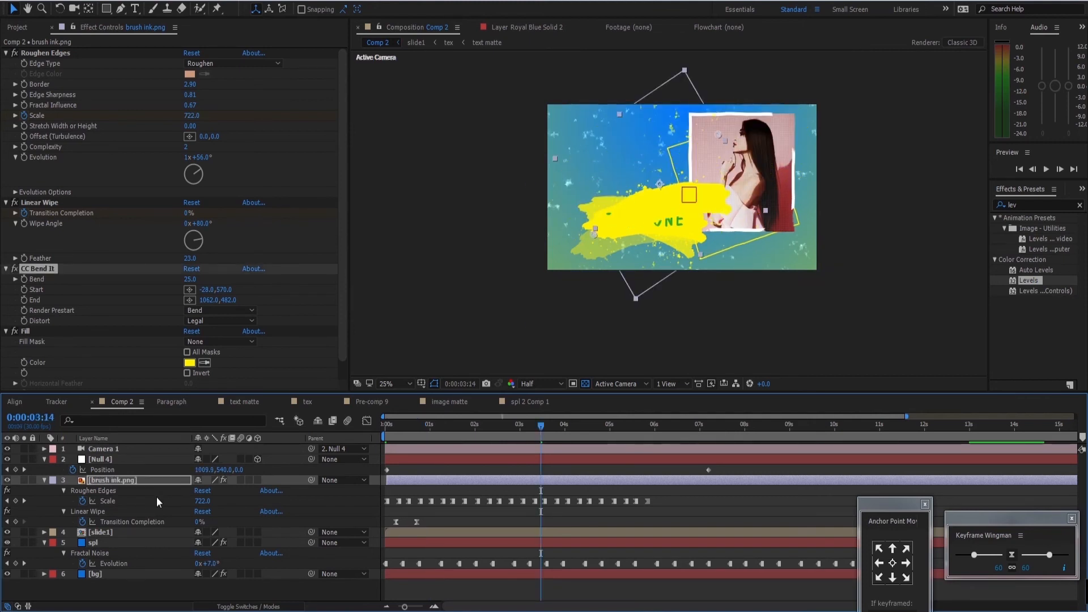
key(ctrl+z)
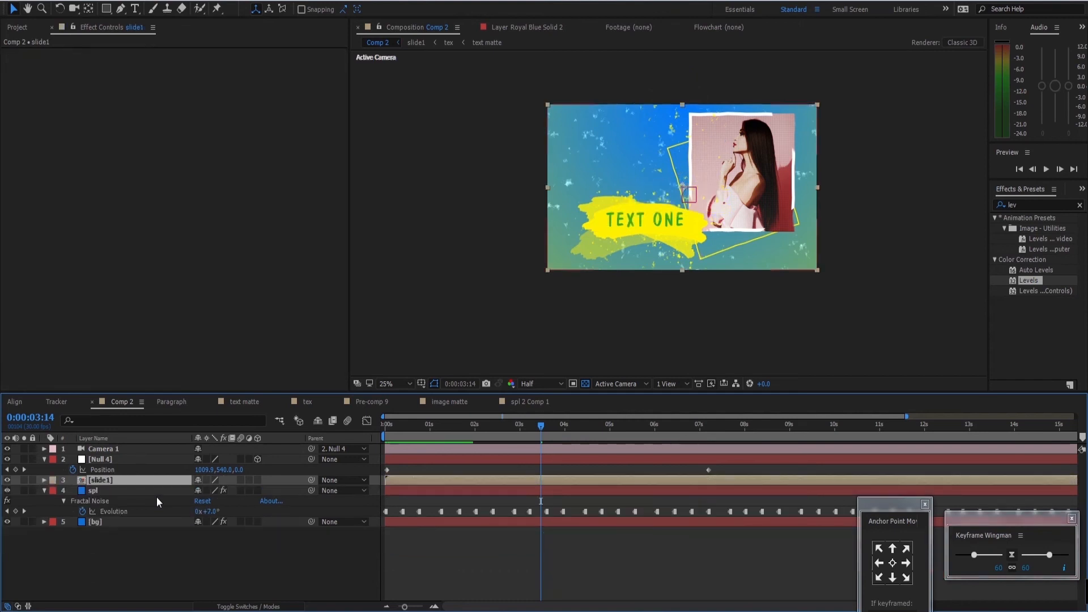
key(ctrl+z)
Pre-compose Camera 1, Null 4, spl 2 Comp 1, tex and image1 as slide1, moving all attributes, and return to the start of Comp 2.
click(97, 562)
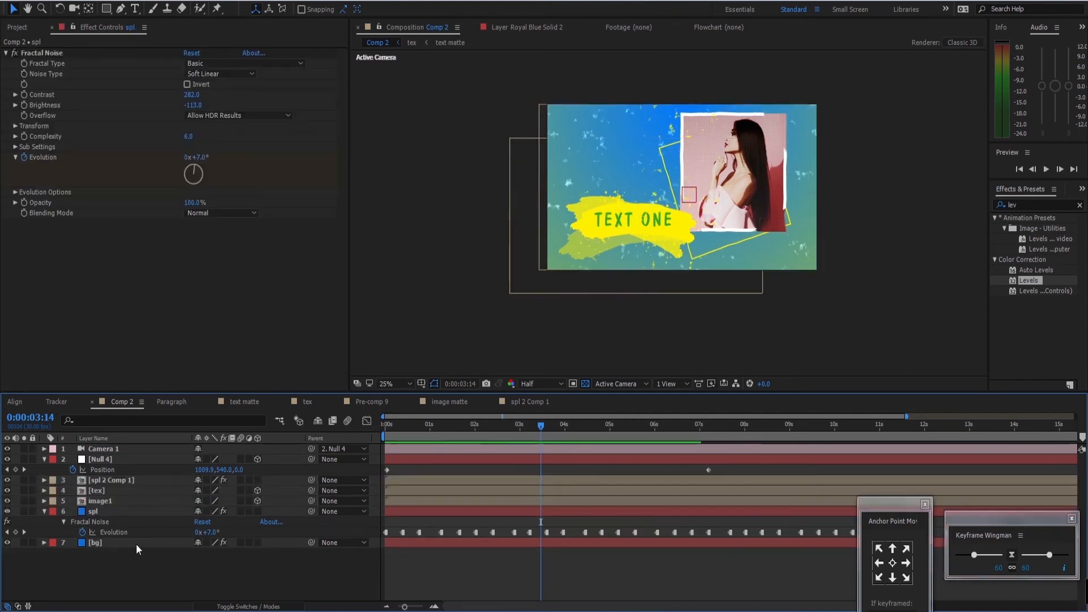
click(116, 448)
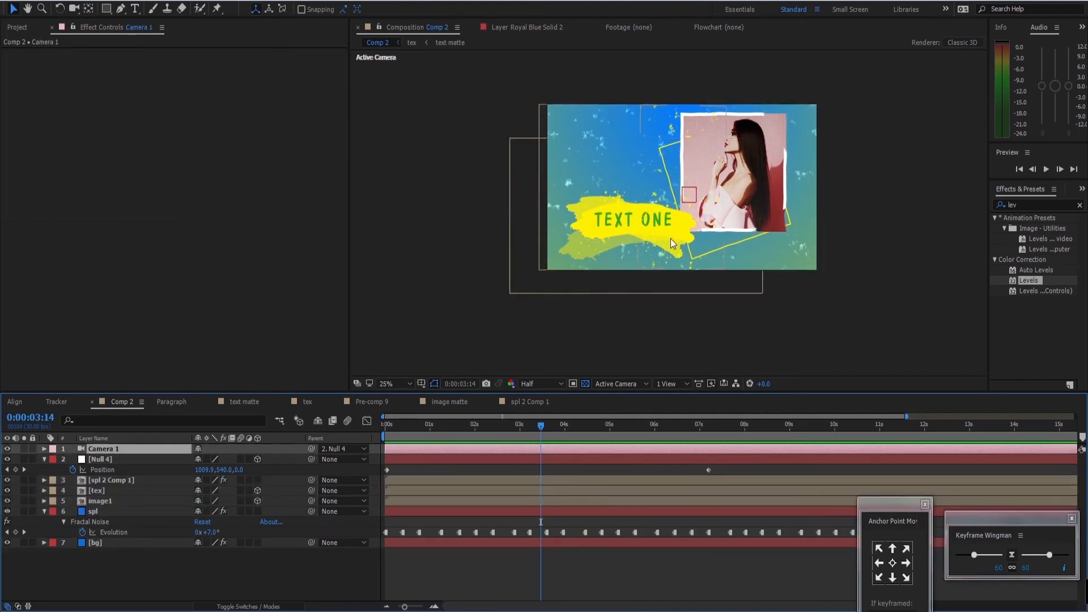
scroll(671, 239, up, 2)
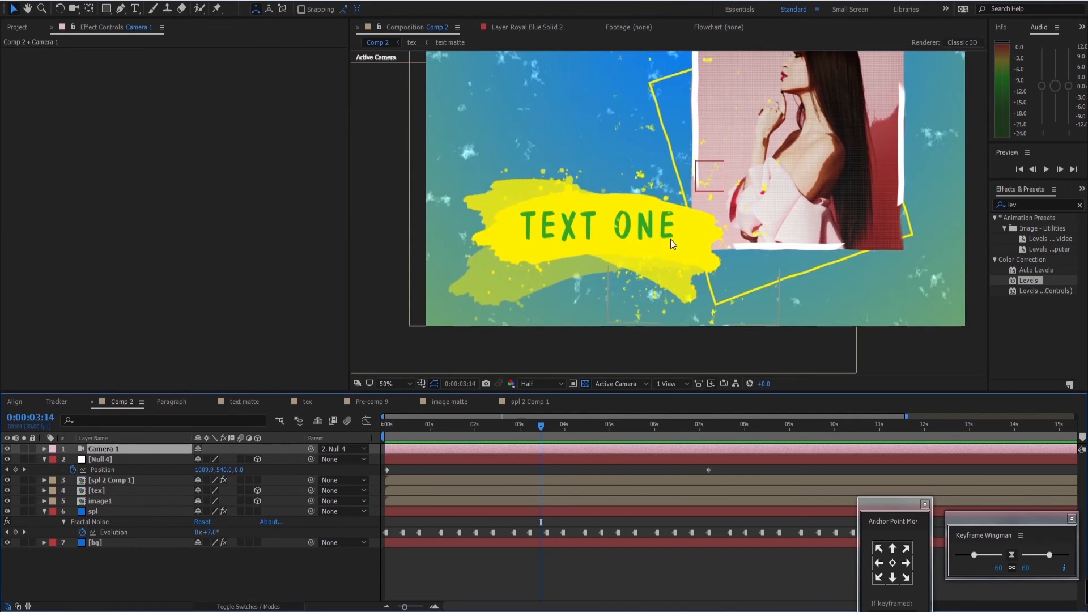
click(300, 570)
click(117, 449)
ctrl+click(118, 459)
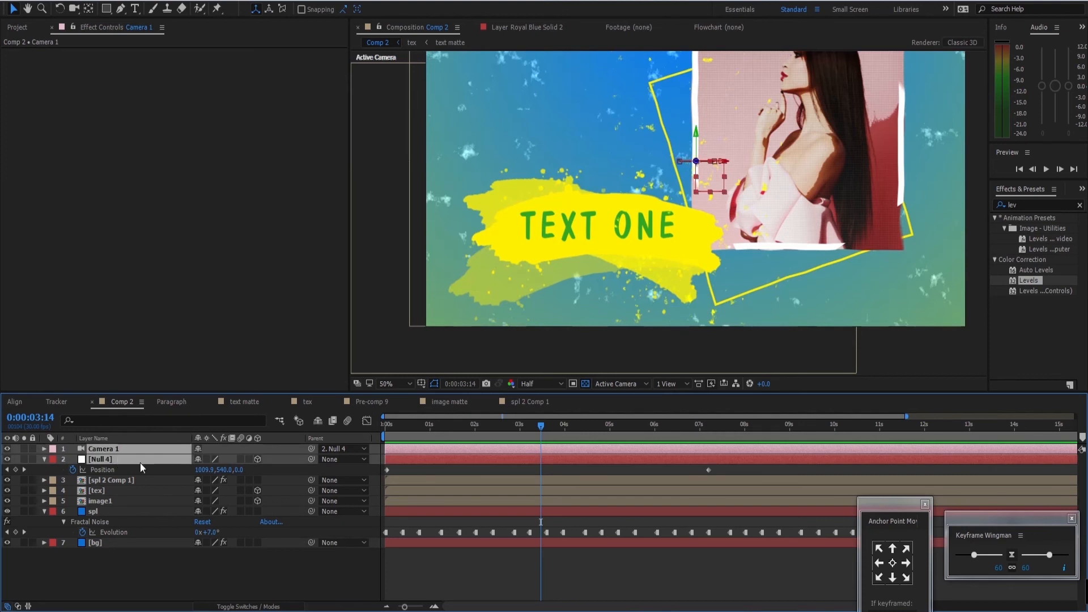
ctrl+click(117, 480)
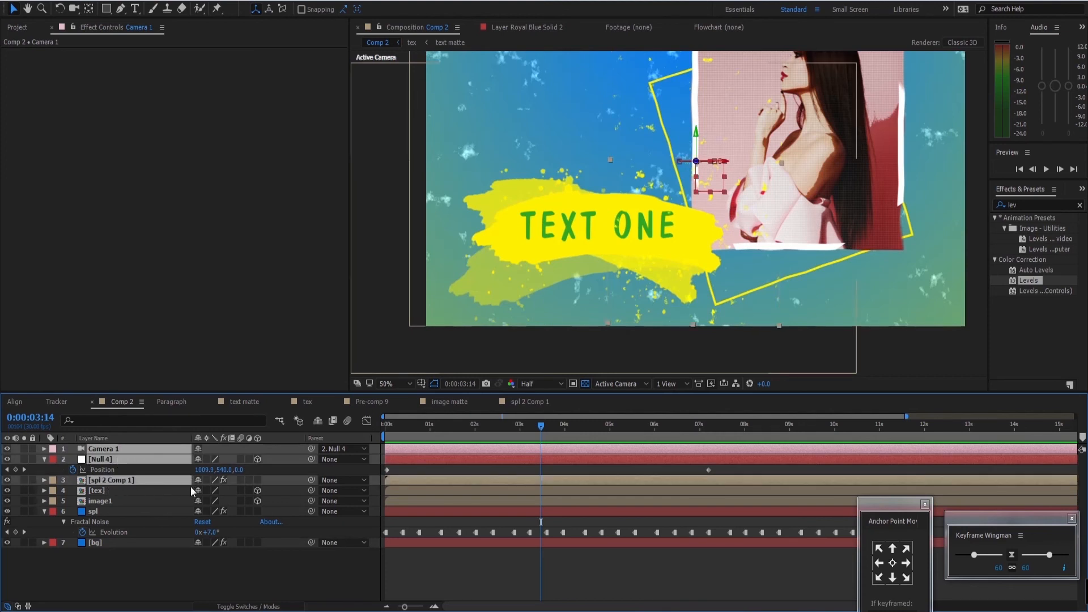
ctrl+click(129, 490)
ctrl+click(101, 501)
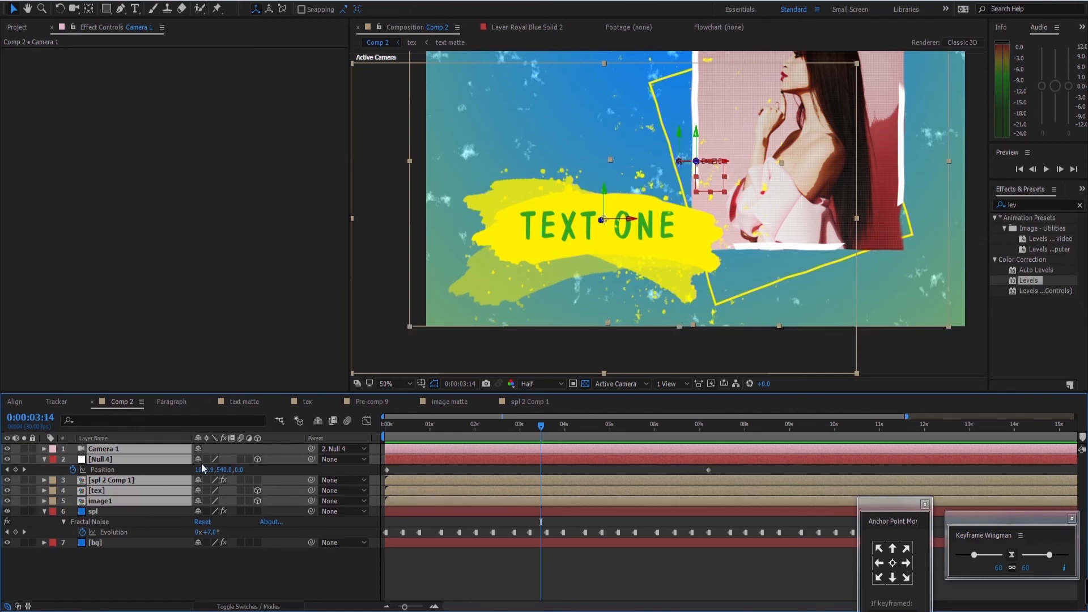
key(ctrl+shift+c)
text(slide1)
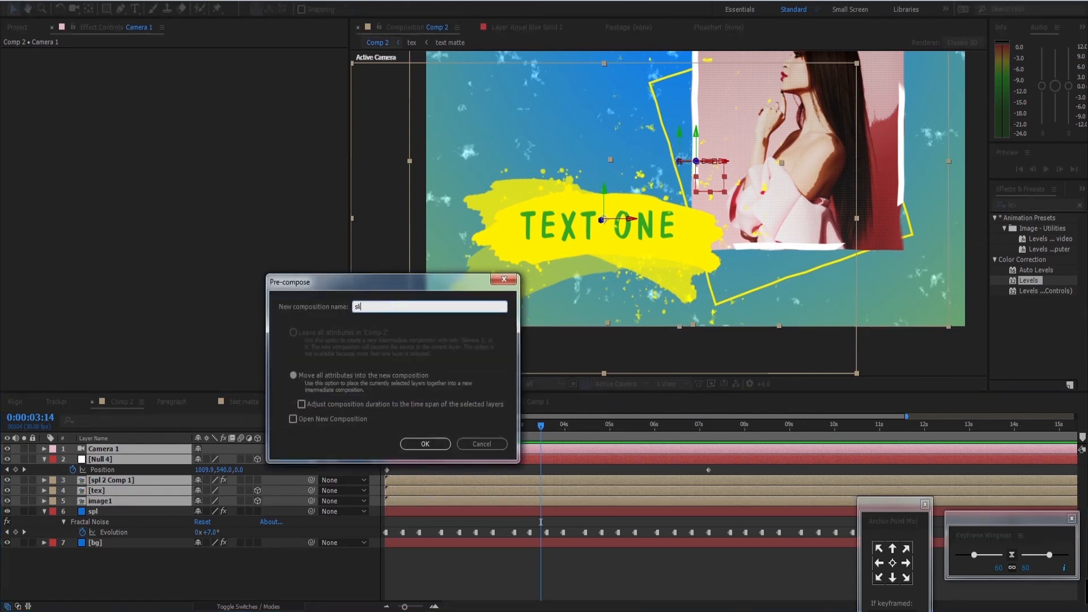
click(425, 445)
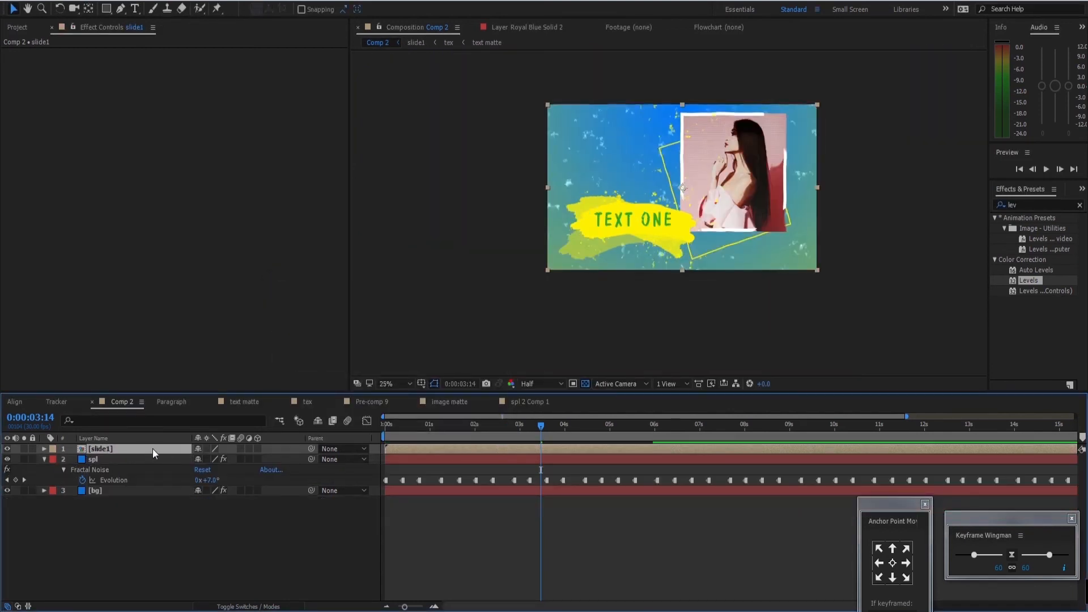
key(Home)
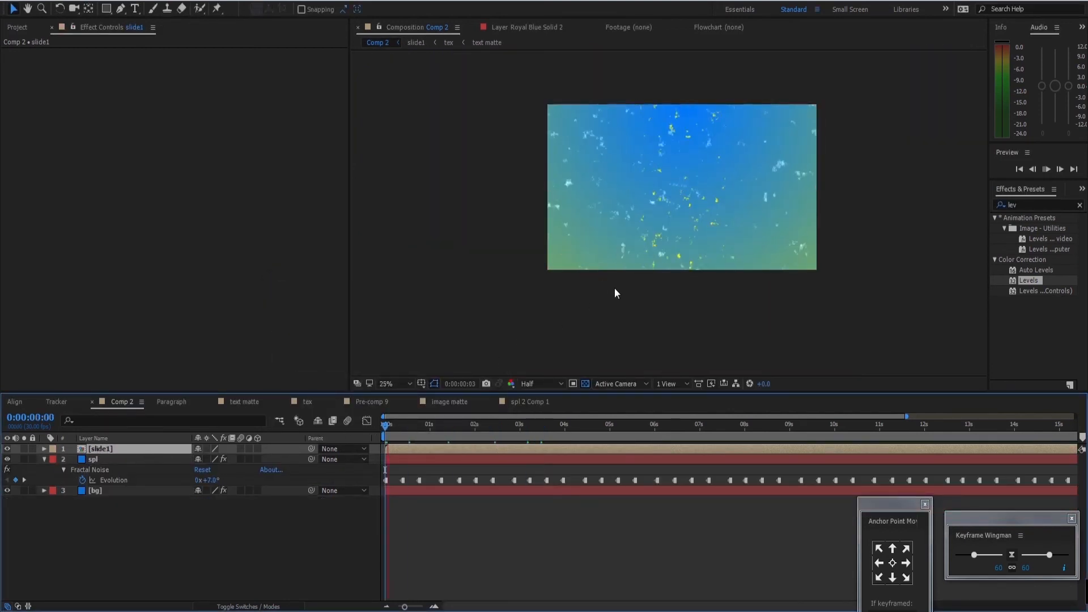
Play Comp 2 from the start to check the animation of the pre-composed slide1 layer.
key(space)
drag(429, 426, 352, 429)
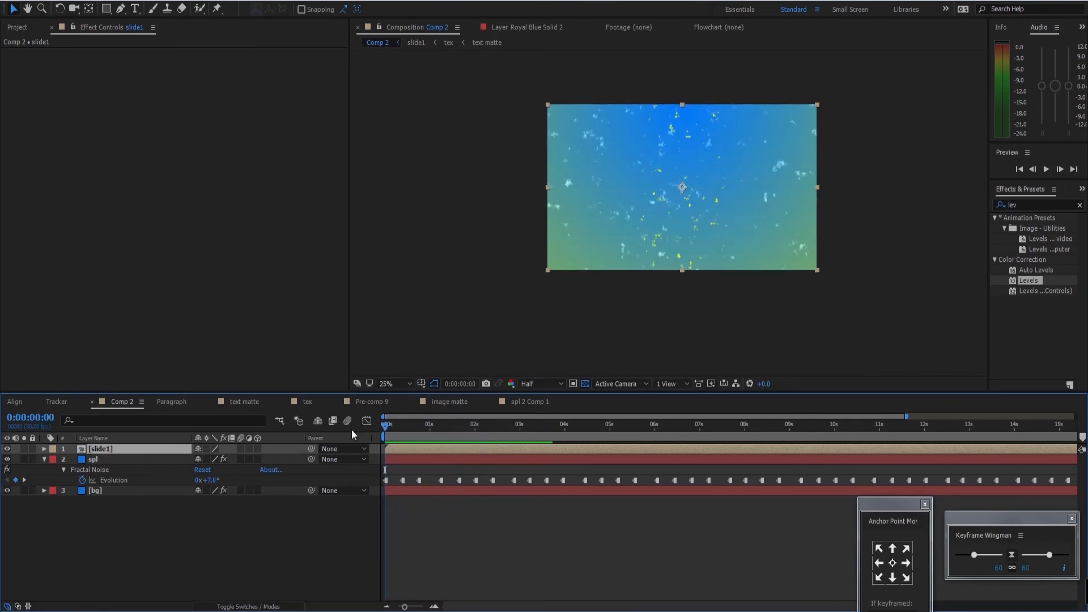
key(space)
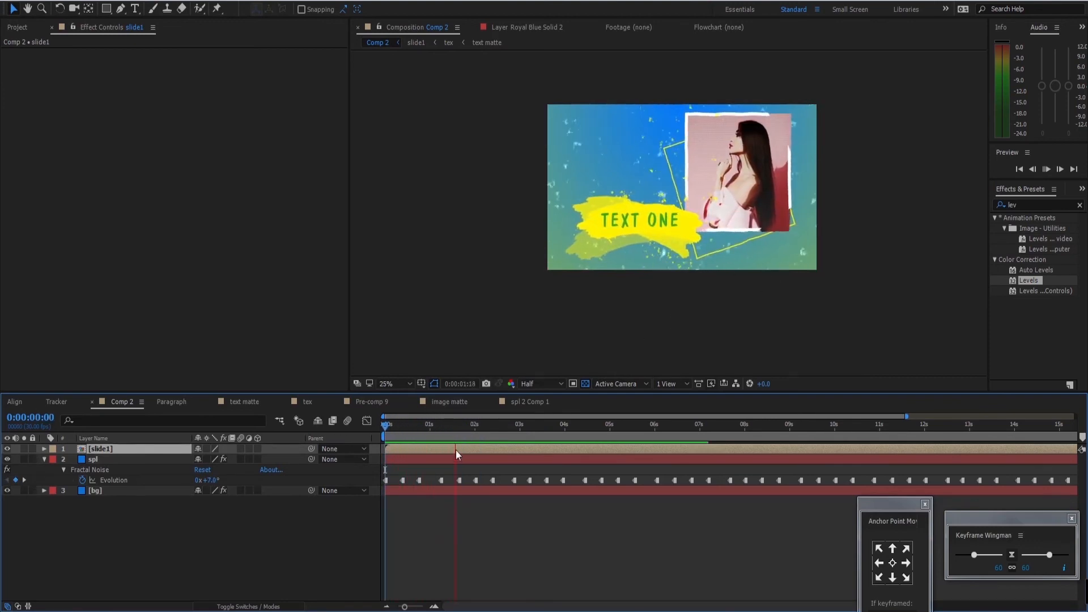
click(447, 428)
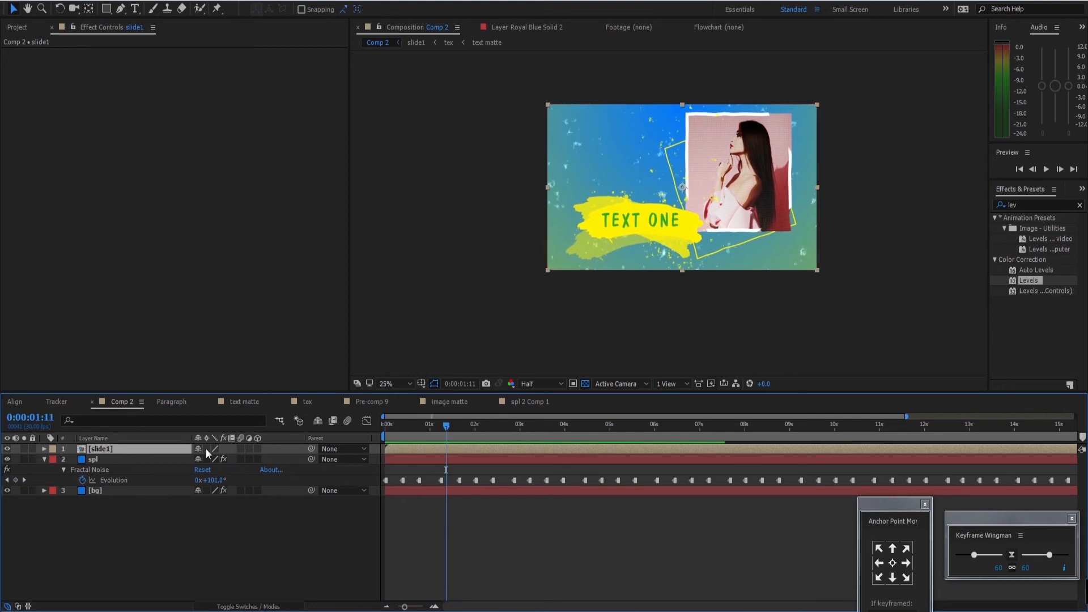
key(space)
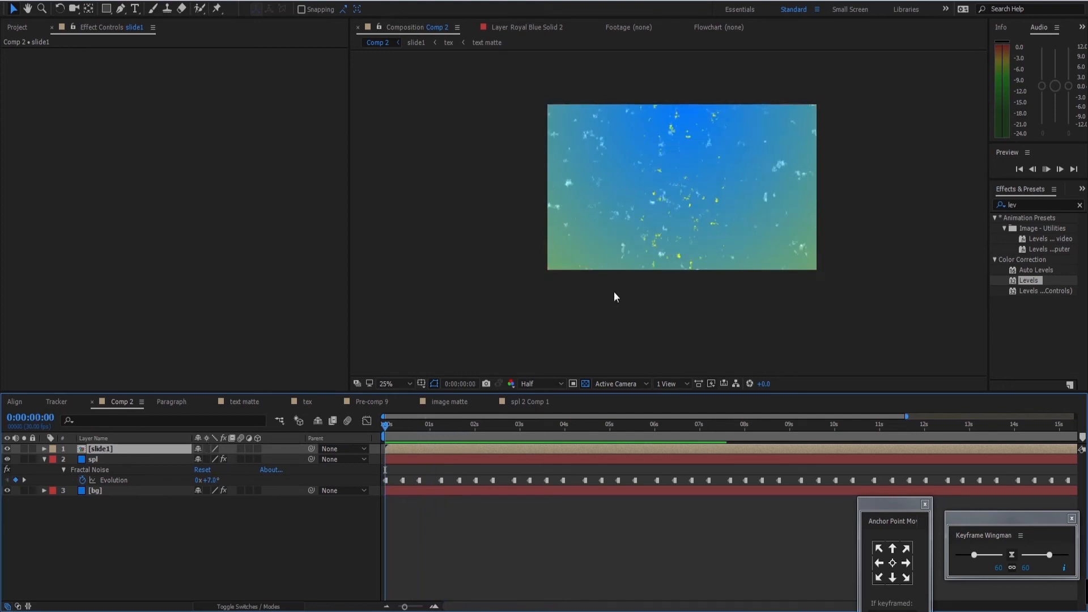
key(space)
Paste the copied brush ink.png layer directly above slide1 in Comp 2.
click(119, 507)
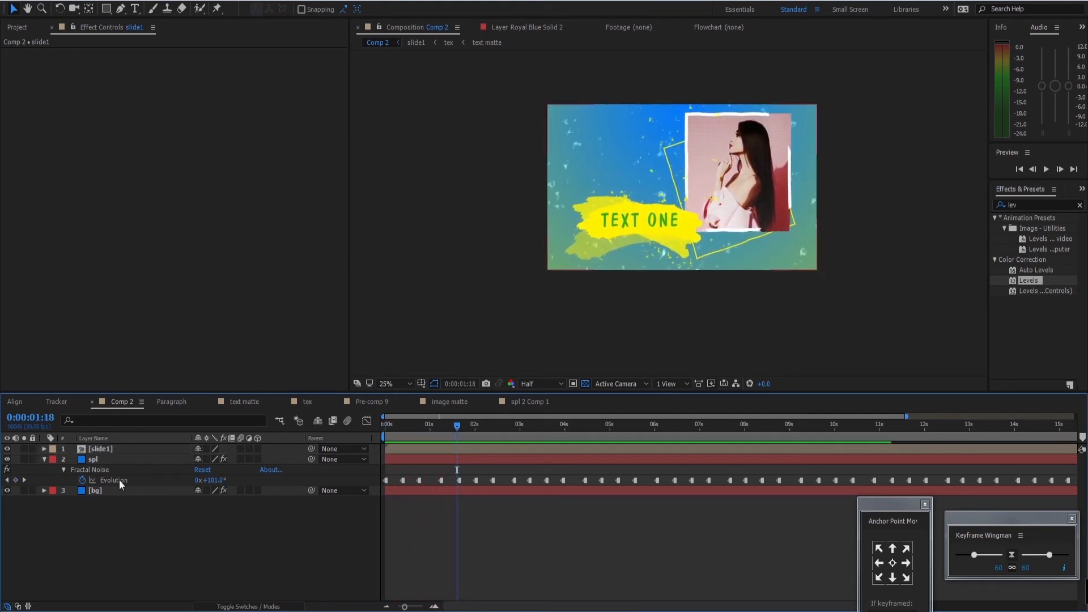
click(140, 450)
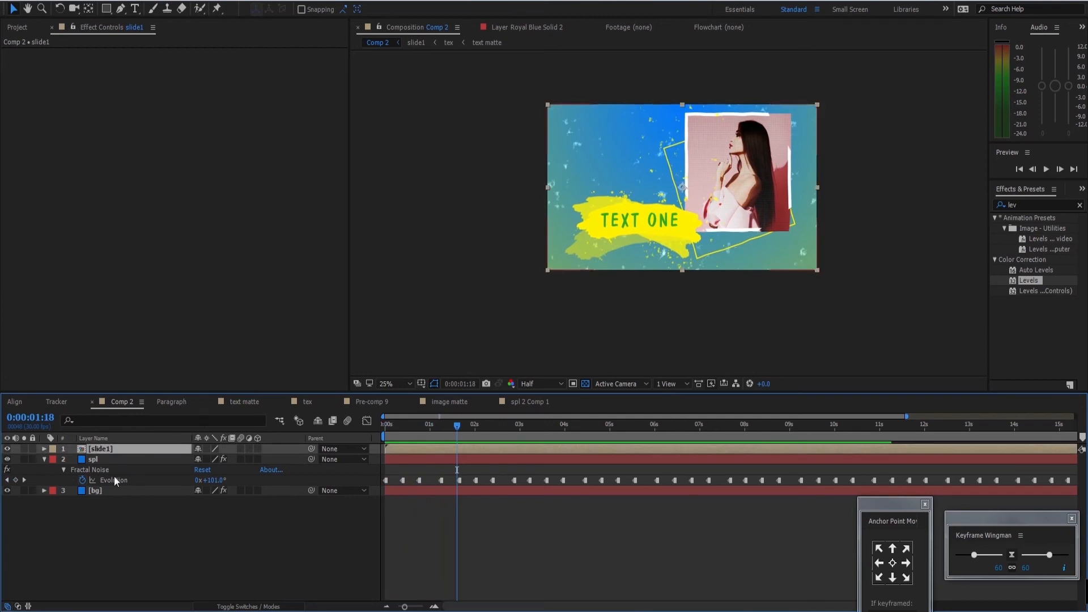
key(ctrl+v)
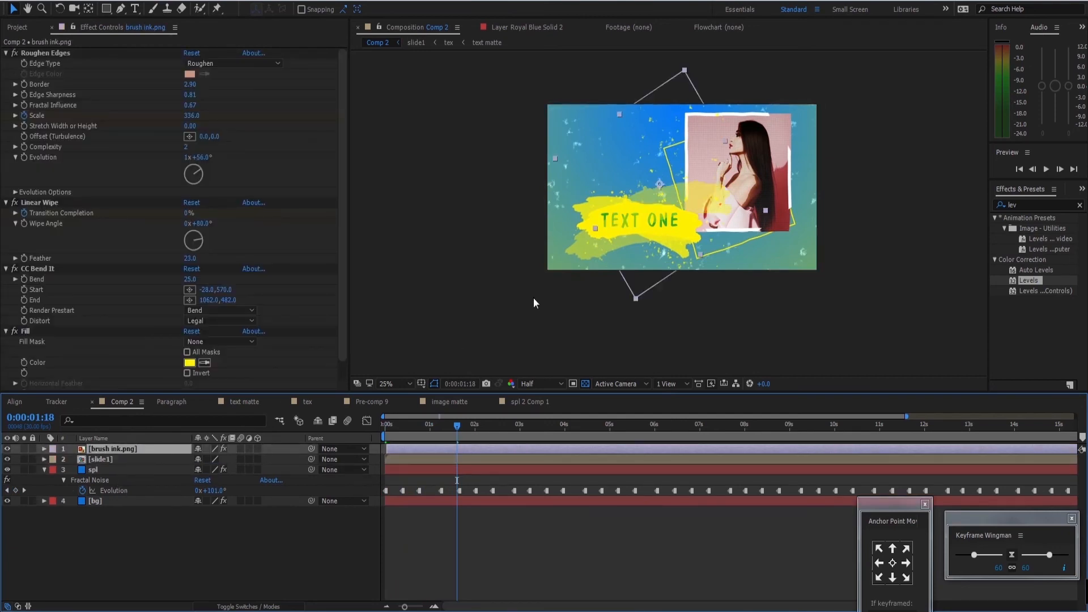
Reset the pasted brush ink.png layer's rotation and set its opacity to 100%.
click(15, 270)
click(134, 453)
key(r)
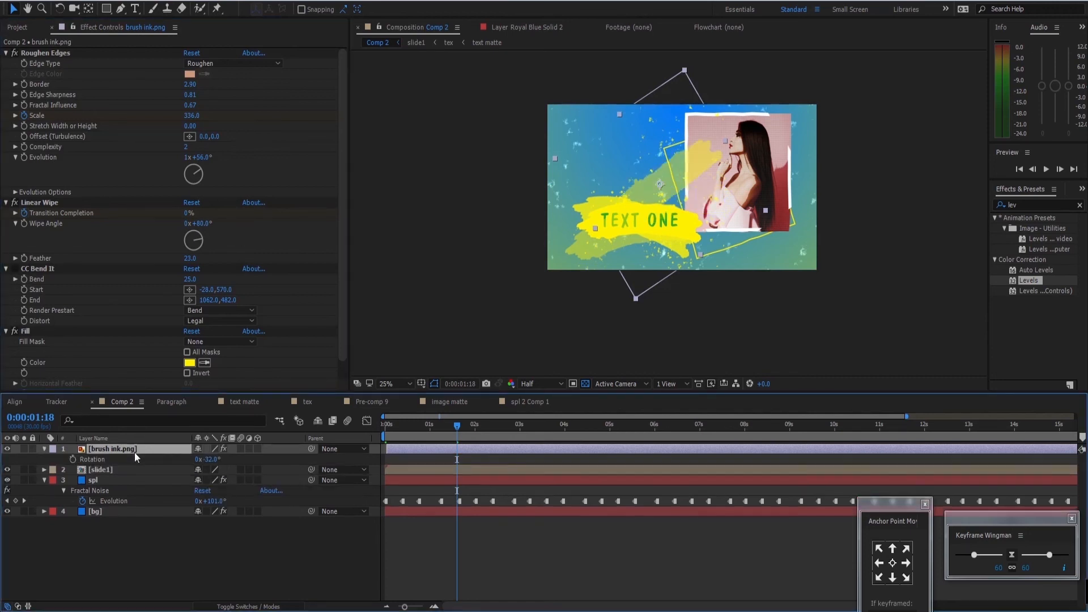
right_click(117, 460)
click(145, 545)
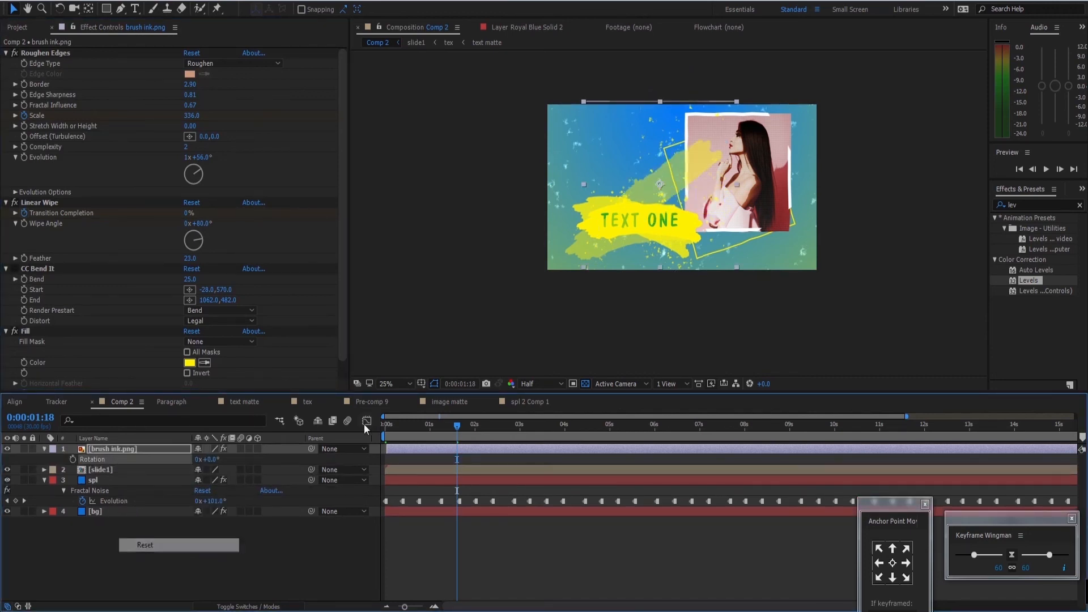
key(t)
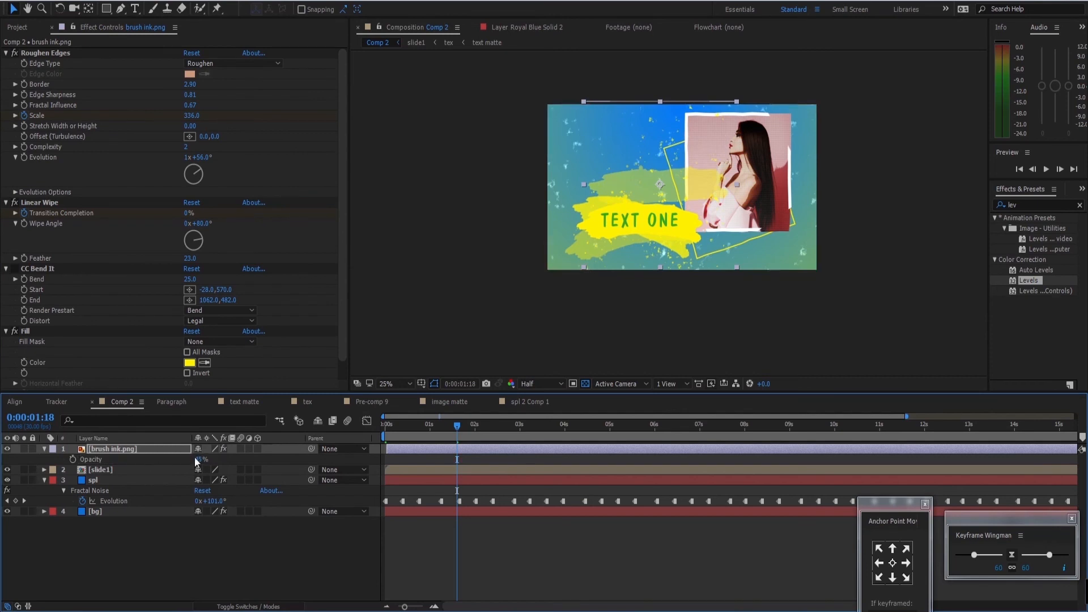
click(169, 447)
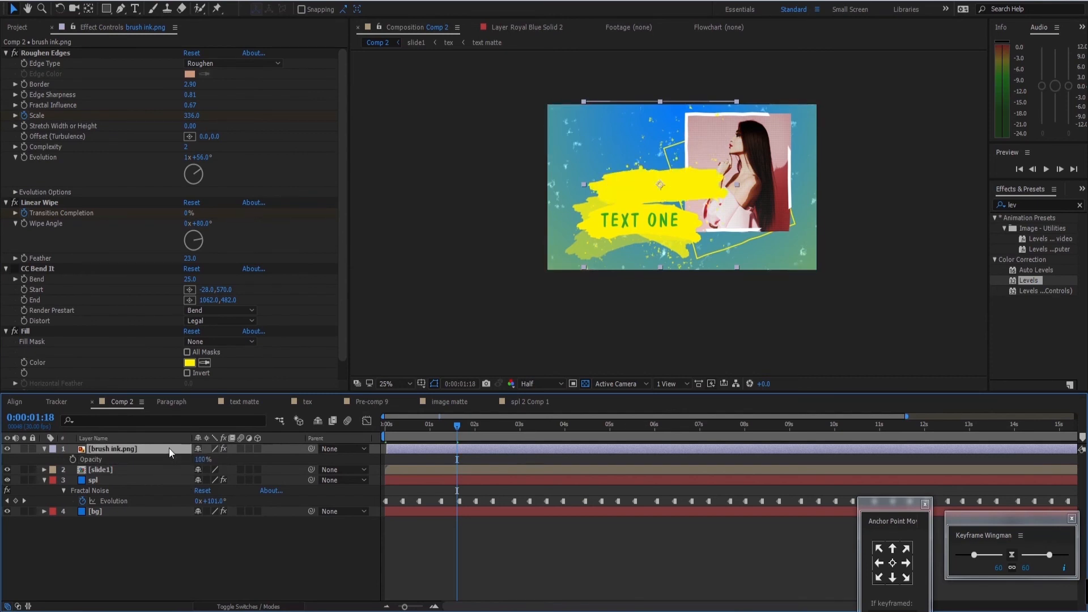
Scale the brush ink.png layer to 208% and position the stroke across the upper part of the frame.
key(s)
drag(241, 459, 294, 459)
drag(702, 174, 727, 127)
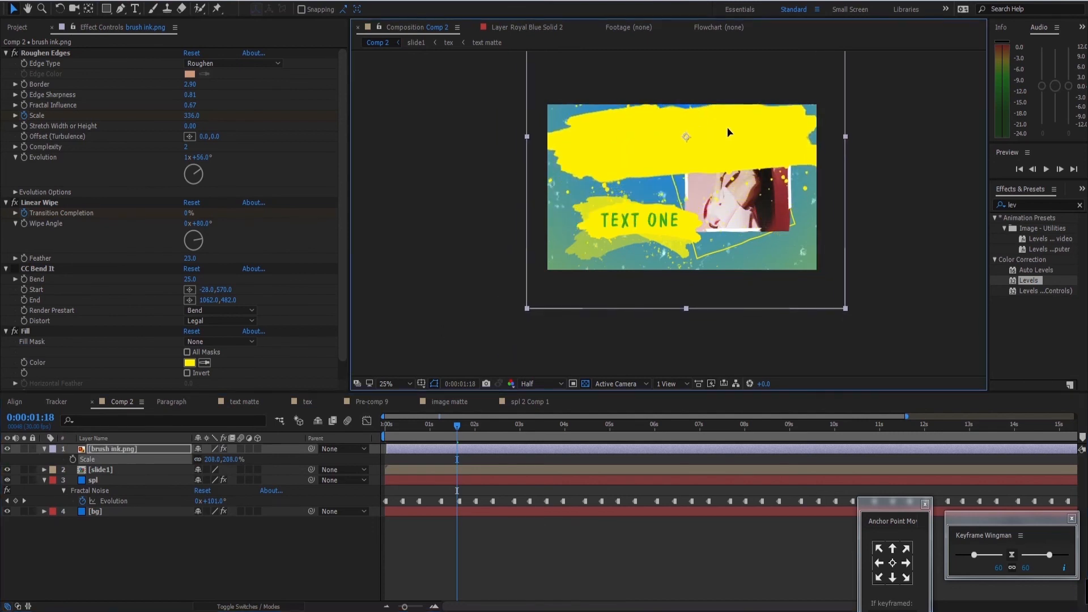
click(183, 451)
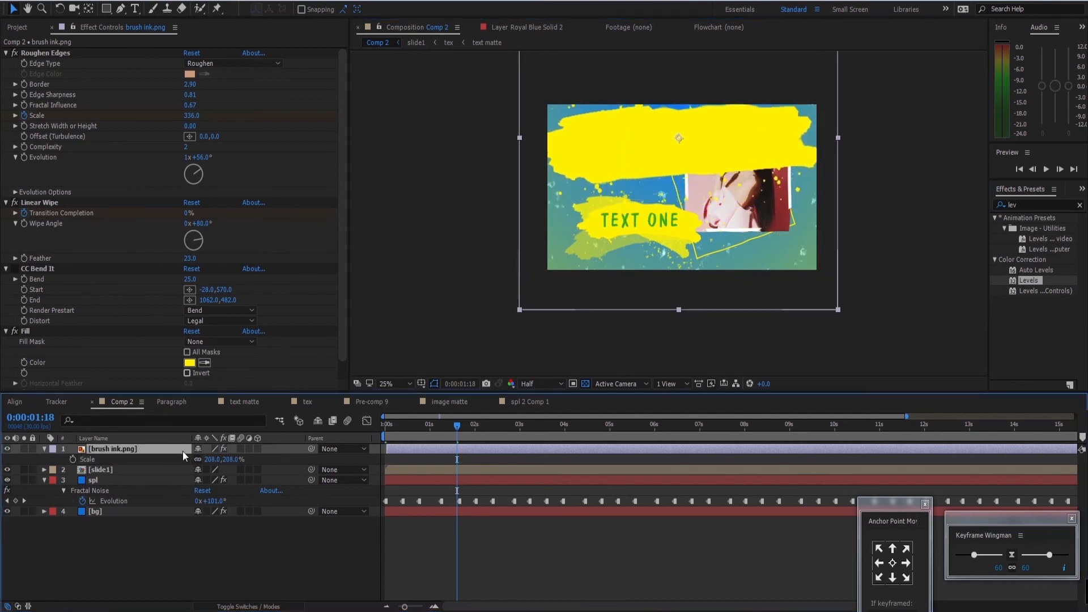
Delay the brush ink.png layer to start at about 4.5 seconds and play the transition to check its timing.
drag(407, 449, 621, 440)
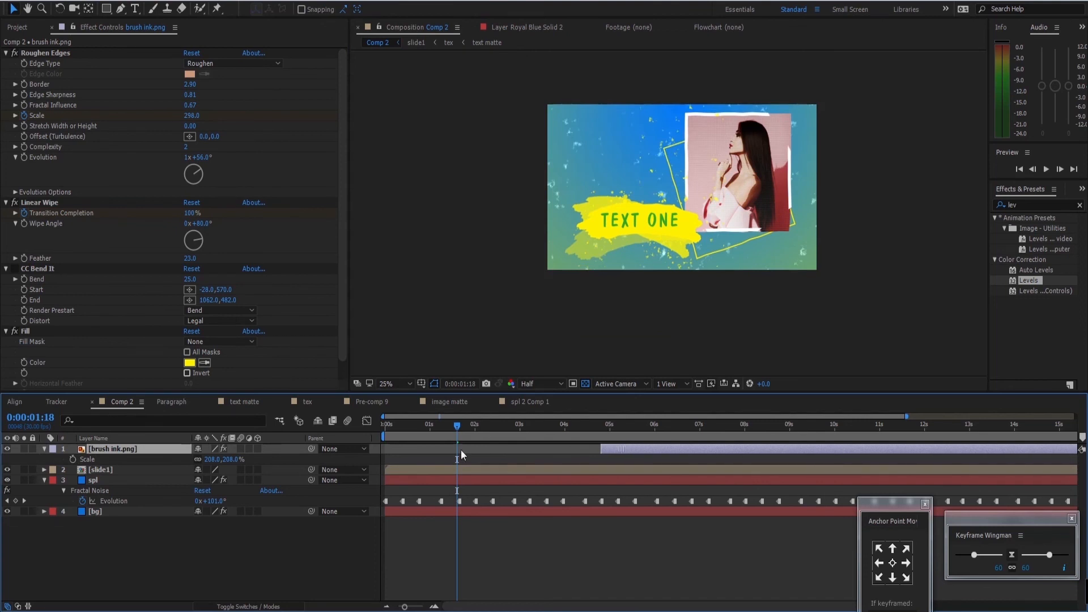
drag(457, 426, 369, 427)
key(space)
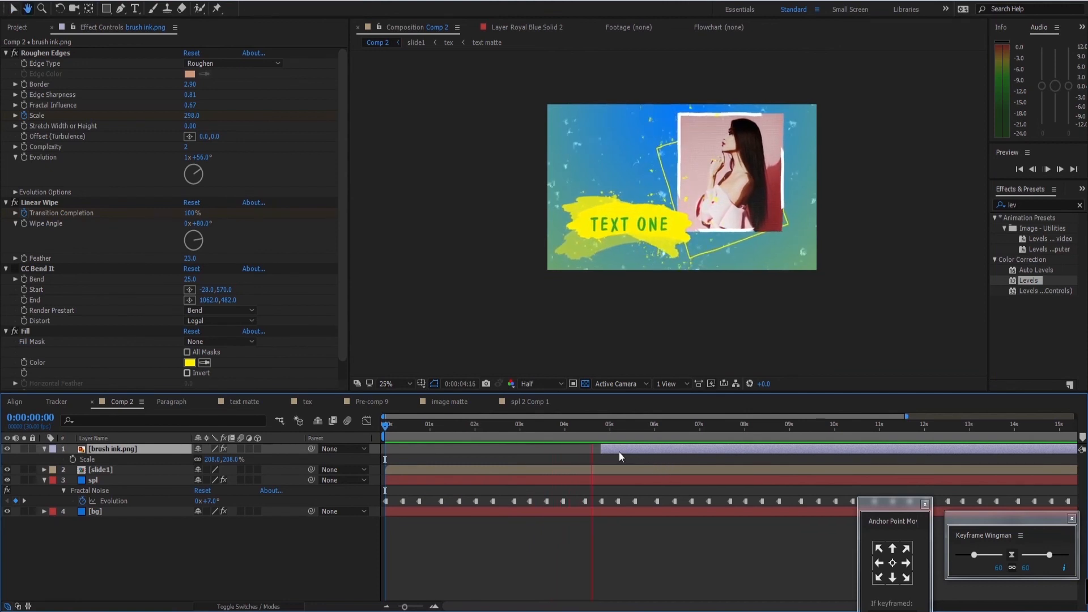
mouse_move(619, 451)
mouse_down()
mouse_move(645, 451)
mouse_move(609, 426)
mouse_up()
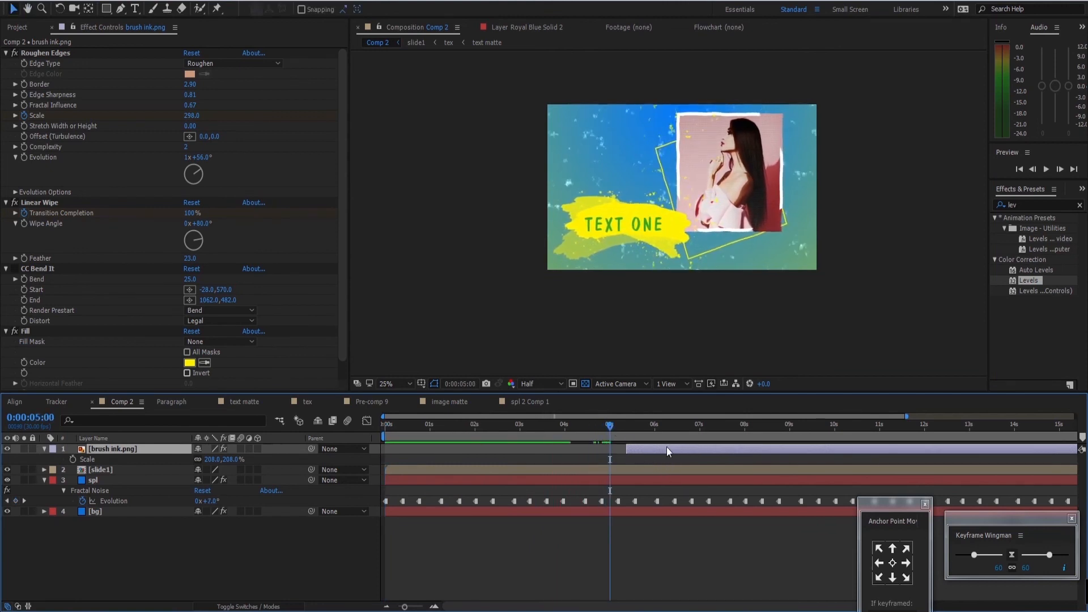
drag(667, 447, 628, 452)
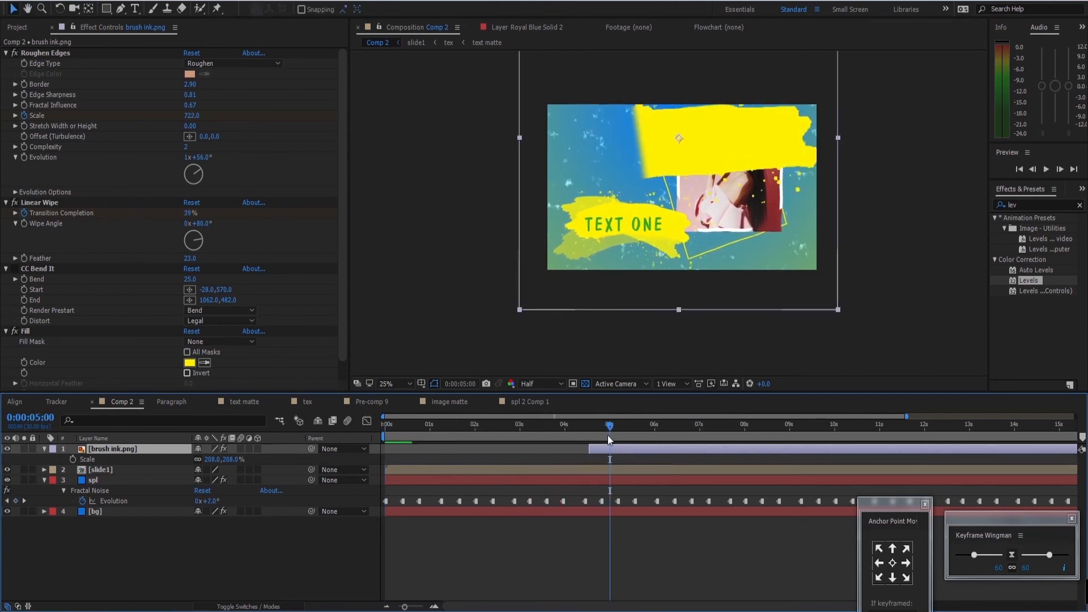
click(533, 428)
key(space)
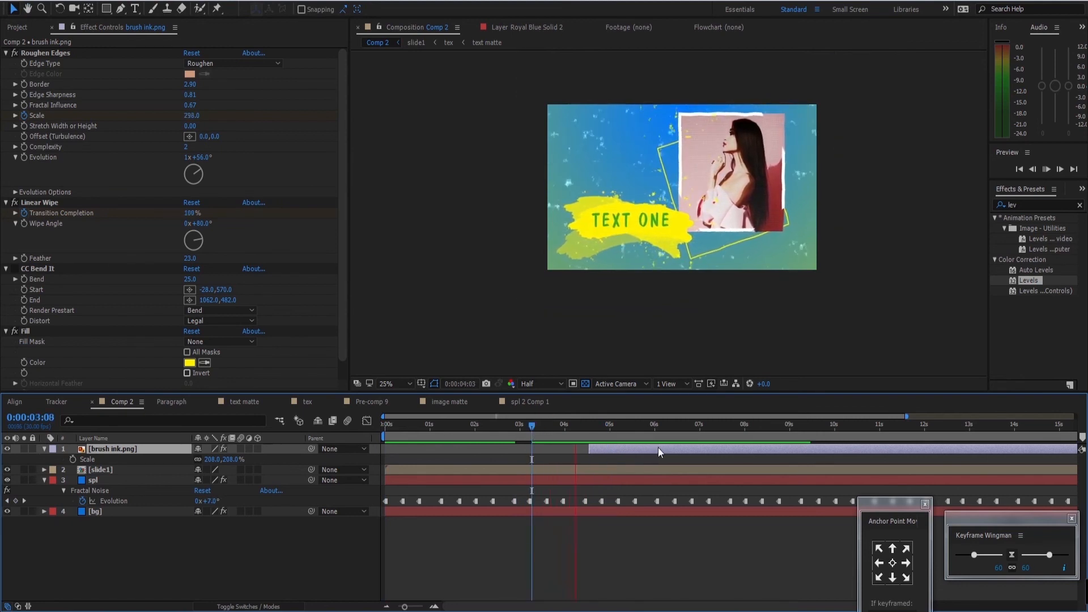
key(space)
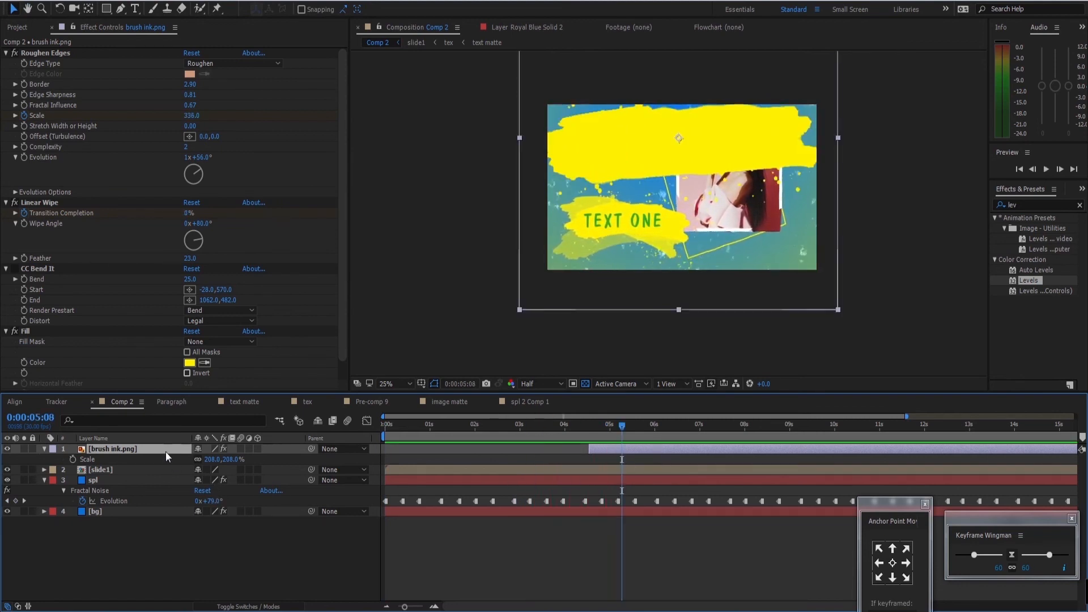
Duplicate the brush ink.png layer, move the copy down to the middle of the frame, rotate it 6° and start it slightly after the first.
key(ctrl+d)
mouse_move(751, 127)
mouse_down()
mouse_move(758, 201)
mouse_move(759, 176)
mouse_up()
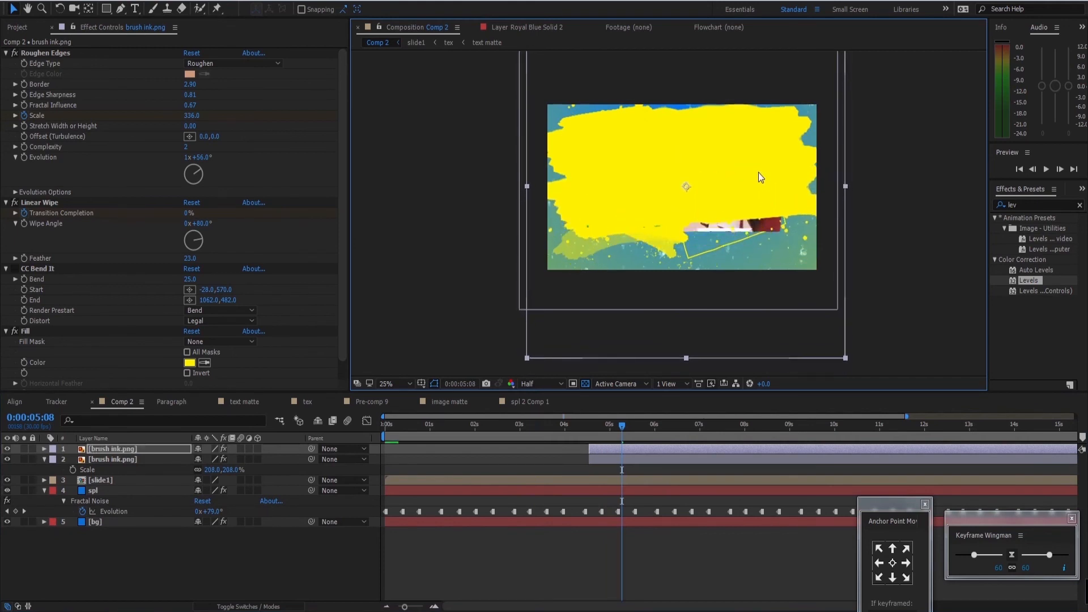
key(r)
drag(209, 459, 212, 459)
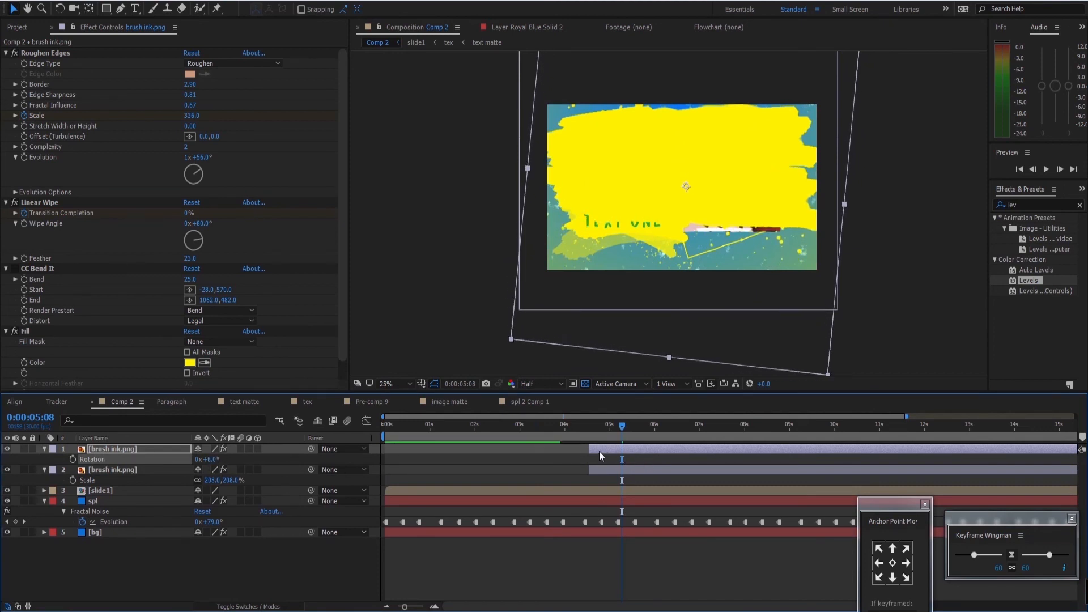
drag(603, 450, 623, 447)
Duplicate the rotated brush stroke, move the copy to position 977, 773 and align its start with the first stroke.
key(ctrl+d)
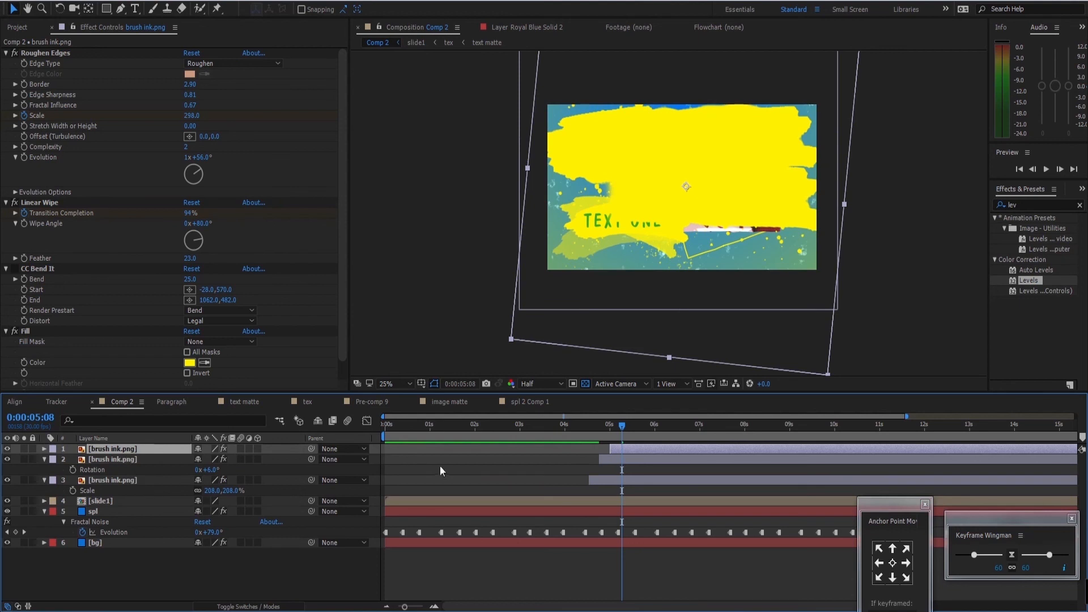
key(p)
drag(218, 460, 355, 461)
drag(691, 446, 684, 450)
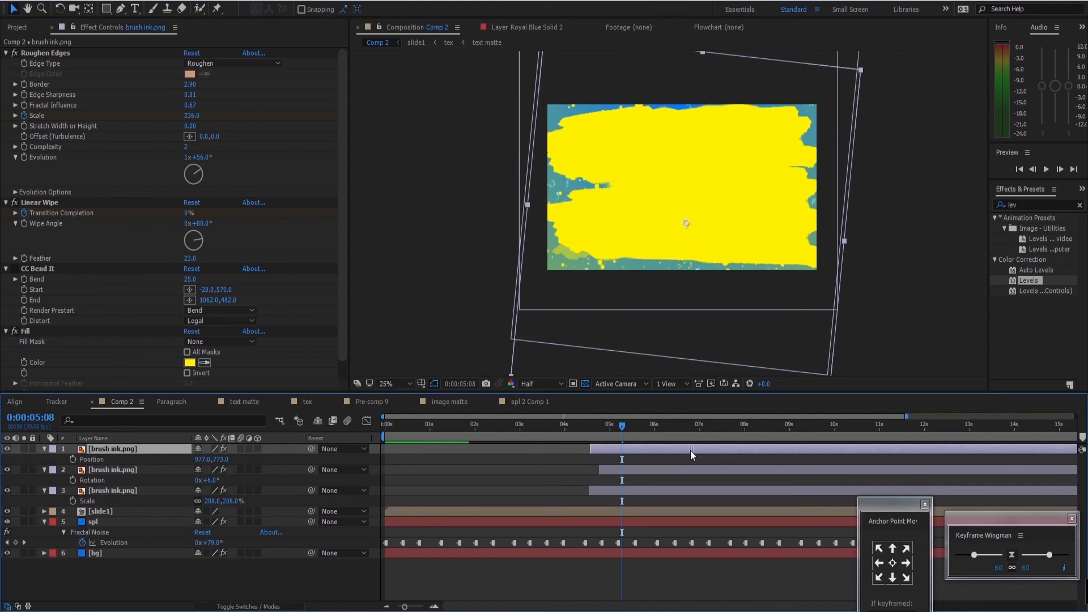
Scale the lowest brush stroke to 249% and play the three-stroke transition from 0:00:04:04.
key(s)
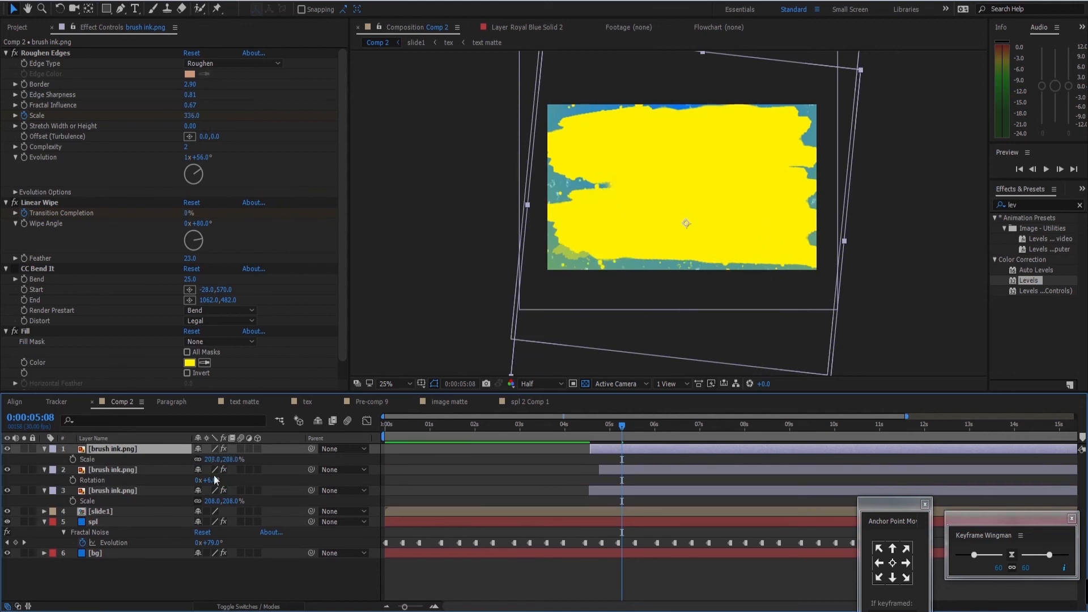
drag(234, 460, 258, 459)
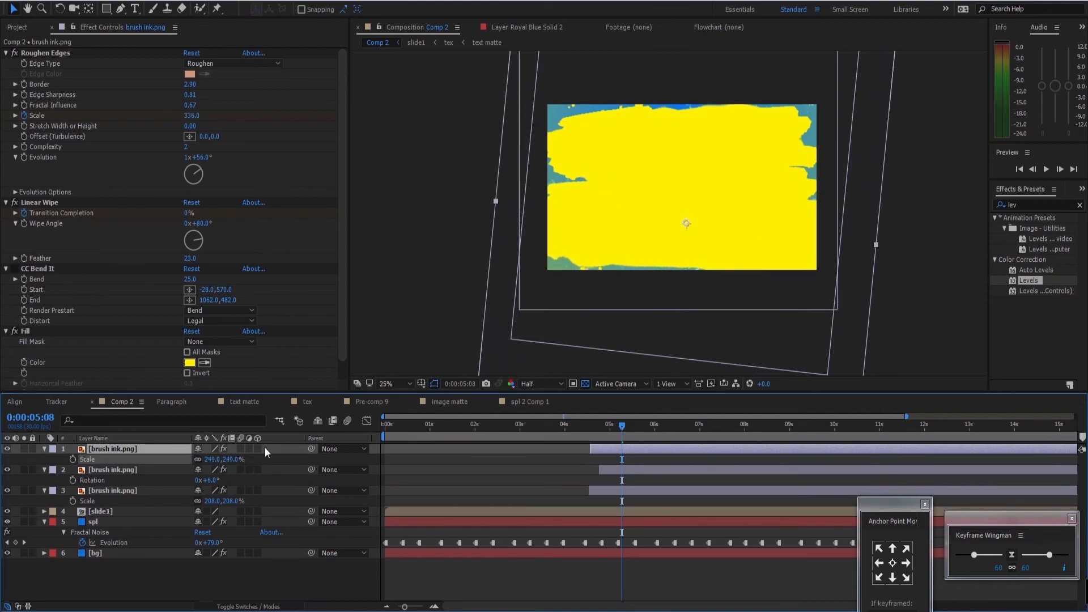
click(571, 426)
key(space)
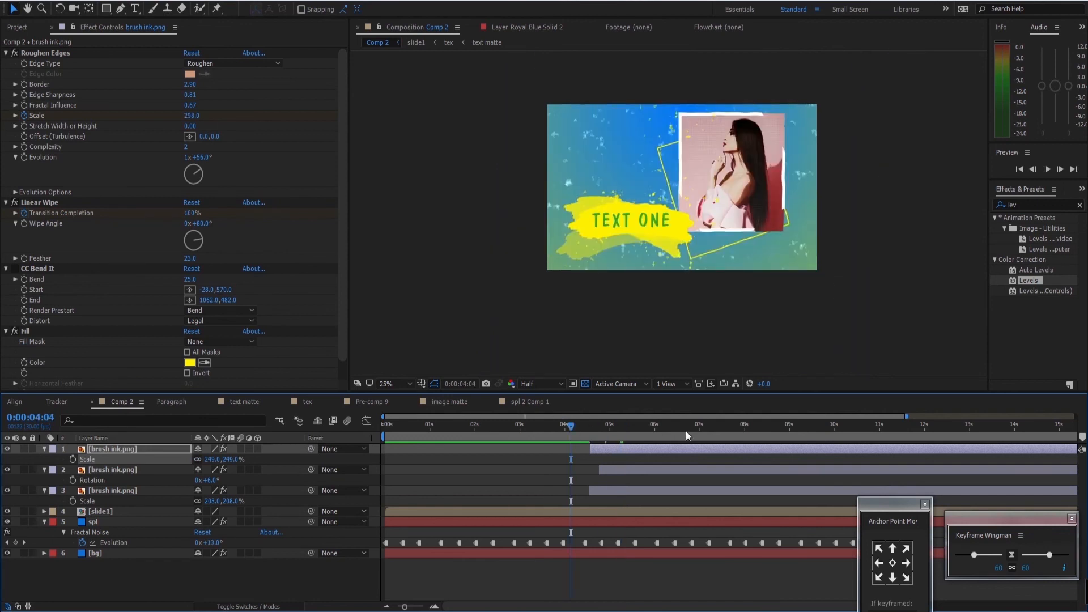
key(space)
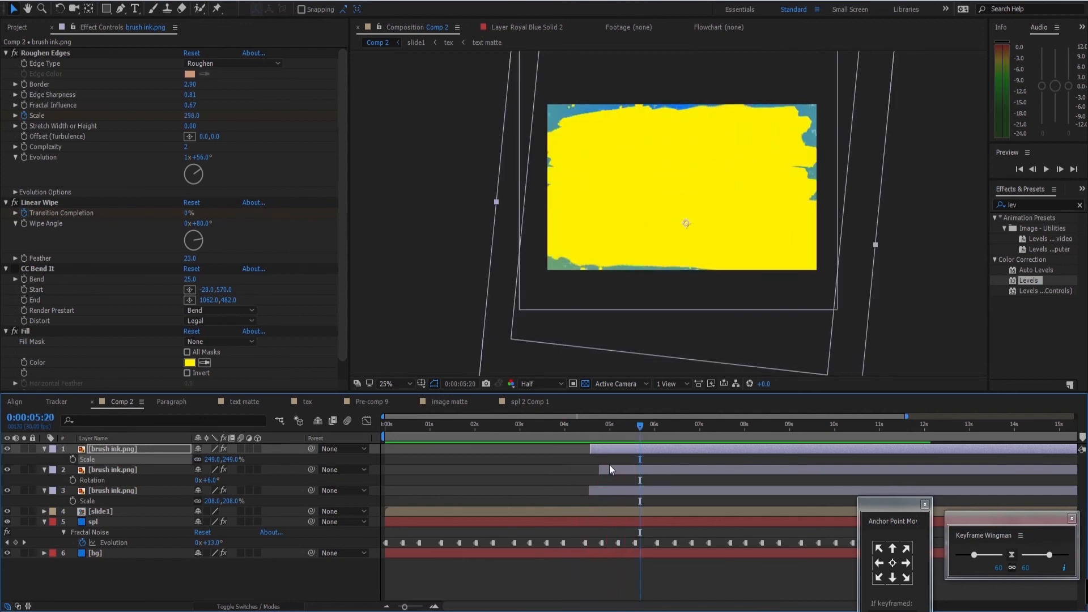
Pre-compose the three brush ink.png layers as "matt slide 1", moving all attributes into the new composition.
shift+click(622, 470)
shift+click(615, 488)
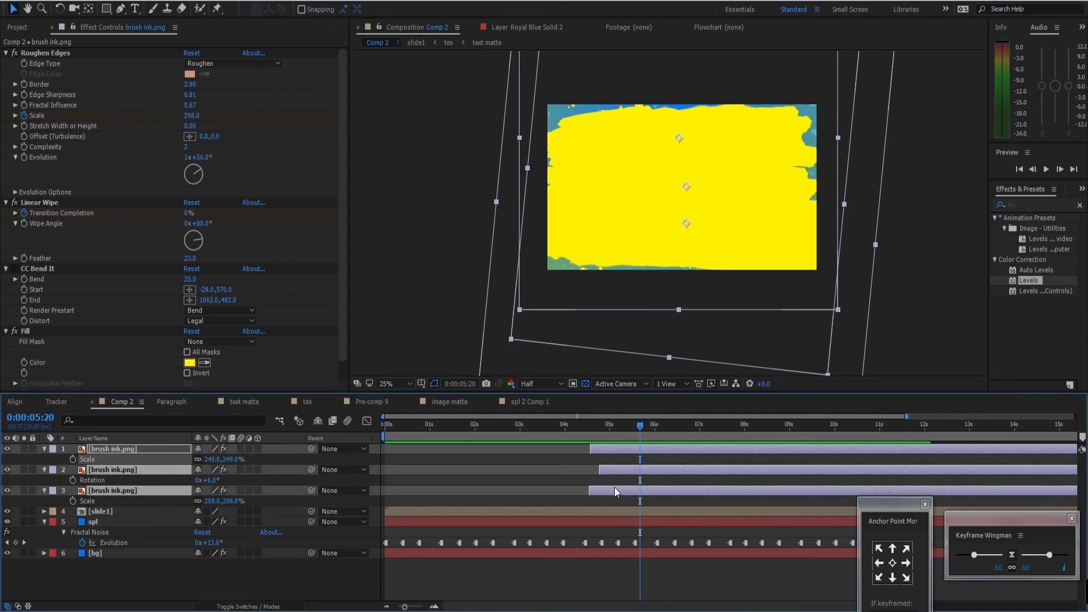
key(ctrl+shift+c)
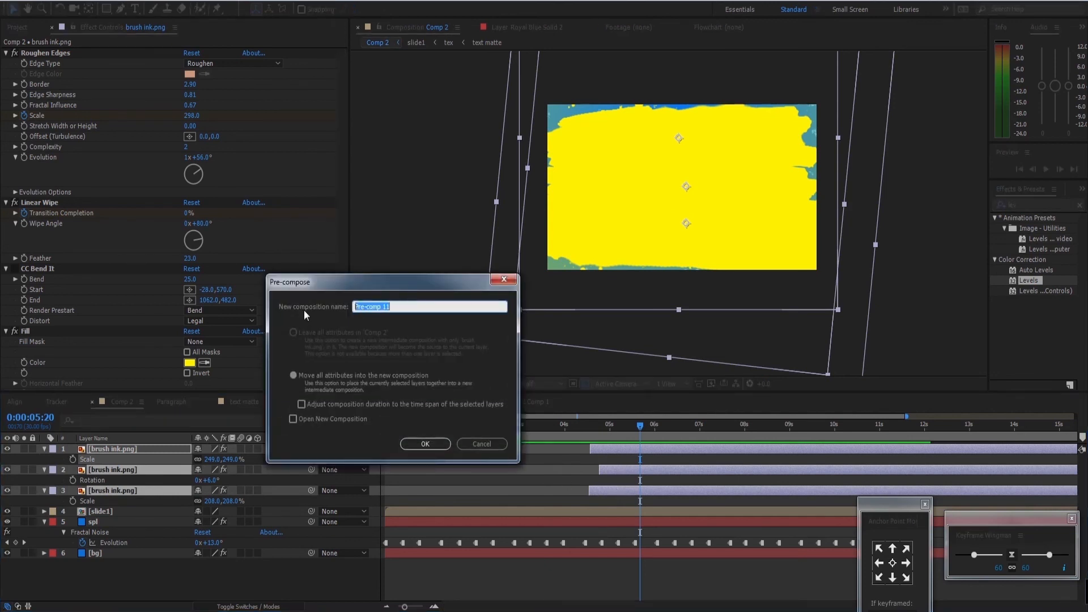
text(matt slide 1)
click(424, 447)
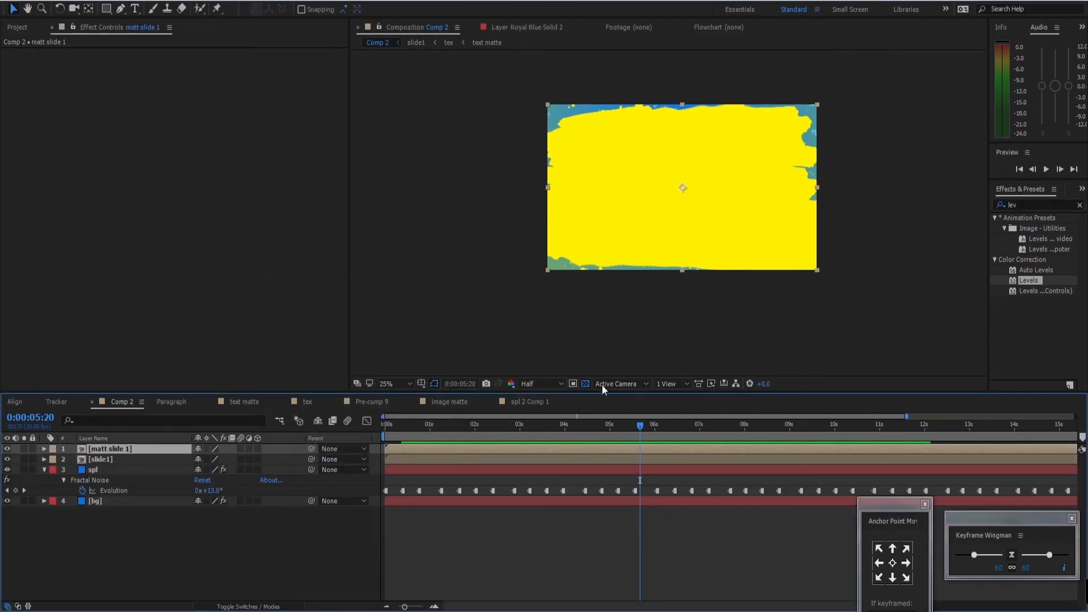
Show the track matte options and set slide1's matte to Alpha Inverted Matte "matt slide 1".
click(134, 460)
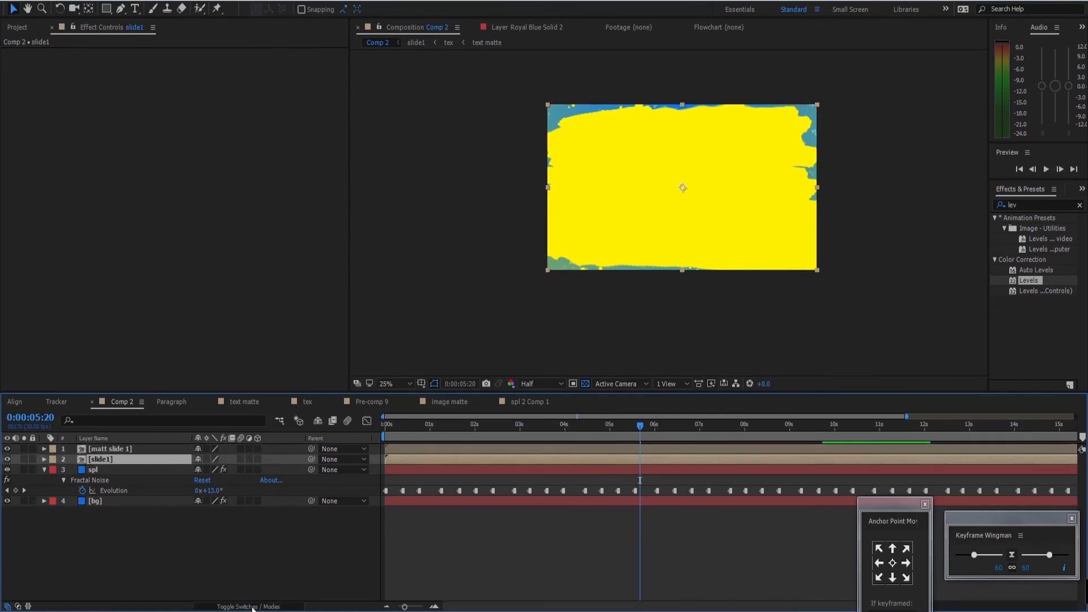
click(253, 606)
click(281, 459)
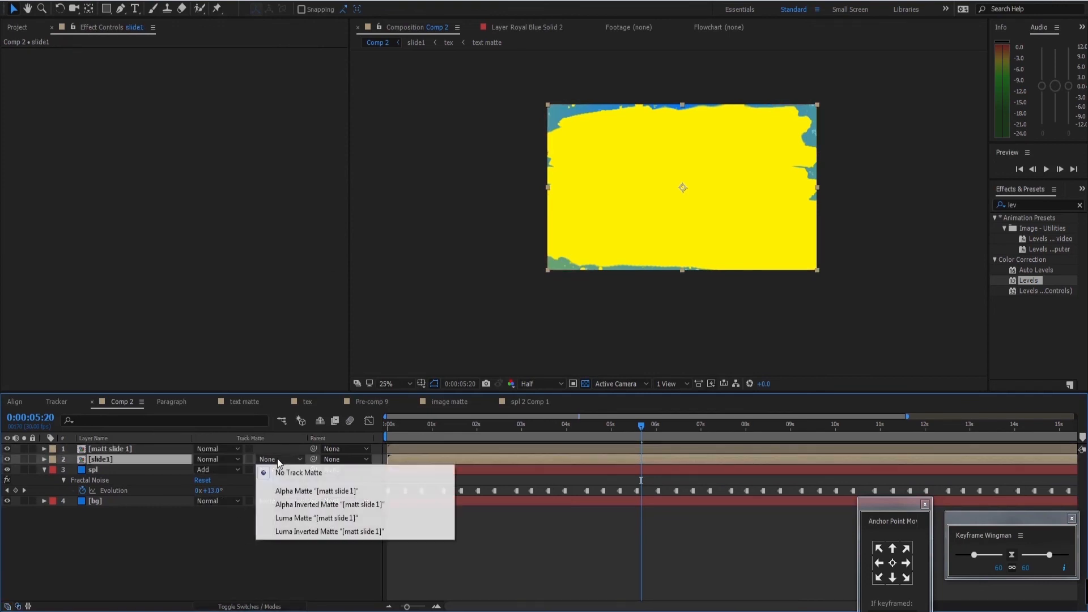
click(350, 491)
drag(636, 430, 512, 431)
click(281, 459)
click(340, 504)
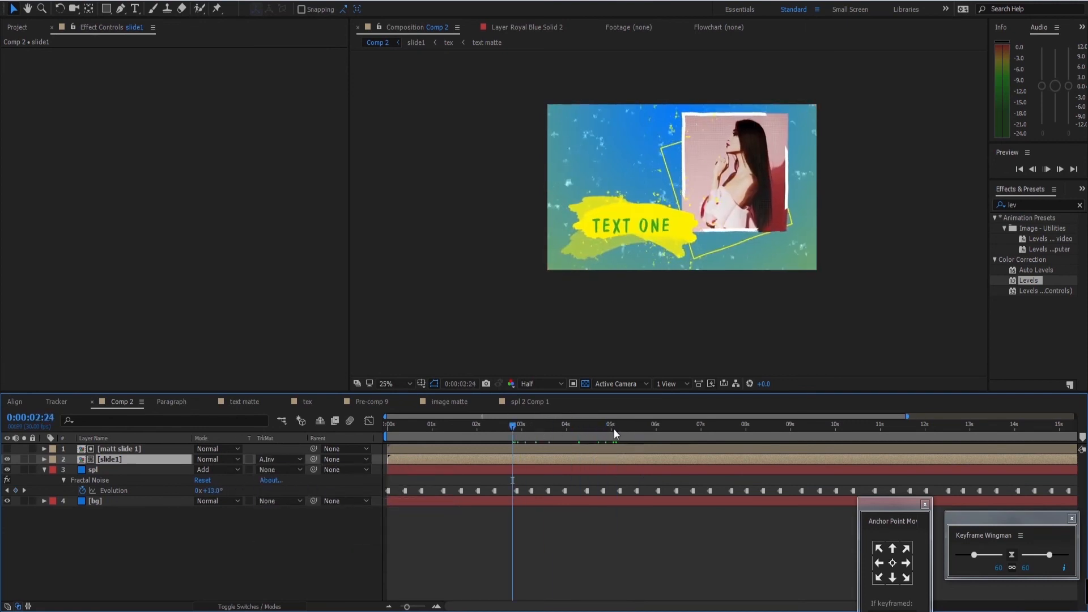
Play the matte transition from 0:00:02:24, return to 0:00:04:09 and select the slide1 layer.
key(space)
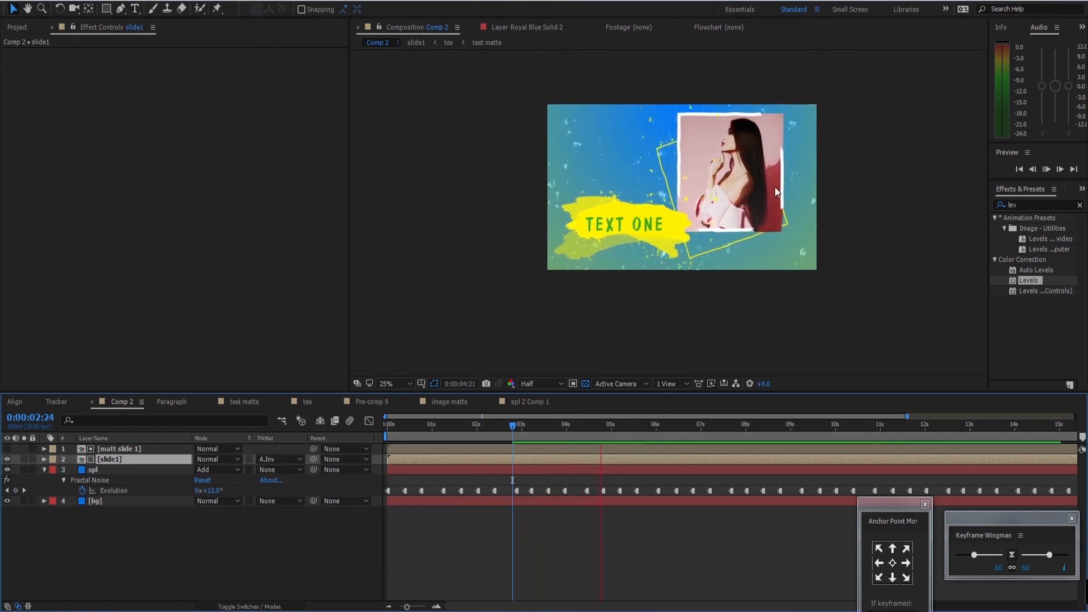
key(space)
drag(636, 426, 580, 430)
click(145, 526)
click(115, 459)
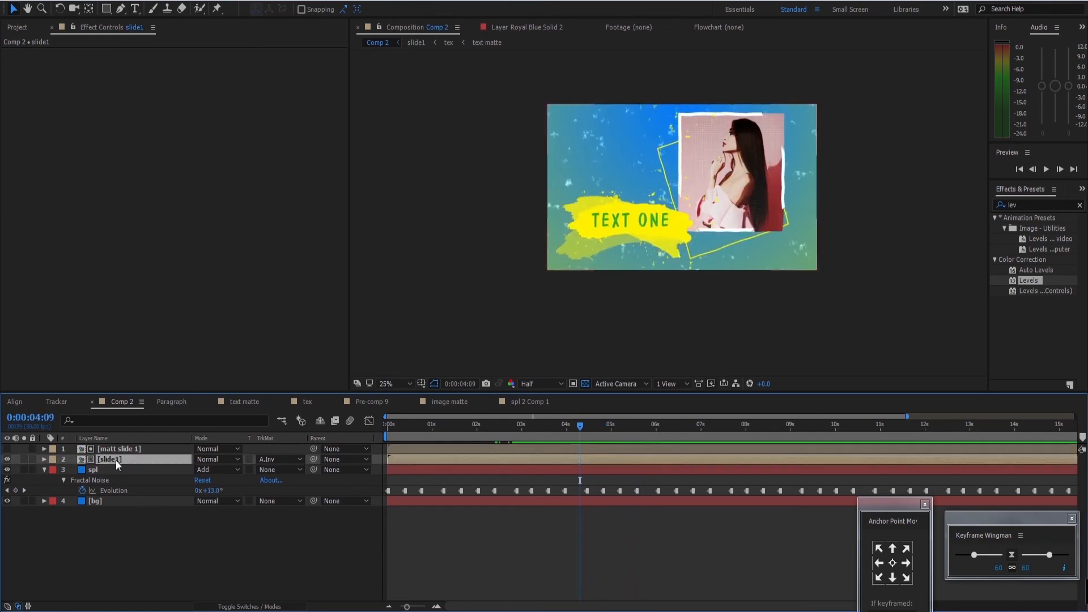
Pre-compose the matt slide 1 and slide1 layers as "slide1final", moving all attributes into the new composition.
shift+click(133, 449)
key(ctrl+shift+c)
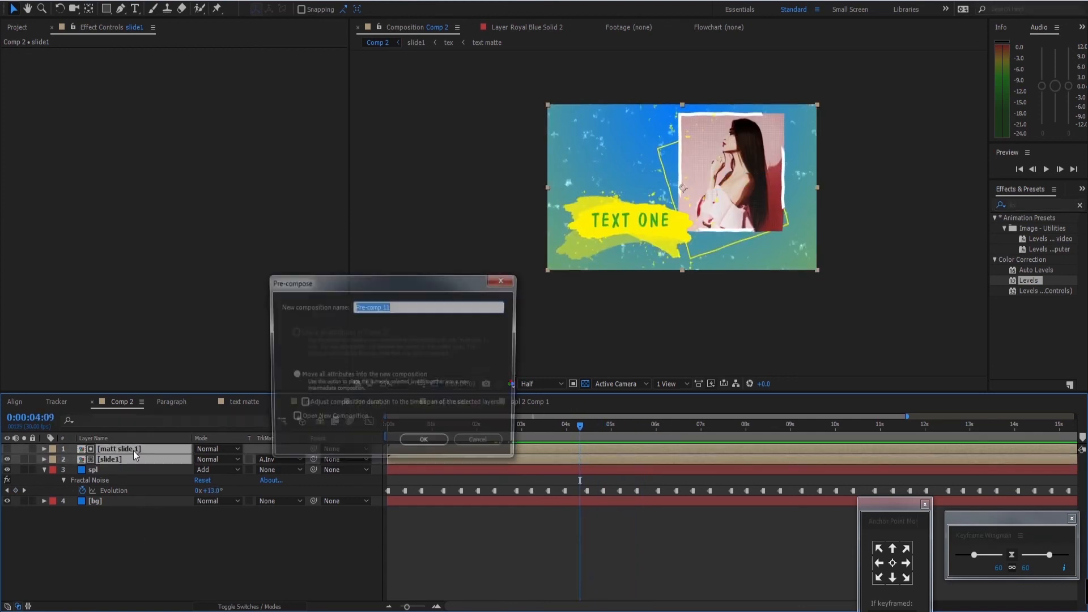
text(slide1final)
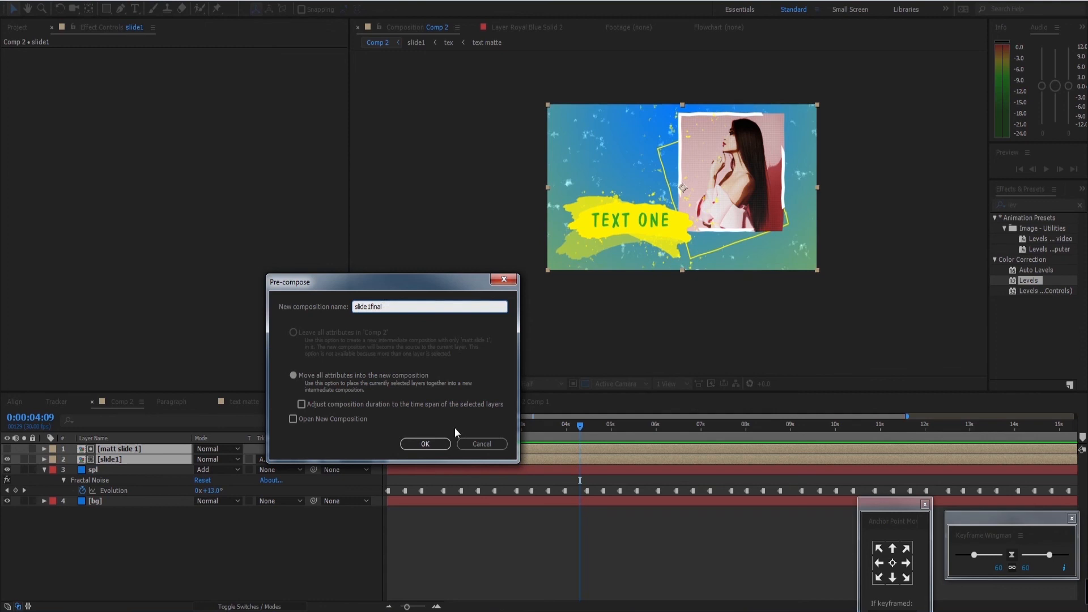
click(430, 446)
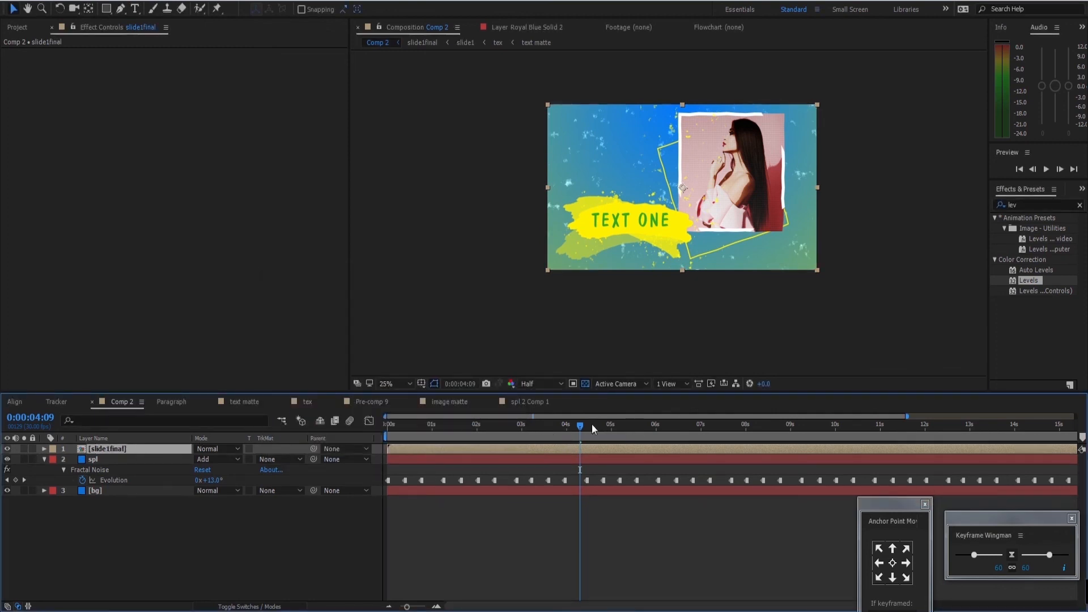
Play Comp 2 from the start to check slide1final and go to 0:00:02:12.
drag(592, 424, 325, 449)
key(space)
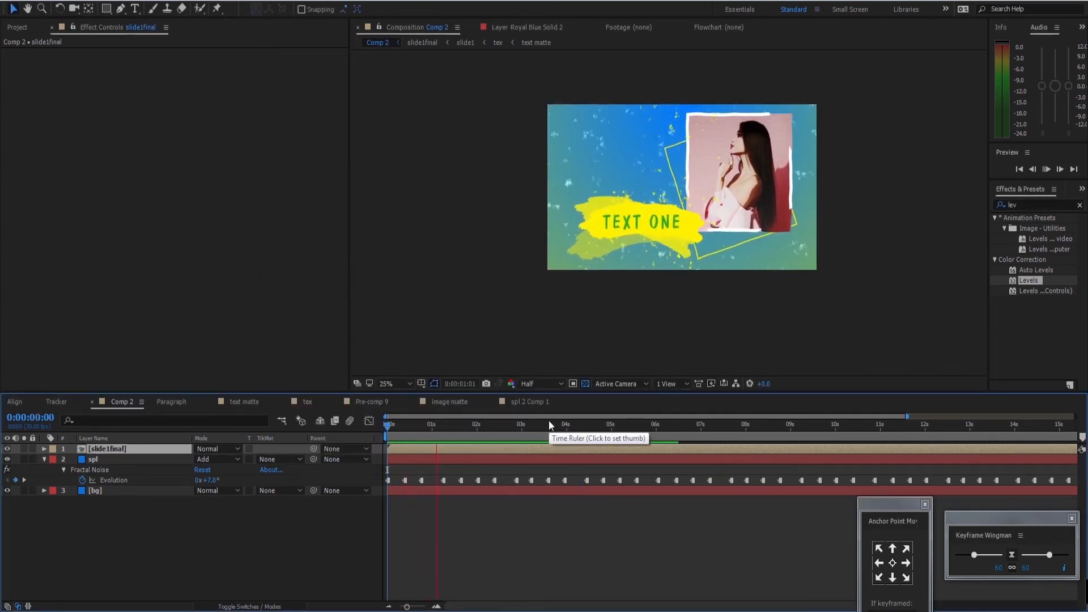
key(space)
drag(484, 424, 495, 424)
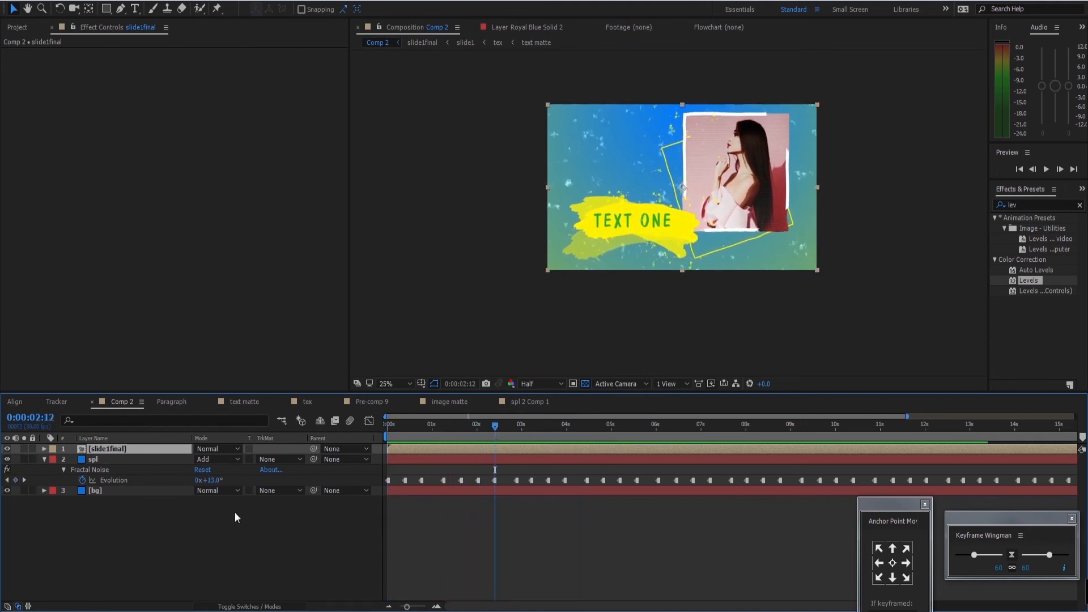
click(235, 512)
click(140, 448)
click(25, 26)
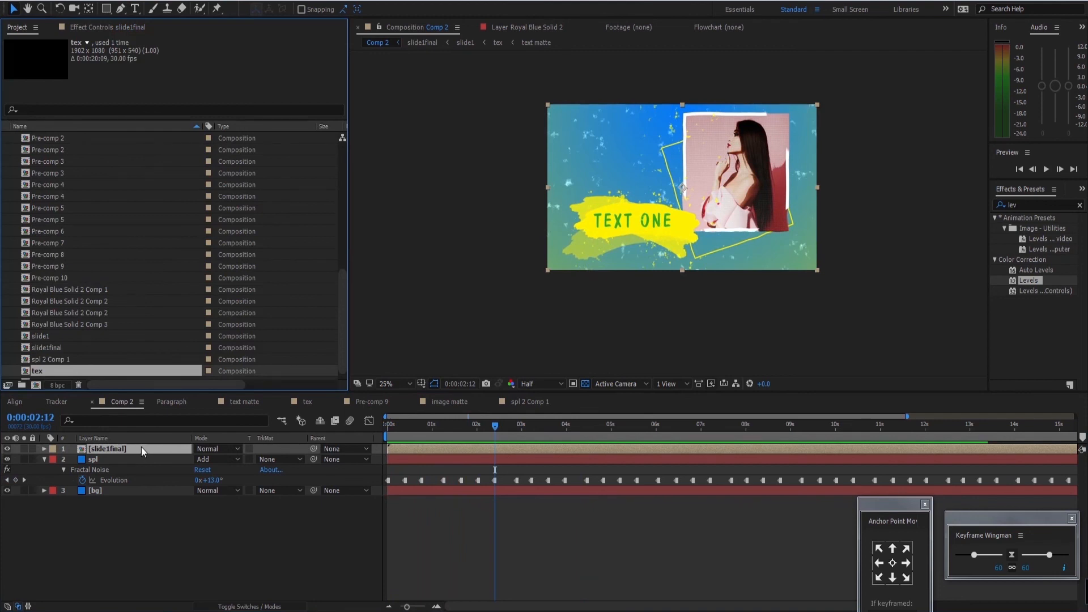
click(150, 510)
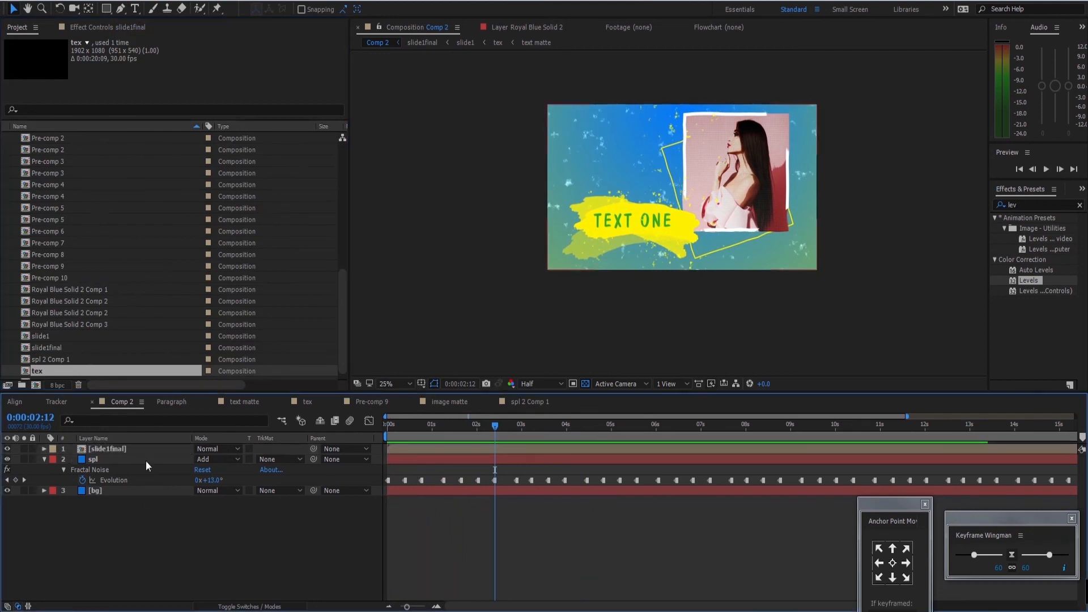
click(142, 448)
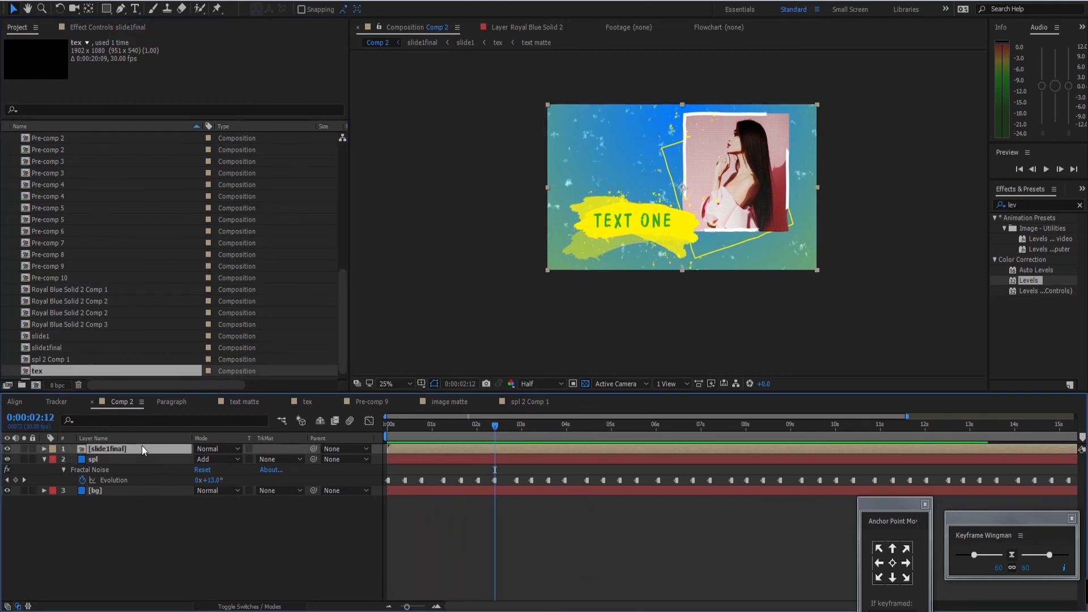
ctrl+click(139, 448)
click(142, 446)
click(152, 546)
click(136, 446)
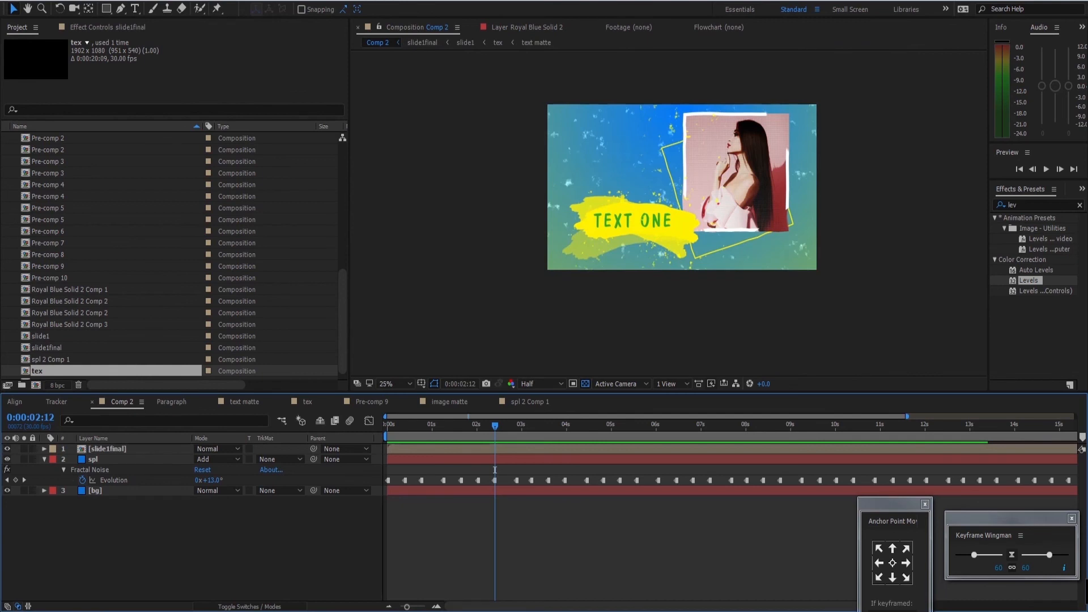
Bring up True Comp Duplicator and reveal the slide1final layer's source composition in the project.
drag(513, 601, 815, 315)
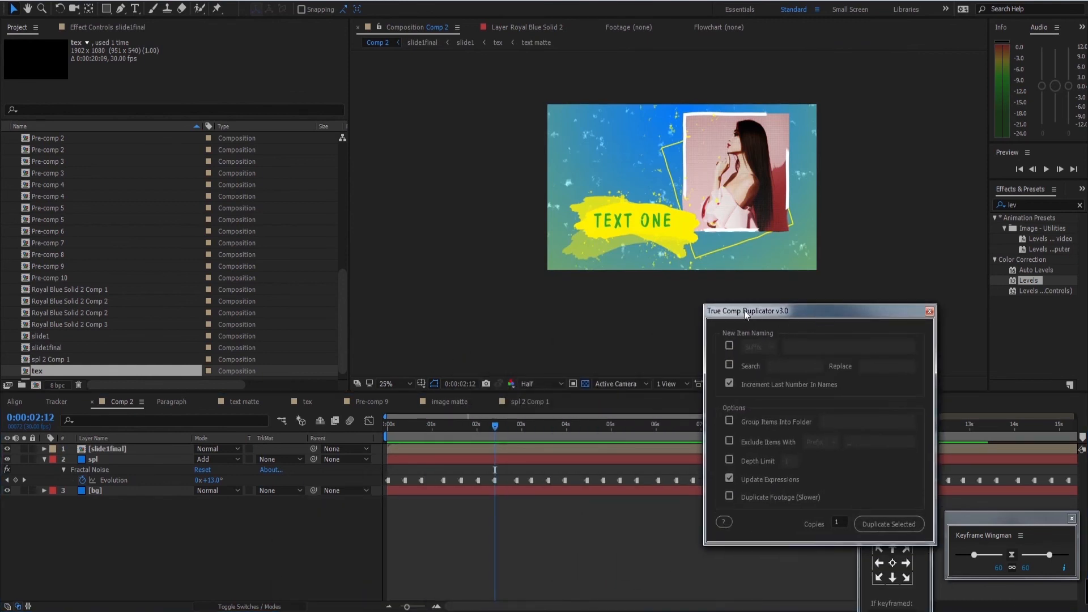
drag(743, 311, 841, 315)
click(124, 448)
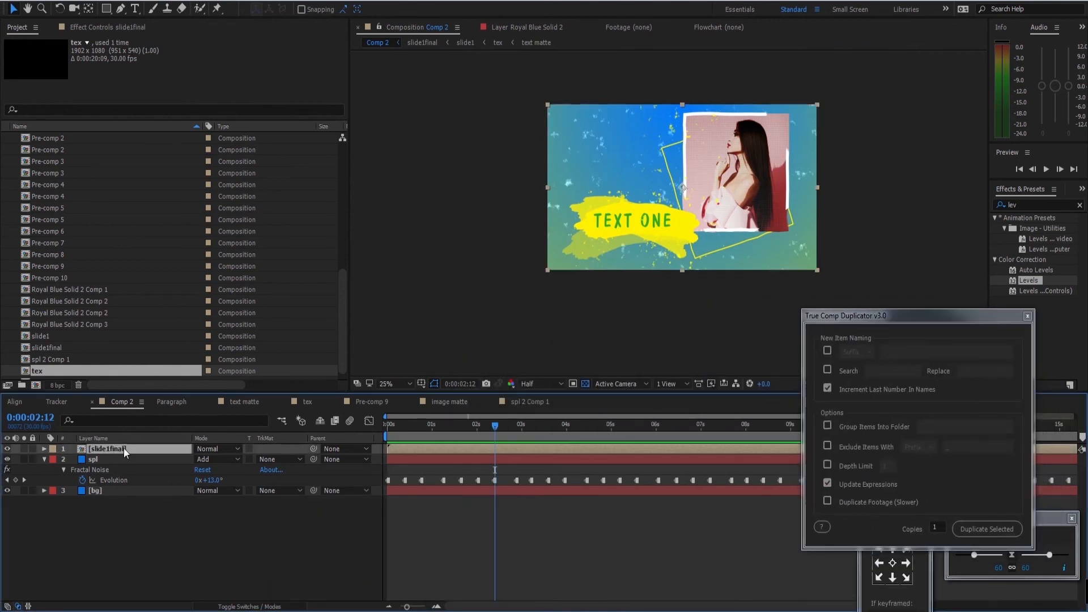
right_click(134, 450)
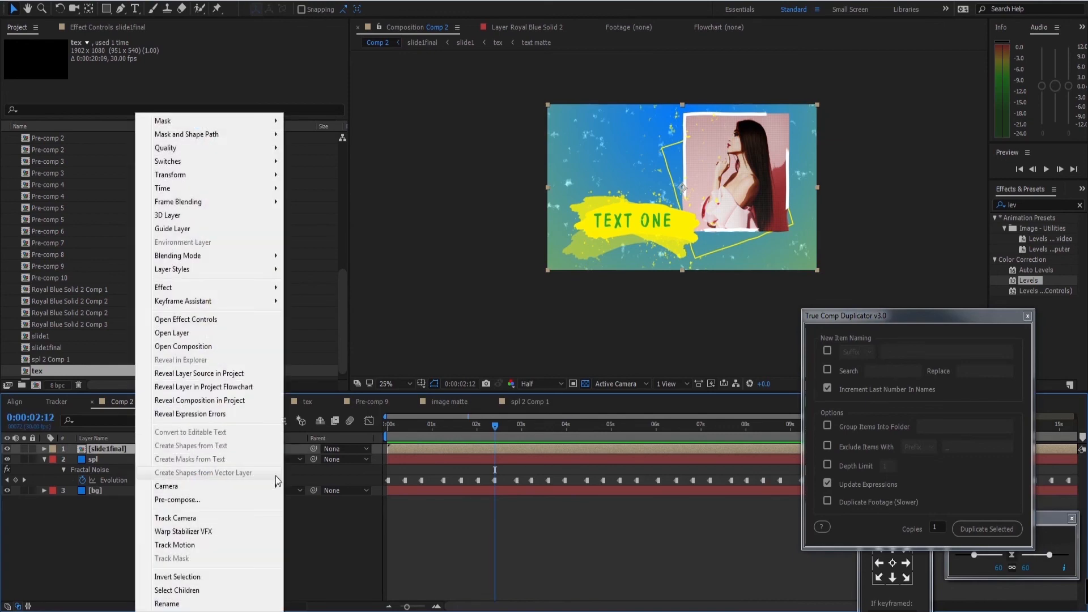
click(257, 387)
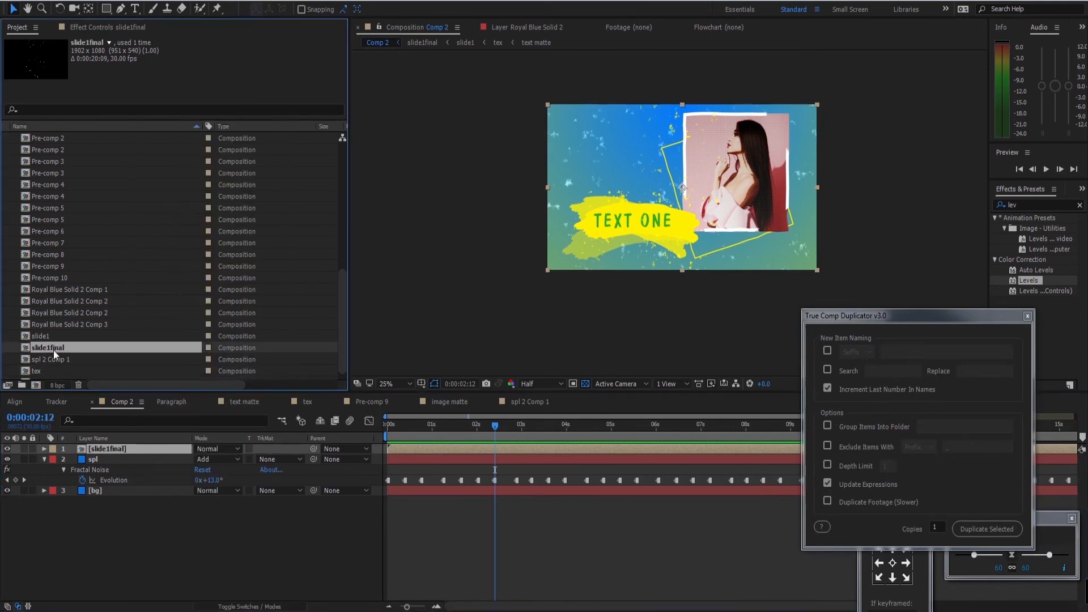
Duplicate slide1final with all its nested compositions once, incrementing the last number in names and updating expressions.
drag(845, 320, 614, 357)
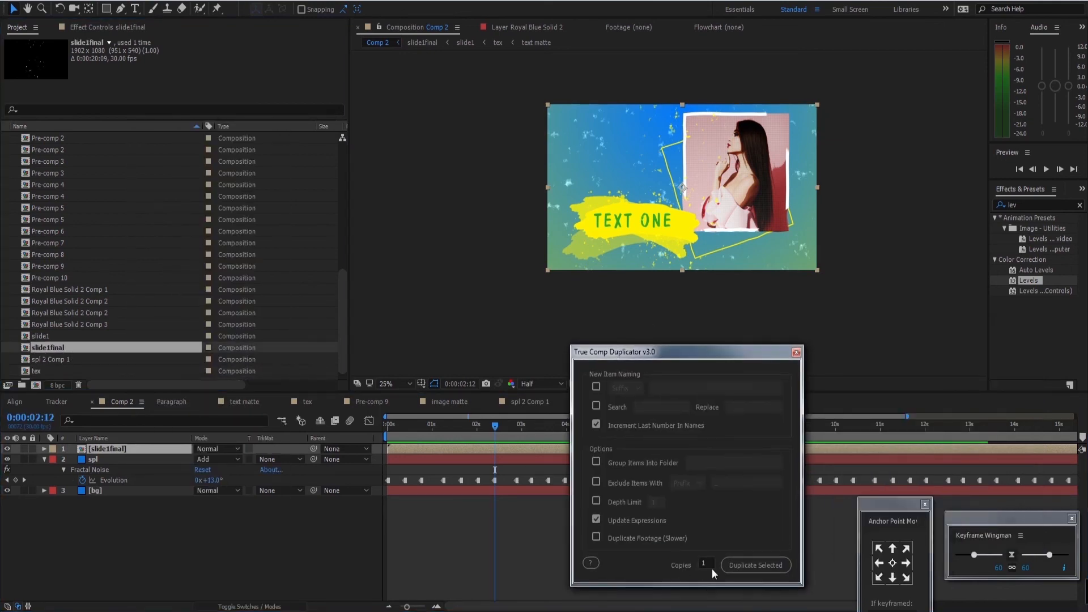
click(754, 565)
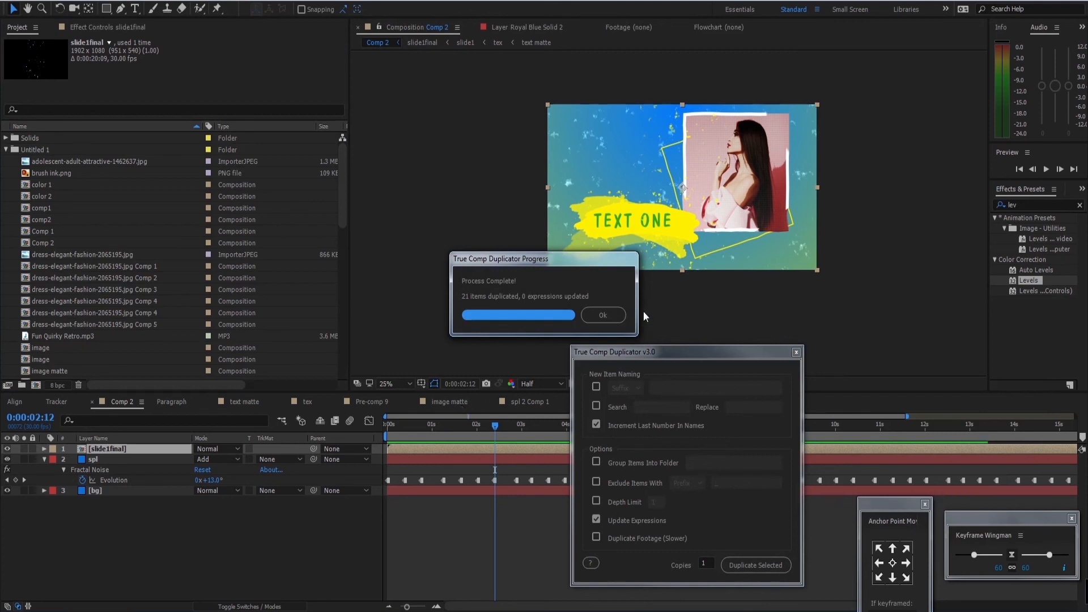
click(610, 316)
Add the slide2final composition to Comp 2 above slide1final and move the duplicator window out of the way.
drag(343, 199, 352, 349)
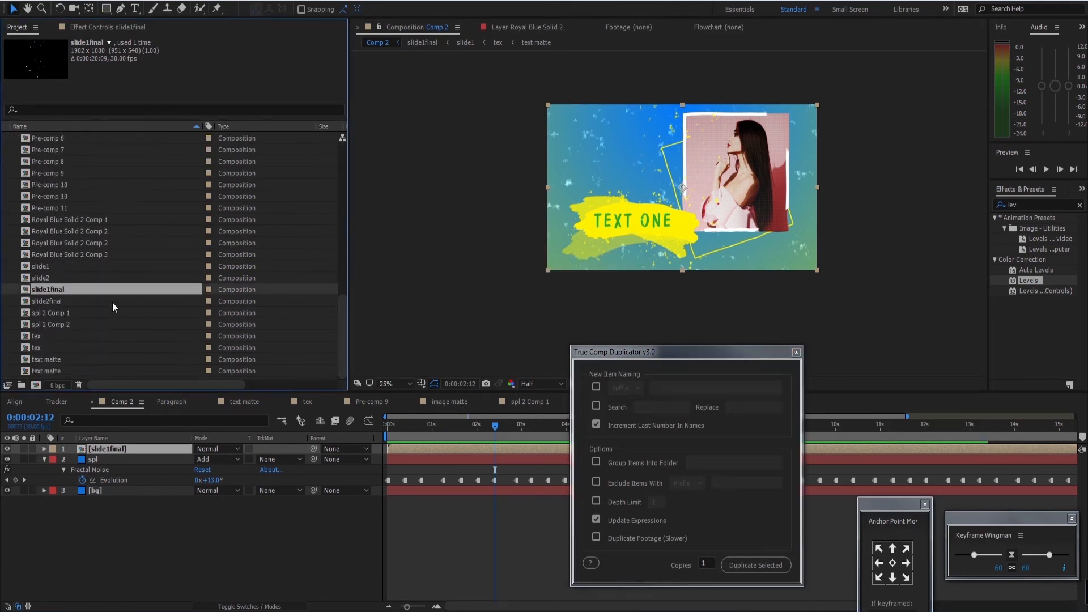
click(76, 303)
drag(67, 300, 168, 444)
drag(611, 354, 587, 557)
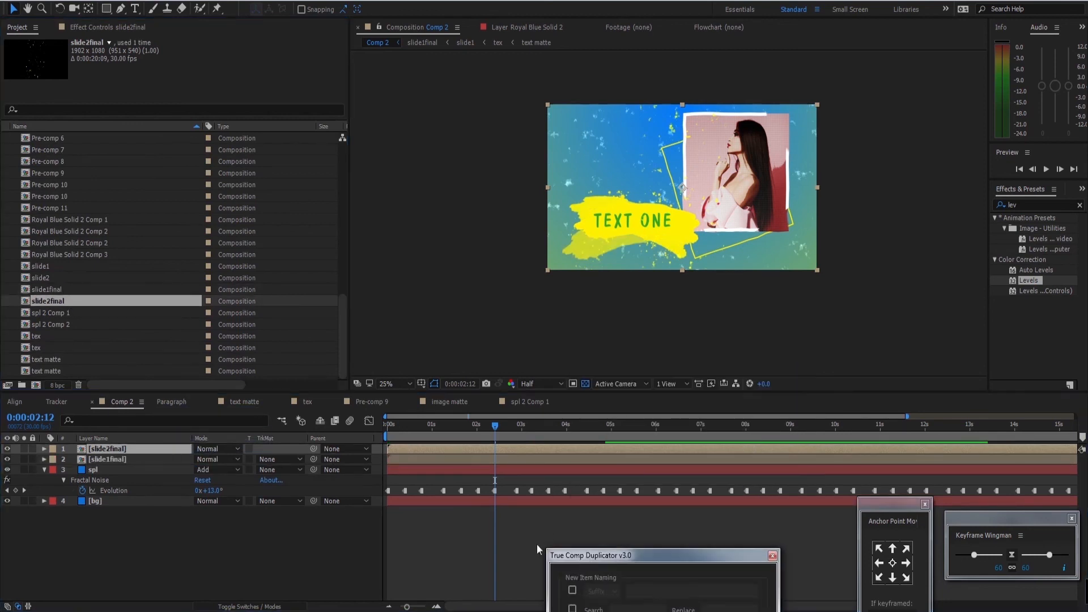
Shift slide2final to start just before 5 seconds, playing from 0:00:02:12 to check where slide1final disappears.
drag(402, 450, 664, 451)
key(space)
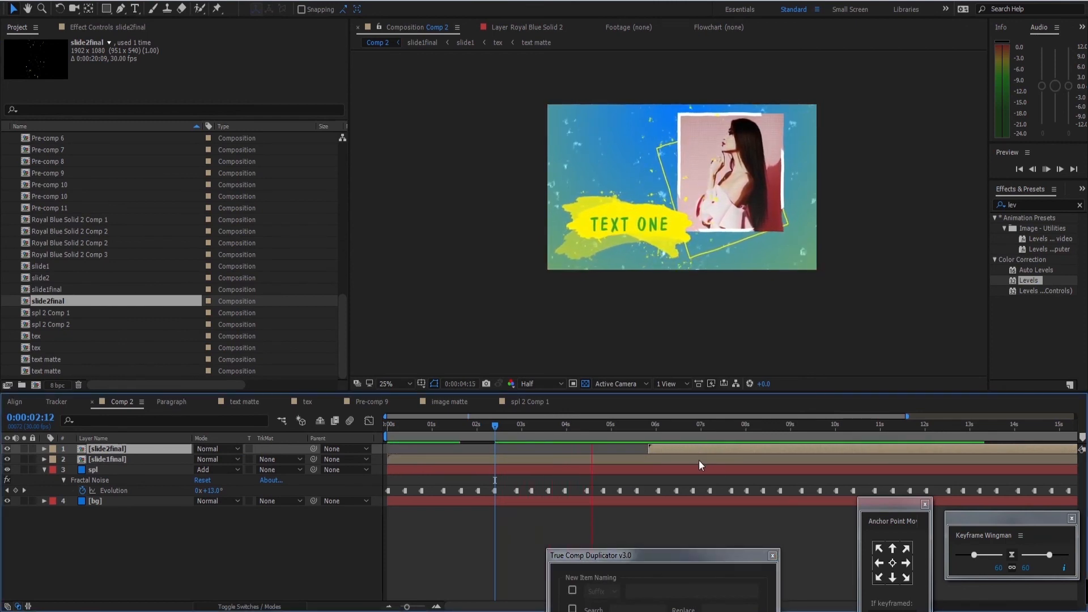
key(space)
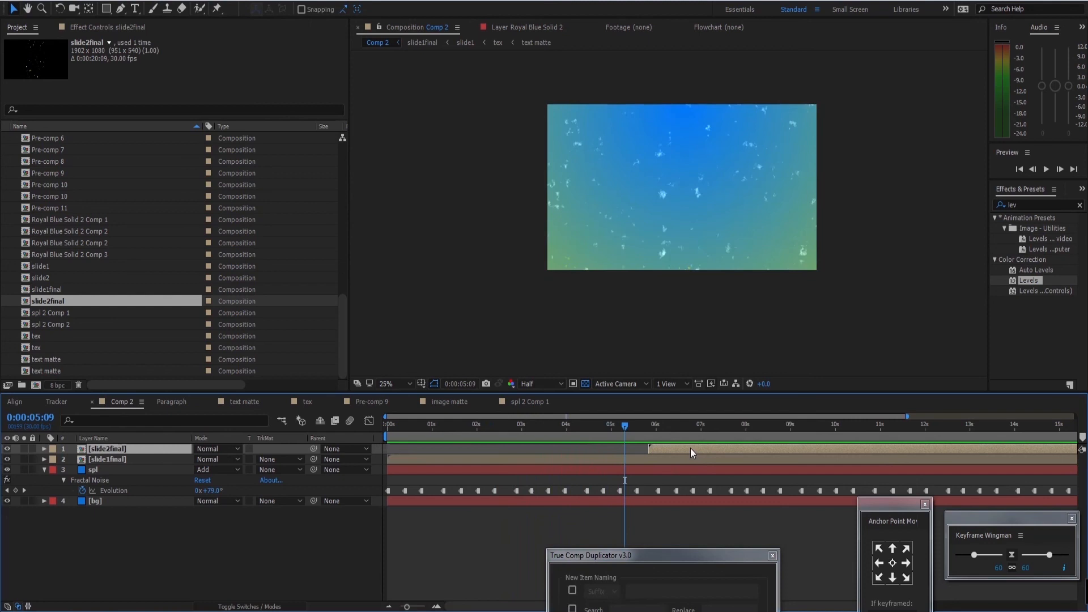
drag(690, 448, 645, 454)
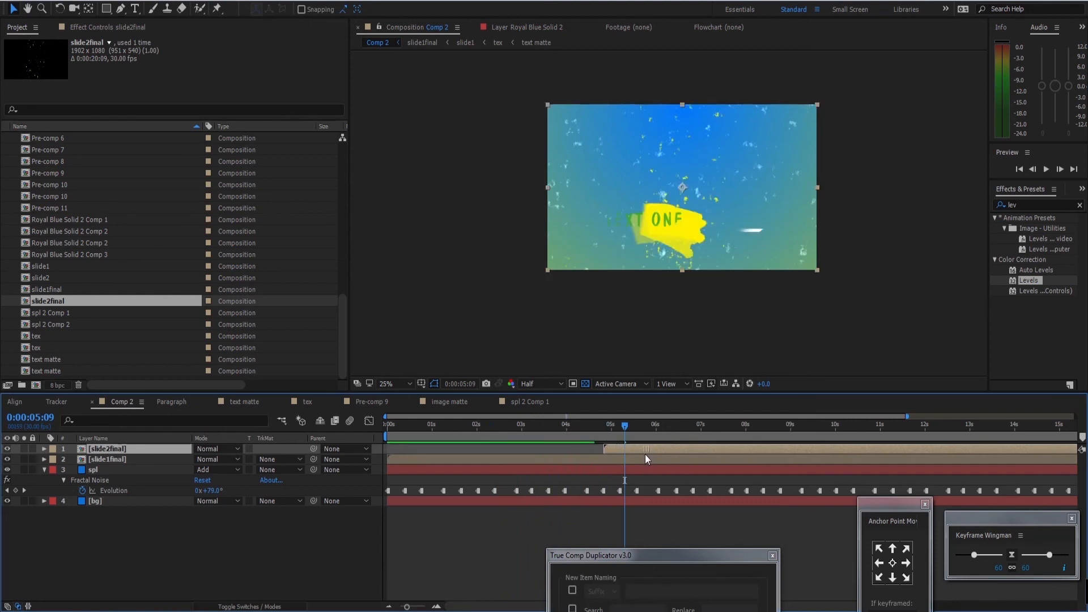
Rotate the slide2final layer to 15°, play the change of slides from 0:00:03:24 and go to 0:00:06:05.
key(r)
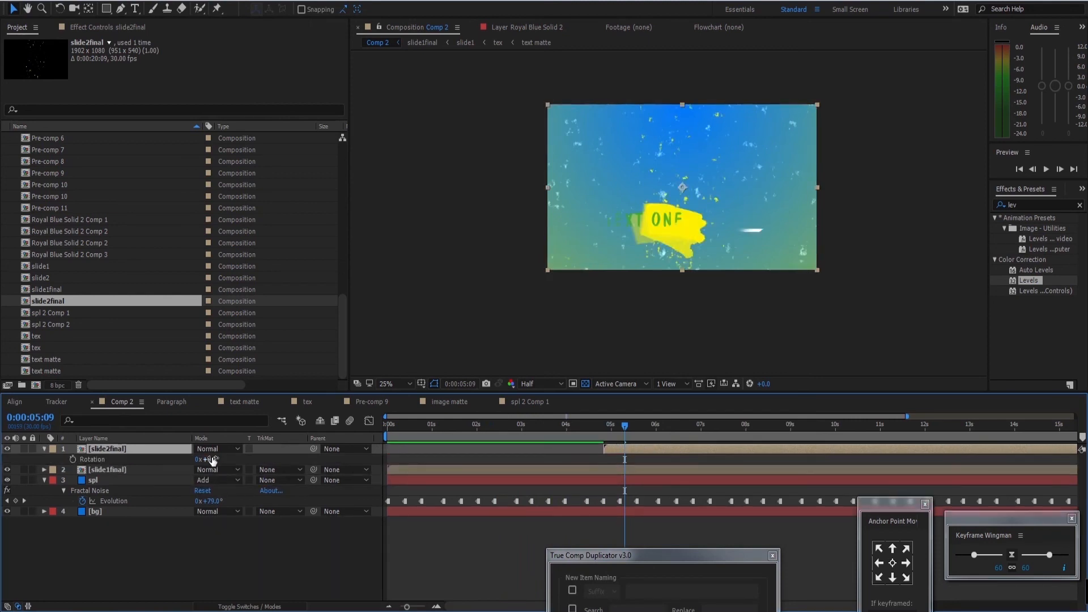
drag(214, 459, 224, 460)
drag(596, 427, 557, 430)
key(space)
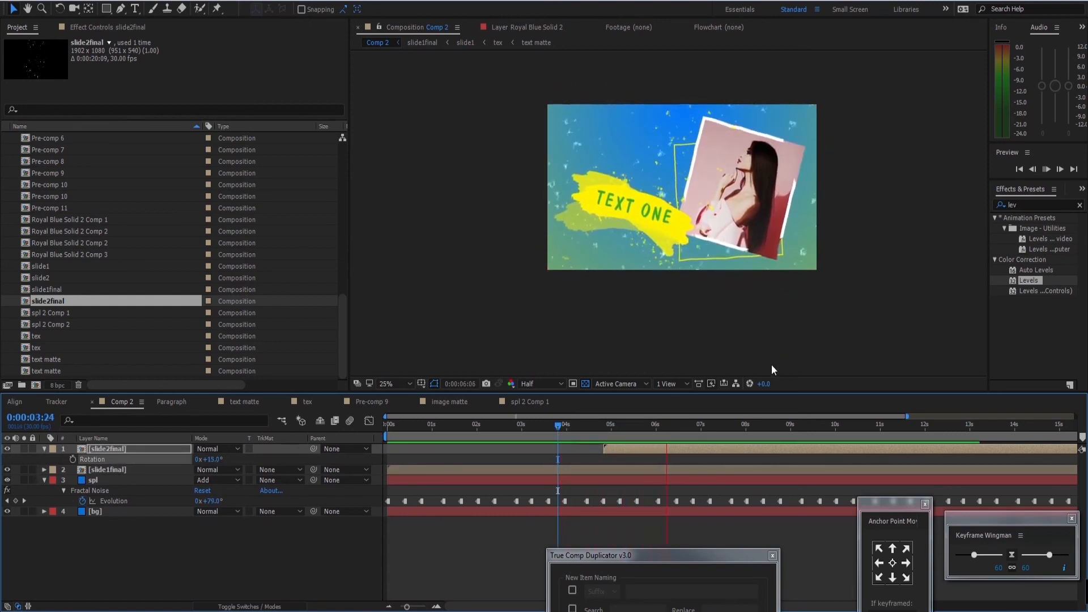
key(space)
drag(590, 430, 664, 432)
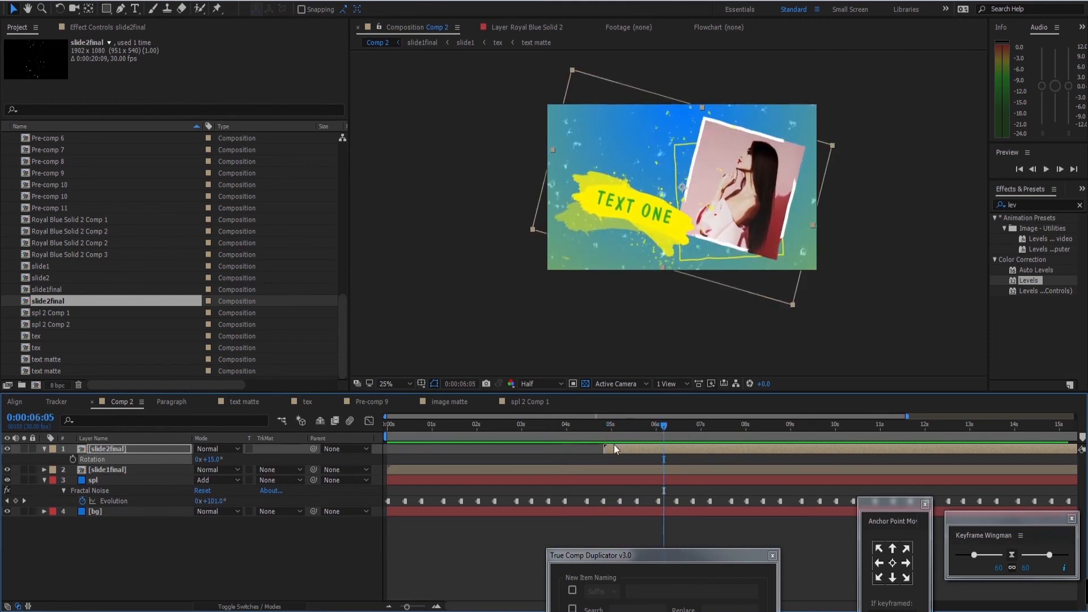
In the tex composition nested inside slide2final and slide2, change the title from "TEXT ONE" to "TEXT tow".
double_click(178, 451)
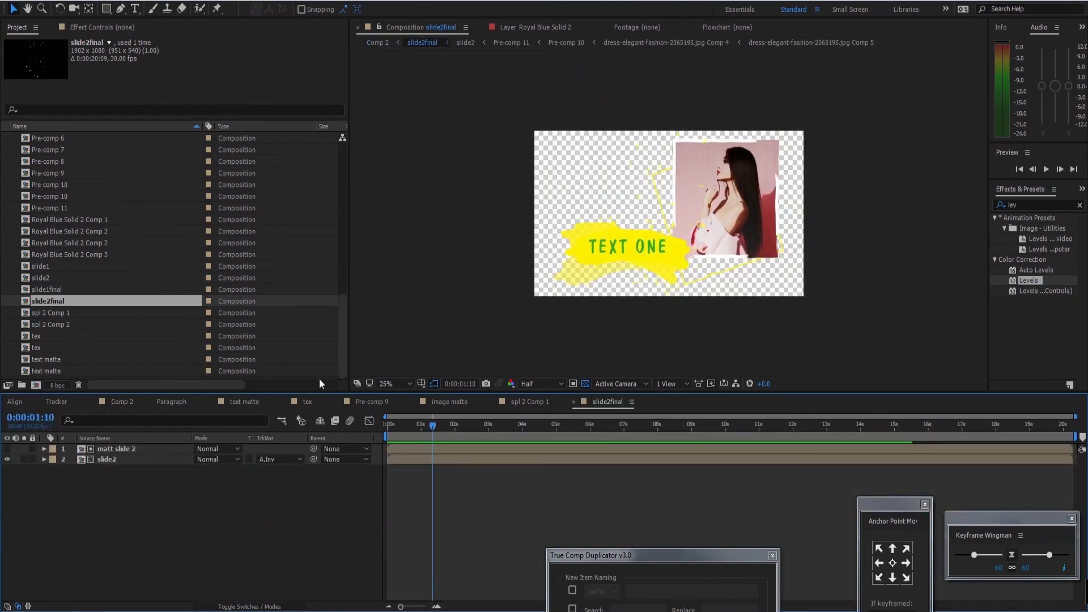
click(160, 456)
double_click(158, 459)
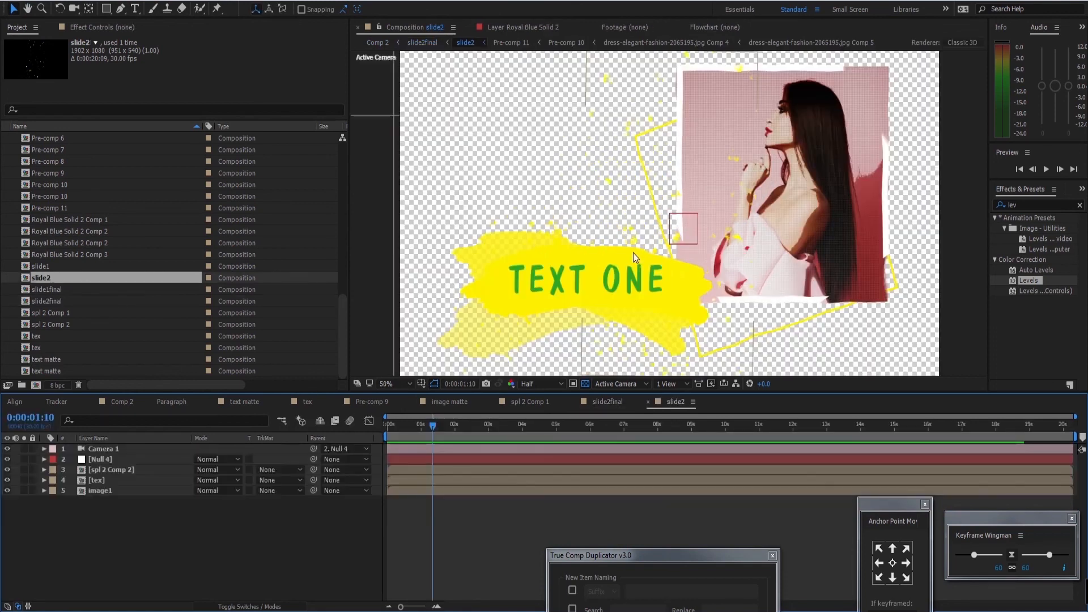
double_click(141, 480)
double_click(154, 458)
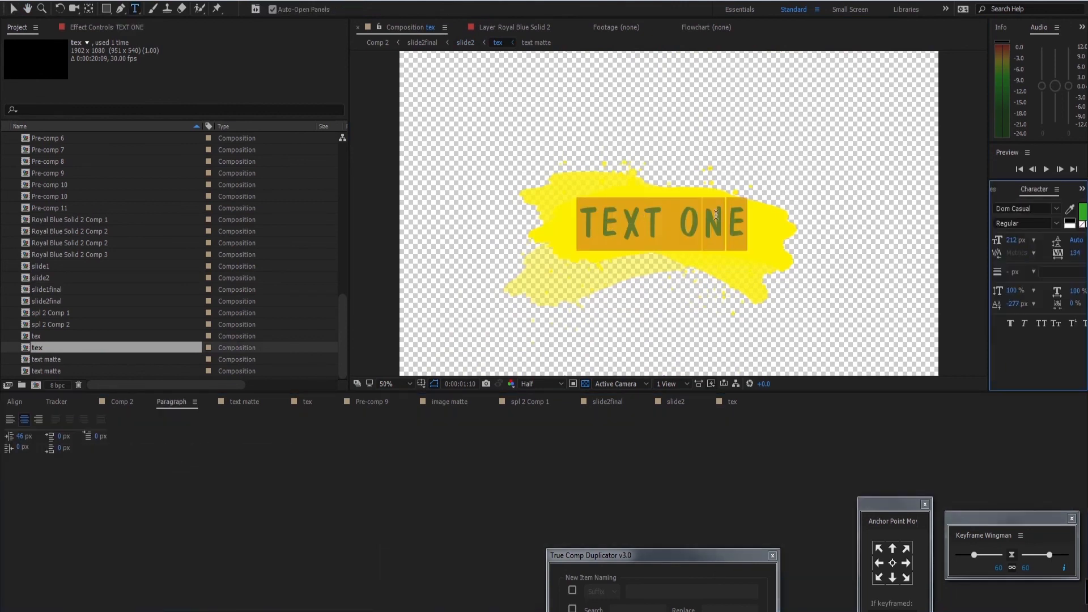
drag(678, 224, 799, 230)
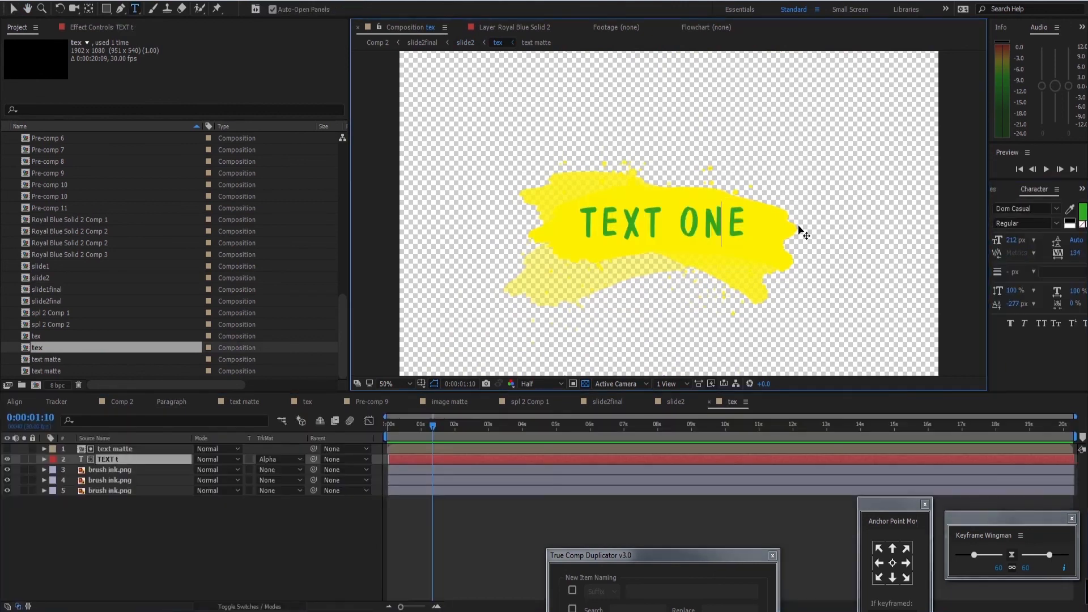
text(tow)
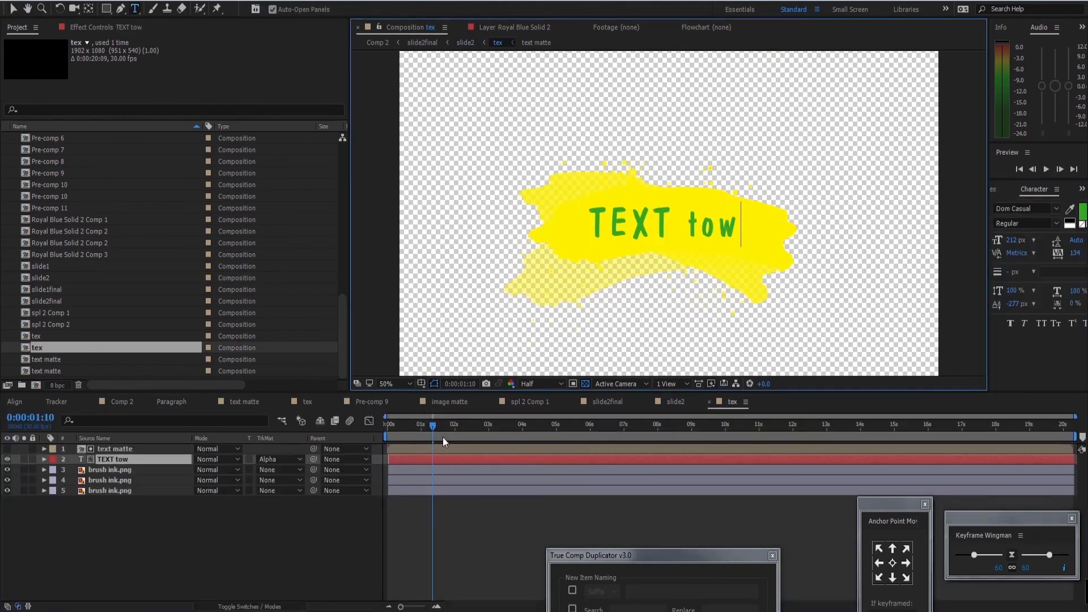
Preview the tex animation from the start, then set the "TEXT tow" colour to white (FFFFFF).
drag(430, 425, 365, 433)
key(space)
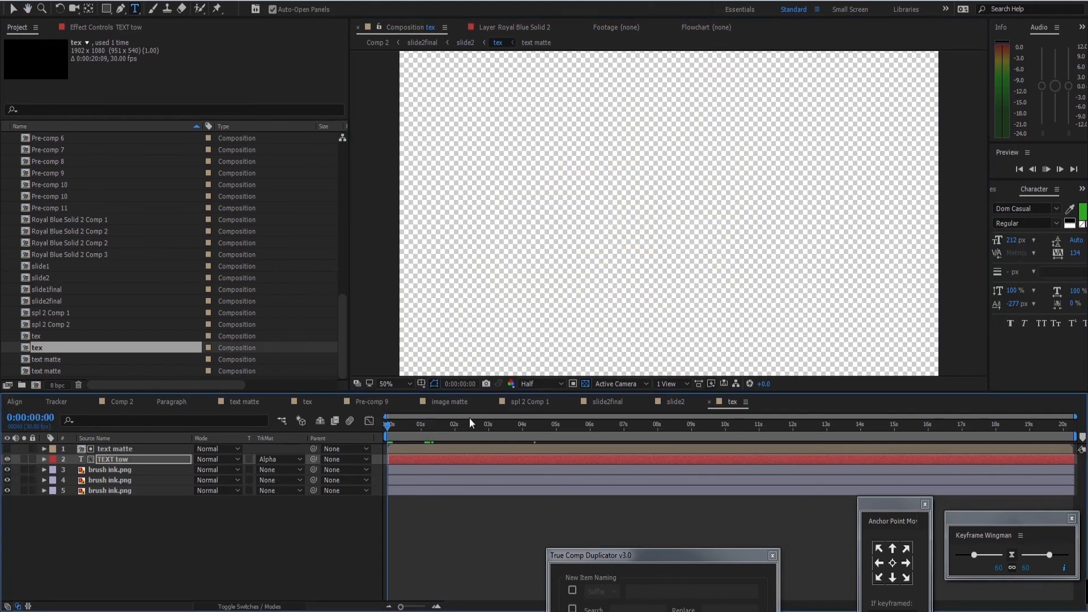
click(113, 459)
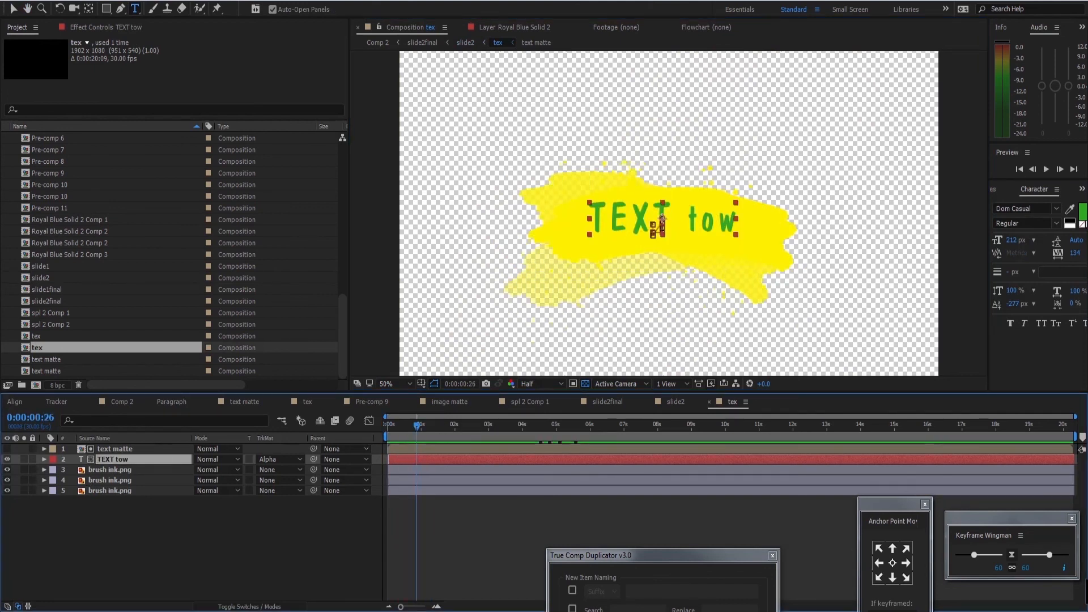
text(ffffff)
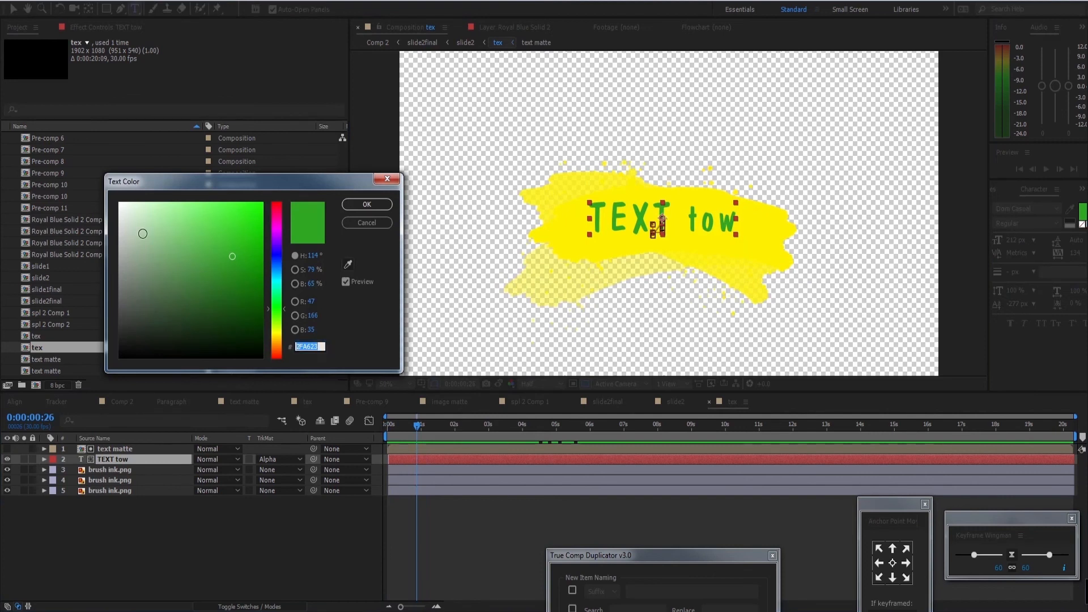
key(Return)
Set the Fill effect colour of the uppermost brush ink.png layer to magenta FF00D2.
click(111, 470)
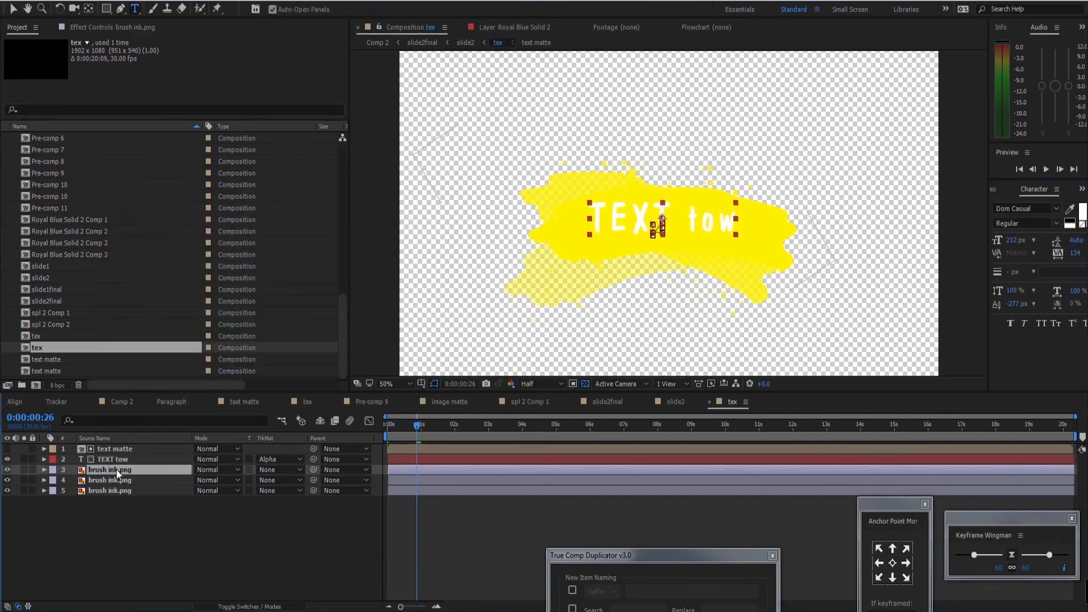
click(96, 28)
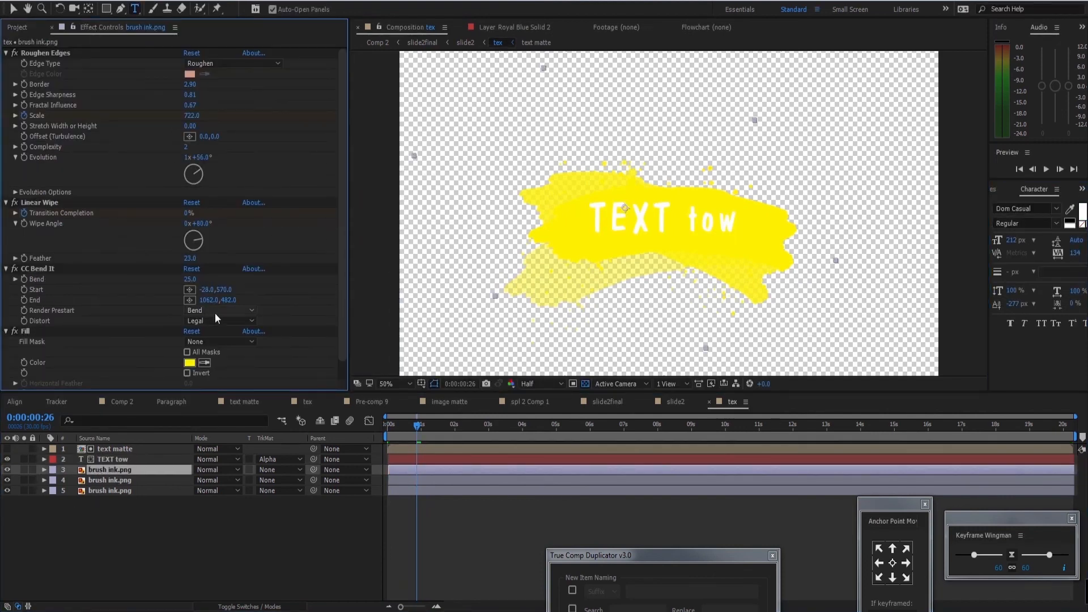
click(189, 362)
click(278, 224)
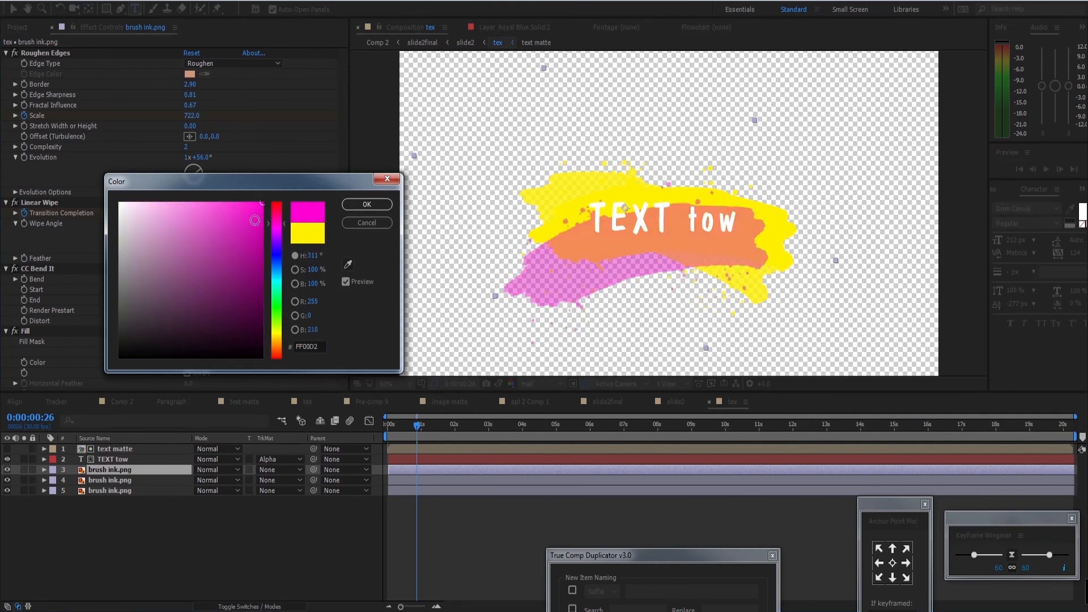
click(367, 204)
Set the Fill effect colour of the middle brush ink.png layer to pink FF009C.
click(121, 479)
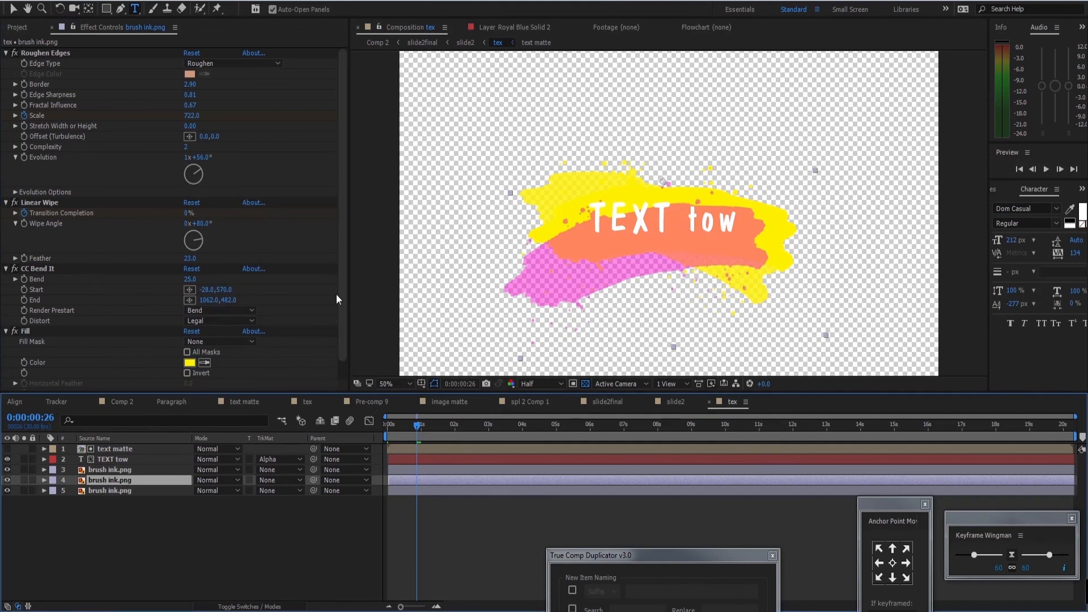
drag(342, 301, 345, 324)
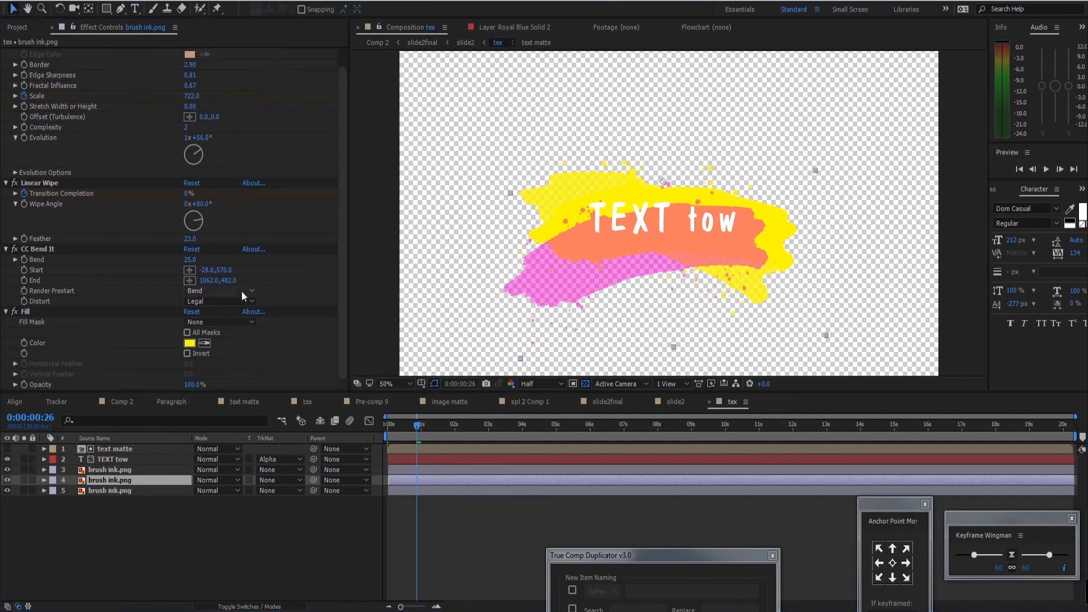
click(190, 343)
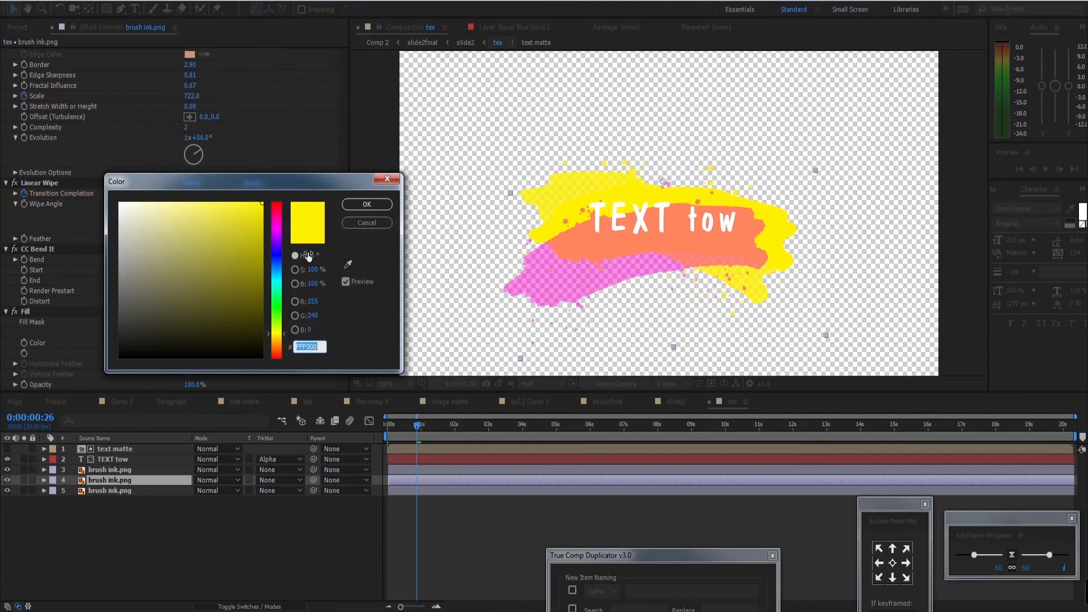
click(277, 218)
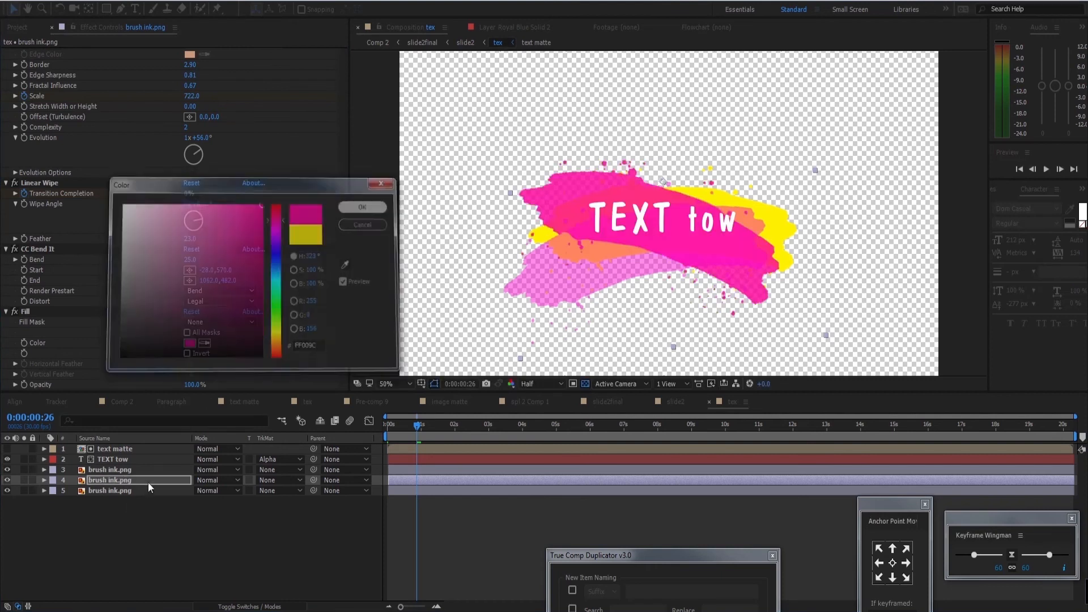
click(367, 205)
Set the Fill effect colour of the lowest brush ink.png layer to bright magenta F600FF.
click(113, 491)
click(189, 362)
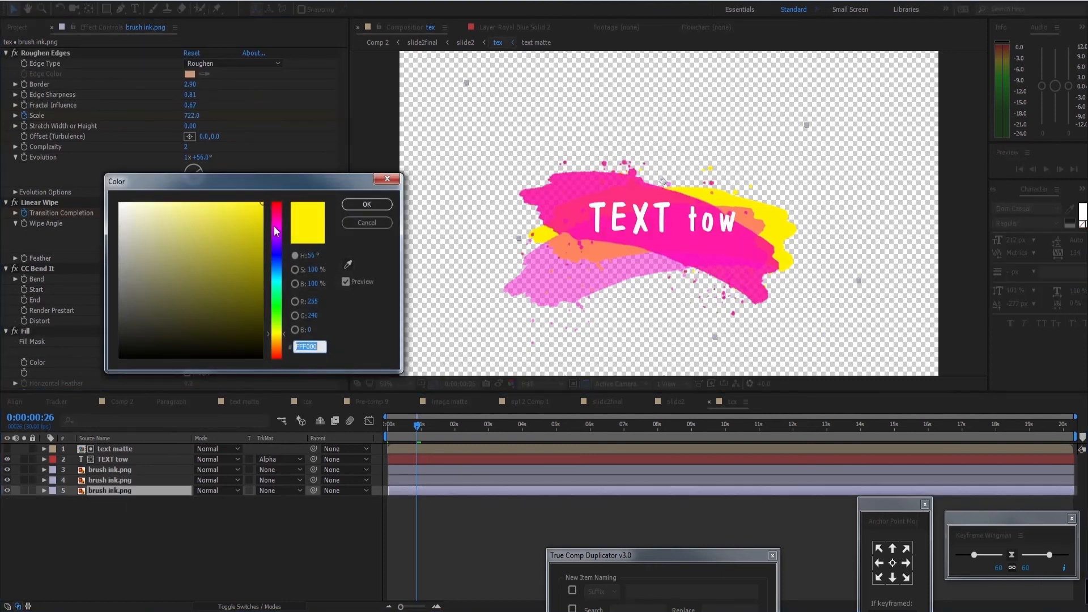
drag(259, 210, 263, 188)
mouse_move(278, 231)
mouse_down()
mouse_move(288, 194)
mouse_move(288, 228)
mouse_up()
click(367, 203)
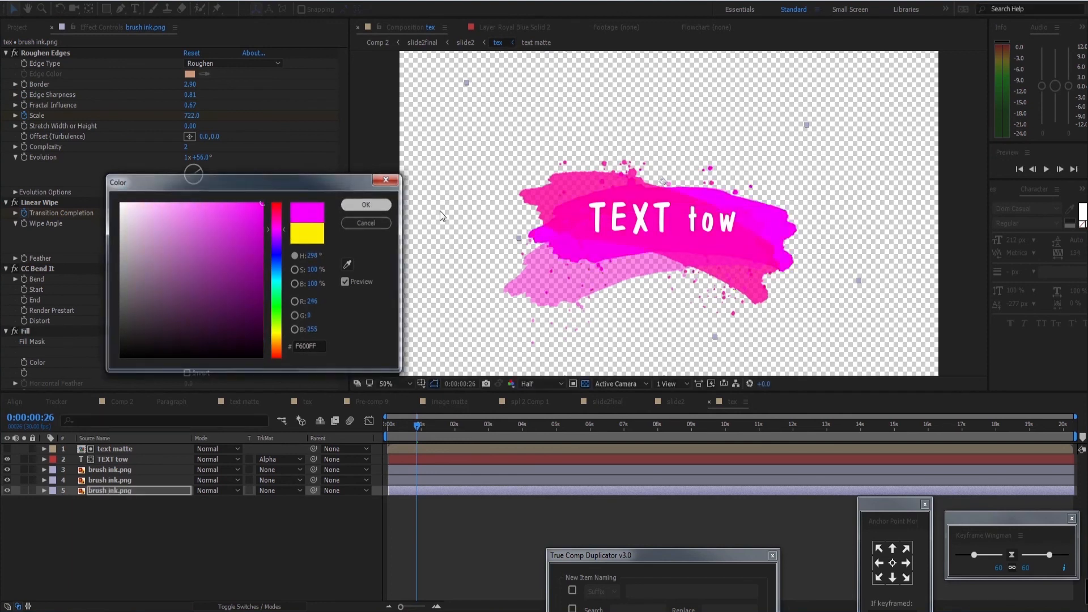
Check the recoloured brushes at 0:00:02:02 in the tex composition and on the whole slide in Comp 2.
drag(376, 426, 457, 432)
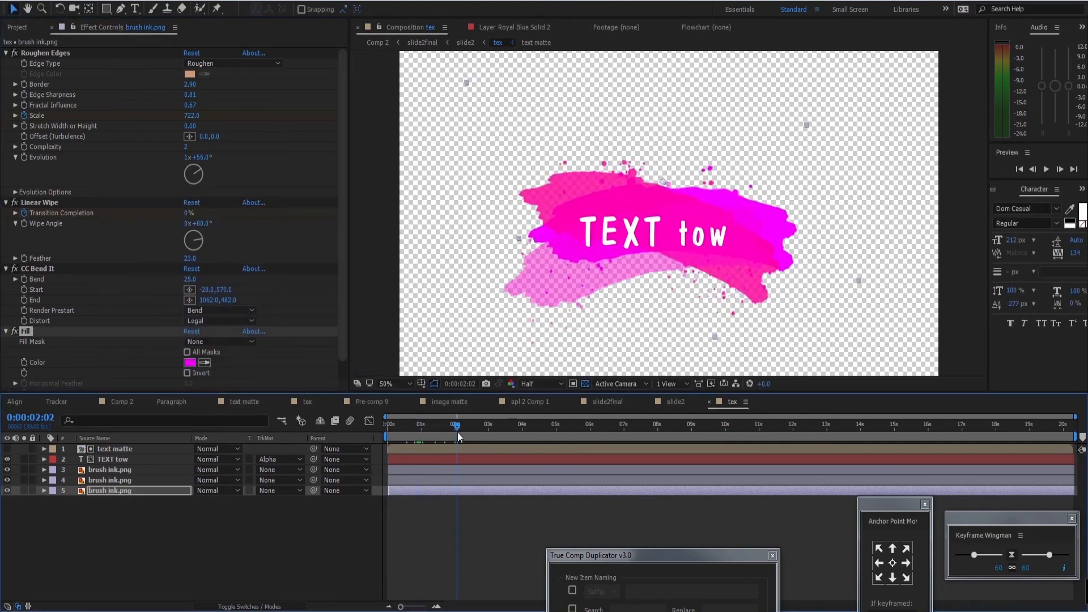
click(203, 535)
click(120, 402)
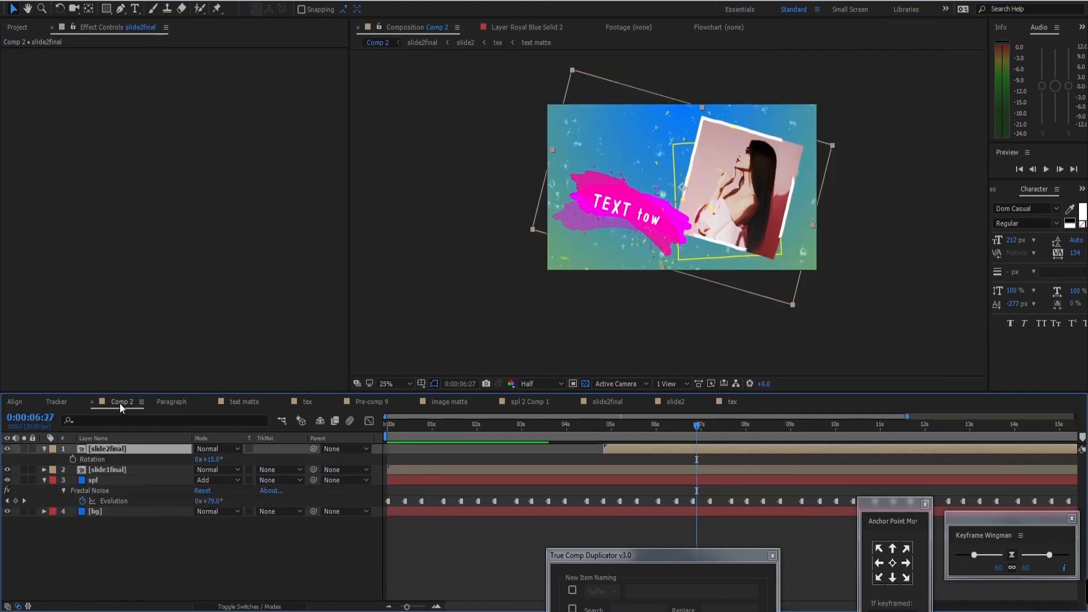
scroll(661, 183, up, 1)
drag(661, 183, 642, 199)
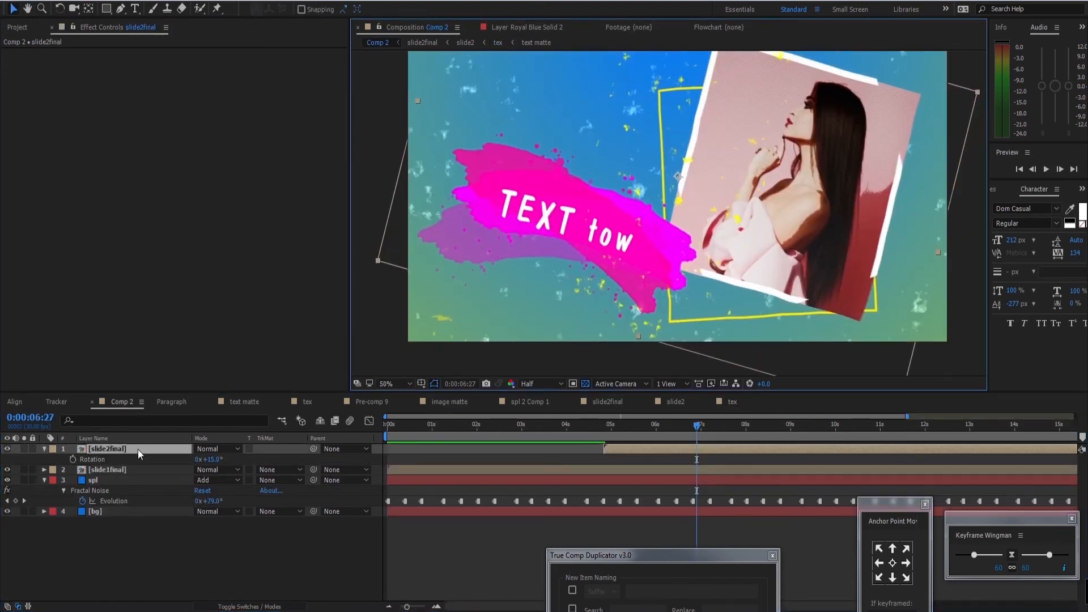
In slide2 inside slide2final, set the spl 2 Comp 2 layer's Fill colour to pink FF009D, sampled from the brush behind the text.
double_click(138, 449)
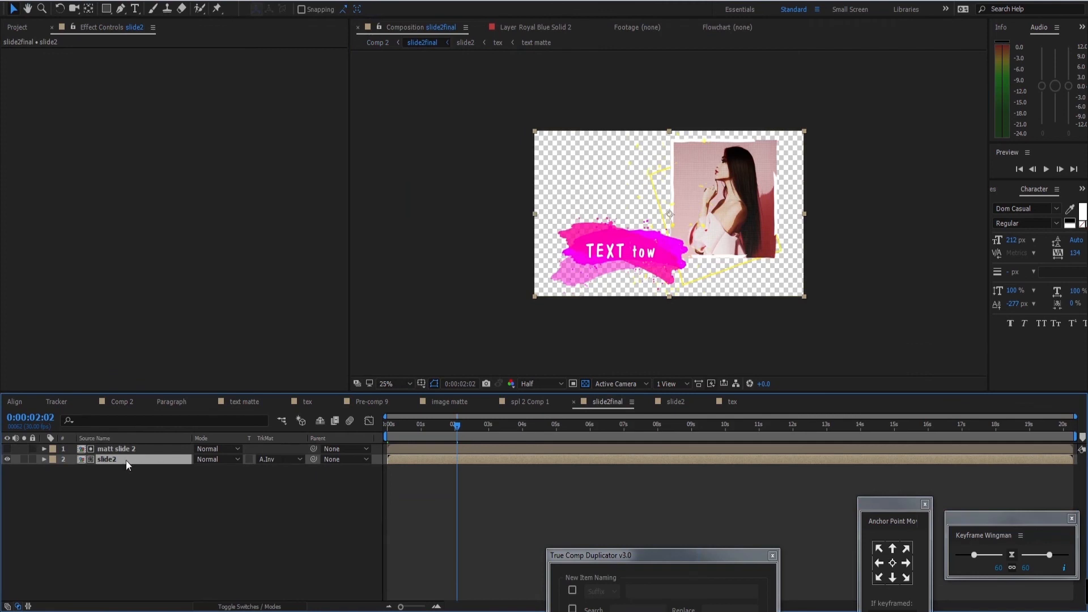
double_click(128, 459)
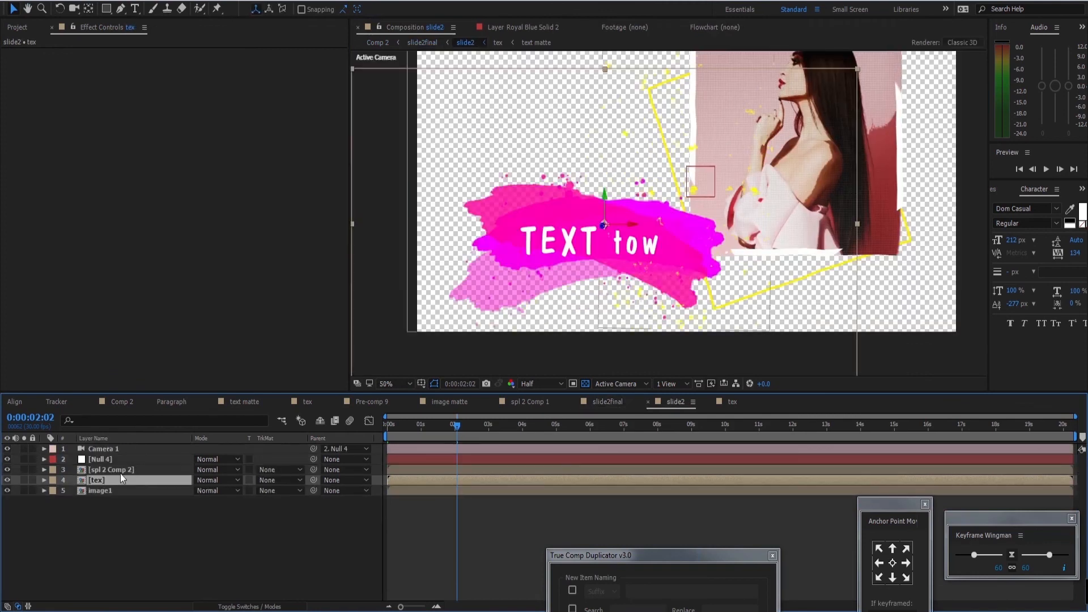
click(120, 471)
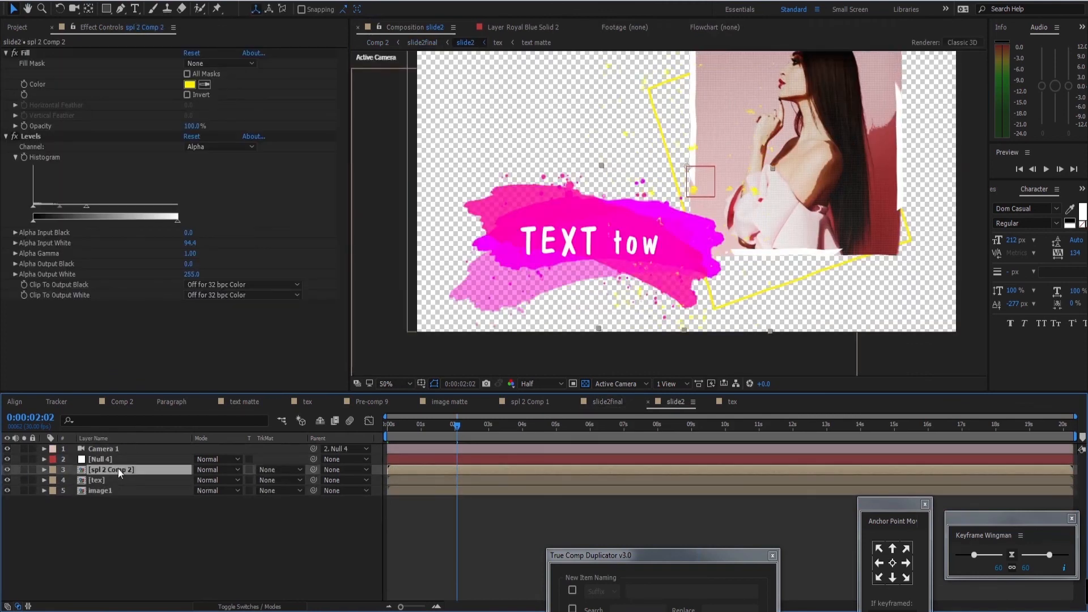
click(190, 85)
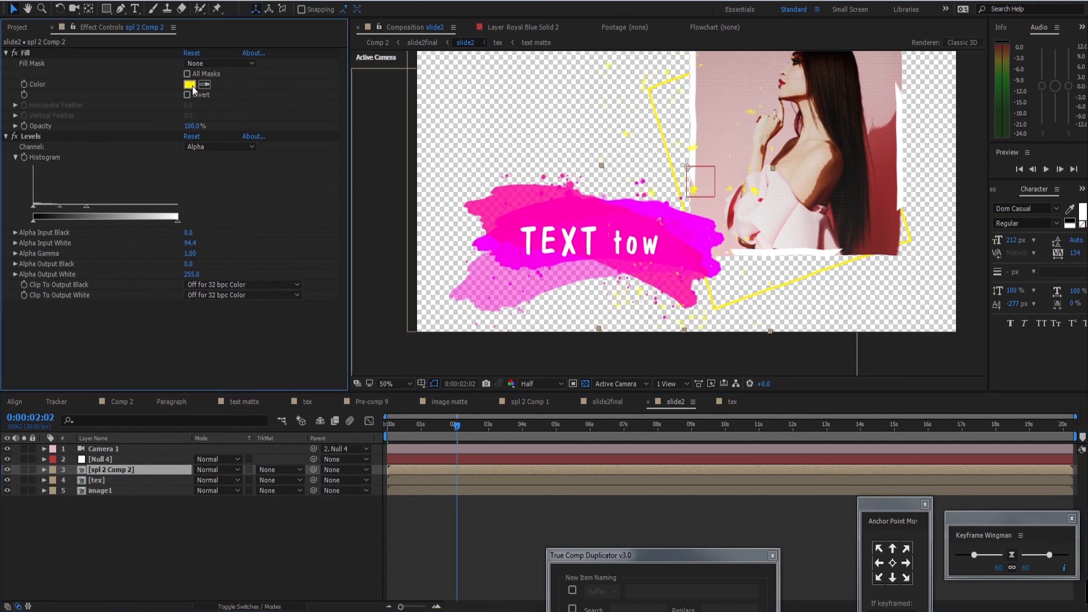
click(348, 264)
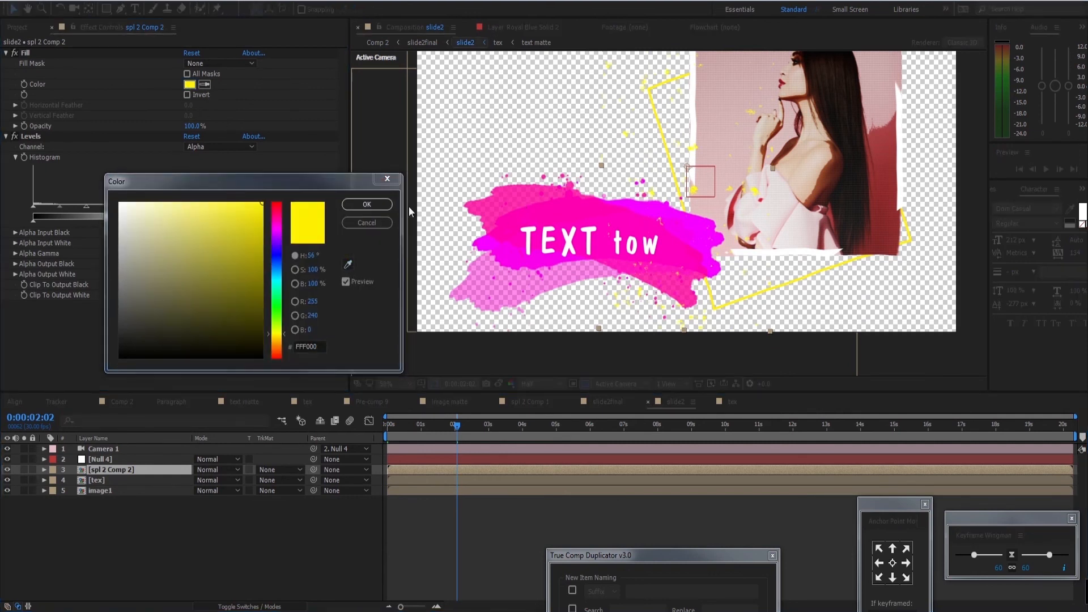
click(521, 206)
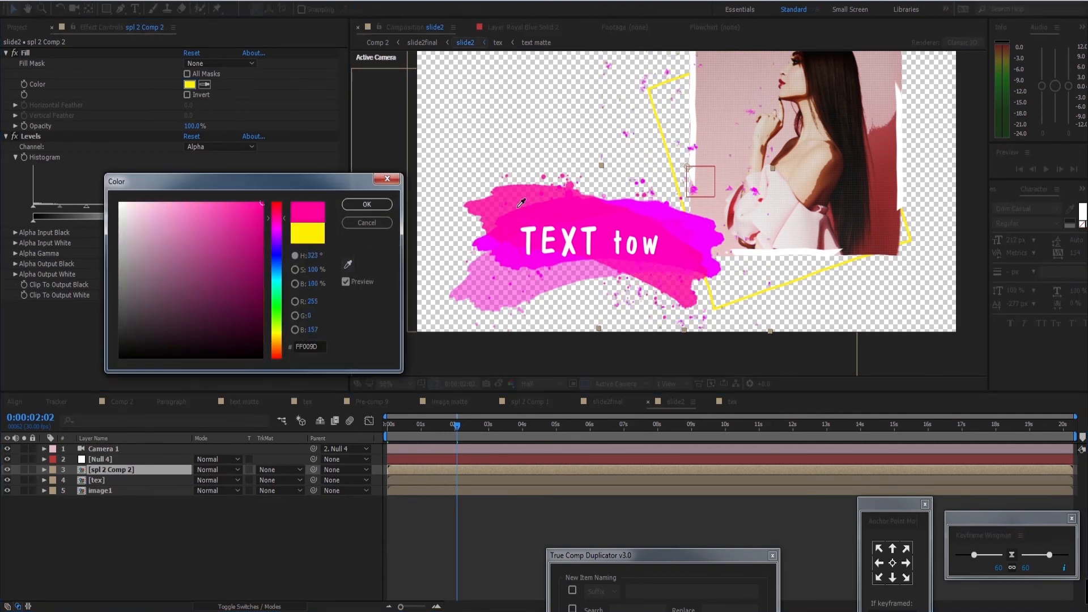
click(374, 205)
Open the image1 composition in slide2 and set the stroke colour of its frame layer to a vivid pink.
click(114, 480)
click(112, 490)
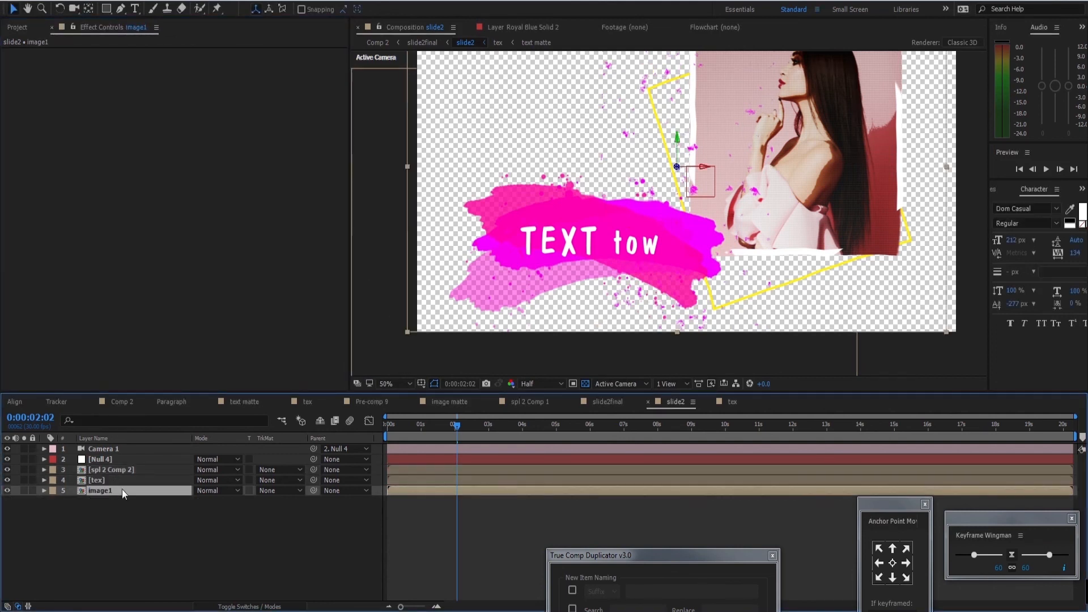
double_click(122, 488)
click(111, 447)
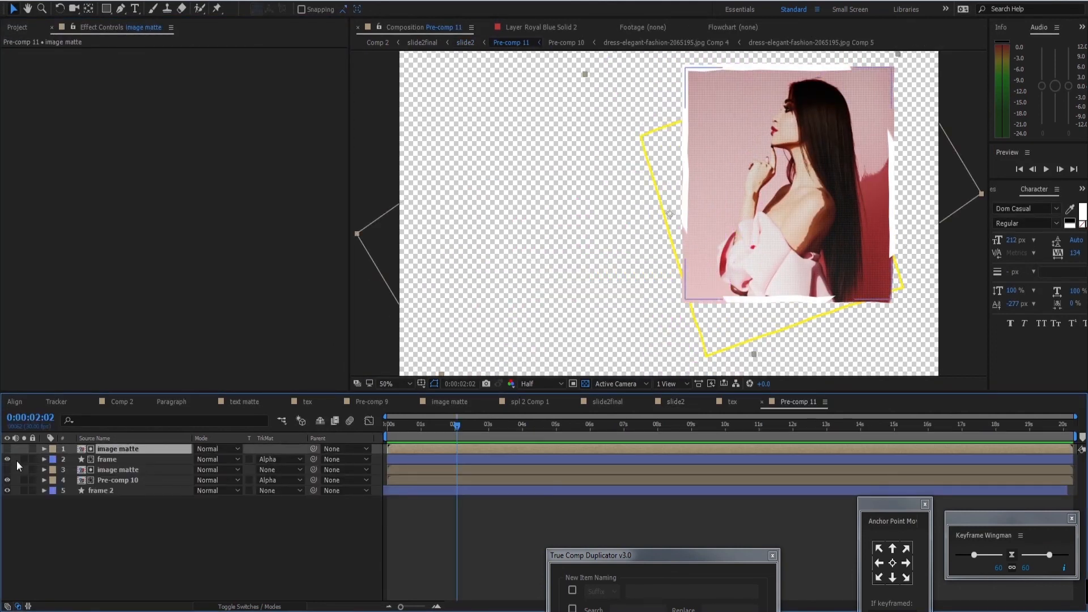
click(128, 460)
click(8, 459)
click(8, 459)
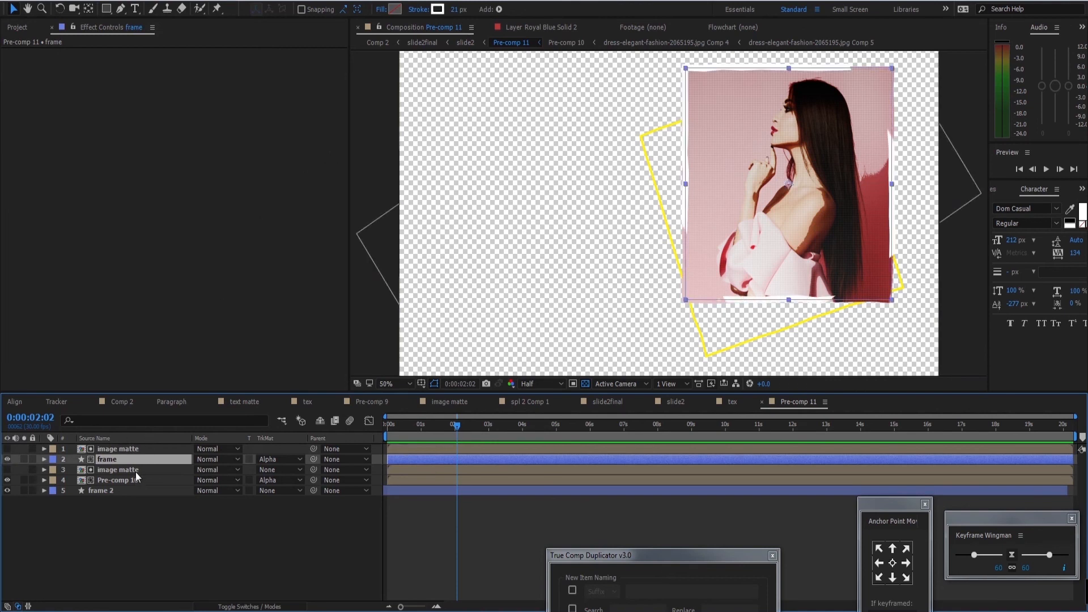
click(438, 10)
click(279, 217)
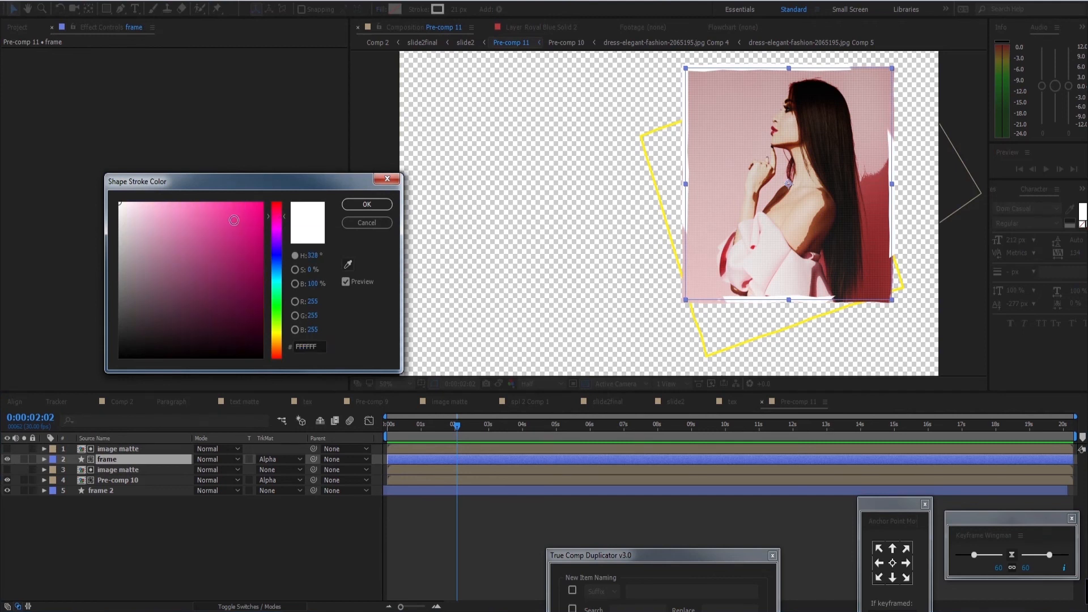
click(233, 221)
click(367, 204)
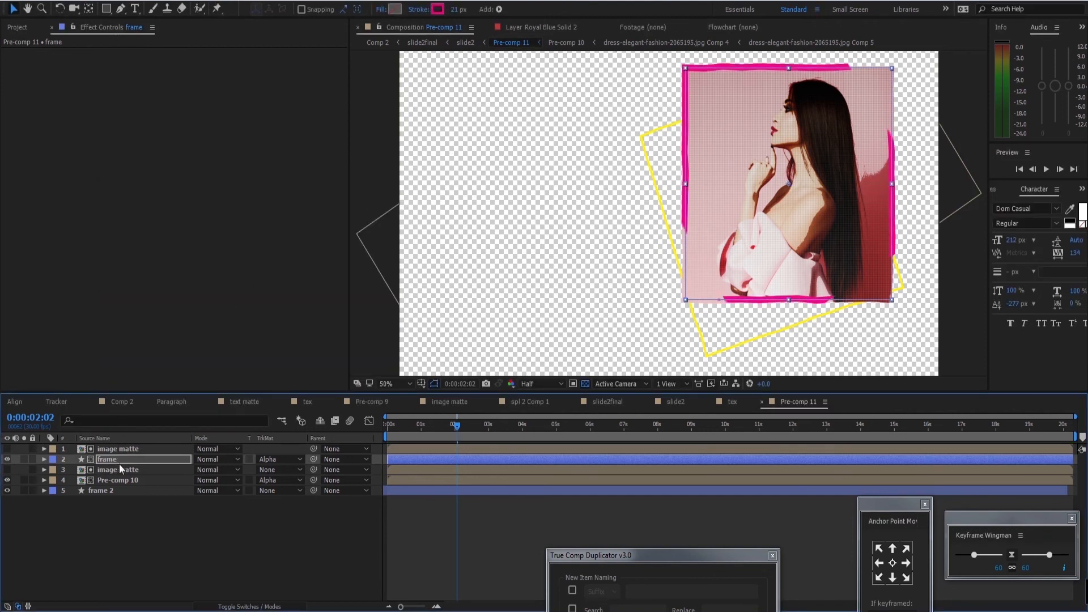
Set the stroke colour of the tilted frame 2 layer to white FFFFFF.
click(119, 469)
click(123, 480)
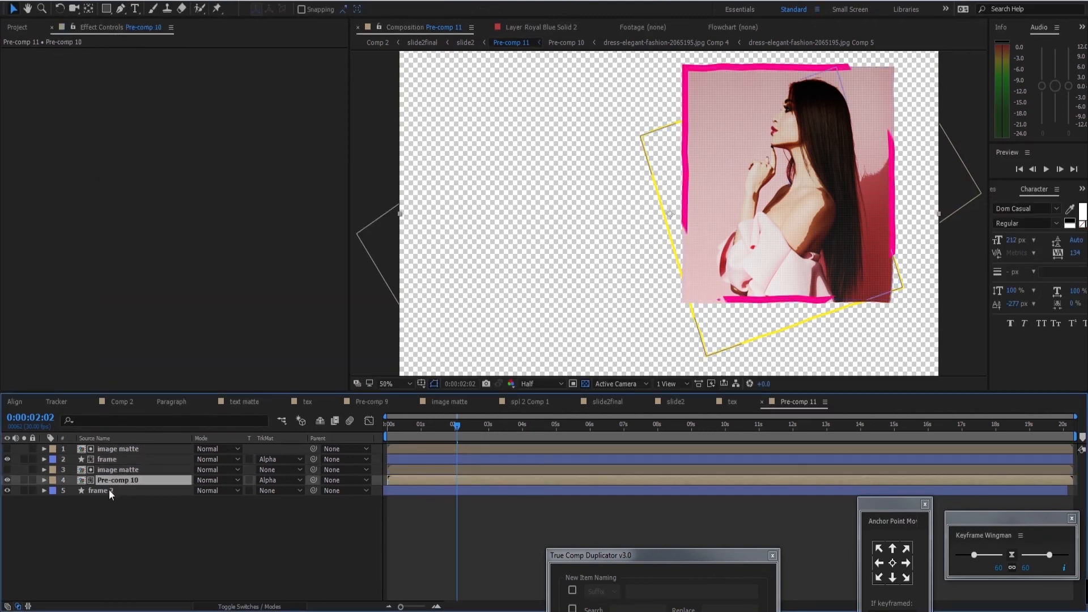
click(109, 490)
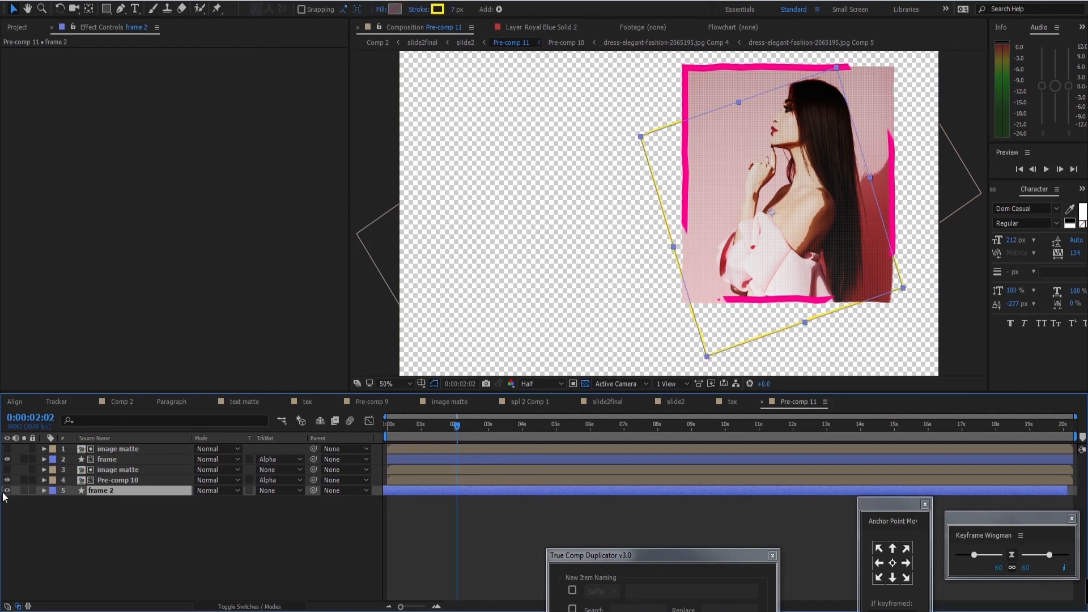
click(437, 9)
click(121, 204)
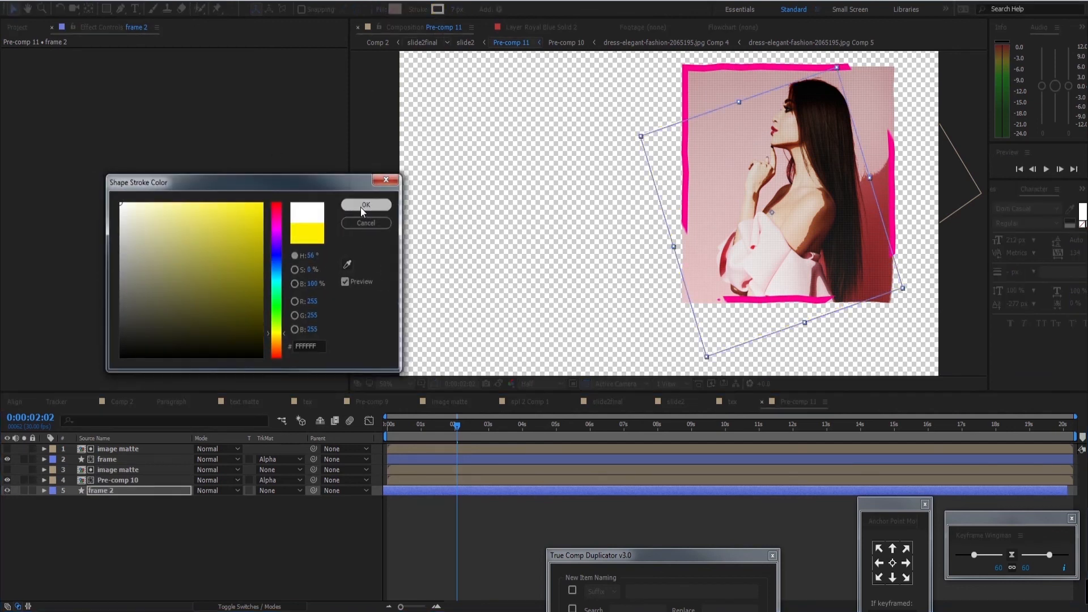
click(360, 205)
Identify Pre-comp 10 as the photo layer and open its nested compositions down to dress-elegant-fashion-2065195.jpg Comp 5.
click(33, 482)
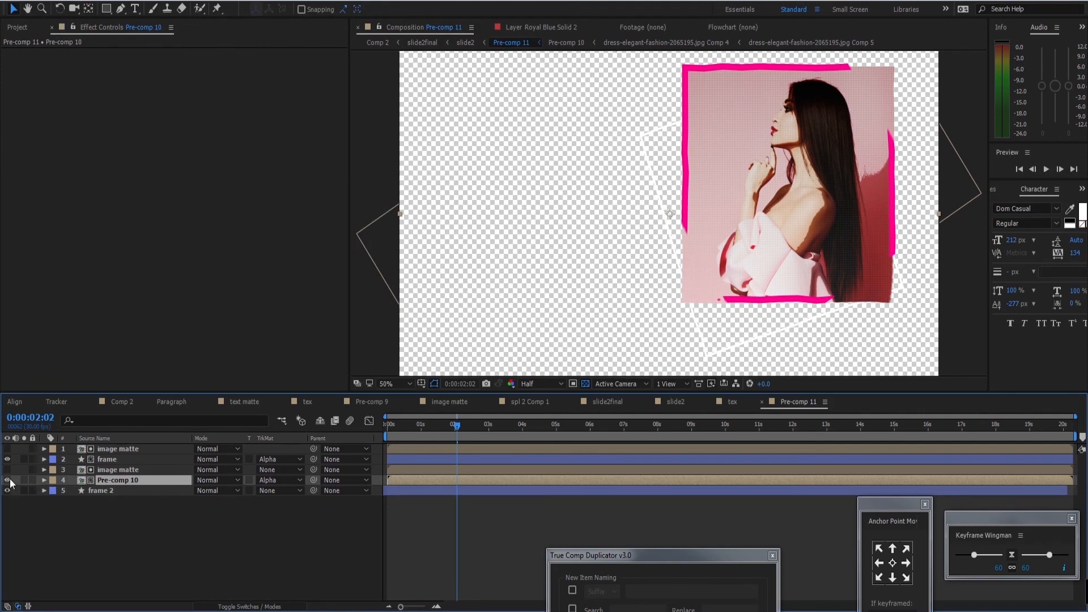
click(7, 480)
click(7, 480)
double_click(117, 481)
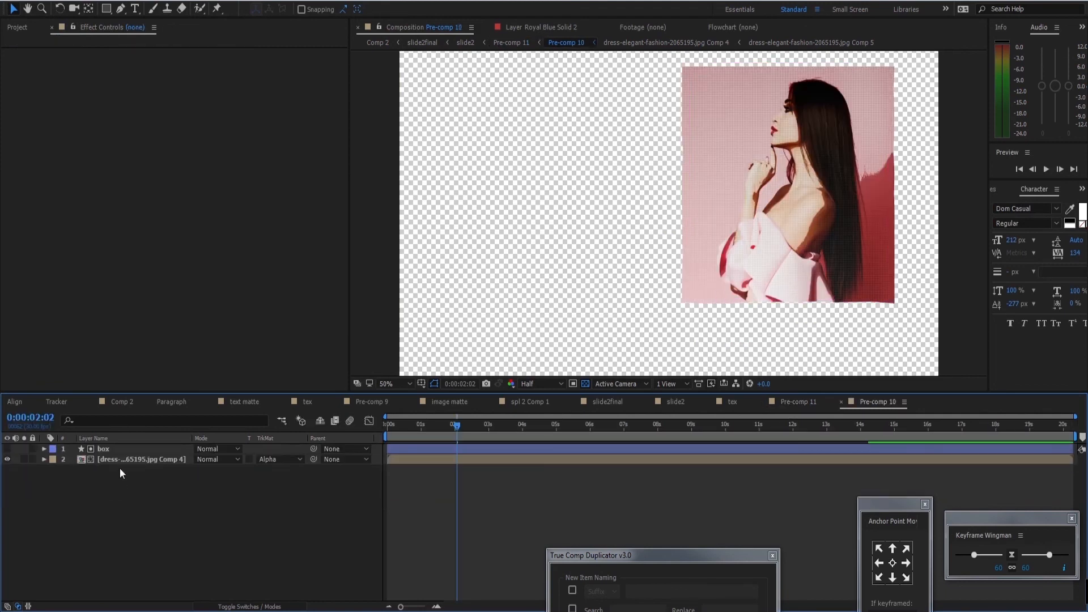
double_click(124, 460)
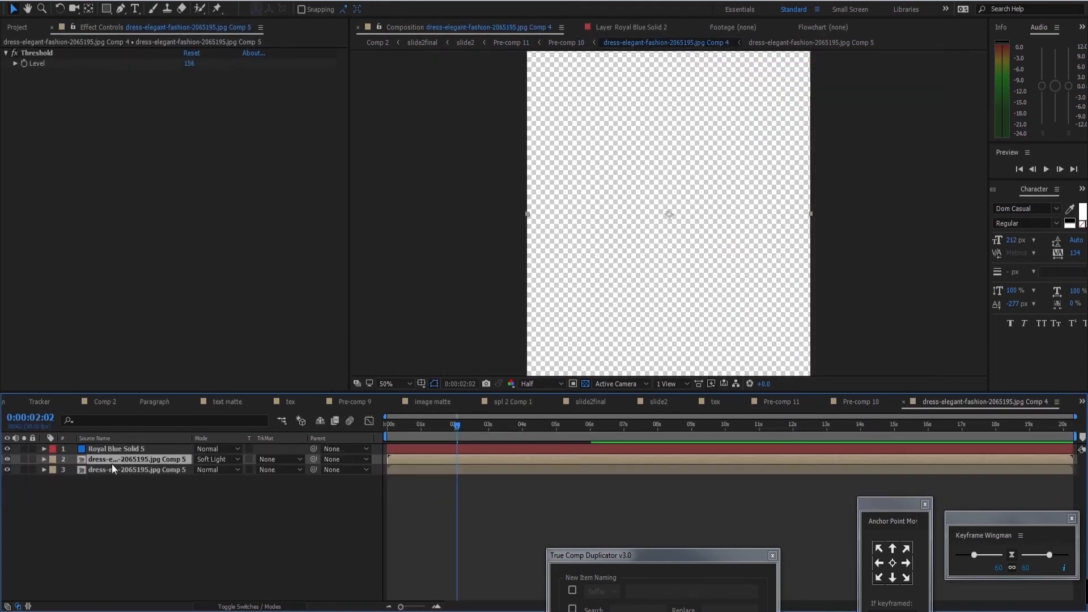
click(131, 470)
double_click(128, 470)
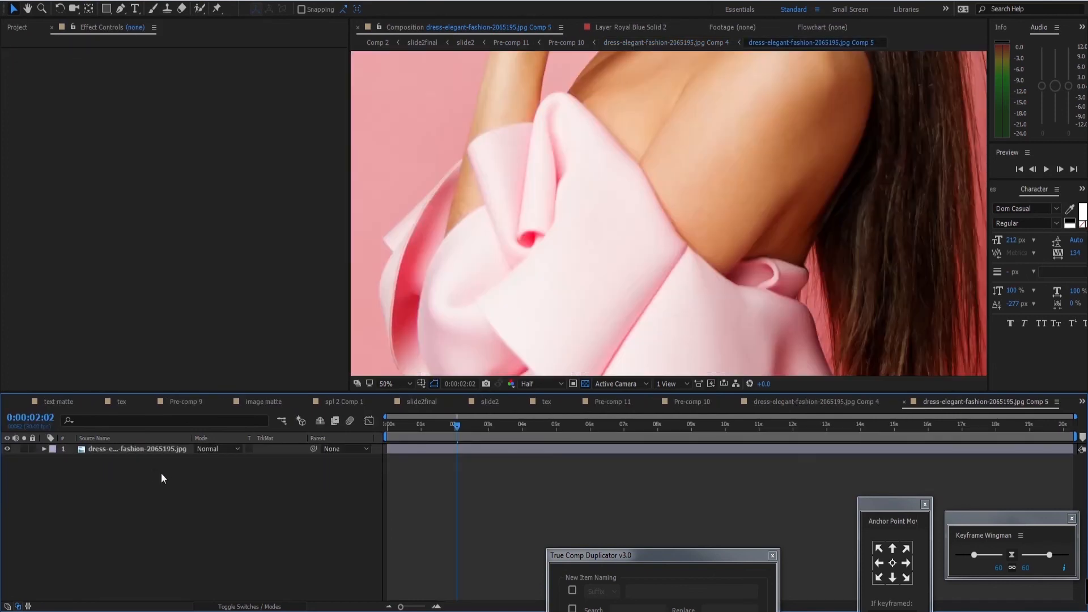
Add adolescent-adult-attractive-1462637.jpg from the project above the dress photo in dress-elegant-fashion-2065195.jpg Comp 5.
scroll(602, 204, down, 1)
drag(684, 187, 678, 201)
click(11, 29)
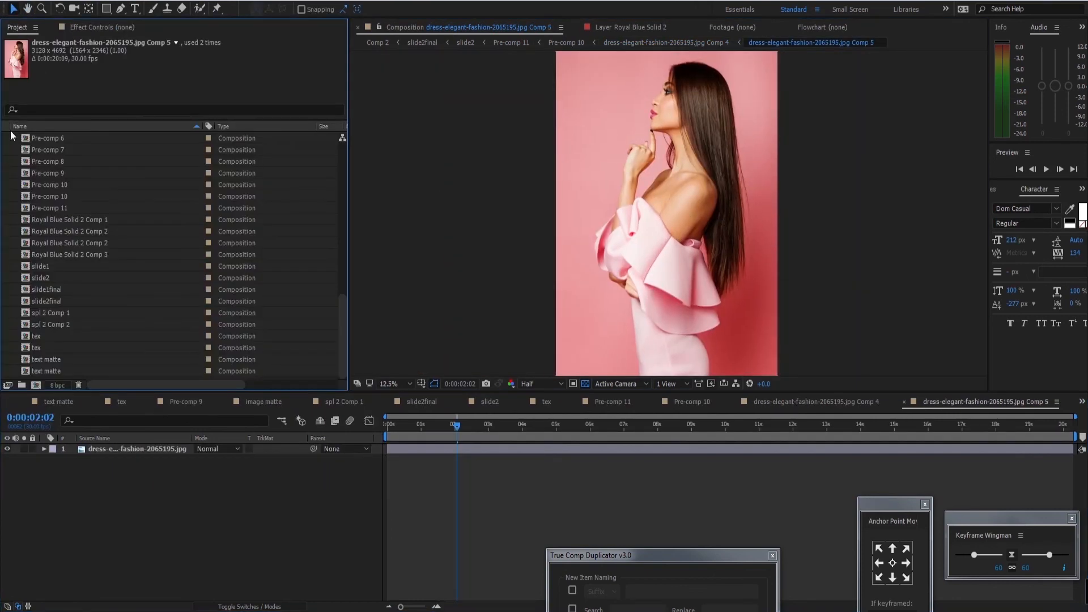
drag(342, 309, 367, 131)
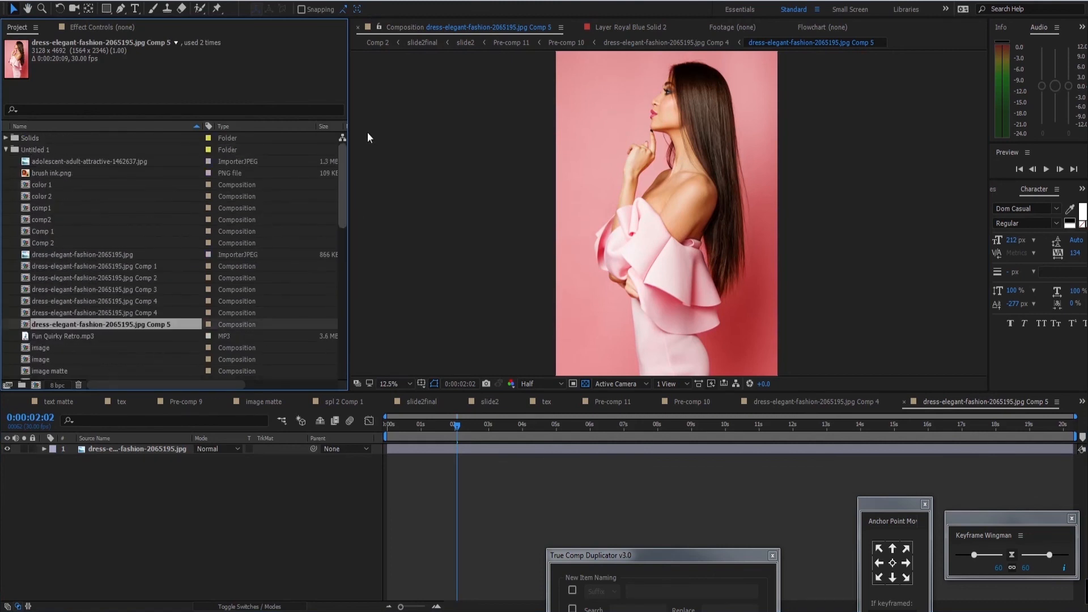
click(70, 161)
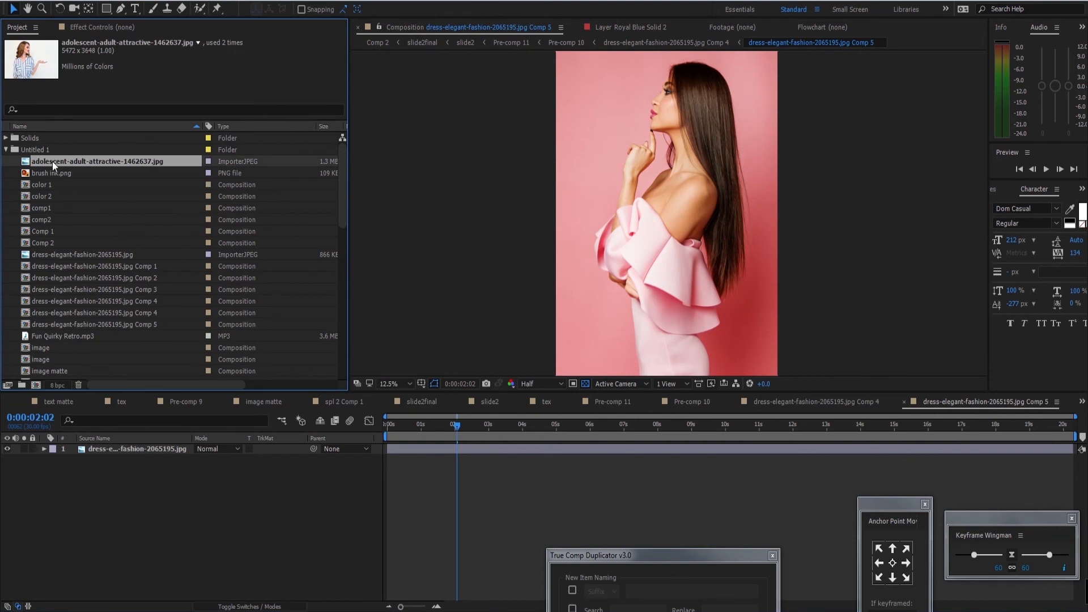
drag(52, 161, 116, 447)
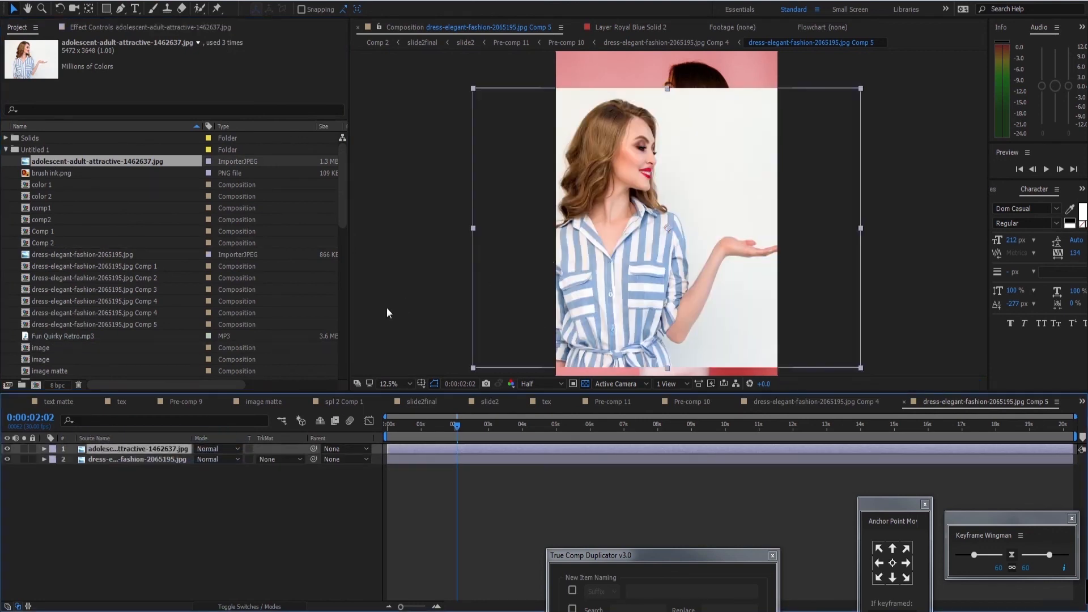
Scale the new photo layer uniformly to 135% and position it so the woman fills the portrait composition.
key(s)
drag(244, 458, 260, 457)
scroll(704, 226, down, 1)
drag(661, 230, 689, 229)
drag(694, 130, 695, 128)
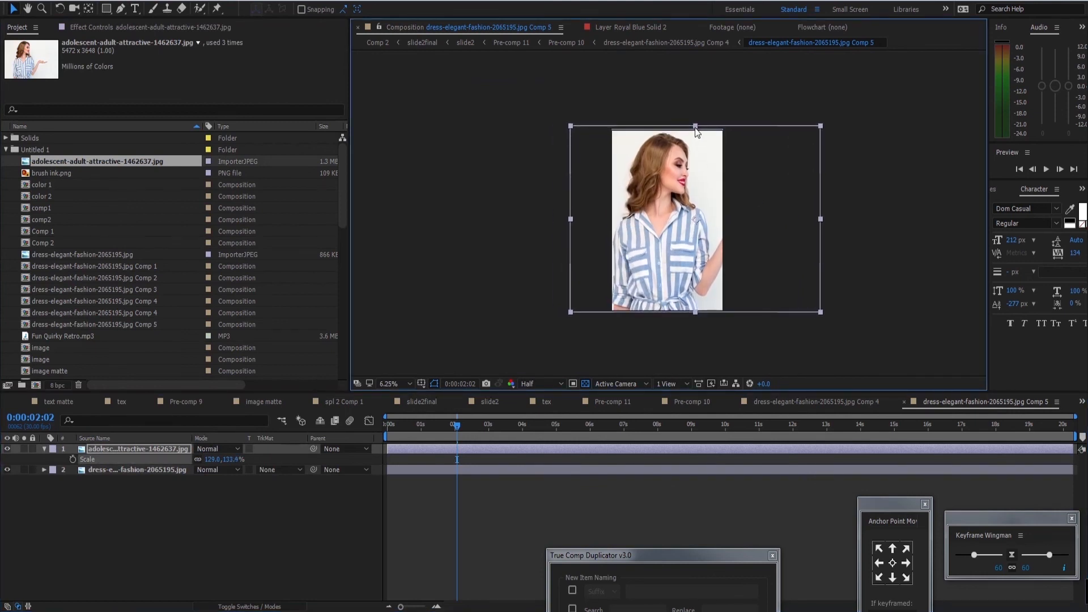
key(ctrl+z)
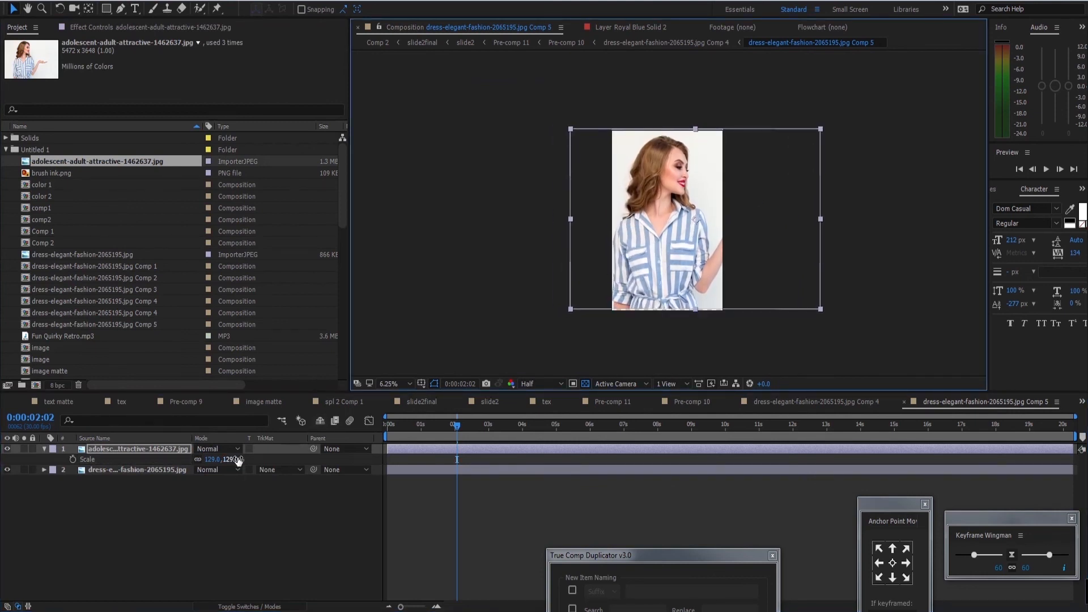
drag(234, 459, 241, 459)
drag(654, 232, 662, 233)
click(256, 534)
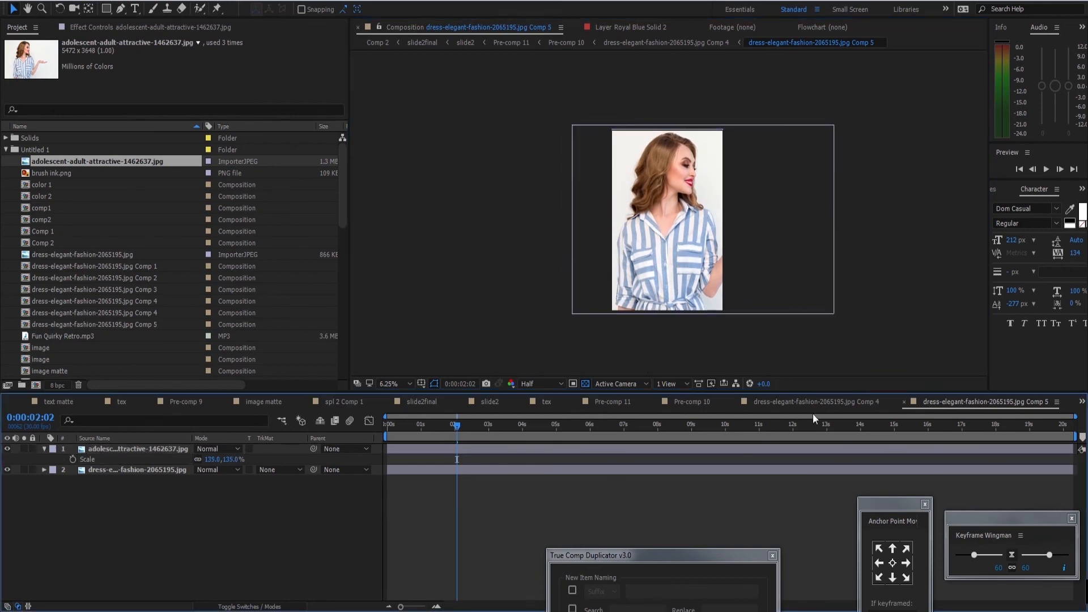
Return to dress-elegant-fashion-2065195.jpg Comp 4 and scrub back to 0:00:00:00 to check the new photo with the effects.
click(845, 401)
drag(453, 424, 387, 425)
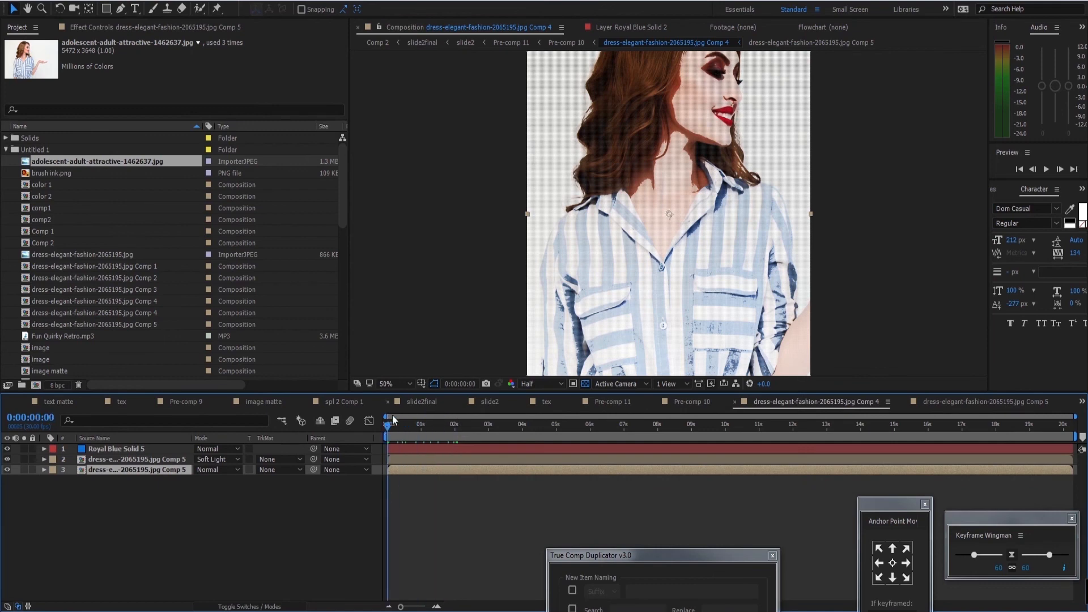
Examine the full framing of the new photo in dress-elegant-fashion-2065195.jpg Comp 4 and scrub to 0:00:00:27 to check its animated effects.
drag(724, 145, 694, 265)
scroll(682, 185, up, 2)
scroll(681, 189, down, 3)
drag(681, 188, 687, 125)
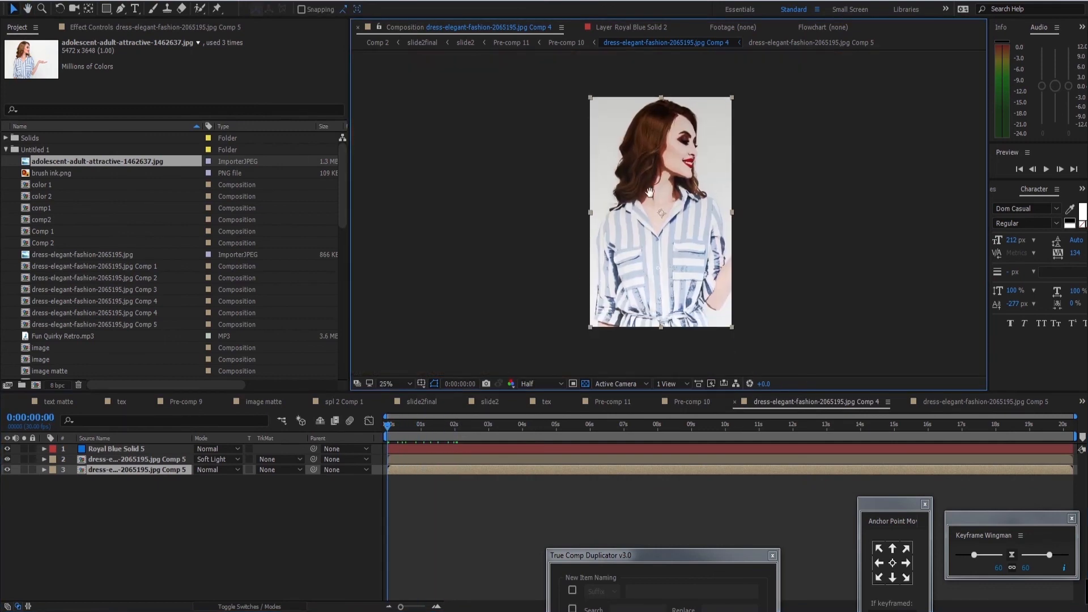
drag(390, 440, 420, 431)
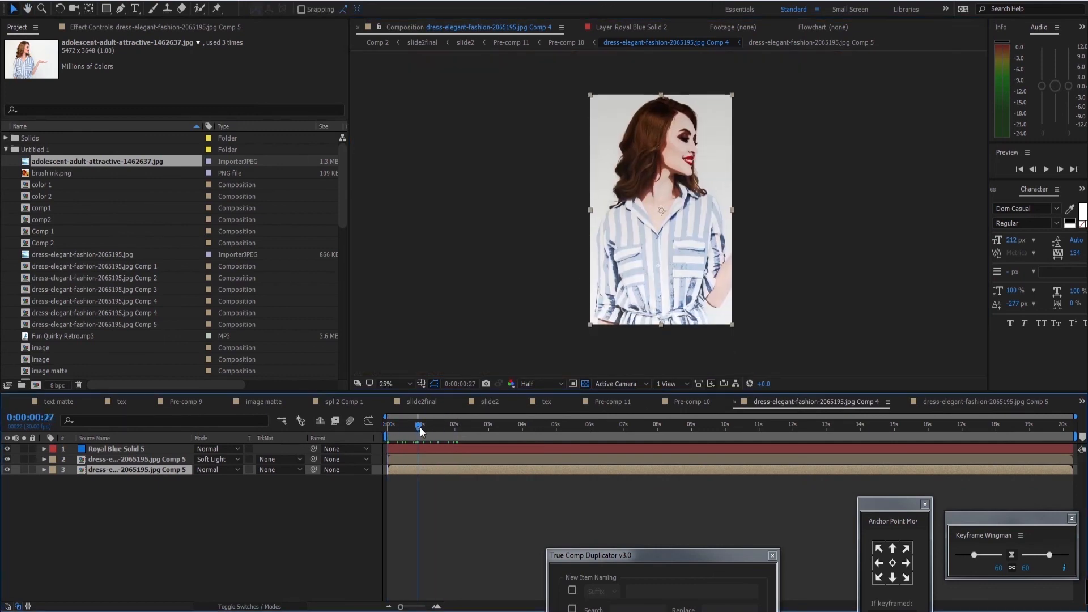
Close the spl 2 Comp 1 composition and return to Comp 2.
click(258, 401)
click(226, 402)
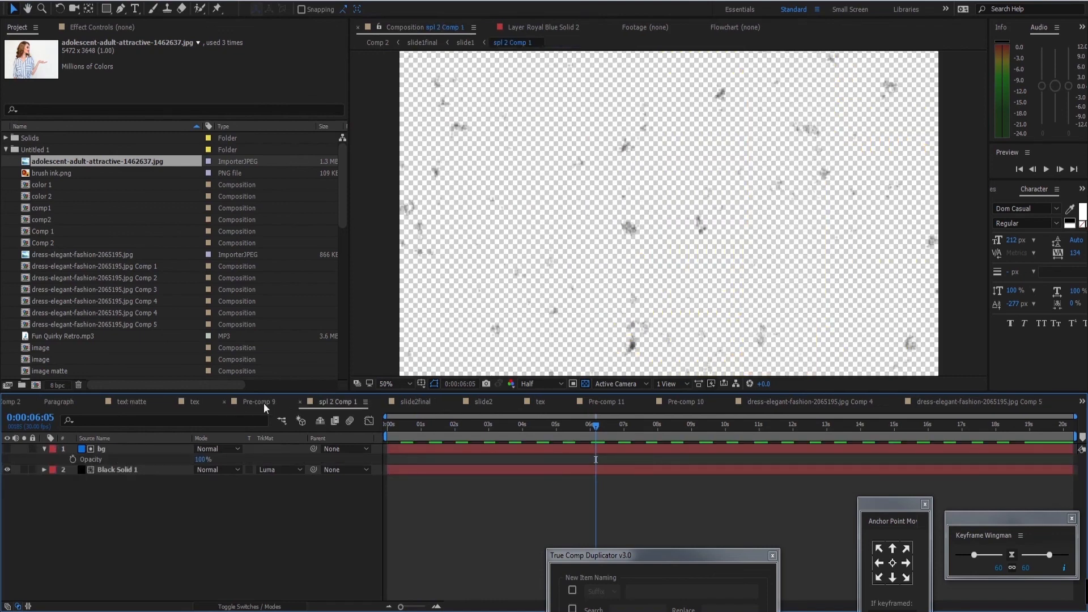
click(301, 401)
click(97, 399)
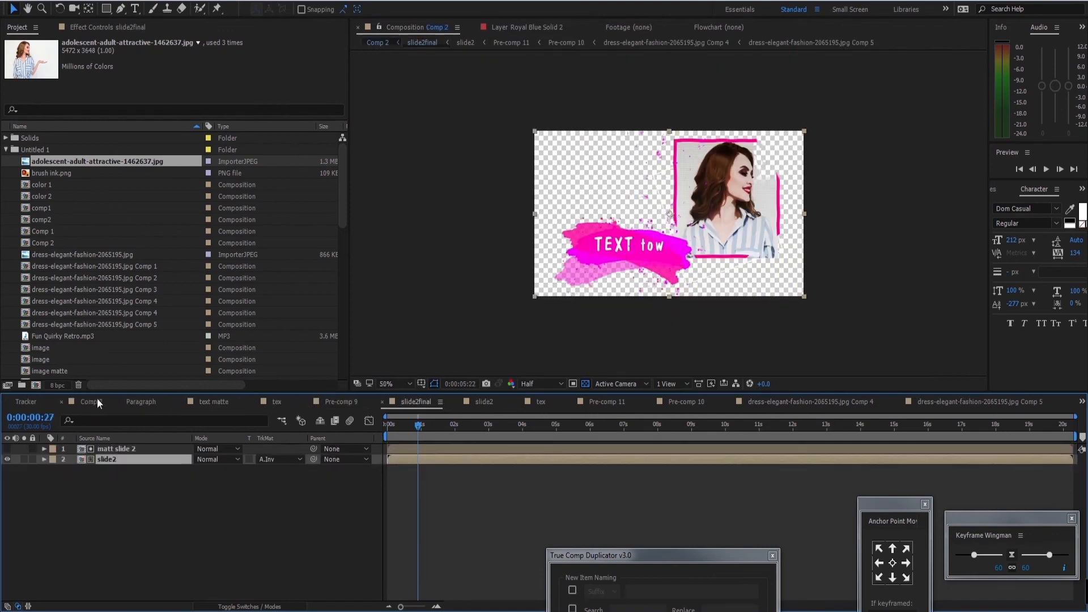
Preview Comp 2 from 0:00:00:00 through the second slide with its new photo, stopping at 0:00:08:22.
drag(634, 424, 383, 444)
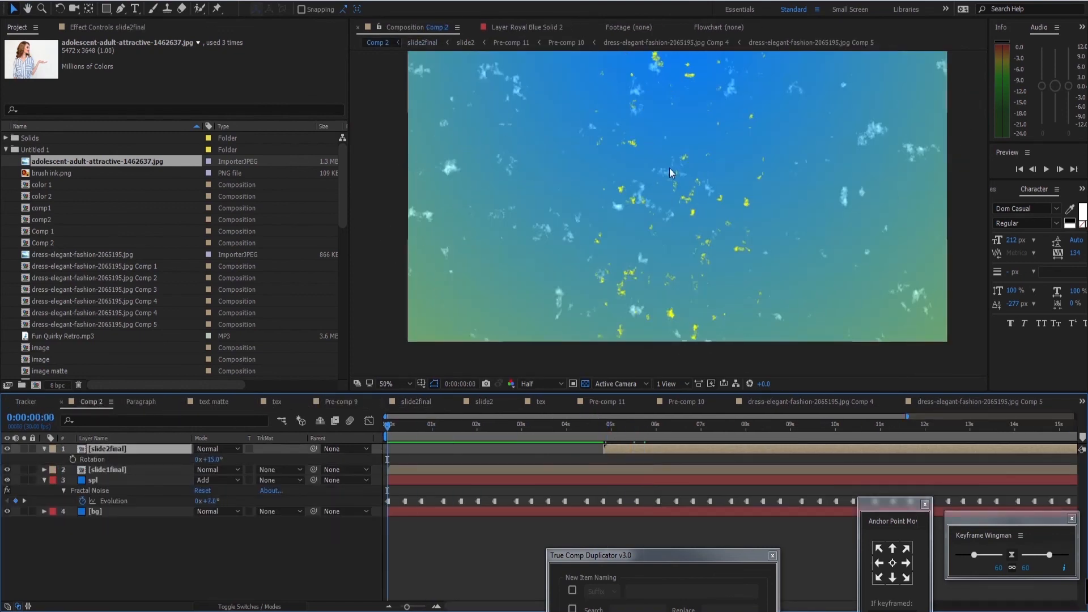
scroll(670, 169, down, 2)
key(space)
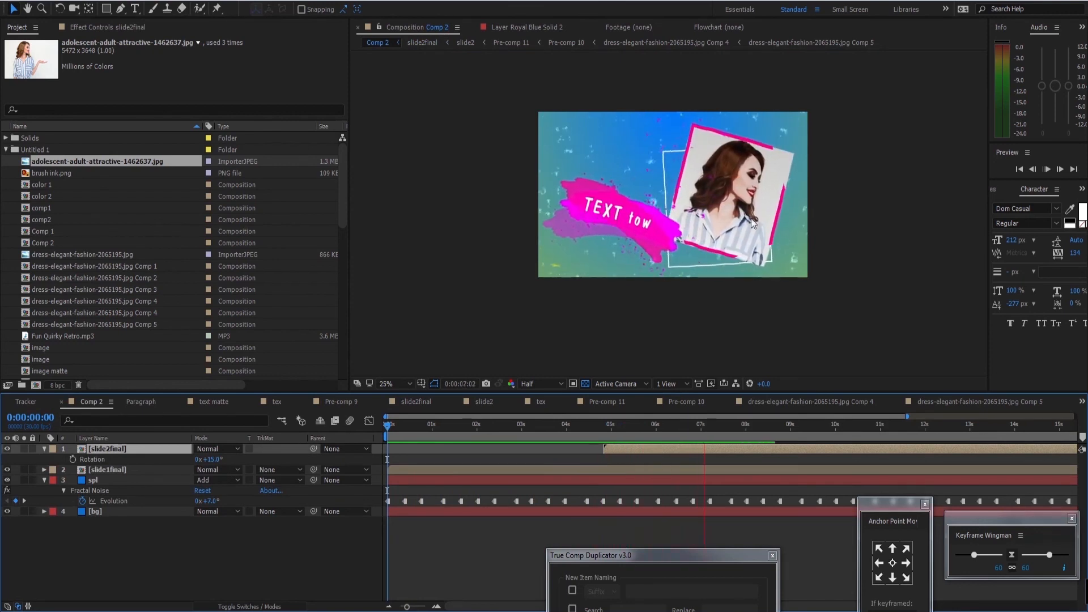
key(space)
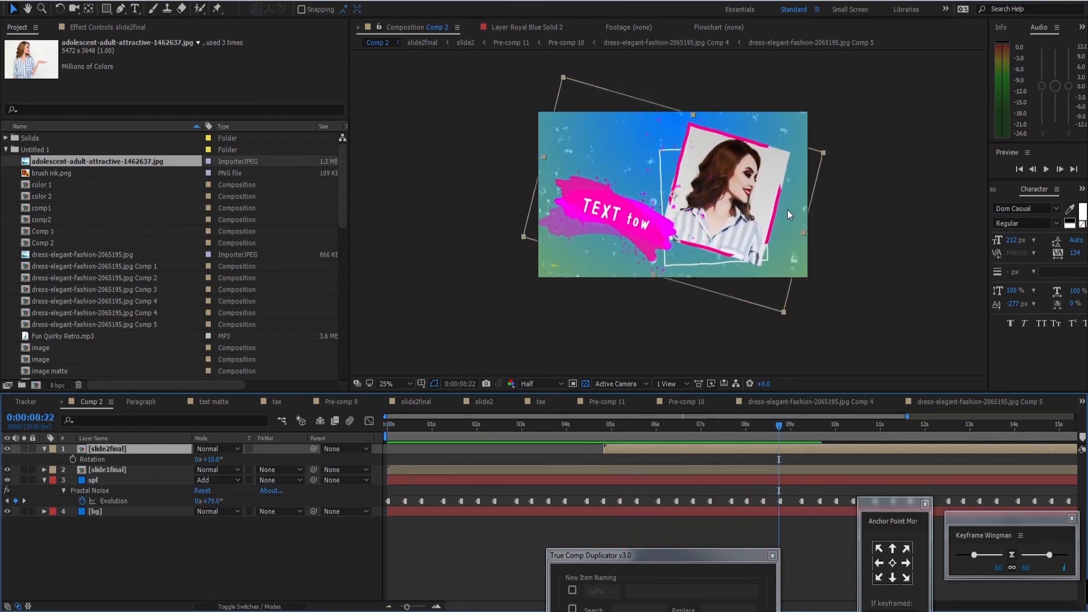